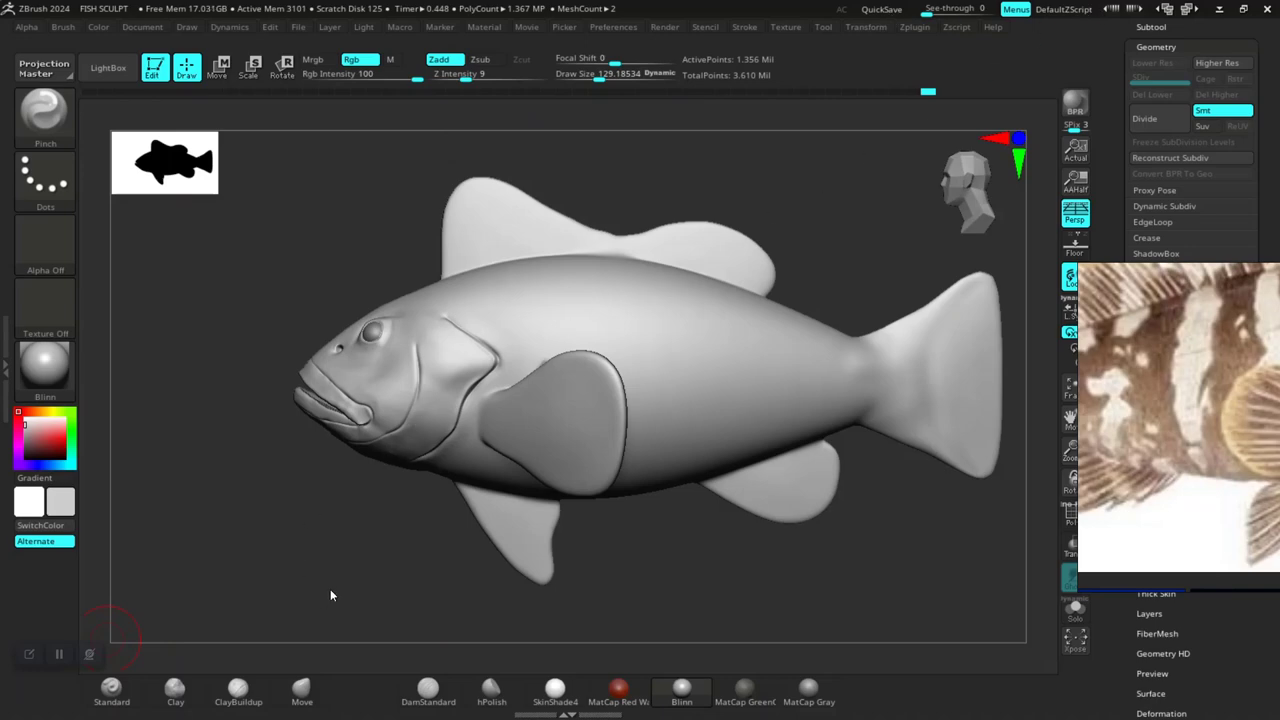
Place the grouper reference photo at the top-left and show the Tool palette beside the fish.
{"action": "left_click_drag", "start_coordinate": [330, 591], "coordinate": [500, 560]}
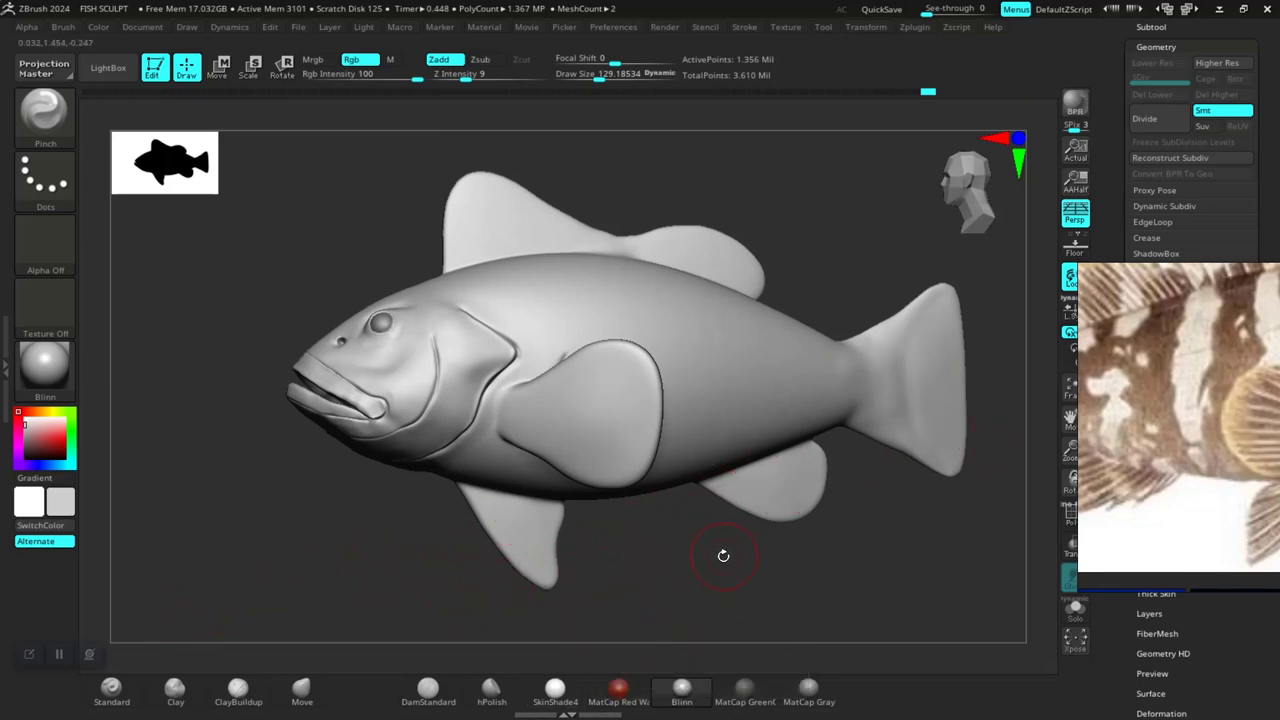
{"action": "mouse_move", "coordinate": [723, 555]}
{"action": "left_mouse_down"}
{"action": "mouse_move", "coordinate": [691, 561]}
{"action": "mouse_move", "coordinate": [1042, 428]}
{"action": "left_mouse_up"}
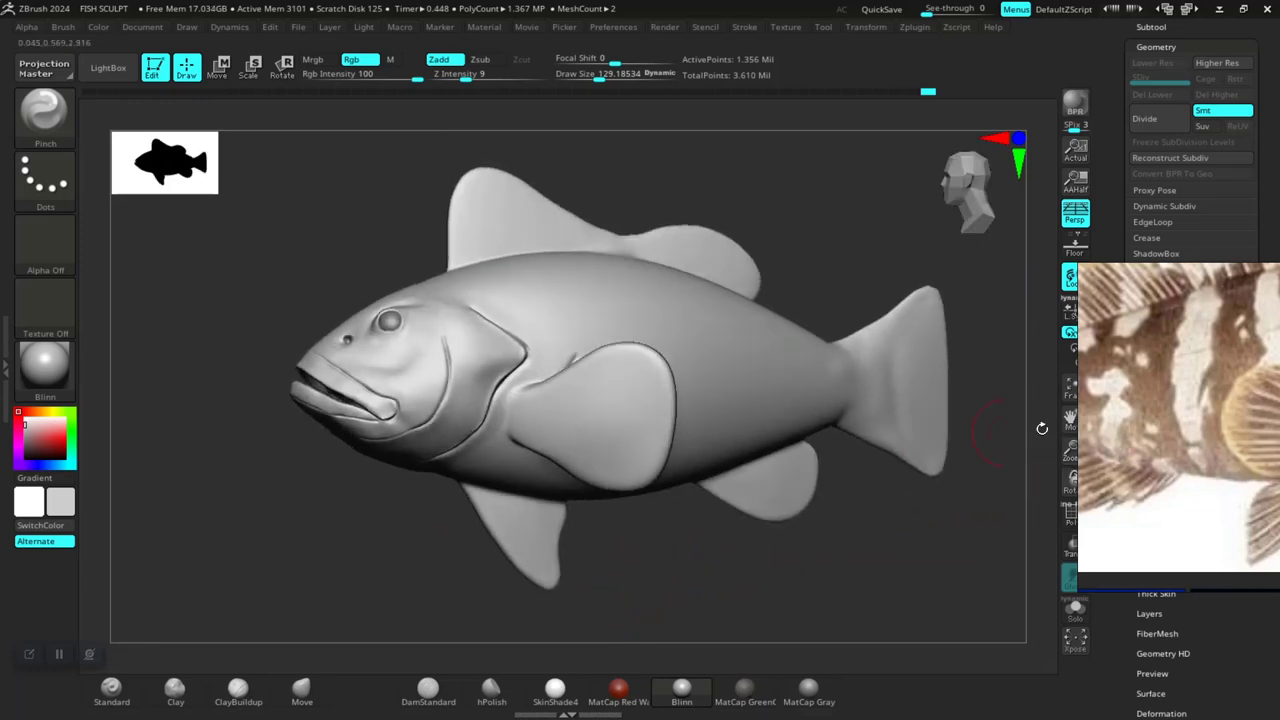
{"action": "left_click_drag", "start_coordinate": [573, 416], "coordinate": [309, 297]}
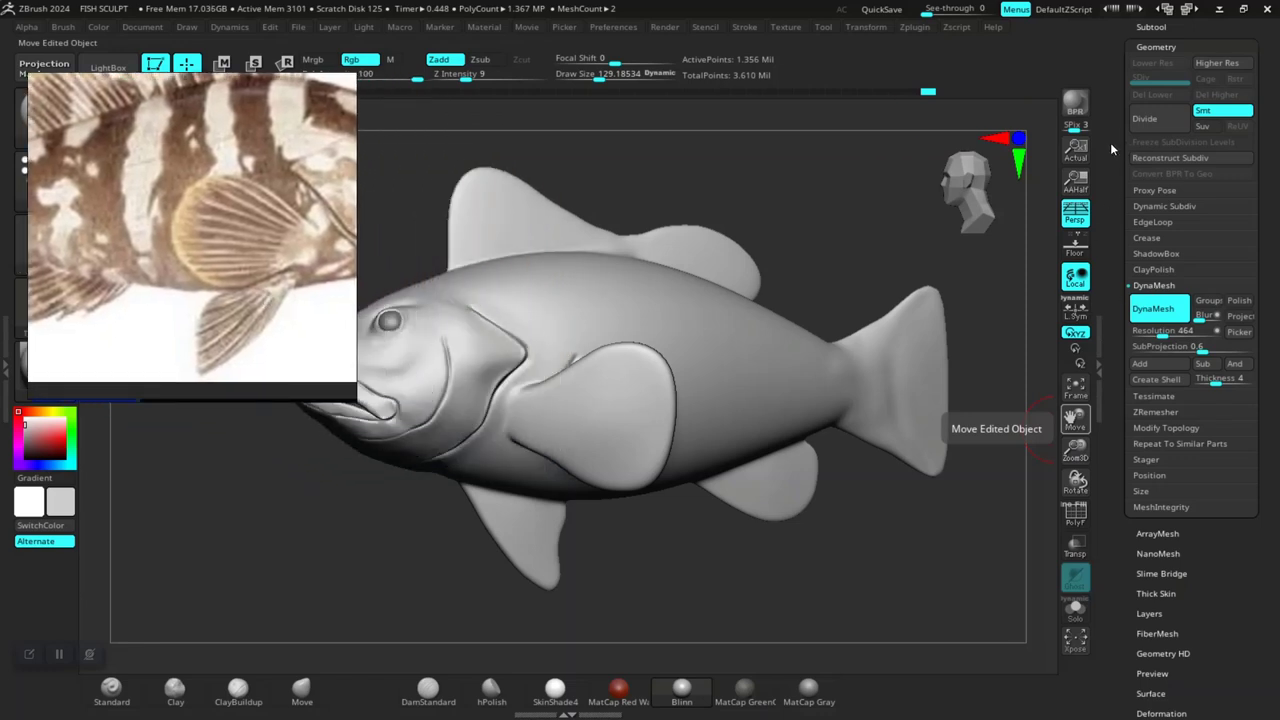
{"action": "left_click_drag", "start_coordinate": [1126, 129], "coordinate": [1108, 260]}
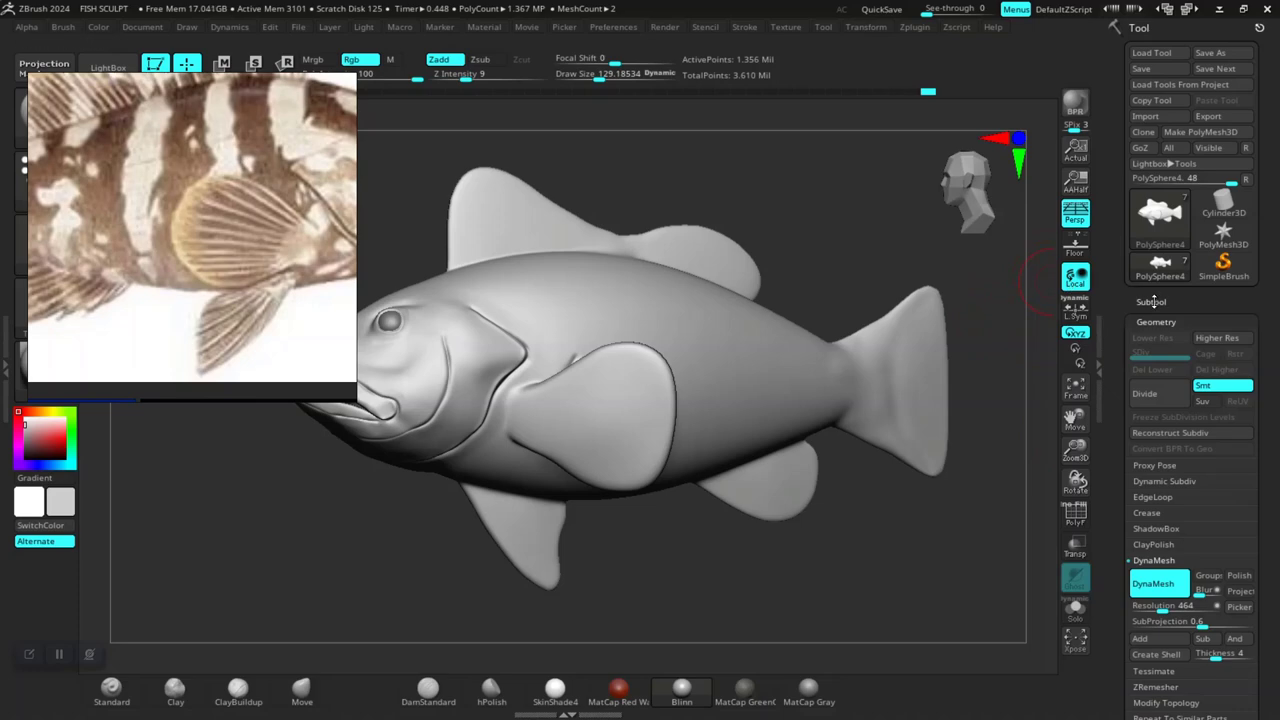
Give the fish body subtool the name FISH BASE through the Subtool Rename button.
{"action": "left_click", "coordinate": [1152, 301]}
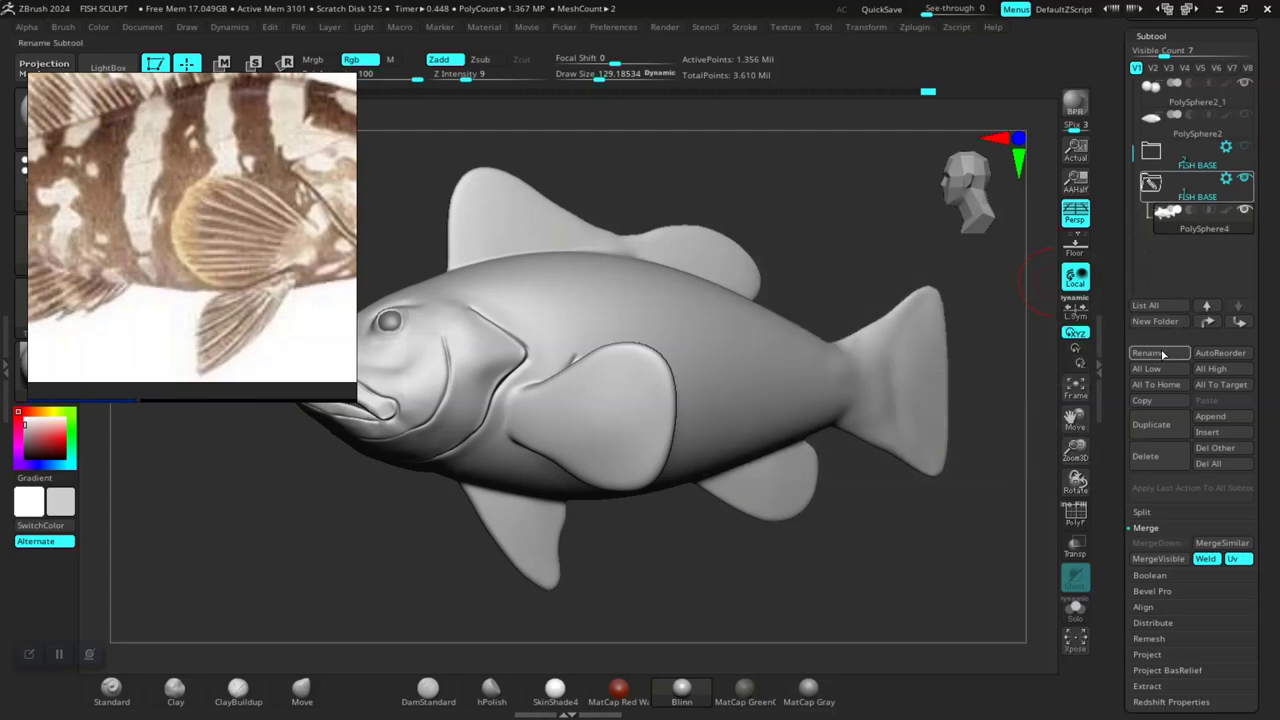
{"action": "left_click", "coordinate": [1163, 352]}
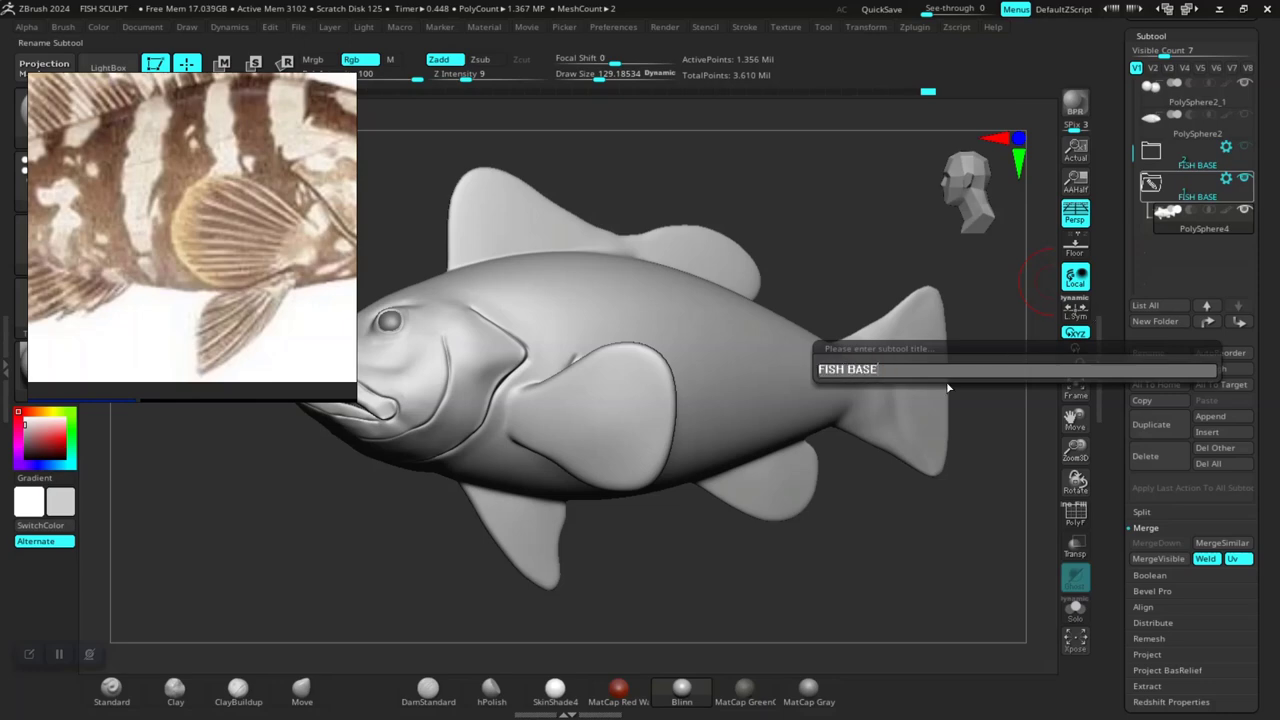
{"action": "key", "text": "Return"}
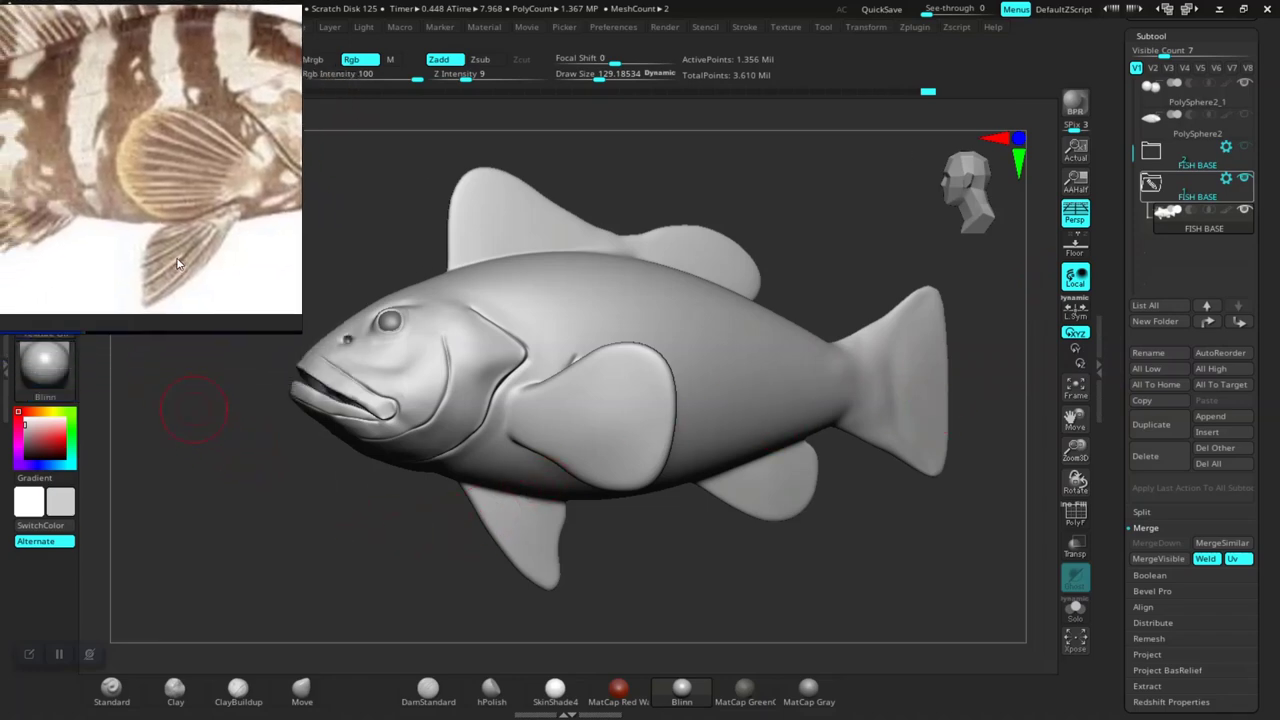
Orbit and zoom around the fins, restoring gentler brush settings (Focal Shift 0, Z Intensity 9).
{"action": "left_click_drag", "start_coordinate": [407, 556], "coordinate": [390, 557]}
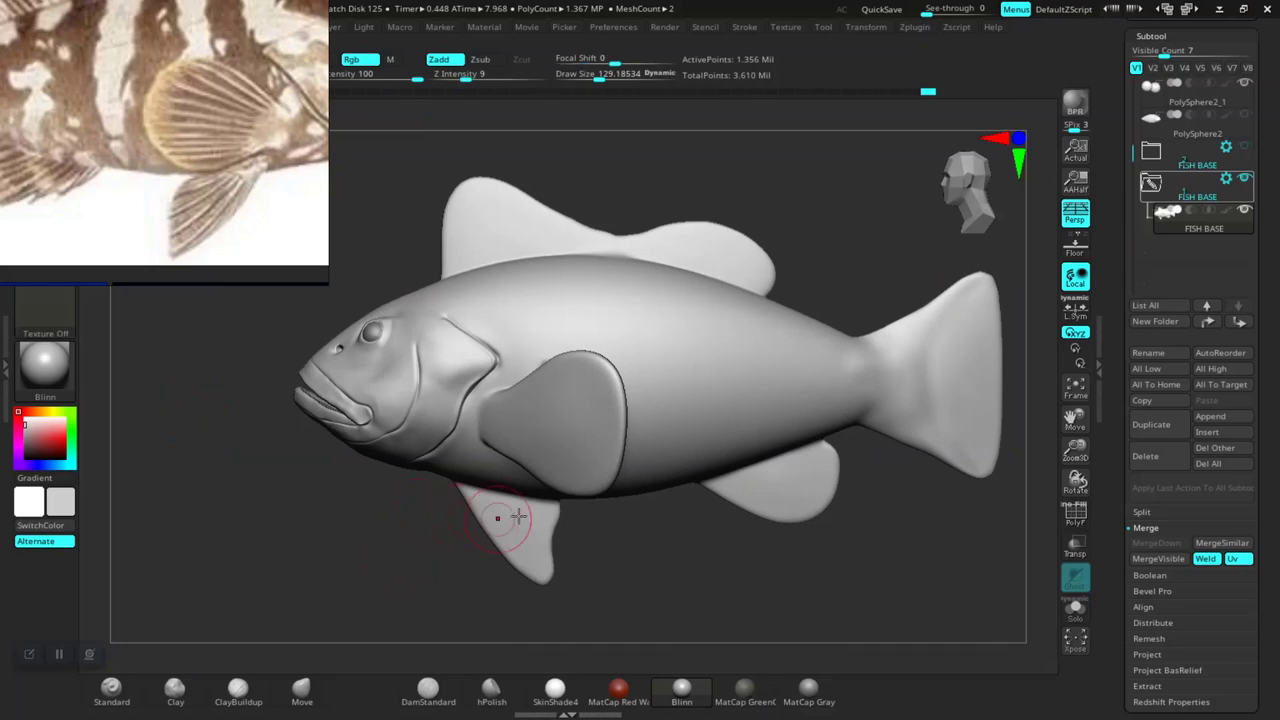
{"action": "mouse_move", "coordinate": [717, 528]}
{"action": "left_mouse_down"}
{"action": "mouse_move", "coordinate": [647, 560]}
{"action": "mouse_move", "coordinate": [751, 580]}
{"action": "mouse_move", "coordinate": [743, 591]}
{"action": "mouse_move", "coordinate": [734, 534]}
{"action": "mouse_move", "coordinate": [756, 568]}
{"action": "mouse_move", "coordinate": [769, 546]}
{"action": "mouse_move", "coordinate": [754, 594]}
{"action": "mouse_move", "coordinate": [396, 520]}
{"action": "mouse_move", "coordinate": [431, 506]}
{"action": "mouse_move", "coordinate": [429, 571]}
{"action": "mouse_move", "coordinate": [342, 500]}
{"action": "mouse_move", "coordinate": [337, 451]}
{"action": "mouse_move", "coordinate": [423, 503]}
{"action": "mouse_move", "coordinate": [371, 543]}
{"action": "mouse_move", "coordinate": [380, 505]}
{"action": "mouse_move", "coordinate": [387, 539]}
{"action": "mouse_move", "coordinate": [363, 503]}
{"action": "mouse_move", "coordinate": [340, 567]}
{"action": "left_mouse_up"}
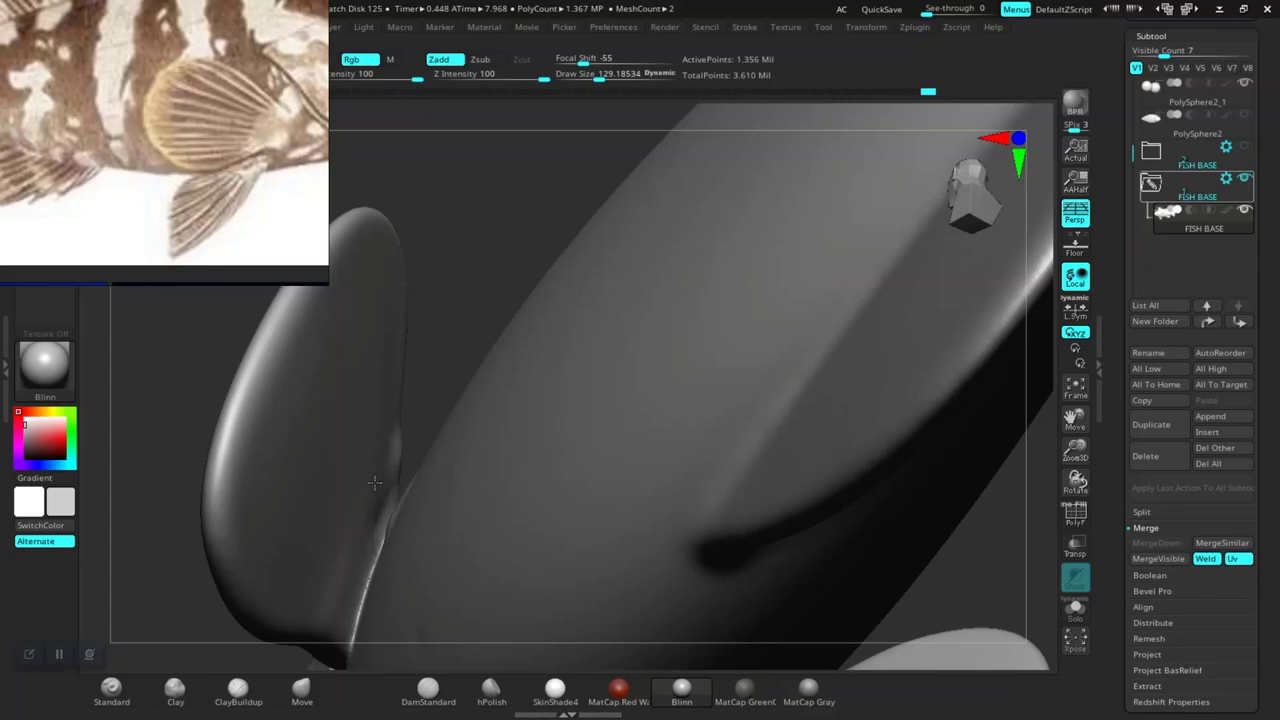
{"action": "key", "text": "shift"}
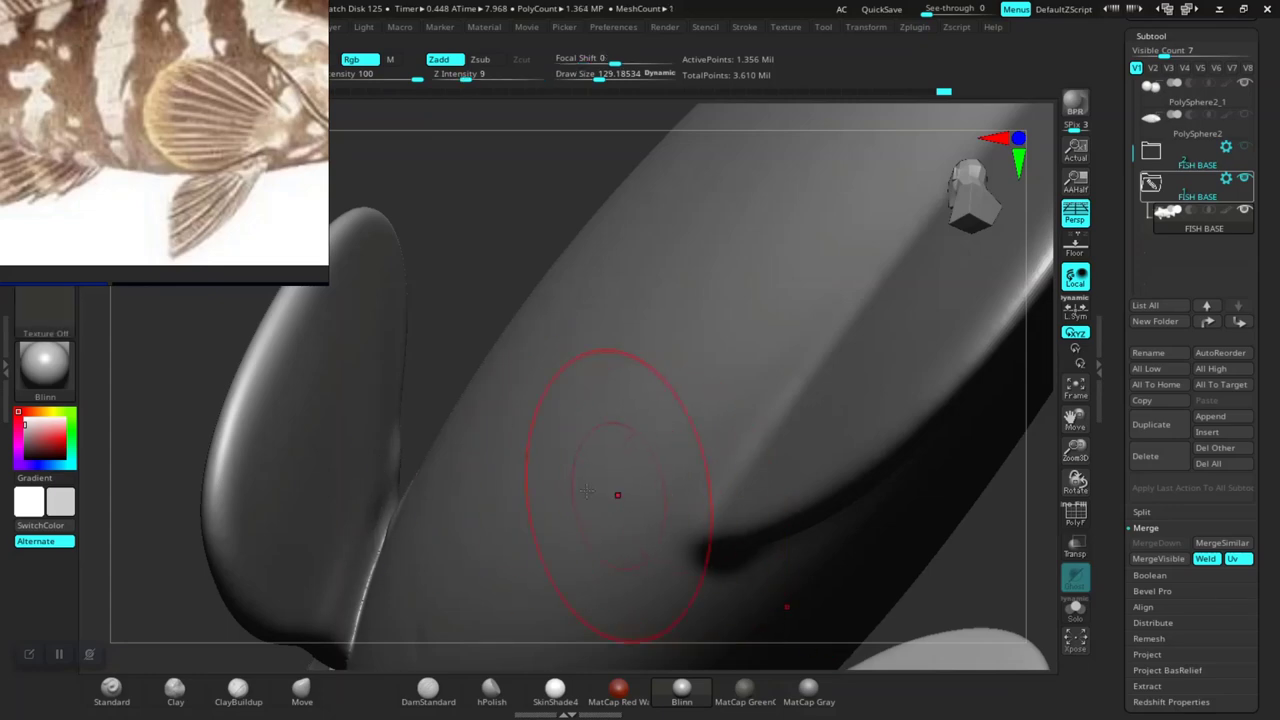
{"action": "mouse_move", "coordinate": [407, 361]}
{"action": "left_mouse_down"}
{"action": "mouse_move", "coordinate": [454, 274]}
{"action": "mouse_move", "coordinate": [631, 277]}
{"action": "left_mouse_up"}
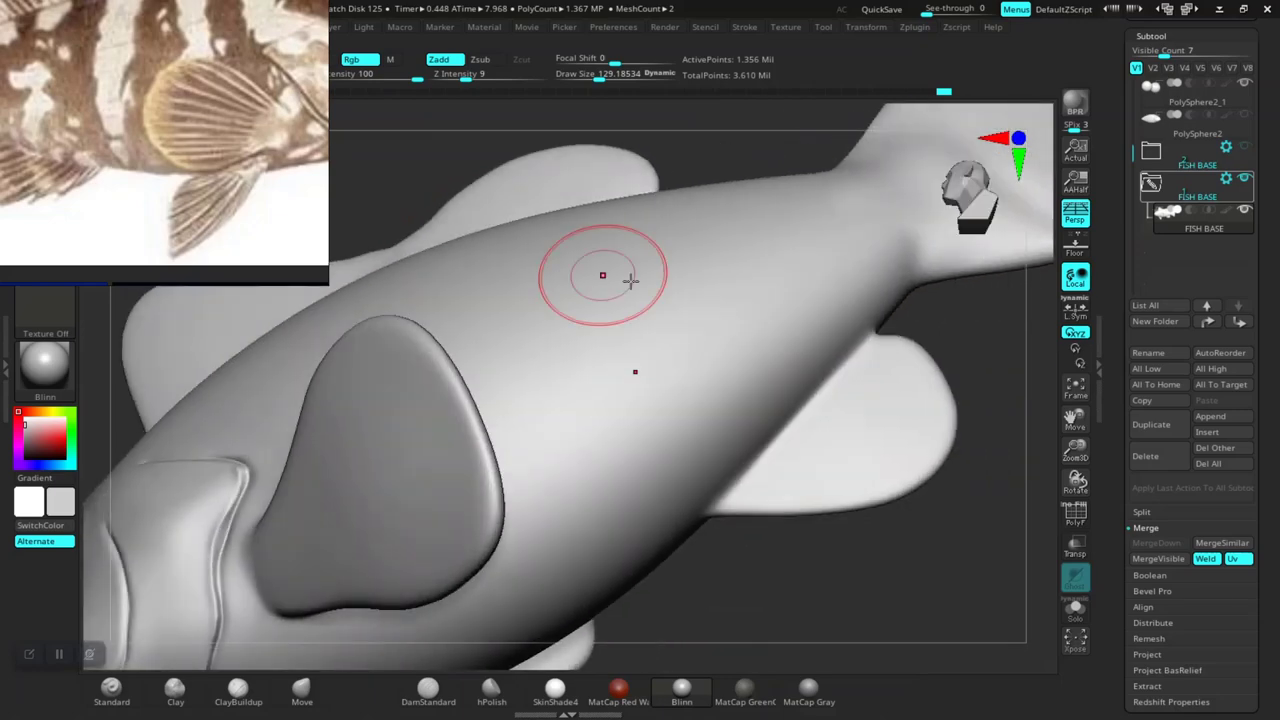
{"action": "mouse_move", "coordinate": [835, 370]}
{"action": "left_mouse_down"}
{"action": "mouse_move", "coordinate": [860, 450]}
{"action": "mouse_move", "coordinate": [856, 544]}
{"action": "mouse_move", "coordinate": [920, 366]}
{"action": "mouse_move", "coordinate": [806, 428]}
{"action": "mouse_move", "coordinate": [820, 480]}
{"action": "mouse_move", "coordinate": [765, 390]}
{"action": "mouse_move", "coordinate": [740, 400]}
{"action": "mouse_move", "coordinate": [794, 537]}
{"action": "mouse_move", "coordinate": [653, 347]}
{"action": "left_mouse_up"}
Close the brush library keeping Pinch and set Draw Size to 157.
{"action": "key", "text": "b"}
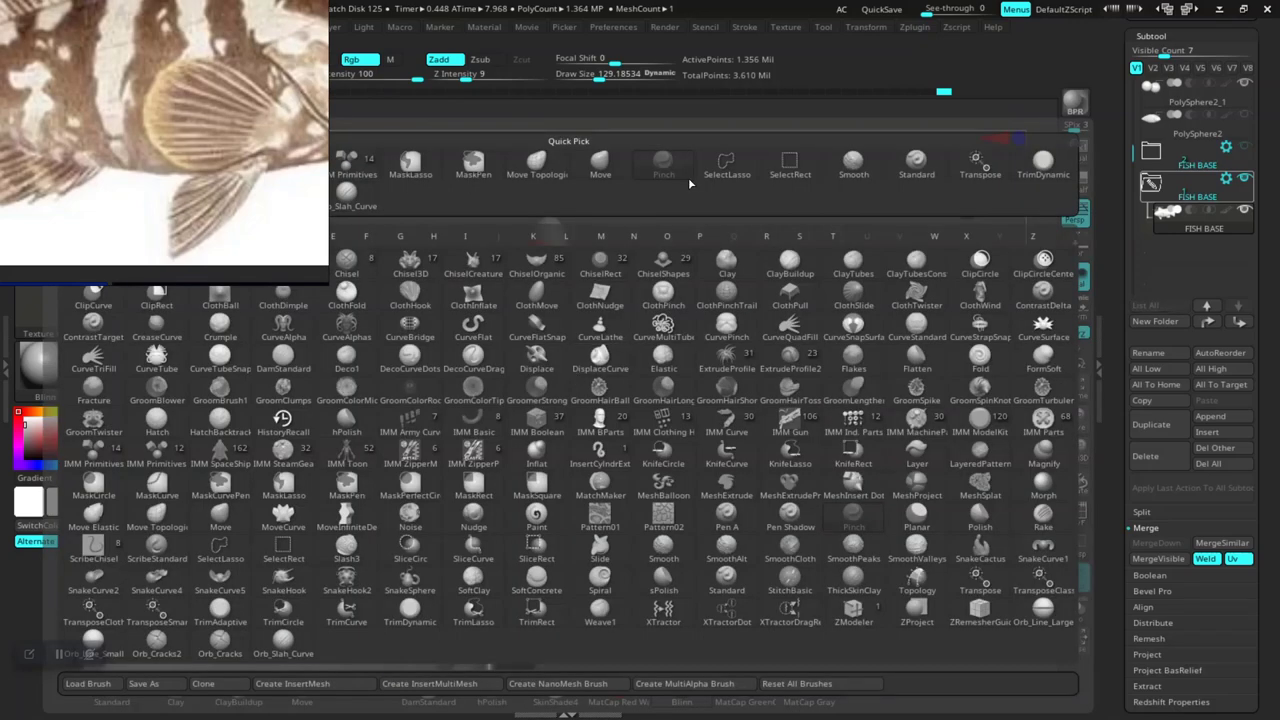
{"action": "key", "text": "Escape"}
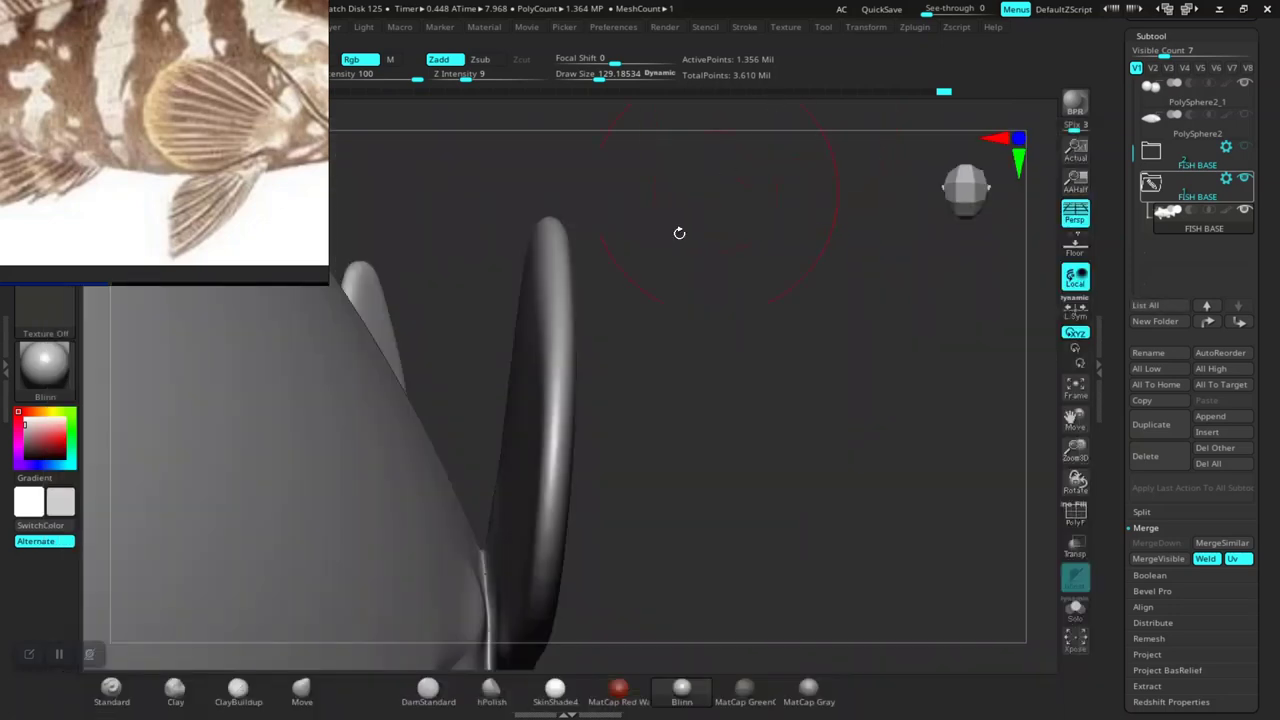
{"action": "key", "text": "space"}
{"action": "left_click_drag", "start_coordinate": [562, 417], "coordinate": [563, 429]}
Sharpen the dorsal fin's edge with strokes running toward its tip.
{"action": "mouse_move", "coordinate": [651, 383]}
{"action": "left_mouse_down"}
{"action": "mouse_move", "coordinate": [552, 393]}
{"action": "mouse_move", "coordinate": [588, 423]}
{"action": "mouse_move", "coordinate": [571, 439]}
{"action": "left_mouse_up"}
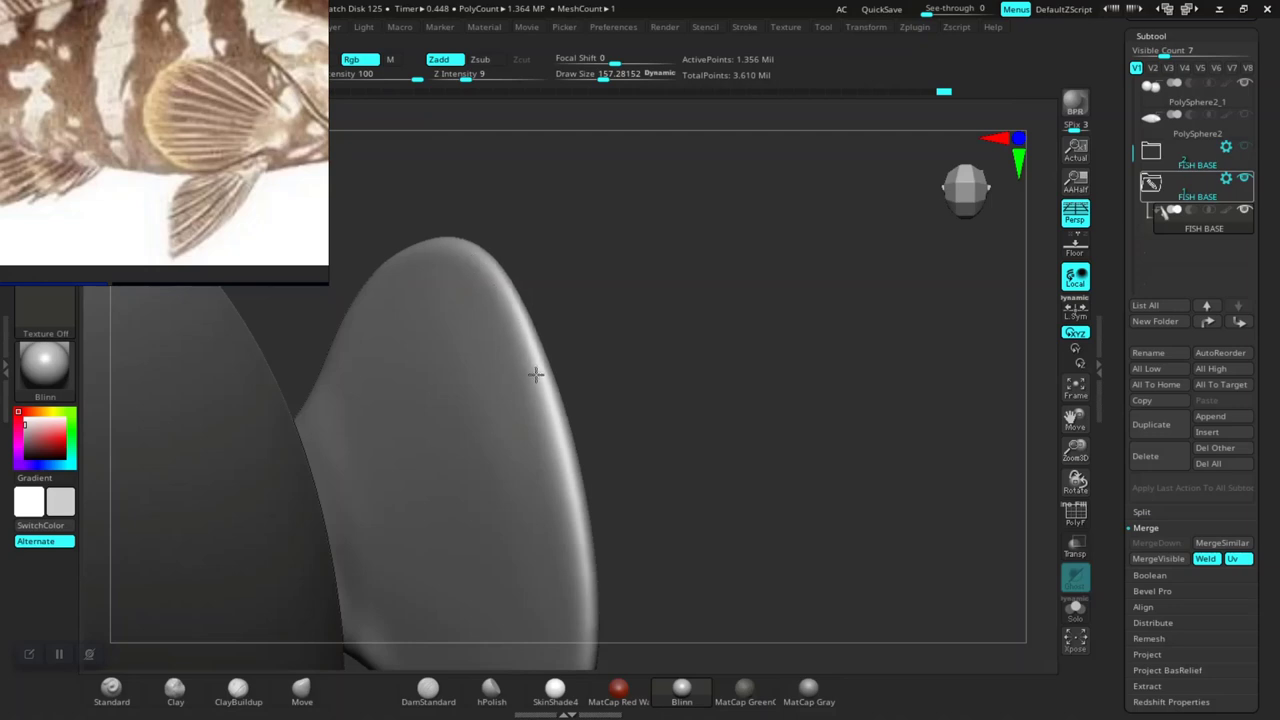
{"action": "left_click_drag", "start_coordinate": [671, 486], "coordinate": [553, 310]}
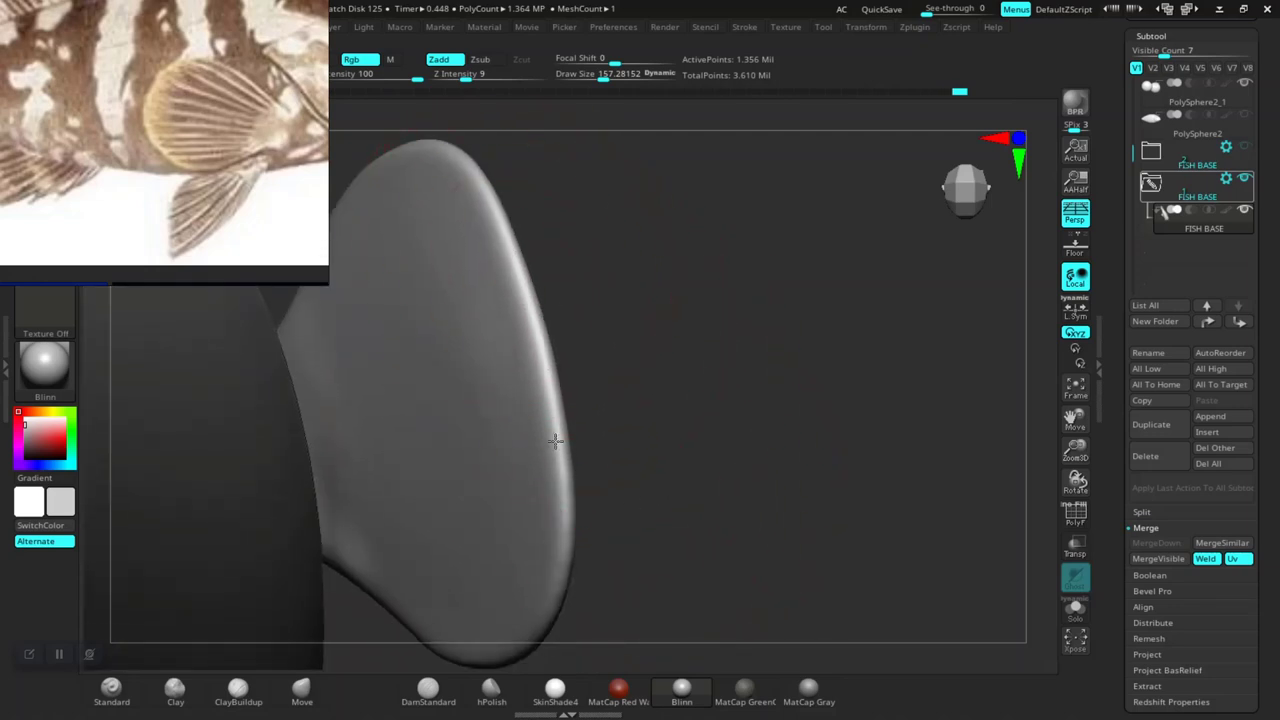
{"action": "mouse_move", "coordinate": [558, 445]}
{"action": "left_mouse_down"}
{"action": "mouse_move", "coordinate": [611, 260]}
{"action": "mouse_move", "coordinate": [544, 342]}
{"action": "left_mouse_up"}
{"action": "left_click_drag", "start_coordinate": [494, 245], "coordinate": [396, 432]}
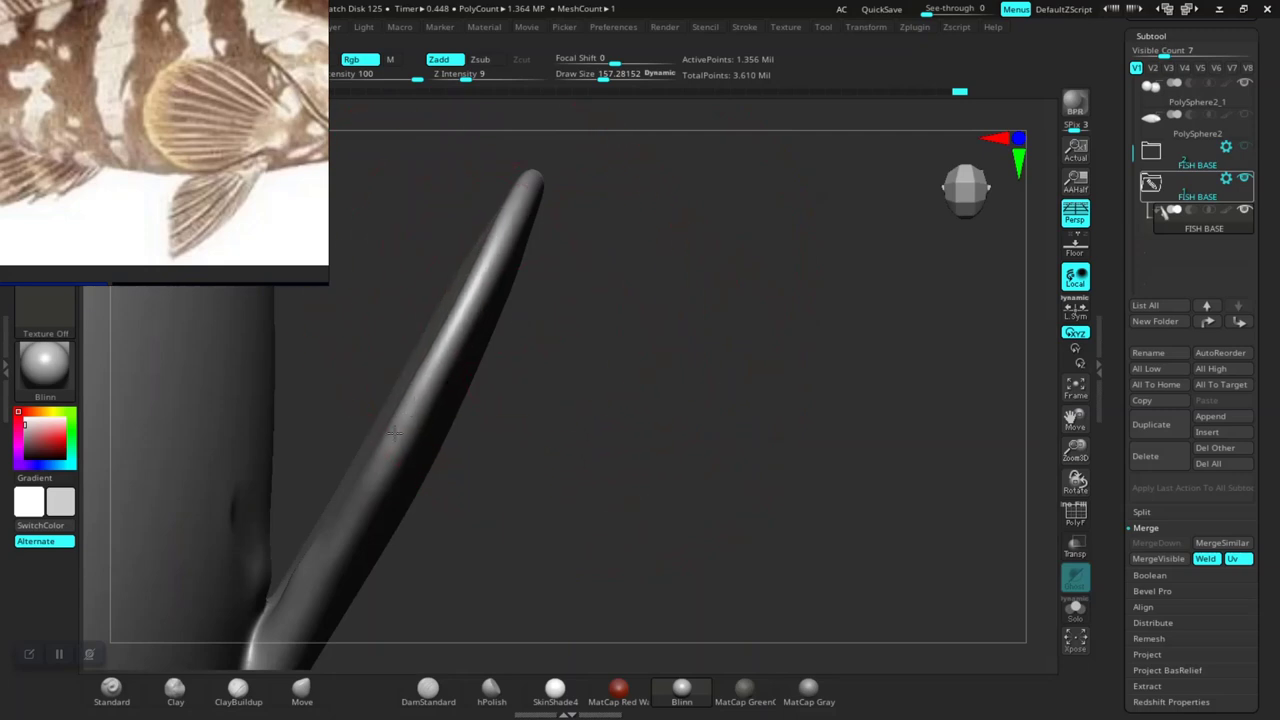
{"action": "left_click_drag", "start_coordinate": [426, 374], "coordinate": [520, 200]}
{"action": "mouse_move", "coordinate": [600, 300]}
{"action": "left_mouse_down"}
{"action": "mouse_move", "coordinate": [432, 485]}
{"action": "mouse_move", "coordinate": [487, 387]}
{"action": "left_mouse_up"}
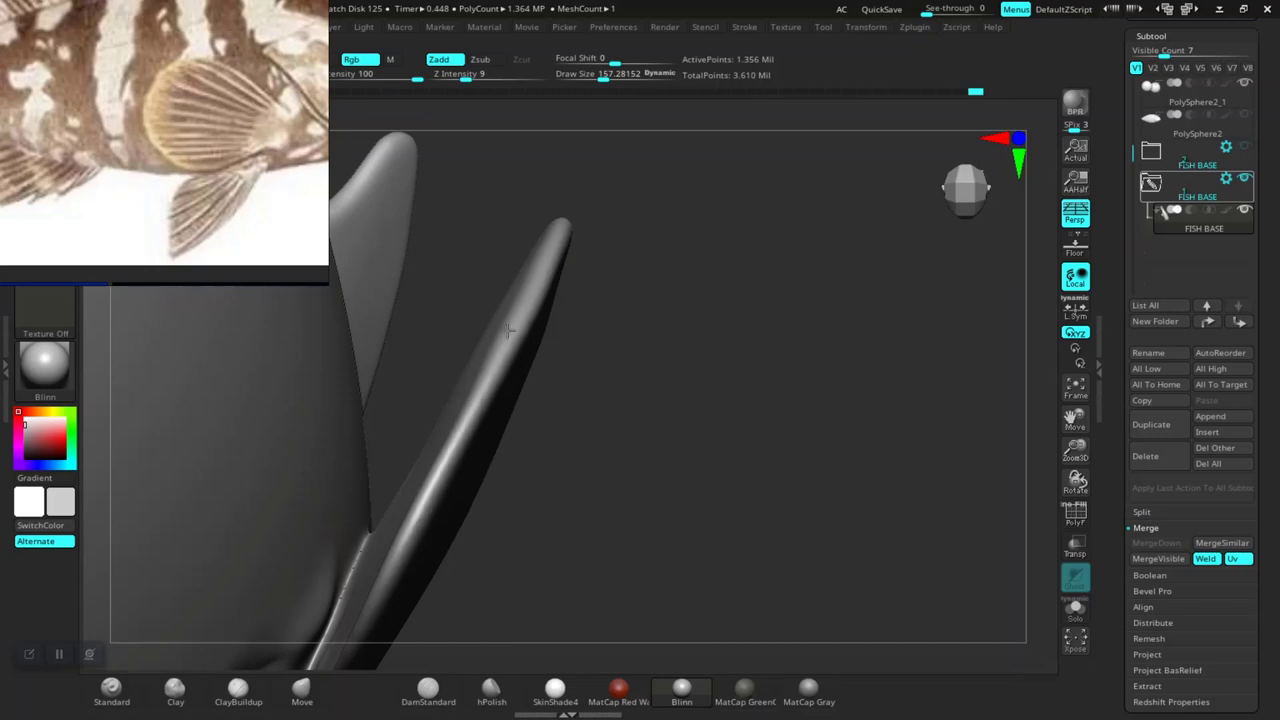
Turn to another fin and carve a groove into its surface.
{"action": "mouse_move", "coordinate": [676, 343]}
{"action": "left_mouse_down"}
{"action": "mouse_move", "coordinate": [834, 295]}
{"action": "mouse_move", "coordinate": [697, 486]}
{"action": "mouse_move", "coordinate": [734, 431]}
{"action": "mouse_move", "coordinate": [640, 375]}
{"action": "left_mouse_up"}
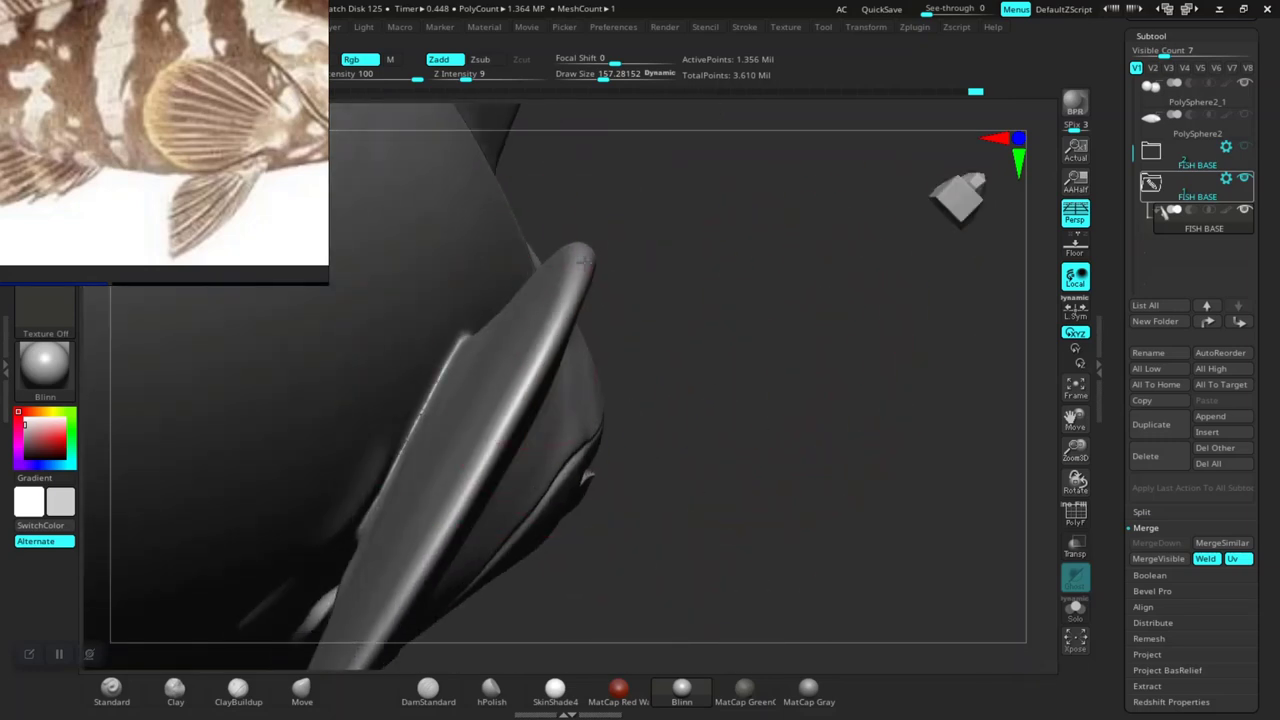
{"action": "left_click_drag", "start_coordinate": [743, 278], "coordinate": [671, 296]}
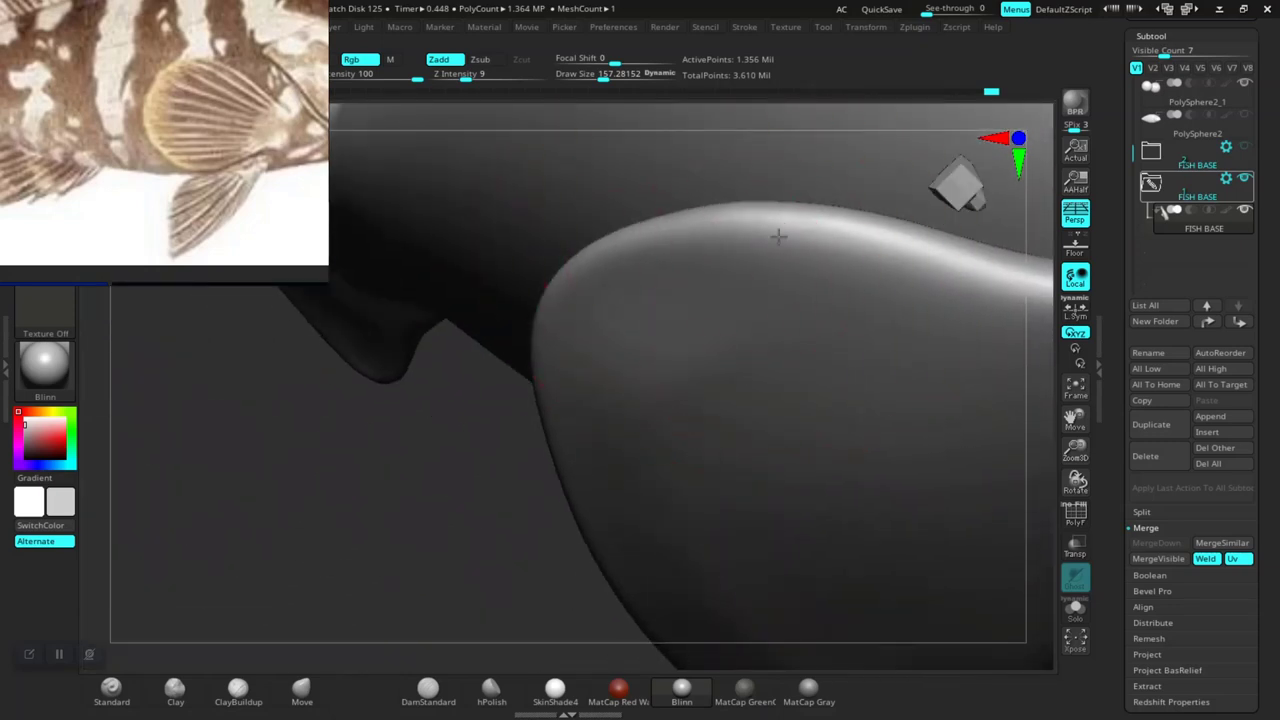
{"action": "mouse_move", "coordinate": [427, 587]}
{"action": "left_mouse_down"}
{"action": "mouse_move", "coordinate": [471, 451]}
{"action": "mouse_move", "coordinate": [491, 514]}
{"action": "mouse_move", "coordinate": [543, 451]}
{"action": "mouse_move", "coordinate": [560, 530]}
{"action": "mouse_move", "coordinate": [623, 466]}
{"action": "left_mouse_up"}
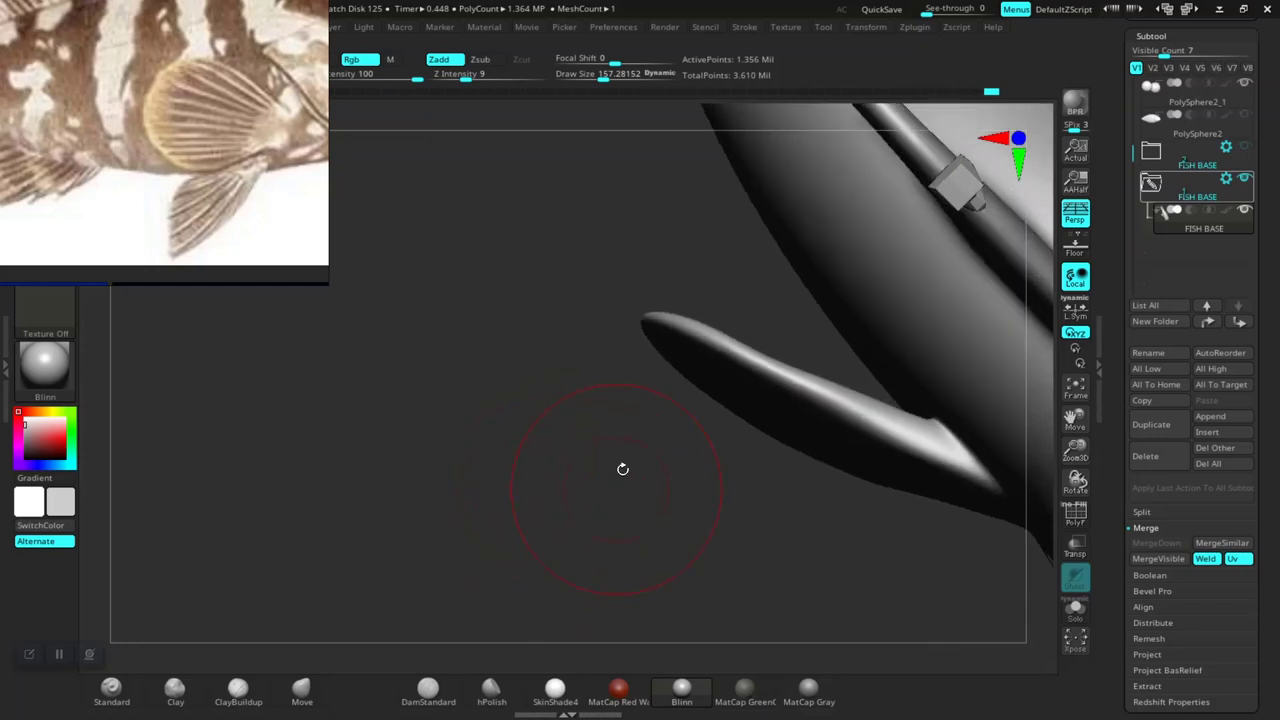
{"action": "mouse_move", "coordinate": [853, 405]}
{"action": "left_mouse_down"}
{"action": "mouse_move", "coordinate": [880, 417]}
{"action": "mouse_move", "coordinate": [852, 403]}
{"action": "left_mouse_up"}
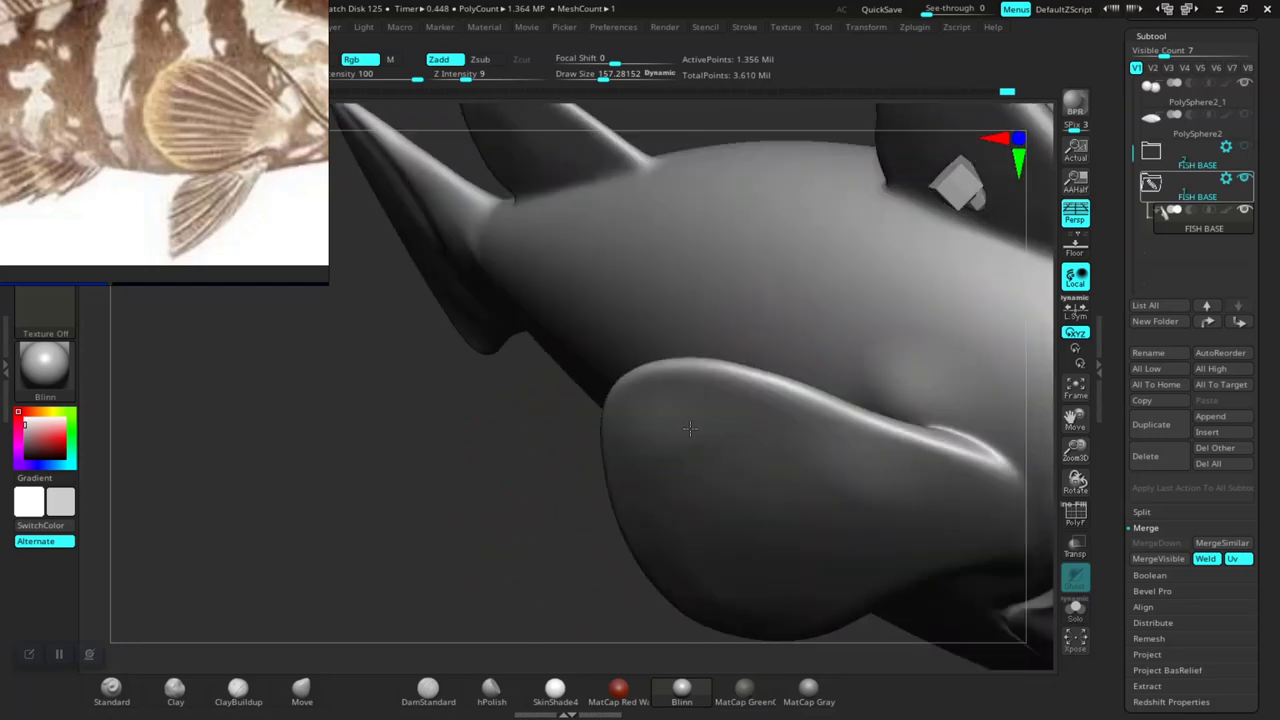
Pull the fin's lower edge slightly inward and check it from below and the side.
{"action": "mouse_move", "coordinate": [700, 489]}
{"action": "left_mouse_down"}
{"action": "mouse_move", "coordinate": [694, 463]}
{"action": "mouse_move", "coordinate": [924, 355]}
{"action": "left_mouse_up"}
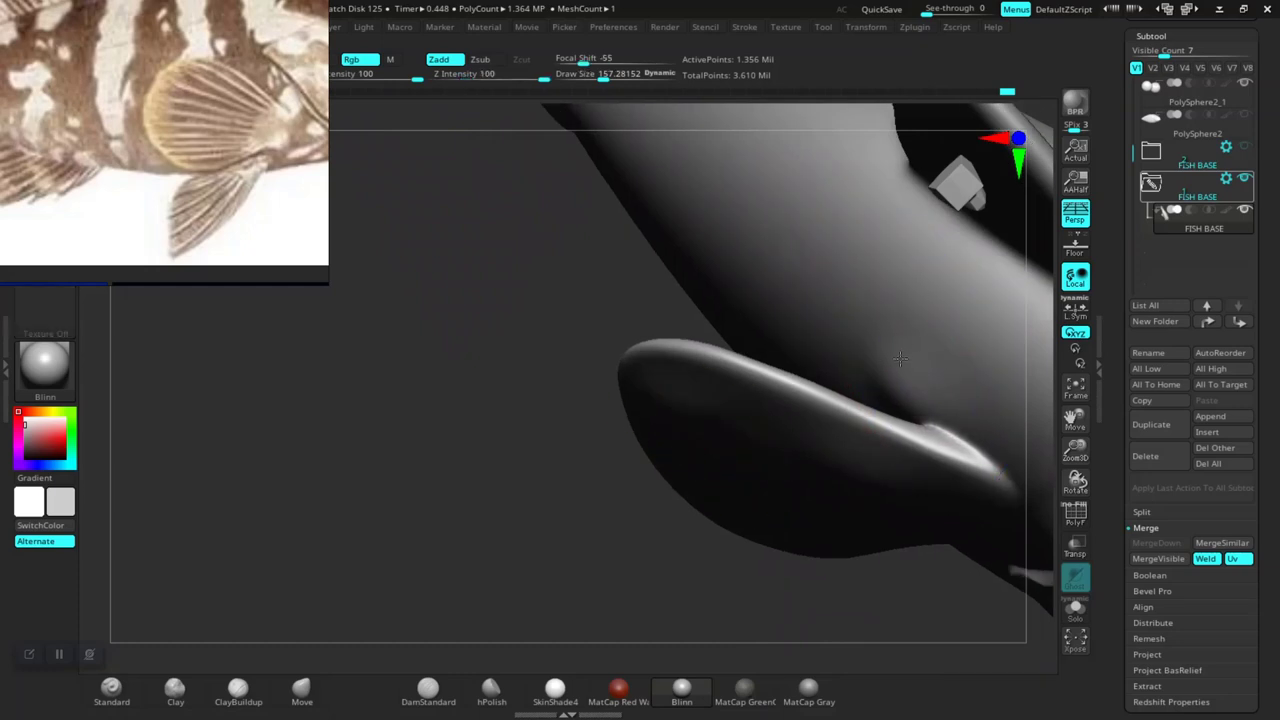
{"action": "mouse_move", "coordinate": [846, 449]}
{"action": "left_mouse_down"}
{"action": "mouse_move", "coordinate": [527, 230]}
{"action": "mouse_move", "coordinate": [537, 349]}
{"action": "mouse_move", "coordinate": [617, 501]}
{"action": "mouse_move", "coordinate": [897, 523]}
{"action": "mouse_move", "coordinate": [811, 466]}
{"action": "mouse_move", "coordinate": [831, 489]}
{"action": "mouse_move", "coordinate": [906, 386]}
{"action": "mouse_move", "coordinate": [883, 571]}
{"action": "mouse_move", "coordinate": [928, 393]}
{"action": "mouse_move", "coordinate": [891, 306]}
{"action": "mouse_move", "coordinate": [905, 279]}
{"action": "mouse_move", "coordinate": [714, 414]}
{"action": "mouse_move", "coordinate": [780, 289]}
{"action": "left_mouse_up"}
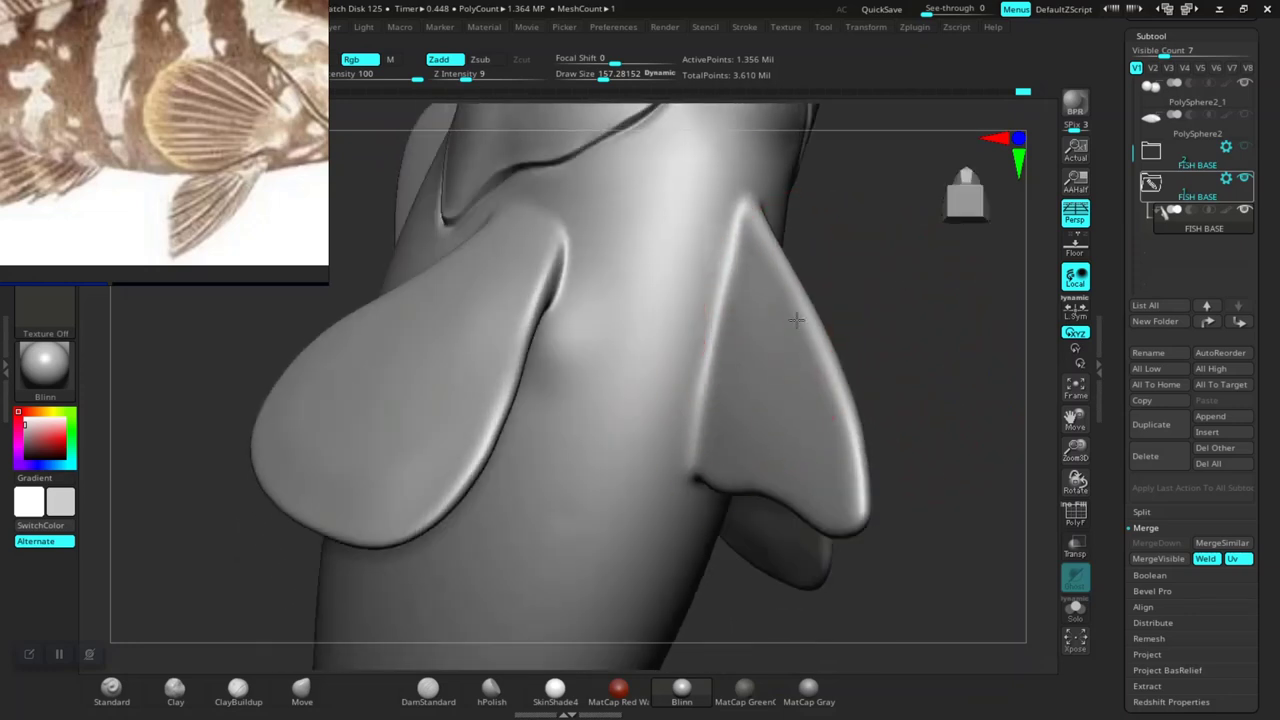
{"action": "left_click_drag", "start_coordinate": [831, 408], "coordinate": [843, 471]}
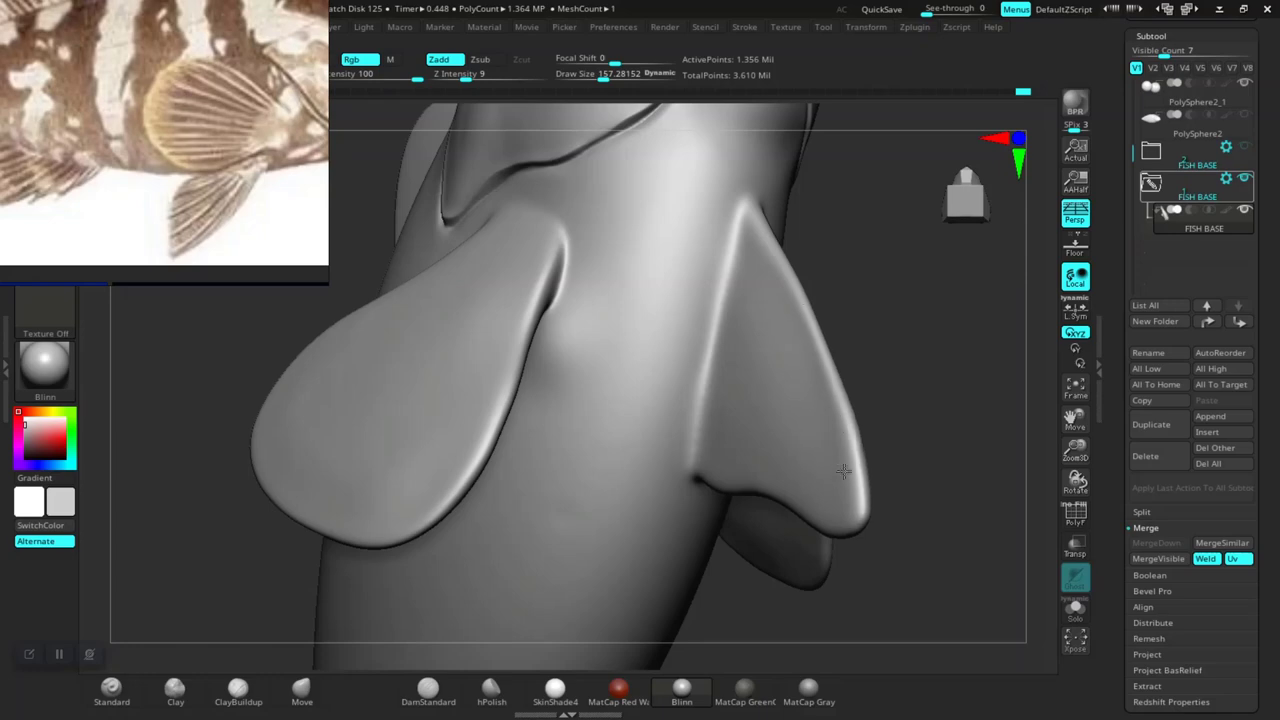
{"action": "left_click_drag", "start_coordinate": [866, 520], "coordinate": [868, 320]}
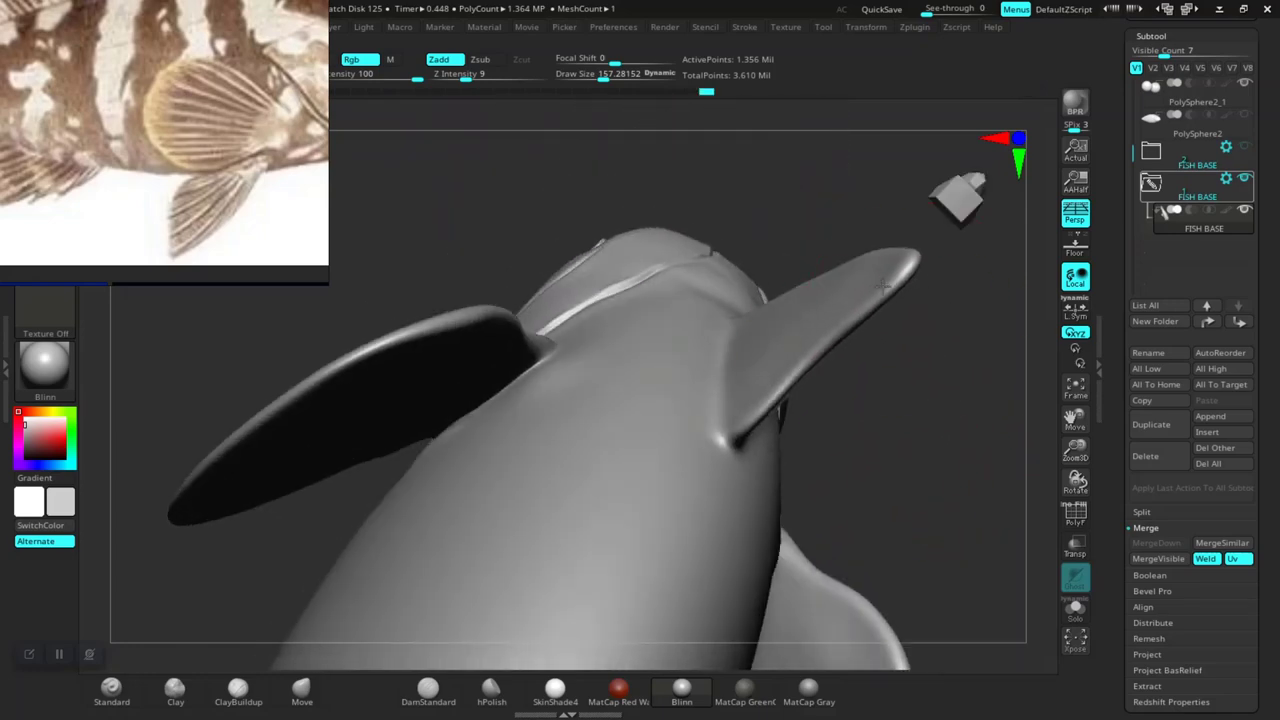
{"action": "left_click_drag", "start_coordinate": [930, 352], "coordinate": [735, 414]}
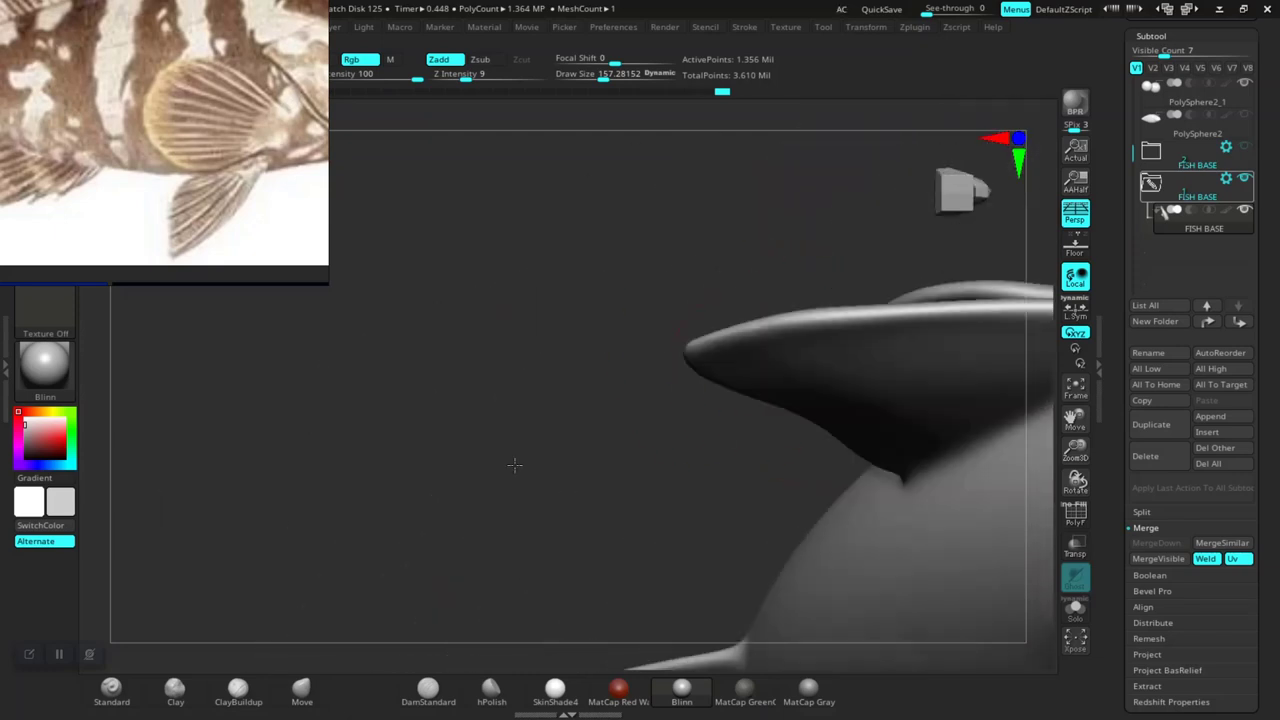
Frame the fish and save over the existing FISH SCULPT.ZPR project file.
{"action": "key", "text": "f"}
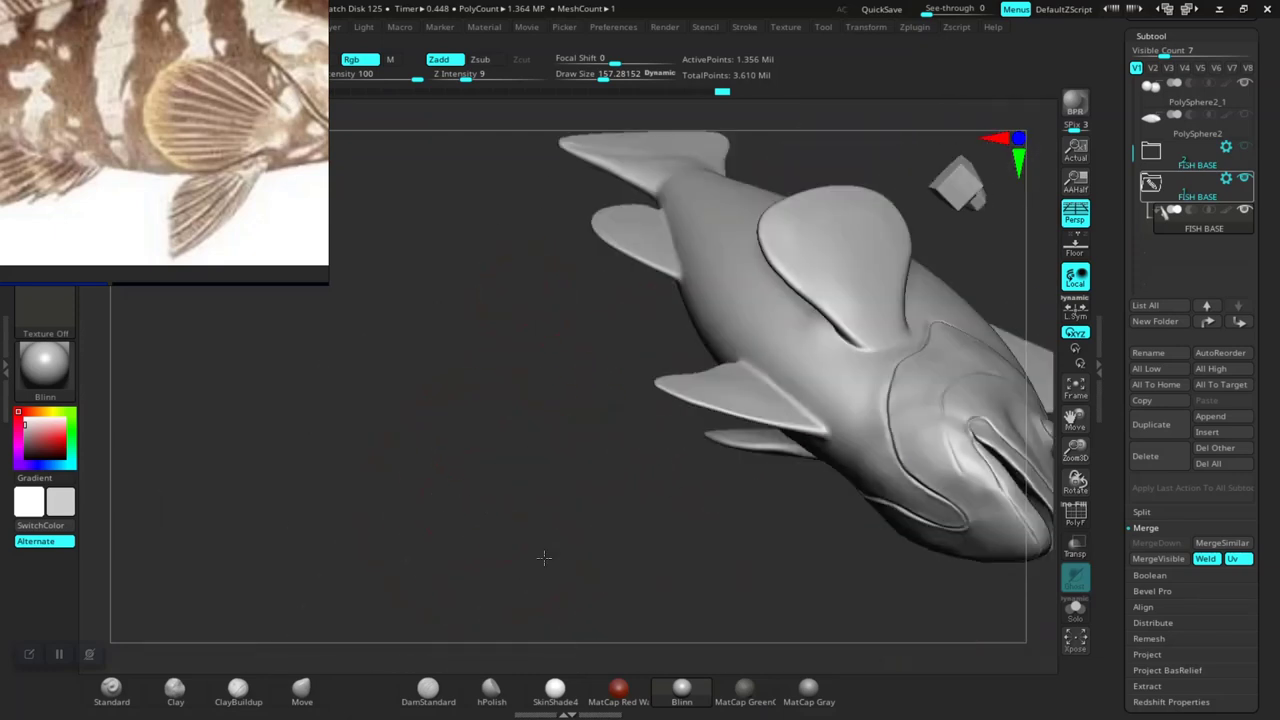
{"action": "mouse_move", "coordinate": [543, 557]}
{"action": "left_mouse_down"}
{"action": "mouse_move", "coordinate": [651, 543]}
{"action": "mouse_move", "coordinate": [522, 490]}
{"action": "mouse_move", "coordinate": [500, 463]}
{"action": "mouse_move", "coordinate": [654, 443]}
{"action": "mouse_move", "coordinate": [879, 308]}
{"action": "mouse_move", "coordinate": [783, 474]}
{"action": "mouse_move", "coordinate": [814, 429]}
{"action": "mouse_move", "coordinate": [771, 437]}
{"action": "mouse_move", "coordinate": [815, 387]}
{"action": "mouse_move", "coordinate": [731, 283]}
{"action": "mouse_move", "coordinate": [771, 286]}
{"action": "mouse_move", "coordinate": [781, 302]}
{"action": "left_mouse_up"}
{"action": "key", "text": "ctrl+s"}
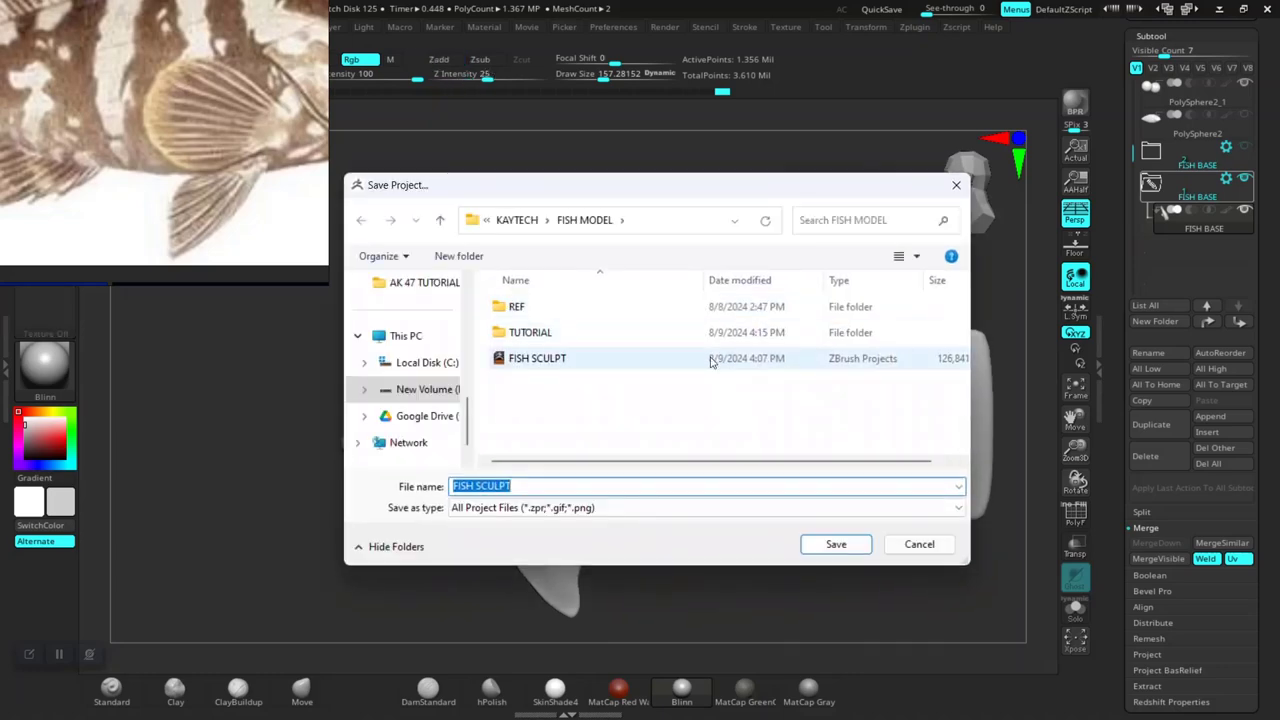
{"action": "left_click", "coordinate": [650, 362]}
{"action": "left_click", "coordinate": [835, 540]}
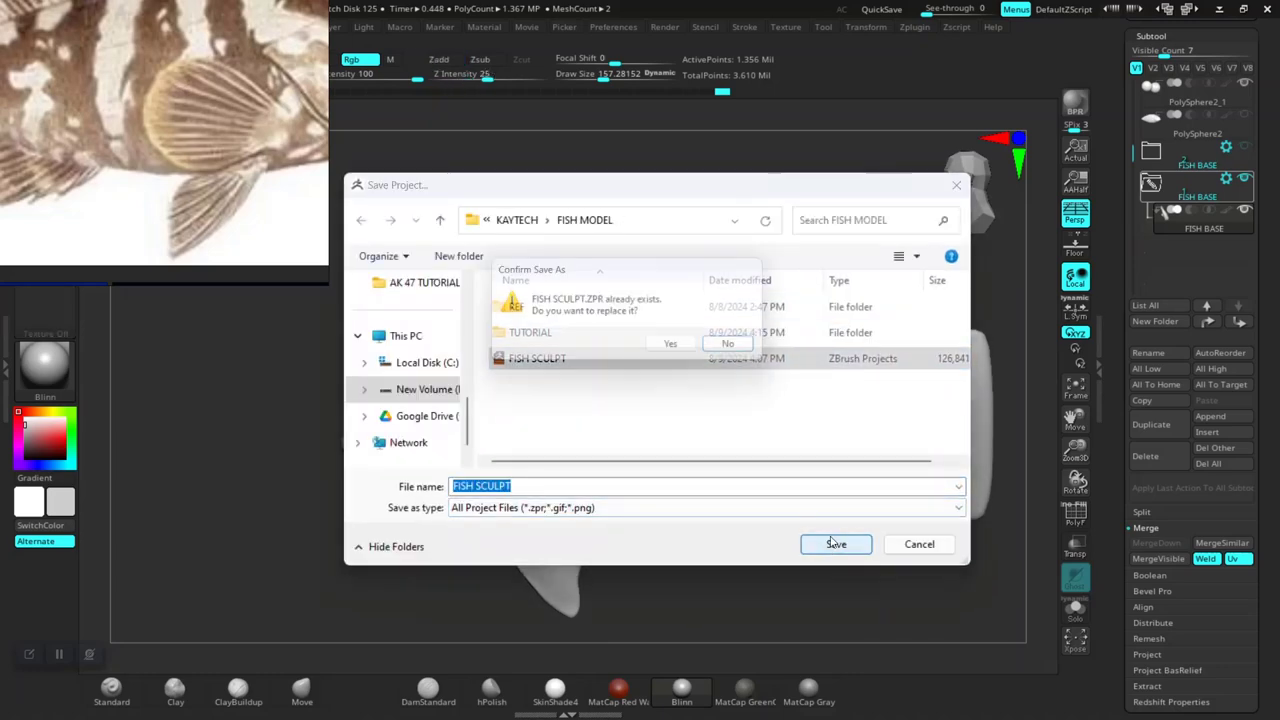
{"action": "left_click", "coordinate": [678, 347]}
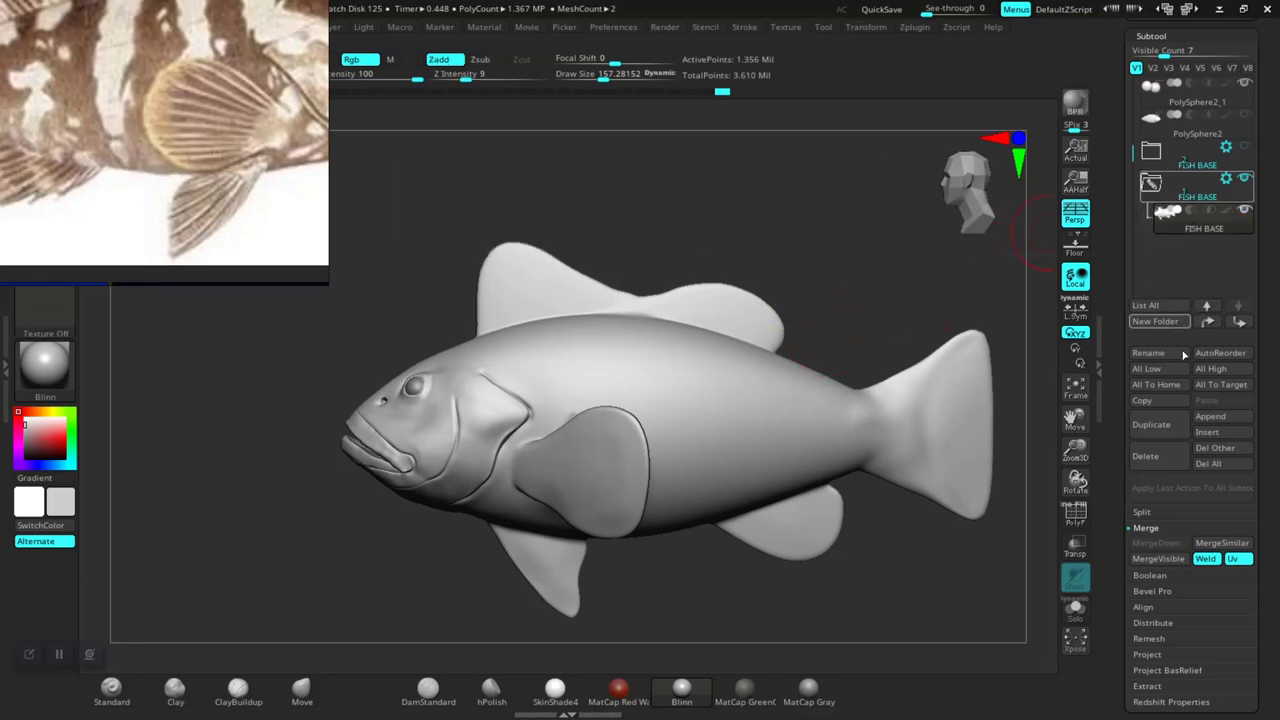
Duplicate FISH BASE into FISH BASE1 and collapse the FISH BASE folder.
{"action": "left_click", "coordinate": [1151, 428]}
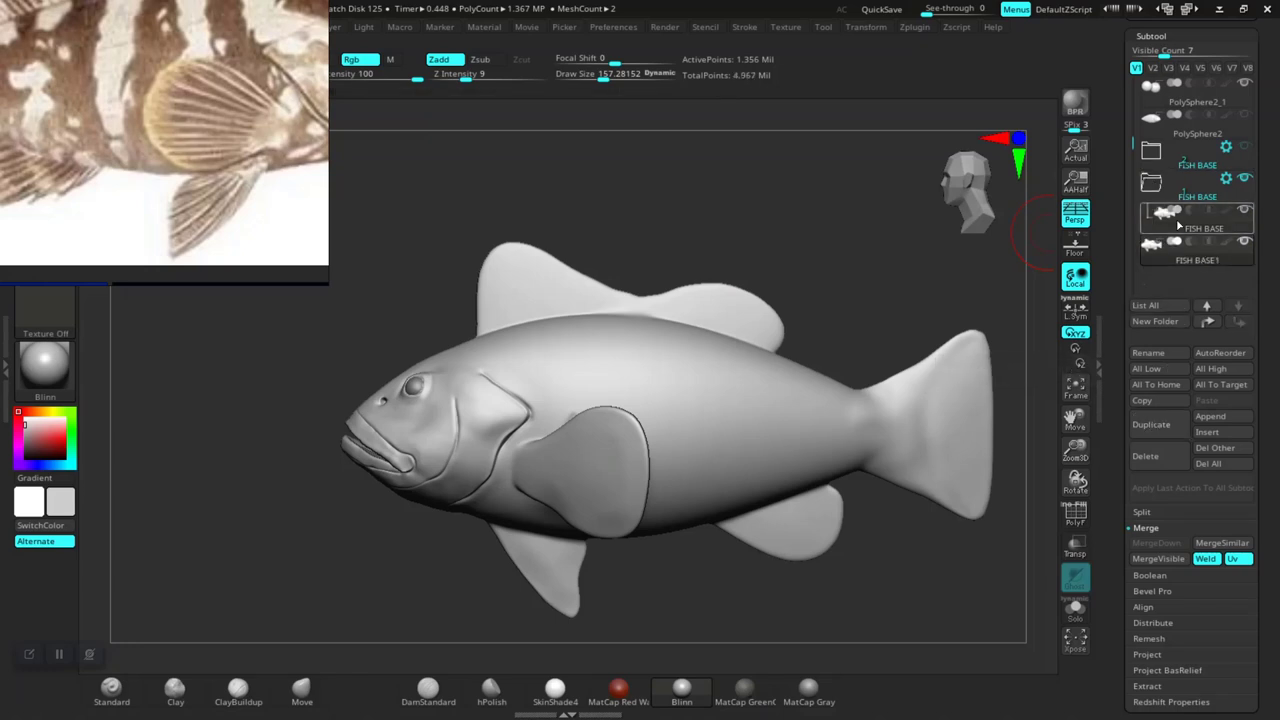
{"action": "left_click", "coordinate": [1246, 184]}
{"action": "left_click", "coordinate": [1160, 190]}
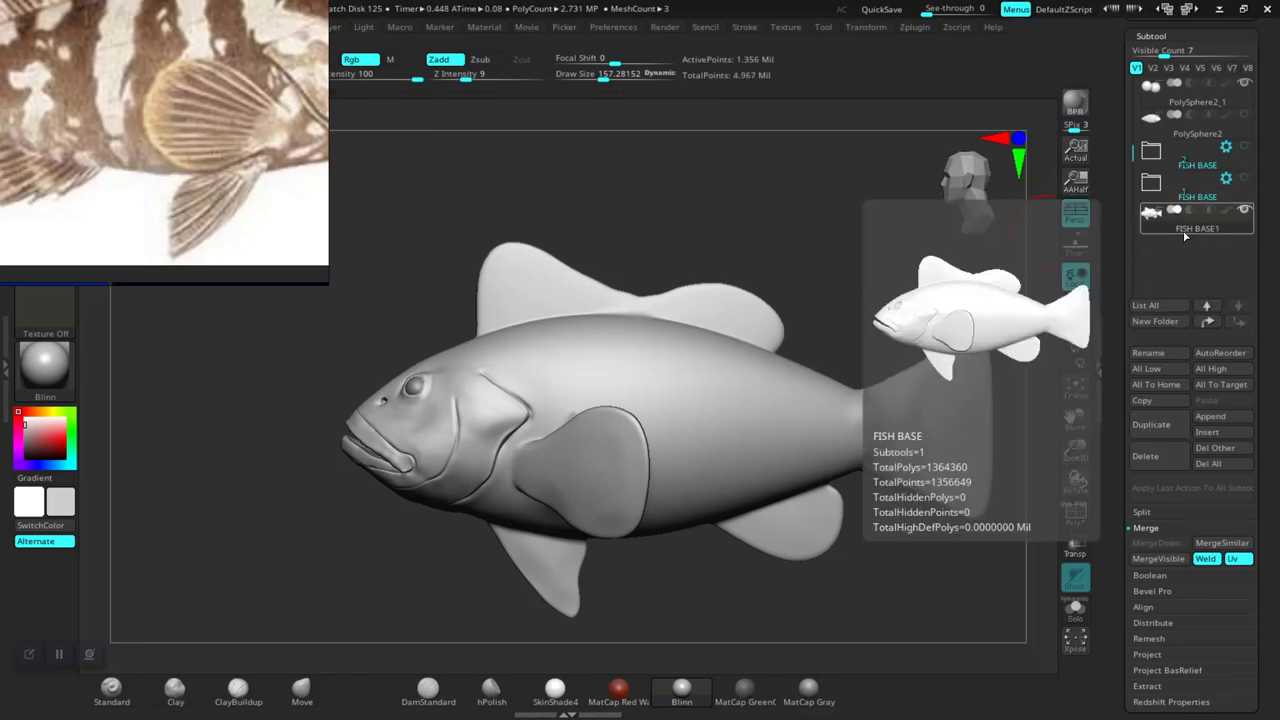
Turn on the PolyFrame polygroup overlay and orbit in close on the fish's head.
{"action": "key", "text": "shift+f"}
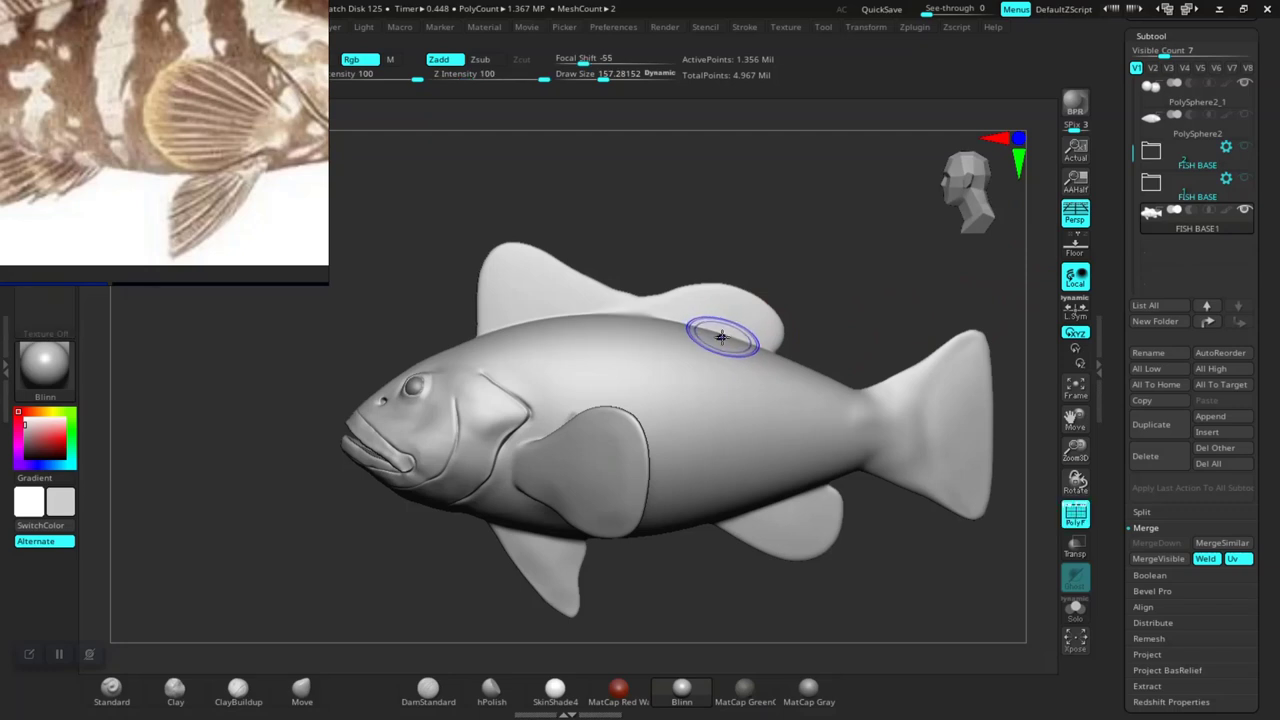
{"action": "left_click_drag", "start_coordinate": [263, 437], "coordinate": [394, 386]}
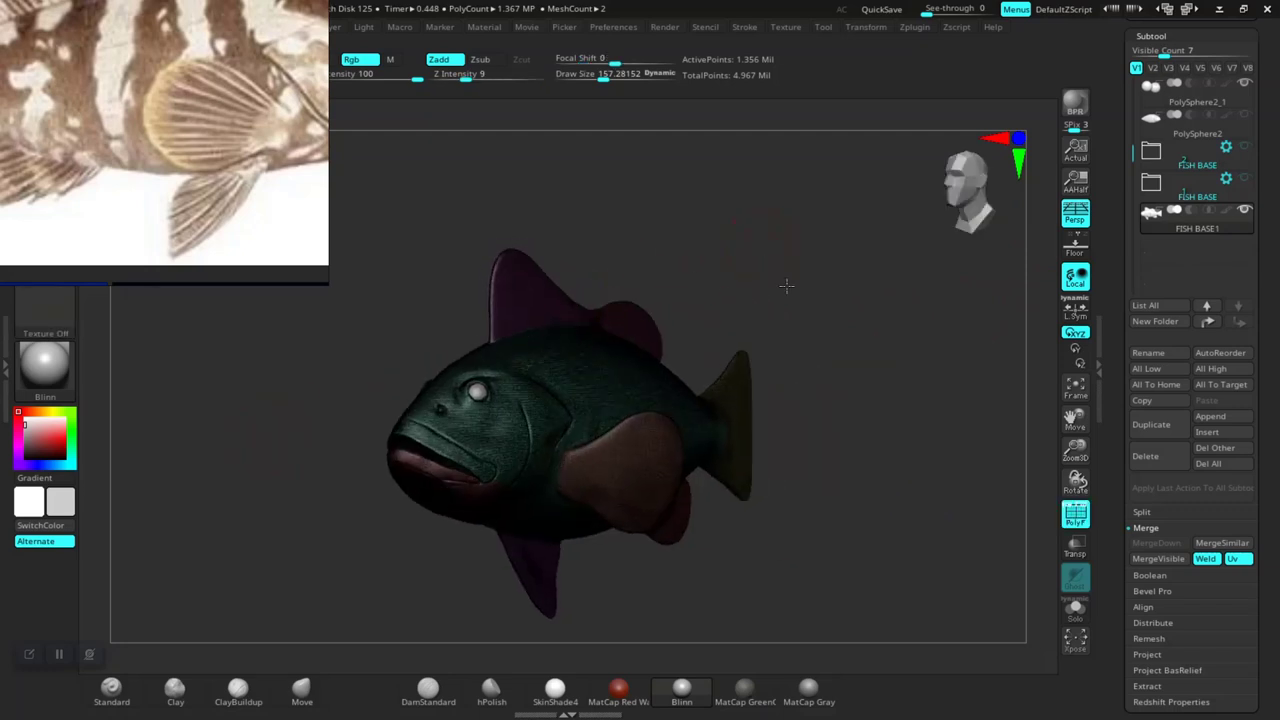
{"action": "mouse_move", "coordinate": [786, 286]}
{"action": "left_mouse_down"}
{"action": "mouse_move", "coordinate": [786, 251]}
{"action": "mouse_move", "coordinate": [430, 366]}
{"action": "mouse_move", "coordinate": [371, 457]}
{"action": "mouse_move", "coordinate": [418, 507]}
{"action": "mouse_move", "coordinate": [351, 529]}
{"action": "mouse_move", "coordinate": [329, 470]}
{"action": "mouse_move", "coordinate": [351, 466]}
{"action": "mouse_move", "coordinate": [393, 525]}
{"action": "left_mouse_up"}
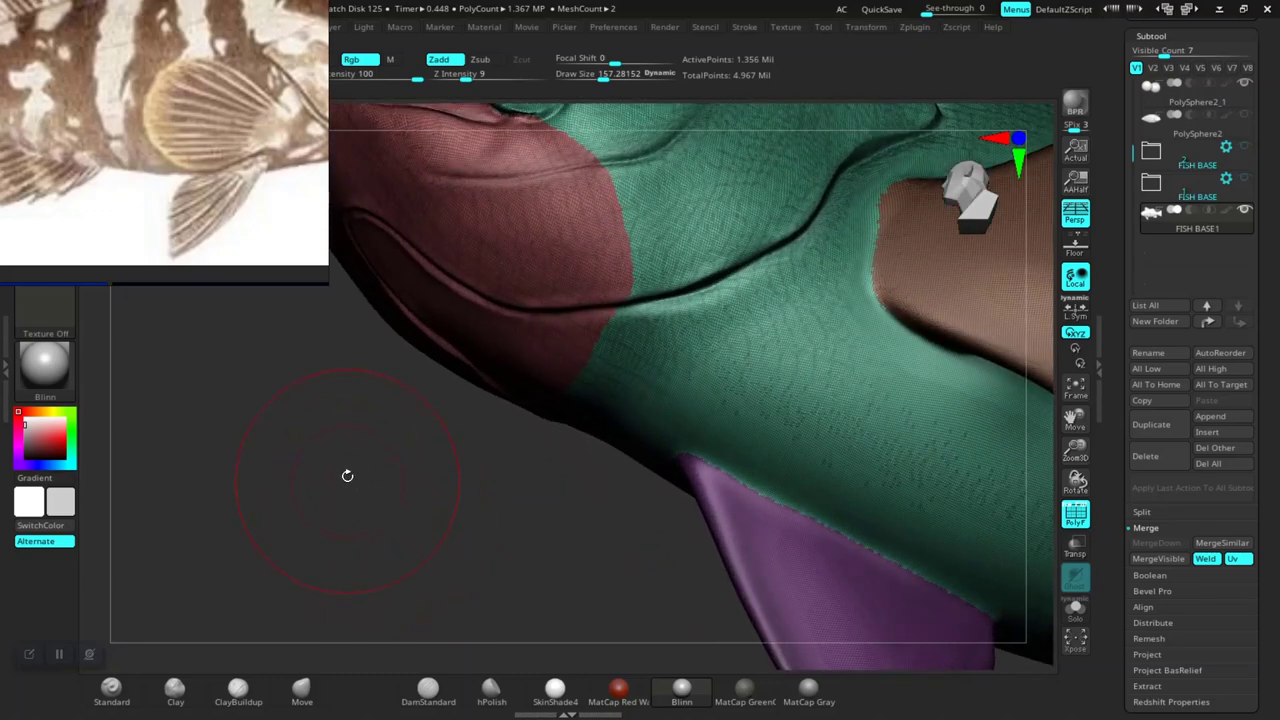
{"action": "mouse_move", "coordinate": [347, 476]}
{"action": "left_mouse_down"}
{"action": "mouse_move", "coordinate": [366, 557]}
{"action": "mouse_move", "coordinate": [352, 549]}
{"action": "mouse_move", "coordinate": [374, 557]}
{"action": "mouse_move", "coordinate": [343, 531]}
{"action": "mouse_move", "coordinate": [389, 603]}
{"action": "mouse_move", "coordinate": [369, 610]}
{"action": "mouse_move", "coordinate": [300, 523]}
{"action": "mouse_move", "coordinate": [322, 475]}
{"action": "mouse_move", "coordinate": [340, 500]}
{"action": "mouse_move", "coordinate": [317, 506]}
{"action": "mouse_move", "coordinate": [337, 446]}
{"action": "mouse_move", "coordinate": [419, 336]}
{"action": "mouse_move", "coordinate": [466, 345]}
{"action": "left_mouse_up"}
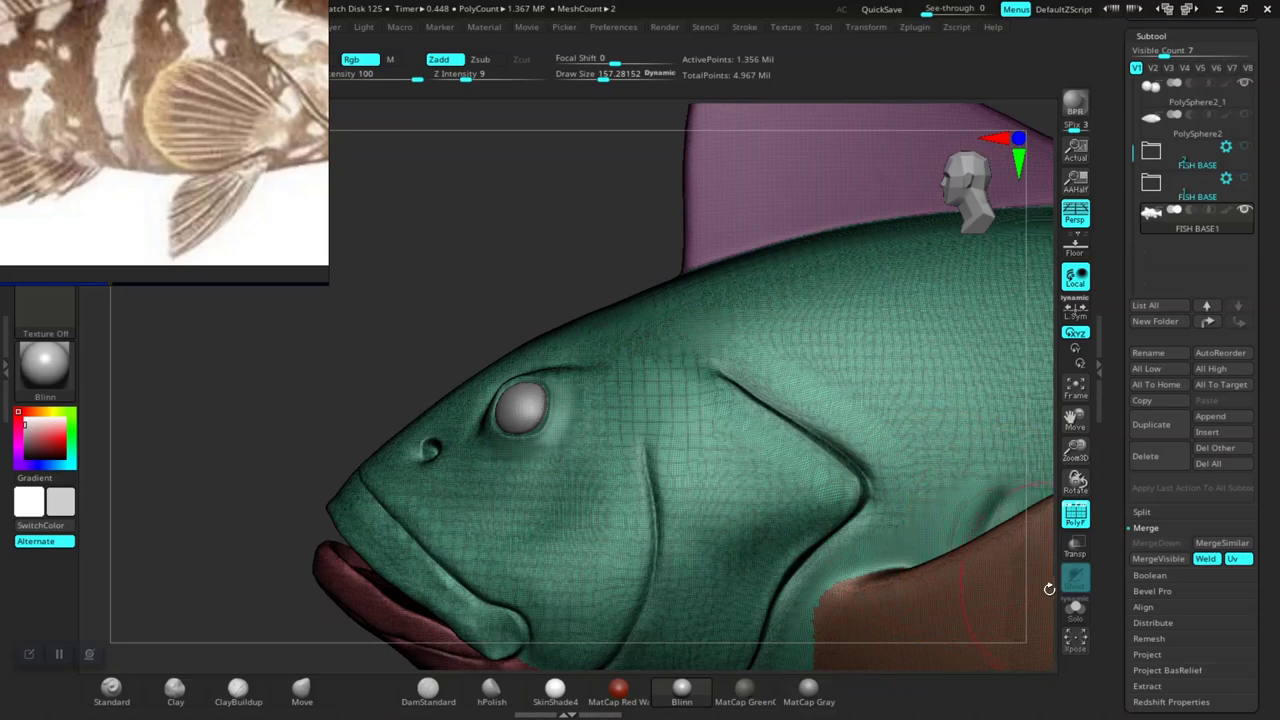
Solo the fish body to hide the eyeball and zoom in on the eye.
{"action": "left_click", "coordinate": [1073, 609]}
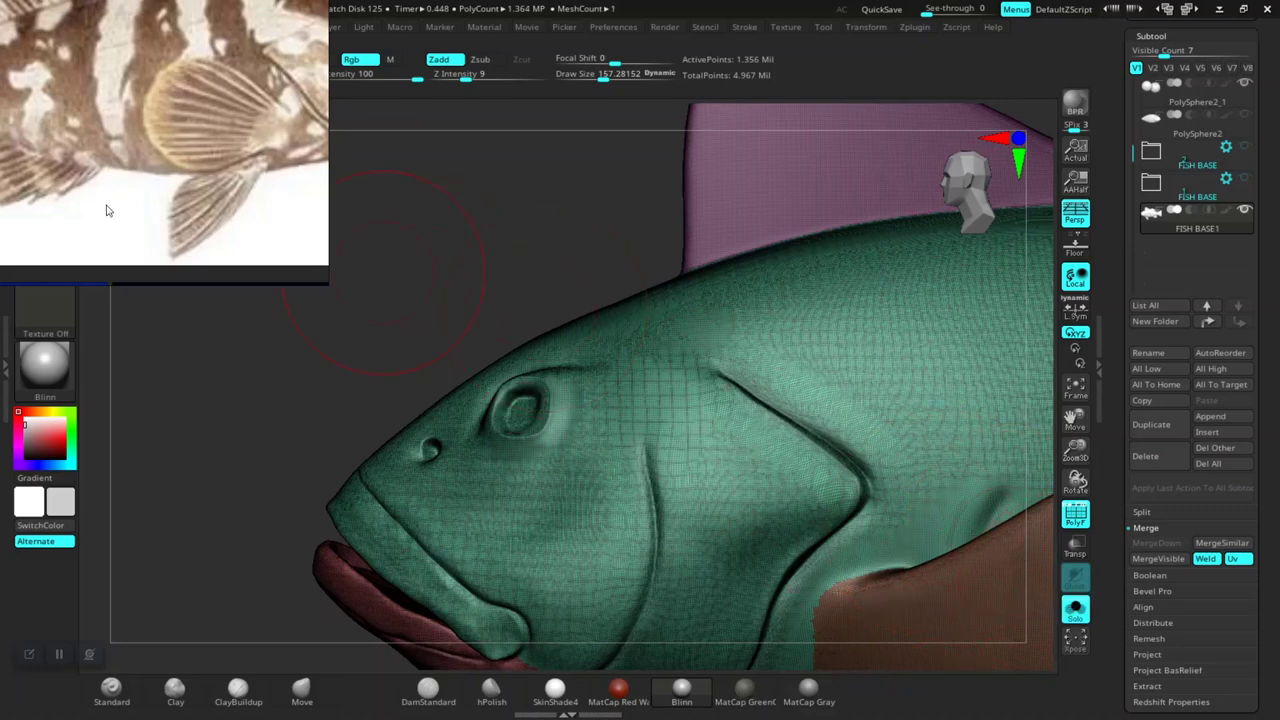
{"action": "scroll", "coordinate": [108, 210], "scroll_direction": "down", "scroll_amount": 3}
{"action": "scroll", "coordinate": [97, 179], "scroll_direction": "up", "scroll_amount": 3}
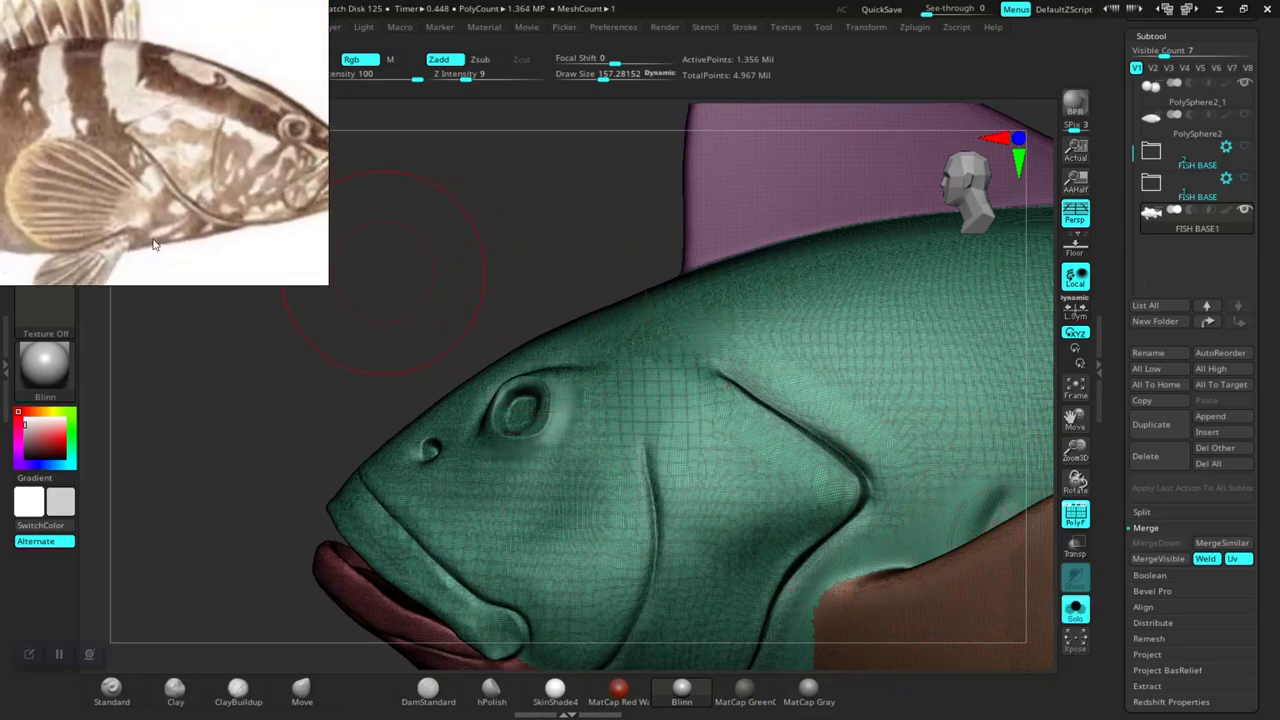
{"action": "left_click_drag", "start_coordinate": [257, 414], "coordinate": [271, 400]}
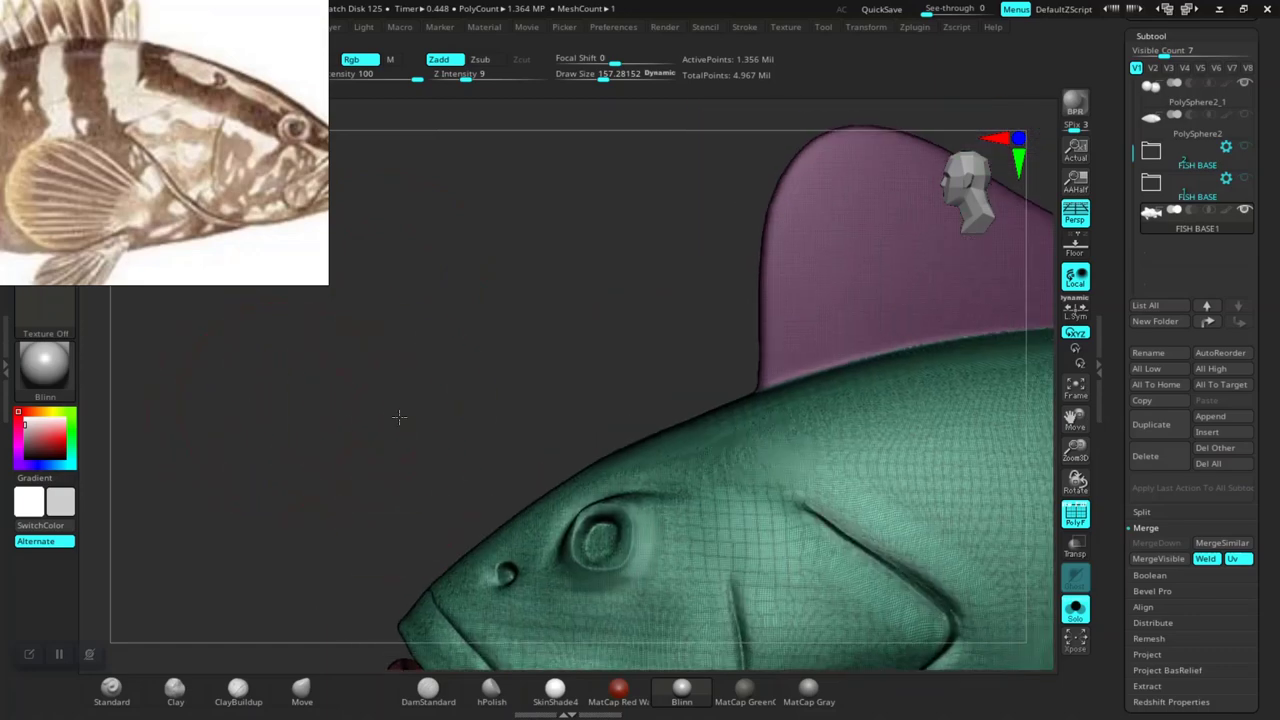
{"action": "left_click_drag", "start_coordinate": [399, 416], "coordinate": [426, 372], "text": "alt"}
{"action": "key", "text": "space"}
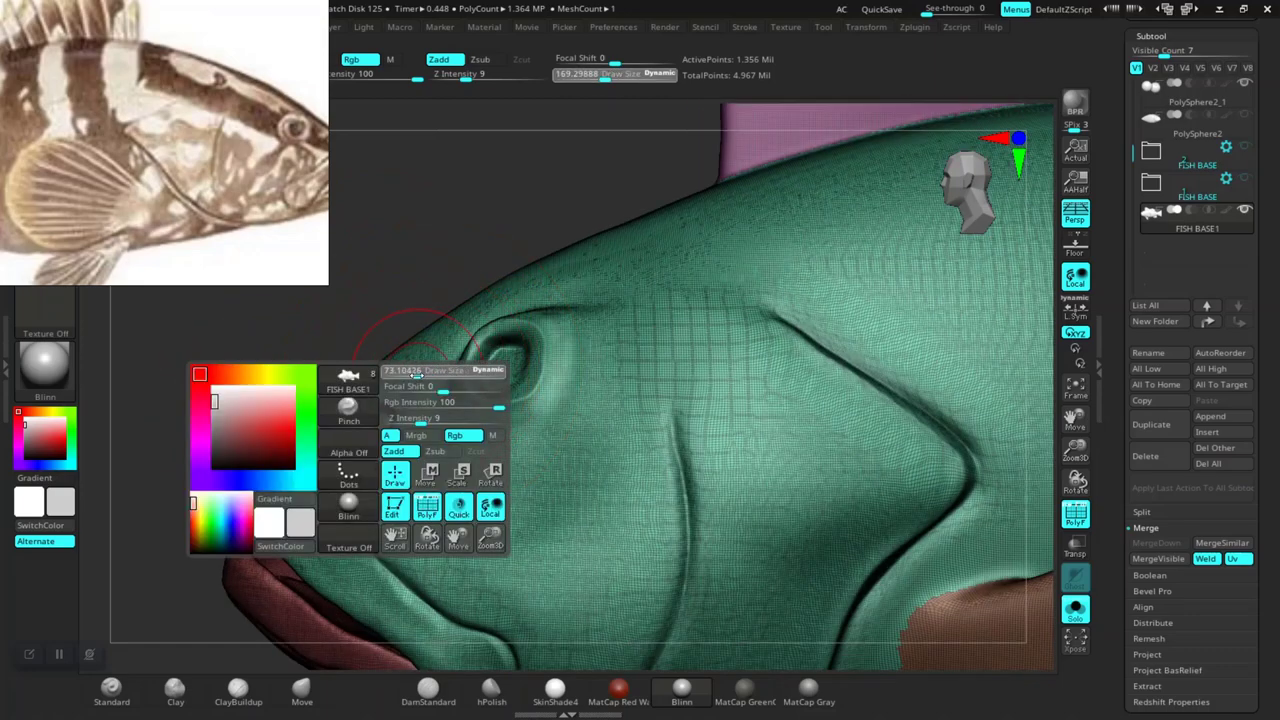
{"action": "mouse_move", "coordinate": [422, 287]}
{"action": "left_mouse_down", "text": "alt"}
{"action": "mouse_move", "coordinate": [457, 251]}
{"action": "mouse_move", "coordinate": [443, 277]}
{"action": "mouse_move", "coordinate": [455, 220]}
{"action": "mouse_move", "coordinate": [470, 245]}
{"action": "left_mouse_up", "text": "alt"}
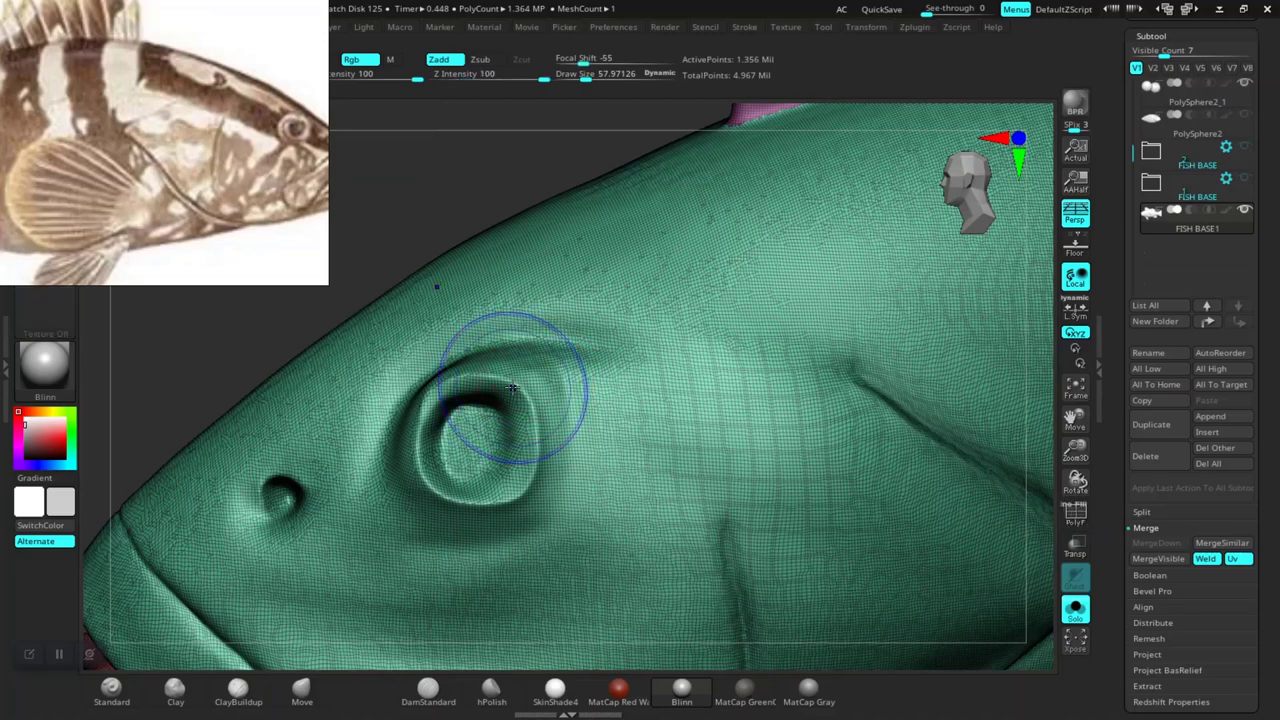
Smooth the skin around the empty eye socket with Focal Shift -55.
{"action": "key", "text": "shift+f"}
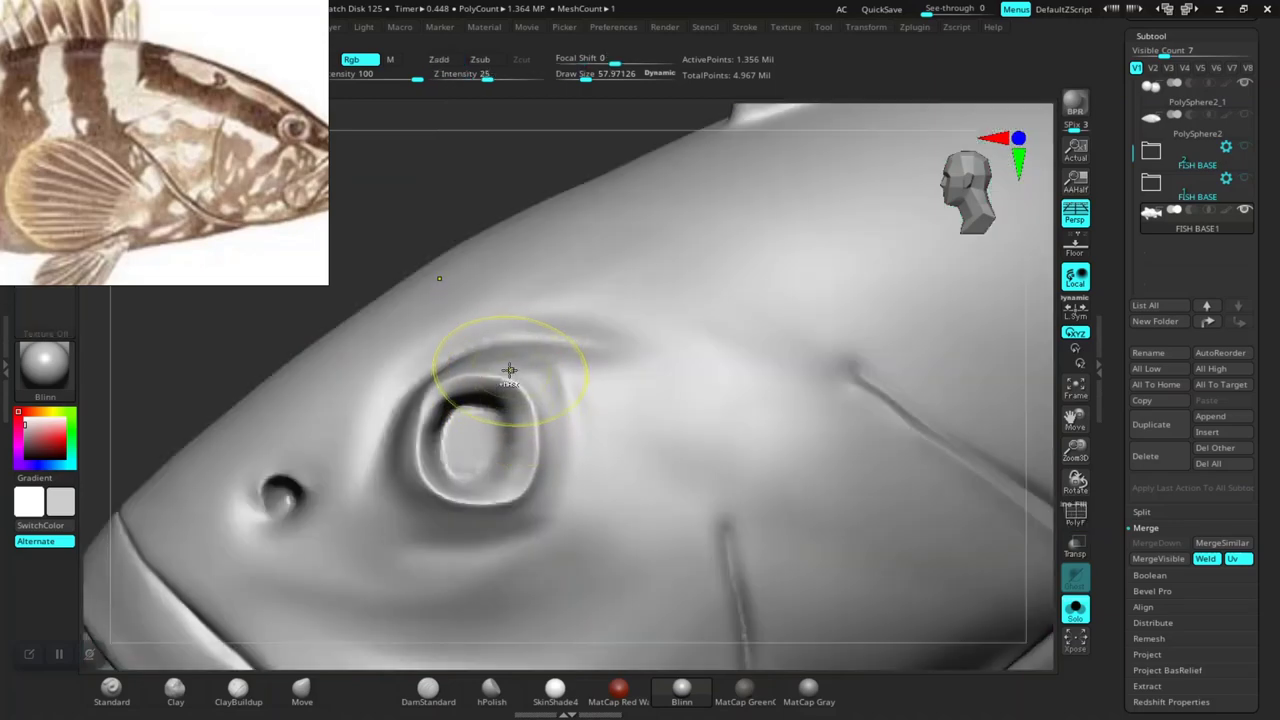
{"action": "left_click_drag", "start_coordinate": [554, 480], "coordinate": [546, 485], "text": "ctrl"}
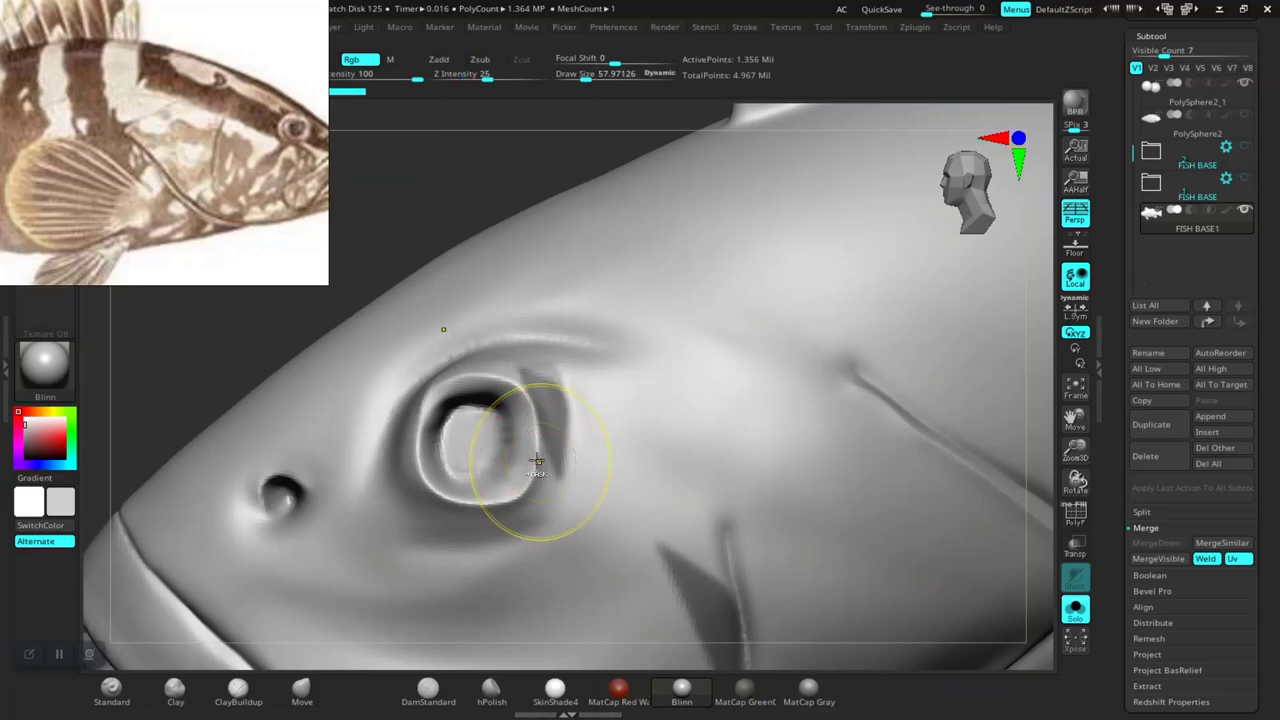
{"action": "left_click_drag", "start_coordinate": [167, 271], "coordinate": [1153, 267]}
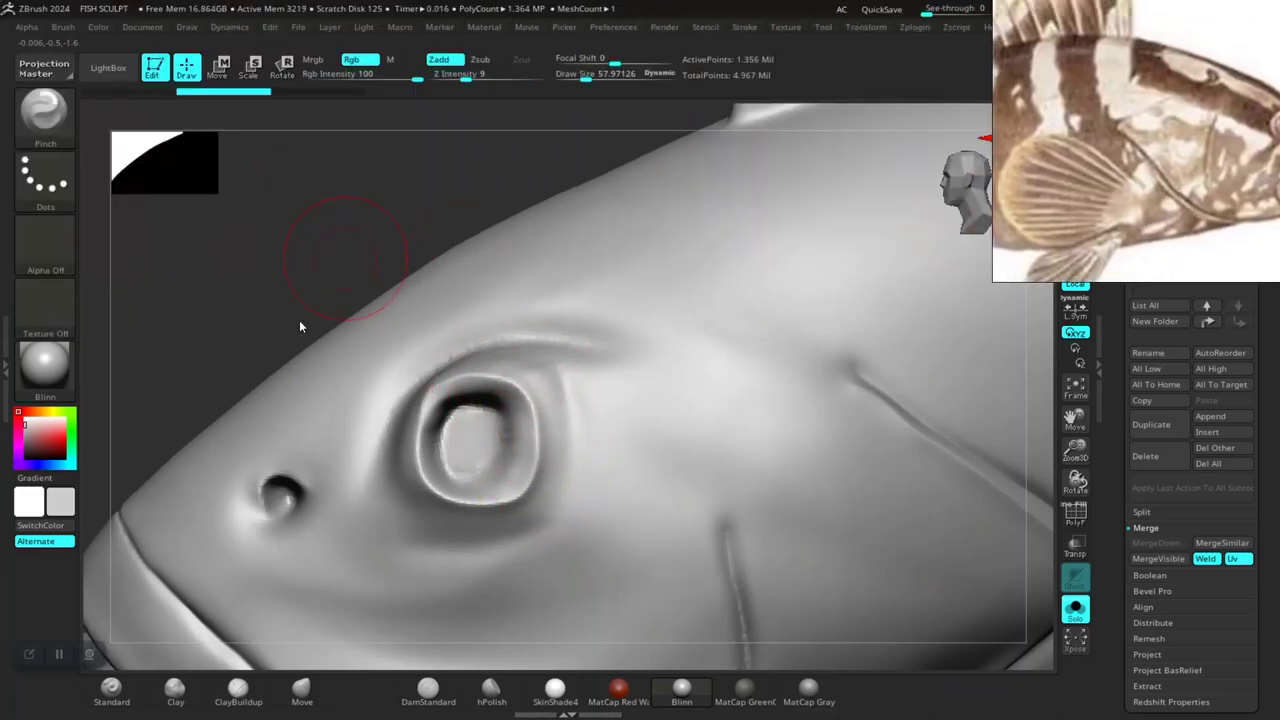
Switch to MaskPen and mask all the way around the eye socket rim.
{"action": "left_click", "coordinate": [45, 115], "text": "ctrl"}
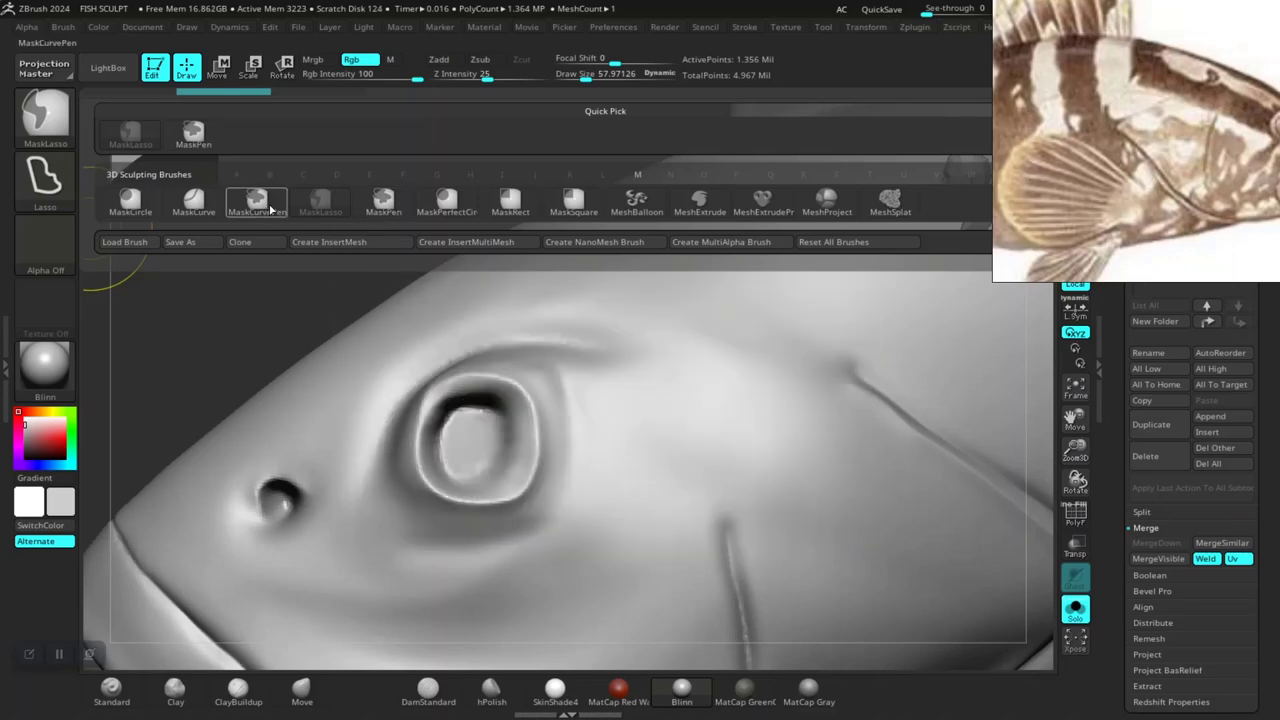
{"action": "left_click", "coordinate": [383, 203]}
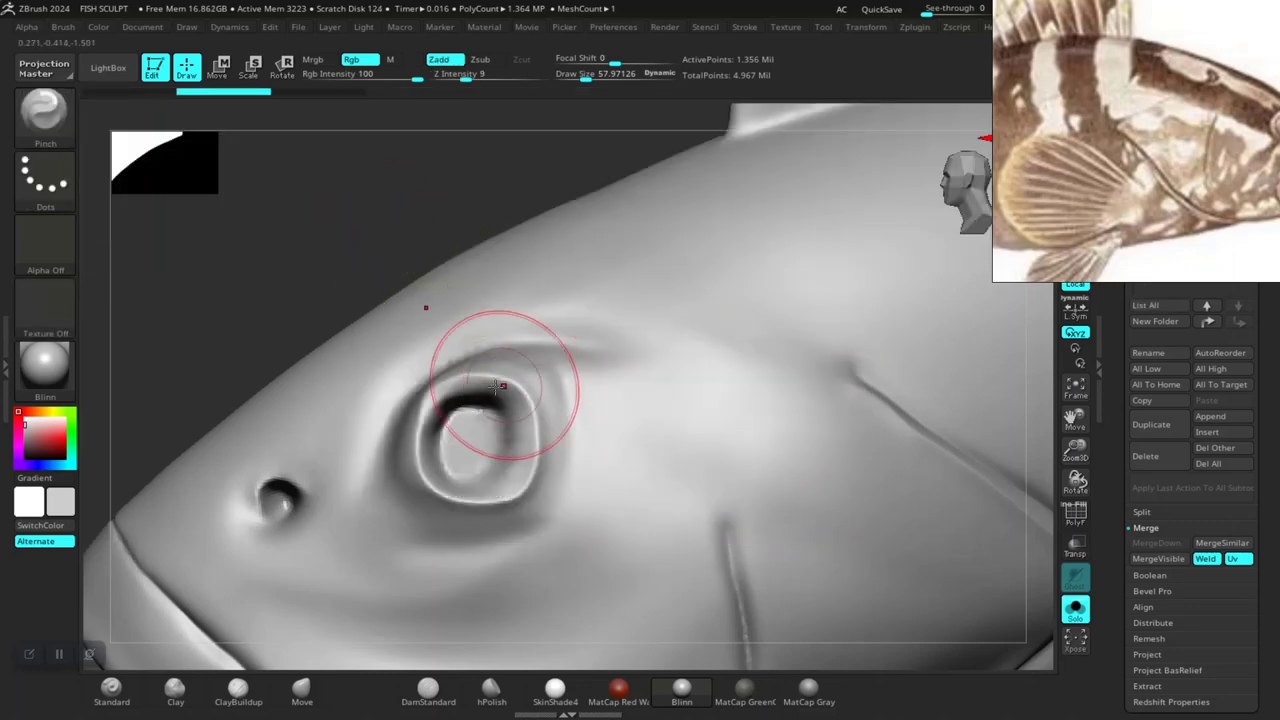
{"action": "mouse_move", "coordinate": [473, 386]}
{"action": "left_mouse_down", "text": "ctrl"}
{"action": "mouse_move", "coordinate": [525, 430]}
{"action": "mouse_move", "coordinate": [510, 495]}
{"action": "mouse_move", "coordinate": [420, 480]}
{"action": "mouse_move", "coordinate": [430, 455]}
{"action": "left_mouse_up", "text": "ctrl"}
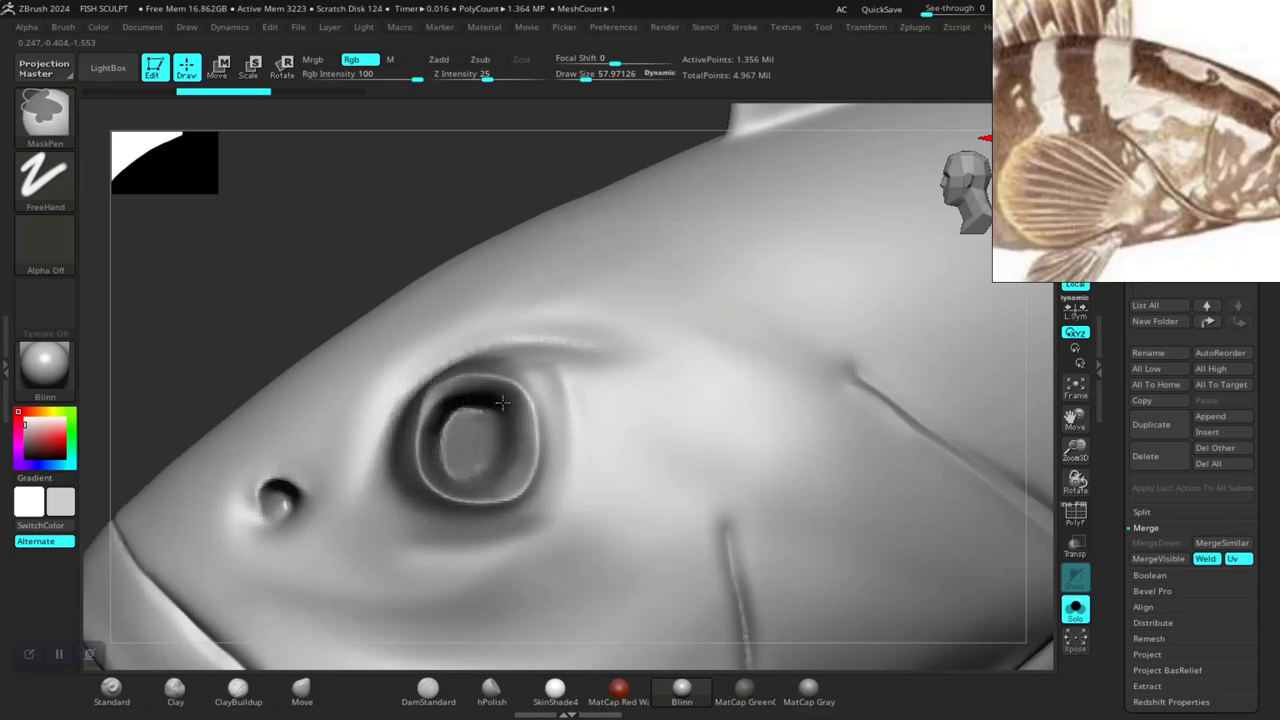
{"action": "mouse_move", "coordinate": [502, 402]}
{"action": "left_mouse_down", "text": "ctrl"}
{"action": "mouse_move", "coordinate": [522, 425]}
{"action": "mouse_move", "coordinate": [495, 485]}
{"action": "mouse_move", "coordinate": [460, 497]}
{"action": "left_mouse_up", "text": "ctrl"}
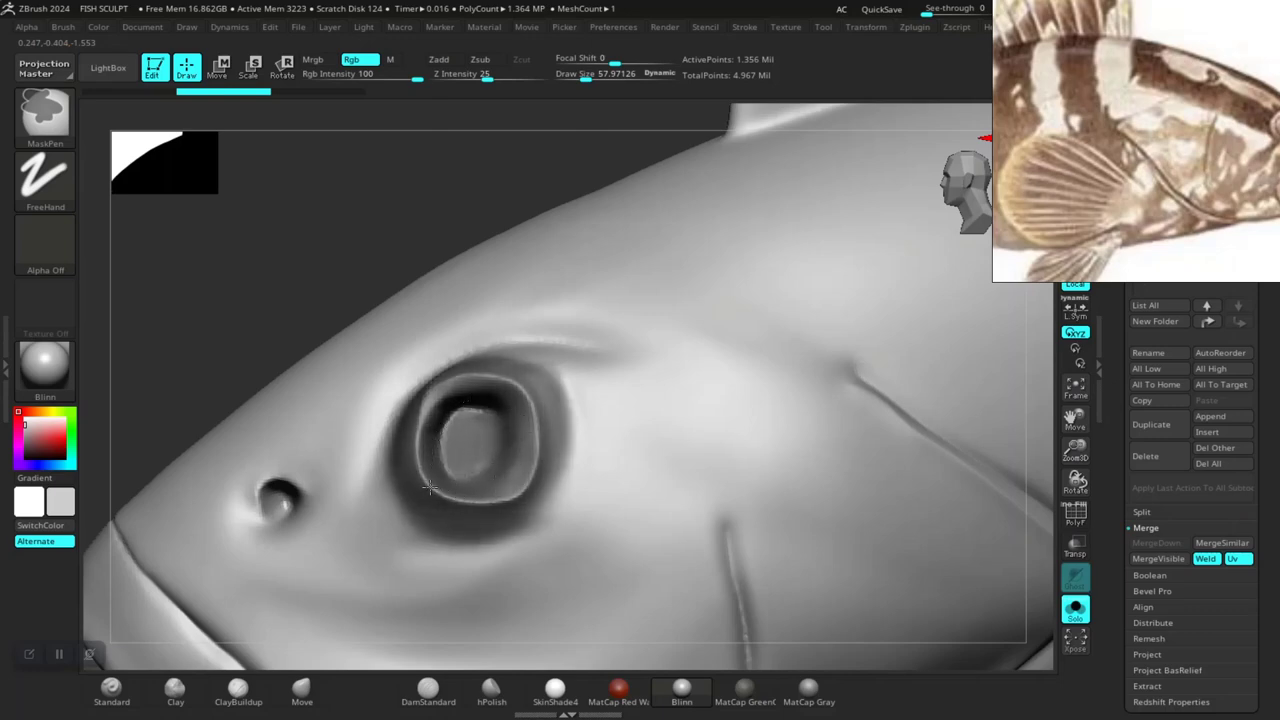
{"action": "mouse_move", "coordinate": [510, 370]}
{"action": "left_mouse_down", "text": "ctrl"}
{"action": "mouse_move", "coordinate": [578, 385]}
{"action": "mouse_move", "coordinate": [600, 440]}
{"action": "mouse_move", "coordinate": [560, 510]}
{"action": "mouse_move", "coordinate": [505, 495]}
{"action": "left_mouse_up", "text": "ctrl"}
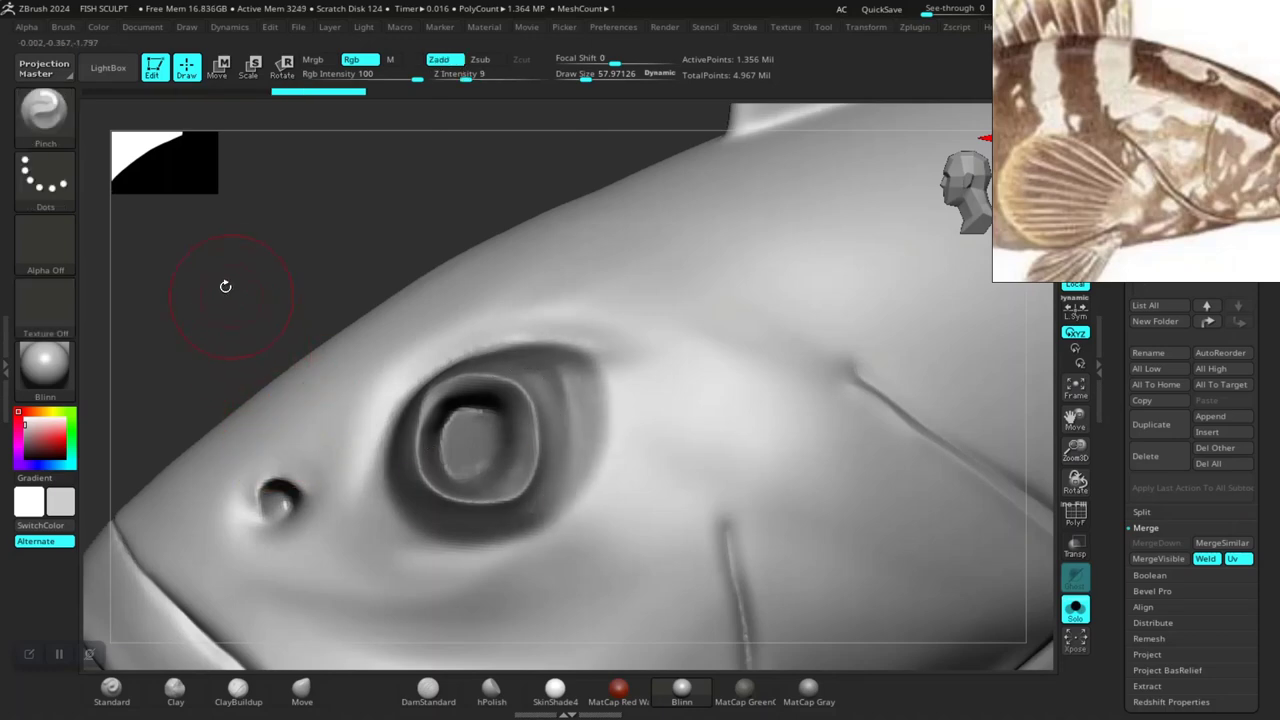
{"action": "left_click_drag", "start_coordinate": [226, 283], "coordinate": [337, 374]}
{"action": "left_click_drag", "start_coordinate": [537, 393], "coordinate": [491, 373], "text": "ctrl"}
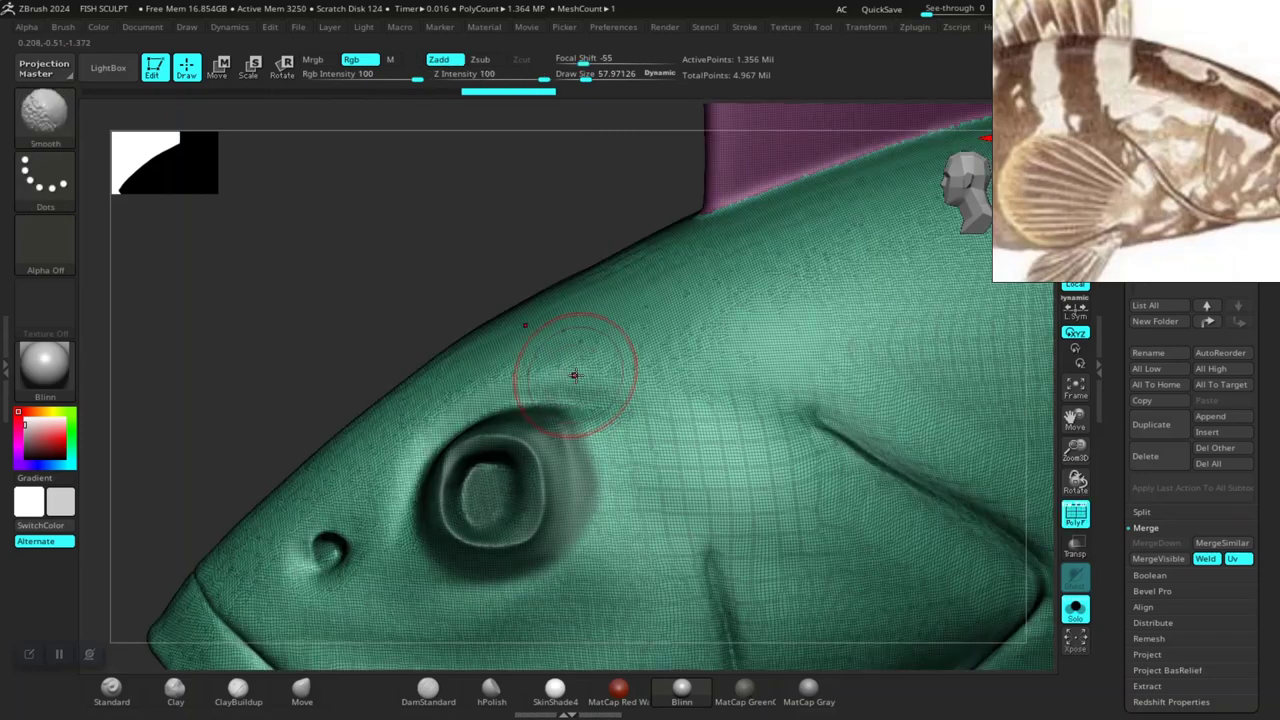
Turn PolyFrame back on with Pinch, orbit beneath the head, and isolate the lip polygroup.
{"action": "key", "text": "shift+f"}
{"action": "key", "text": "ctrl"}
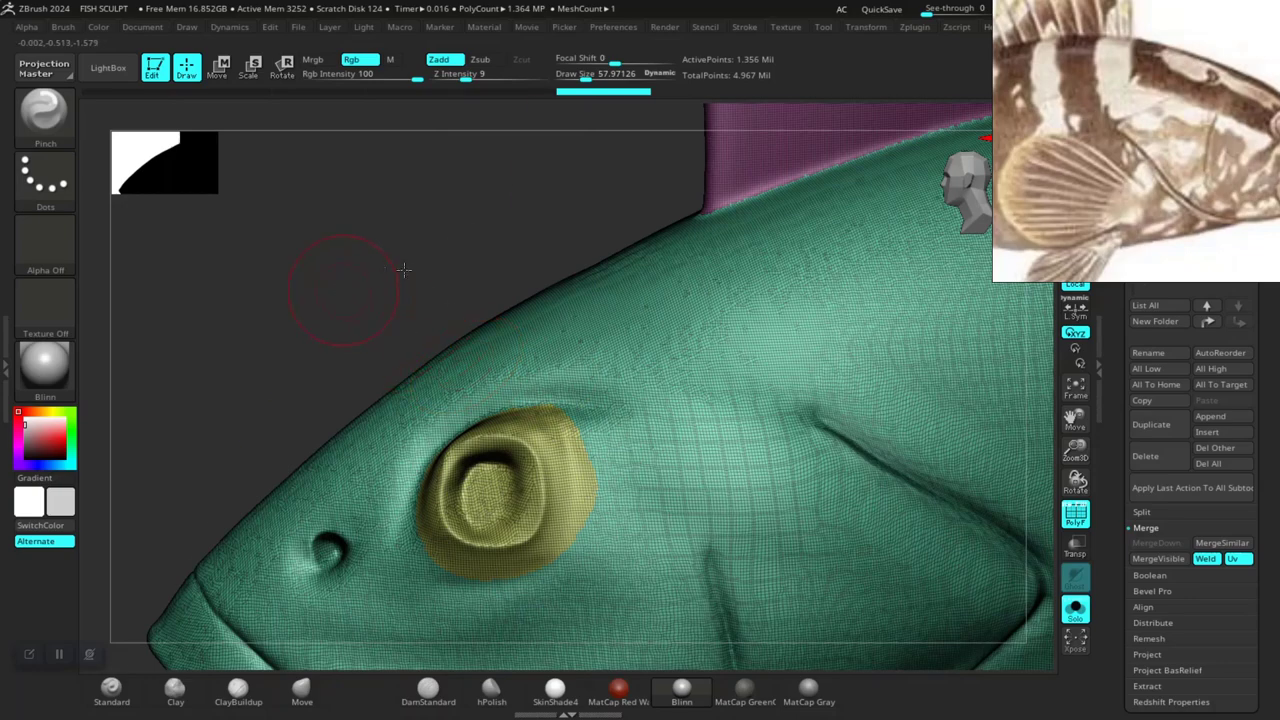
{"action": "left_click_drag", "start_coordinate": [403, 268], "coordinate": [710, 368]}
{"action": "mouse_move", "coordinate": [795, 375]}
{"action": "left_mouse_down"}
{"action": "mouse_move", "coordinate": [714, 386]}
{"action": "mouse_move", "coordinate": [800, 420]}
{"action": "mouse_move", "coordinate": [694, 466]}
{"action": "mouse_move", "coordinate": [734, 356]}
{"action": "mouse_move", "coordinate": [800, 420]}
{"action": "left_mouse_up"}
{"action": "scroll", "coordinate": [800, 420], "scroll_direction": "up", "scroll_amount": 3}
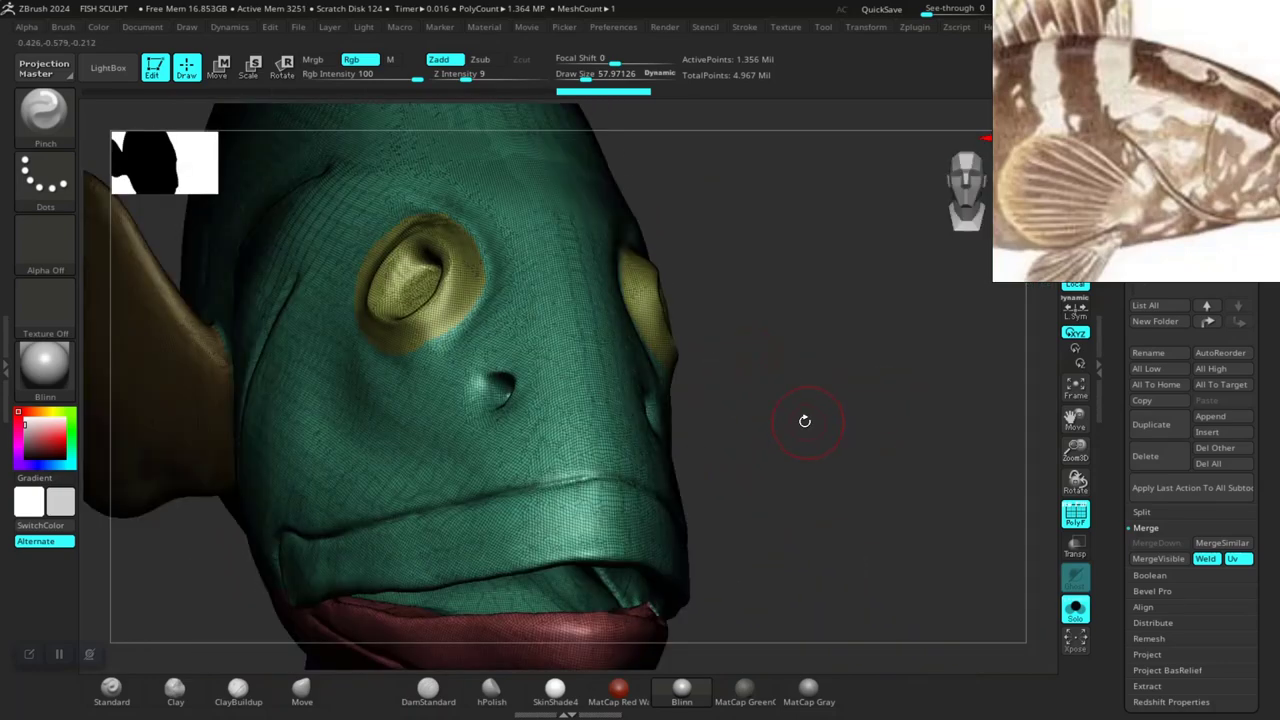
{"action": "scroll", "coordinate": [800, 428], "scroll_direction": "up", "scroll_amount": 2}
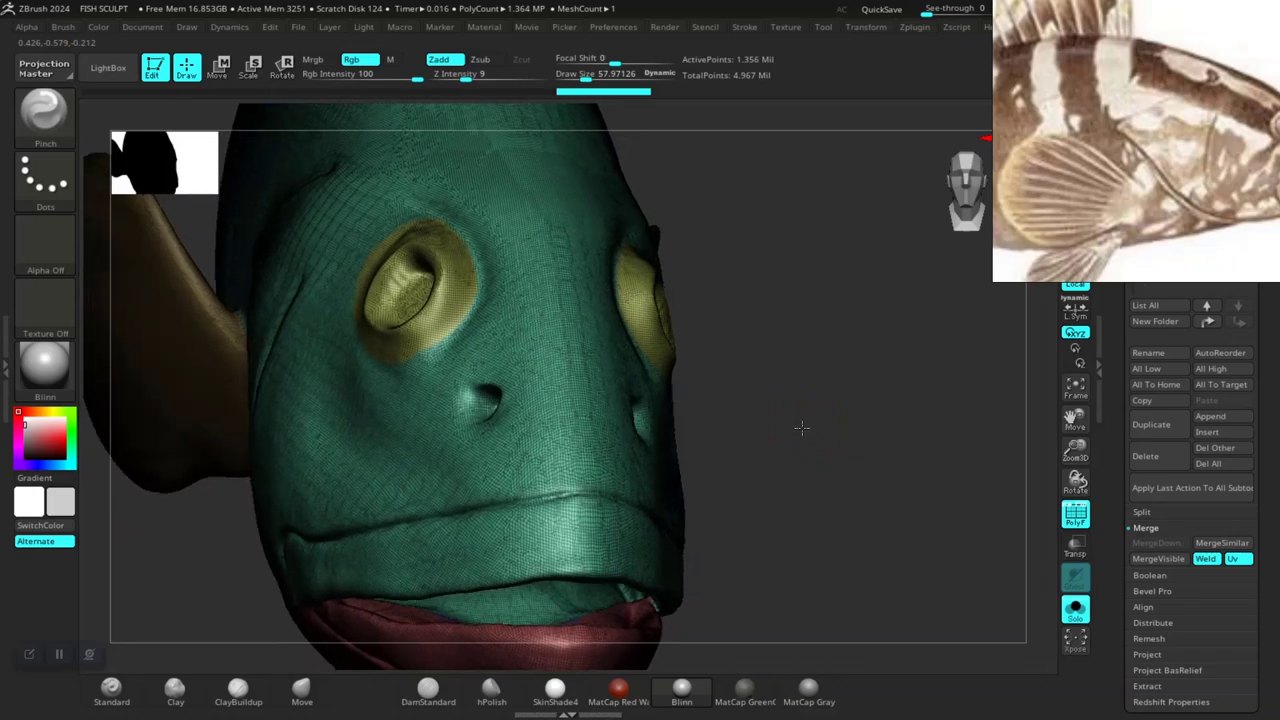
{"action": "left_click_drag", "start_coordinate": [803, 426], "coordinate": [807, 398]}
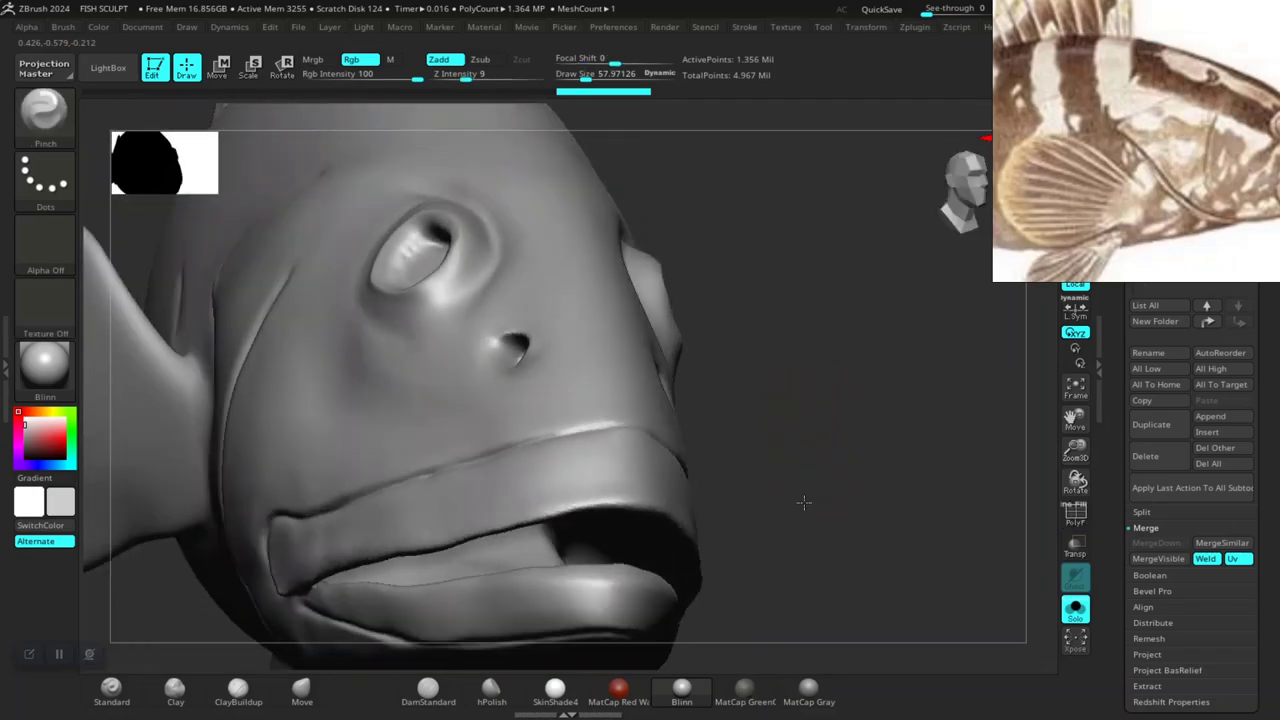
{"action": "mouse_move", "coordinate": [814, 480]}
{"action": "left_mouse_down"}
{"action": "mouse_move", "coordinate": [883, 297]}
{"action": "mouse_move", "coordinate": [828, 437]}
{"action": "mouse_move", "coordinate": [843, 403]}
{"action": "mouse_move", "coordinate": [831, 466]}
{"action": "mouse_move", "coordinate": [844, 446]}
{"action": "mouse_move", "coordinate": [671, 414]}
{"action": "mouse_move", "coordinate": [777, 423]}
{"action": "mouse_move", "coordinate": [772, 475]}
{"action": "mouse_move", "coordinate": [831, 417]}
{"action": "mouse_move", "coordinate": [774, 398]}
{"action": "mouse_move", "coordinate": [811, 222]}
{"action": "mouse_move", "coordinate": [849, 334]}
{"action": "mouse_move", "coordinate": [833, 390]}
{"action": "mouse_move", "coordinate": [863, 357]}
{"action": "mouse_move", "coordinate": [871, 423]}
{"action": "mouse_move", "coordinate": [849, 300]}
{"action": "mouse_move", "coordinate": [837, 297]}
{"action": "mouse_move", "coordinate": [887, 341]}
{"action": "mouse_move", "coordinate": [902, 468]}
{"action": "mouse_move", "coordinate": [863, 437]}
{"action": "mouse_move", "coordinate": [837, 463]}
{"action": "mouse_move", "coordinate": [822, 407]}
{"action": "mouse_move", "coordinate": [854, 474]}
{"action": "mouse_move", "coordinate": [824, 439]}
{"action": "left_mouse_up"}
{"action": "left_click", "coordinate": [671, 414], "text": "ctrl+shift"}
{"action": "left_click", "coordinate": [857, 414], "text": "ctrl+shift"}
Pick the PolySphere insert brush and draw a small sphere at the lower lip's centre.
{"action": "key", "text": "ctrl"}
{"action": "key", "text": "ctrl"}
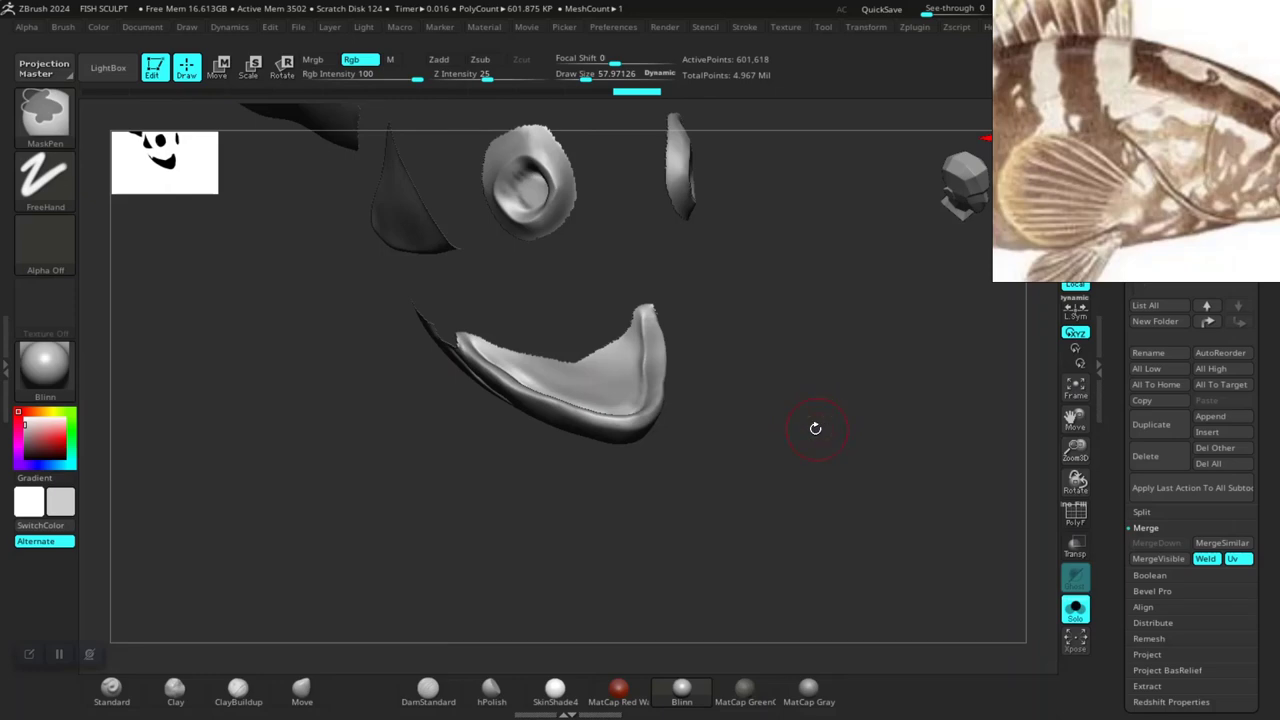
{"action": "key", "text": "b"}
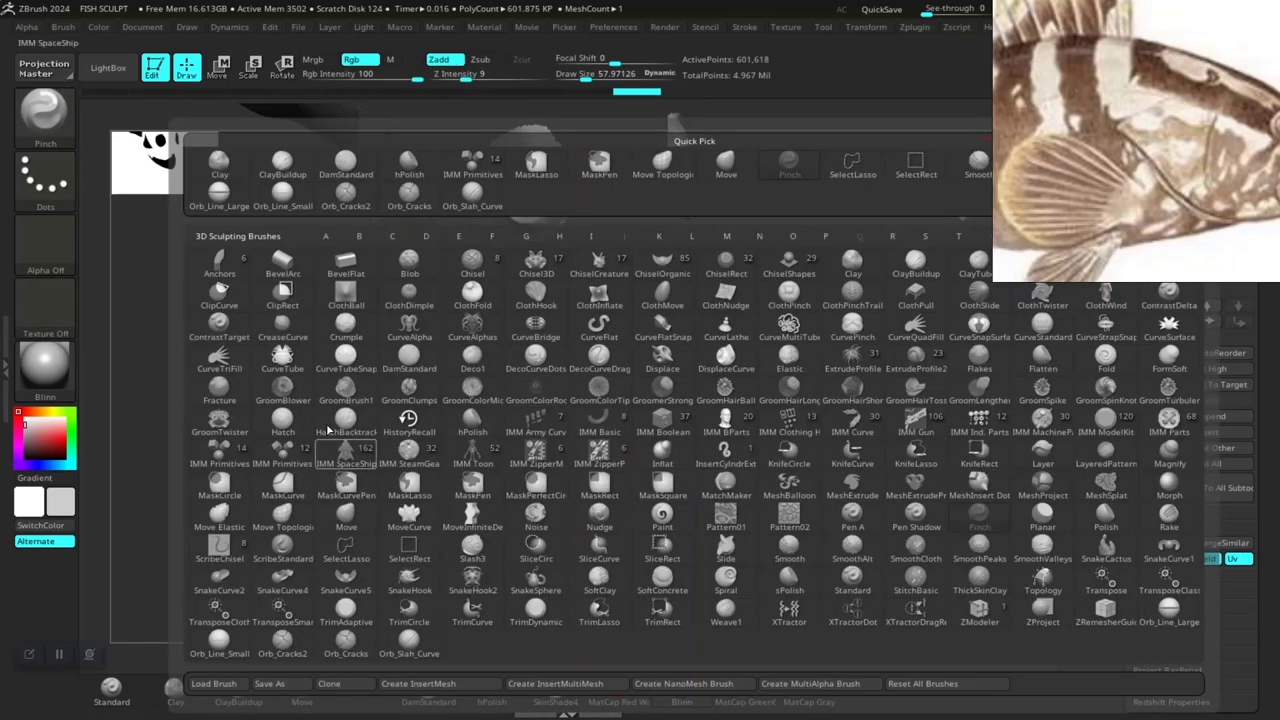
{"action": "left_click", "coordinate": [220, 455]}
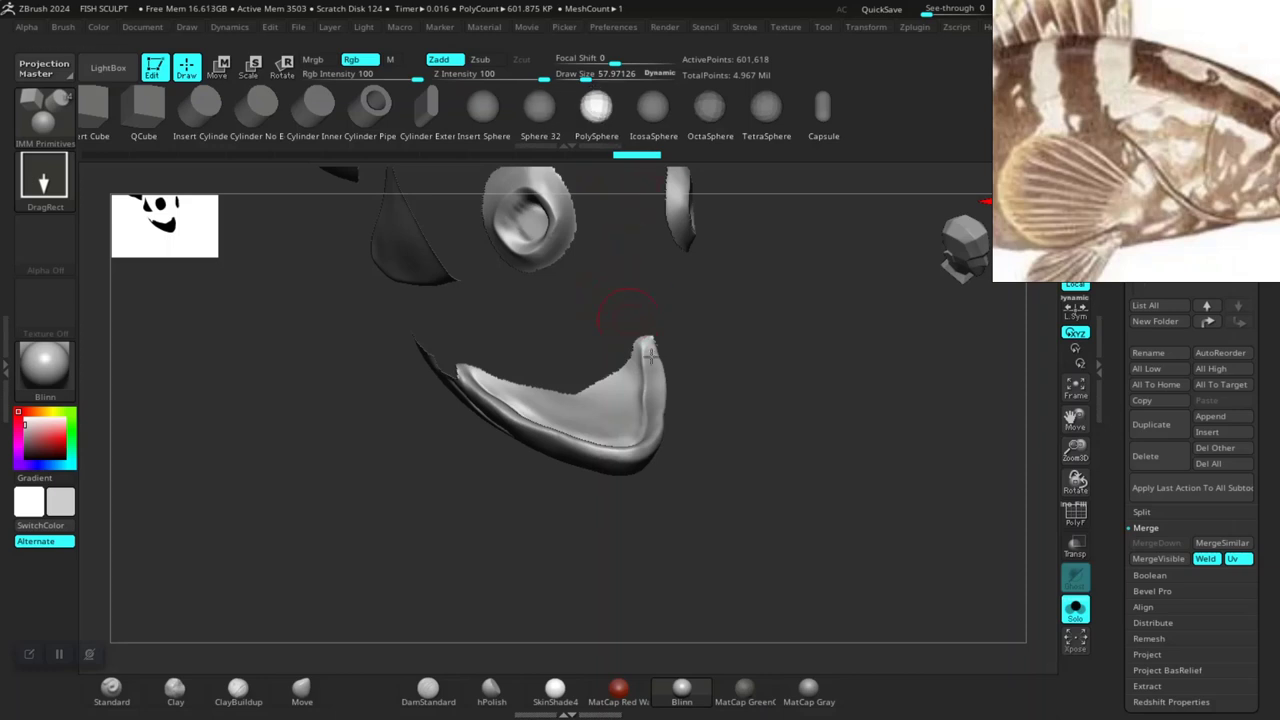
{"action": "mouse_move", "coordinate": [650, 355]}
{"action": "left_mouse_down"}
{"action": "mouse_move", "coordinate": [797, 394]}
{"action": "mouse_move", "coordinate": [763, 443]}
{"action": "mouse_move", "coordinate": [703, 466]}
{"action": "left_mouse_up"}
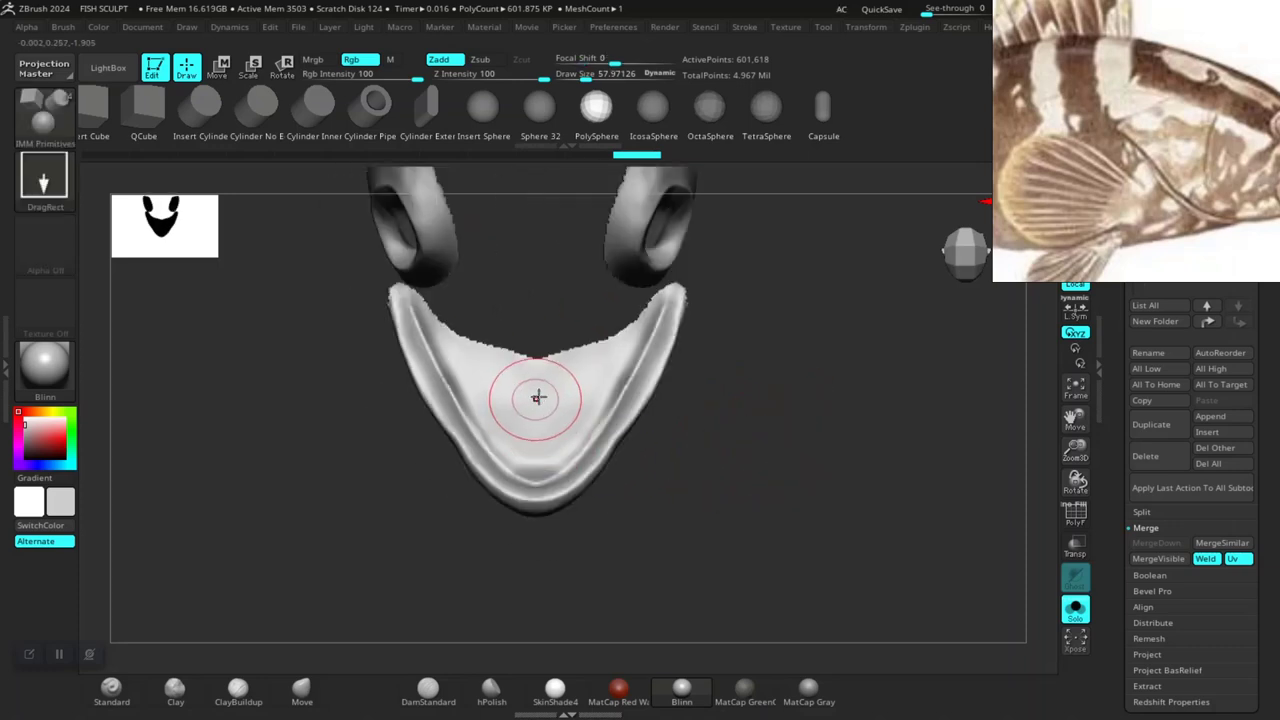
{"action": "key", "text": "ctrl+n"}
{"action": "left_click_drag", "start_coordinate": [537, 358], "coordinate": [538, 432]}
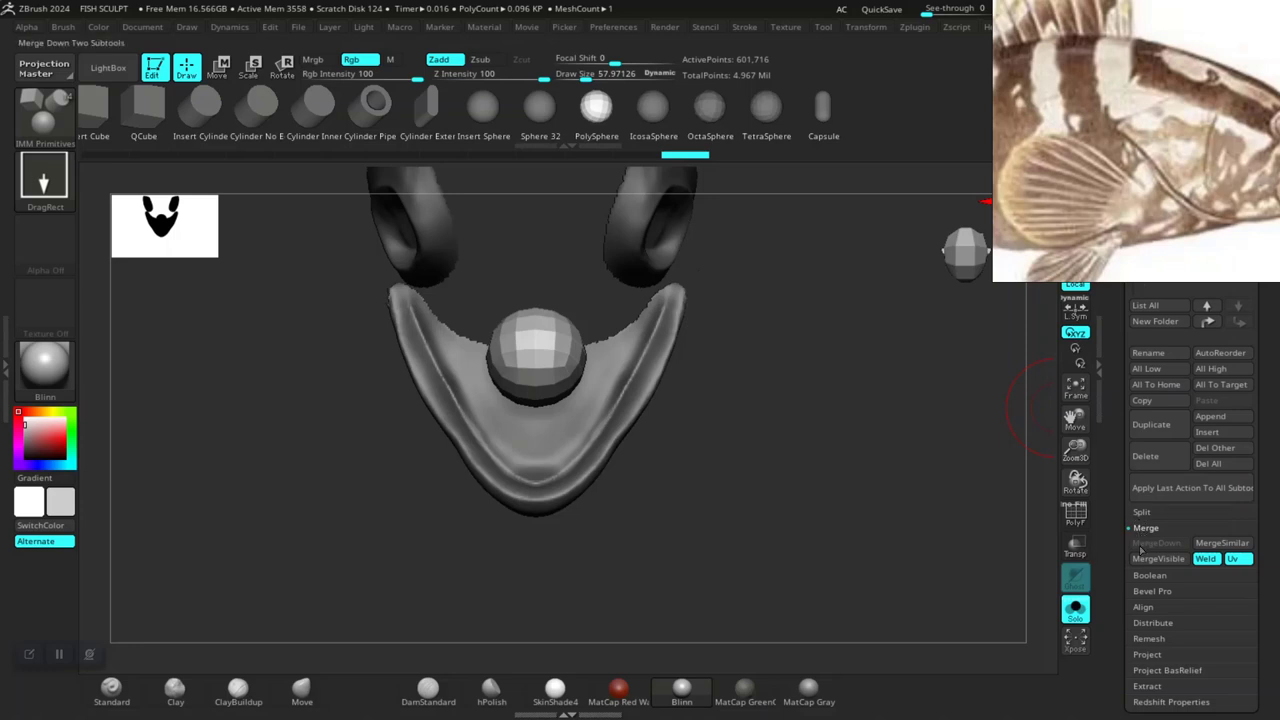
Try Subtool Split Unmasked Points on the isolated lip piece.
{"action": "left_click", "coordinate": [1146, 514]}
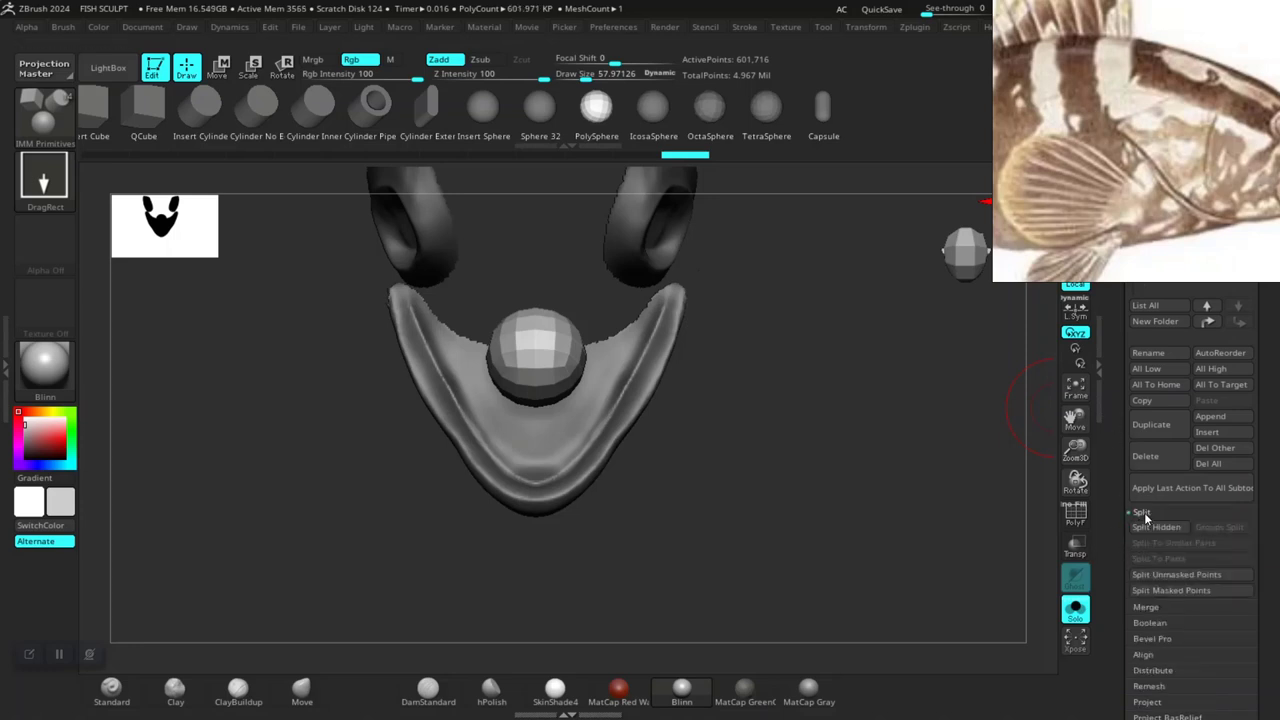
{"action": "left_click", "coordinate": [1153, 577]}
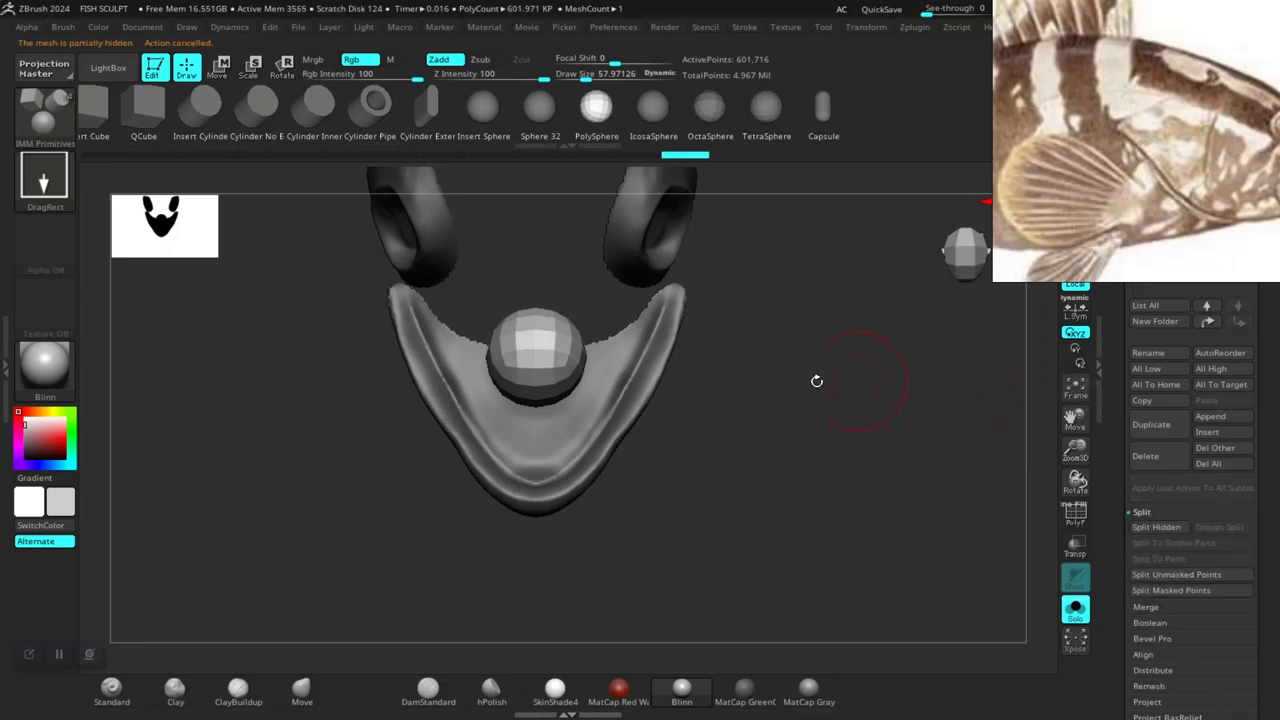
{"action": "mouse_move", "coordinate": [826, 489]}
{"action": "left_mouse_down"}
{"action": "mouse_move", "coordinate": [831, 463]}
{"action": "mouse_move", "coordinate": [617, 386]}
{"action": "left_mouse_up"}
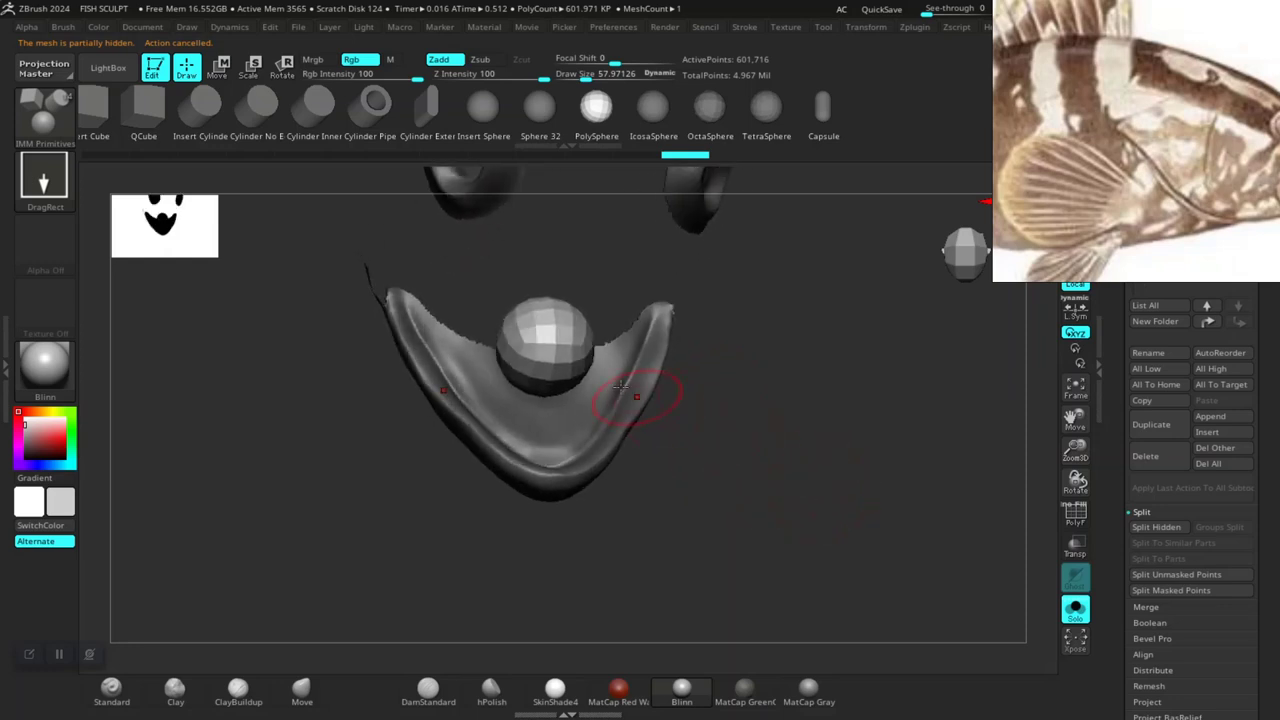
{"action": "left_click", "coordinate": [701, 390], "text": "shift"}
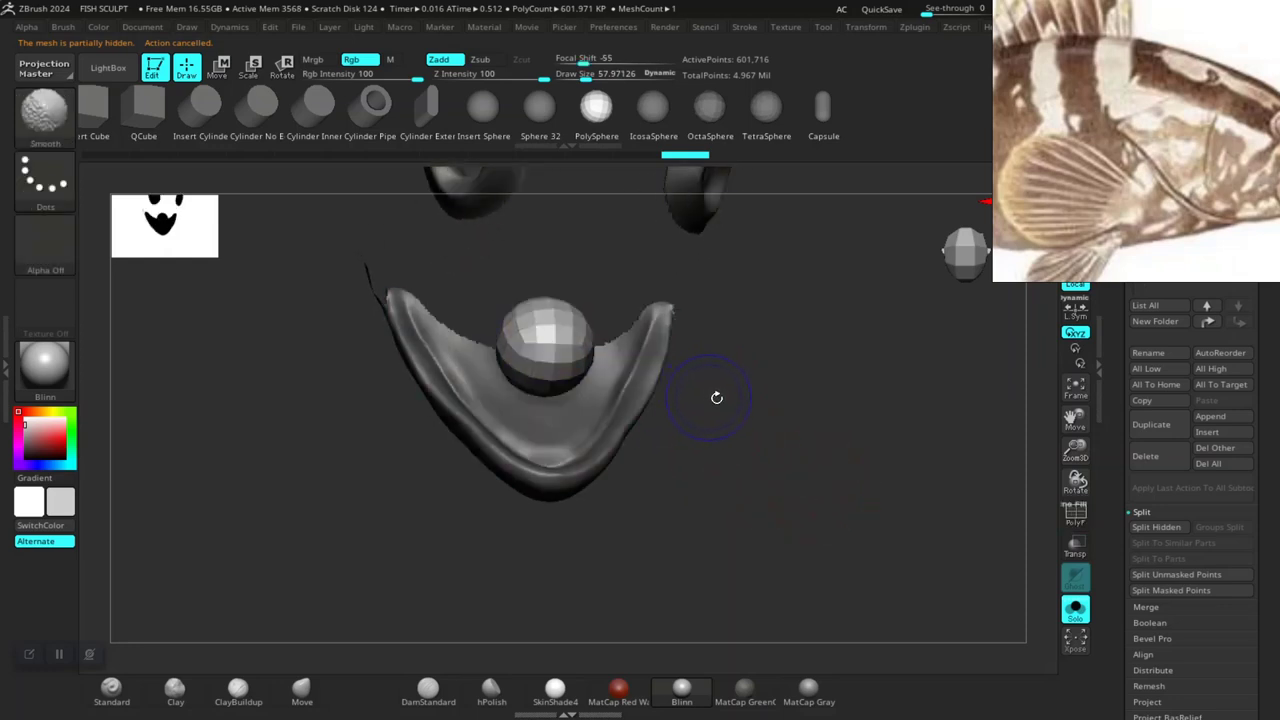
{"action": "left_click", "coordinate": [1160, 577]}
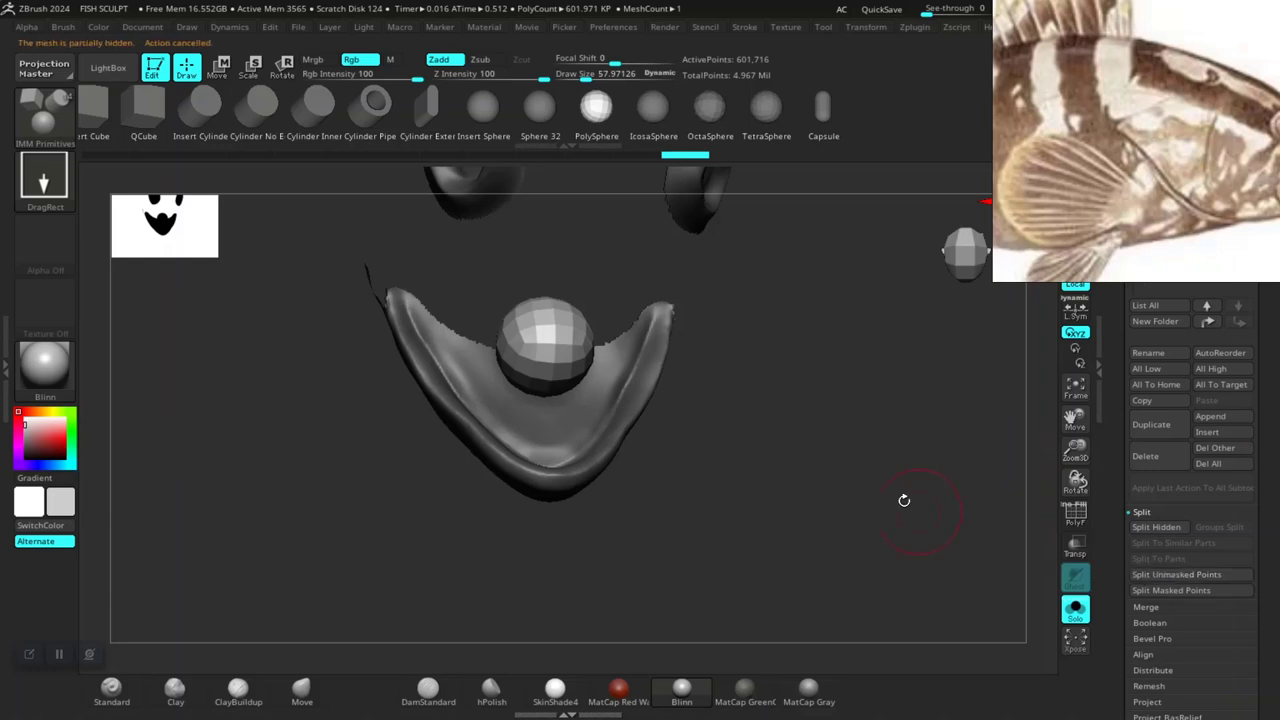
Split the lip piece off, then undo back to the full grouper head view.
{"action": "left_click", "coordinate": [920, 420], "text": "ctrl+shift"}
{"action": "mouse_move", "coordinate": [926, 473]}
{"action": "left_mouse_down"}
{"action": "mouse_move", "coordinate": [910, 371]}
{"action": "mouse_move", "coordinate": [1025, 470]}
{"action": "left_mouse_up"}
{"action": "left_click", "coordinate": [1166, 577]}
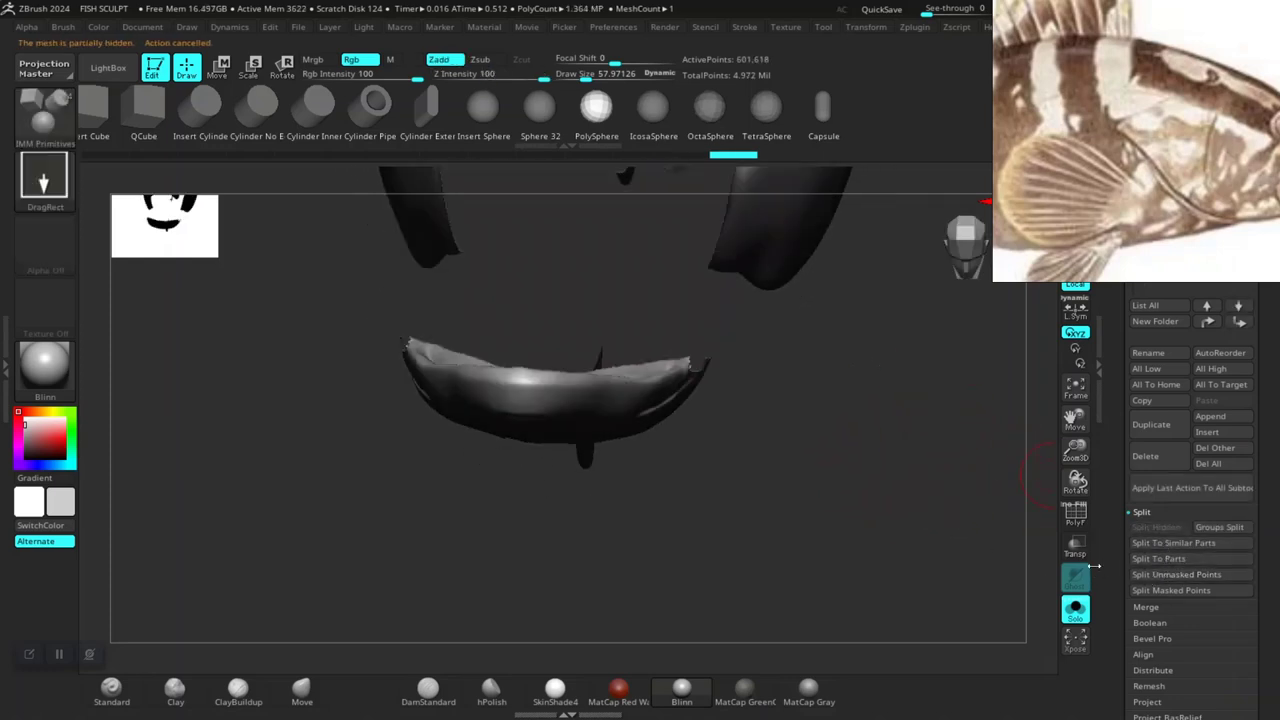
{"action": "key", "text": "ctrl+z"}
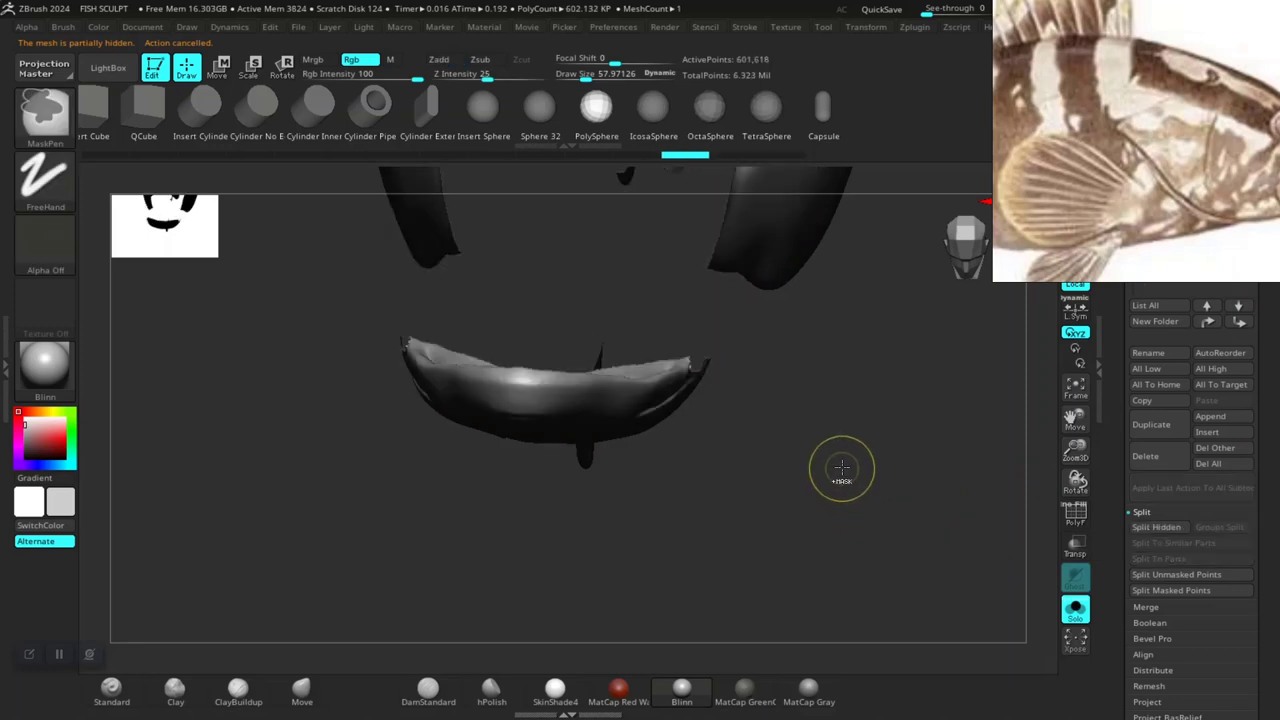
{"action": "key", "text": "ctrl+z"}
{"action": "key", "text": "ctrl+z"}
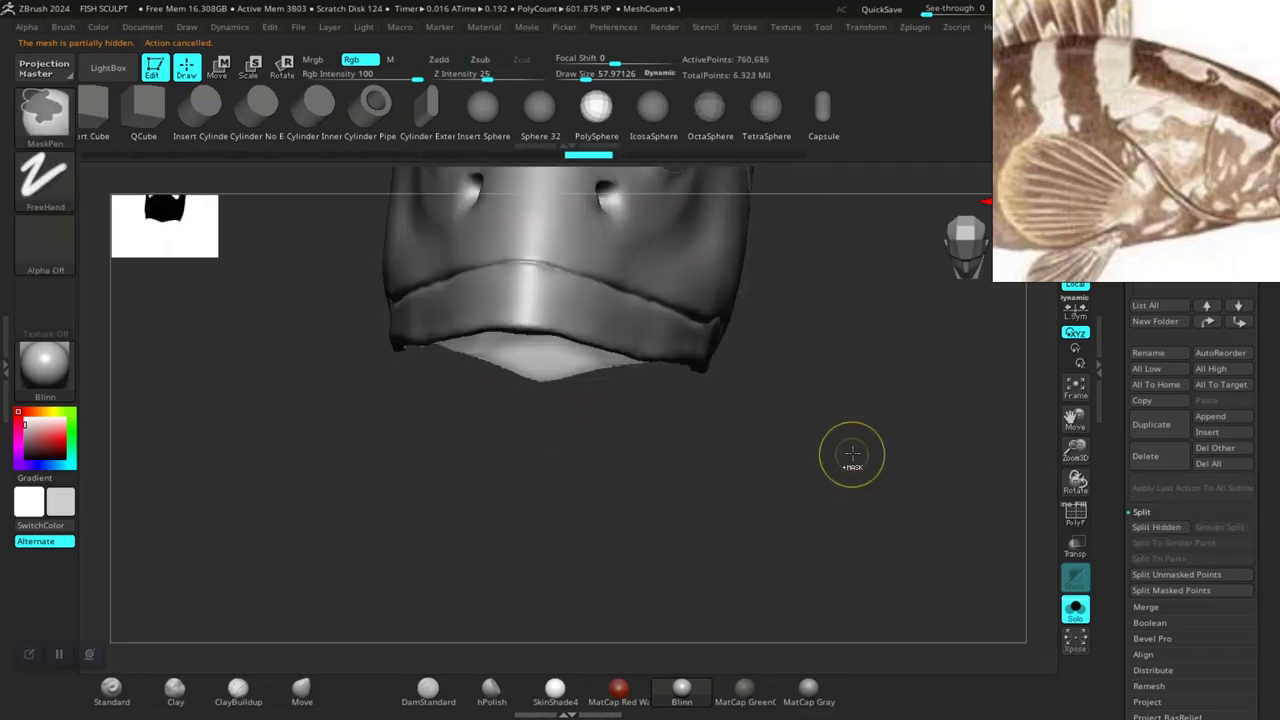
{"action": "left_click_drag", "start_coordinate": [862, 447], "coordinate": [866, 440]}
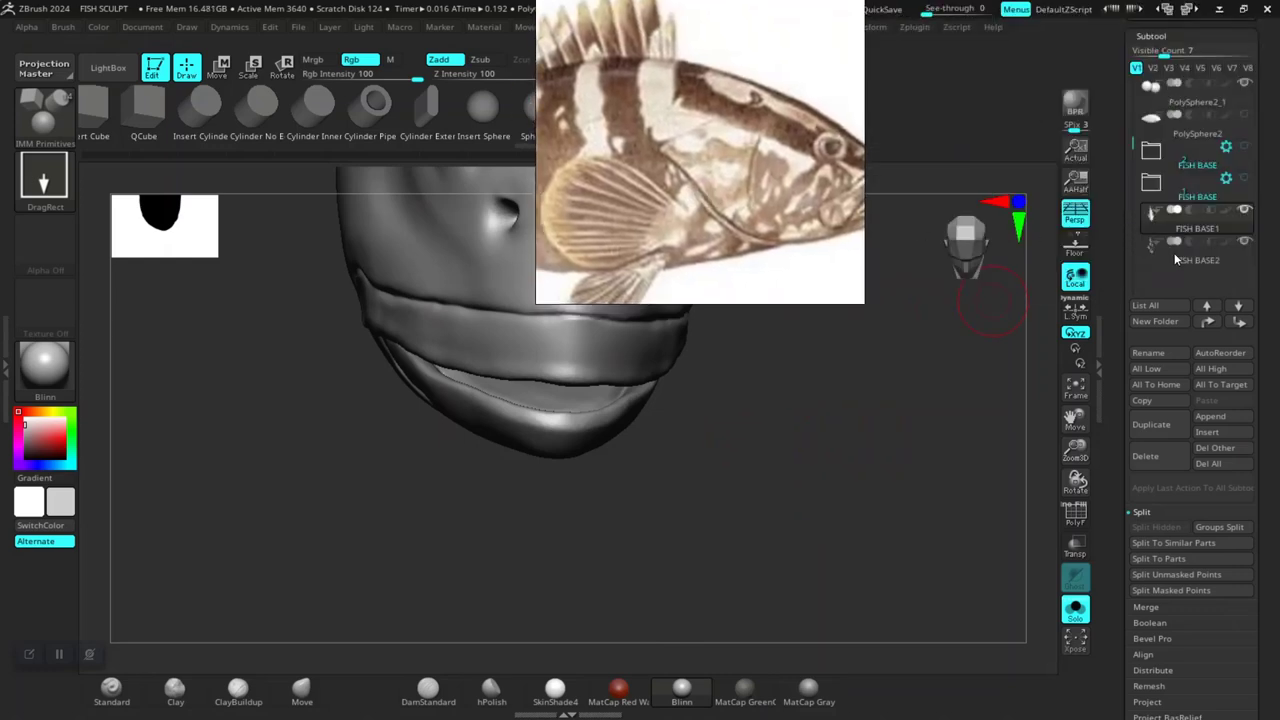
Switch between the FISH BASE1 and FISH BASE2 subtools to compare them.
{"action": "left_click", "coordinate": [1178, 258]}
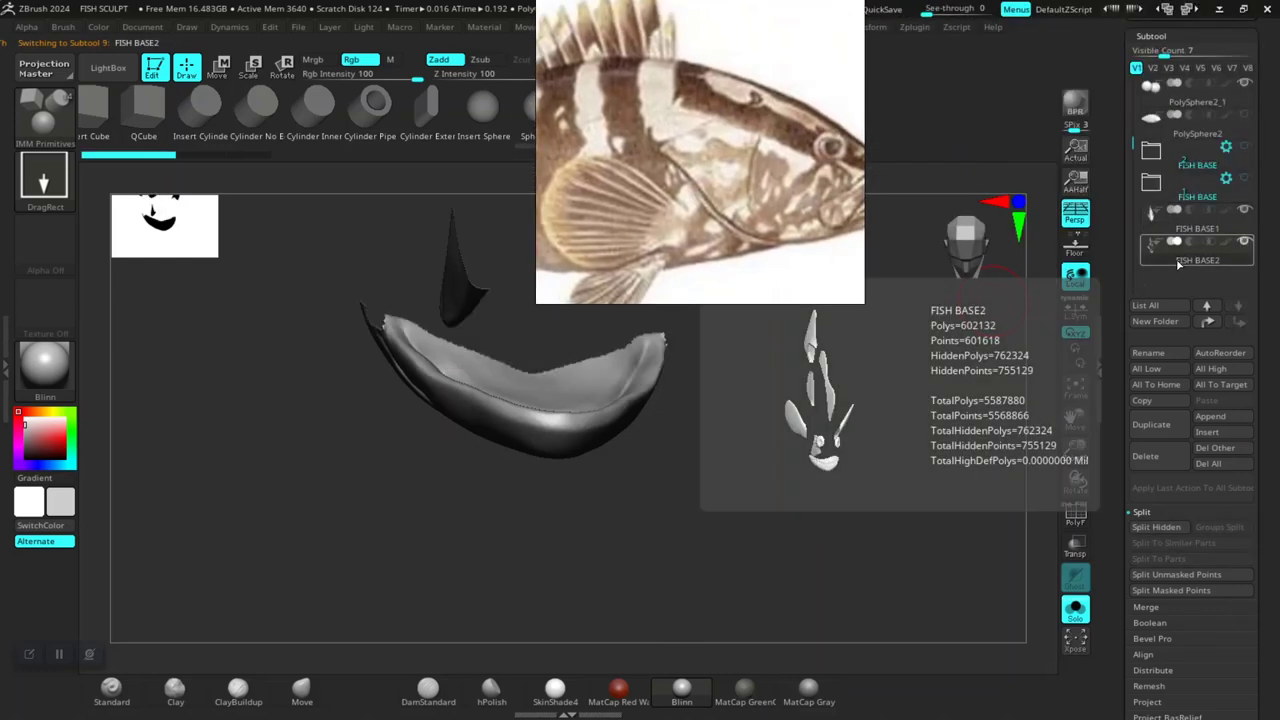
{"action": "left_click", "coordinate": [1183, 232]}
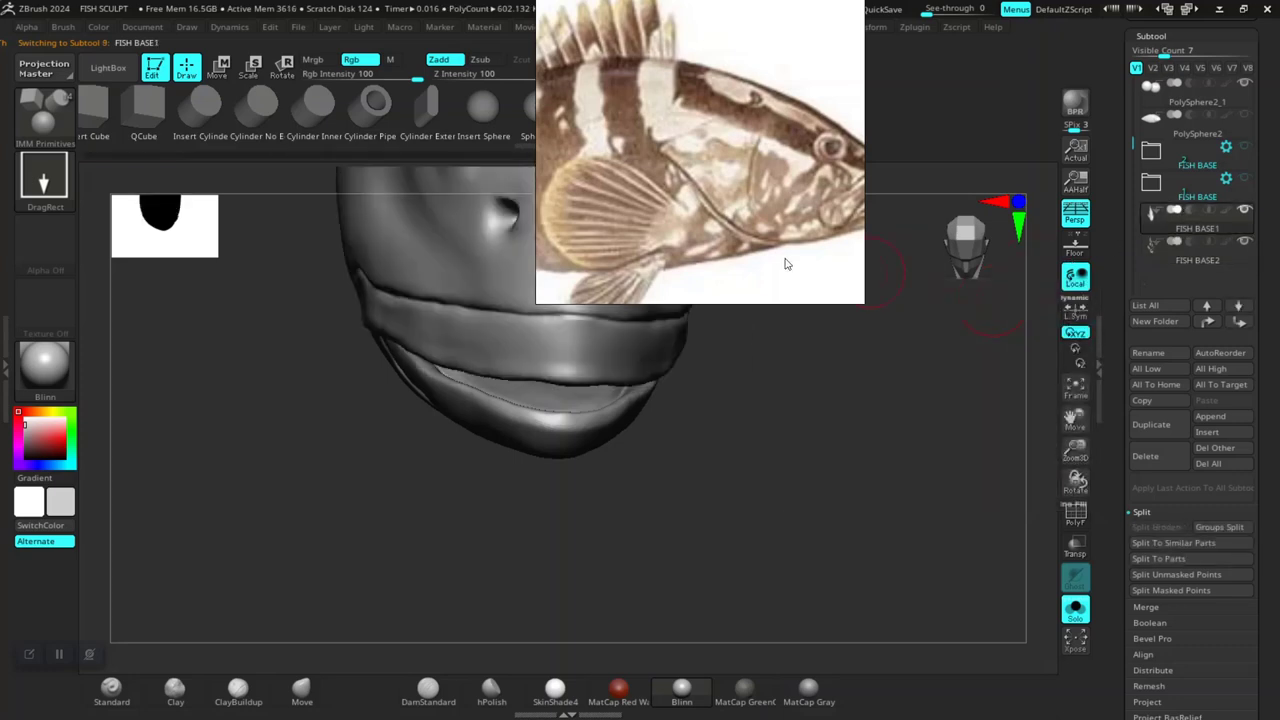
{"action": "left_click_drag", "start_coordinate": [785, 263], "coordinate": [938, 168]}
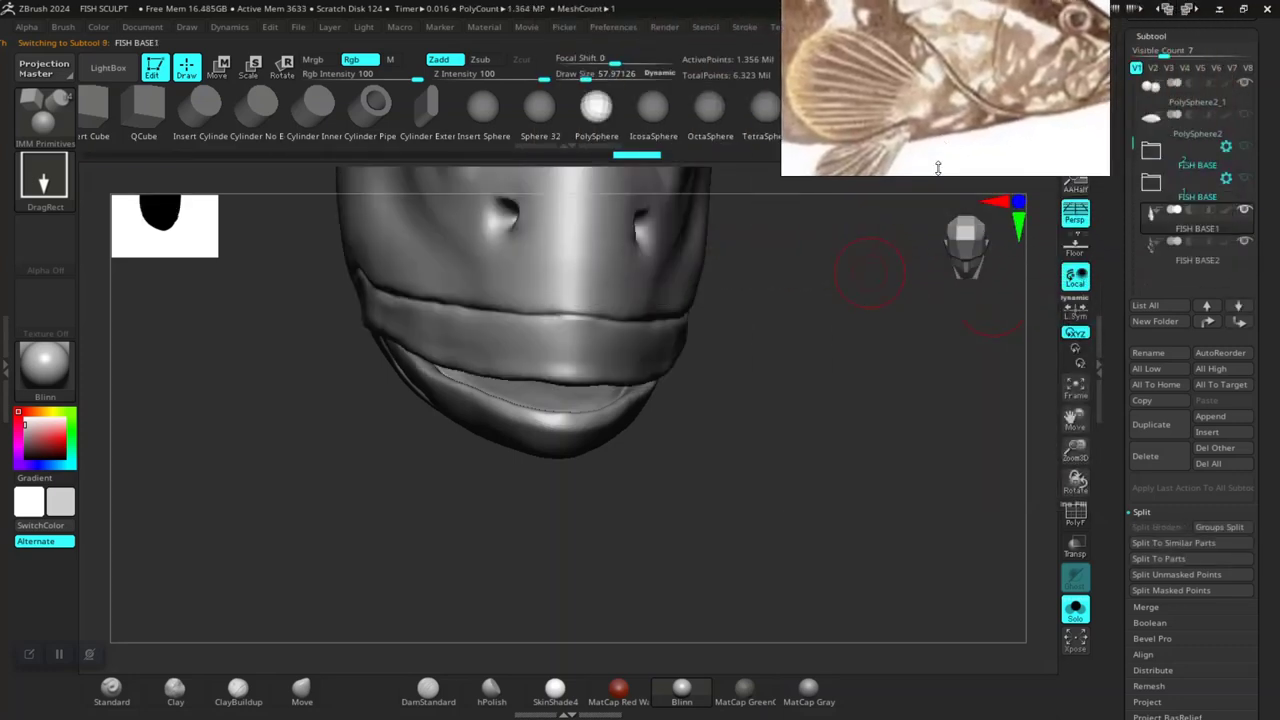
{"action": "left_click", "coordinate": [1191, 258]}
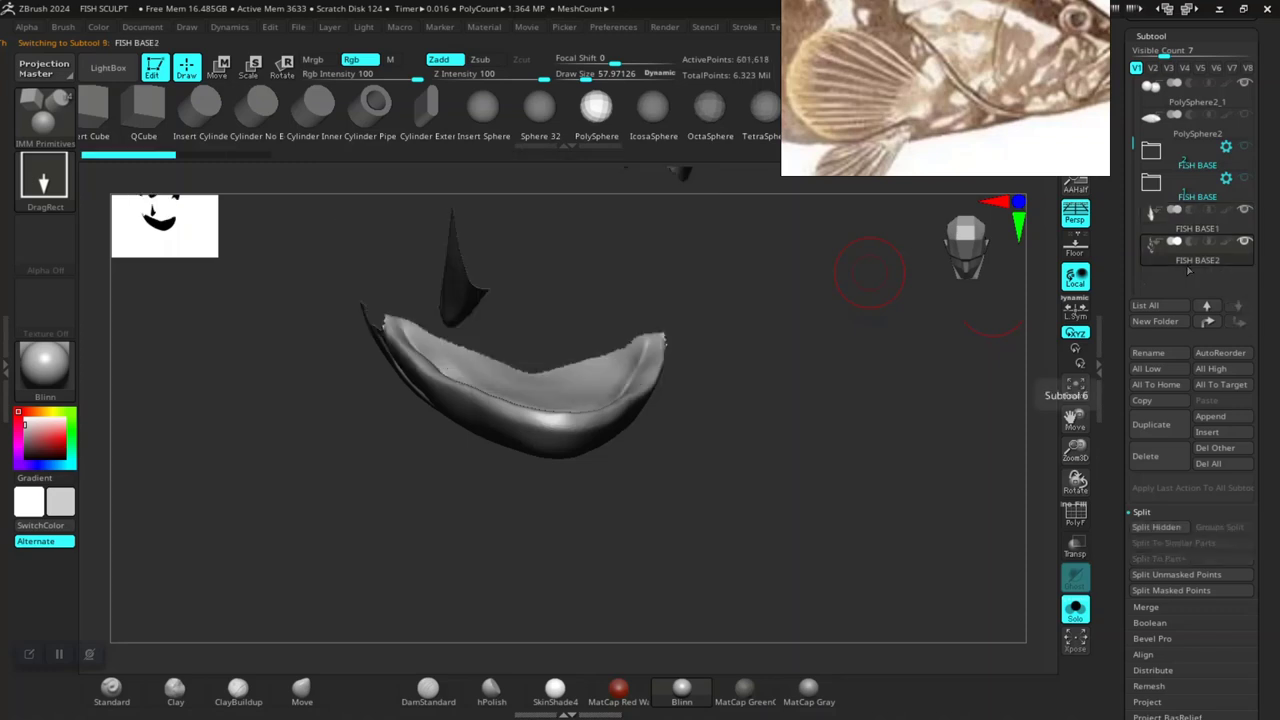
{"action": "left_click", "coordinate": [1190, 229]}
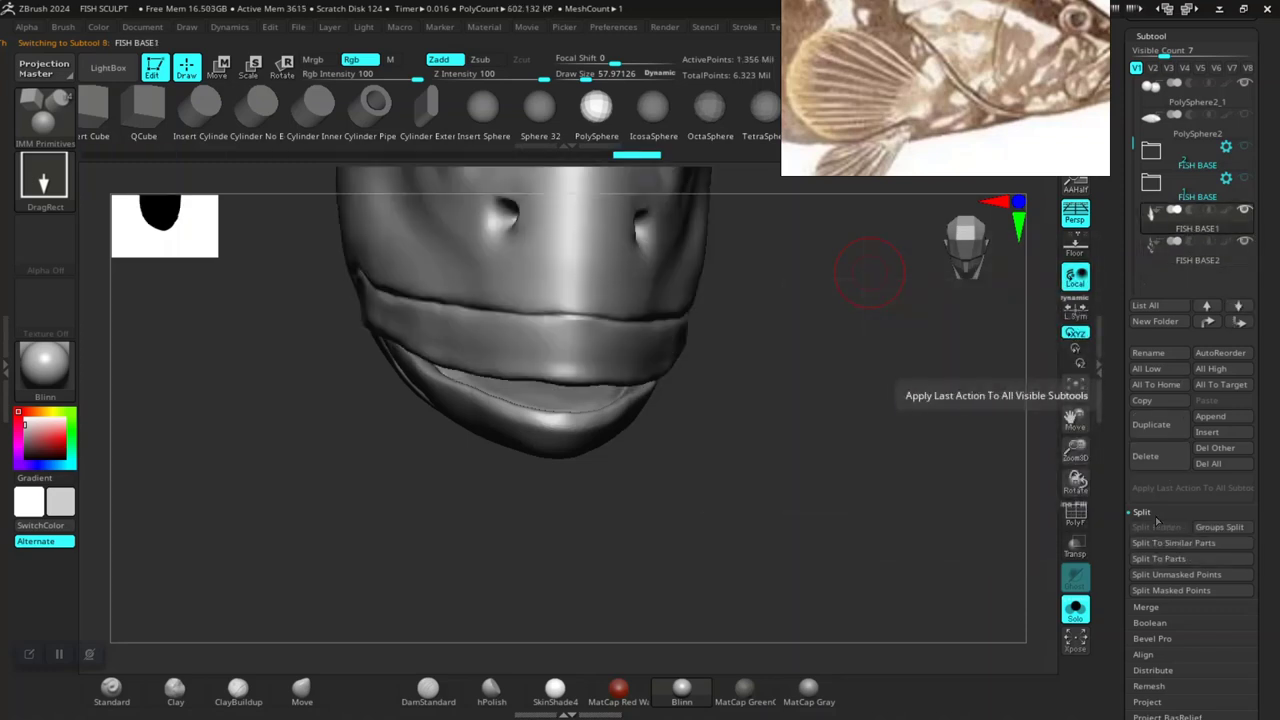
Attempt Merge > MergeDown, then enable PolyF to show polygroup colours and wireframe.
{"action": "left_click", "coordinate": [1146, 607]}
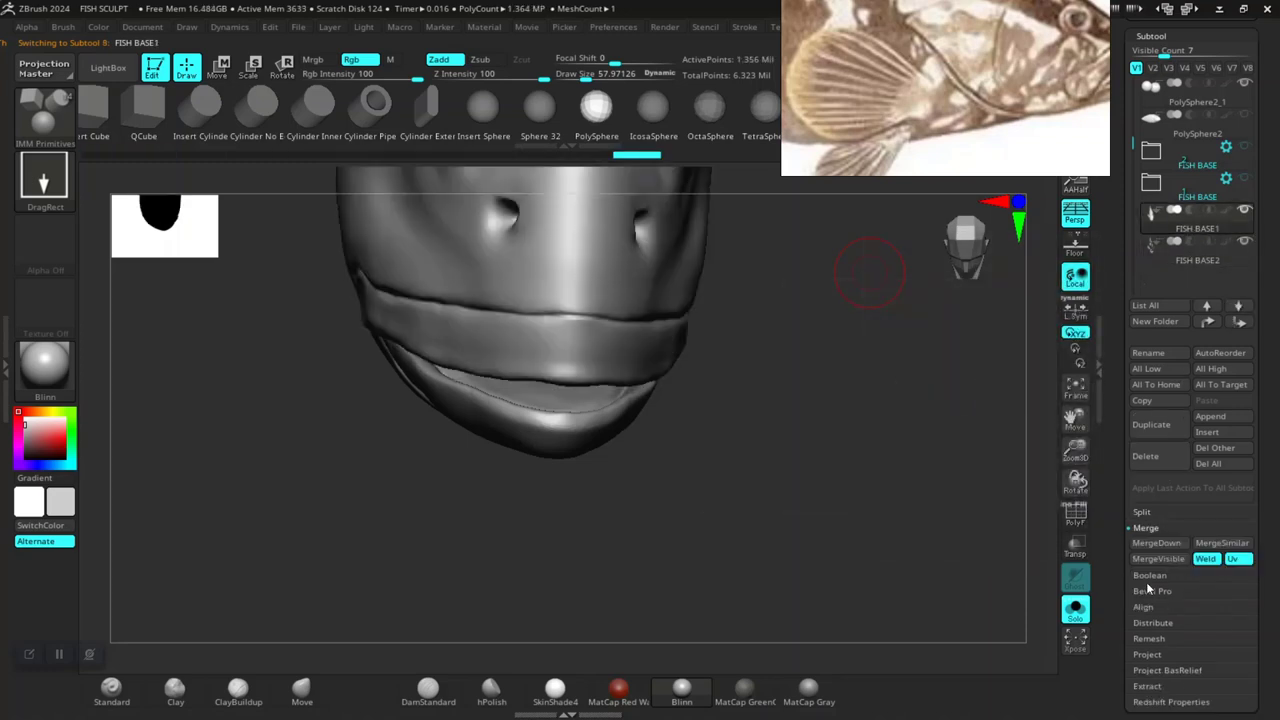
{"action": "left_click", "coordinate": [1155, 544]}
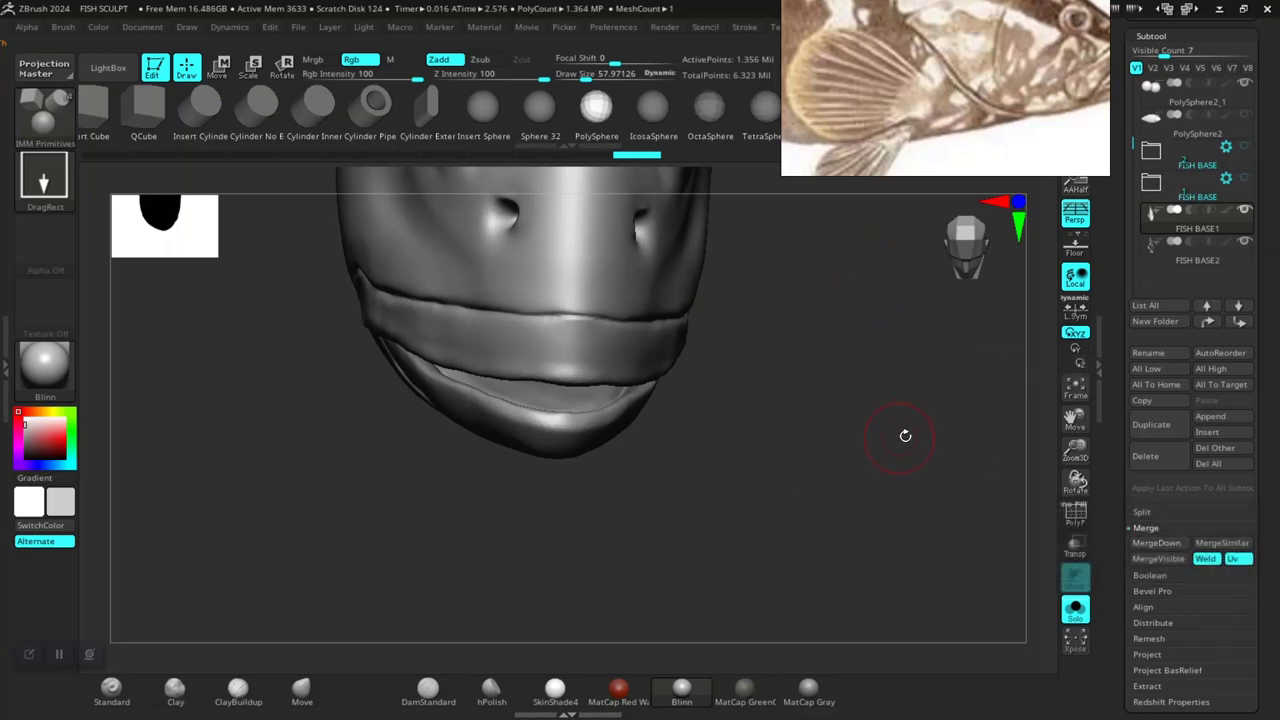
{"action": "mouse_move", "coordinate": [903, 432]}
{"action": "left_mouse_down"}
{"action": "mouse_move", "coordinate": [877, 446]}
{"action": "mouse_move", "coordinate": [886, 474]}
{"action": "mouse_move", "coordinate": [966, 518]}
{"action": "left_mouse_up"}
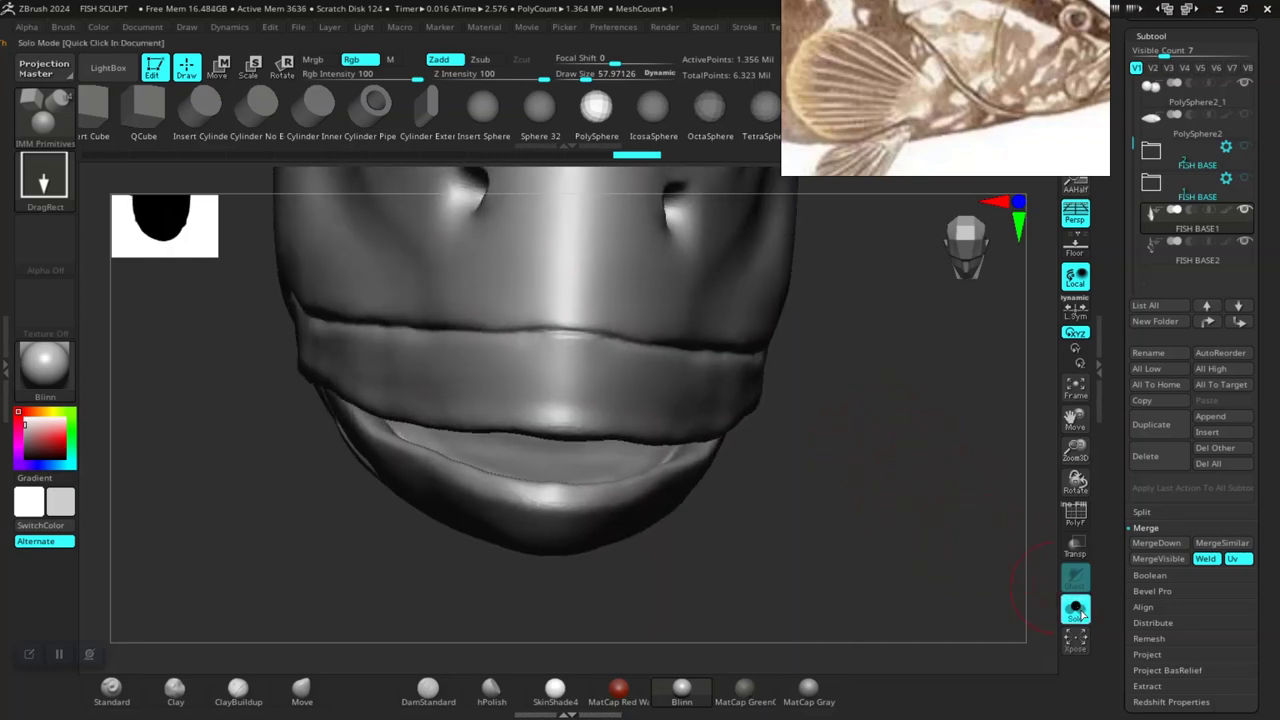
{"action": "left_click_drag", "start_coordinate": [975, 572], "coordinate": [918, 519]}
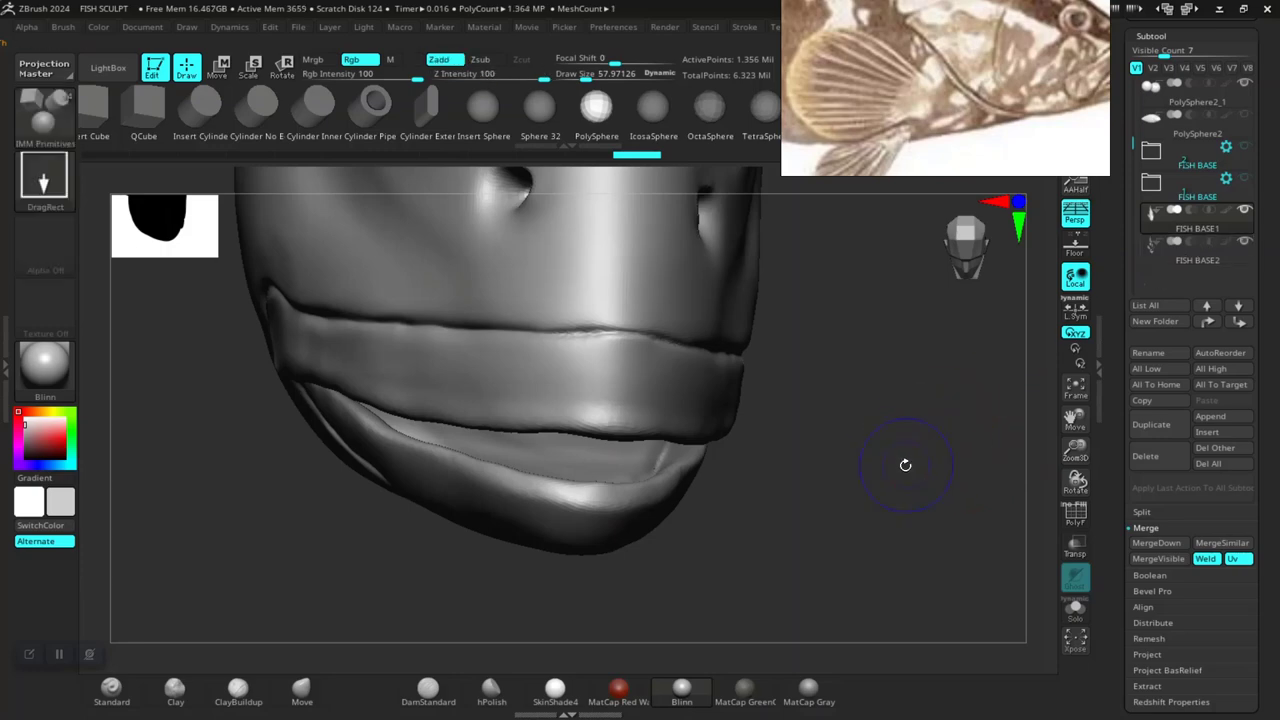
{"action": "key", "text": "shift+f"}
{"action": "mouse_move", "coordinate": [906, 463]}
{"action": "left_mouse_down"}
{"action": "mouse_move", "coordinate": [889, 457]}
{"action": "mouse_move", "coordinate": [1048, 338]}
{"action": "left_mouse_up"}
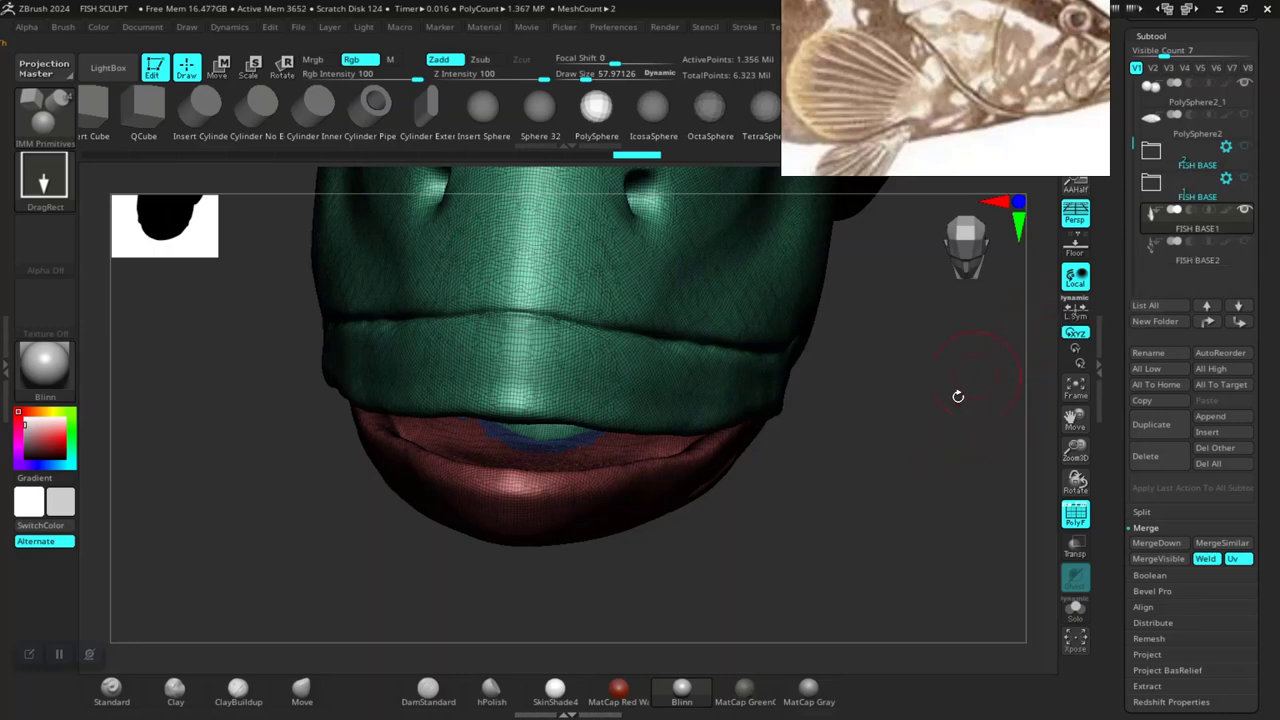
{"action": "mouse_move", "coordinate": [871, 505]}
{"action": "left_mouse_down"}
{"action": "mouse_move", "coordinate": [891, 509]}
{"action": "mouse_move", "coordinate": [863, 506]}
{"action": "mouse_move", "coordinate": [886, 537]}
{"action": "mouse_move", "coordinate": [908, 516]}
{"action": "mouse_move", "coordinate": [708, 483]}
{"action": "left_mouse_up"}
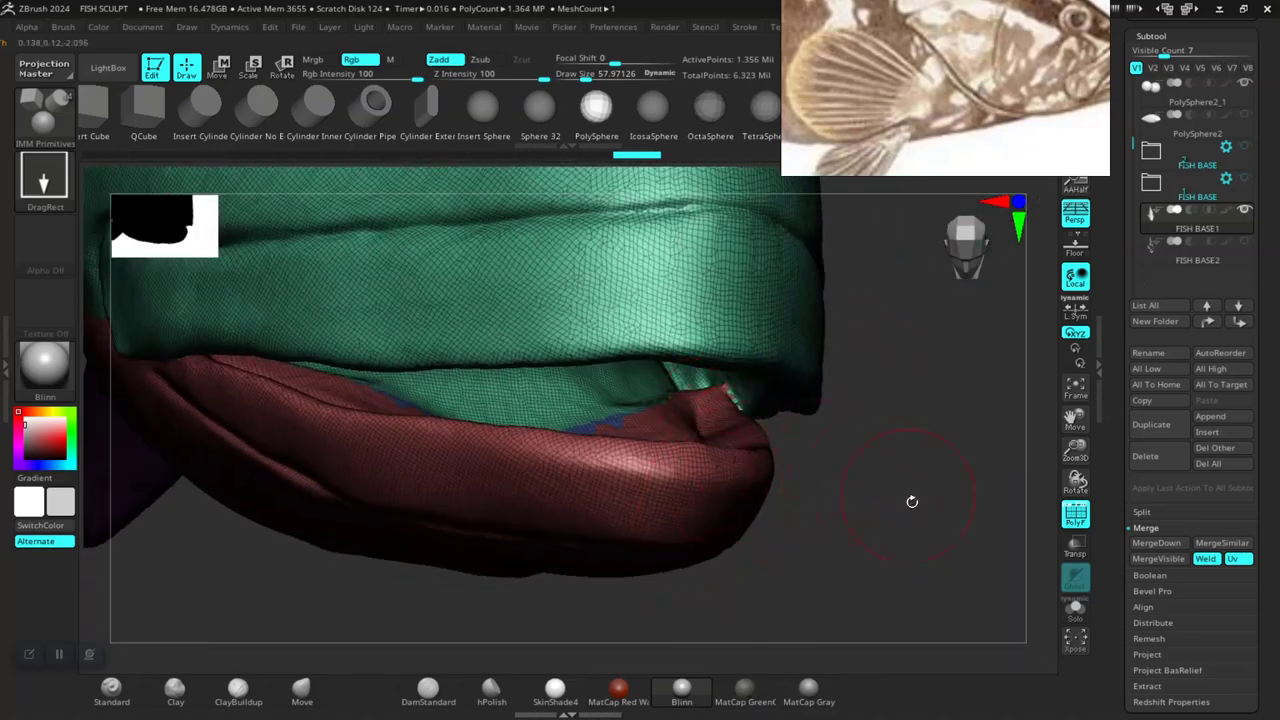
{"action": "mouse_move", "coordinate": [912, 501]}
{"action": "left_mouse_down"}
{"action": "mouse_move", "coordinate": [783, 463]}
{"action": "mouse_move", "coordinate": [831, 537]}
{"action": "mouse_move", "coordinate": [858, 525]}
{"action": "mouse_move", "coordinate": [822, 512]}
{"action": "left_mouse_up"}
{"action": "left_click", "coordinate": [1191, 264]}
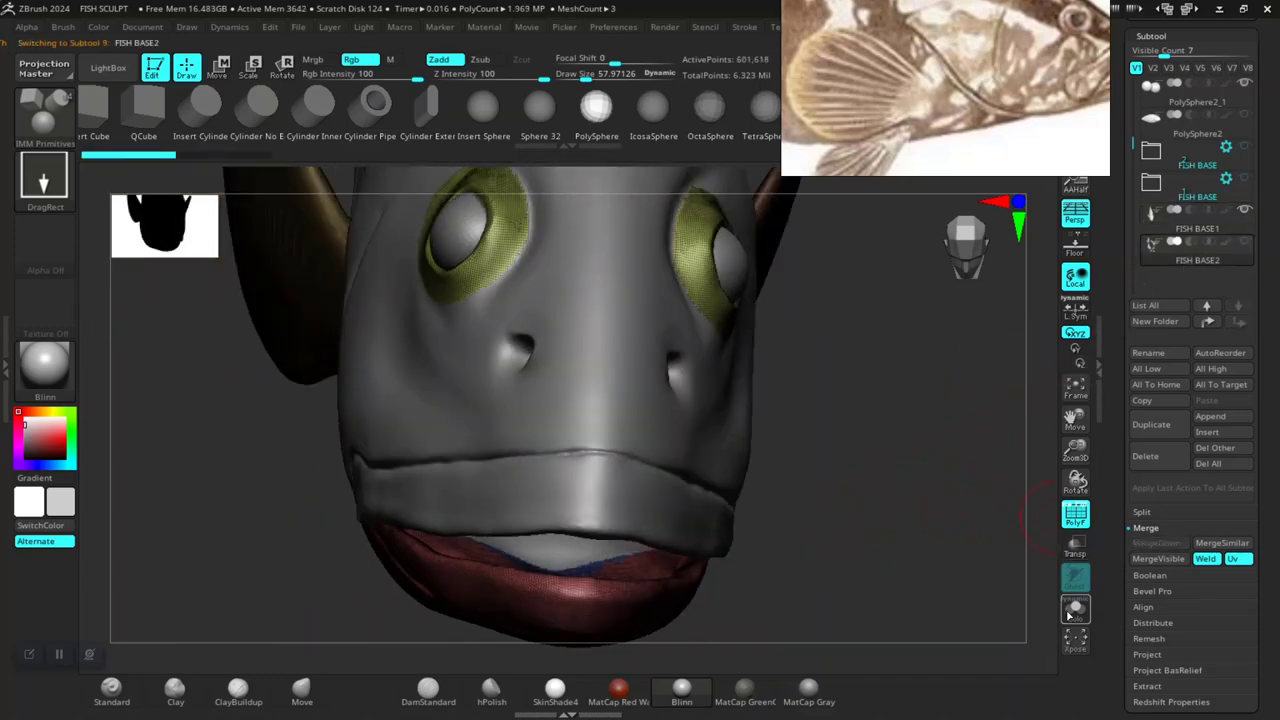
{"action": "left_click_drag", "start_coordinate": [886, 582], "coordinate": [880, 540]}
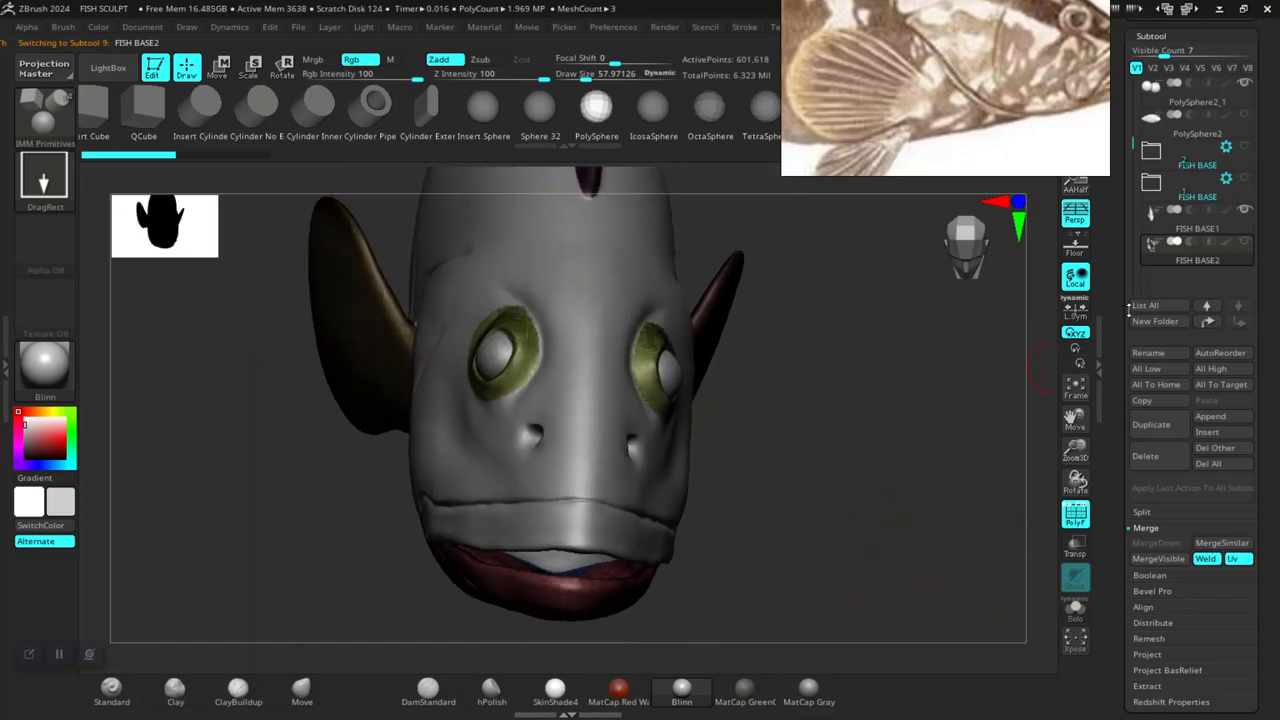
{"action": "left_click", "coordinate": [1211, 232]}
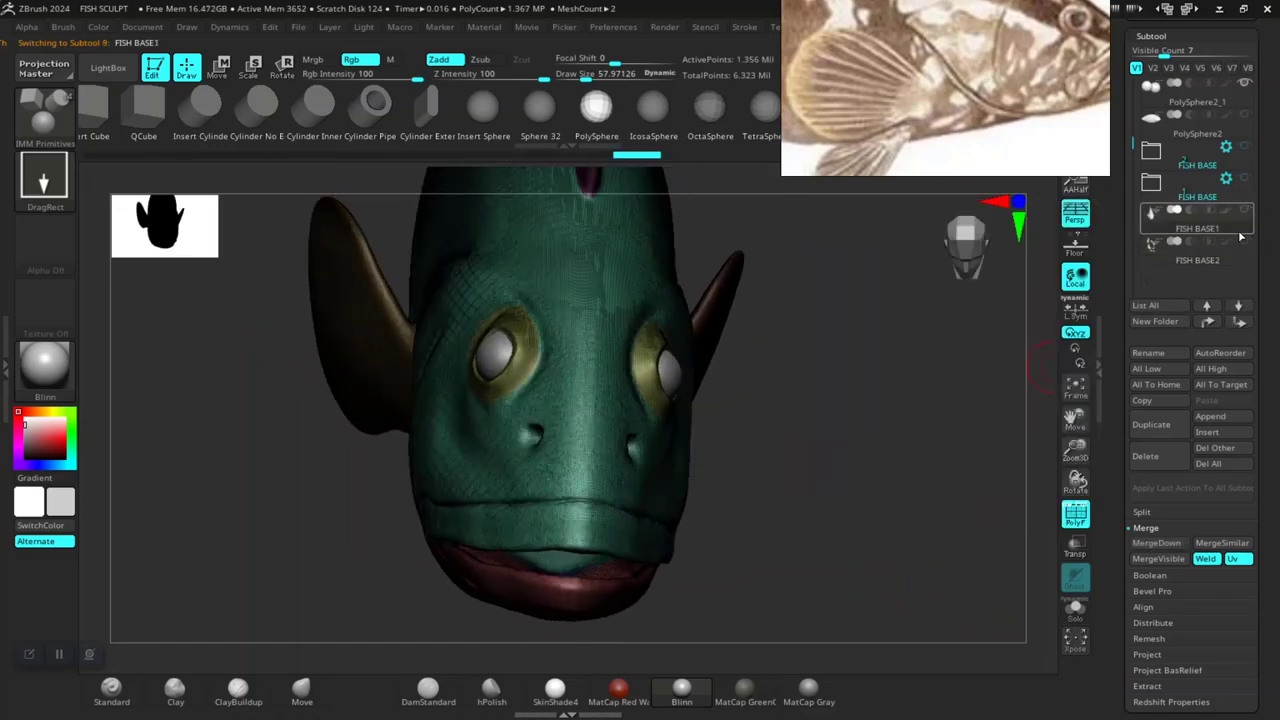
{"action": "left_click", "coordinate": [1215, 255]}
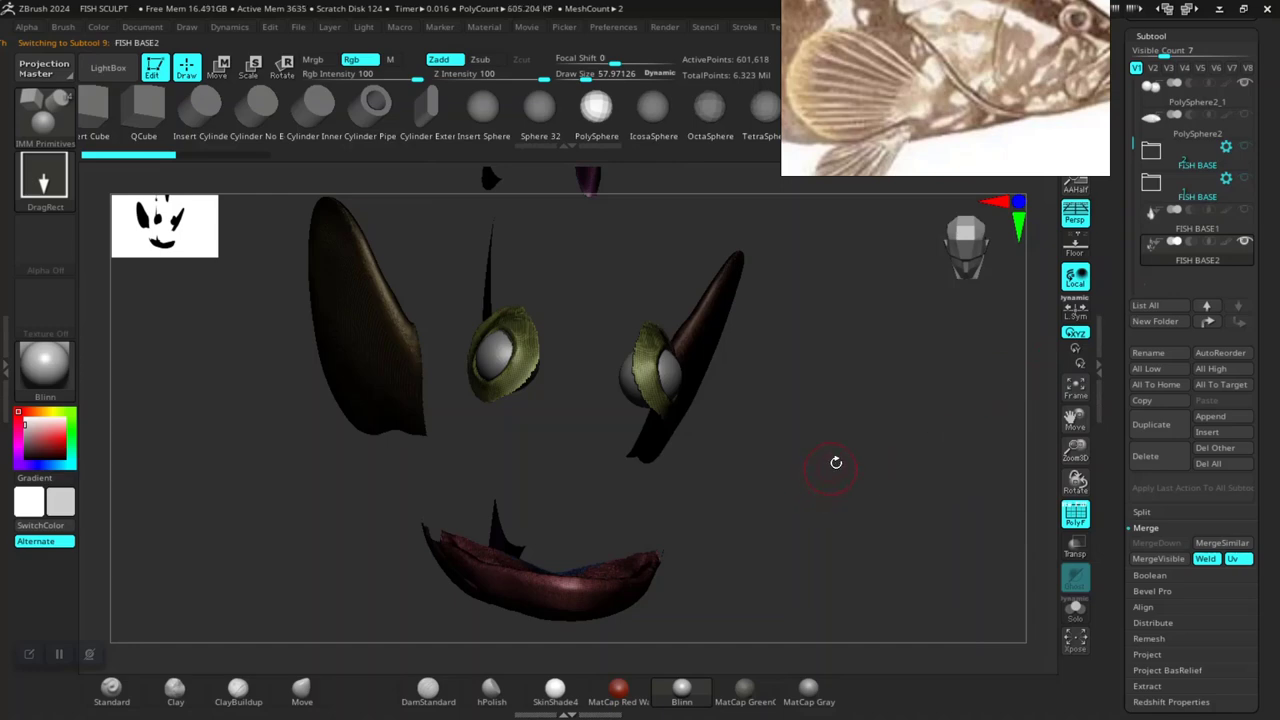
{"action": "mouse_move", "coordinate": [836, 462]}
{"action": "left_mouse_down"}
{"action": "mouse_move", "coordinate": [822, 488]}
{"action": "mouse_move", "coordinate": [850, 545]}
{"action": "mouse_move", "coordinate": [990, 419]}
{"action": "left_mouse_up"}
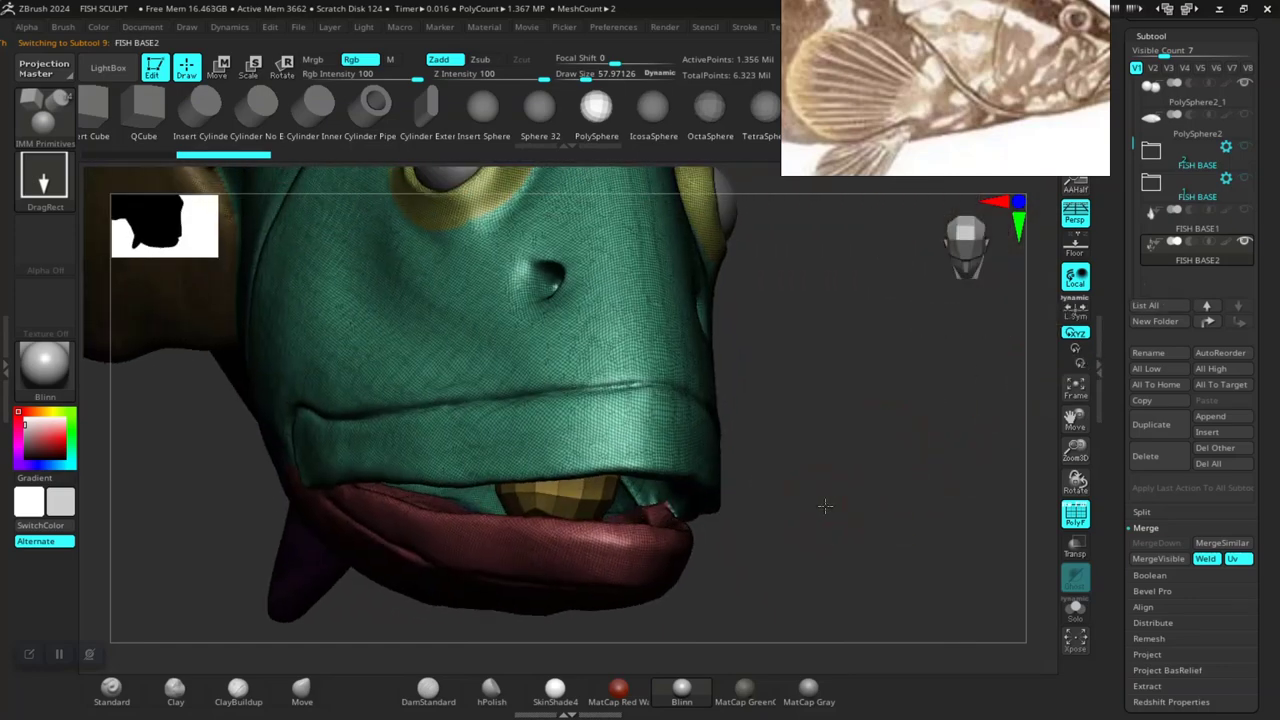
Isolate the teeth ball, restore the fish around it, and turn PolyF off.
{"action": "left_click_drag", "start_coordinate": [823, 503], "coordinate": [650, 496]}
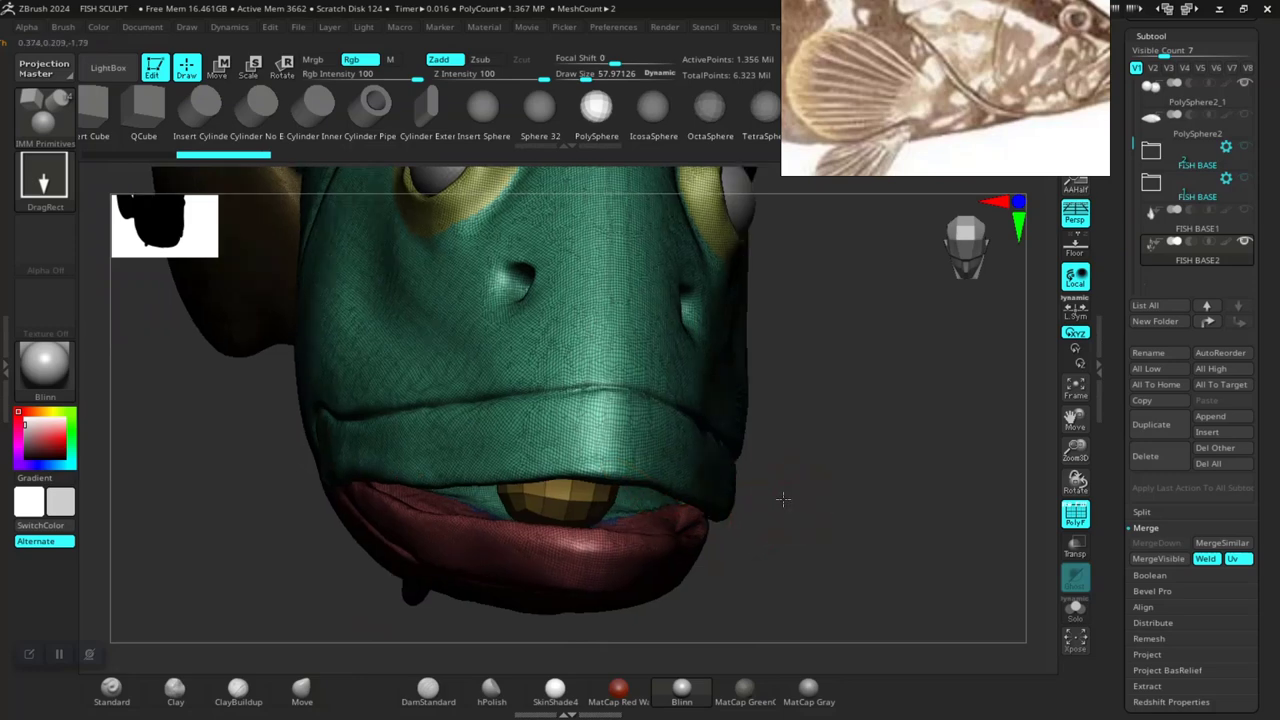
{"action": "left_click", "coordinate": [560, 505], "text": "ctrl+shift"}
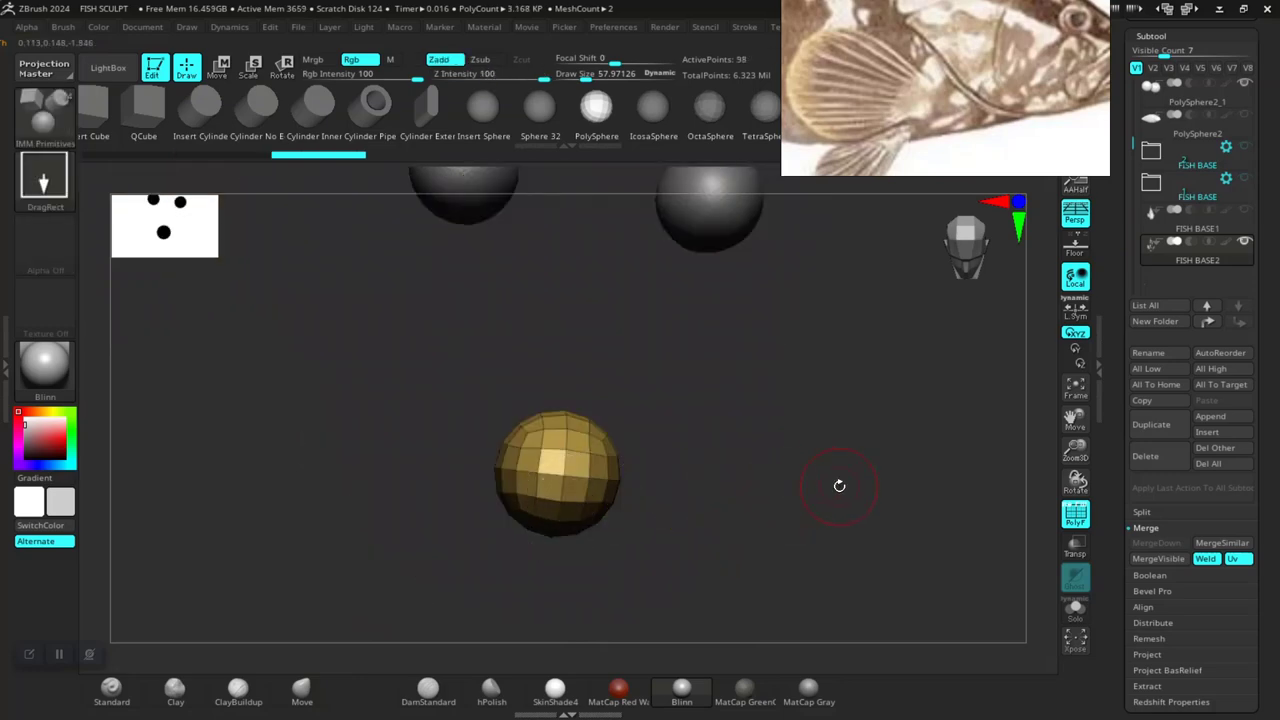
{"action": "left_click", "coordinate": [864, 467], "text": "ctrl+shift"}
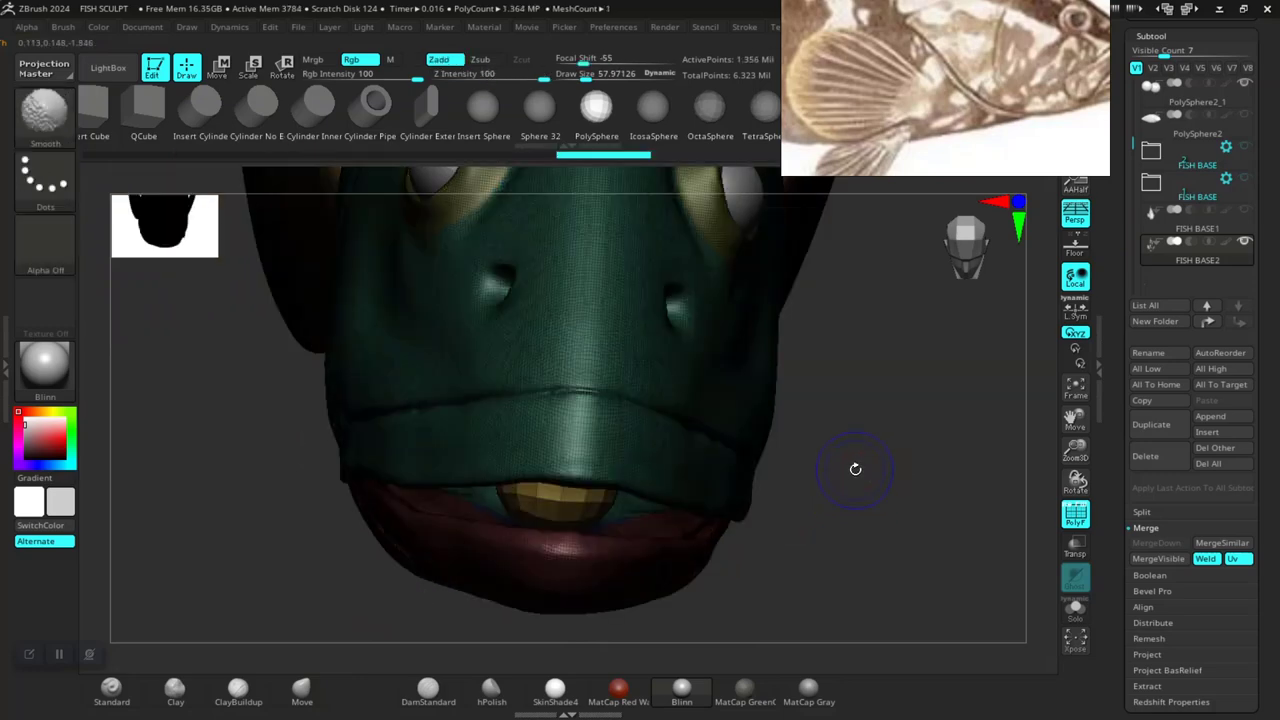
{"action": "key", "text": "shift+f"}
{"action": "left_click_drag", "start_coordinate": [911, 471], "coordinate": [1035, 520]}
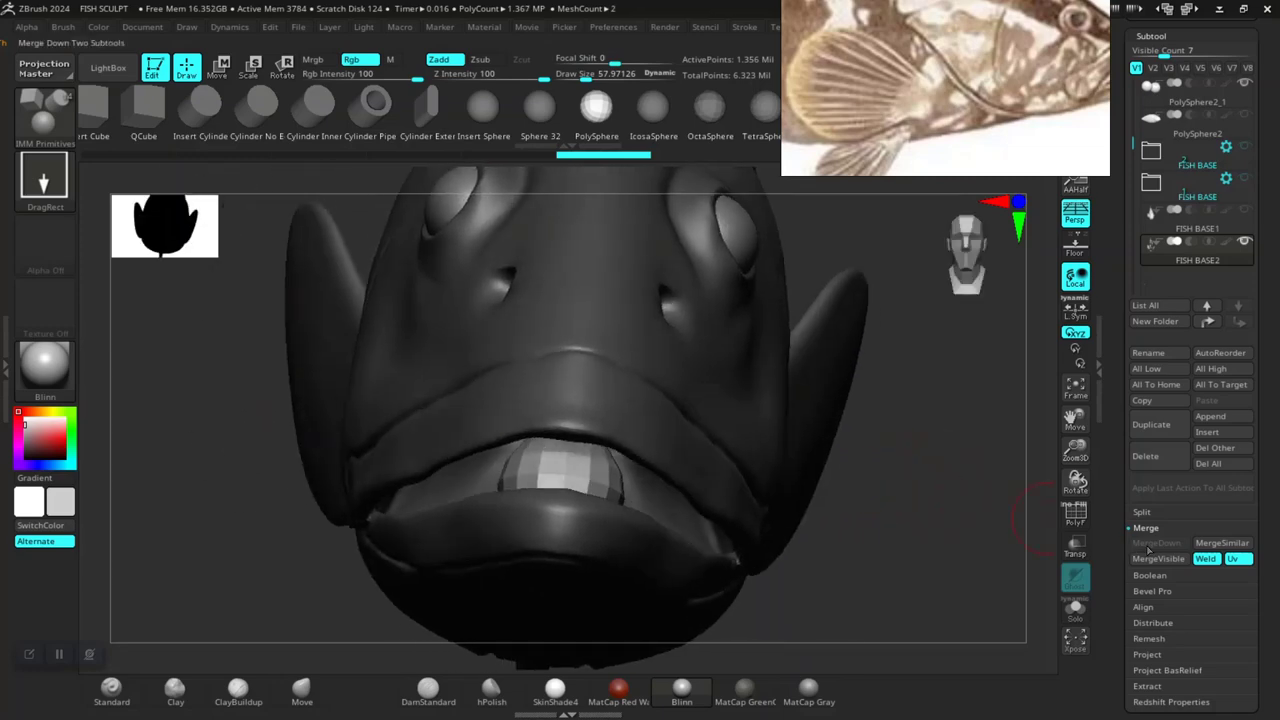
Split the unmasked ball into FISH BASE3, select it, and turn on Solo.
{"action": "left_click", "coordinate": [1142, 512]}
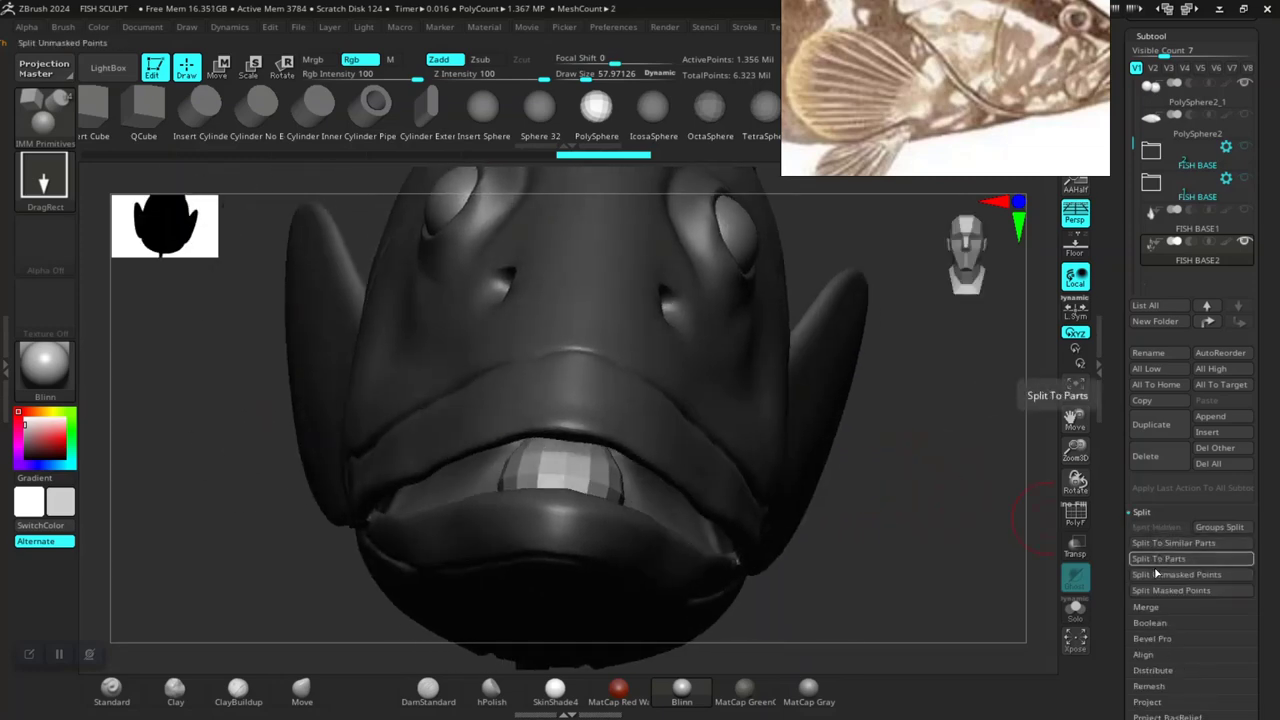
{"action": "left_click", "coordinate": [1175, 574]}
{"action": "left_click_drag", "start_coordinate": [917, 521], "coordinate": [943, 529]}
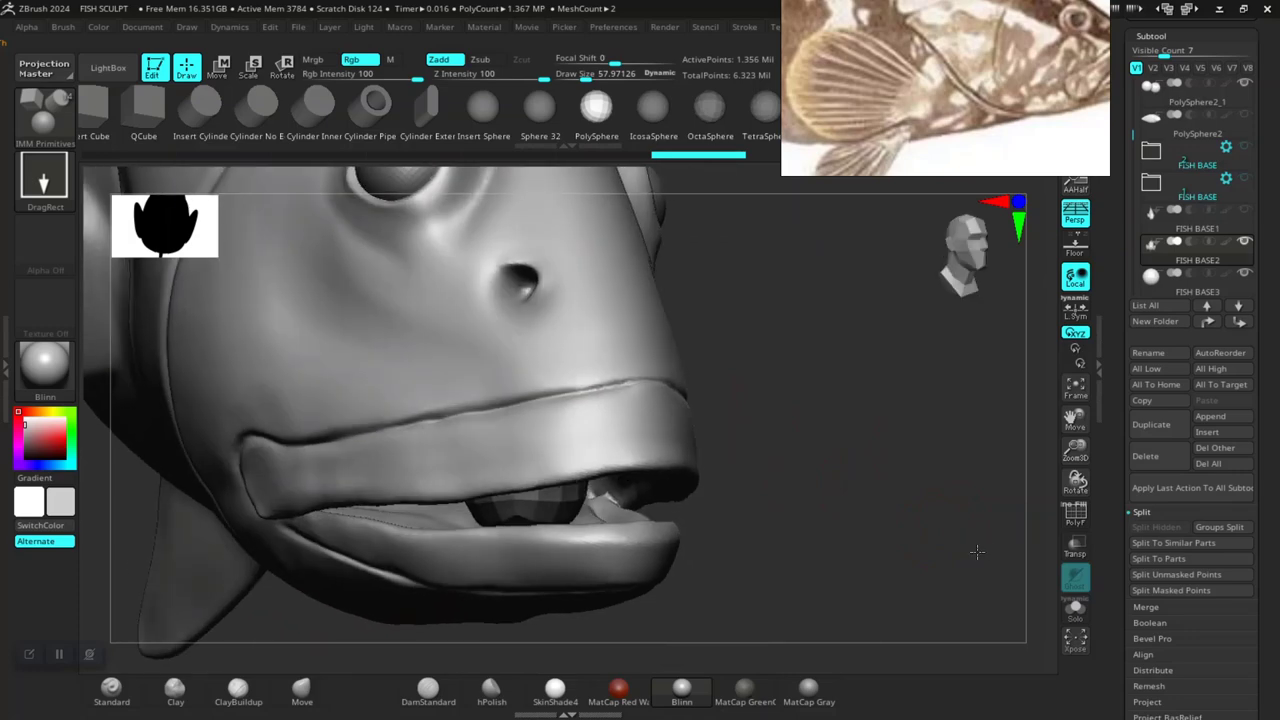
{"action": "left_click", "coordinate": [1170, 288]}
{"action": "mouse_move", "coordinate": [860, 540]}
{"action": "left_mouse_down"}
{"action": "mouse_move", "coordinate": [925, 550]}
{"action": "mouse_move", "coordinate": [894, 491]}
{"action": "mouse_move", "coordinate": [760, 477]}
{"action": "left_mouse_up"}
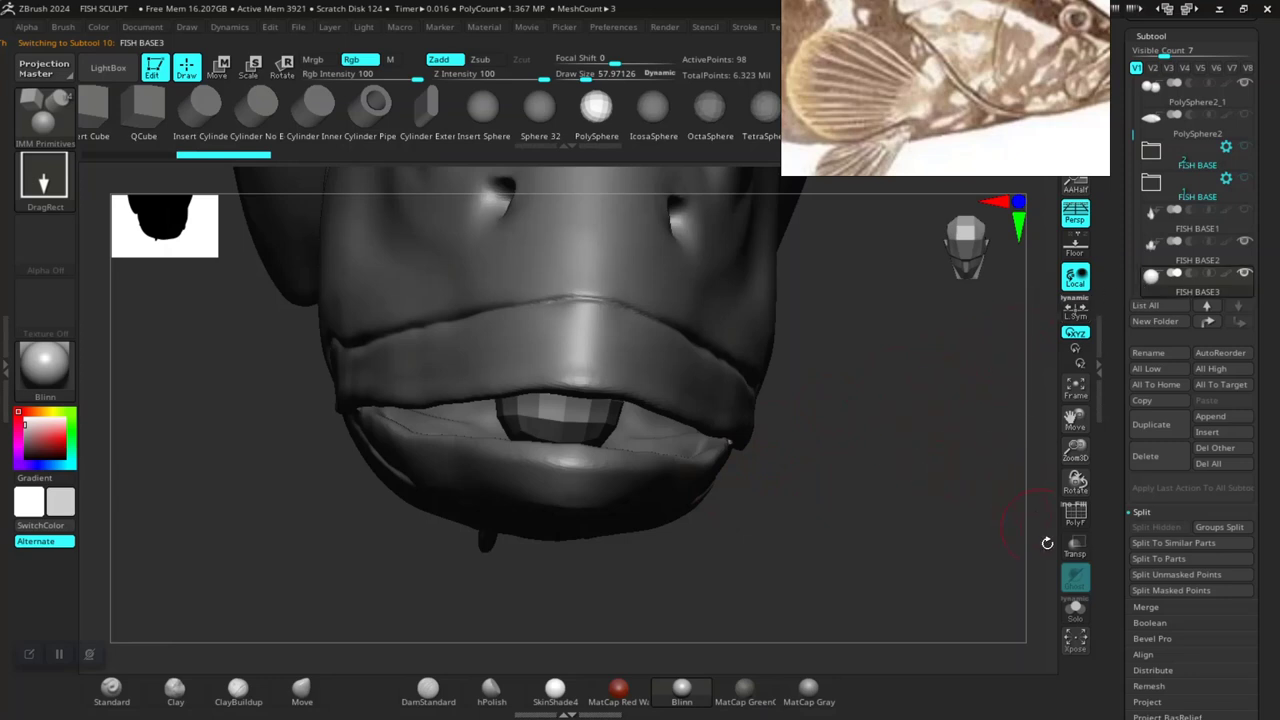
{"action": "left_click", "coordinate": [1074, 607]}
{"action": "left_click_drag", "start_coordinate": [732, 479], "coordinate": [766, 491]}
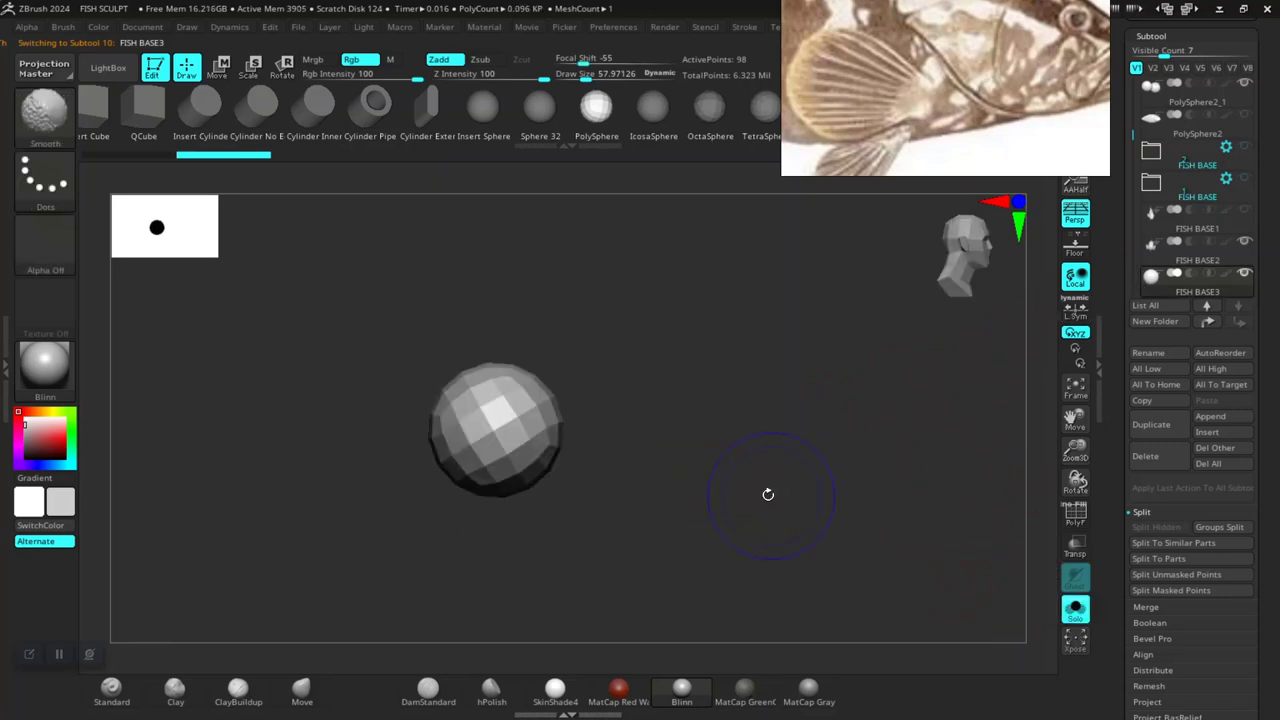
Reset the gizmo on the ball and stretch it into a long, flat ellipsoid.
{"action": "key", "text": "w"}
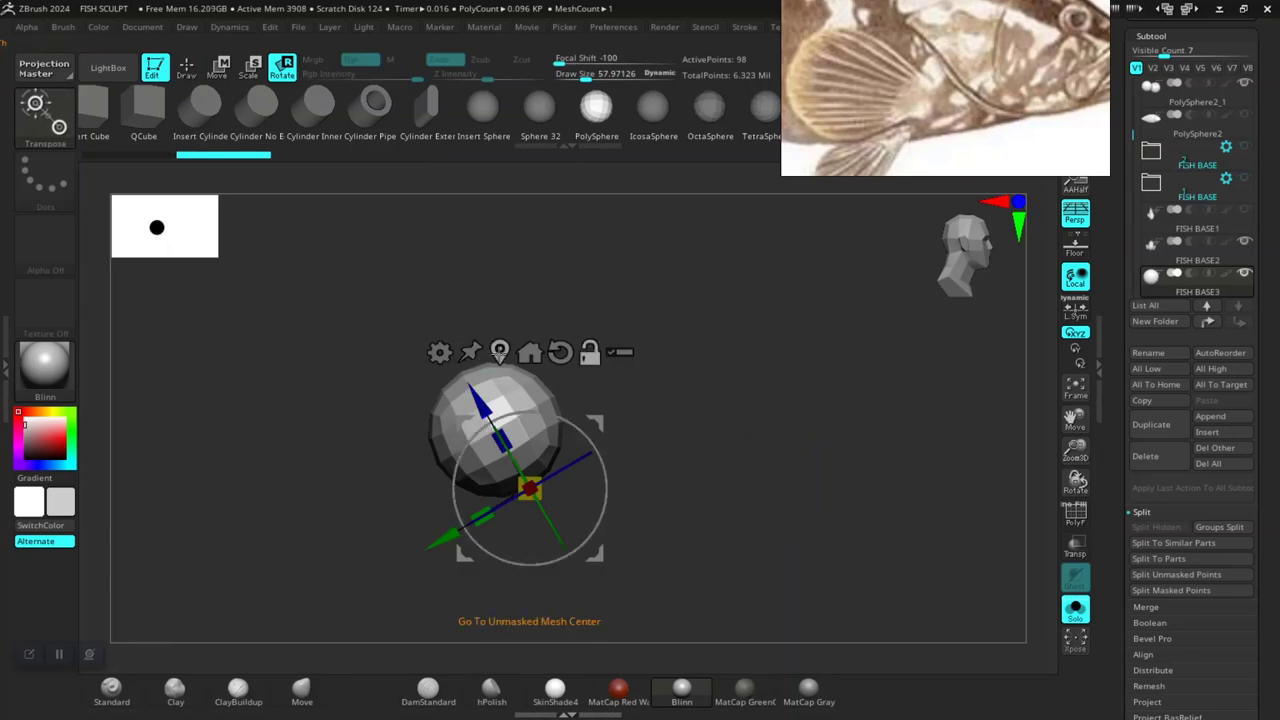
{"action": "left_click", "coordinate": [499, 351]}
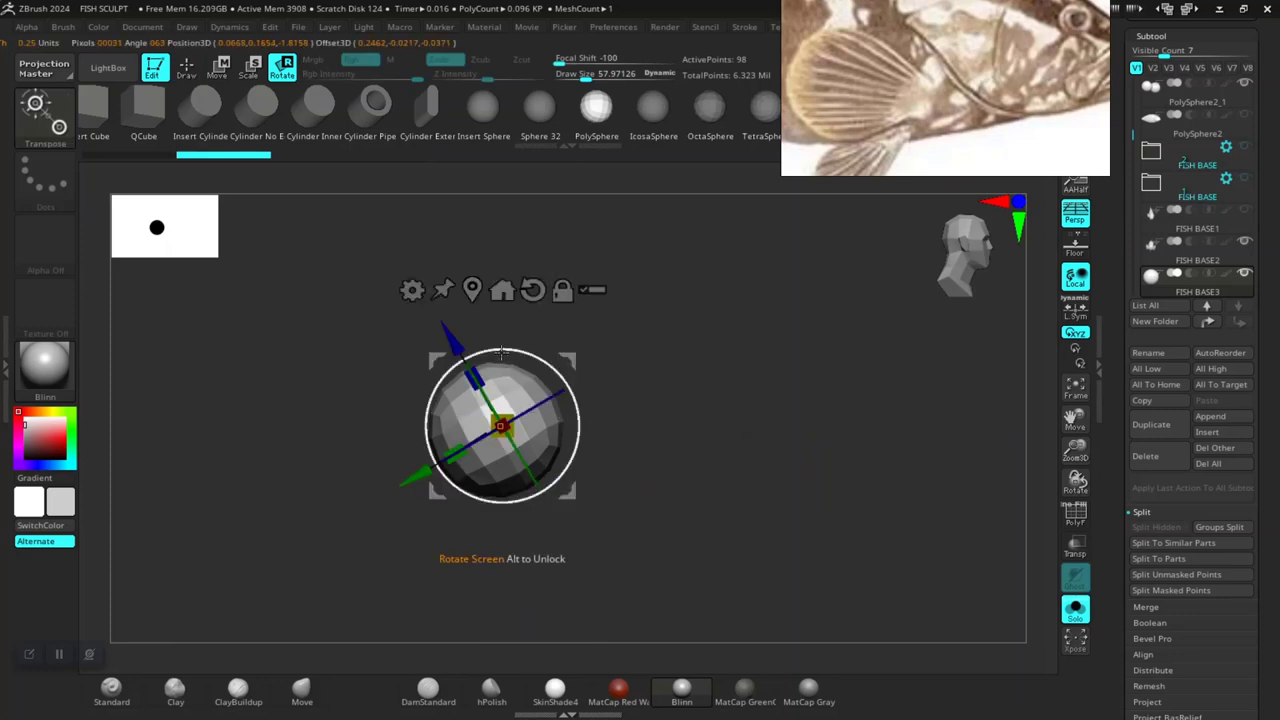
{"action": "left_click", "coordinate": [532, 290]}
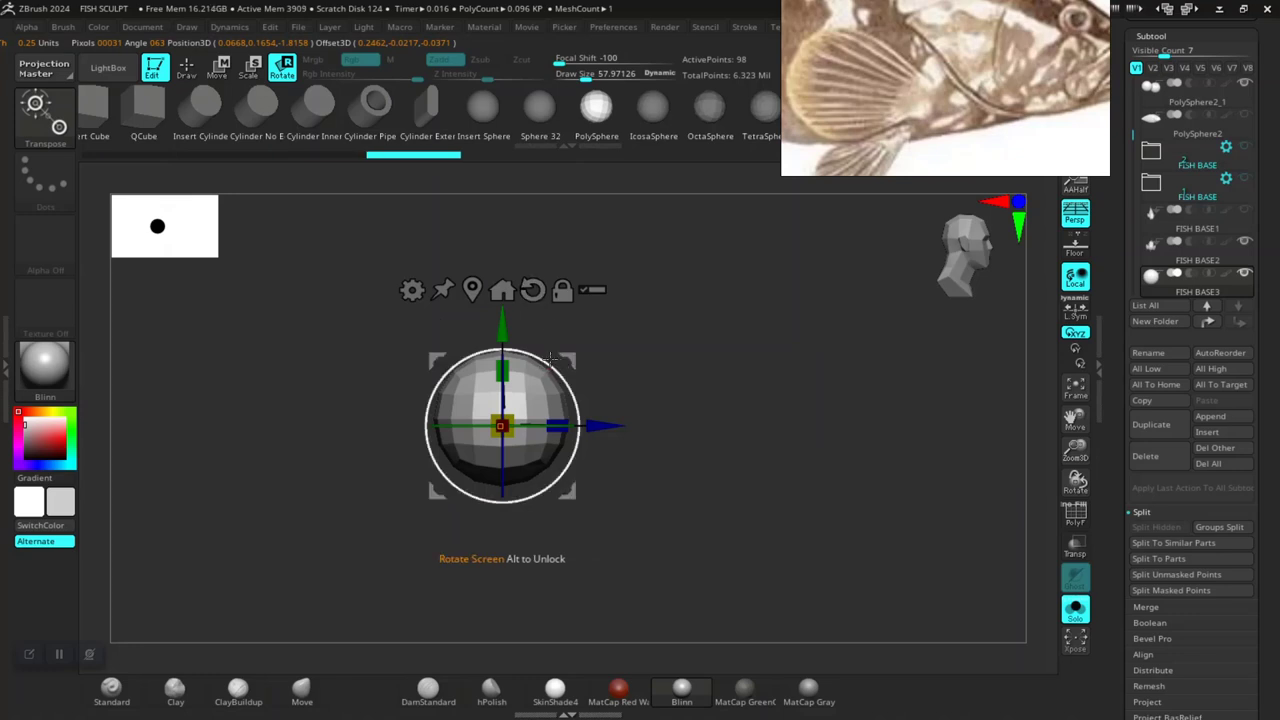
{"action": "left_click_drag", "start_coordinate": [502, 372], "coordinate": [513, 398]}
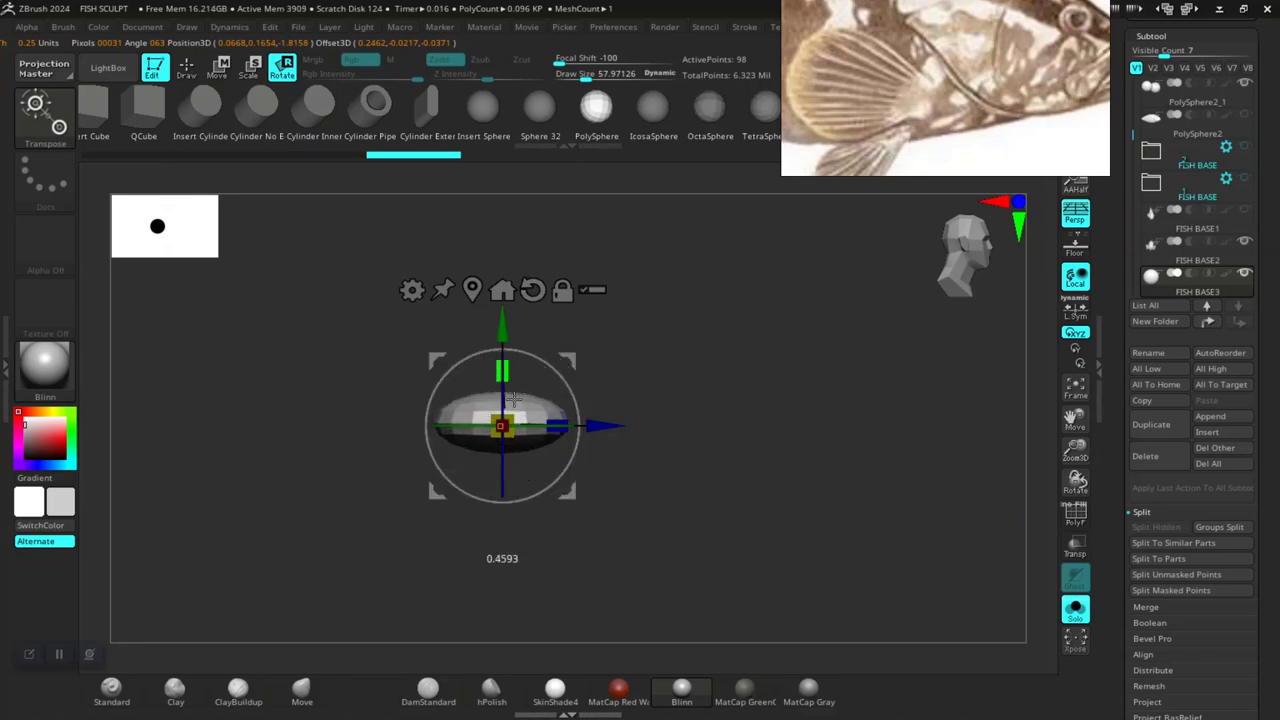
{"action": "key", "text": "ctrl+z"}
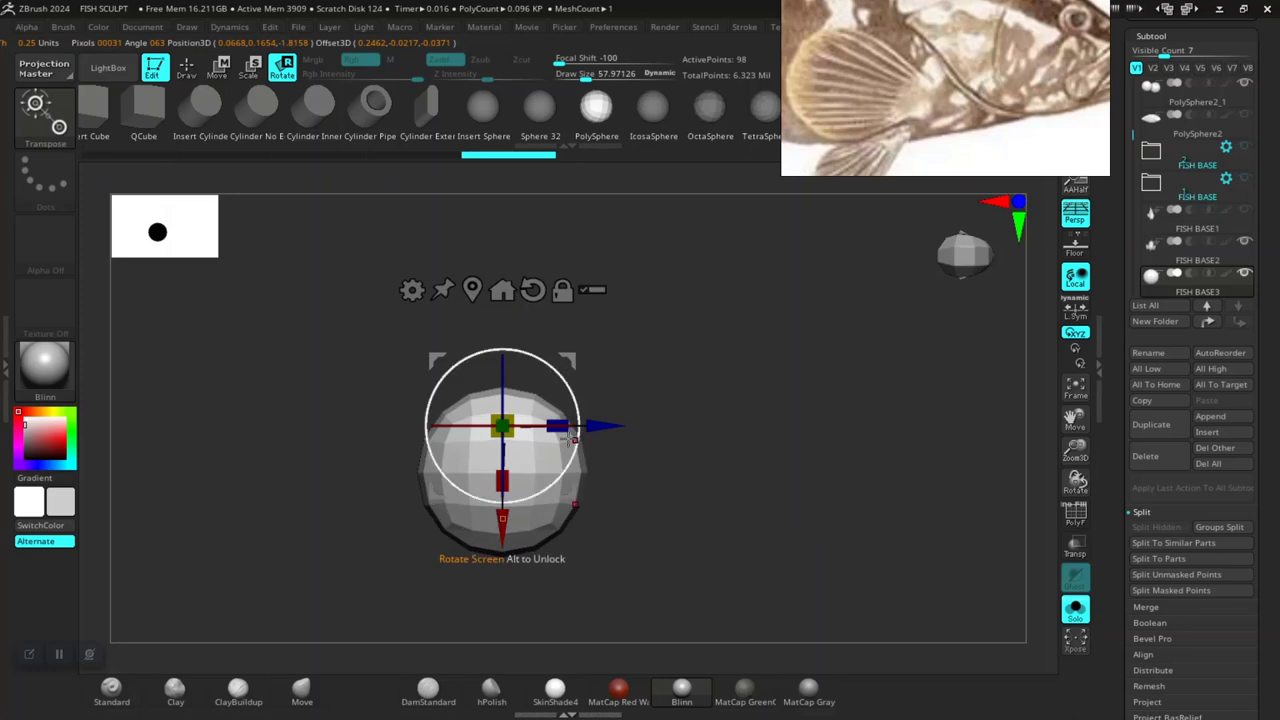
{"action": "left_click", "coordinate": [470, 295]}
{"action": "mouse_move", "coordinate": [556, 471]}
{"action": "left_mouse_down"}
{"action": "mouse_move", "coordinate": [596, 476]}
{"action": "mouse_move", "coordinate": [845, 391]}
{"action": "mouse_move", "coordinate": [806, 371]}
{"action": "mouse_move", "coordinate": [728, 396]}
{"action": "left_mouse_up"}
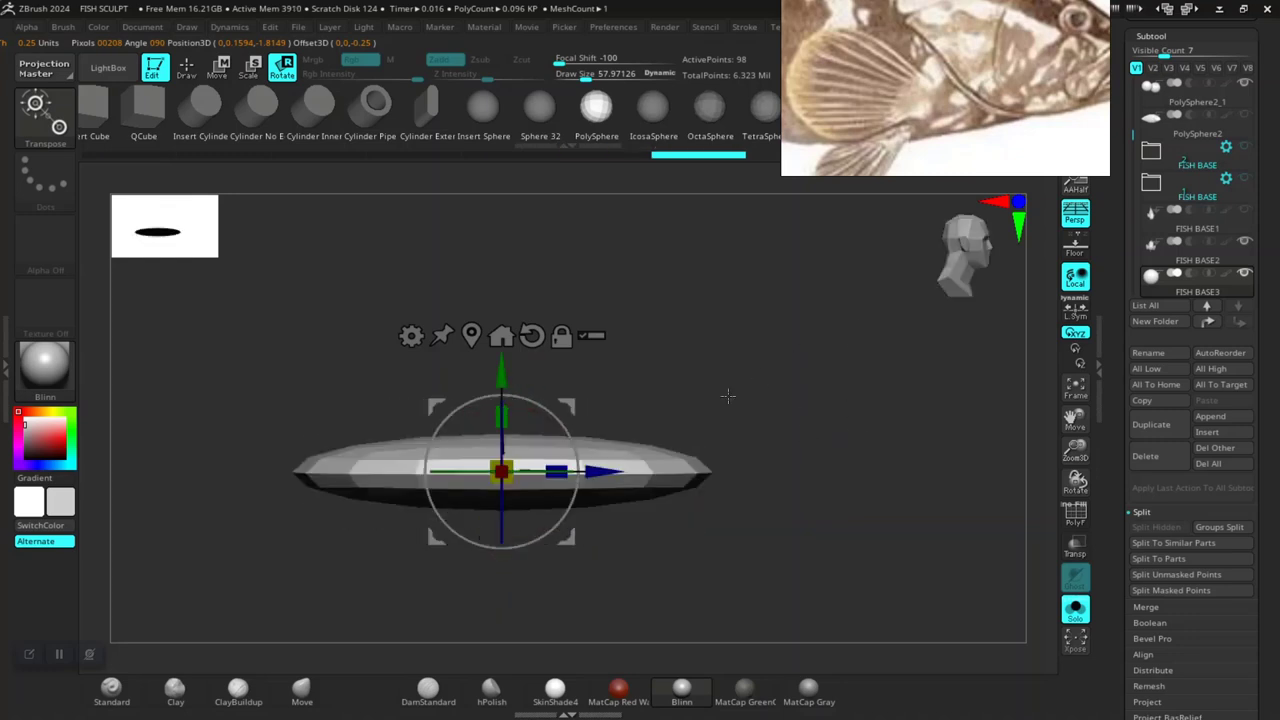
{"action": "left_click", "coordinate": [411, 335]}
Add a Bend Curve deformer and pull the ellipsoid's left end downward.
{"action": "left_click", "coordinate": [554, 381]}
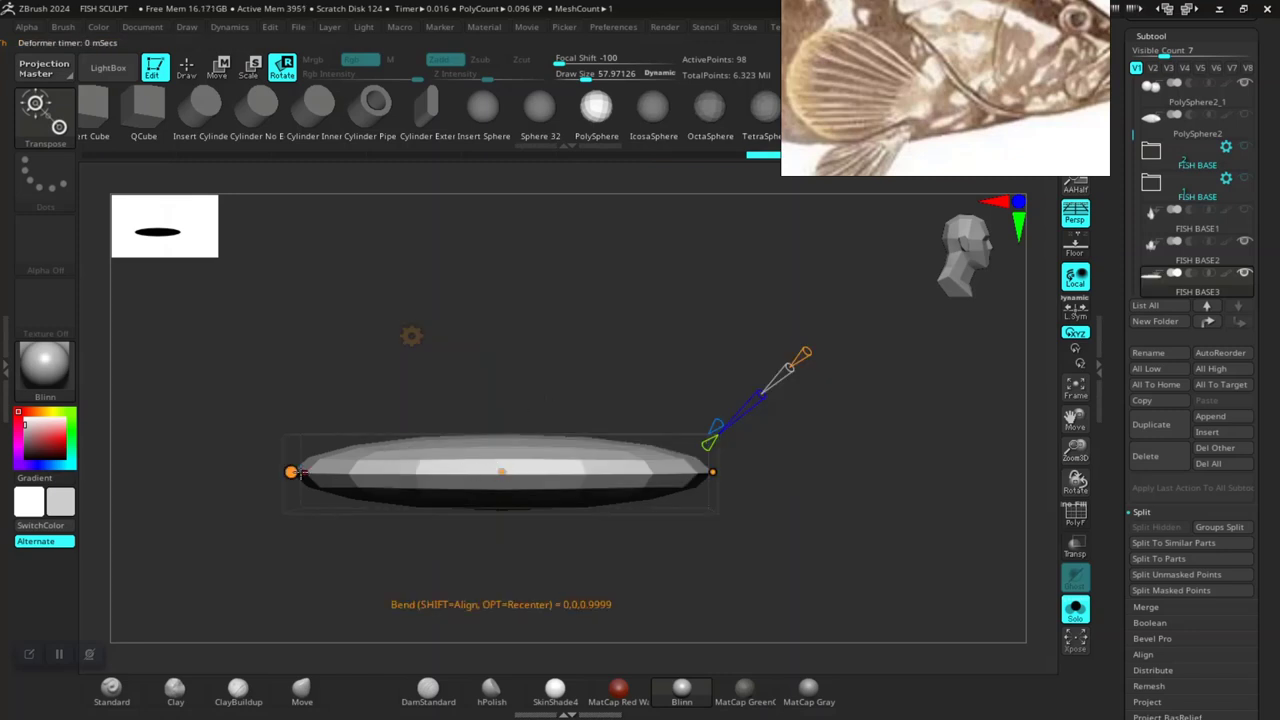
{"action": "left_click_drag", "start_coordinate": [291, 471], "coordinate": [291, 500]}
{"action": "key", "text": "ctrl+z"}
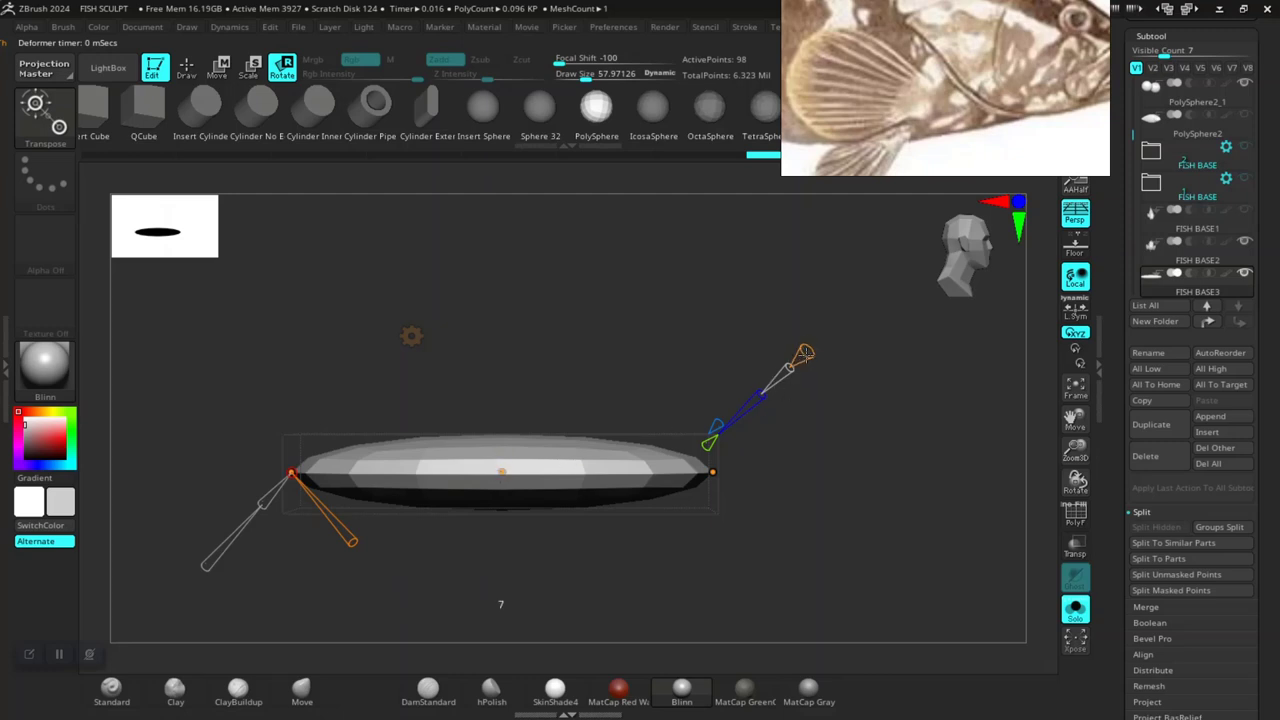
{"action": "mouse_move", "coordinate": [298, 474]}
{"action": "left_mouse_down"}
{"action": "mouse_move", "coordinate": [297, 537]}
{"action": "mouse_move", "coordinate": [553, 582]}
{"action": "mouse_move", "coordinate": [577, 678]}
{"action": "mouse_move", "coordinate": [600, 603]}
{"action": "mouse_move", "coordinate": [516, 517]}
{"action": "left_mouse_up"}
{"action": "left_click_drag", "start_coordinate": [499, 470], "coordinate": [474, 499]}
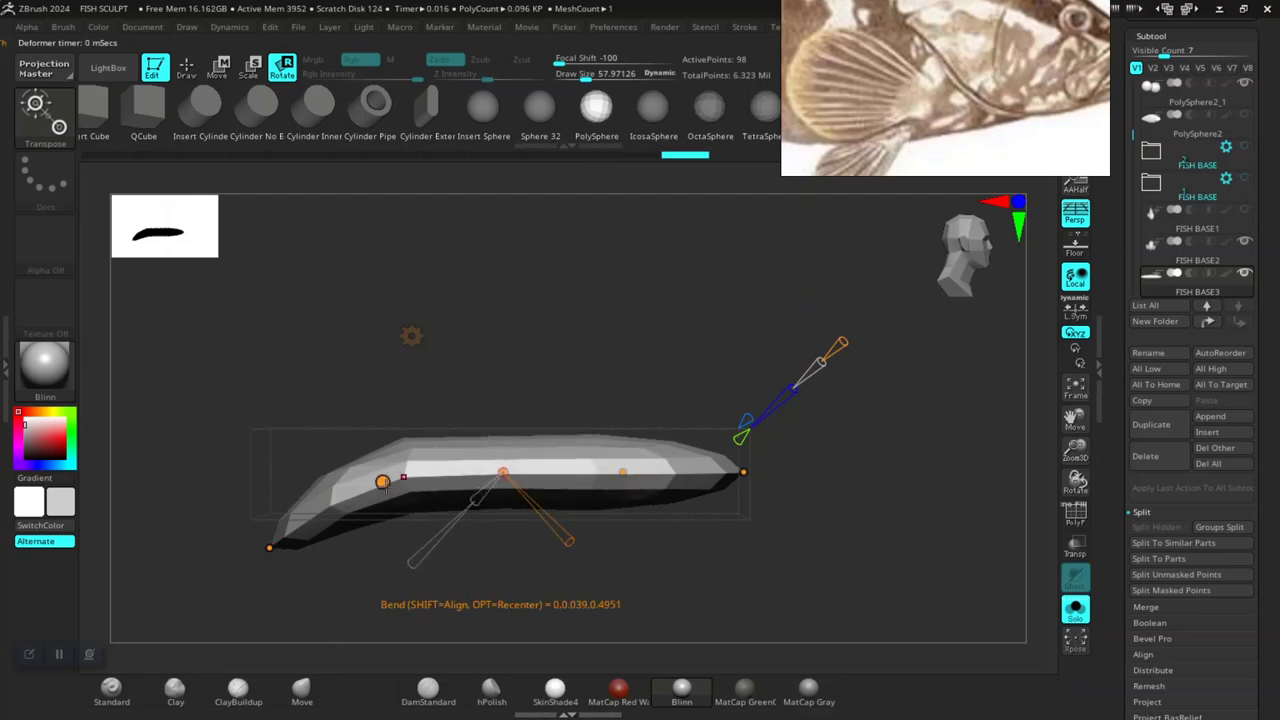
{"action": "mouse_move", "coordinate": [385, 487]}
{"action": "left_mouse_down"}
{"action": "mouse_move", "coordinate": [388, 500]}
{"action": "mouse_move", "coordinate": [358, 510]}
{"action": "left_mouse_up"}
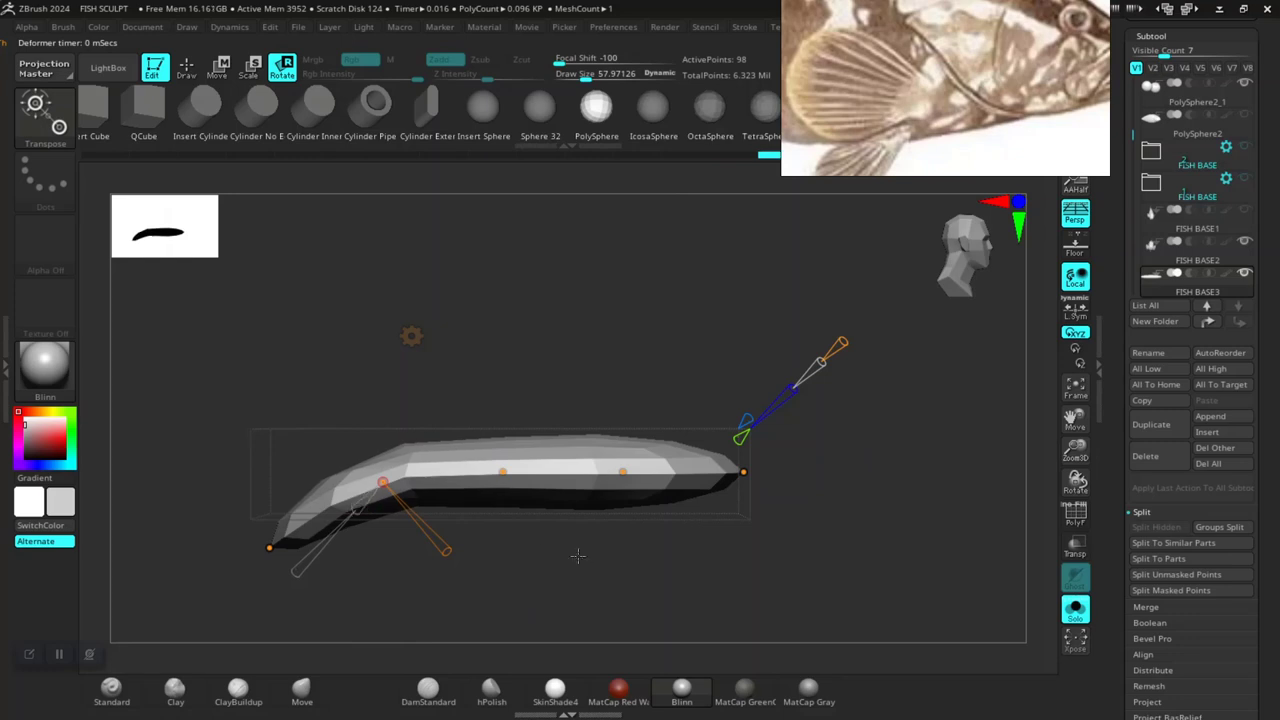
{"action": "left_click_drag", "start_coordinate": [578, 556], "coordinate": [698, 510]}
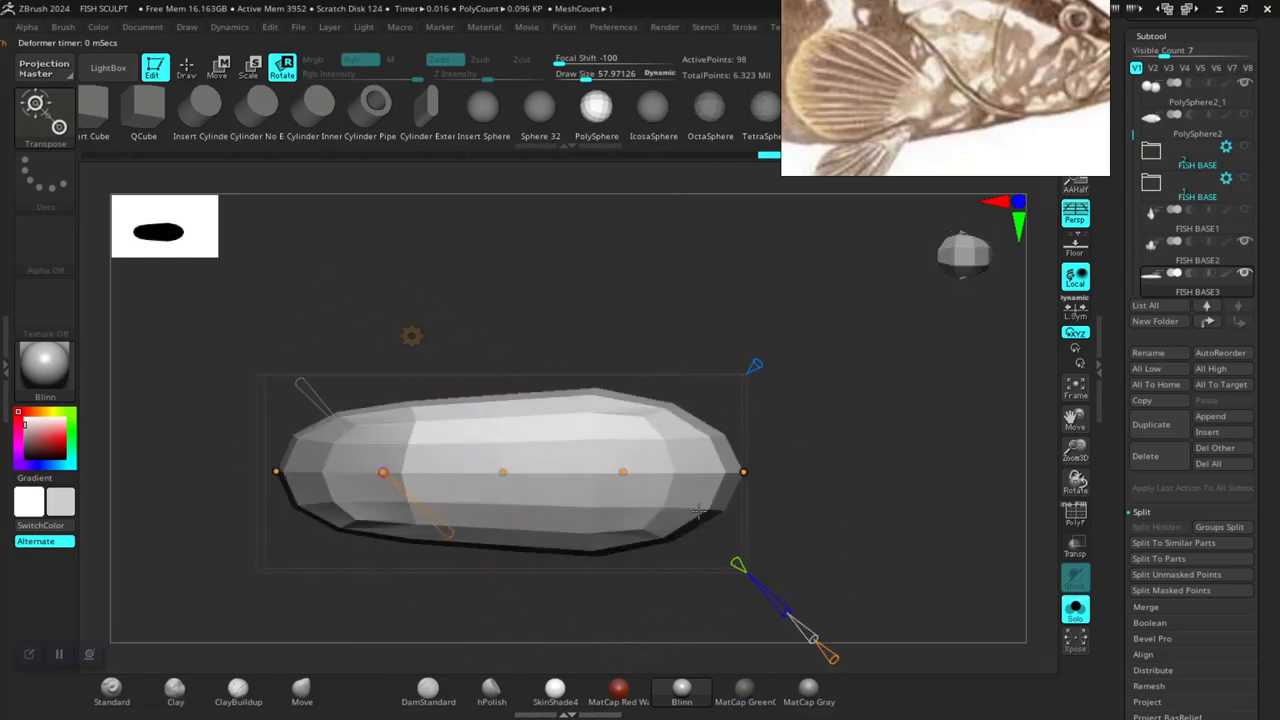
Adjust both bend end points and add a middle control point to curve the body.
{"action": "left_click", "coordinate": [277, 472]}
{"action": "left_click_drag", "start_coordinate": [265, 460], "coordinate": [250, 448]}
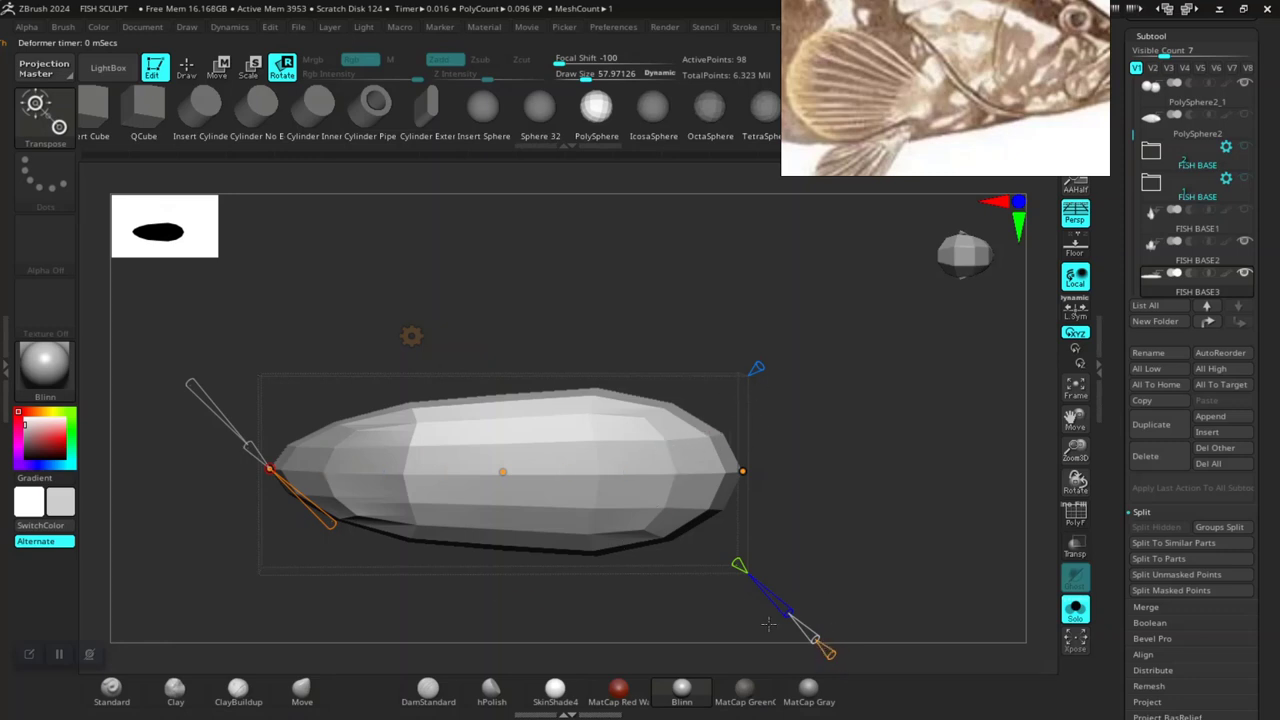
{"action": "left_click", "coordinate": [743, 473]}
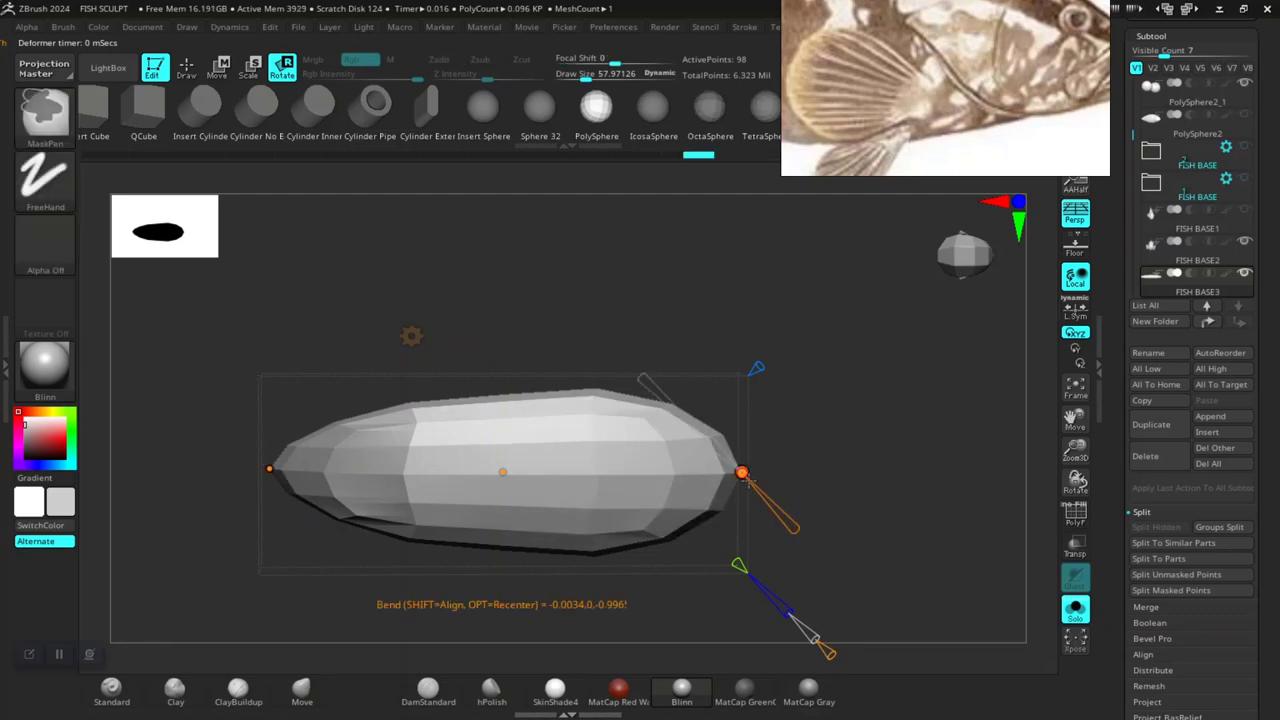
{"action": "mouse_move", "coordinate": [743, 471]}
{"action": "left_mouse_down"}
{"action": "mouse_move", "coordinate": [841, 368]}
{"action": "mouse_move", "coordinate": [707, 422]}
{"action": "mouse_move", "coordinate": [843, 393]}
{"action": "left_mouse_up"}
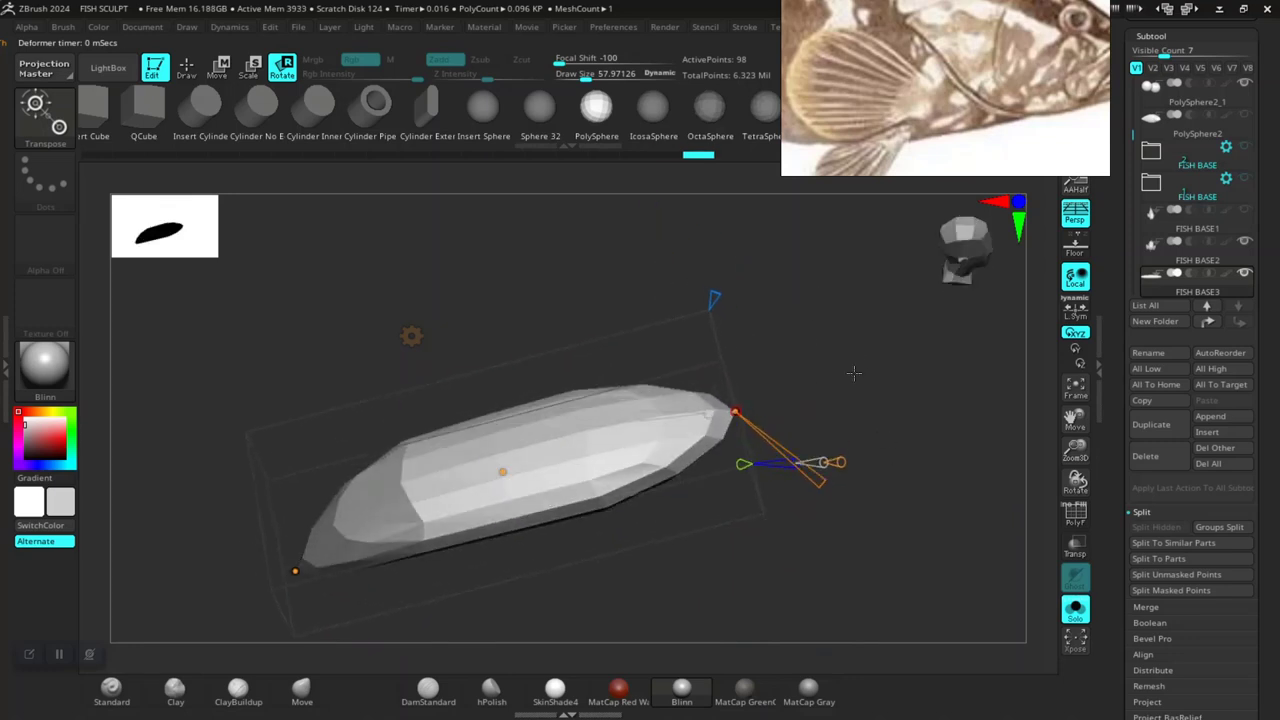
{"action": "left_click", "coordinate": [502, 471]}
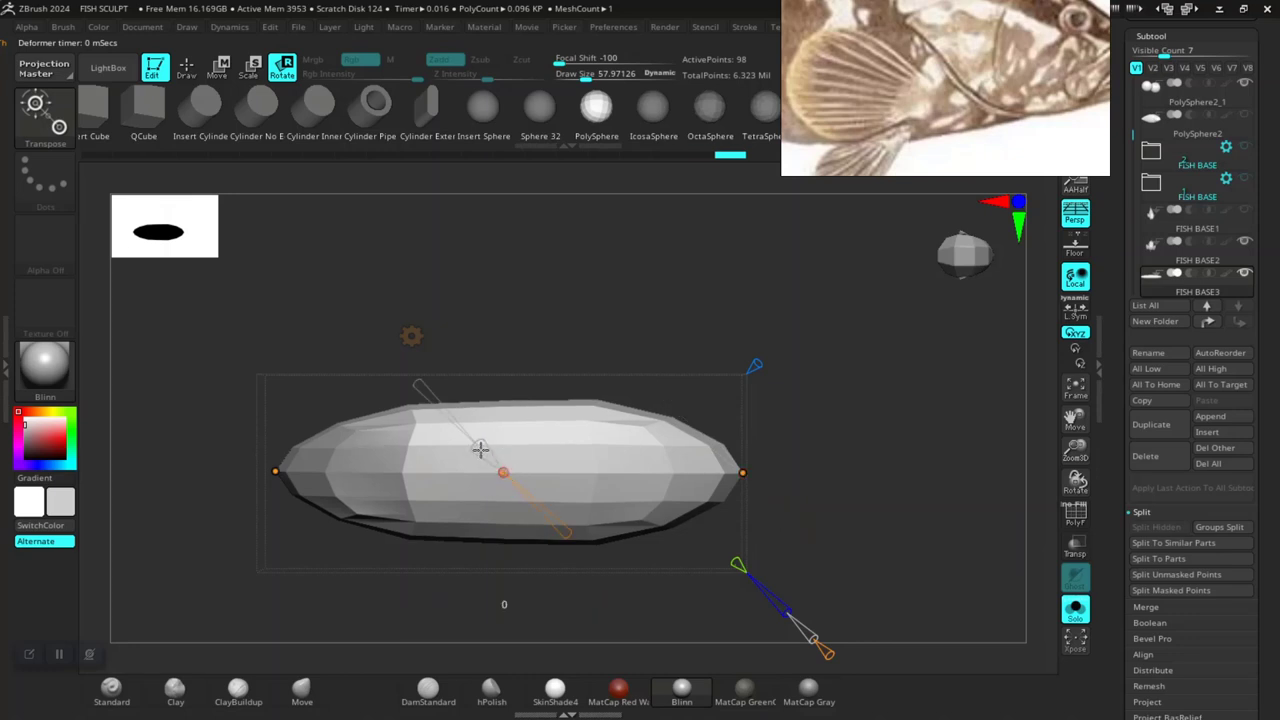
{"action": "left_click", "coordinate": [401, 472]}
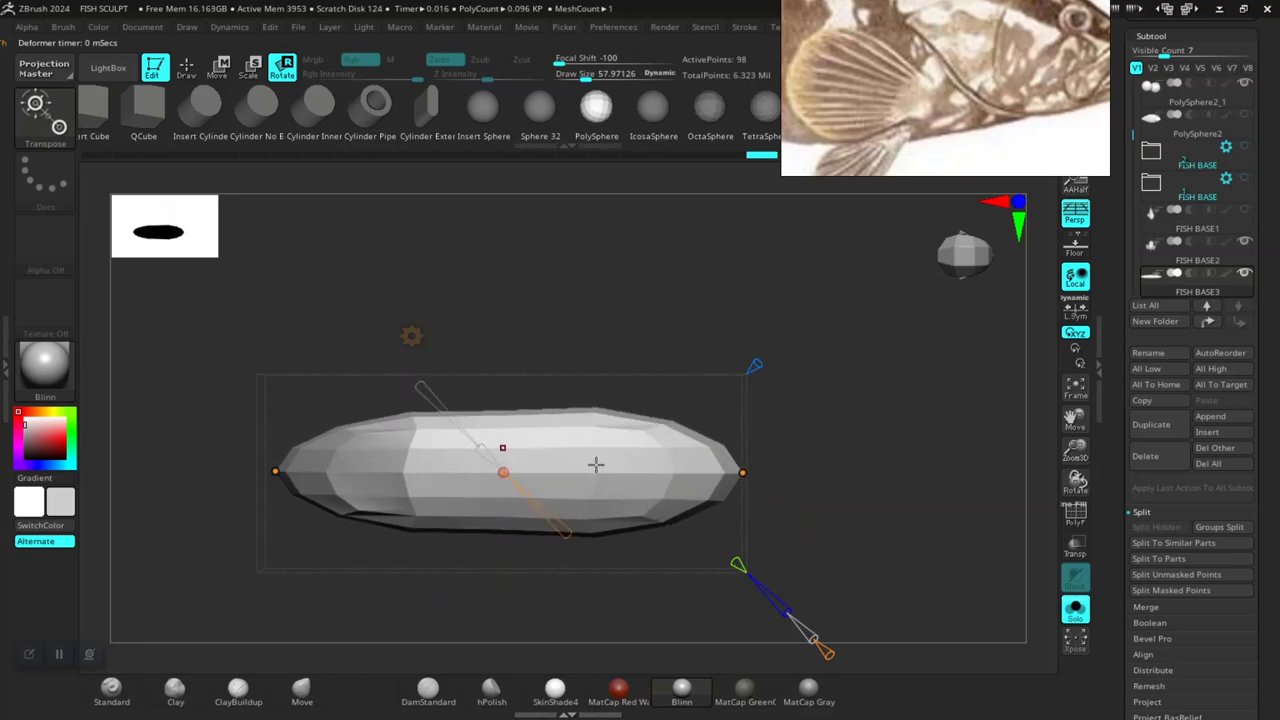
{"action": "left_click_drag", "start_coordinate": [487, 455], "coordinate": [831, 455]}
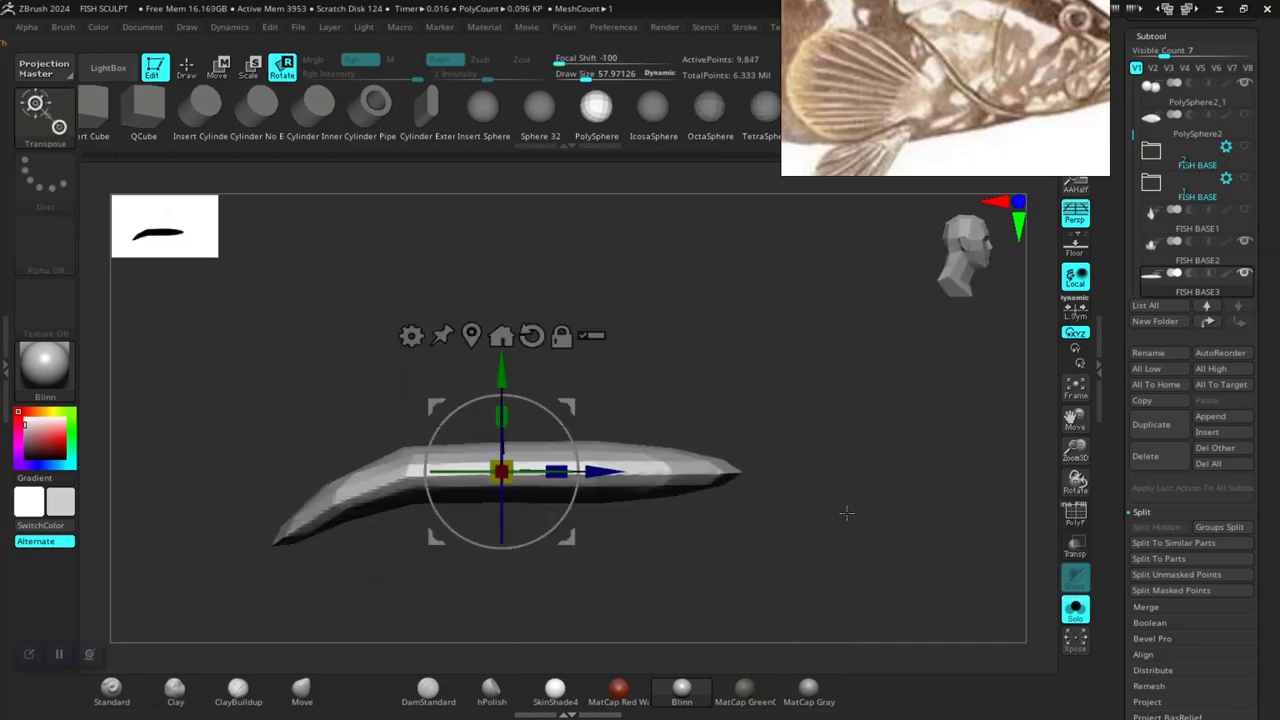
Smooth the faceted bent crescent into an even, rounded tapering form.
{"action": "key", "text": "q"}
{"action": "mouse_move", "coordinate": [878, 450]}
{"action": "left_mouse_down"}
{"action": "mouse_move", "coordinate": [955, 518]}
{"action": "mouse_move", "coordinate": [857, 466]}
{"action": "left_mouse_up"}
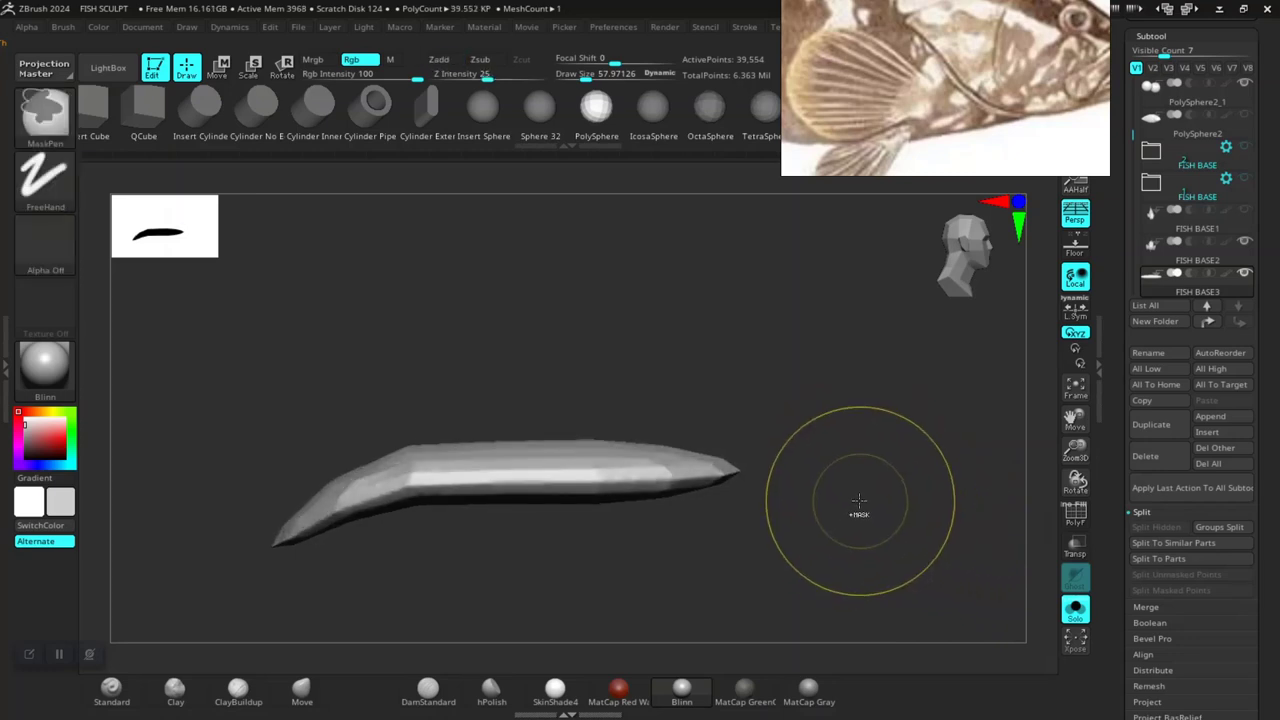
{"action": "key", "text": "ctrl+z"}
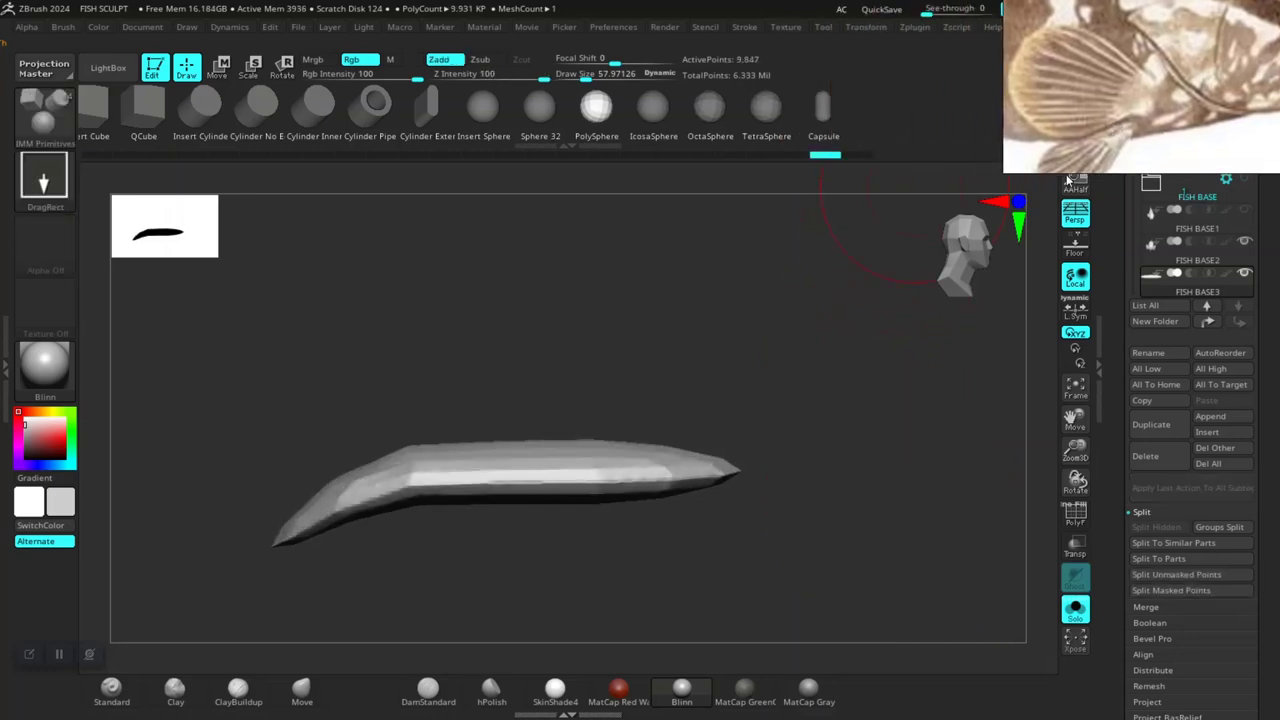
{"action": "right_click_drag", "start_coordinate": [869, 486], "coordinate": [709, 480], "text": "ctrl"}
{"action": "key", "text": "shift"}
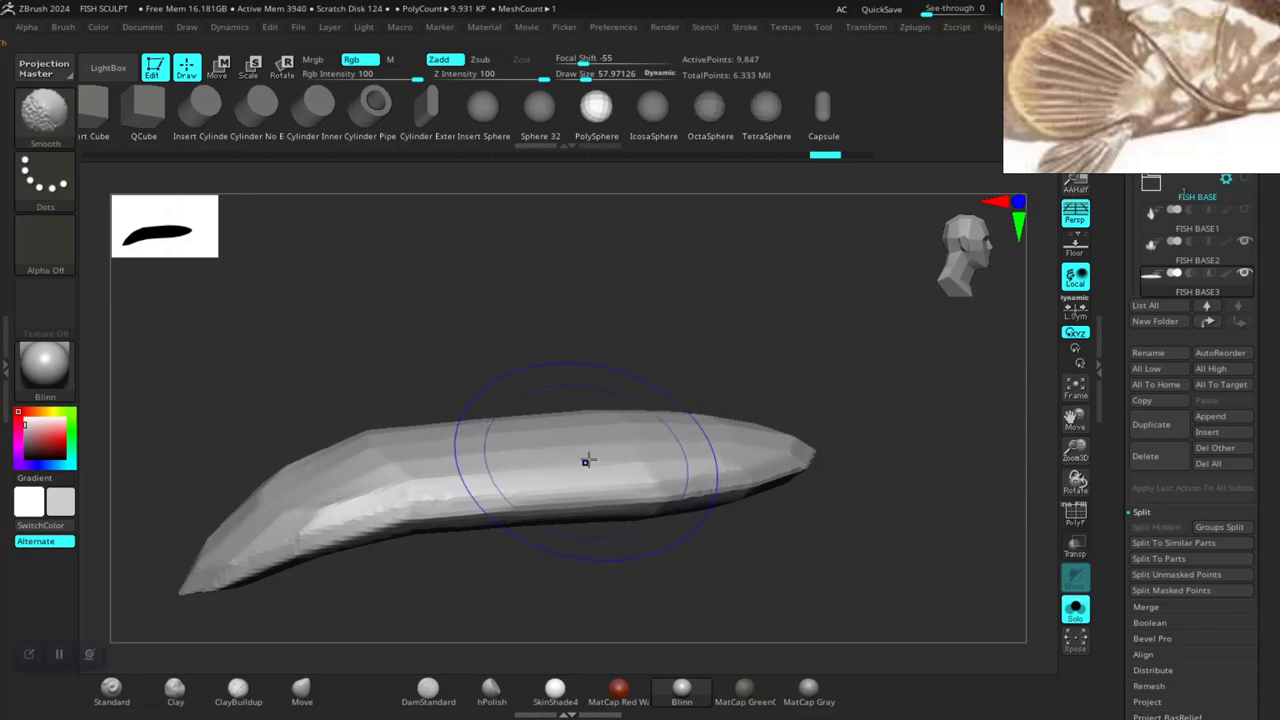
{"action": "right_click_drag", "start_coordinate": [625, 505], "coordinate": [626, 529]}
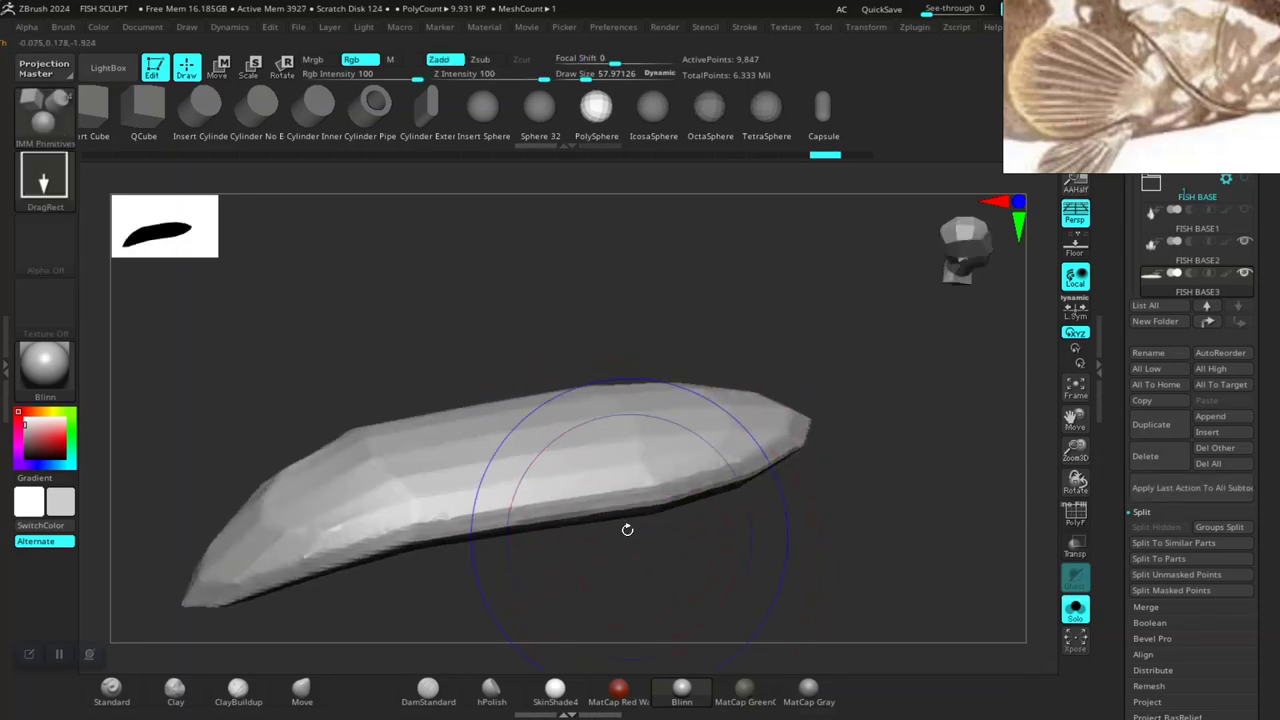
{"action": "left_click_drag", "start_coordinate": [659, 444], "coordinate": [224, 549], "text": "shift"}
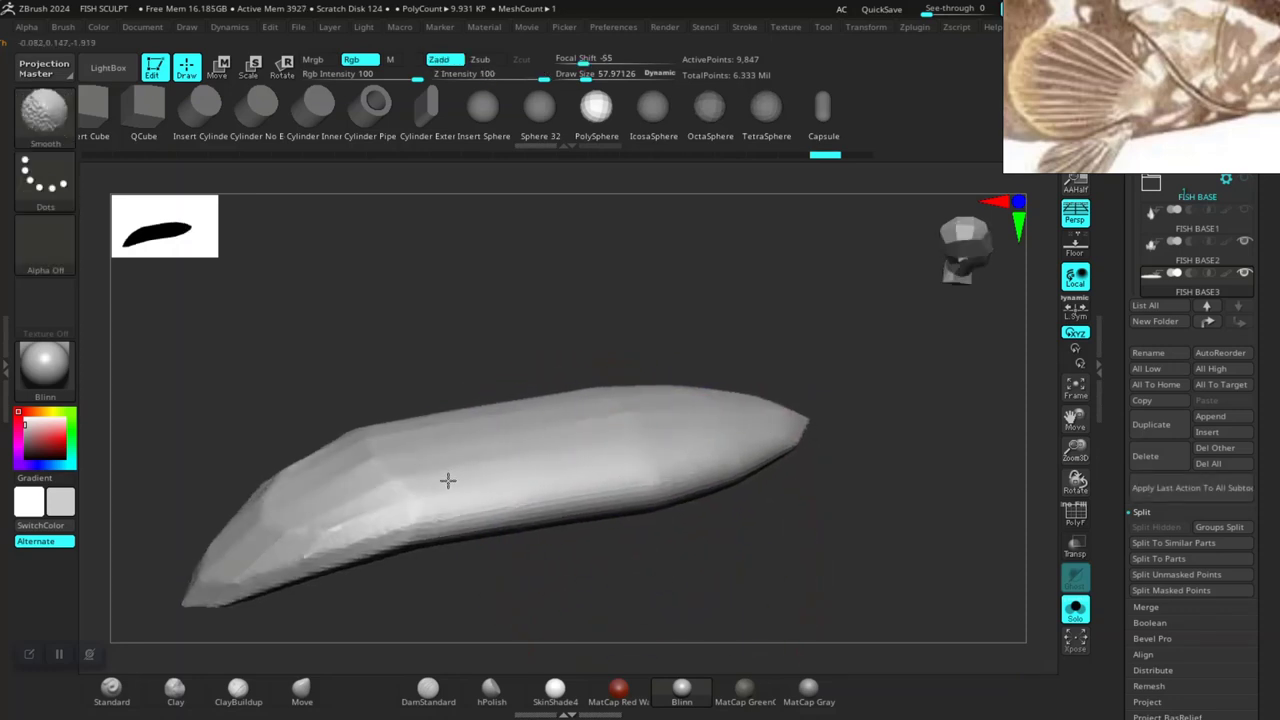
{"action": "mouse_move", "coordinate": [412, 470]}
{"action": "right_mouse_down"}
{"action": "mouse_move", "coordinate": [711, 451]}
{"action": "mouse_move", "coordinate": [789, 531]}
{"action": "right_mouse_up"}
{"action": "mouse_move", "coordinate": [698, 522]}
{"action": "right_mouse_down"}
{"action": "mouse_move", "coordinate": [851, 346]}
{"action": "mouse_move", "coordinate": [706, 400]}
{"action": "right_mouse_up"}
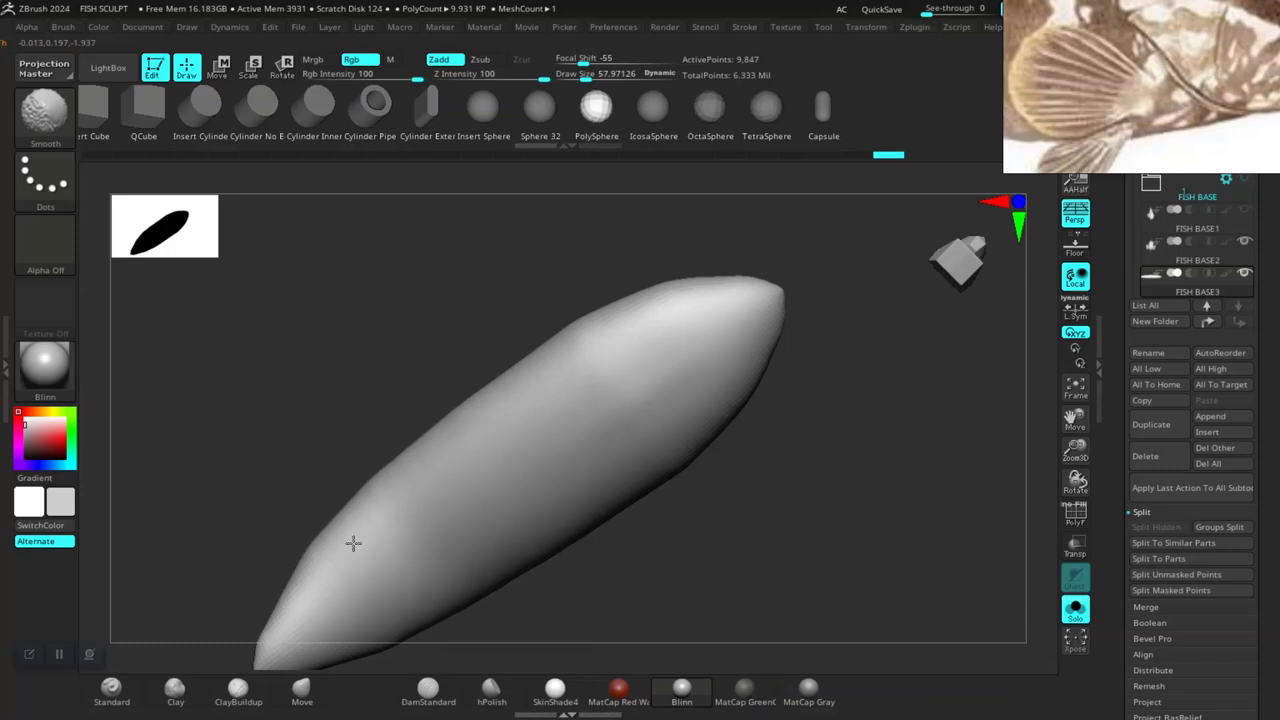
{"action": "mouse_move", "coordinate": [744, 312]}
{"action": "right_mouse_down"}
{"action": "mouse_move", "coordinate": [720, 420]}
{"action": "mouse_move", "coordinate": [1007, 571]}
{"action": "right_mouse_up"}
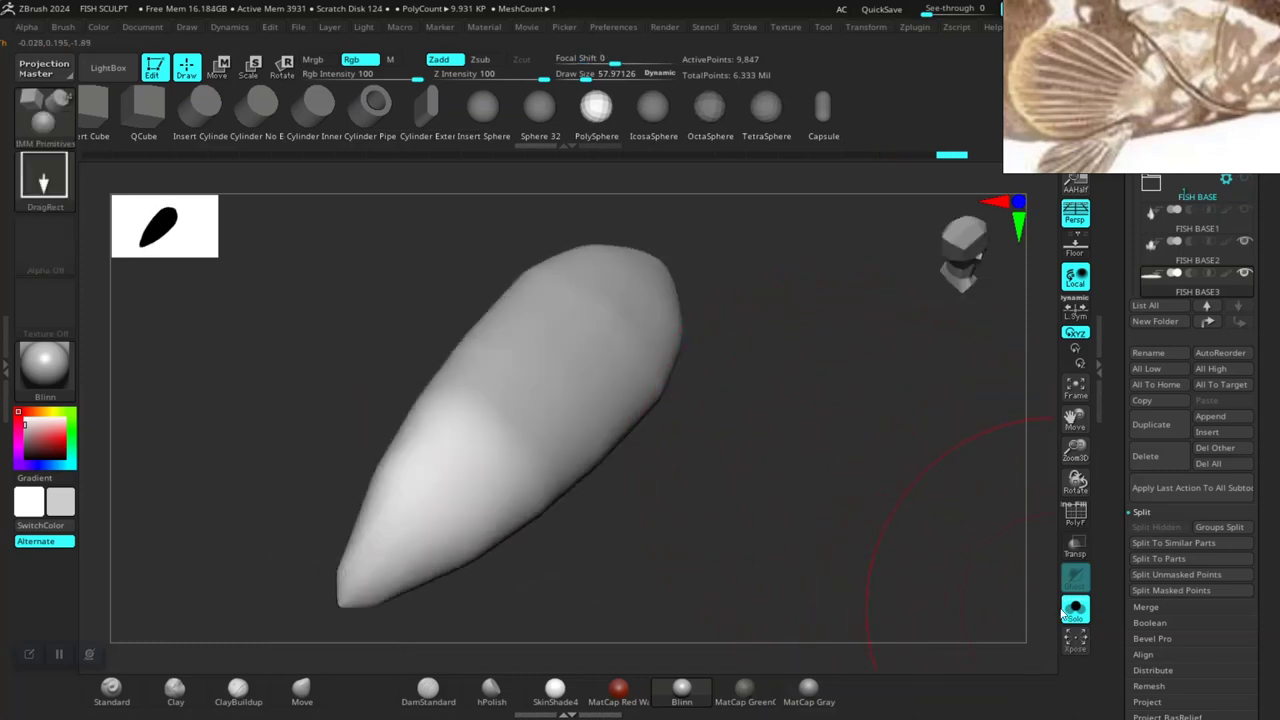
Turn Solo off to frame the full fish, enable PolyF, and select FISH BASE2.
{"action": "left_click", "coordinate": [1066, 610]}
{"action": "key", "text": "f"}
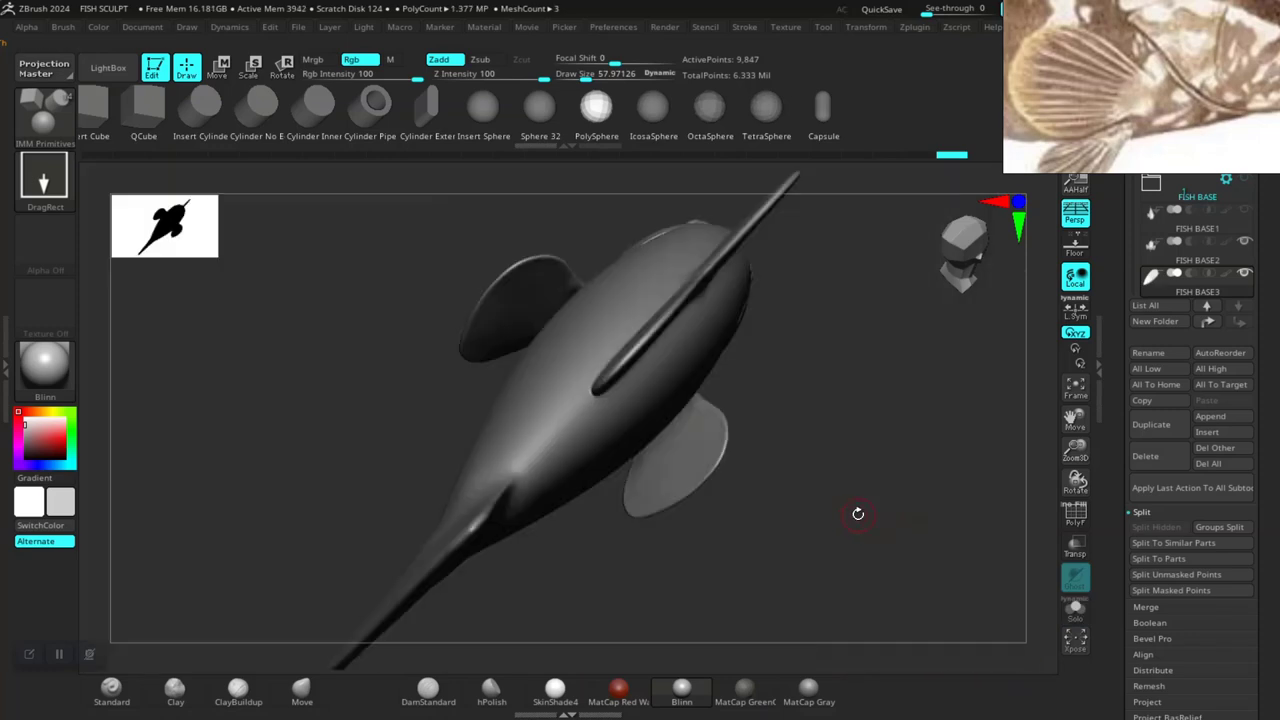
{"action": "mouse_move", "coordinate": [857, 514]}
{"action": "right_mouse_down"}
{"action": "mouse_move", "coordinate": [815, 428]}
{"action": "mouse_move", "coordinate": [855, 466]}
{"action": "mouse_move", "coordinate": [731, 447]}
{"action": "mouse_move", "coordinate": [786, 466]}
{"action": "mouse_move", "coordinate": [720, 486]}
{"action": "mouse_move", "coordinate": [845, 504]}
{"action": "mouse_move", "coordinate": [757, 423]}
{"action": "mouse_move", "coordinate": [737, 463]}
{"action": "right_mouse_up"}
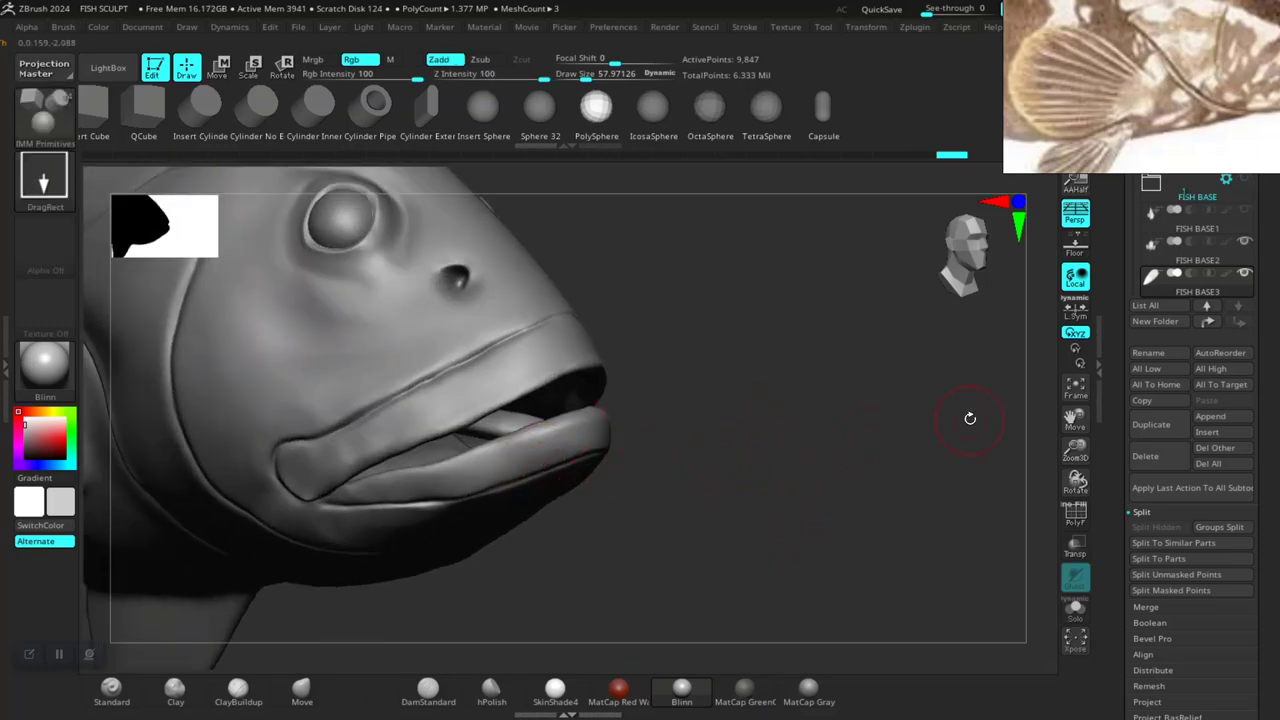
{"action": "key", "text": "shift+f"}
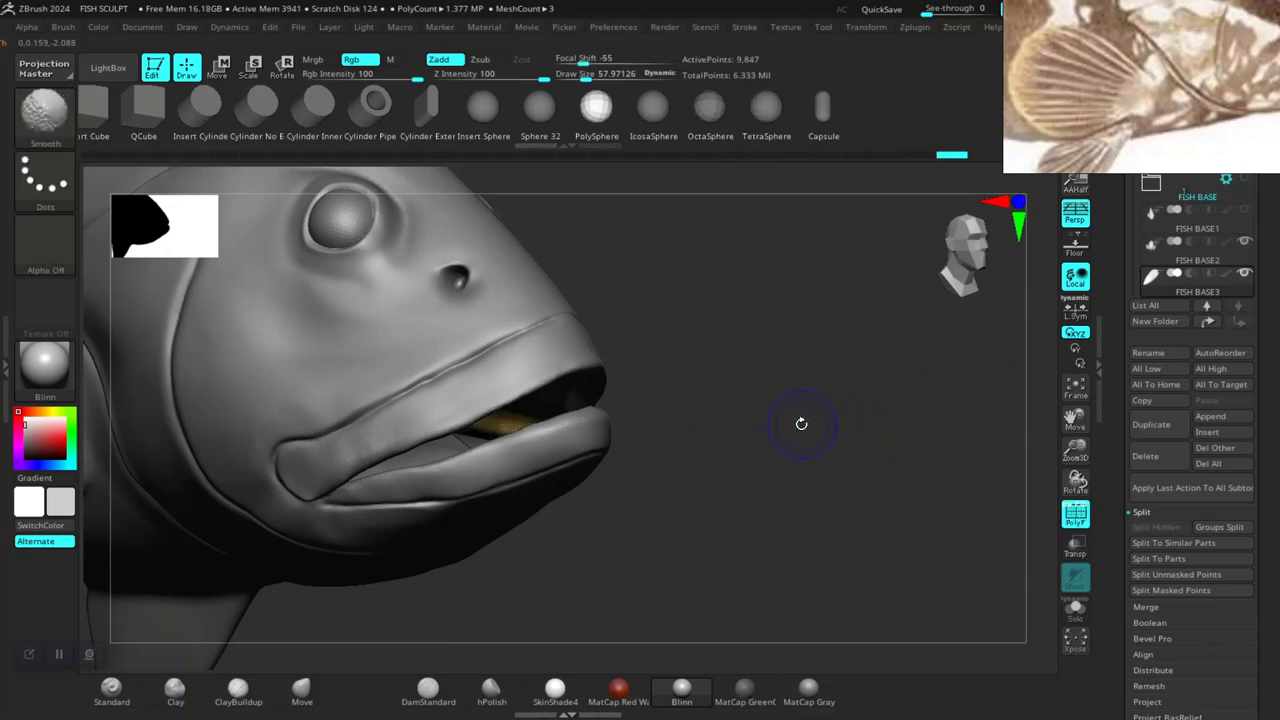
{"action": "right_click_drag", "start_coordinate": [725, 450], "coordinate": [534, 351]}
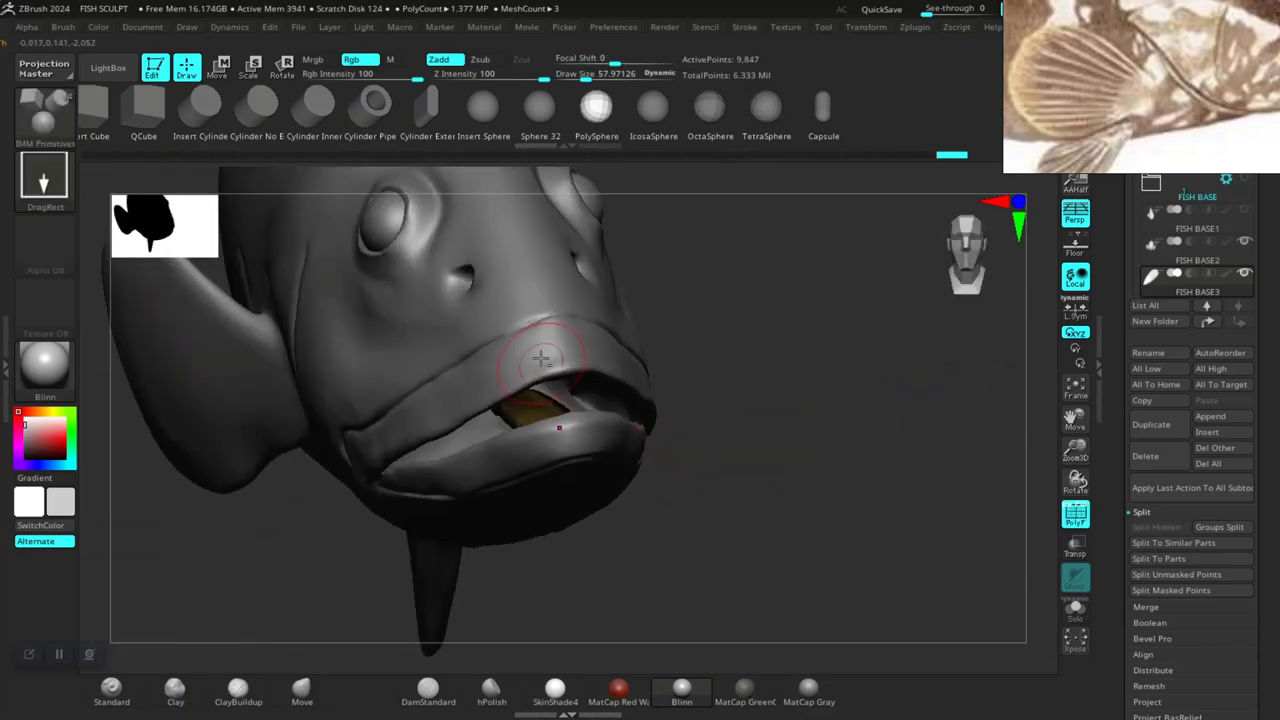
{"action": "left_click", "coordinate": [563, 347], "text": "alt"}
Select FISH BASE3 and set up a screen-aligned transform gizmo centred on it.
{"action": "left_click", "coordinate": [595, 444], "text": "ctrl+shift"}
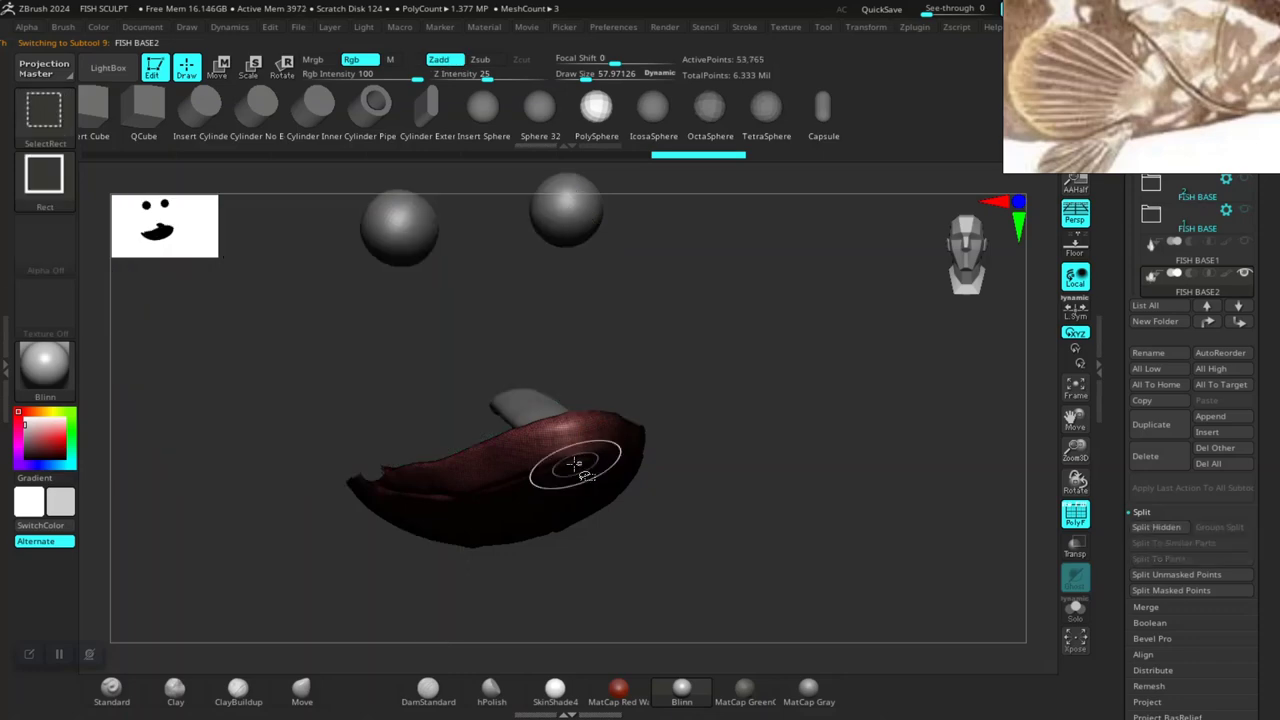
{"action": "mouse_move", "coordinate": [726, 457]}
{"action": "left_mouse_down"}
{"action": "mouse_move", "coordinate": [742, 426]}
{"action": "mouse_move", "coordinate": [777, 448]}
{"action": "left_mouse_up"}
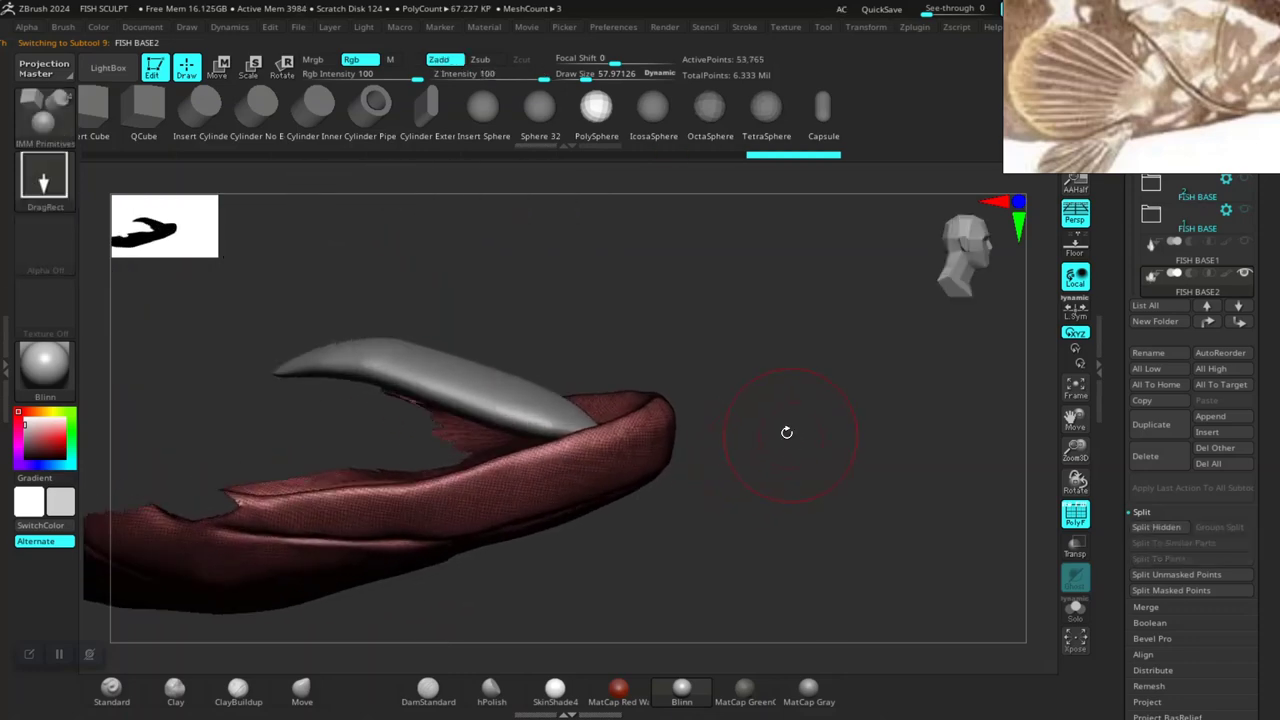
{"action": "left_click", "coordinate": [613, 400], "text": "alt"}
{"action": "key", "text": "e"}
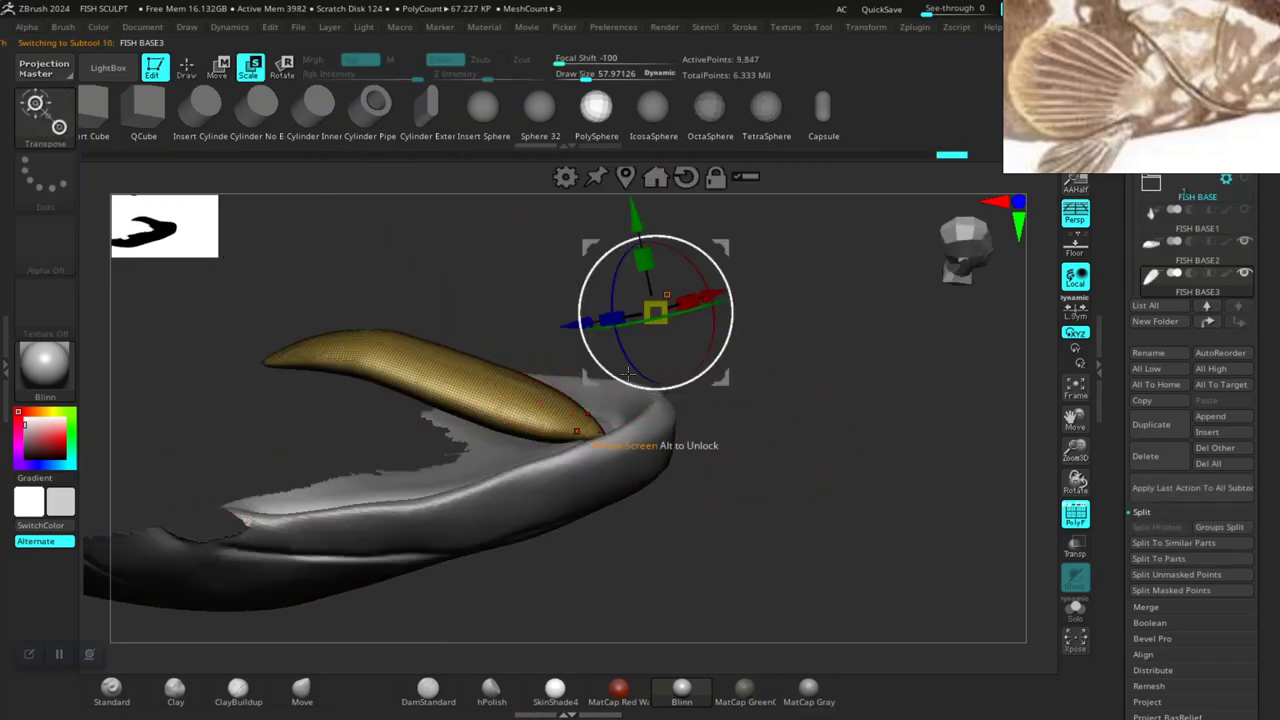
{"action": "left_click", "coordinate": [624, 174]}
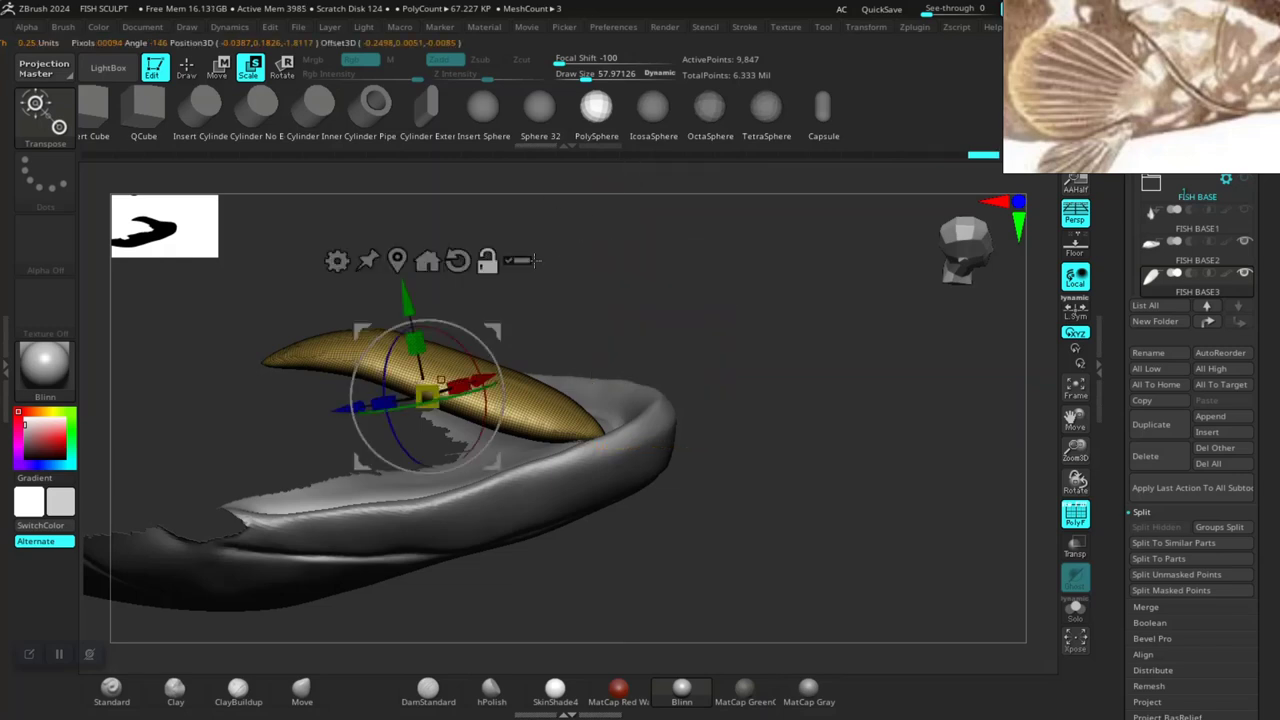
{"action": "left_click_drag", "start_coordinate": [580, 250], "coordinate": [452, 318]}
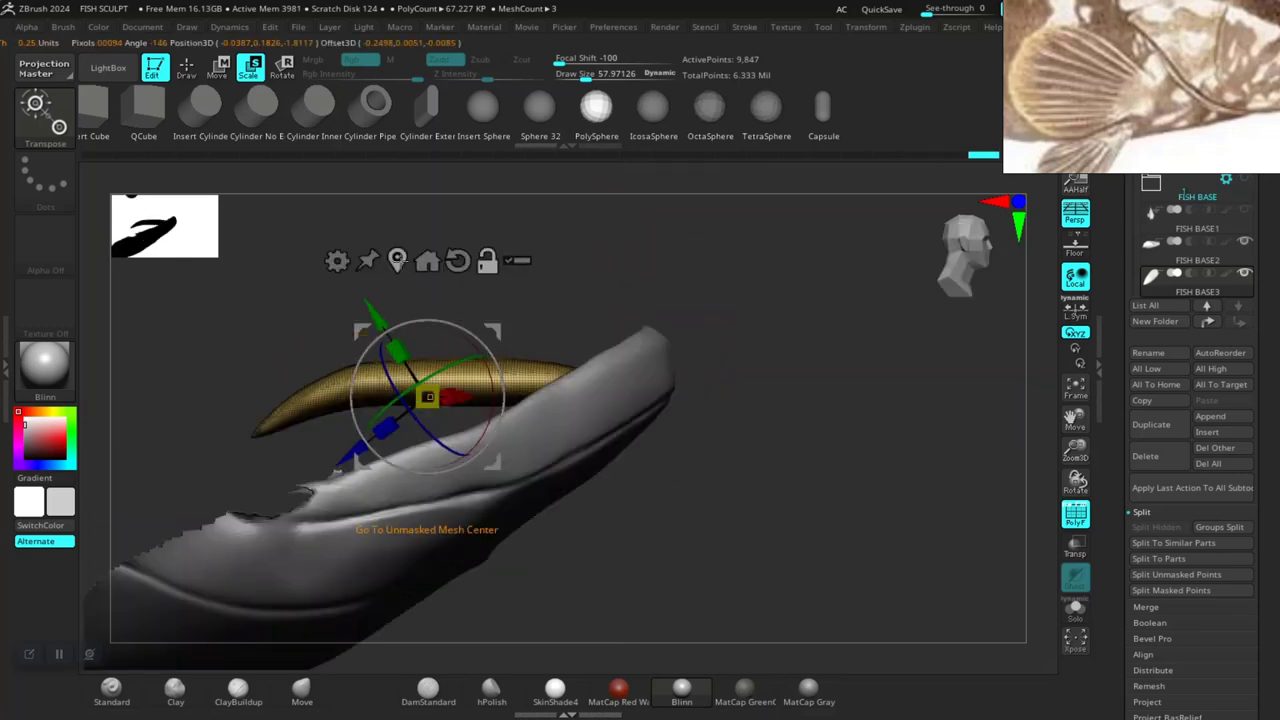
{"action": "left_click_drag", "start_coordinate": [600, 260], "coordinate": [676, 365], "text": "shift"}
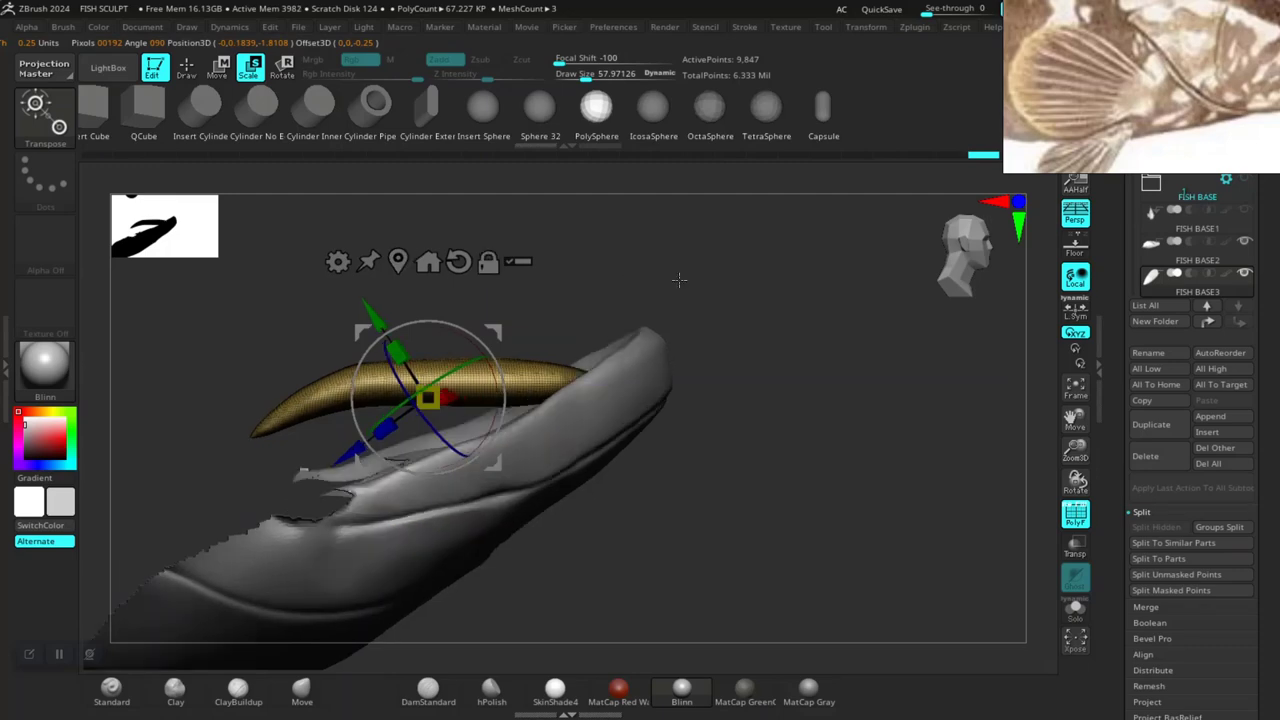
{"action": "left_click", "coordinate": [458, 261]}
{"action": "mouse_move", "coordinate": [530, 300]}
{"action": "left_mouse_down"}
{"action": "mouse_move", "coordinate": [704, 362]}
{"action": "mouse_move", "coordinate": [505, 377]}
{"action": "left_mouse_up"}
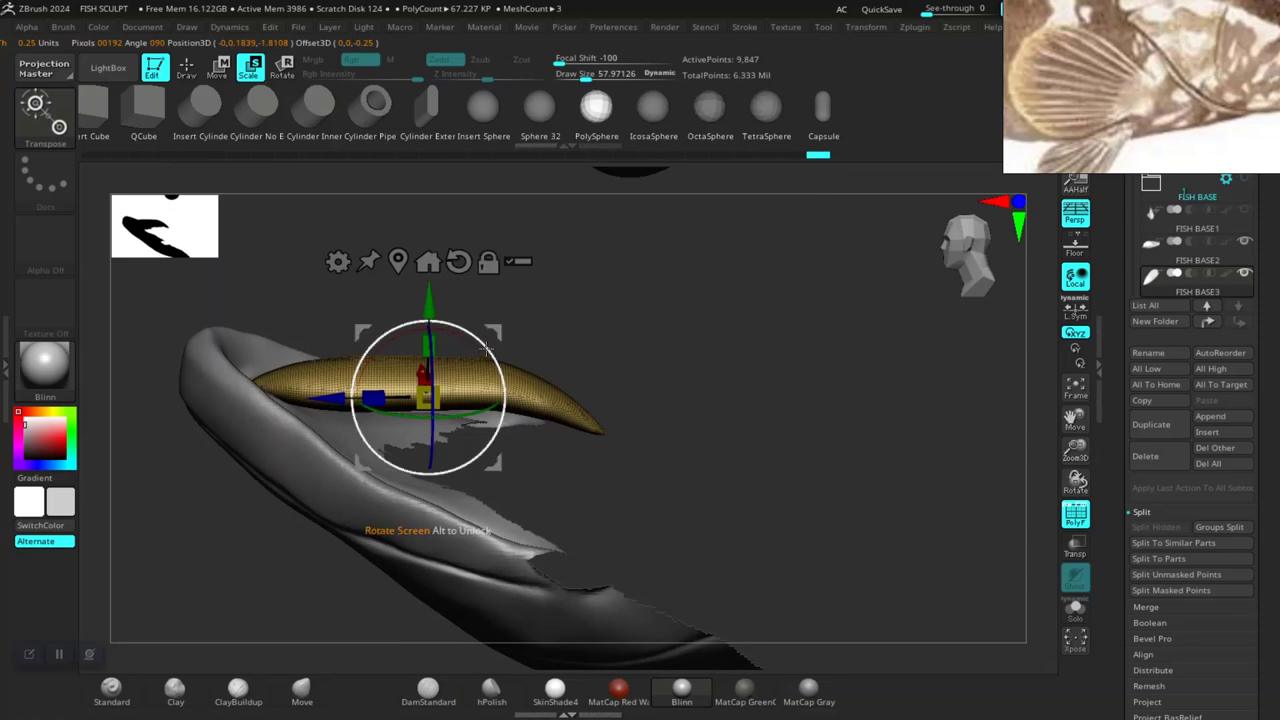
Tilt FISH BASE3 to a steep diagonal, shorten Z to about 0.84, reselect FISH BASE2.
{"action": "mouse_move", "coordinate": [489, 348]}
{"action": "left_mouse_down"}
{"action": "mouse_move", "coordinate": [500, 325]}
{"action": "mouse_move", "coordinate": [476, 349]}
{"action": "left_mouse_up"}
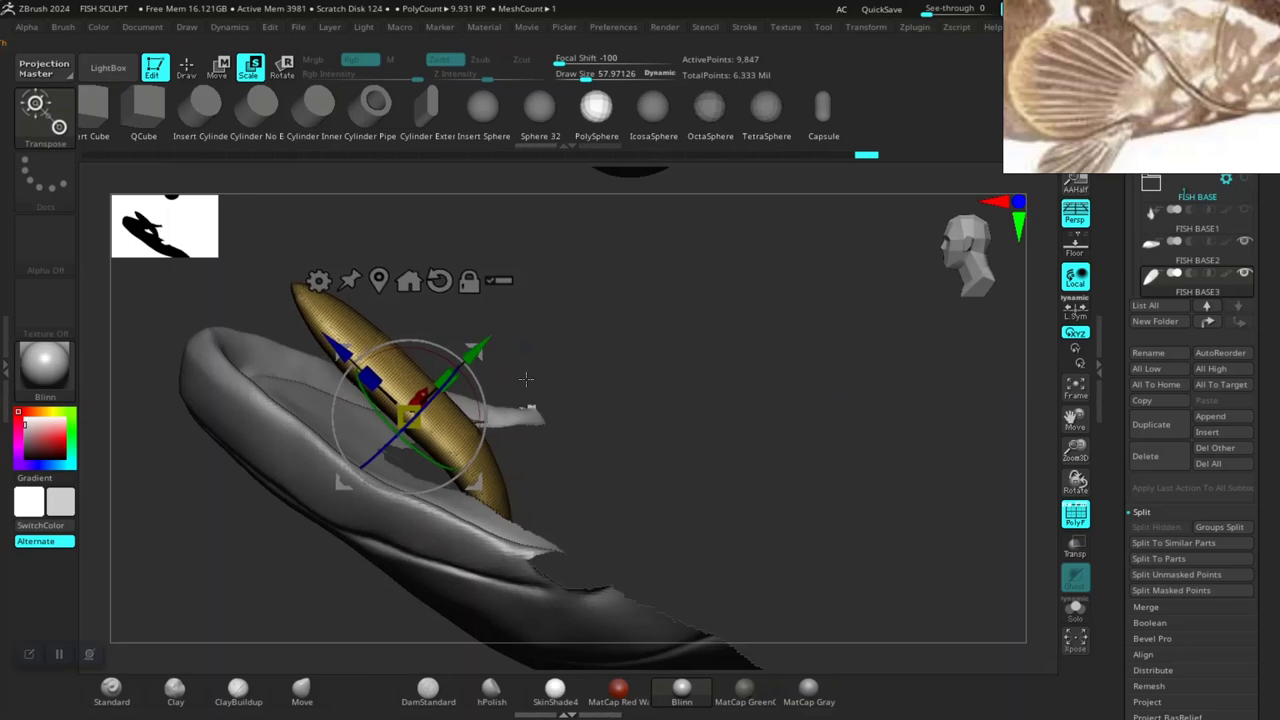
{"action": "left_click_drag", "start_coordinate": [370, 375], "coordinate": [380, 376]}
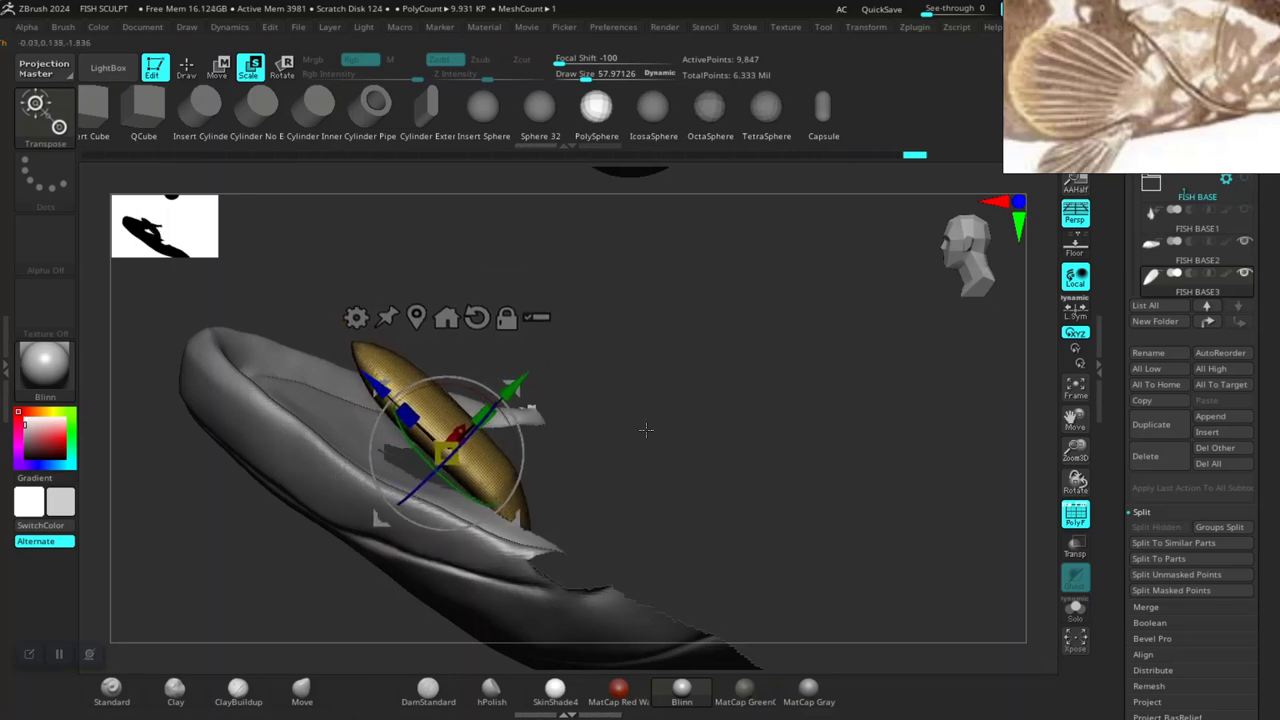
{"action": "mouse_move", "coordinate": [646, 430]}
{"action": "left_mouse_down"}
{"action": "mouse_move", "coordinate": [629, 549]}
{"action": "mouse_move", "coordinate": [712, 420]}
{"action": "mouse_move", "coordinate": [709, 374]}
{"action": "mouse_move", "coordinate": [760, 400]}
{"action": "mouse_move", "coordinate": [800, 371]}
{"action": "mouse_move", "coordinate": [795, 453]}
{"action": "mouse_move", "coordinate": [520, 480]}
{"action": "left_mouse_up"}
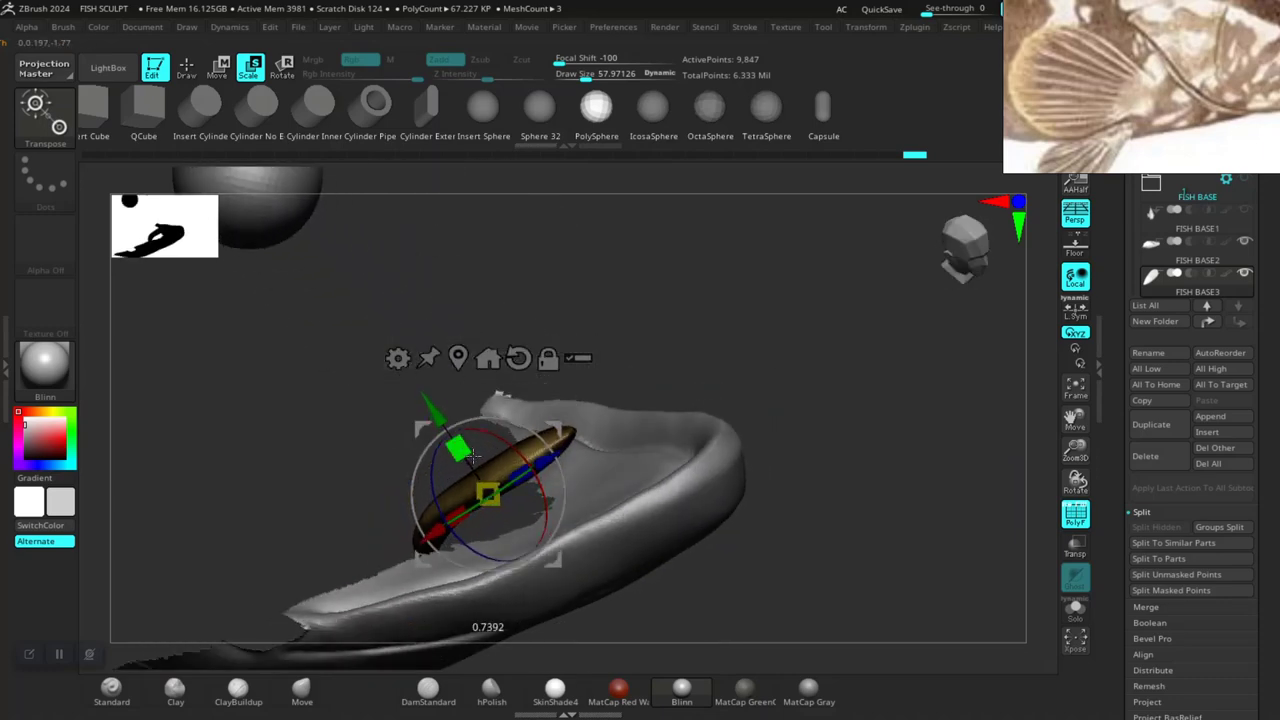
{"action": "mouse_move", "coordinate": [618, 353]}
{"action": "left_mouse_down"}
{"action": "mouse_move", "coordinate": [806, 329]}
{"action": "mouse_move", "coordinate": [888, 358]}
{"action": "left_mouse_up"}
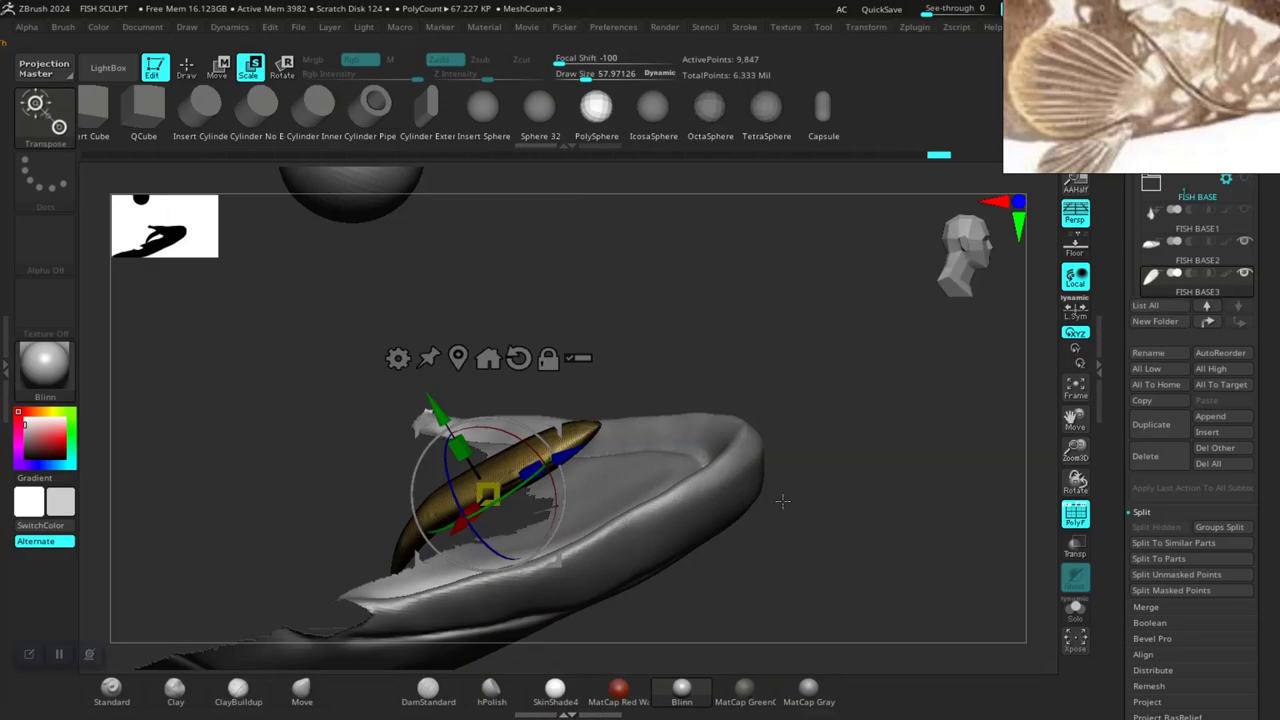
{"action": "left_click", "coordinate": [707, 482], "text": "alt"}
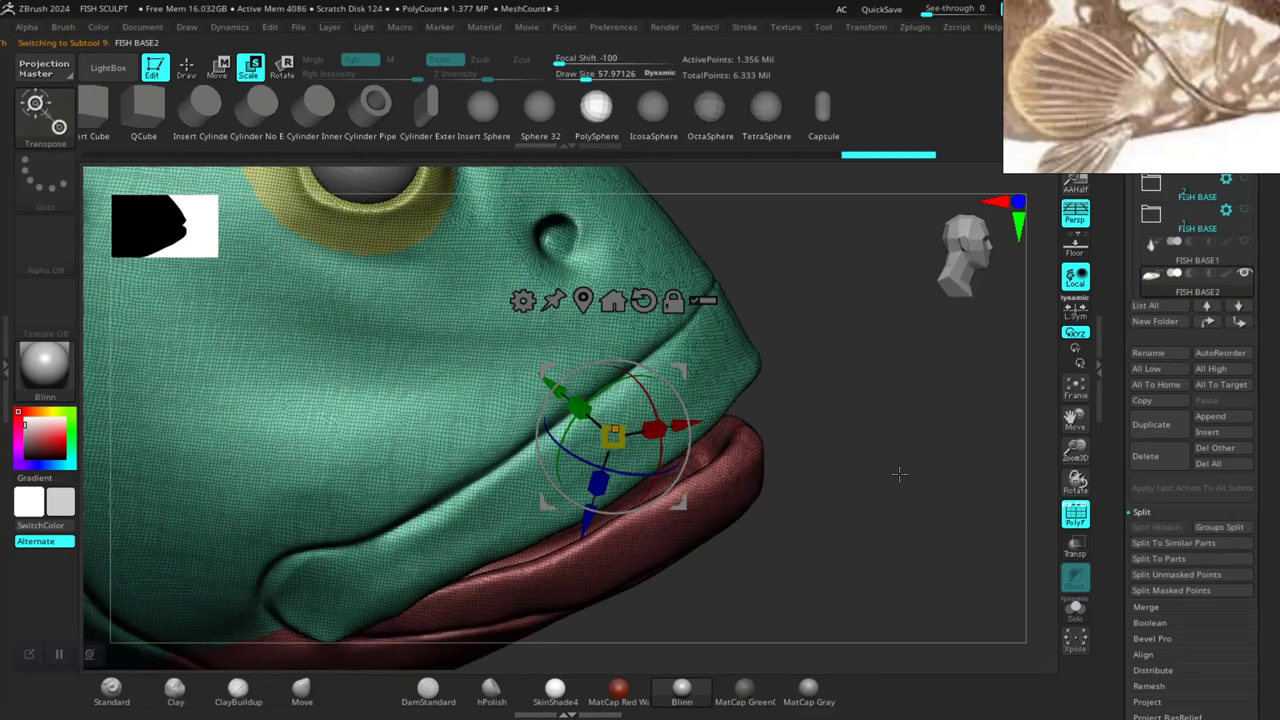
Turn on Transp so the ghosted inner mouth piece shows through the head.
{"action": "mouse_move", "coordinate": [895, 404]}
{"action": "left_mouse_down"}
{"action": "mouse_move", "coordinate": [860, 420]}
{"action": "mouse_move", "coordinate": [840, 486]}
{"action": "mouse_move", "coordinate": [880, 455]}
{"action": "mouse_move", "coordinate": [846, 491]}
{"action": "mouse_move", "coordinate": [883, 433]}
{"action": "mouse_move", "coordinate": [744, 399]}
{"action": "left_mouse_up"}
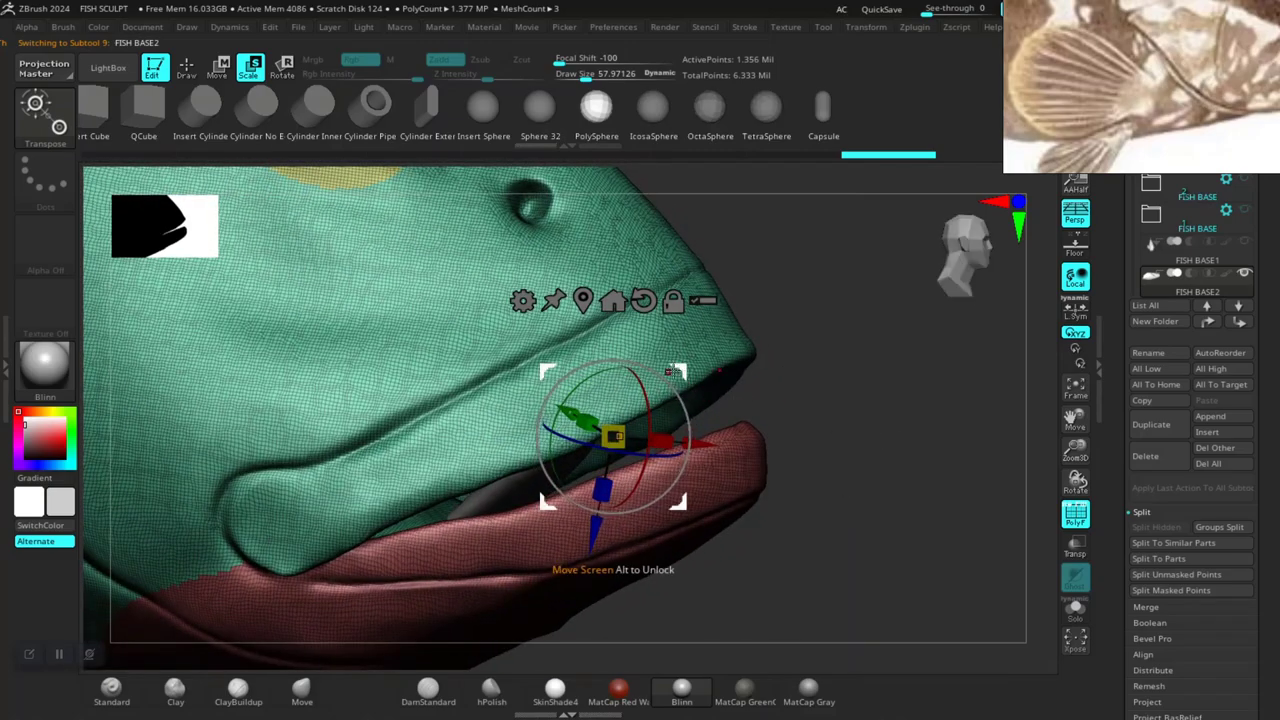
{"action": "mouse_move", "coordinate": [778, 414]}
{"action": "left_mouse_down"}
{"action": "mouse_move", "coordinate": [898, 491]}
{"action": "mouse_move", "coordinate": [885, 490]}
{"action": "left_mouse_up"}
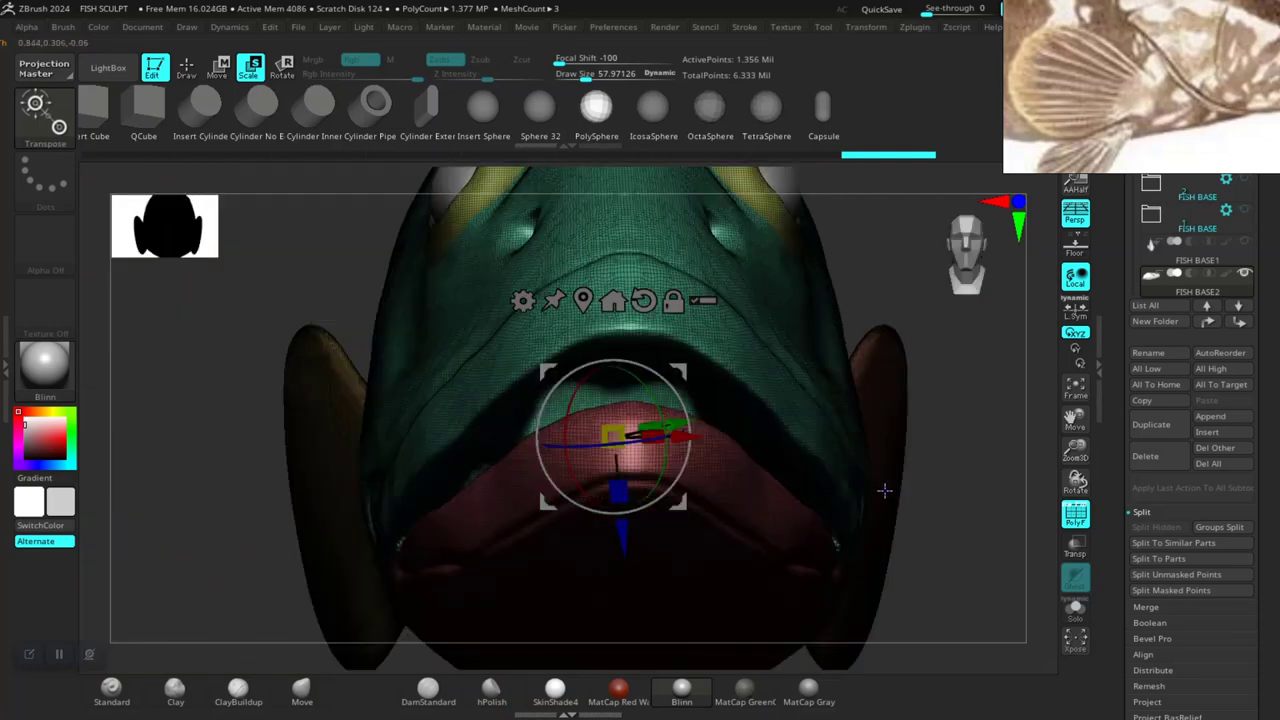
{"action": "left_click_drag", "start_coordinate": [954, 463], "coordinate": [1063, 542]}
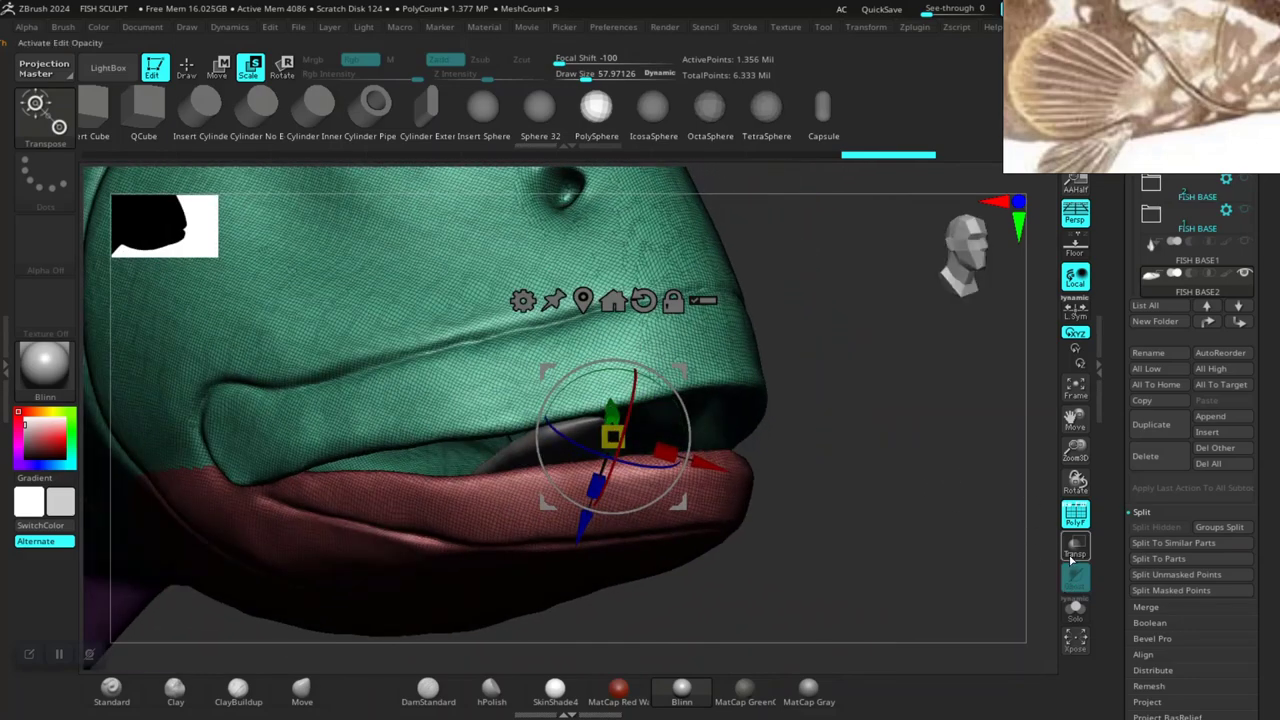
{"action": "left_click", "coordinate": [1075, 548]}
{"action": "mouse_move", "coordinate": [876, 532]}
{"action": "left_mouse_down"}
{"action": "mouse_move", "coordinate": [846, 477]}
{"action": "mouse_move", "coordinate": [829, 571]}
{"action": "mouse_move", "coordinate": [956, 481]}
{"action": "left_mouse_up"}
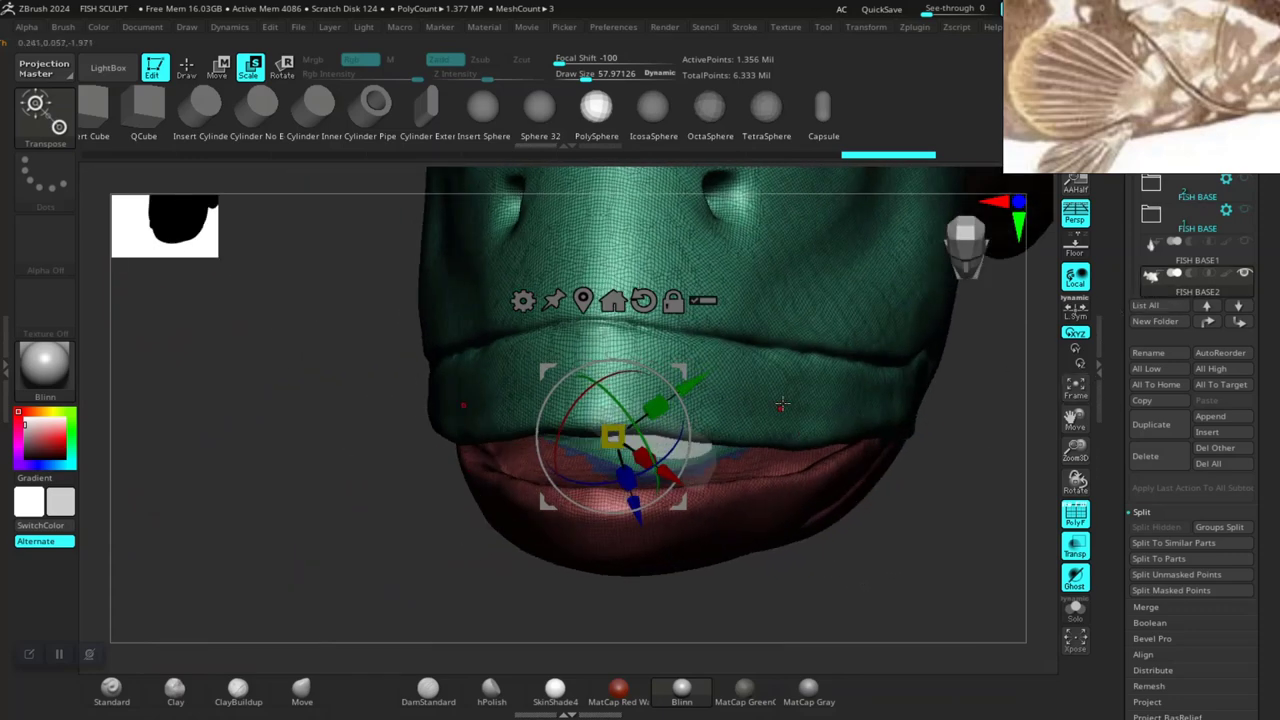
Hide the red lip group, turn Transp off, and select FISH BASE3 for scaling.
{"action": "key", "text": "q"}
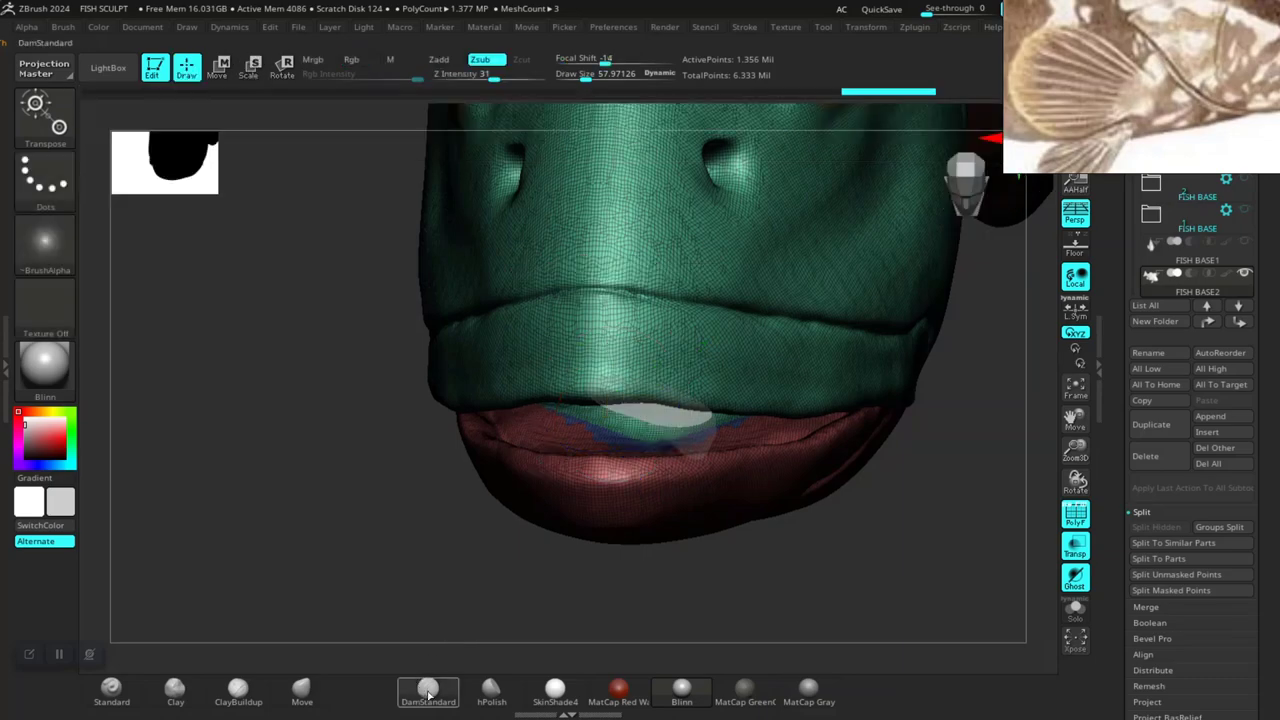
{"action": "left_click_drag", "start_coordinate": [400, 608], "coordinate": [506, 507]}
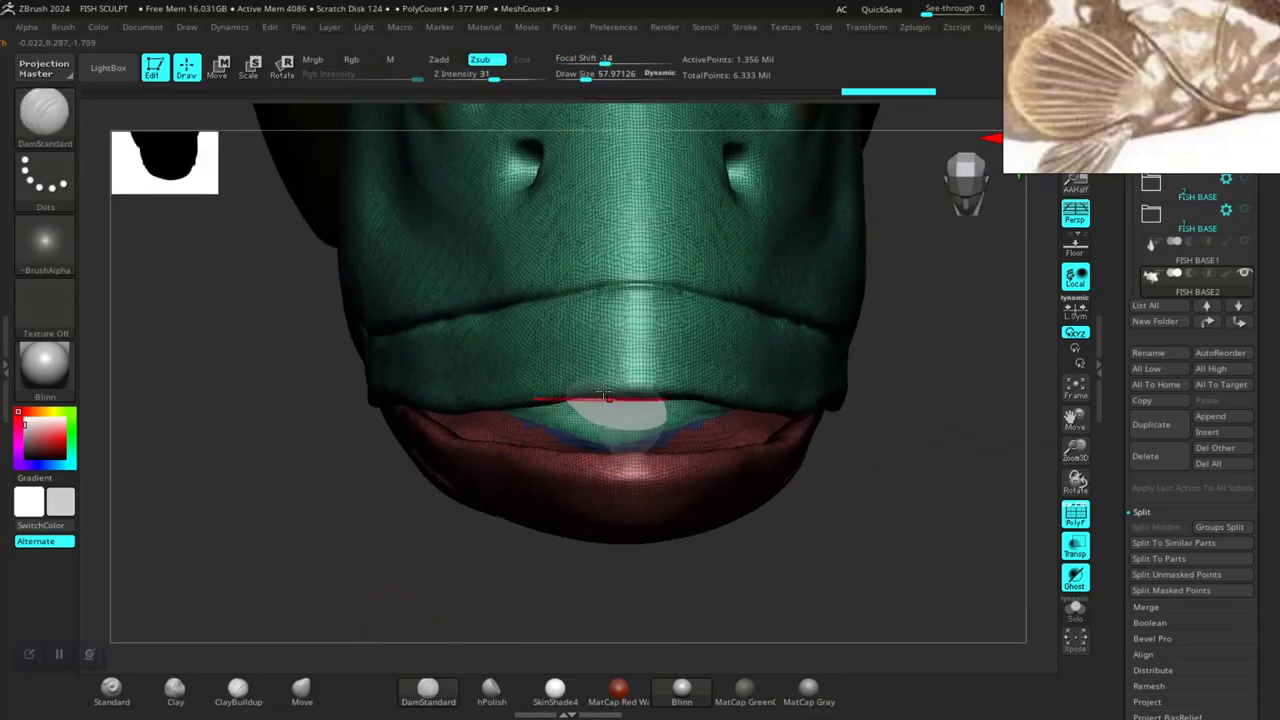
{"action": "left_click", "coordinate": [621, 342], "text": "ctrl+shift"}
{"action": "mouse_move", "coordinate": [740, 450]}
{"action": "left_mouse_down"}
{"action": "mouse_move", "coordinate": [740, 493]}
{"action": "mouse_move", "coordinate": [763, 449]}
{"action": "mouse_move", "coordinate": [710, 571]}
{"action": "left_mouse_up"}
{"action": "left_click", "coordinate": [1070, 550]}
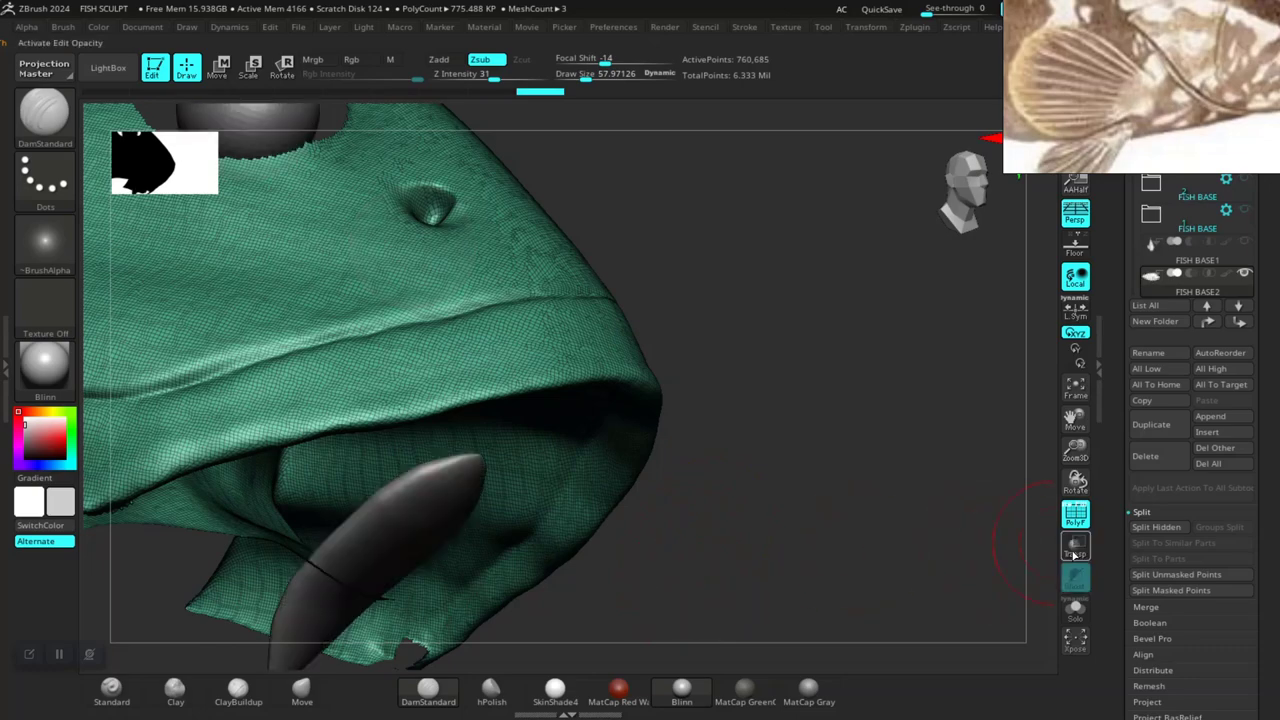
{"action": "mouse_move", "coordinate": [906, 569]}
{"action": "left_mouse_down"}
{"action": "mouse_move", "coordinate": [770, 550]}
{"action": "mouse_move", "coordinate": [759, 583]}
{"action": "mouse_move", "coordinate": [960, 528]}
{"action": "mouse_move", "coordinate": [851, 434]}
{"action": "mouse_move", "coordinate": [823, 491]}
{"action": "mouse_move", "coordinate": [922, 510]}
{"action": "mouse_move", "coordinate": [923, 360]}
{"action": "mouse_move", "coordinate": [923, 374]}
{"action": "mouse_move", "coordinate": [852, 388]}
{"action": "left_mouse_up"}
{"action": "left_click", "coordinate": [521, 437], "text": "alt"}
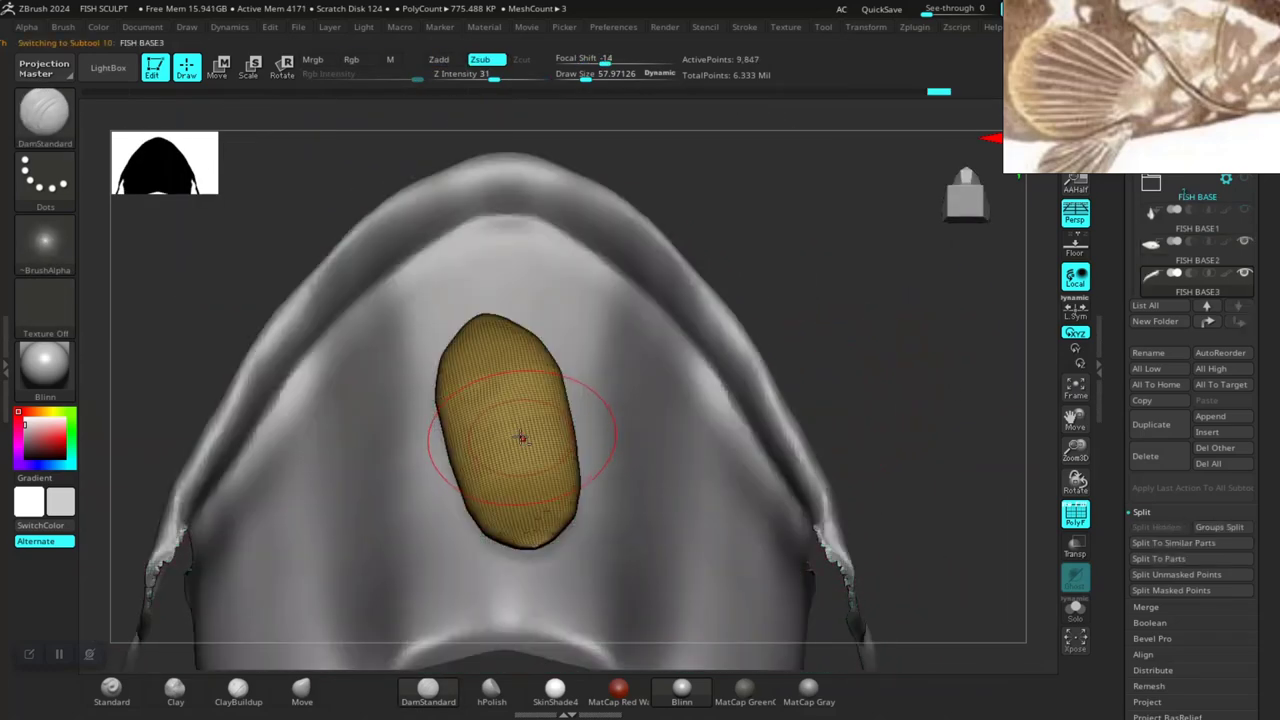
{"action": "key", "text": "e"}
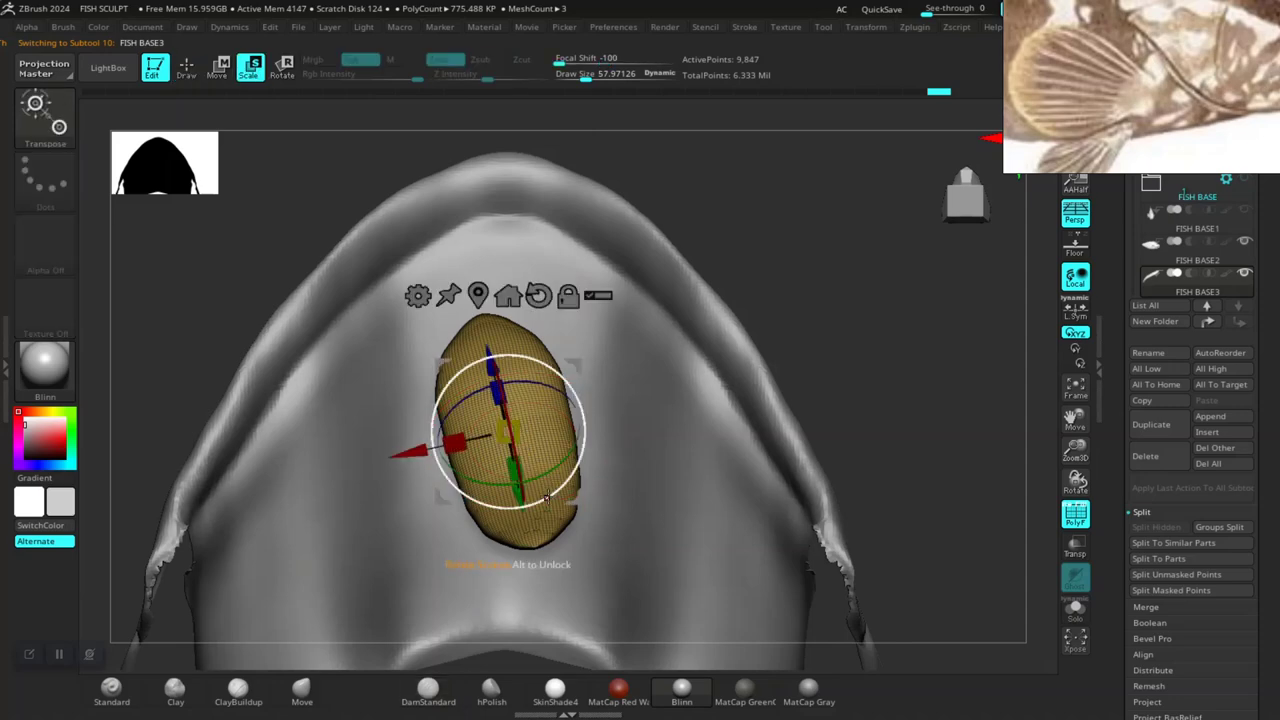
Rotate the oval FISH BASE3 piece and slide it sideways into place in the jaw.
{"action": "mouse_move", "coordinate": [862, 380]}
{"action": "left_mouse_down"}
{"action": "mouse_move", "coordinate": [911, 451]}
{"action": "mouse_move", "coordinate": [704, 443]}
{"action": "left_mouse_up"}
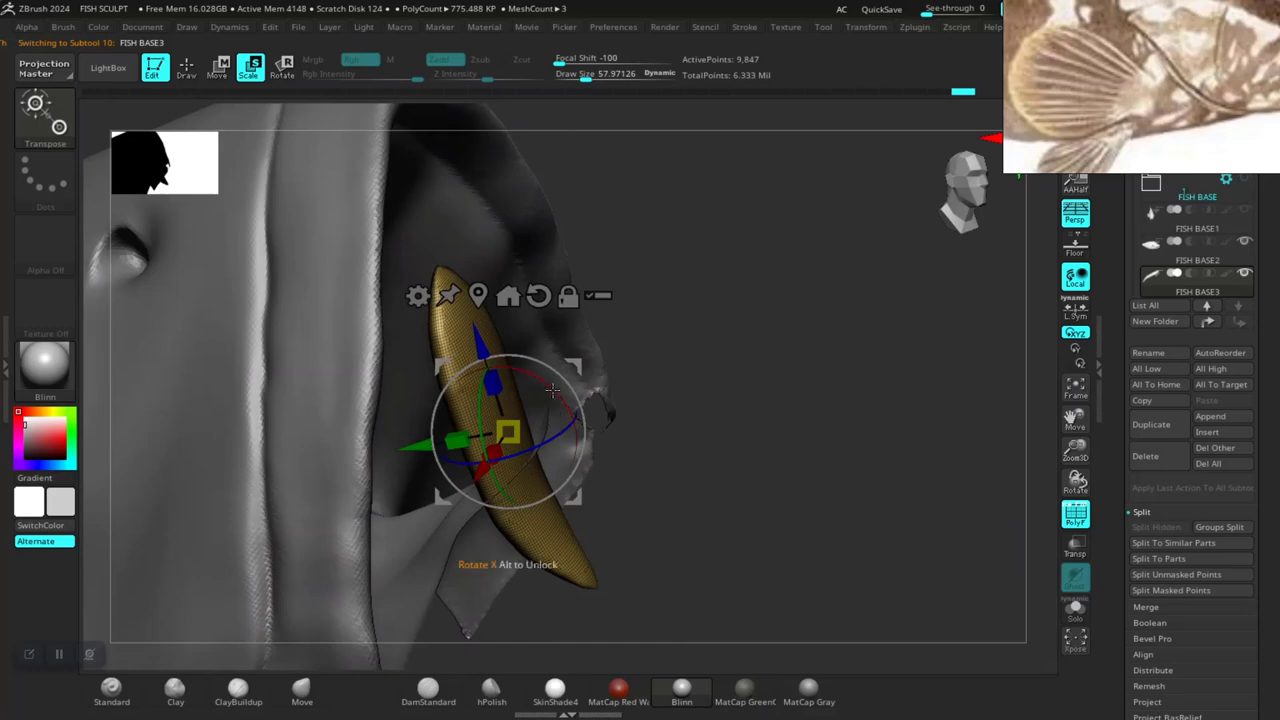
{"action": "left_click_drag", "start_coordinate": [552, 391], "coordinate": [562, 400]}
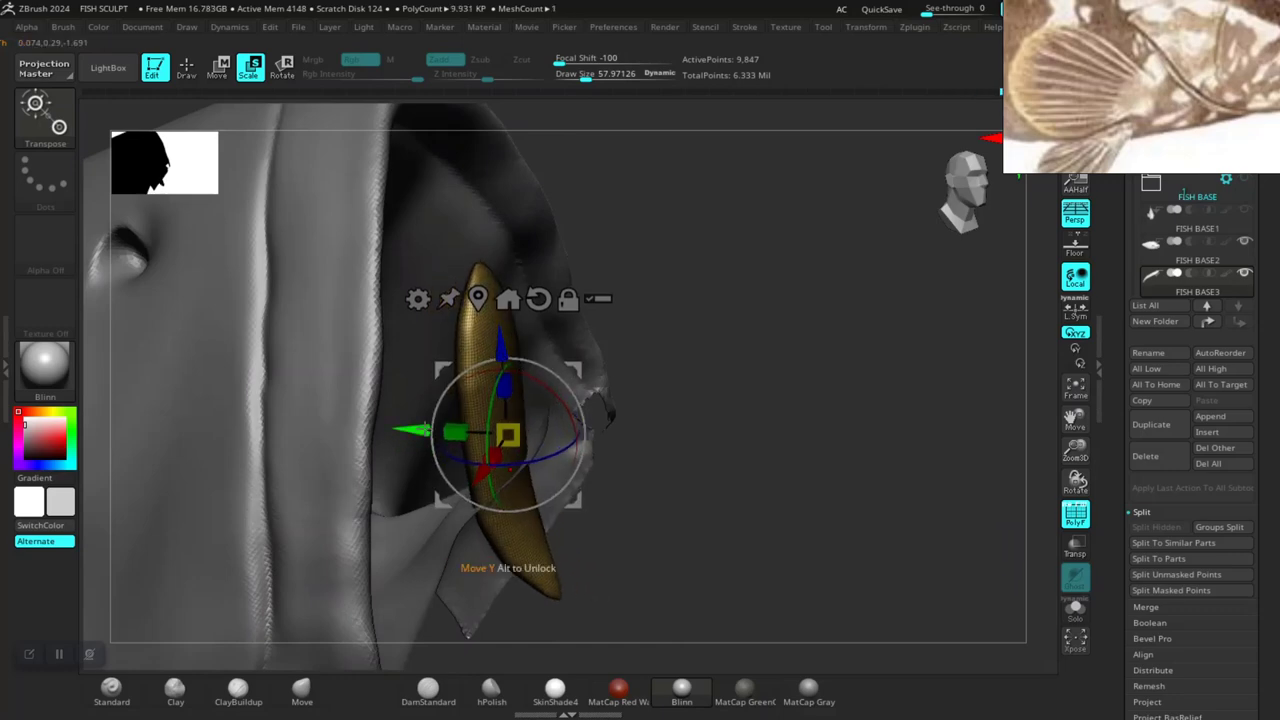
{"action": "left_click_drag", "start_coordinate": [412, 430], "coordinate": [310, 426]}
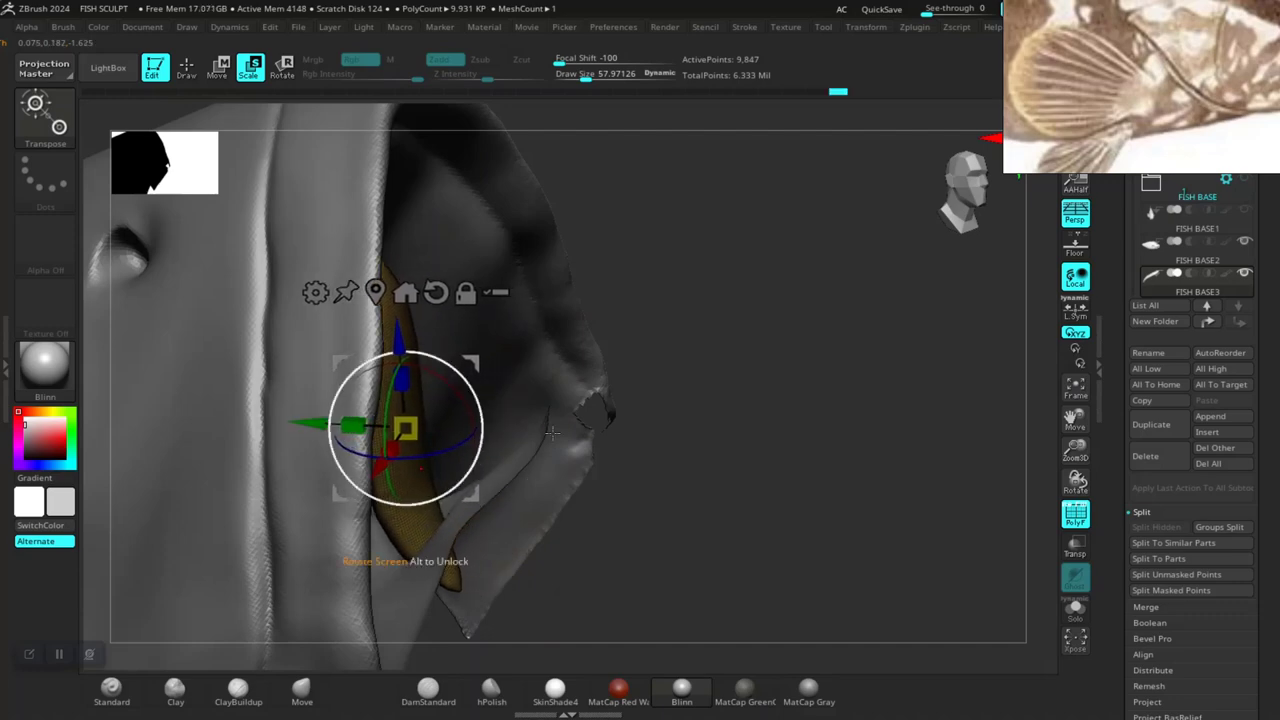
Check the oval's placement around the mouth, then make FISH BASE2 active.
{"action": "mouse_move", "coordinate": [552, 432]}
{"action": "left_mouse_down"}
{"action": "mouse_move", "coordinate": [686, 423]}
{"action": "mouse_move", "coordinate": [774, 466]}
{"action": "mouse_move", "coordinate": [727, 527]}
{"action": "left_mouse_up"}
{"action": "left_click_drag", "start_coordinate": [765, 508], "coordinate": [447, 437]}
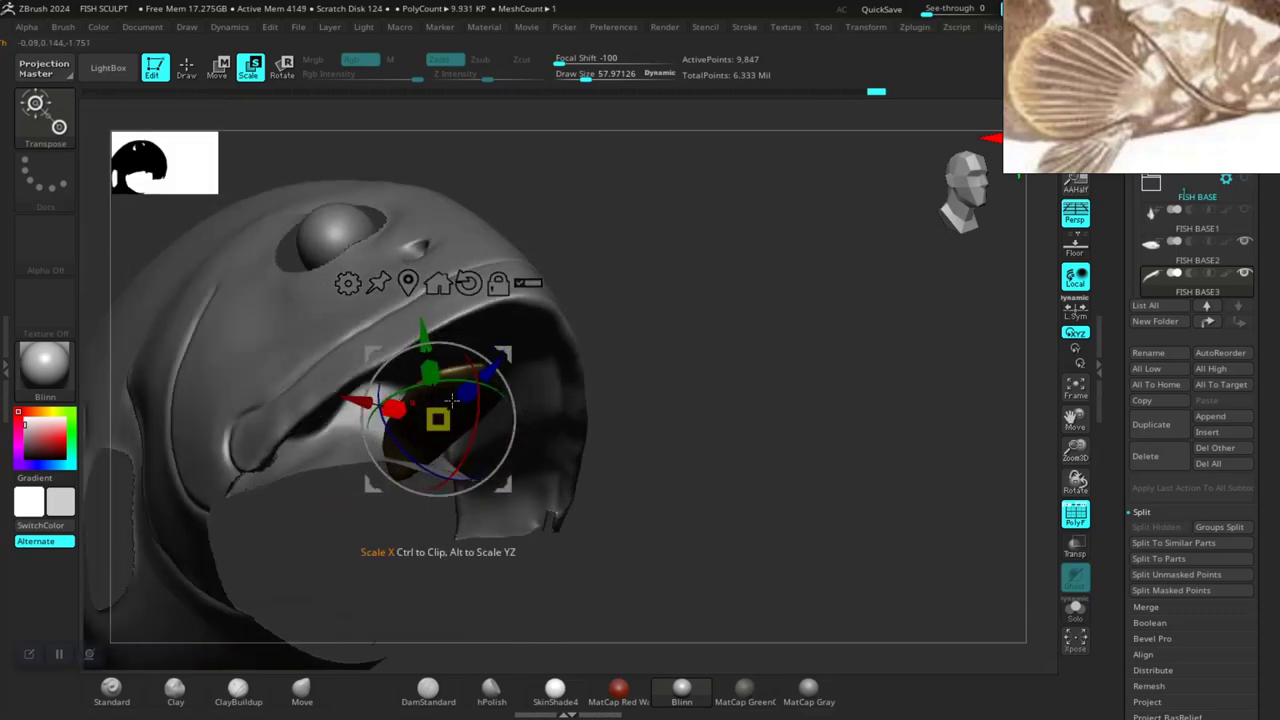
{"action": "left_click_drag", "start_coordinate": [452, 400], "coordinate": [650, 428]}
{"action": "mouse_move", "coordinate": [435, 637]}
{"action": "left_mouse_down"}
{"action": "mouse_move", "coordinate": [678, 542]}
{"action": "mouse_move", "coordinate": [685, 466]}
{"action": "mouse_move", "coordinate": [682, 540]}
{"action": "mouse_move", "coordinate": [968, 492]}
{"action": "left_mouse_up"}
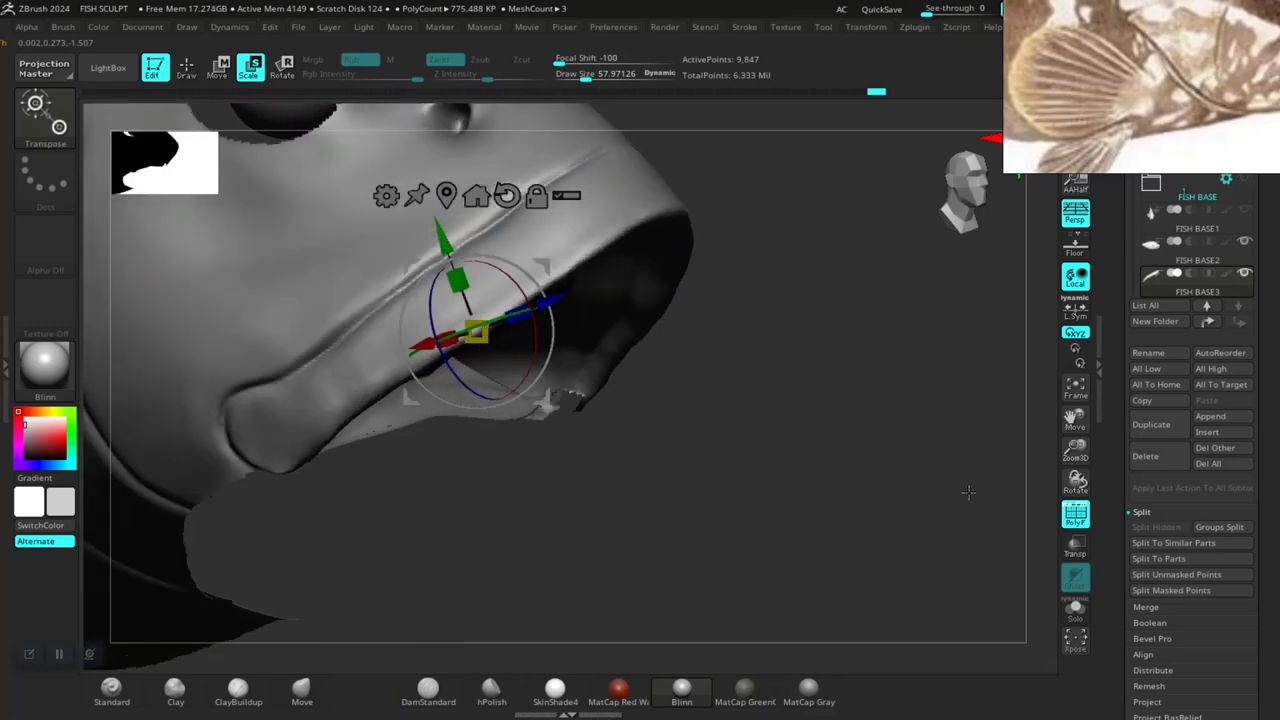
{"action": "left_click", "coordinate": [629, 234]}
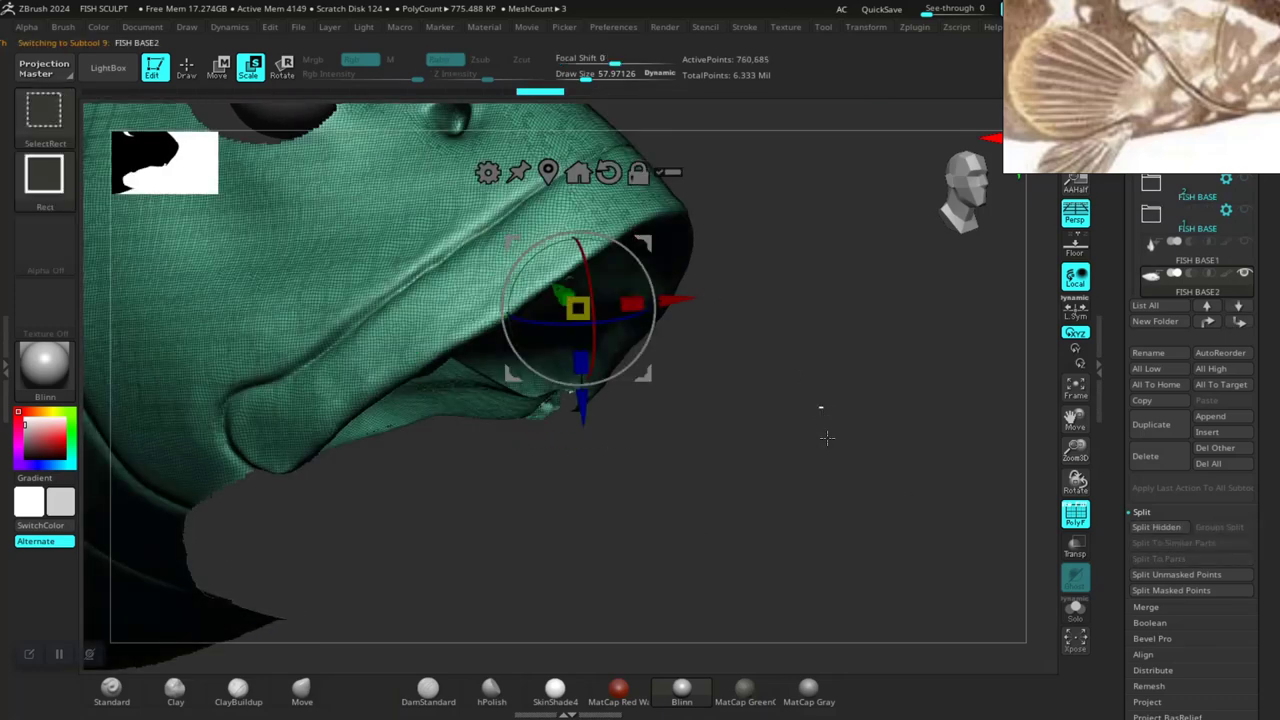
Isolate the jaw polygroup and orbit around it to inspect it from below.
{"action": "mouse_move", "coordinate": [826, 437]}
{"action": "left_mouse_down"}
{"action": "mouse_move", "coordinate": [757, 543]}
{"action": "mouse_move", "coordinate": [771, 563]}
{"action": "mouse_move", "coordinate": [823, 503]}
{"action": "mouse_move", "coordinate": [829, 548]}
{"action": "mouse_move", "coordinate": [777, 508]}
{"action": "left_mouse_up"}
{"action": "key", "text": "q"}
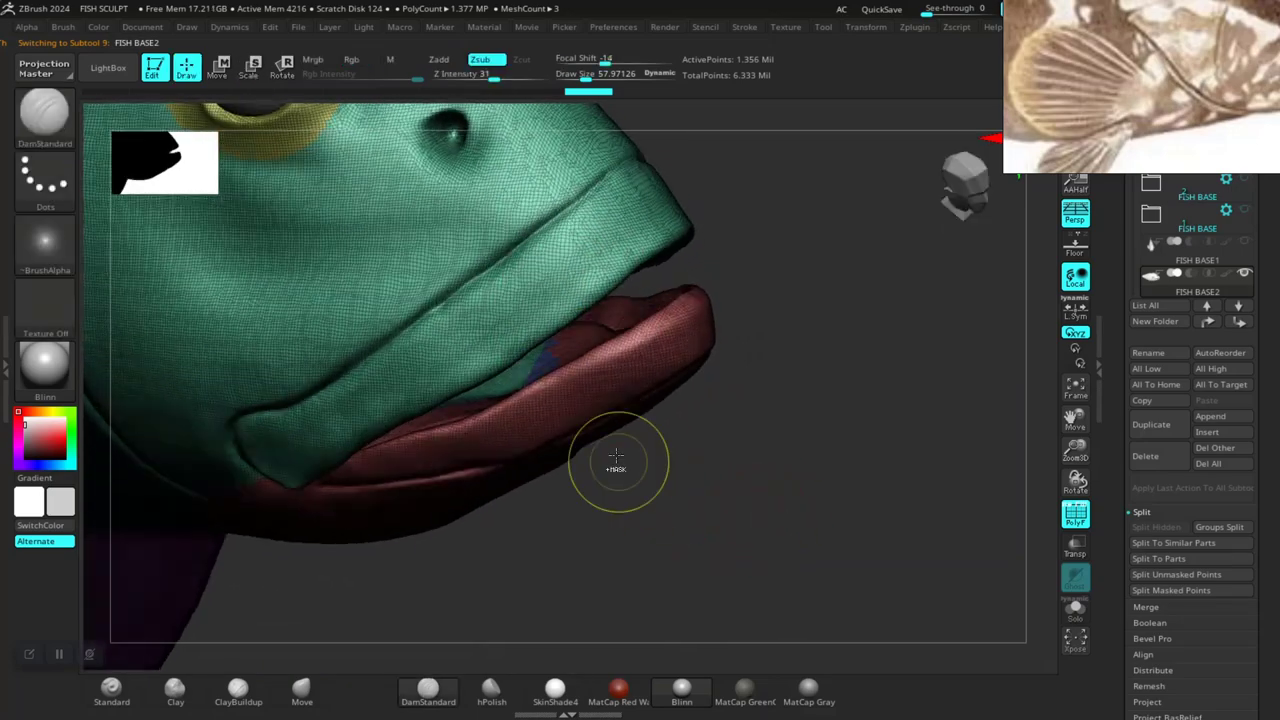
{"action": "left_click", "coordinate": [616, 456], "text": "ctrl+shift"}
{"action": "left_click", "coordinate": [592, 407], "text": "ctrl+shift"}
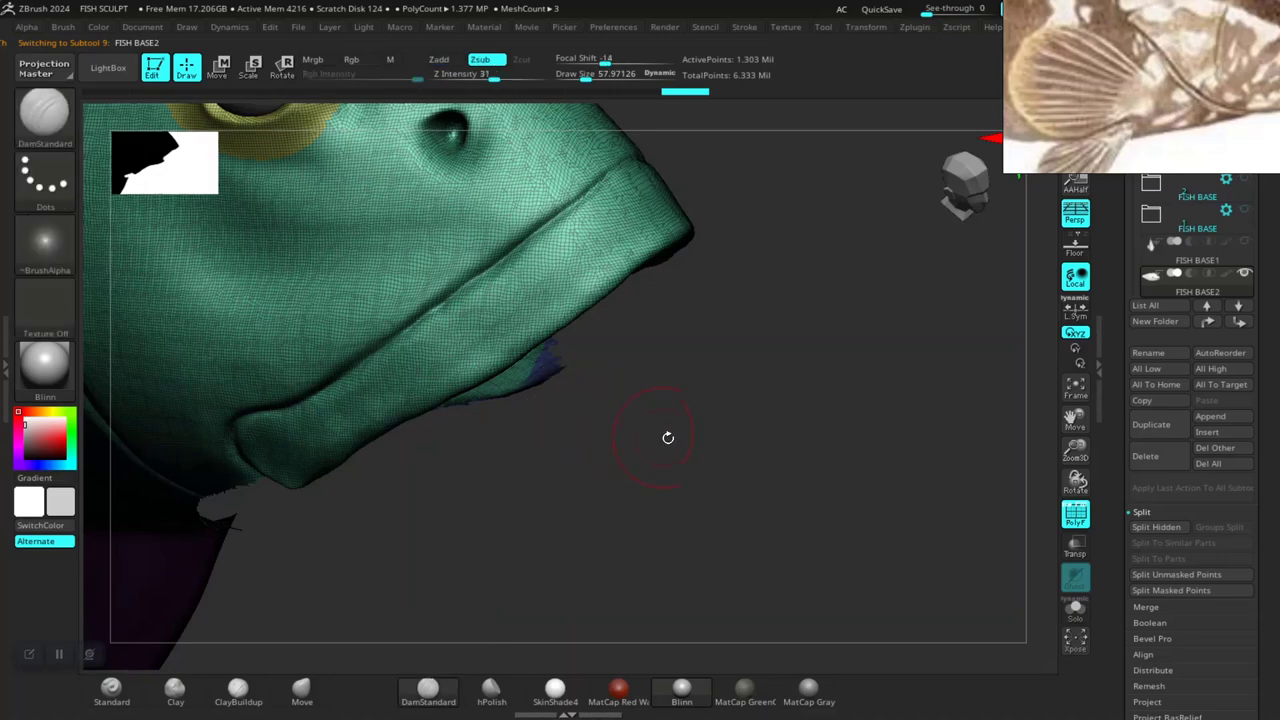
{"action": "mouse_move", "coordinate": [666, 437]}
{"action": "left_mouse_down"}
{"action": "mouse_move", "coordinate": [623, 457]}
{"action": "mouse_move", "coordinate": [651, 495]}
{"action": "mouse_move", "coordinate": [648, 434]}
{"action": "mouse_move", "coordinate": [671, 409]}
{"action": "mouse_move", "coordinate": [544, 420]}
{"action": "left_mouse_up"}
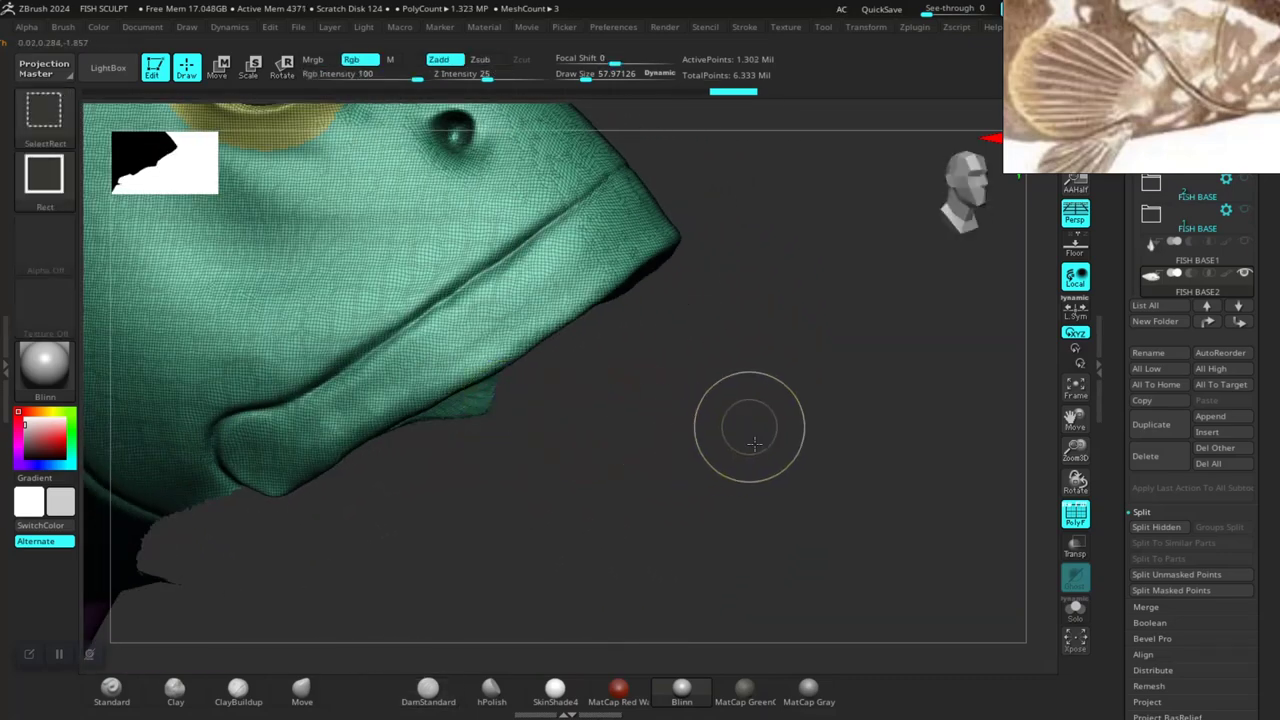
{"action": "left_click", "coordinate": [737, 423], "text": "ctrl+shift"}
{"action": "left_click_drag", "start_coordinate": [729, 466], "coordinate": [806, 498]}
Unhide the rest of the head and make FISH BASE3 the active subtool.
{"action": "key", "text": "ctrl"}
{"action": "left_click", "coordinate": [827, 468], "text": "ctrl+shift"}
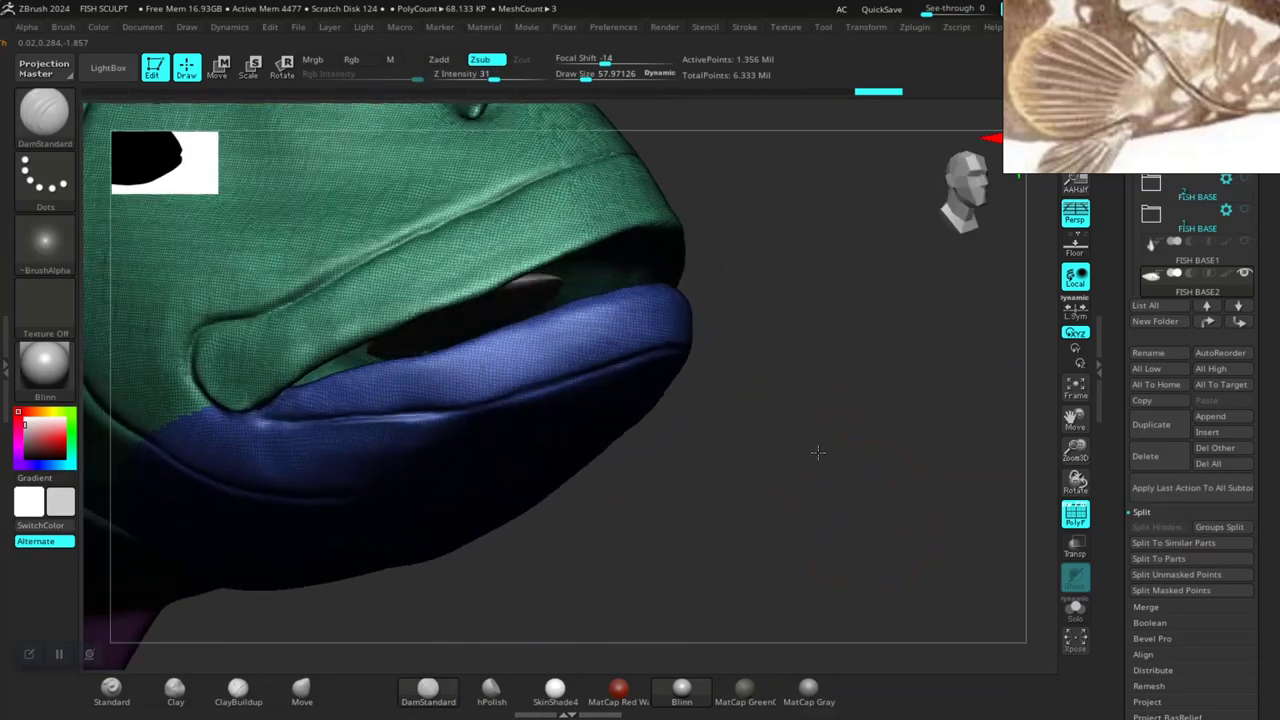
{"action": "mouse_move", "coordinate": [818, 453]}
{"action": "left_mouse_down"}
{"action": "mouse_move", "coordinate": [774, 549]}
{"action": "mouse_move", "coordinate": [781, 534]}
{"action": "left_mouse_up"}
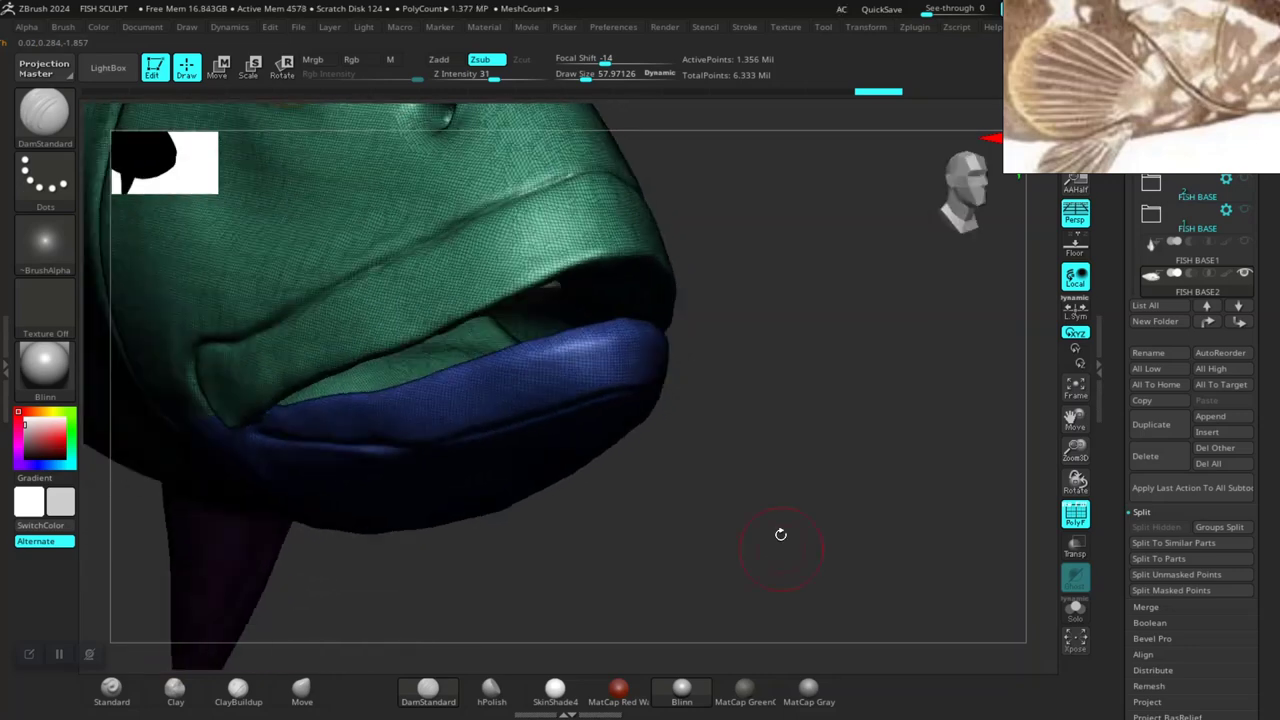
{"action": "left_click_drag", "start_coordinate": [727, 381], "coordinate": [548, 302]}
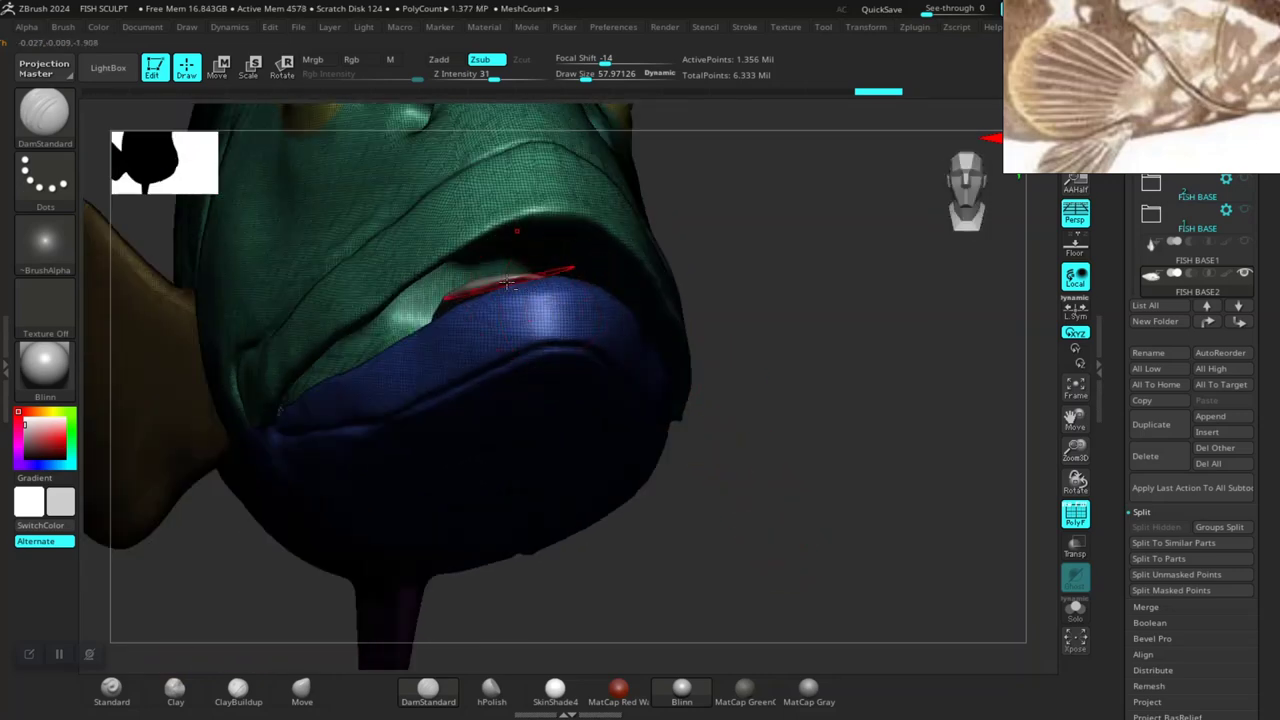
{"action": "left_click", "coordinate": [508, 284], "text": "alt"}
Show the FISH BASE3 lip piece alone with Solo and turn off PolyF.
{"action": "left_click_drag", "start_coordinate": [772, 421], "coordinate": [846, 453]}
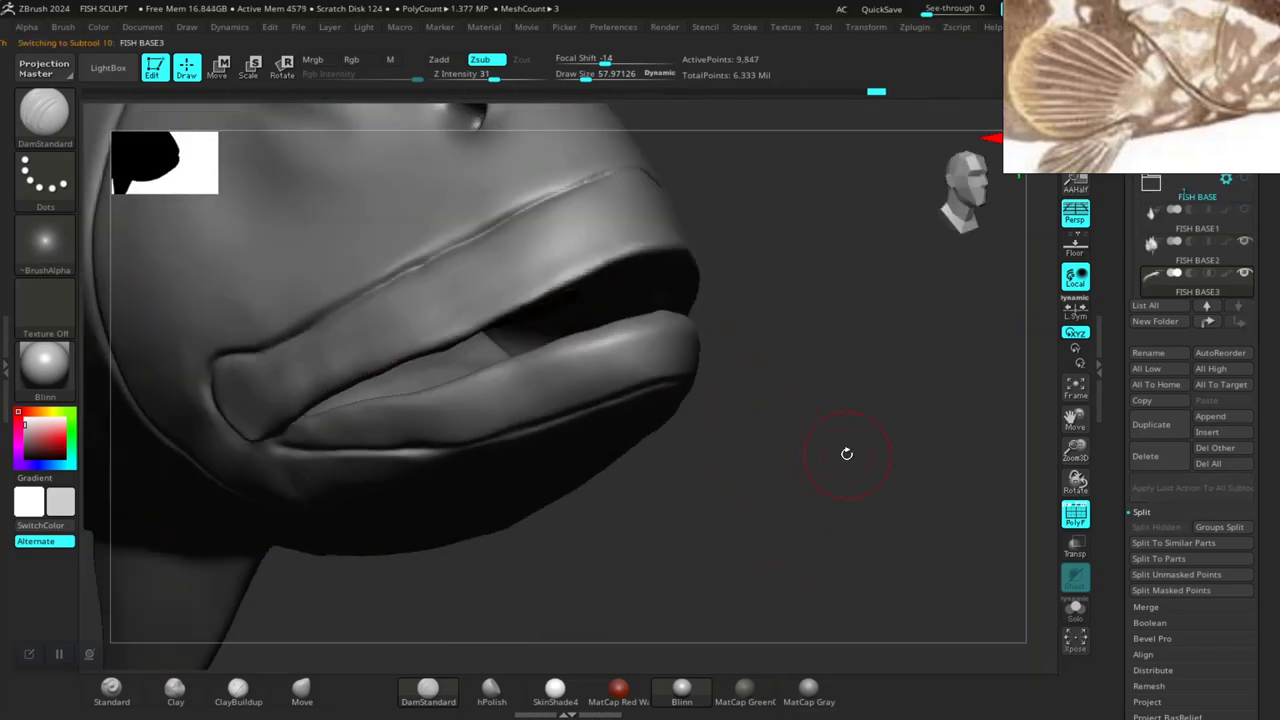
{"action": "left_click", "coordinate": [1074, 610]}
{"action": "left_click_drag", "start_coordinate": [903, 537], "coordinate": [862, 478]}
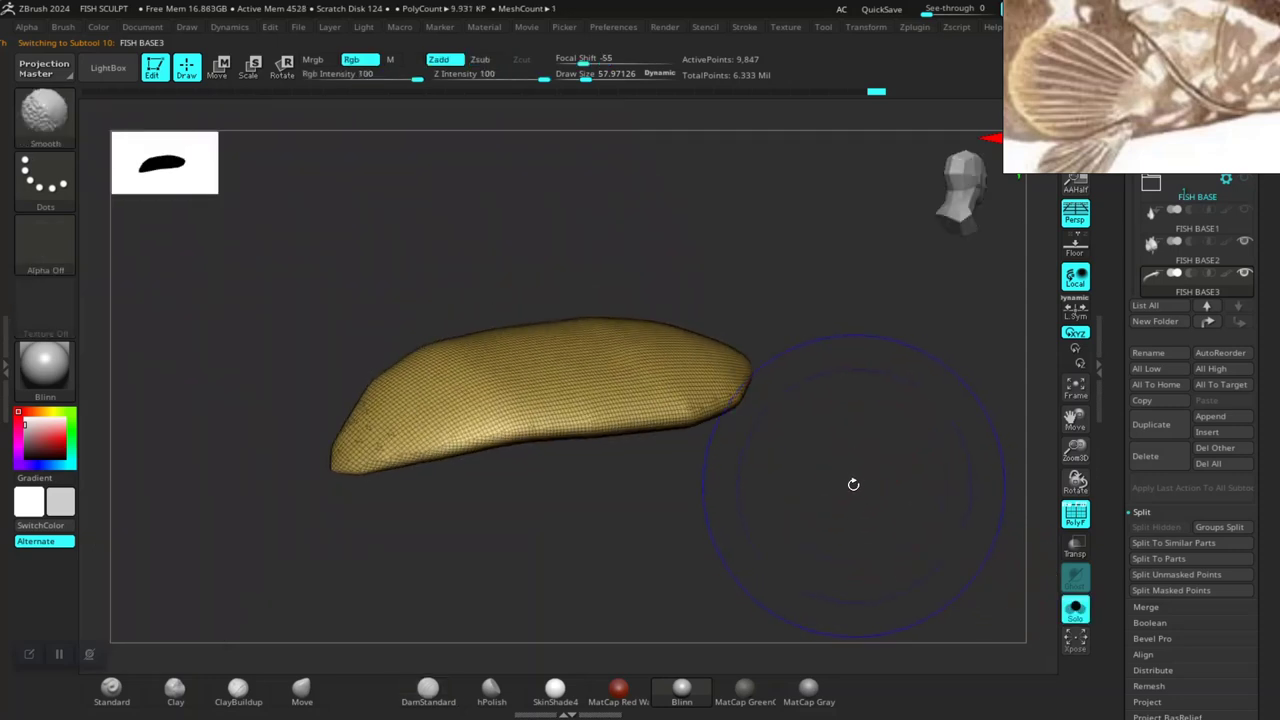
{"action": "key", "text": "shift+f"}
{"action": "key", "text": "b"}
{"action": "key", "text": "d"}
{"action": "key", "text": "s"}
Lower the Draw Size to about 19 and orbit the lip to a straight-on view.
{"action": "left_click_drag", "start_coordinate": [869, 491], "coordinate": [726, 457]}
{"action": "key", "text": "space"}
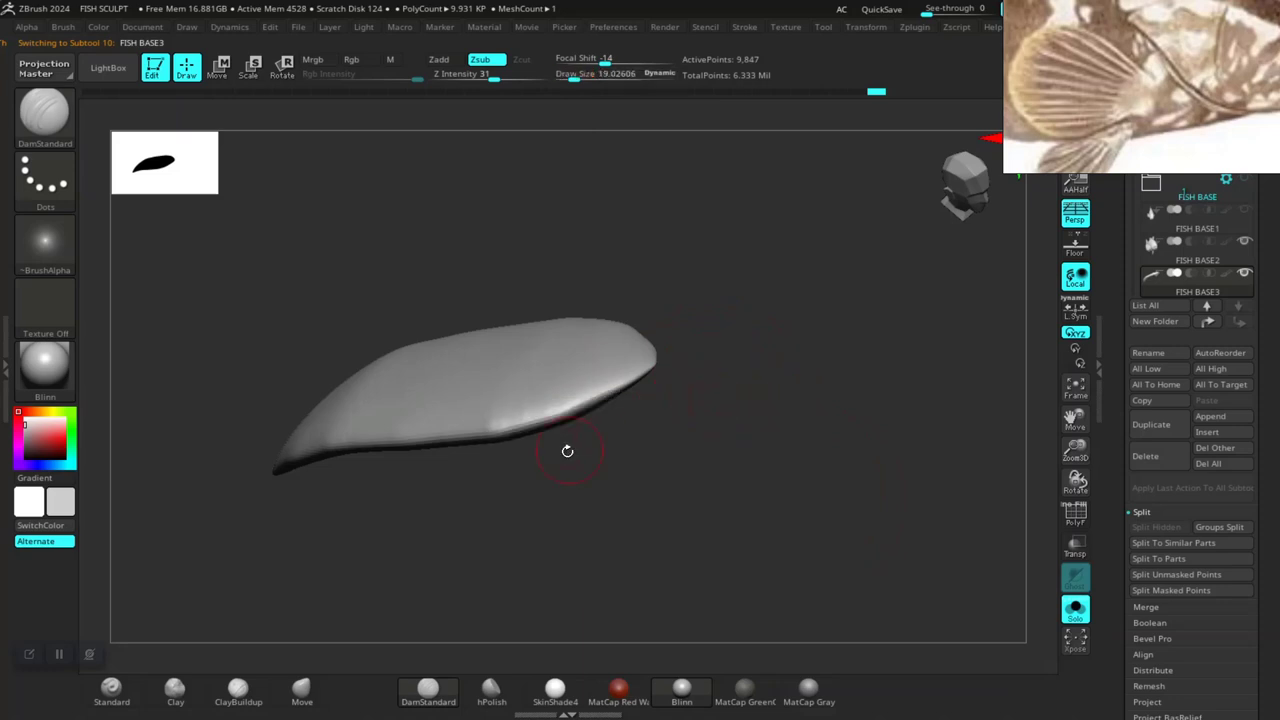
{"action": "left_click_drag", "start_coordinate": [652, 458], "coordinate": [578, 462], "text": "shift"}
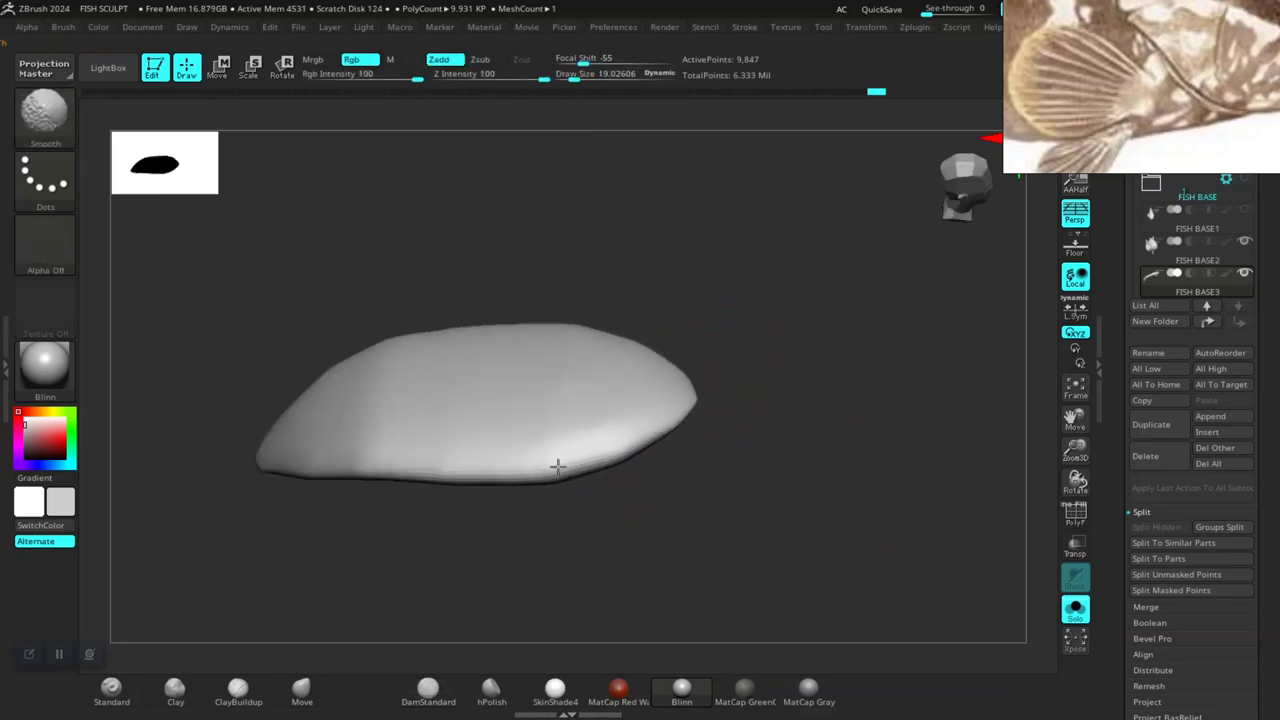
{"action": "left_click_drag", "start_coordinate": [818, 504], "coordinate": [553, 440]}
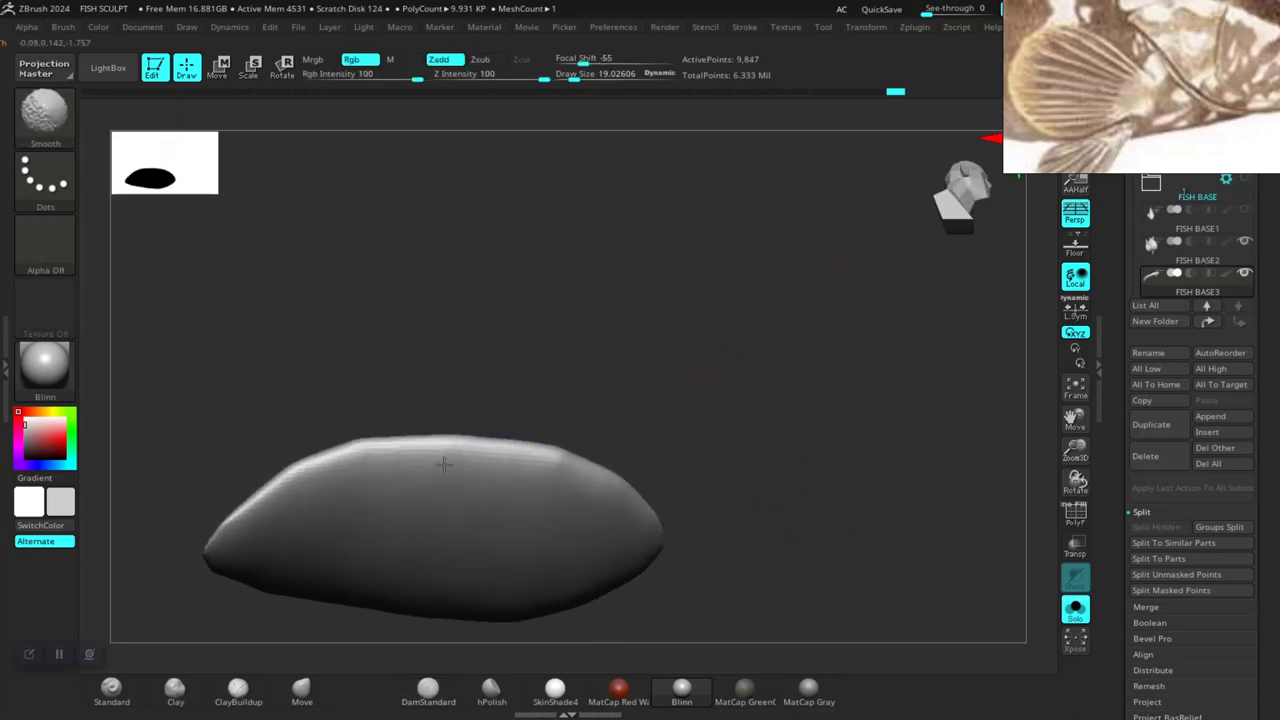
Turn Solo off, zoom out to the whole head, and Alt-select the FISH BASE2 head mesh.
{"action": "left_click", "coordinate": [1074, 615]}
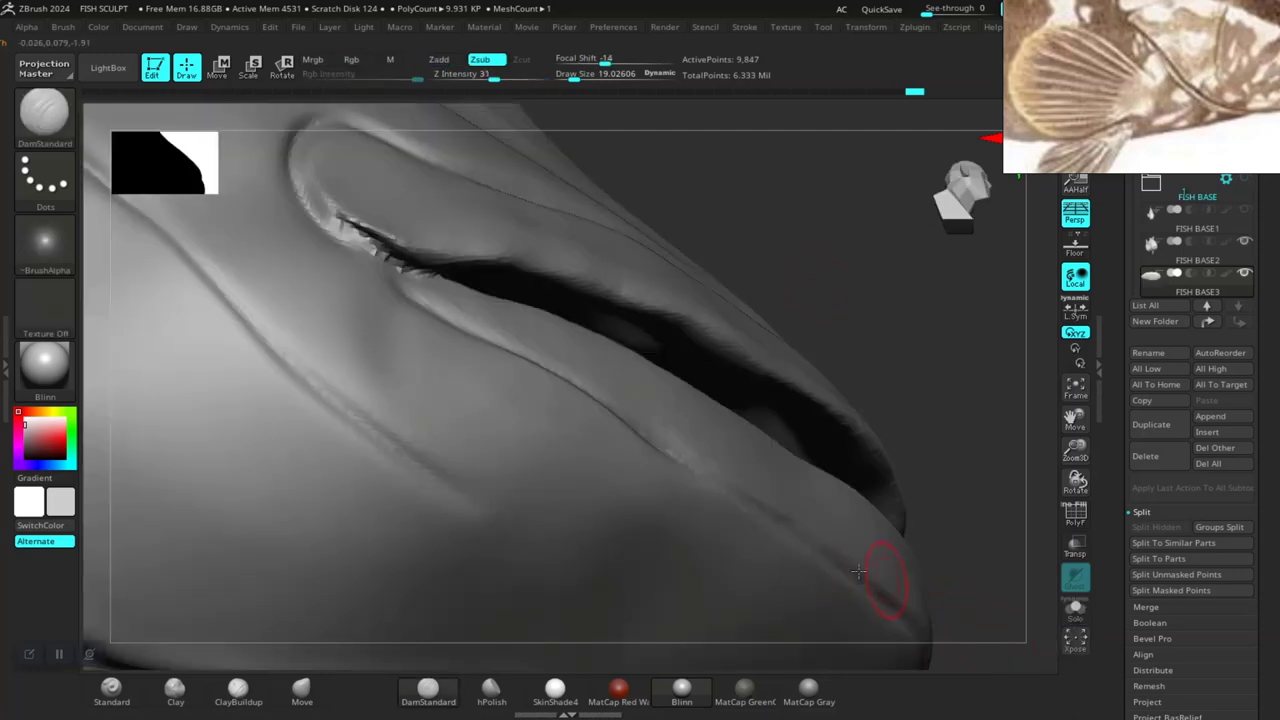
{"action": "mouse_move", "coordinate": [909, 385]}
{"action": "left_mouse_down"}
{"action": "mouse_move", "coordinate": [880, 330]}
{"action": "mouse_move", "coordinate": [843, 391]}
{"action": "left_mouse_up"}
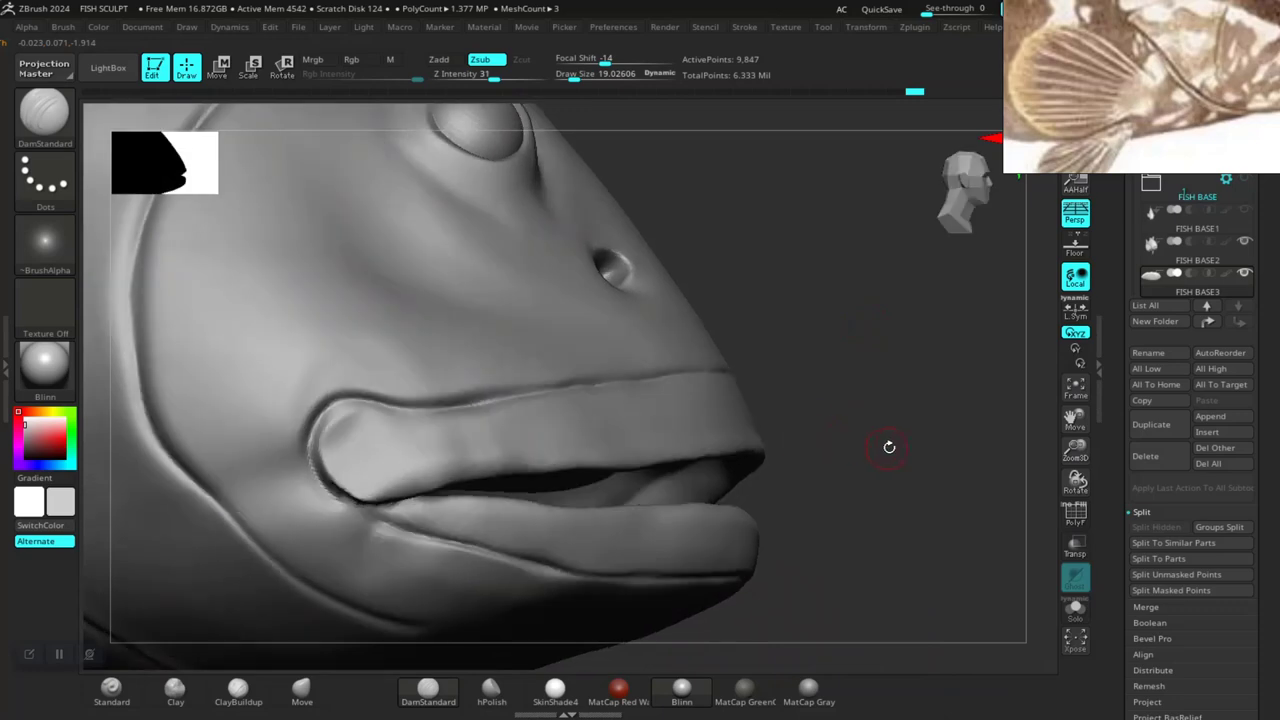
{"action": "mouse_move", "coordinate": [889, 449]}
{"action": "left_mouse_down", "text": "alt"}
{"action": "mouse_move", "coordinate": [918, 379]}
{"action": "mouse_move", "coordinate": [945, 360]}
{"action": "mouse_move", "coordinate": [931, 329]}
{"action": "mouse_move", "coordinate": [928, 380]}
{"action": "left_mouse_up", "text": "alt"}
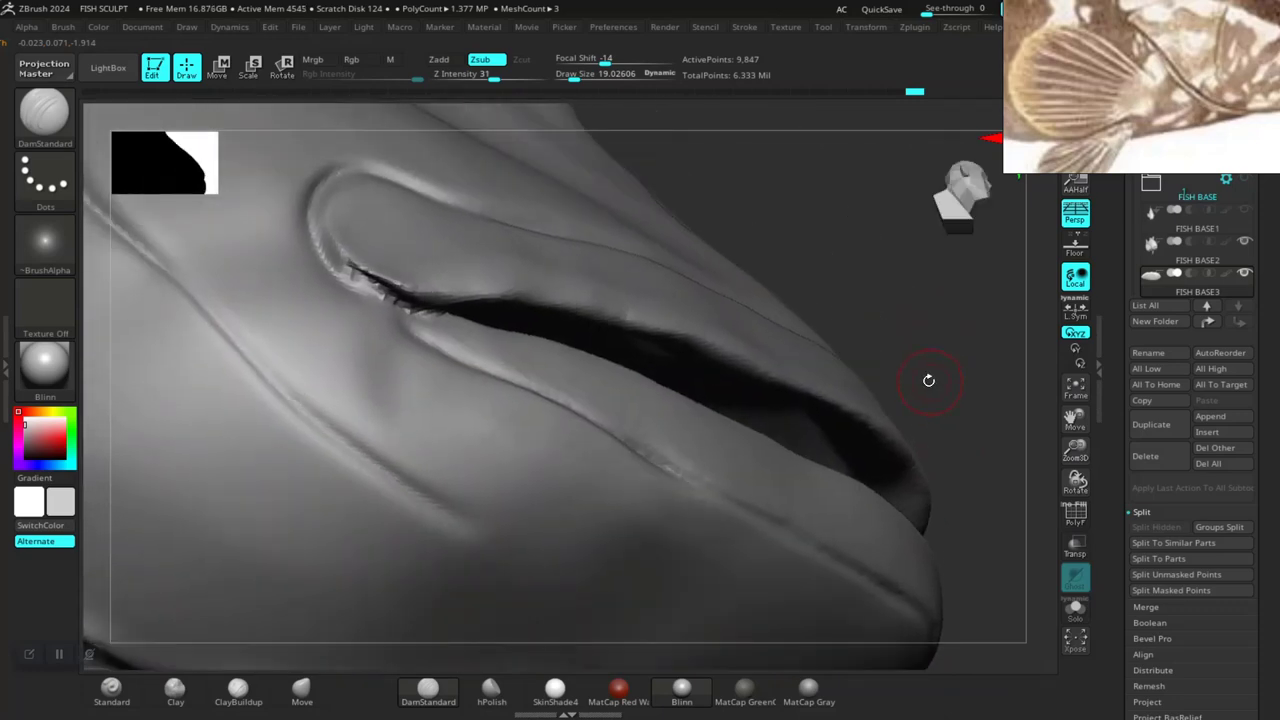
{"action": "left_click_drag", "start_coordinate": [852, 283], "coordinate": [791, 366]}
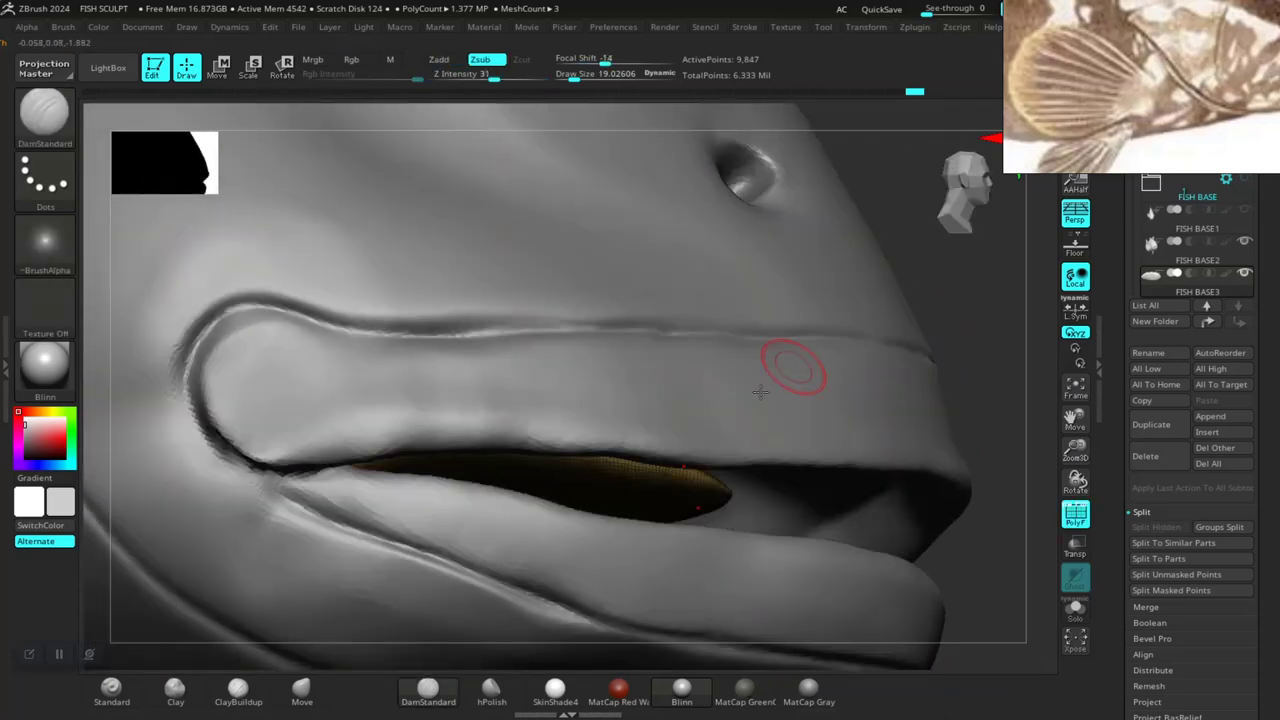
{"action": "left_click", "coordinate": [748, 385], "text": "alt"}
{"action": "mouse_move", "coordinate": [999, 342]}
{"action": "left_mouse_down"}
{"action": "mouse_move", "coordinate": [923, 308]}
{"action": "mouse_move", "coordinate": [880, 381]}
{"action": "mouse_move", "coordinate": [905, 442]}
{"action": "mouse_move", "coordinate": [960, 500]}
{"action": "mouse_move", "coordinate": [986, 457]}
{"action": "mouse_move", "coordinate": [924, 464]}
{"action": "left_mouse_up"}
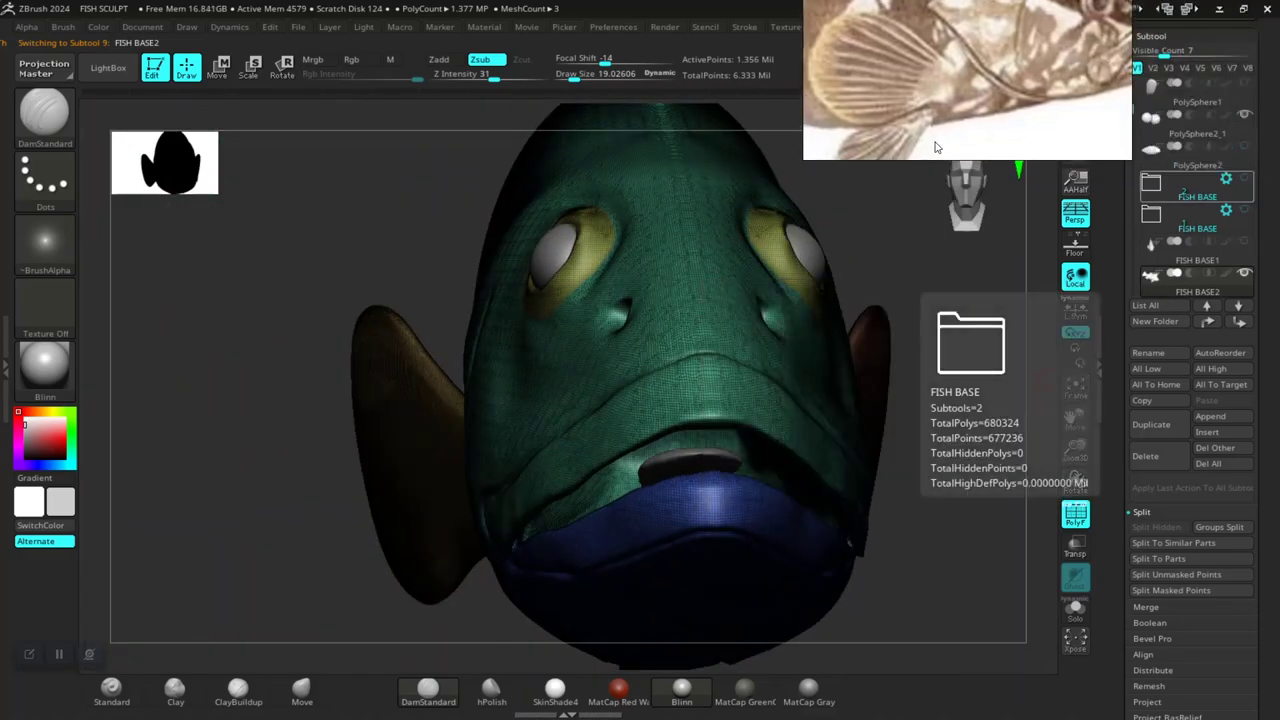
{"action": "scroll", "coordinate": [1130, 165], "scroll_direction": "up", "scroll_amount": 2}
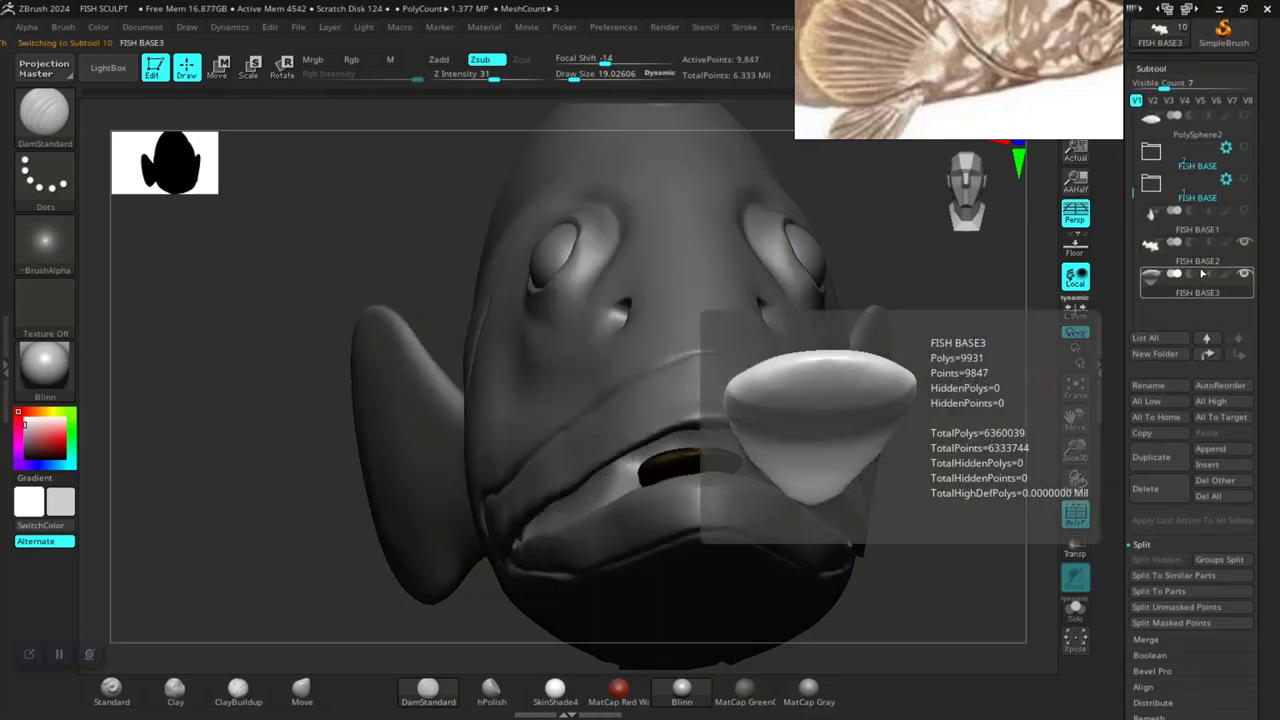
{"action": "mouse_move", "coordinate": [972, 391]}
{"action": "left_mouse_down"}
{"action": "mouse_move", "coordinate": [890, 466]}
{"action": "mouse_move", "coordinate": [920, 460]}
{"action": "mouse_move", "coordinate": [860, 451]}
{"action": "mouse_move", "coordinate": [920, 449]}
{"action": "mouse_move", "coordinate": [903, 383]}
{"action": "mouse_move", "coordinate": [903, 423]}
{"action": "mouse_move", "coordinate": [914, 374]}
{"action": "mouse_move", "coordinate": [974, 543]}
{"action": "mouse_move", "coordinate": [943, 457]}
{"action": "mouse_move", "coordinate": [940, 496]}
{"action": "mouse_move", "coordinate": [951, 423]}
{"action": "mouse_move", "coordinate": [929, 529]}
{"action": "mouse_move", "coordinate": [704, 407]}
{"action": "left_mouse_up"}
{"action": "left_click_drag", "start_coordinate": [904, 395], "coordinate": [732, 425]}
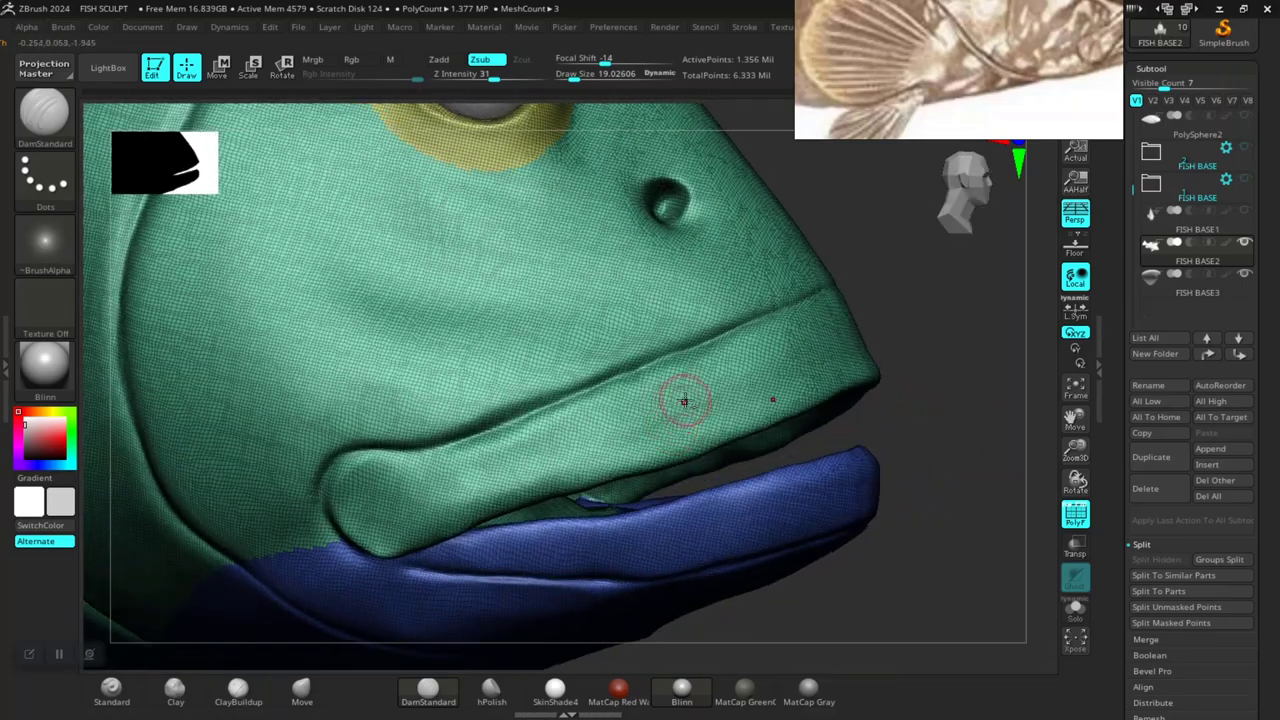
Hide the jaw polygroup so only the upper head stays visible.
{"action": "mouse_move", "coordinate": [845, 402]}
{"action": "left_mouse_down"}
{"action": "mouse_move", "coordinate": [903, 386]}
{"action": "mouse_move", "coordinate": [800, 494]}
{"action": "mouse_move", "coordinate": [843, 520]}
{"action": "mouse_move", "coordinate": [830, 528]}
{"action": "mouse_move", "coordinate": [737, 459]}
{"action": "left_mouse_up"}
{"action": "left_click", "coordinate": [800, 494], "text": "ctrl+shift"}
{"action": "left_click", "coordinate": [865, 514], "text": "ctrl+shift"}
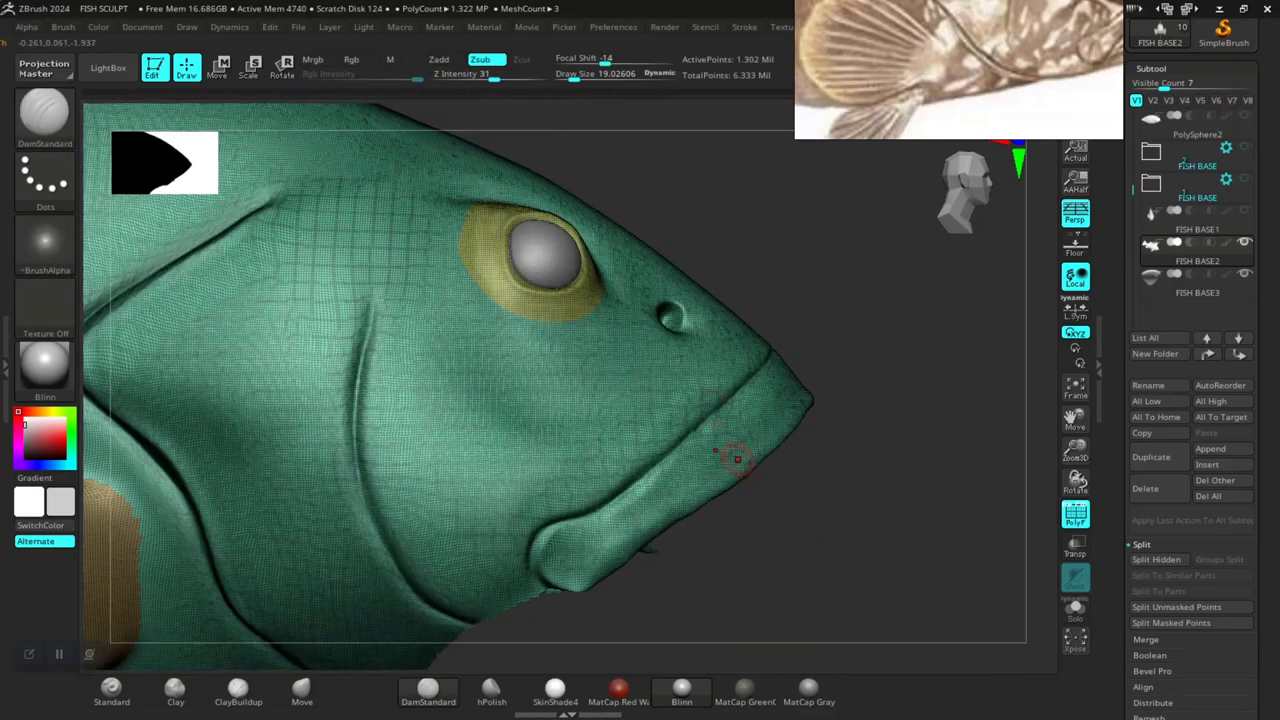
Pick MaskLasso from the Ctrl brush picker for freehand masking.
{"action": "left_click_drag", "start_coordinate": [798, 502], "coordinate": [668, 378]}
{"action": "key", "text": "ctrl"}
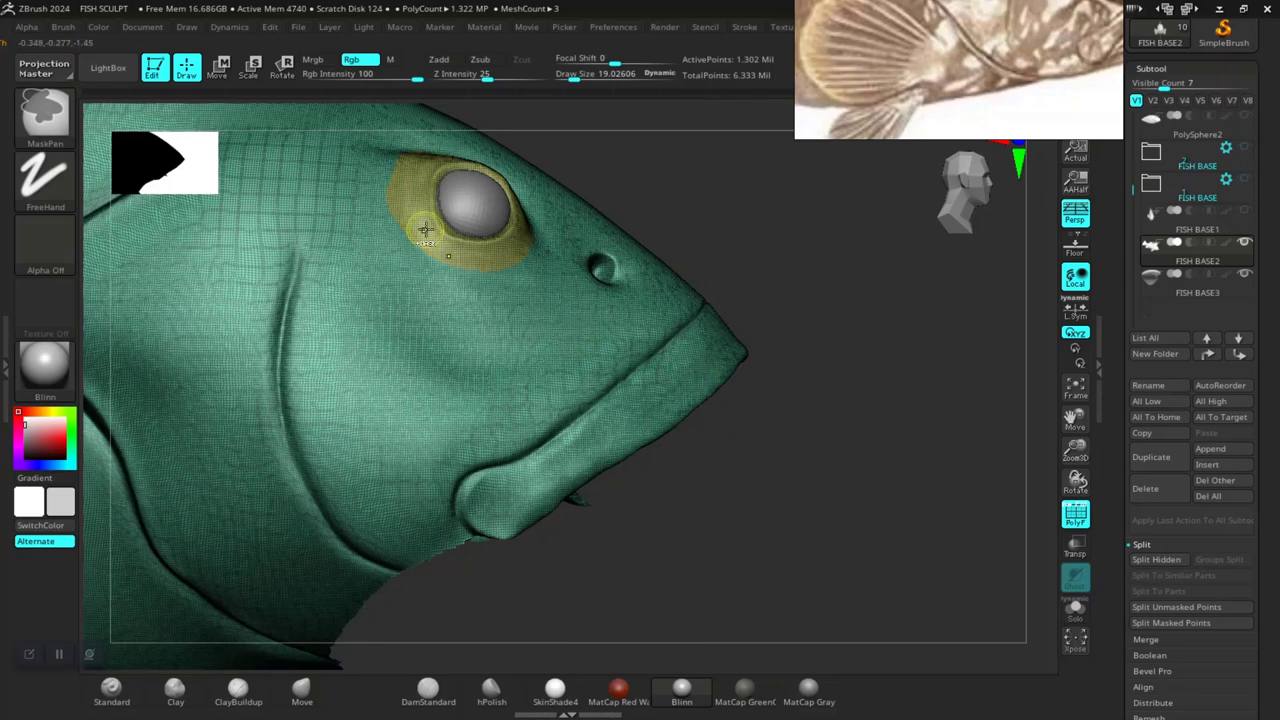
{"action": "left_click", "coordinate": [58, 112]}
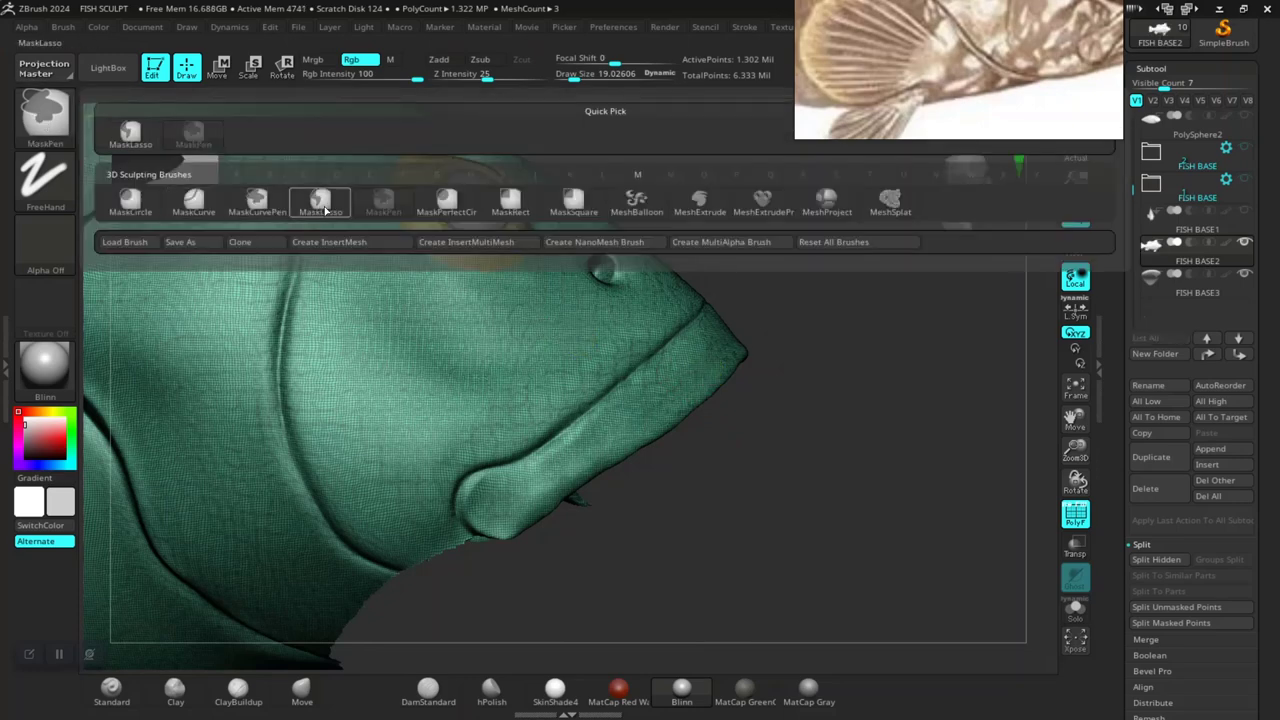
{"action": "left_click", "coordinate": [327, 203]}
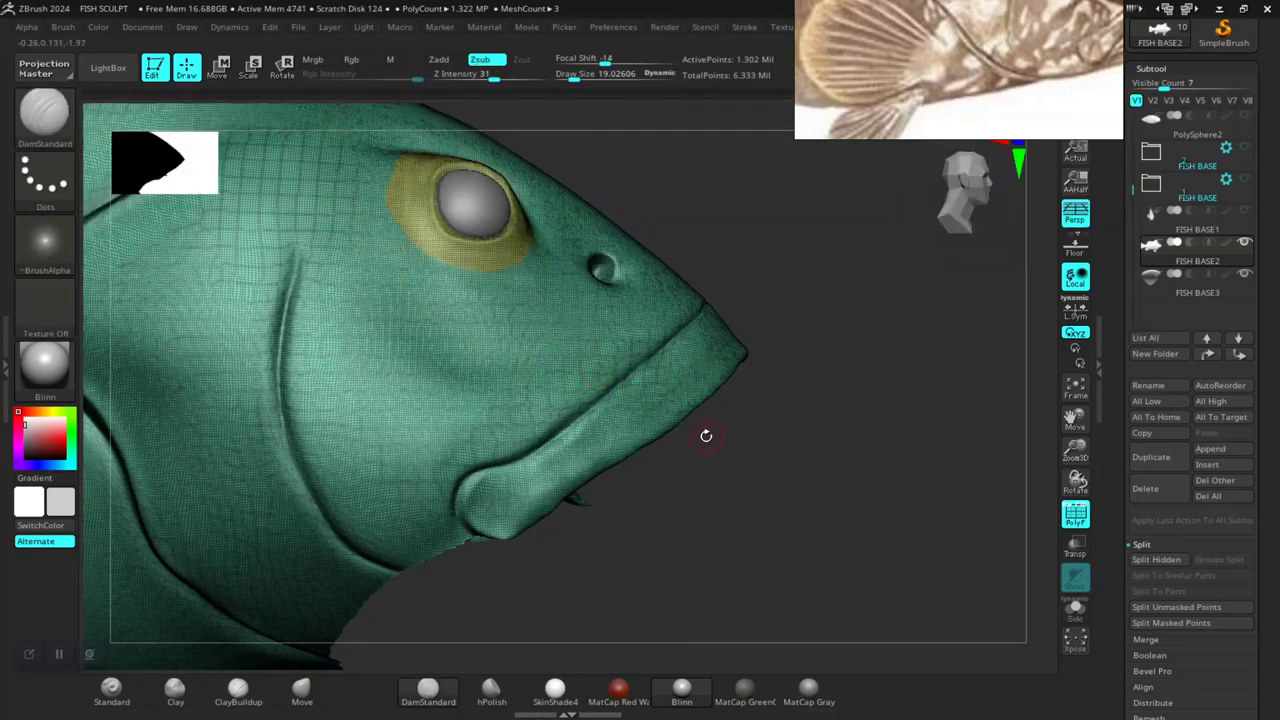
{"action": "left_click_drag", "start_coordinate": [757, 510], "coordinate": [603, 499]}
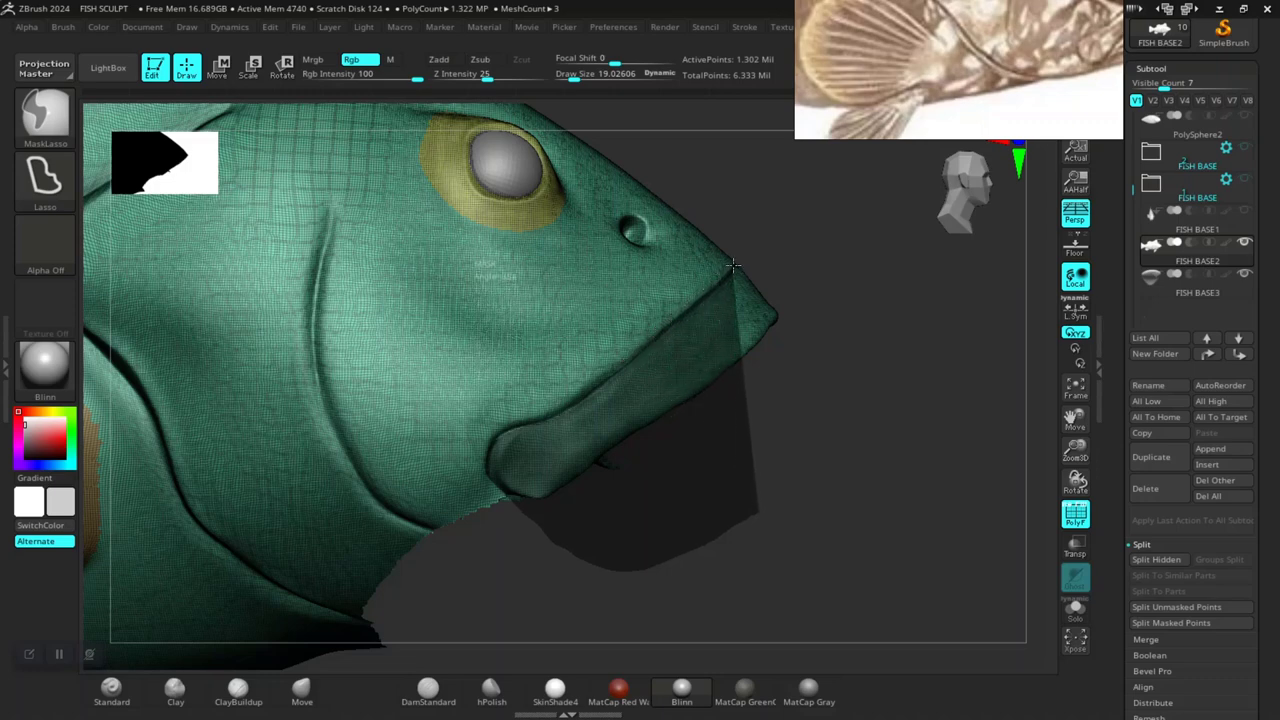
Lasso-mask the upper-lip band along the mouth edge and the mouth corner.
{"action": "left_click_drag", "start_coordinate": [765, 240], "coordinate": [962, 460], "text": "ctrl"}
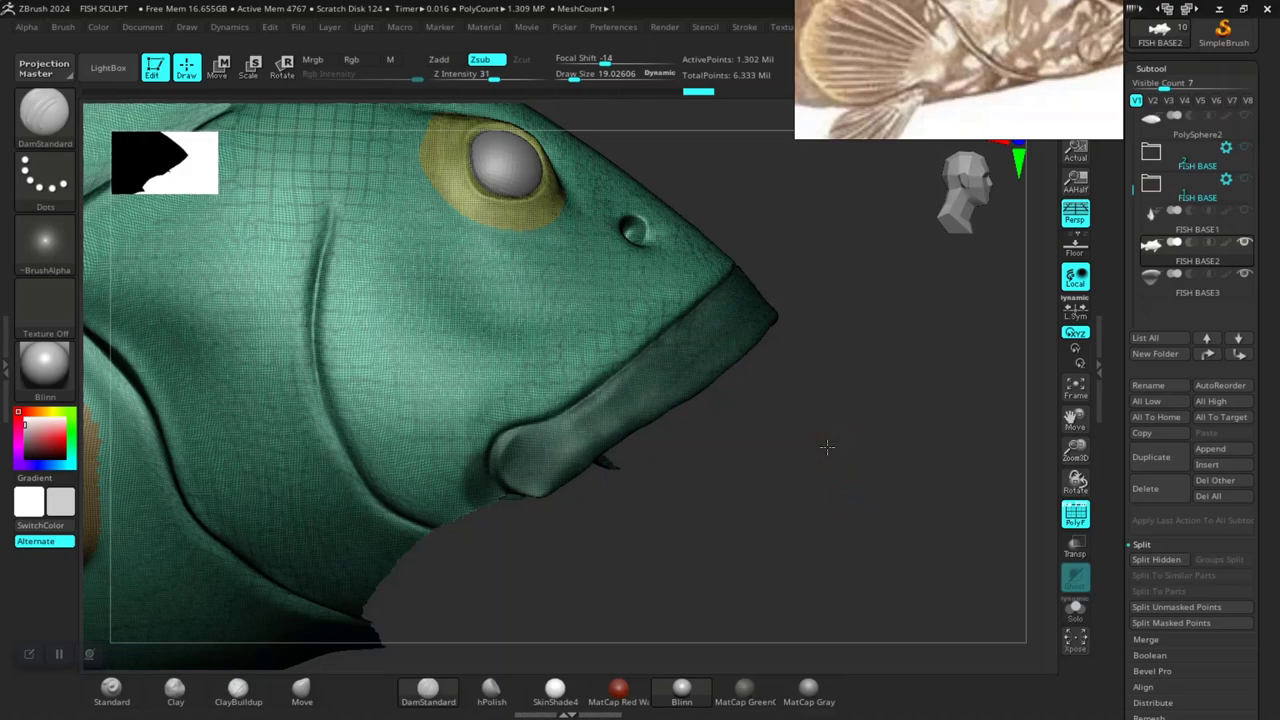
{"action": "key", "text": "shift+f"}
{"action": "mouse_move", "coordinate": [823, 446]}
{"action": "left_mouse_down"}
{"action": "mouse_move", "coordinate": [734, 523]}
{"action": "mouse_move", "coordinate": [680, 528]}
{"action": "mouse_move", "coordinate": [777, 506]}
{"action": "mouse_move", "coordinate": [594, 533]}
{"action": "left_mouse_up"}
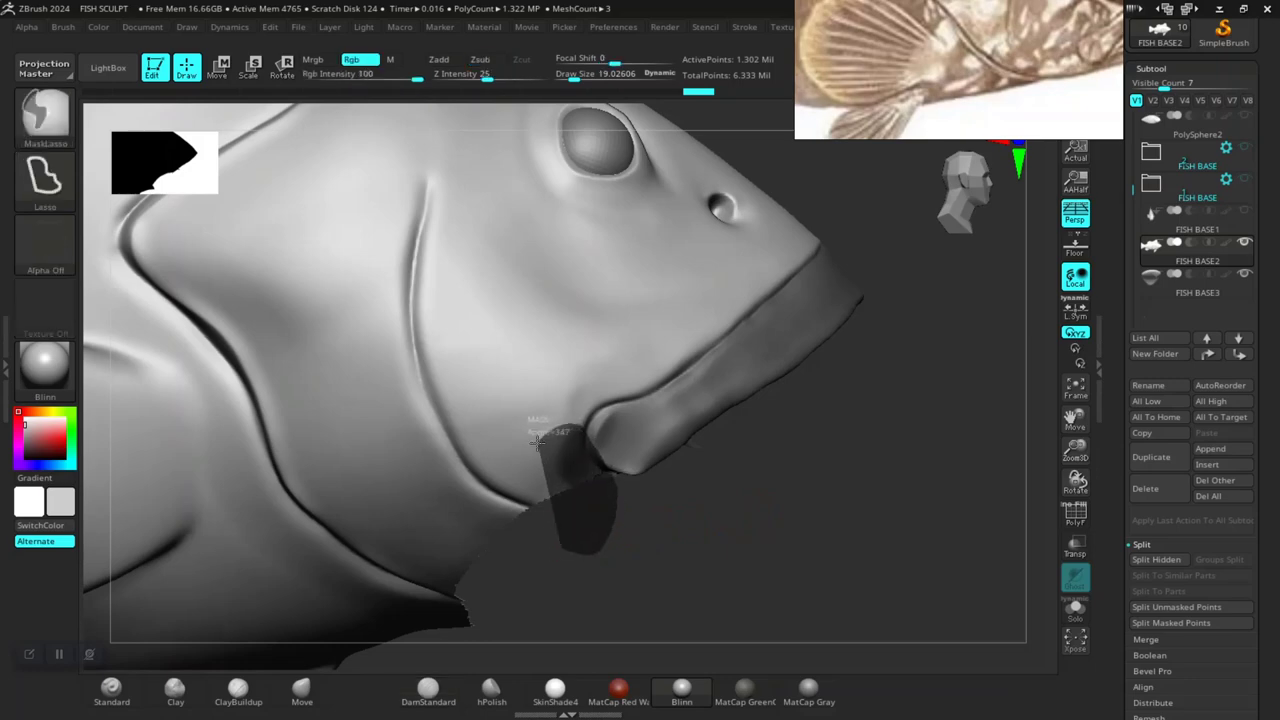
{"action": "mouse_move", "coordinate": [535, 451]}
{"action": "left_mouse_down", "text": "ctrl"}
{"action": "mouse_move", "coordinate": [614, 537]}
{"action": "mouse_move", "coordinate": [714, 500]}
{"action": "mouse_move", "coordinate": [767, 559]}
{"action": "mouse_move", "coordinate": [766, 543]}
{"action": "mouse_move", "coordinate": [546, 508]}
{"action": "mouse_move", "coordinate": [663, 517]}
{"action": "mouse_move", "coordinate": [565, 544]}
{"action": "left_mouse_up", "text": "ctrl"}
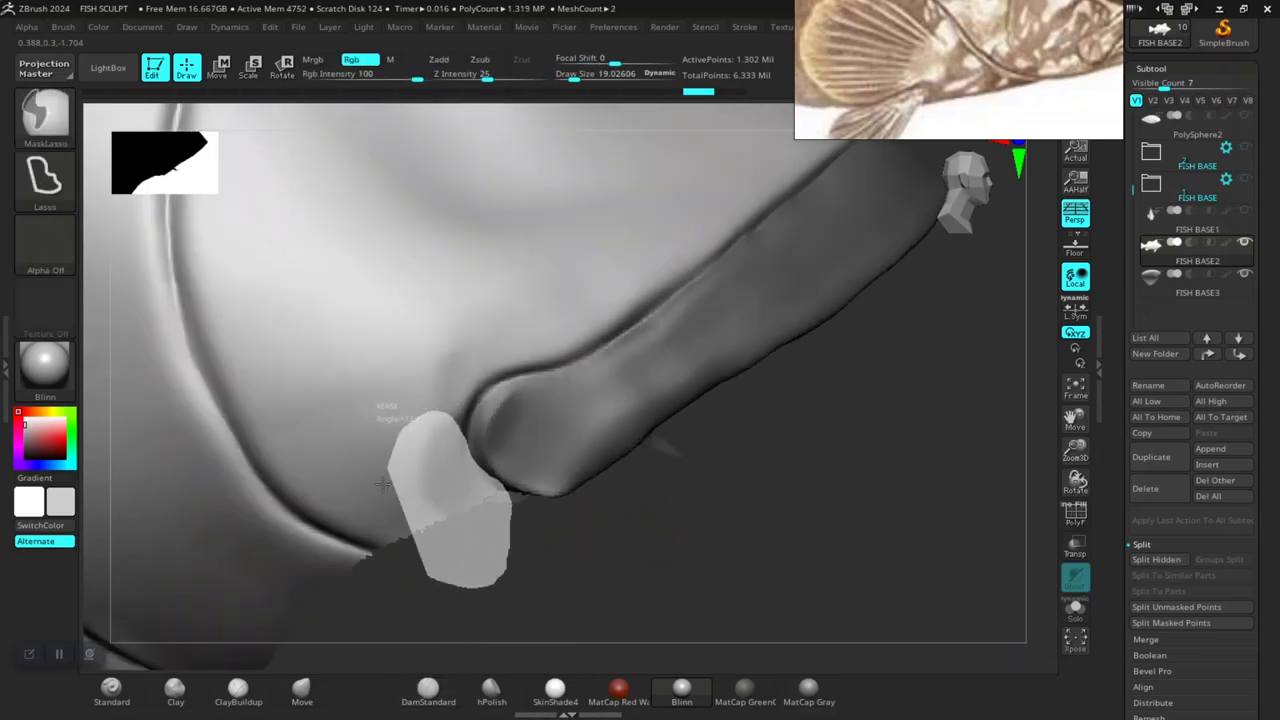
{"action": "left_click_drag", "start_coordinate": [383, 484], "coordinate": [385, 488], "text": "ctrl"}
{"action": "mouse_move", "coordinate": [731, 527]}
{"action": "left_mouse_down"}
{"action": "mouse_move", "coordinate": [334, 481]}
{"action": "mouse_move", "coordinate": [394, 531]}
{"action": "mouse_move", "coordinate": [778, 477]}
{"action": "mouse_move", "coordinate": [726, 508]}
{"action": "mouse_move", "coordinate": [681, 512]}
{"action": "left_mouse_up"}
Invert the mask, toggling PolyF to check the masked region.
{"action": "key", "text": "shift+f"}
{"action": "left_click", "coordinate": [732, 532], "text": "ctrl"}
{"action": "key", "text": "shift+f"}
{"action": "key", "text": "f"}
{"action": "left_click", "coordinate": [714, 512], "text": "ctrl"}
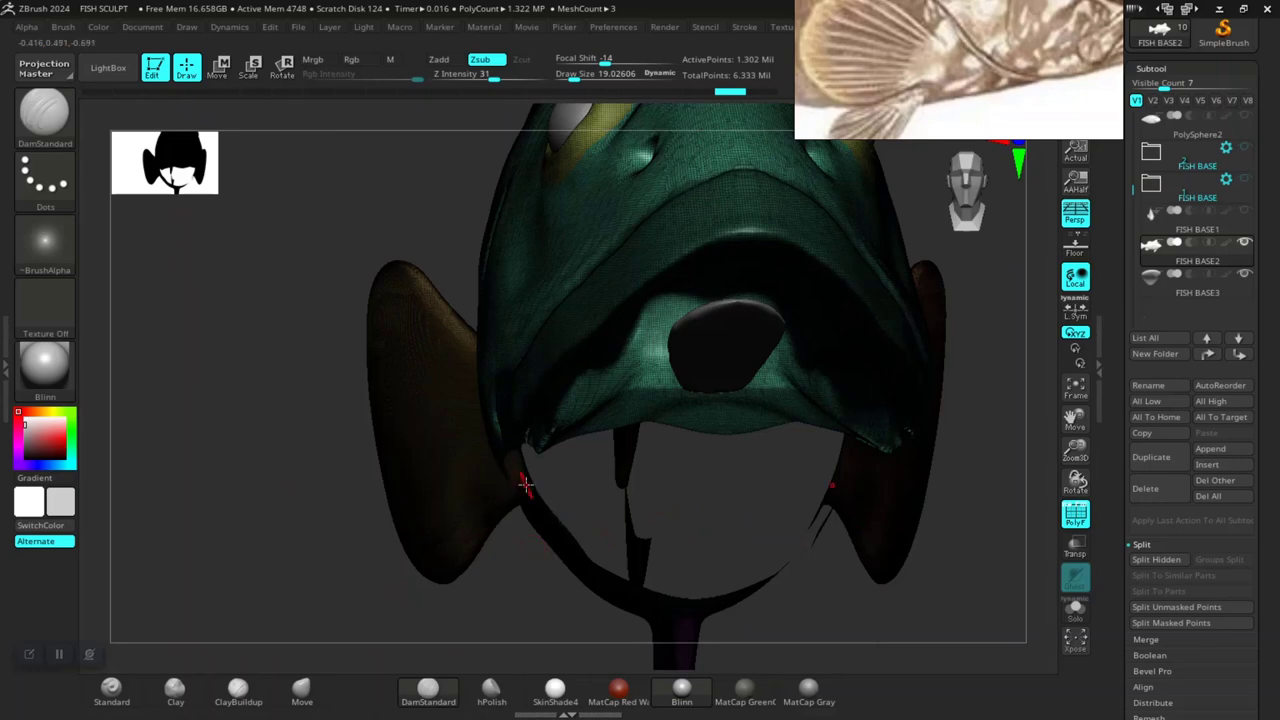
Lasso-mask the fish's chin area, then clear the mask.
{"action": "key", "text": "shift+f"}
{"action": "left_click_drag", "start_coordinate": [271, 528], "coordinate": [472, 515]}
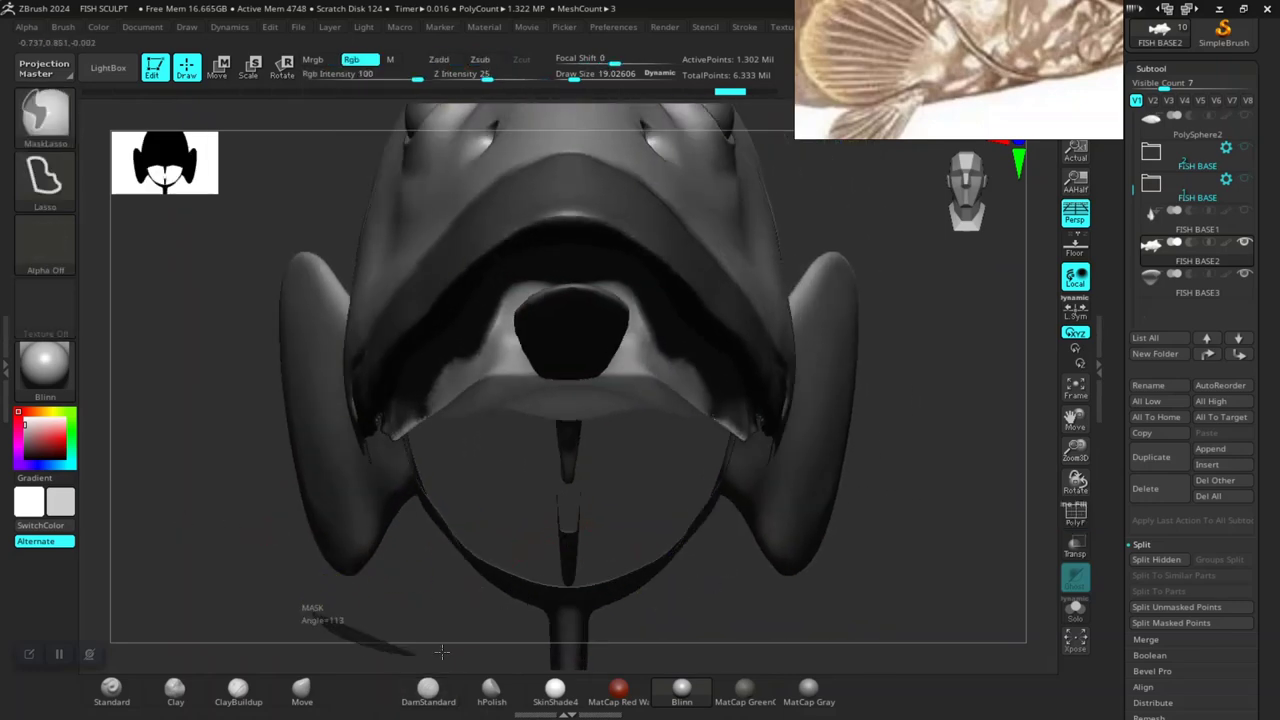
{"action": "left_click_drag", "start_coordinate": [441, 652], "coordinate": [486, 358], "text": "ctrl"}
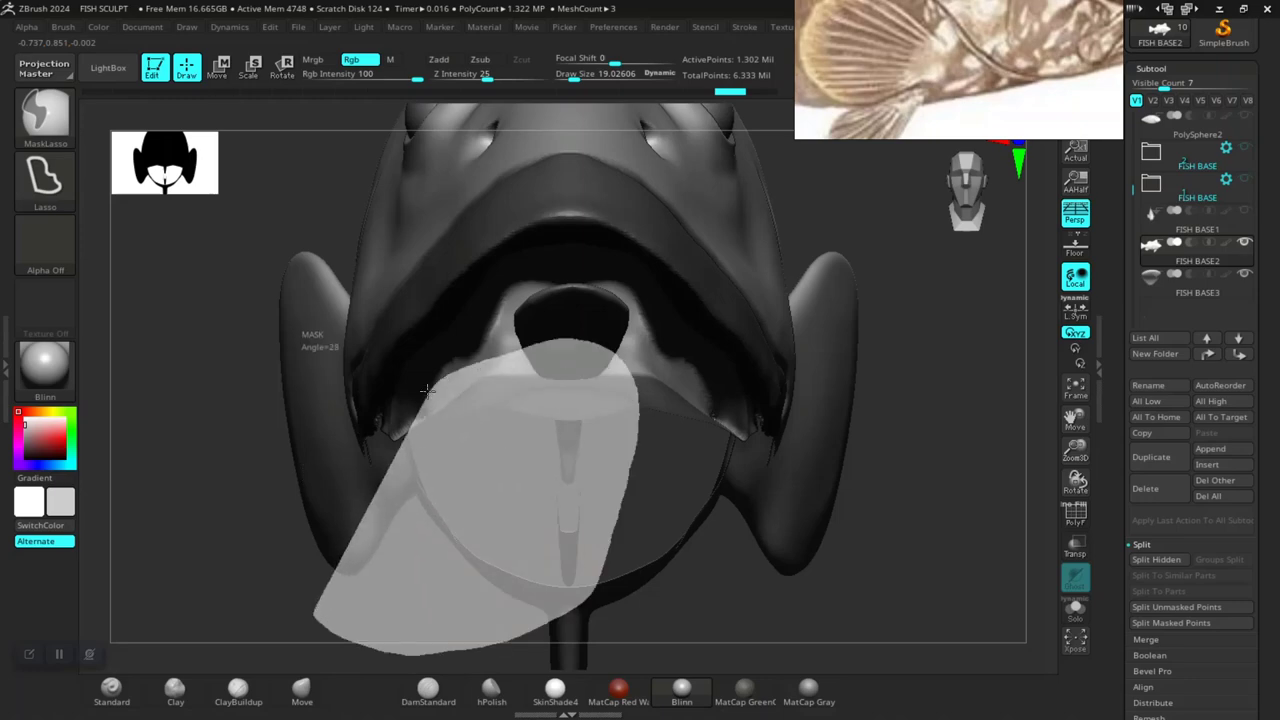
{"action": "left_click_drag", "start_coordinate": [375, 452], "coordinate": [275, 565], "text": "ctrl"}
{"action": "mouse_move", "coordinate": [193, 556]}
{"action": "left_mouse_down"}
{"action": "mouse_move", "coordinate": [234, 551]}
{"action": "mouse_move", "coordinate": [257, 517]}
{"action": "mouse_move", "coordinate": [514, 491]}
{"action": "mouse_move", "coordinate": [534, 354]}
{"action": "mouse_move", "coordinate": [551, 336]}
{"action": "left_mouse_up"}
{"action": "left_click", "coordinate": [564, 345], "text": "ctrl"}
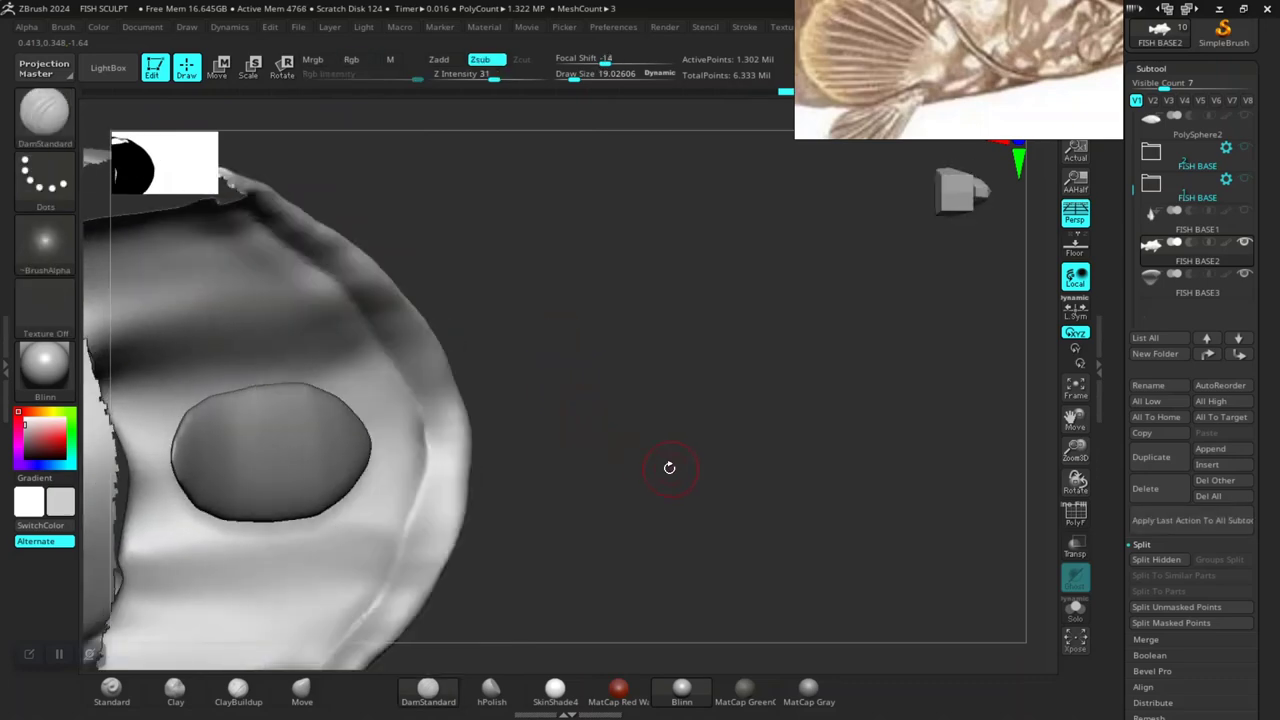
Group the visible upper head into one green polygroup with Ctrl+W and check the colours.
{"action": "key", "text": "shift+f"}
{"action": "mouse_move", "coordinate": [666, 466]}
{"action": "left_mouse_down"}
{"action": "mouse_move", "coordinate": [662, 532]}
{"action": "mouse_move", "coordinate": [646, 412]}
{"action": "mouse_move", "coordinate": [638, 652]}
{"action": "mouse_move", "coordinate": [690, 252]}
{"action": "mouse_move", "coordinate": [677, 391]}
{"action": "mouse_move", "coordinate": [580, 480]}
{"action": "mouse_move", "coordinate": [694, 491]}
{"action": "mouse_move", "coordinate": [700, 507]}
{"action": "mouse_move", "coordinate": [729, 397]}
{"action": "mouse_move", "coordinate": [723, 366]}
{"action": "mouse_move", "coordinate": [737, 451]}
{"action": "mouse_move", "coordinate": [598, 422]}
{"action": "left_mouse_up"}
{"action": "key", "text": "ctrl+w"}
{"action": "key", "text": "shift+f"}
{"action": "mouse_move", "coordinate": [700, 465]}
{"action": "left_mouse_down"}
{"action": "mouse_move", "coordinate": [760, 503]}
{"action": "mouse_move", "coordinate": [729, 554]}
{"action": "mouse_move", "coordinate": [716, 545]}
{"action": "mouse_move", "coordinate": [728, 494]}
{"action": "mouse_move", "coordinate": [580, 580]}
{"action": "mouse_move", "coordinate": [851, 477]}
{"action": "mouse_move", "coordinate": [846, 523]}
{"action": "mouse_move", "coordinate": [734, 461]}
{"action": "left_mouse_up"}
{"action": "key", "text": "shift+f"}
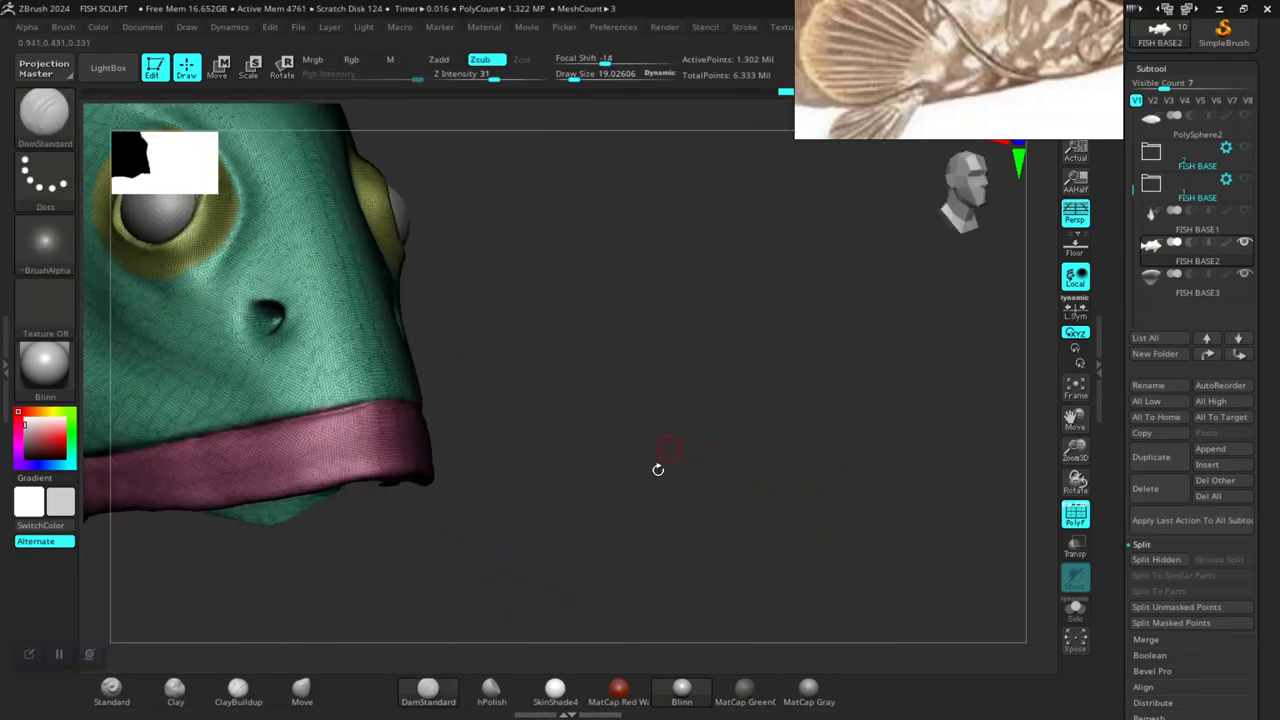
Use Split Hidden to create the new FISH BASE3_1 subtool, then orbit to inspect the lips.
{"action": "mouse_move", "coordinate": [658, 469]}
{"action": "left_mouse_down"}
{"action": "mouse_move", "coordinate": [751, 486]}
{"action": "mouse_move", "coordinate": [723, 489]}
{"action": "mouse_move", "coordinate": [743, 463]}
{"action": "mouse_move", "coordinate": [712, 481]}
{"action": "left_mouse_up"}
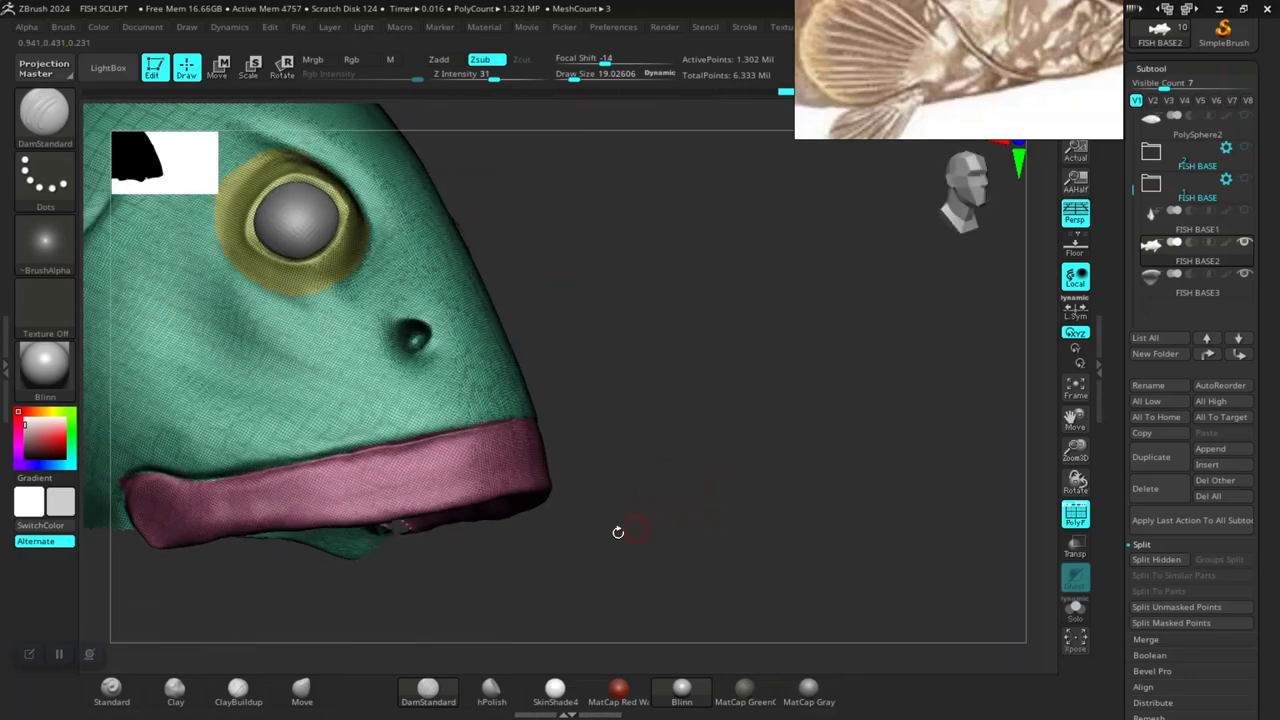
{"action": "mouse_move", "coordinate": [699, 502]}
{"action": "left_mouse_down"}
{"action": "mouse_move", "coordinate": [683, 549]}
{"action": "mouse_move", "coordinate": [731, 486]}
{"action": "mouse_move", "coordinate": [728, 502]}
{"action": "mouse_move", "coordinate": [749, 491]}
{"action": "mouse_move", "coordinate": [703, 451]}
{"action": "mouse_move", "coordinate": [737, 443]}
{"action": "mouse_move", "coordinate": [743, 475]}
{"action": "mouse_move", "coordinate": [480, 479]}
{"action": "left_mouse_up"}
{"action": "left_click", "coordinate": [751, 501], "text": "ctrl+shift"}
{"action": "mouse_move", "coordinate": [322, 479]}
{"action": "left_mouse_down"}
{"action": "mouse_move", "coordinate": [352, 477]}
{"action": "mouse_move", "coordinate": [192, 432]}
{"action": "mouse_move", "coordinate": [204, 416]}
{"action": "left_mouse_up"}
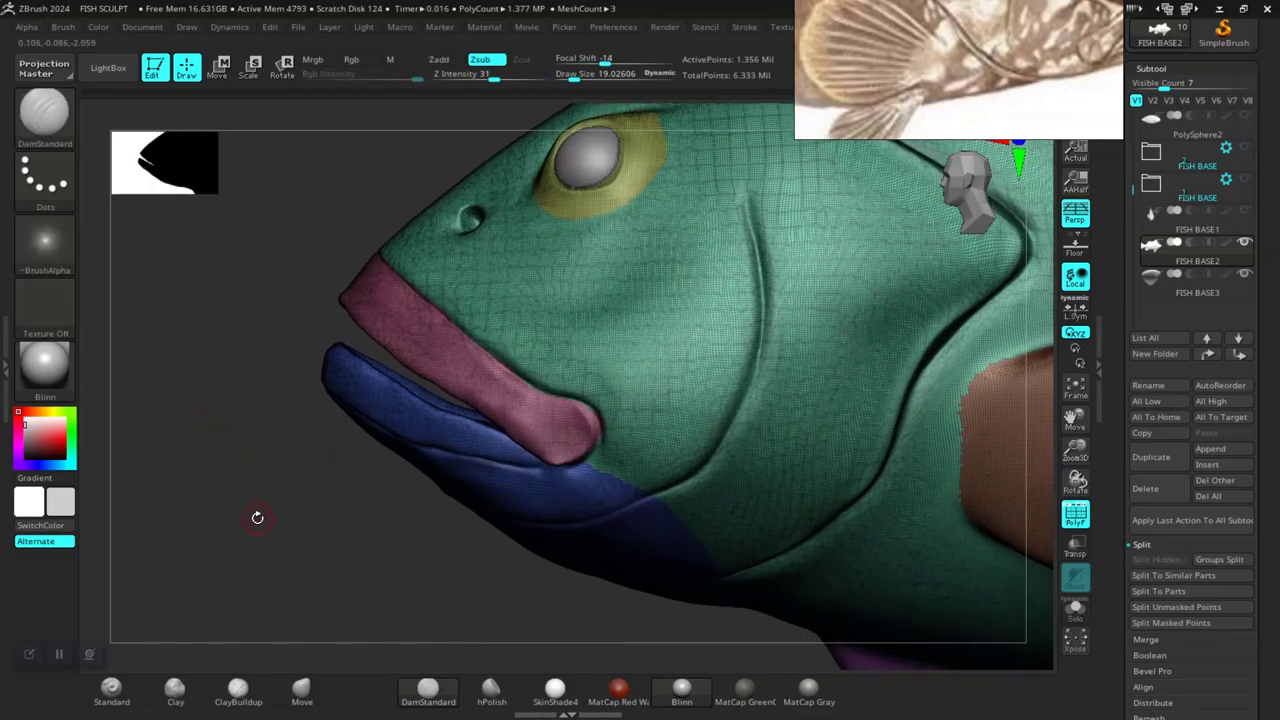
{"action": "mouse_move", "coordinate": [257, 517]}
{"action": "left_mouse_down"}
{"action": "mouse_move", "coordinate": [257, 537]}
{"action": "mouse_move", "coordinate": [237, 520]}
{"action": "mouse_move", "coordinate": [237, 543]}
{"action": "mouse_move", "coordinate": [233, 527]}
{"action": "mouse_move", "coordinate": [240, 540]}
{"action": "mouse_move", "coordinate": [380, 546]}
{"action": "mouse_move", "coordinate": [594, 411]}
{"action": "mouse_move", "coordinate": [517, 422]}
{"action": "mouse_move", "coordinate": [680, 423]}
{"action": "mouse_move", "coordinate": [888, 366]}
{"action": "left_mouse_up"}
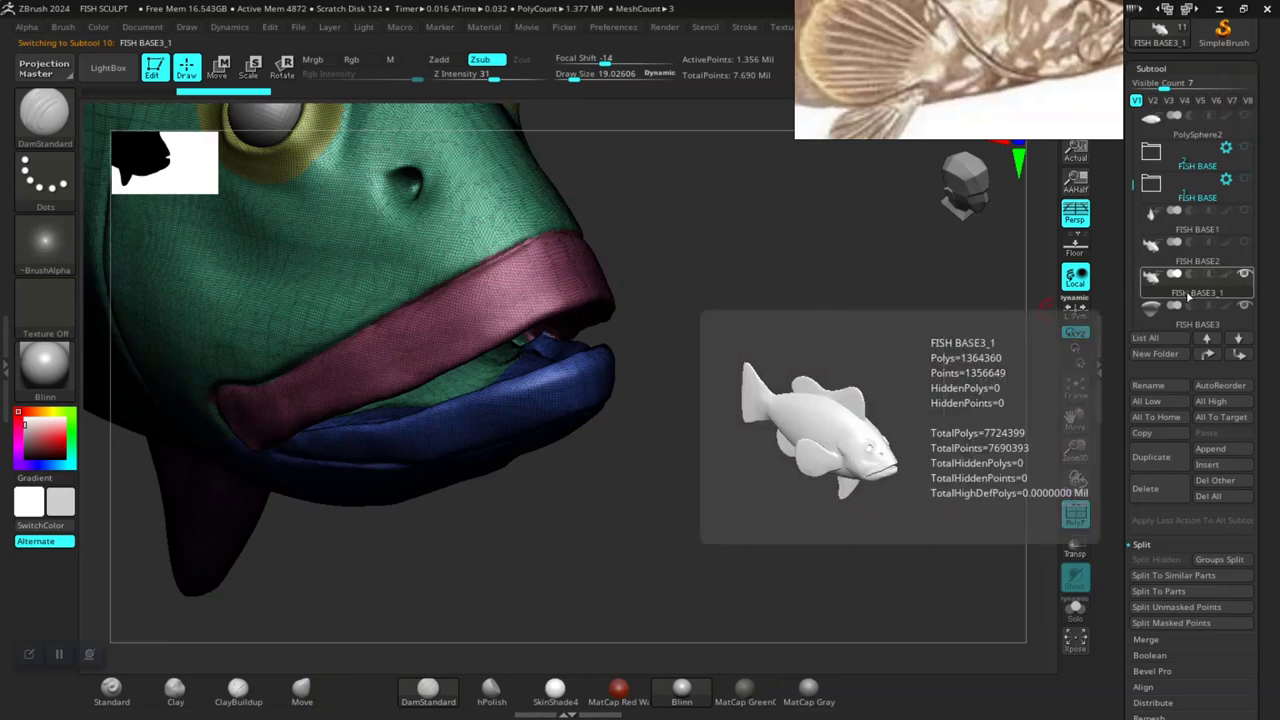
Run MergeDown from the Subtool Merge options, then zoom to the mouth with PolyFrame off.
{"action": "scroll", "coordinate": [1128, 387], "scroll_direction": "down", "scroll_amount": 4}
{"action": "left_click_drag", "start_coordinate": [1128, 387], "coordinate": [1129, 390]}
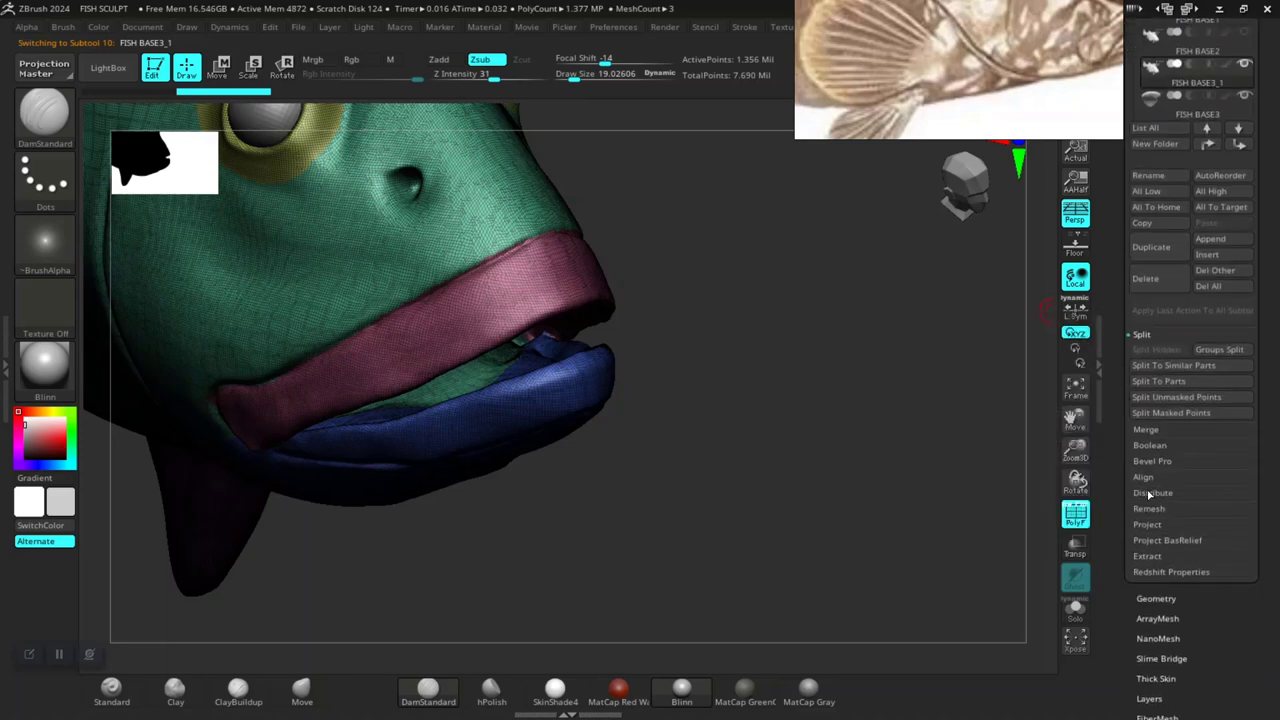
{"action": "left_click", "coordinate": [1155, 431]}
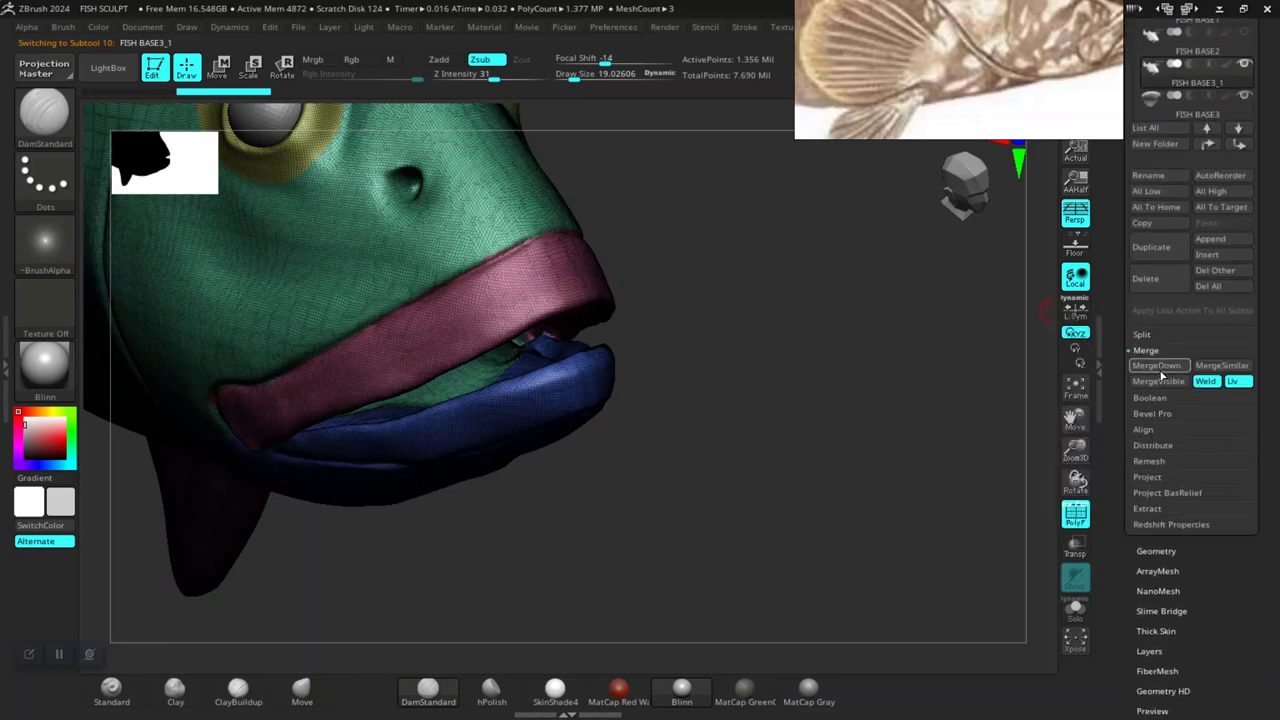
{"action": "mouse_move", "coordinate": [784, 452]}
{"action": "left_mouse_down"}
{"action": "mouse_move", "coordinate": [786, 397]}
{"action": "mouse_move", "coordinate": [806, 428]}
{"action": "mouse_move", "coordinate": [791, 371]}
{"action": "mouse_move", "coordinate": [837, 397]}
{"action": "mouse_move", "coordinate": [777, 374]}
{"action": "mouse_move", "coordinate": [860, 378]}
{"action": "mouse_move", "coordinate": [903, 463]}
{"action": "mouse_move", "coordinate": [903, 403]}
{"action": "mouse_move", "coordinate": [918, 476]}
{"action": "left_mouse_up"}
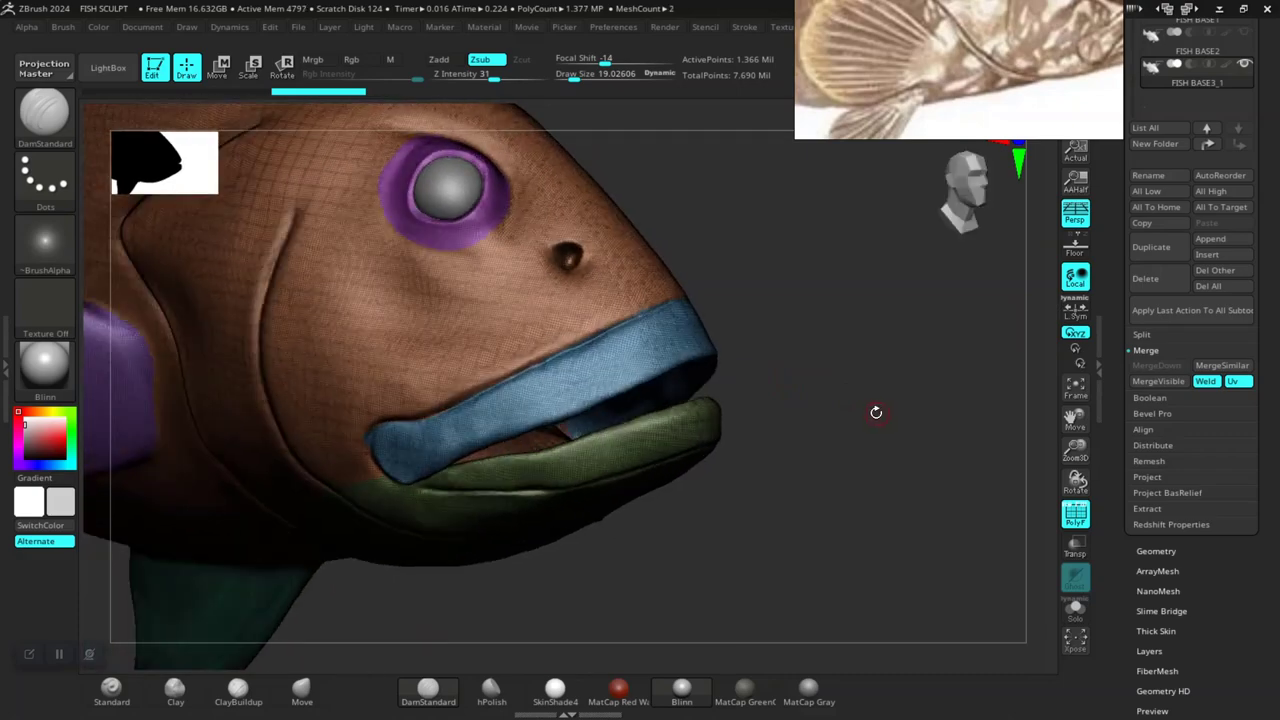
{"action": "key", "text": "shift+f"}
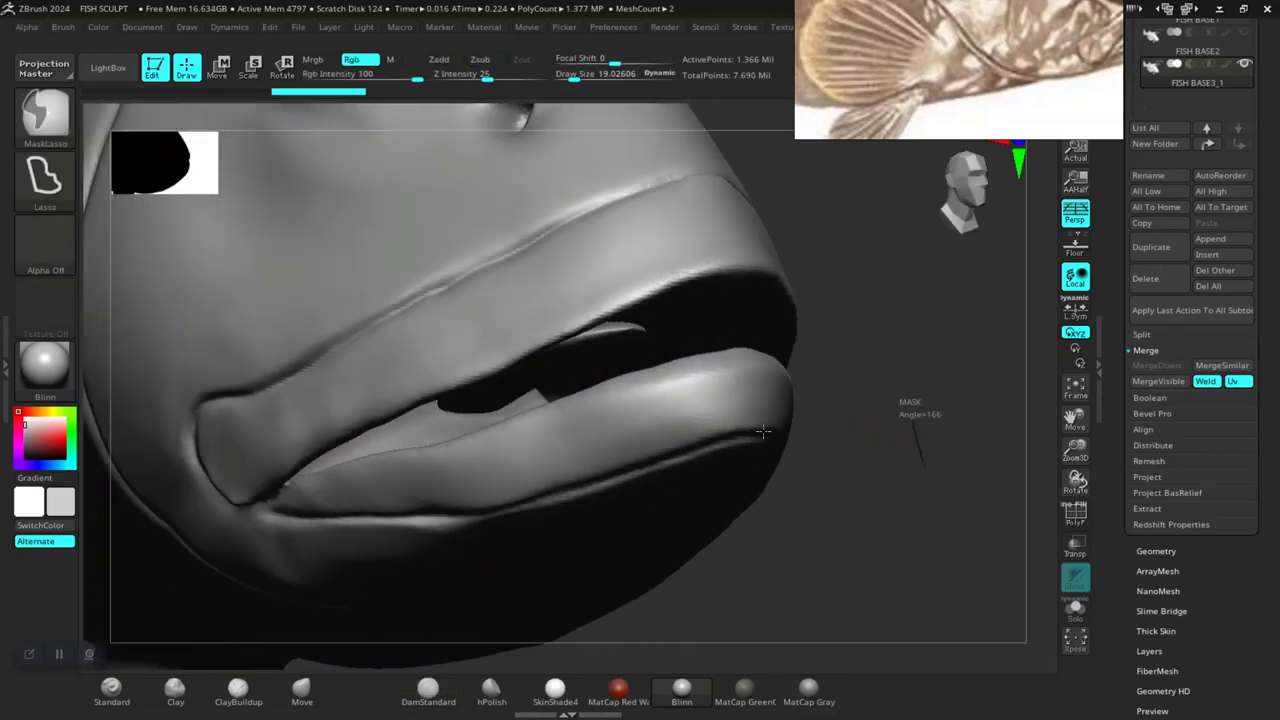
Toggle visibility of the body and lower-lip polygroups to inspect the mouth parts.
{"action": "mouse_move", "coordinate": [863, 423]}
{"action": "left_mouse_down"}
{"action": "mouse_move", "coordinate": [840, 398]}
{"action": "mouse_move", "coordinate": [880, 448]}
{"action": "mouse_move", "coordinate": [934, 457]}
{"action": "mouse_move", "coordinate": [891, 534]}
{"action": "mouse_move", "coordinate": [876, 512]}
{"action": "mouse_move", "coordinate": [900, 489]}
{"action": "mouse_move", "coordinate": [889, 446]}
{"action": "mouse_move", "coordinate": [919, 452]}
{"action": "mouse_move", "coordinate": [908, 428]}
{"action": "mouse_move", "coordinate": [920, 505]}
{"action": "mouse_move", "coordinate": [894, 400]}
{"action": "mouse_move", "coordinate": [912, 449]}
{"action": "mouse_move", "coordinate": [844, 477]}
{"action": "left_mouse_up"}
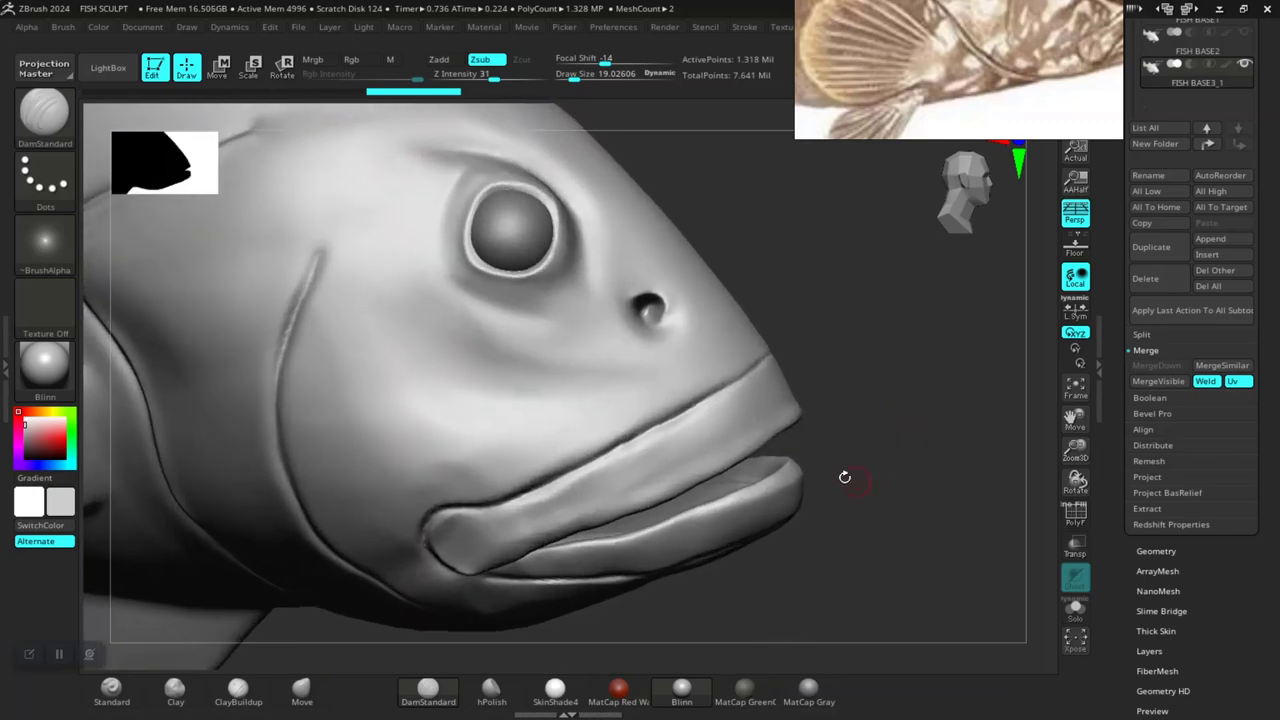
{"action": "left_click", "coordinate": [685, 405], "text": "ctrl+shift"}
{"action": "mouse_move", "coordinate": [742, 440]}
{"action": "left_mouse_down"}
{"action": "mouse_move", "coordinate": [780, 410]}
{"action": "mouse_move", "coordinate": [766, 380]}
{"action": "left_mouse_up"}
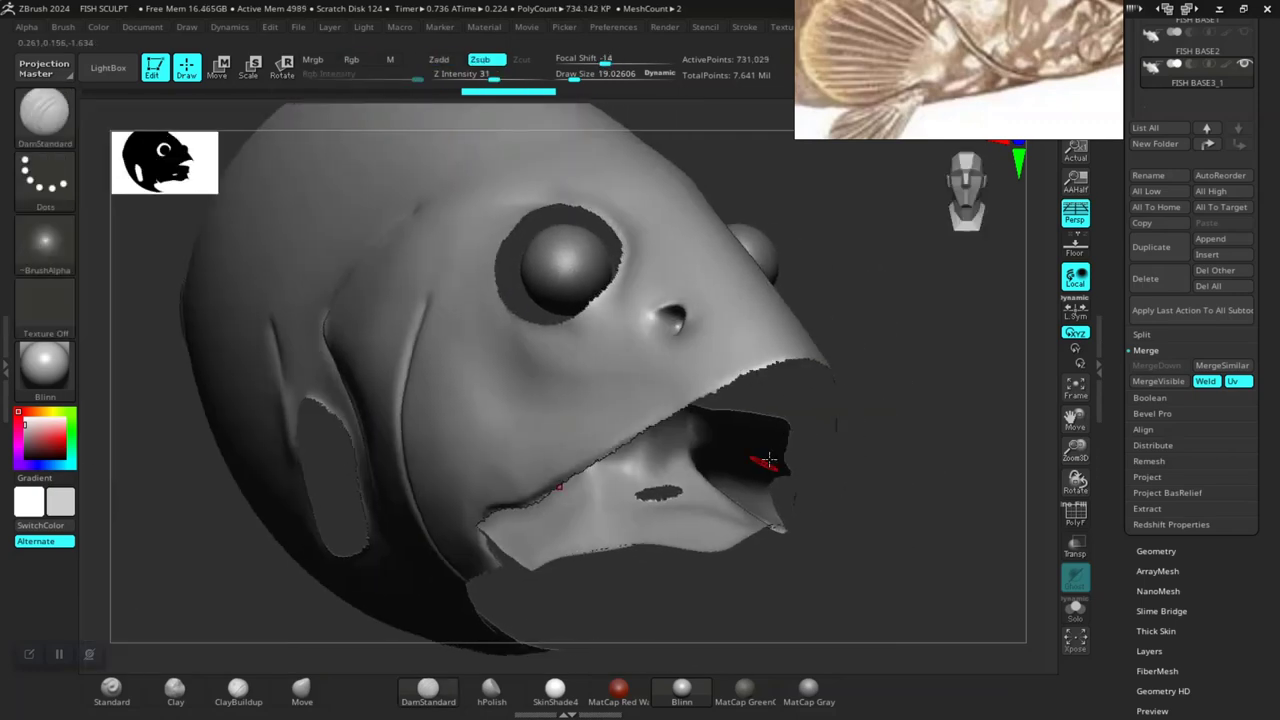
{"action": "left_click", "coordinate": [919, 360], "text": "ctrl+shift"}
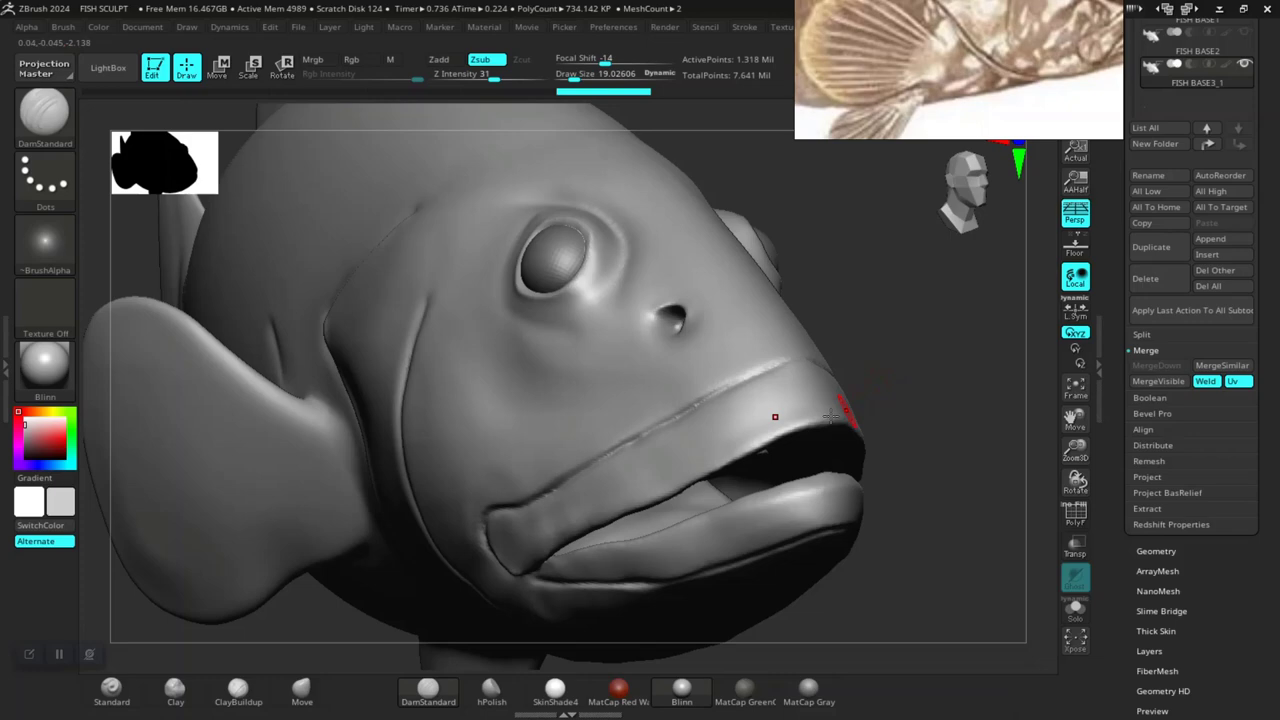
{"action": "left_click", "coordinate": [706, 390], "text": "ctrl+shift"}
{"action": "left_click", "coordinate": [715, 358], "text": "ctrl+shift"}
{"action": "left_click", "coordinate": [857, 449], "text": "ctrl+shift"}
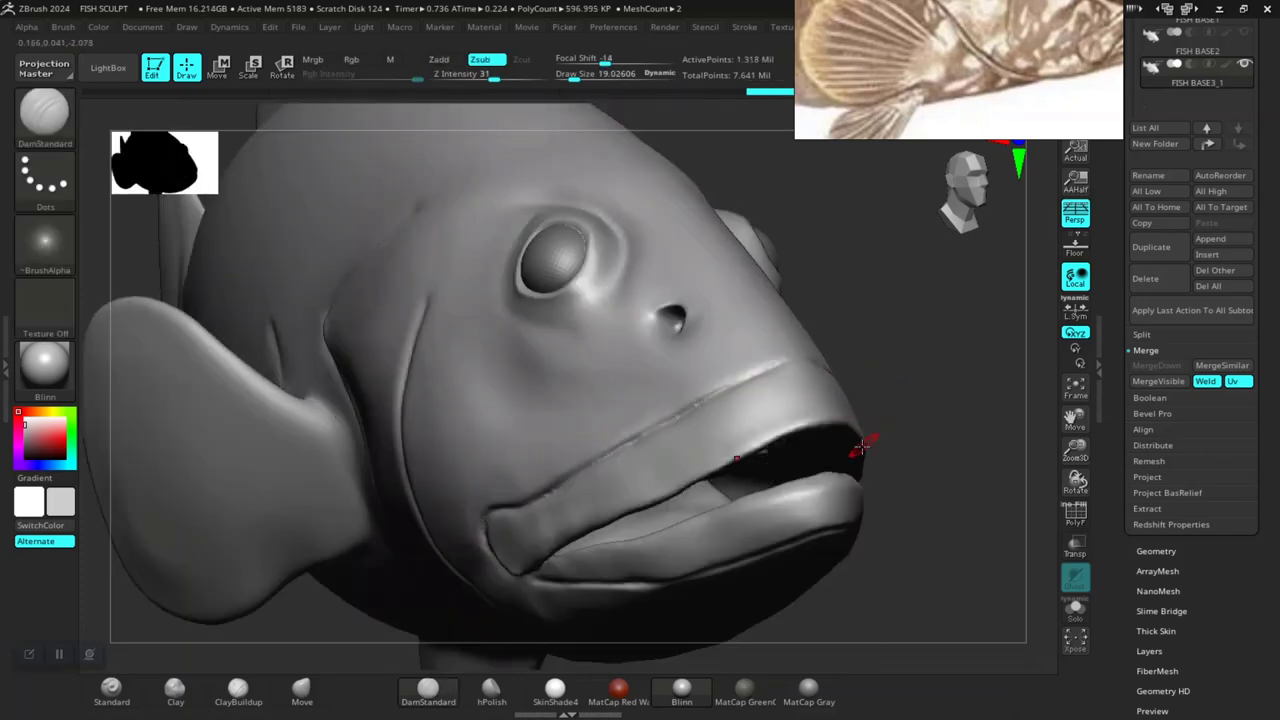
{"action": "left_click", "coordinate": [800, 532], "text": "ctrl+shift"}
{"action": "left_click", "coordinate": [856, 514], "text": "ctrl+shift"}
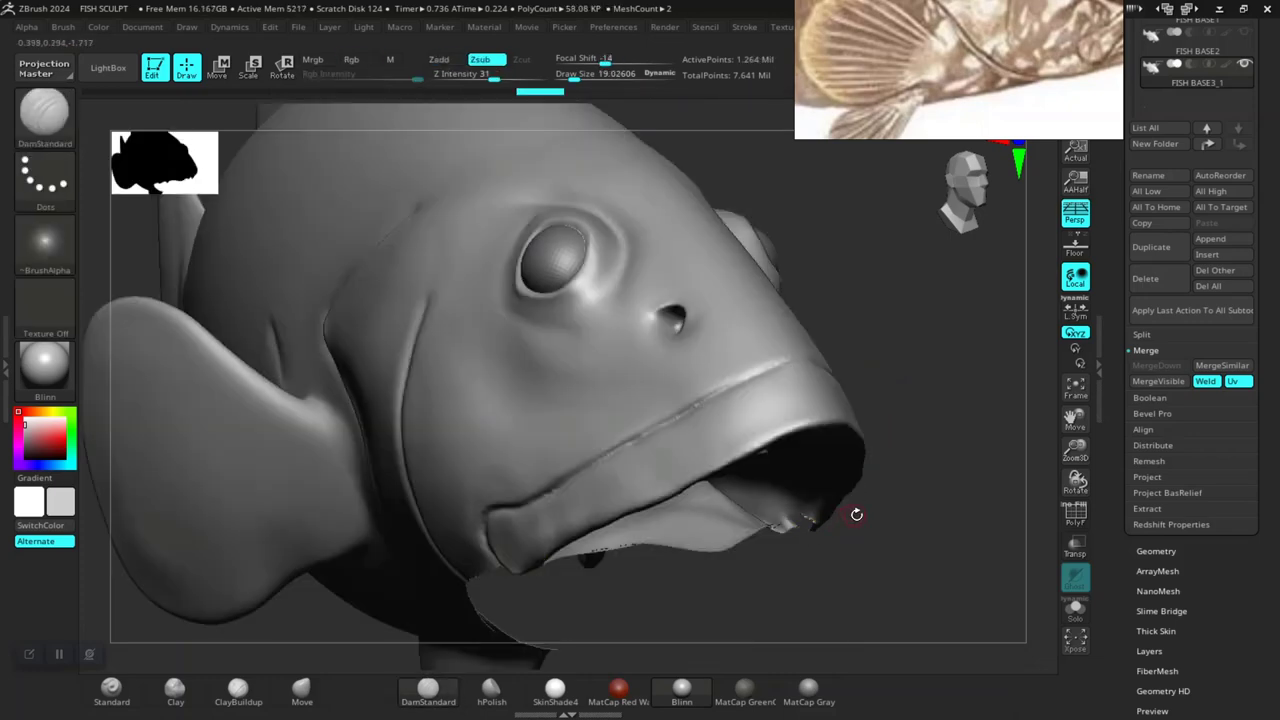
{"action": "mouse_move", "coordinate": [856, 514]}
{"action": "left_mouse_down"}
{"action": "mouse_move", "coordinate": [901, 515]}
{"action": "mouse_move", "coordinate": [693, 464]}
{"action": "left_mouse_up"}
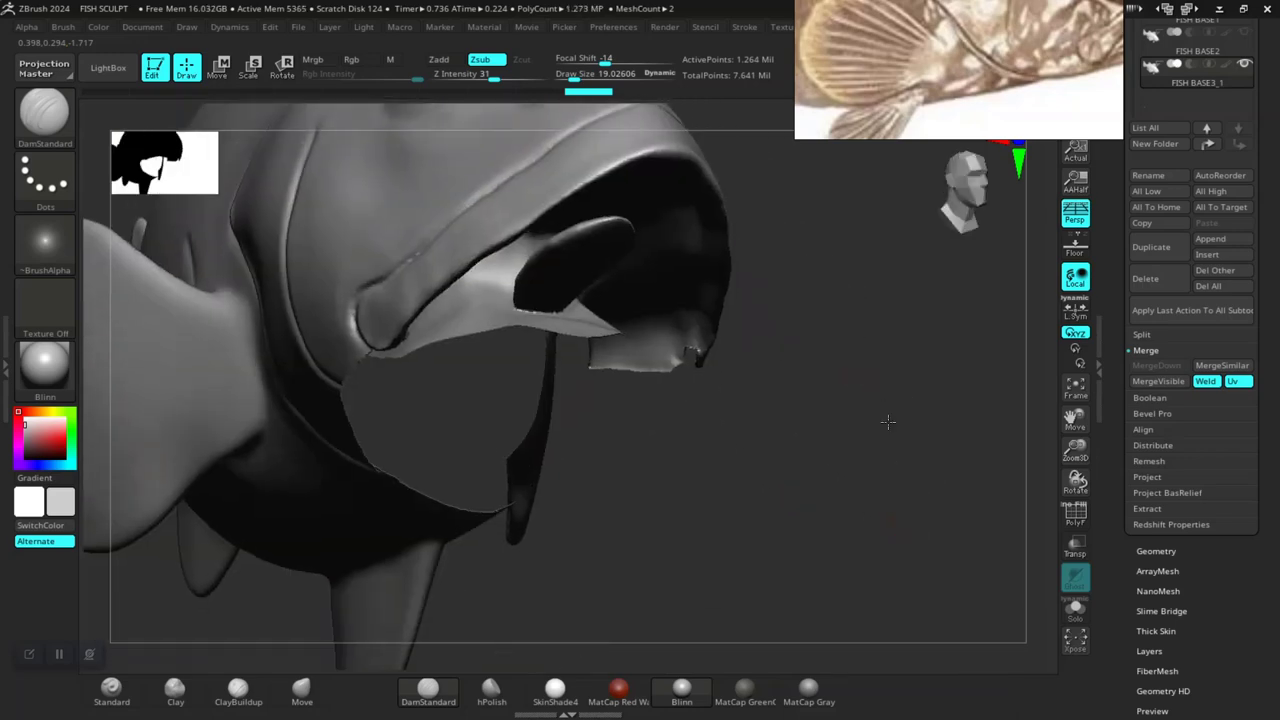
Shift-smooth the inside of the mouth from several angles.
{"action": "key", "text": "shift"}
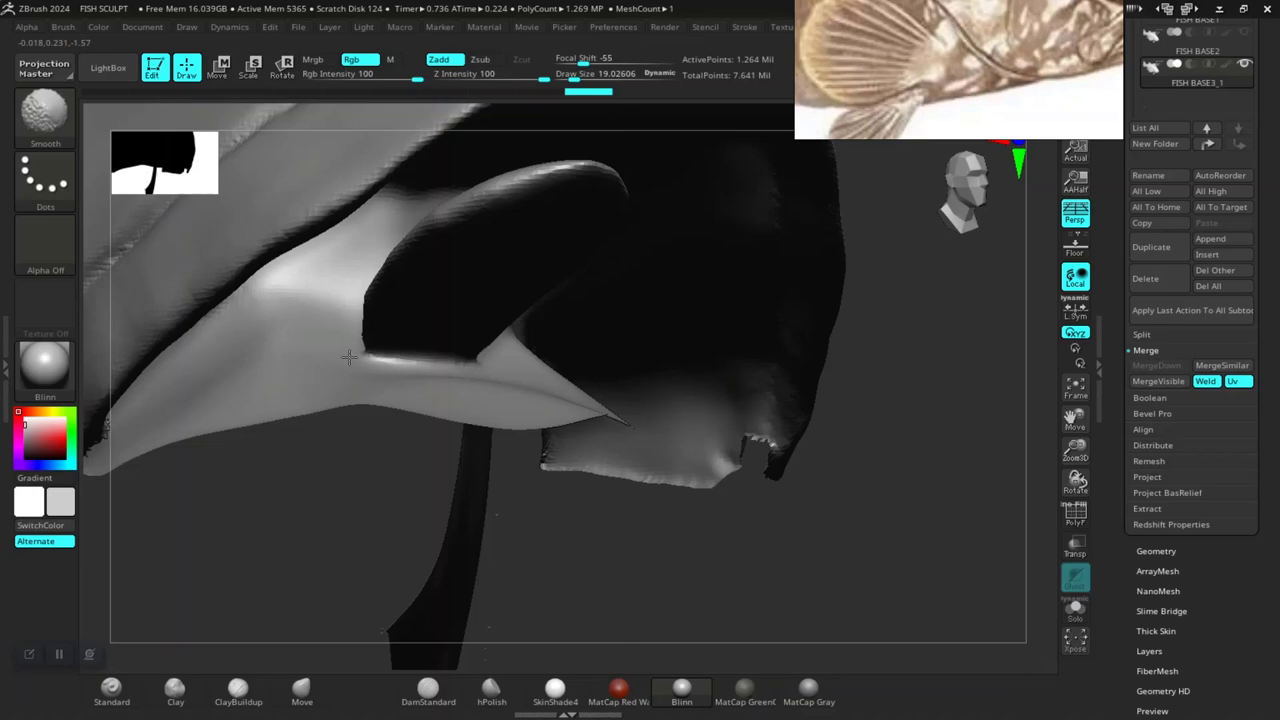
{"action": "mouse_move", "coordinate": [691, 549]}
{"action": "left_mouse_down"}
{"action": "mouse_move", "coordinate": [750, 623]}
{"action": "mouse_move", "coordinate": [766, 583]}
{"action": "mouse_move", "coordinate": [704, 560]}
{"action": "mouse_move", "coordinate": [680, 585]}
{"action": "mouse_move", "coordinate": [691, 583]}
{"action": "mouse_move", "coordinate": [670, 455]}
{"action": "left_mouse_up"}
{"action": "mouse_move", "coordinate": [643, 557]}
{"action": "left_mouse_down"}
{"action": "mouse_move", "coordinate": [620, 490]}
{"action": "mouse_move", "coordinate": [514, 398]}
{"action": "left_mouse_up"}
Hide the jaw band polygroup and crease the inner mouth corner with DamStandard.
{"action": "left_click", "coordinate": [437, 369], "text": "ctrl+alt+shift"}
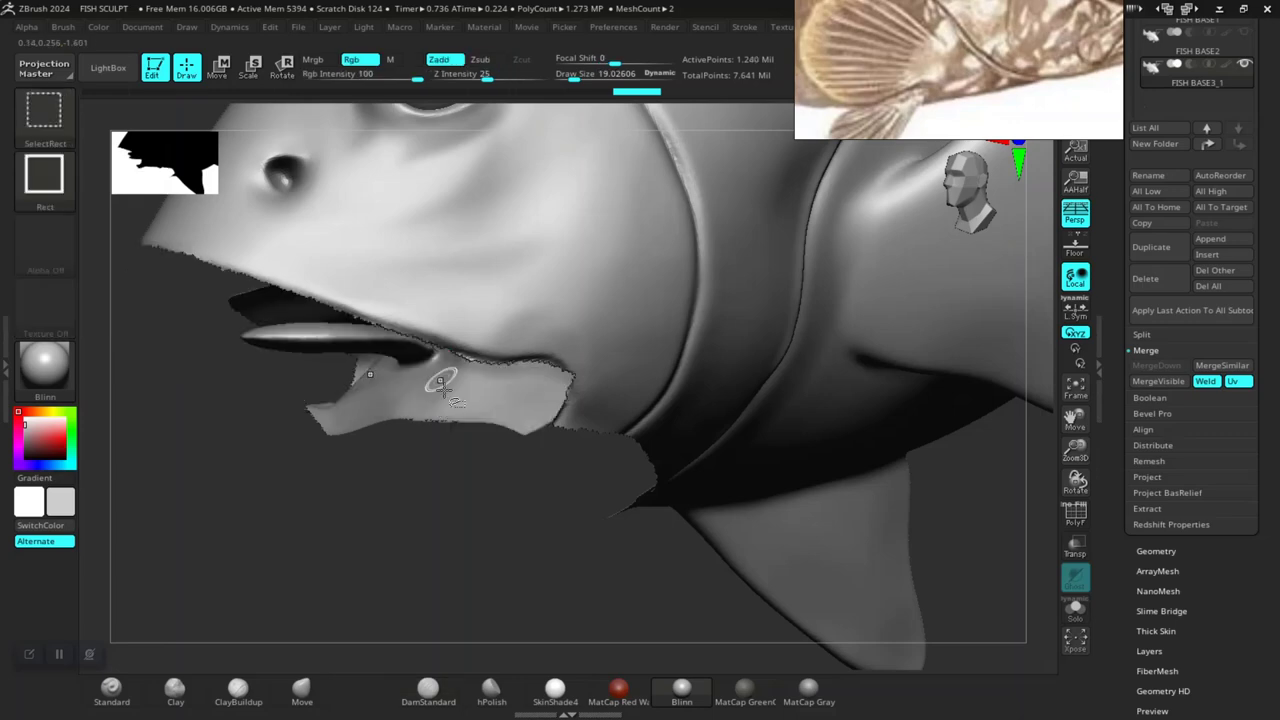
{"action": "mouse_move", "coordinate": [494, 514]}
{"action": "left_mouse_down"}
{"action": "mouse_move", "coordinate": [437, 523]}
{"action": "mouse_move", "coordinate": [566, 530]}
{"action": "mouse_move", "coordinate": [363, 543]}
{"action": "mouse_move", "coordinate": [430, 544]}
{"action": "mouse_move", "coordinate": [809, 443]}
{"action": "mouse_move", "coordinate": [829, 503]}
{"action": "mouse_move", "coordinate": [777, 491]}
{"action": "mouse_move", "coordinate": [810, 490]}
{"action": "mouse_move", "coordinate": [814, 466]}
{"action": "left_mouse_up"}
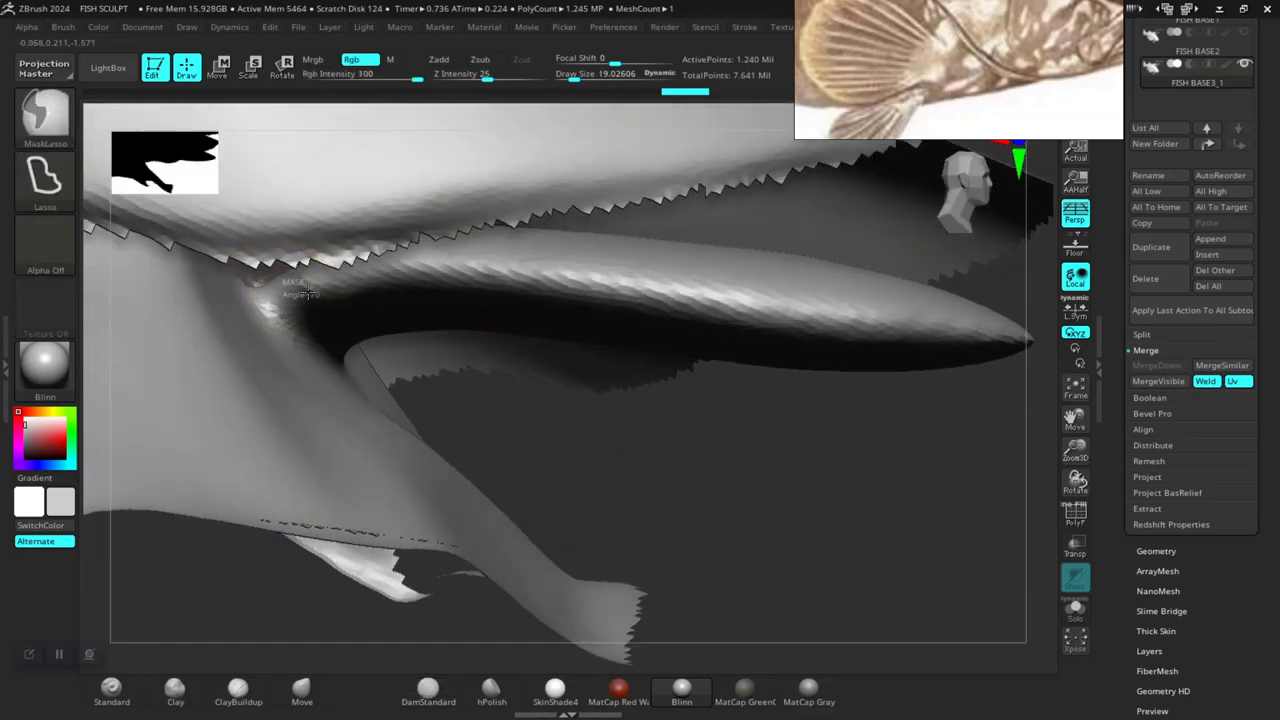
{"action": "left_click_drag", "start_coordinate": [666, 471], "coordinate": [660, 470]}
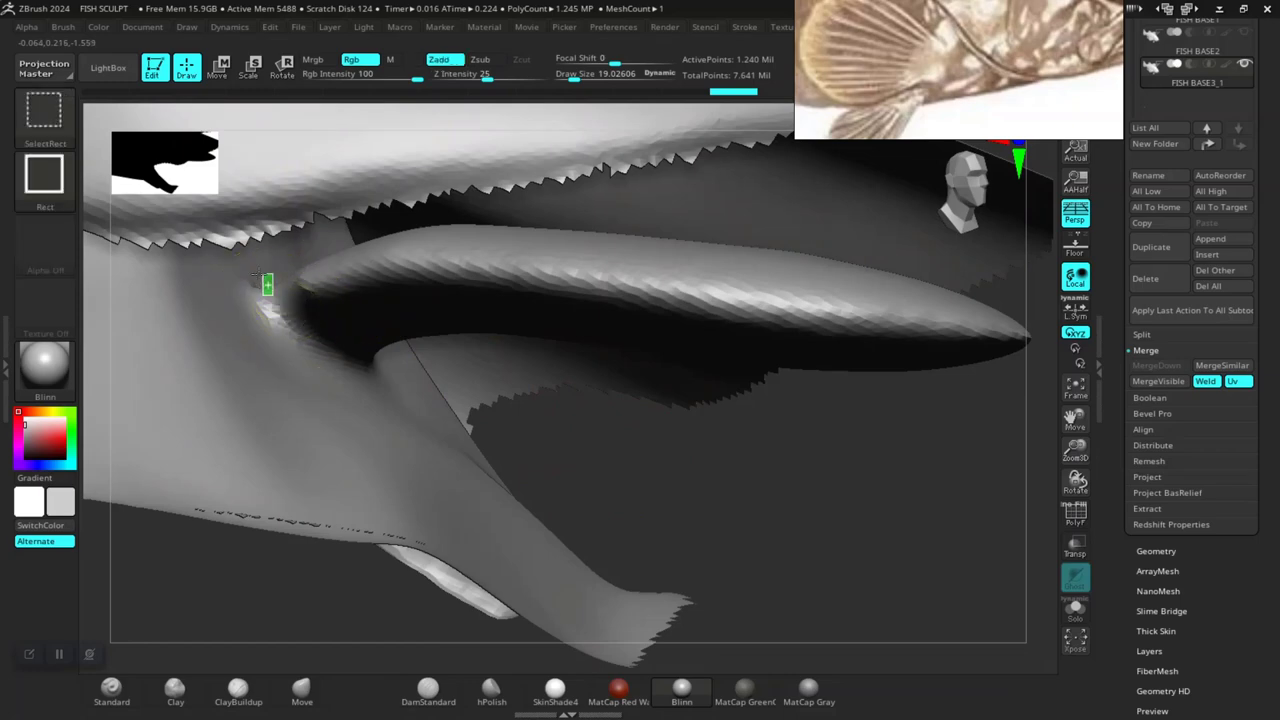
{"action": "left_click", "coordinate": [267, 285], "text": "ctrl+shift"}
{"action": "left_click", "coordinate": [400, 286], "text": "ctrl+shift"}
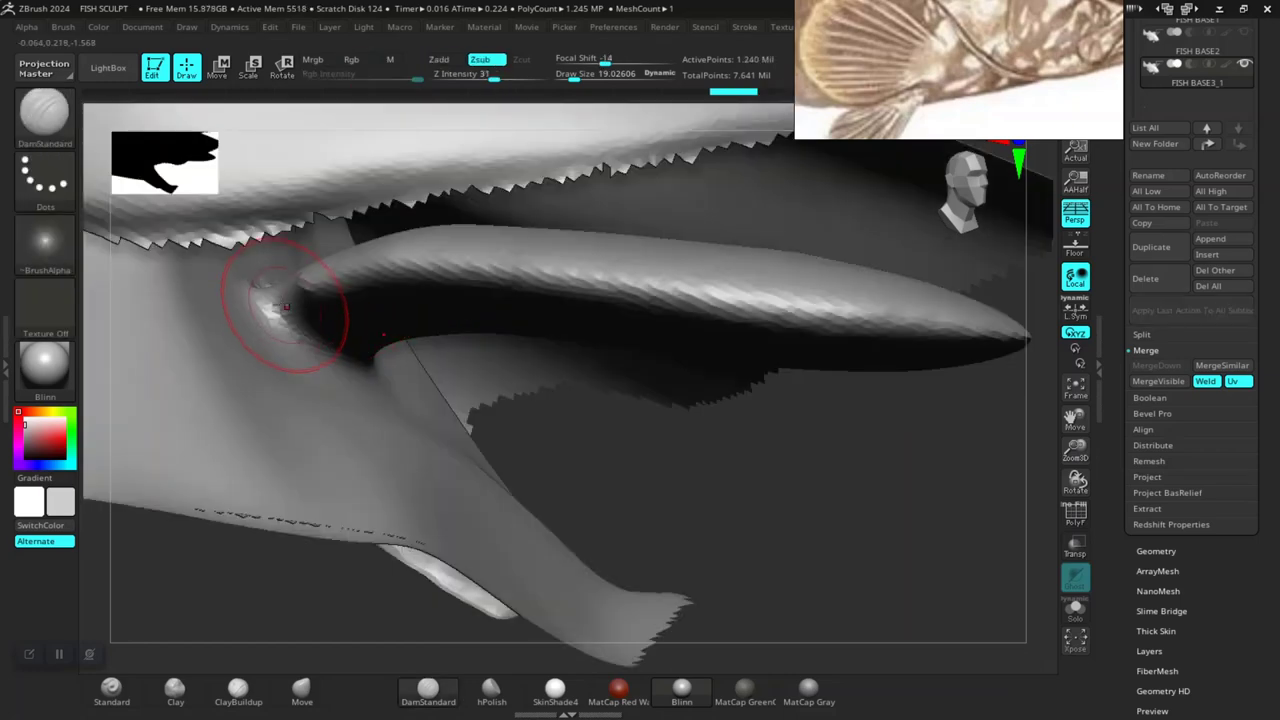
Shift-smooth the mouth corner, check it up close, and zoom out to a side view.
{"action": "key", "text": "shift"}
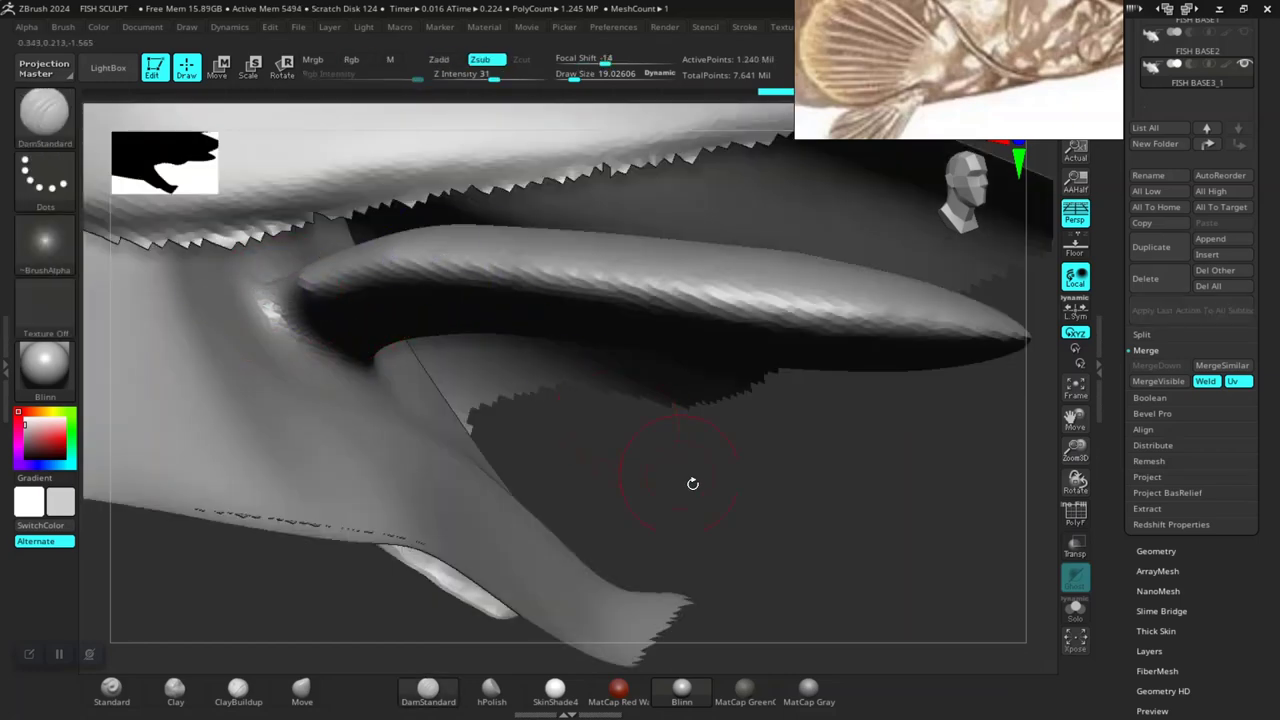
{"action": "mouse_move", "coordinate": [691, 480]}
{"action": "left_mouse_down"}
{"action": "mouse_move", "coordinate": [651, 523]}
{"action": "mouse_move", "coordinate": [625, 437]}
{"action": "left_mouse_up"}
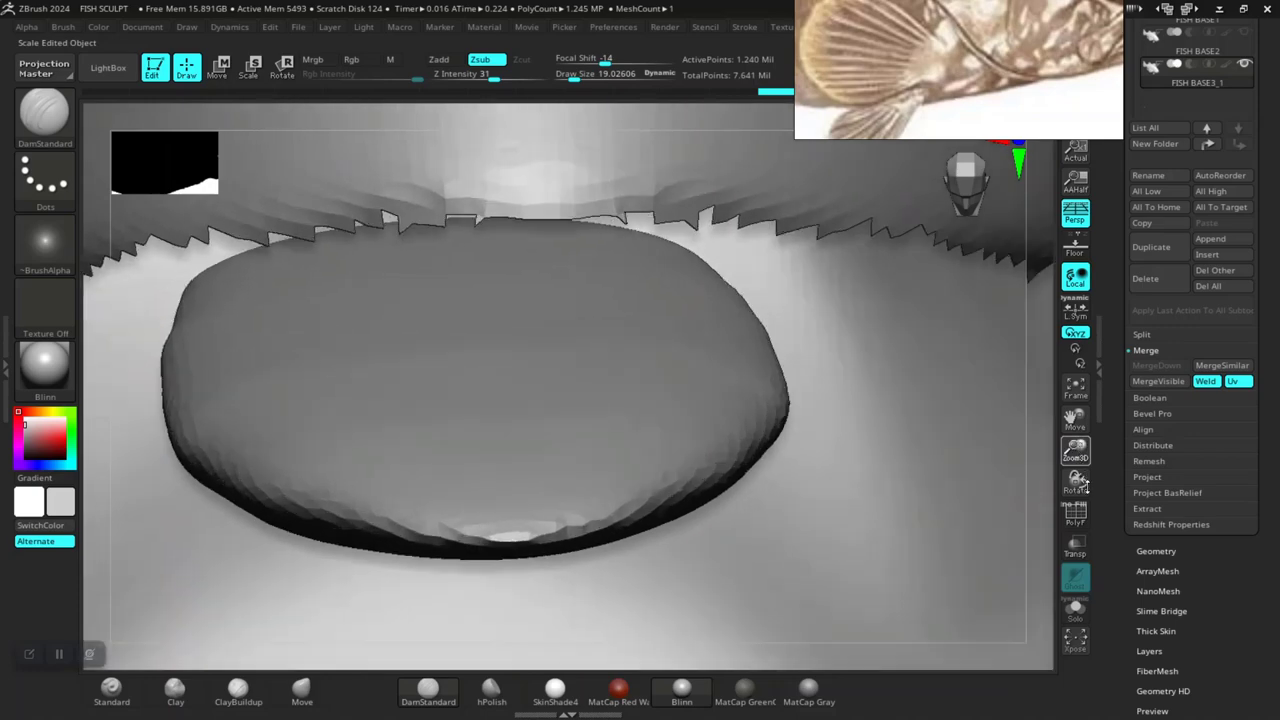
{"action": "left_click_drag", "start_coordinate": [1068, 452], "coordinate": [1110, 463]}
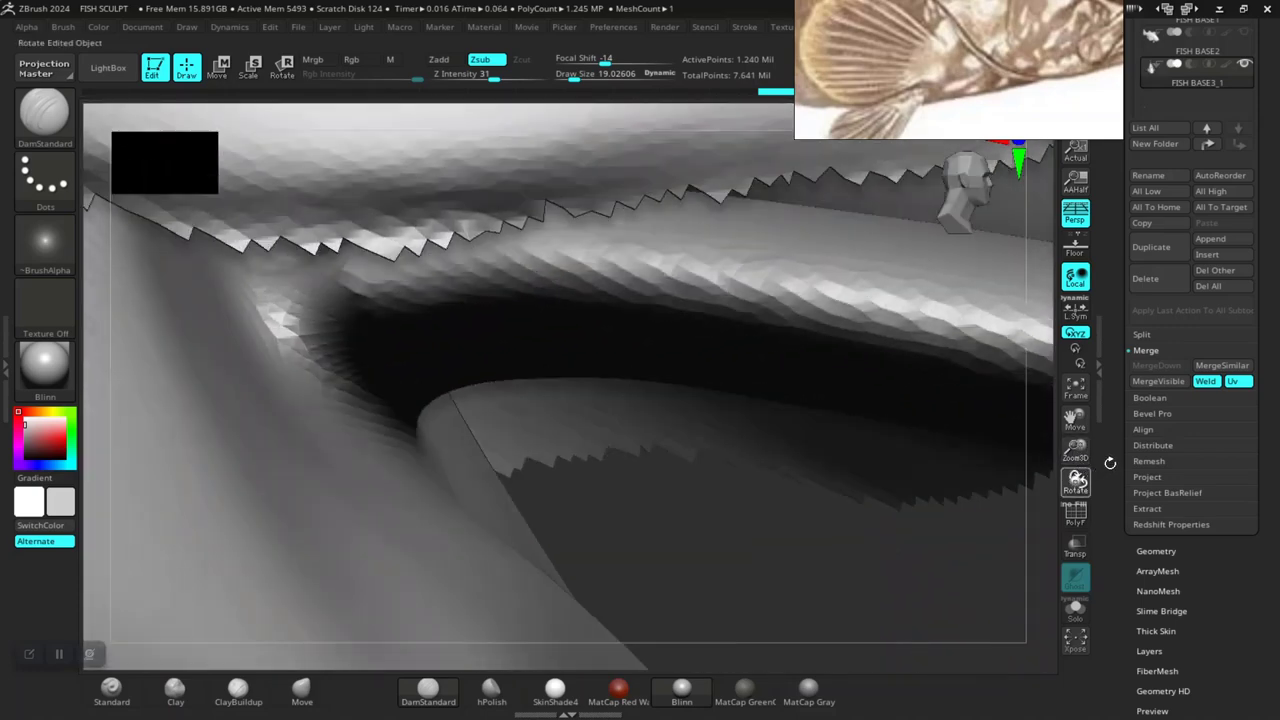
{"action": "mouse_move", "coordinate": [820, 471]}
{"action": "right_mouse_down"}
{"action": "mouse_move", "coordinate": [826, 506]}
{"action": "mouse_move", "coordinate": [772, 556]}
{"action": "mouse_move", "coordinate": [477, 337]}
{"action": "right_mouse_up"}
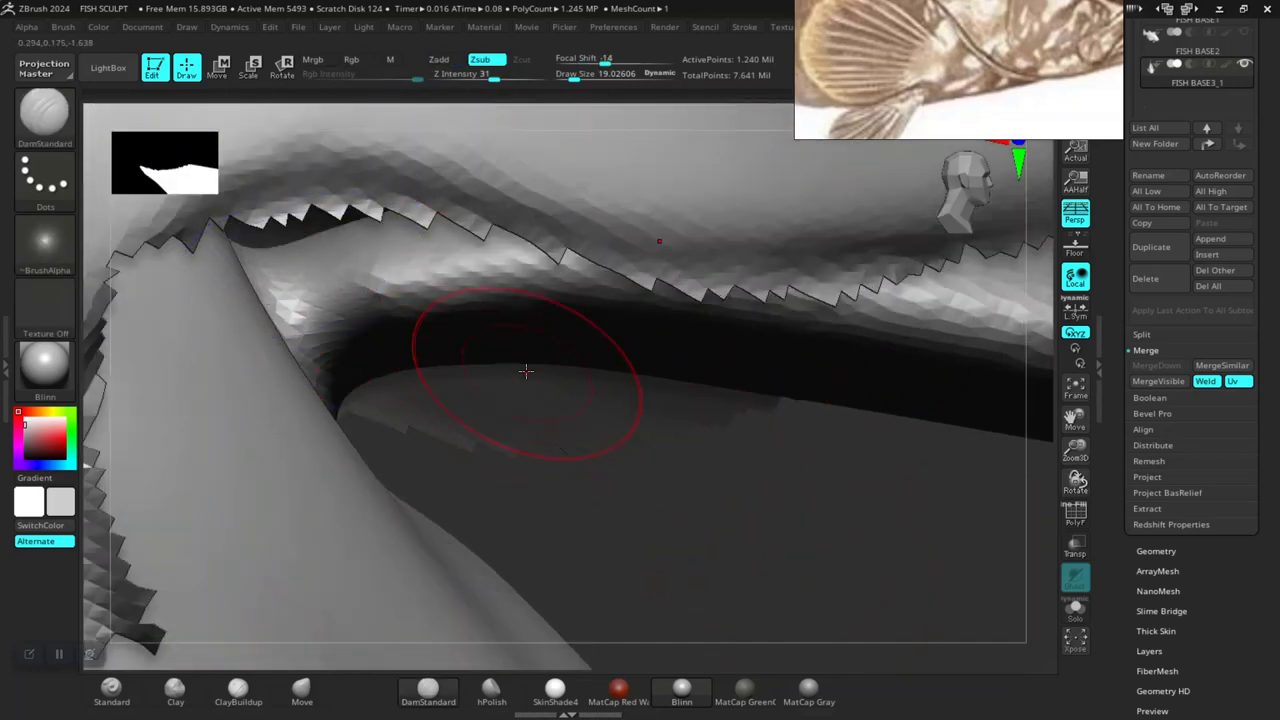
{"action": "mouse_move", "coordinate": [614, 640]}
{"action": "right_mouse_down", "text": "ctrl"}
{"action": "mouse_move", "coordinate": [747, 402]}
{"action": "mouse_move", "coordinate": [820, 406]}
{"action": "mouse_move", "coordinate": [760, 366]}
{"action": "mouse_move", "coordinate": [808, 461]}
{"action": "mouse_move", "coordinate": [820, 423]}
{"action": "mouse_move", "coordinate": [774, 423]}
{"action": "mouse_move", "coordinate": [803, 483]}
{"action": "mouse_move", "coordinate": [791, 509]}
{"action": "mouse_move", "coordinate": [857, 503]}
{"action": "mouse_move", "coordinate": [857, 463]}
{"action": "mouse_move", "coordinate": [823, 477]}
{"action": "mouse_move", "coordinate": [957, 449]}
{"action": "mouse_move", "coordinate": [870, 414]}
{"action": "mouse_move", "coordinate": [843, 380]}
{"action": "mouse_move", "coordinate": [860, 413]}
{"action": "mouse_move", "coordinate": [870, 400]}
{"action": "mouse_move", "coordinate": [686, 293]}
{"action": "right_mouse_up", "text": "ctrl"}
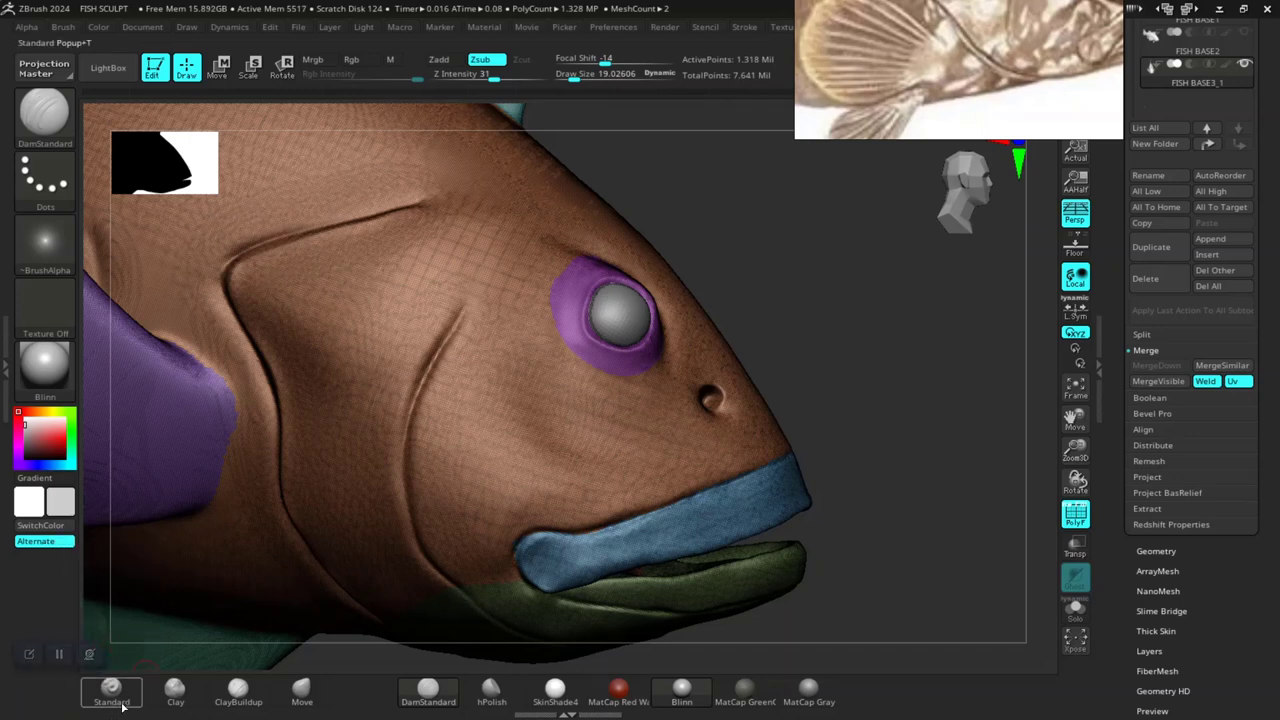
Switch to the Standard brush and browse the ANDY HARDSURFACE alpha folder in LightBox.
{"action": "left_click", "coordinate": [118, 700]}
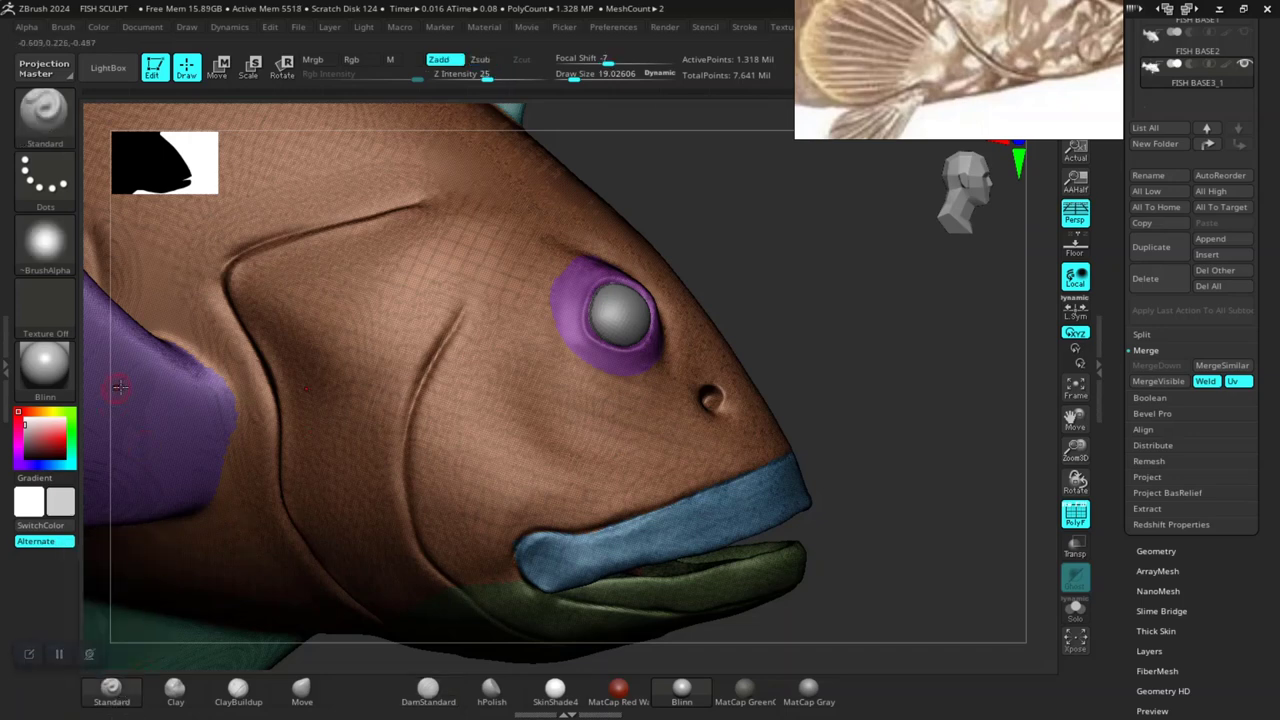
{"action": "left_click", "coordinate": [108, 68]}
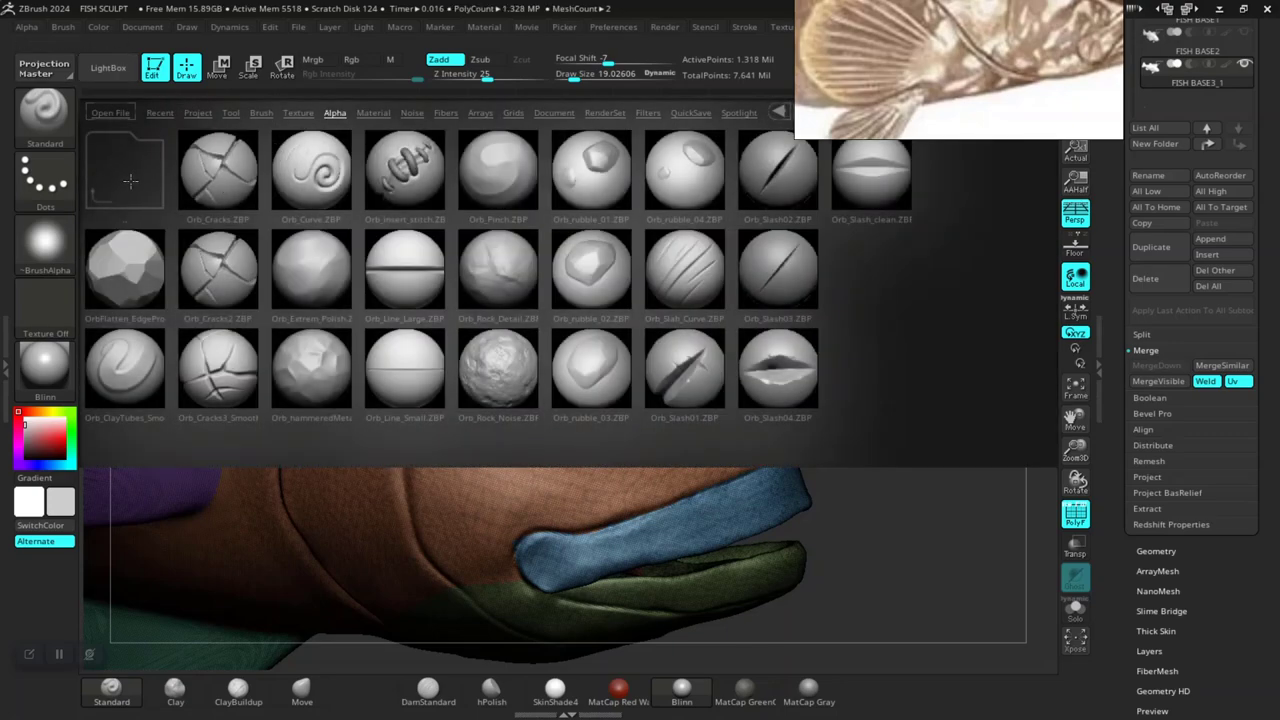
{"action": "double_click", "coordinate": [126, 182]}
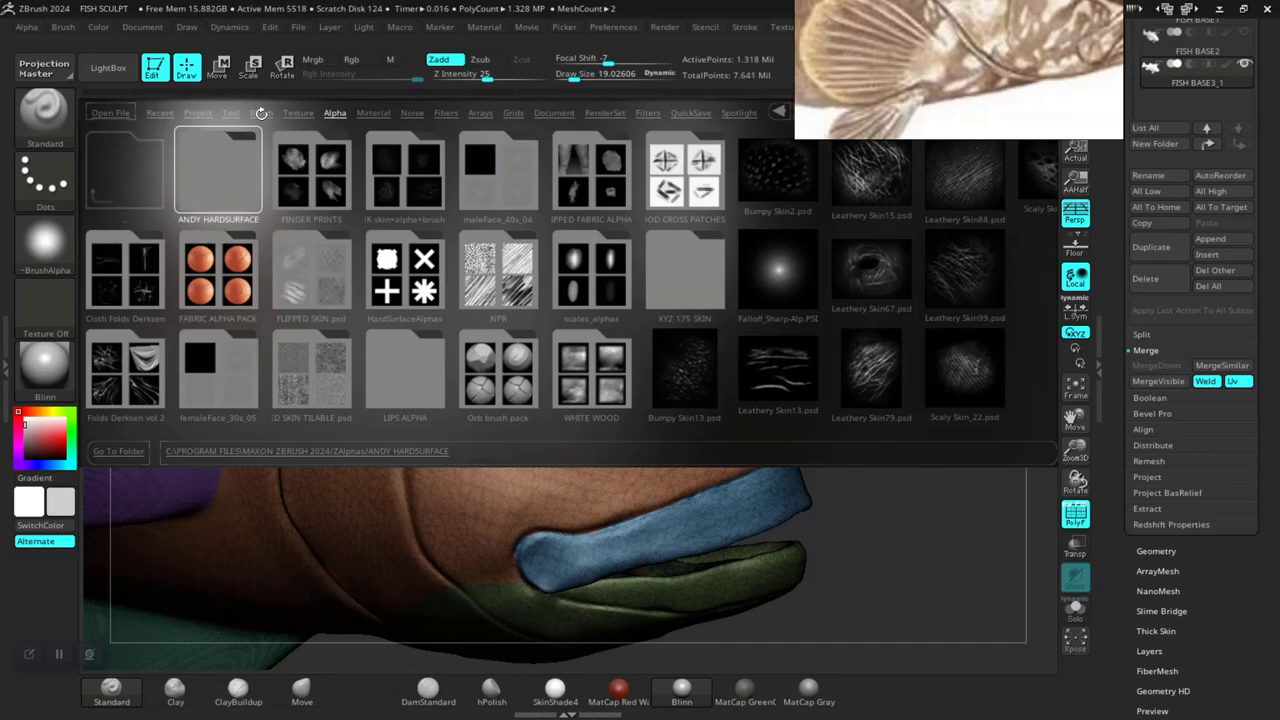
Open the Smooth folder in LightBox's brush library and load SmoothGroups.ZBP.
{"action": "left_click", "coordinate": [260, 113]}
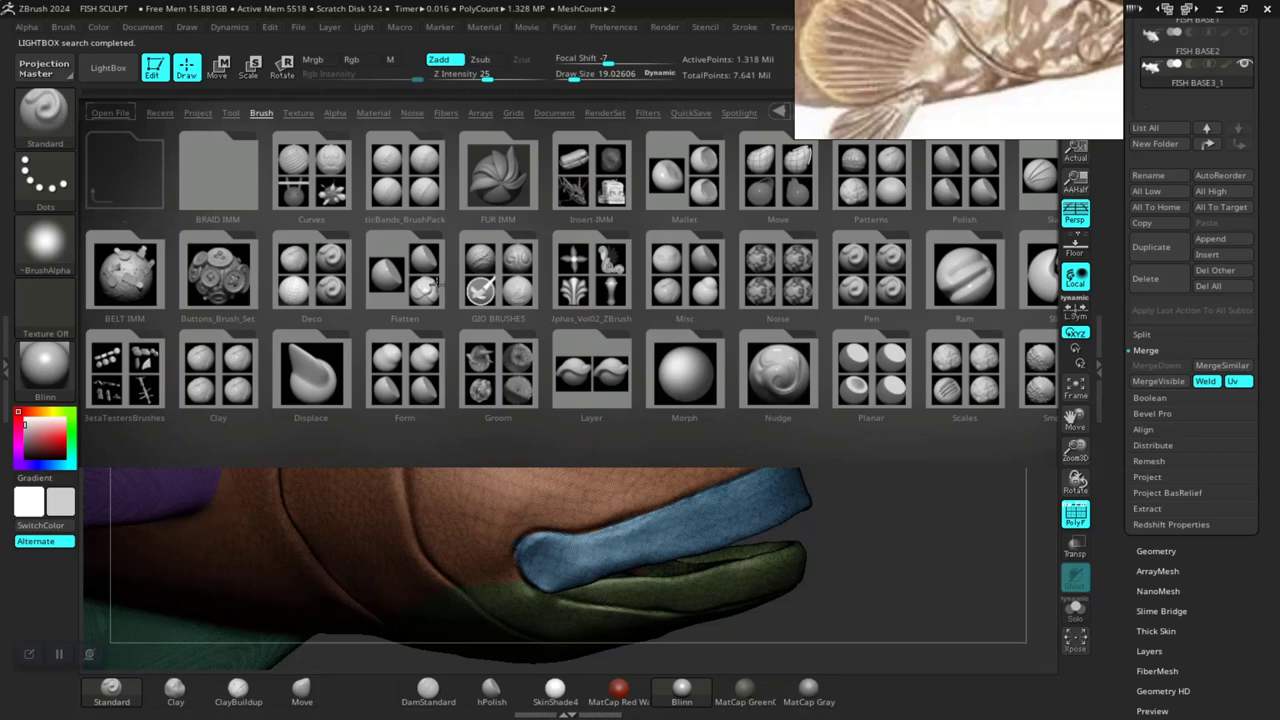
{"action": "left_click", "coordinate": [676, 289]}
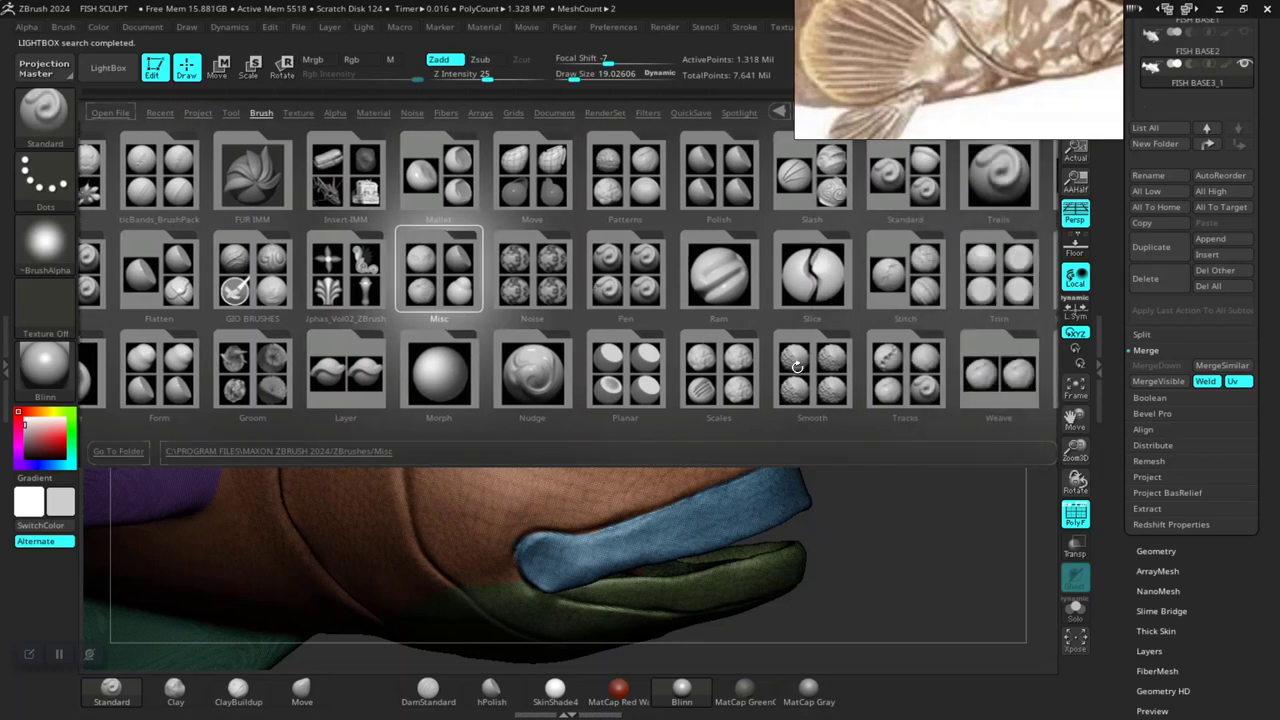
{"action": "double_click", "coordinate": [797, 367]}
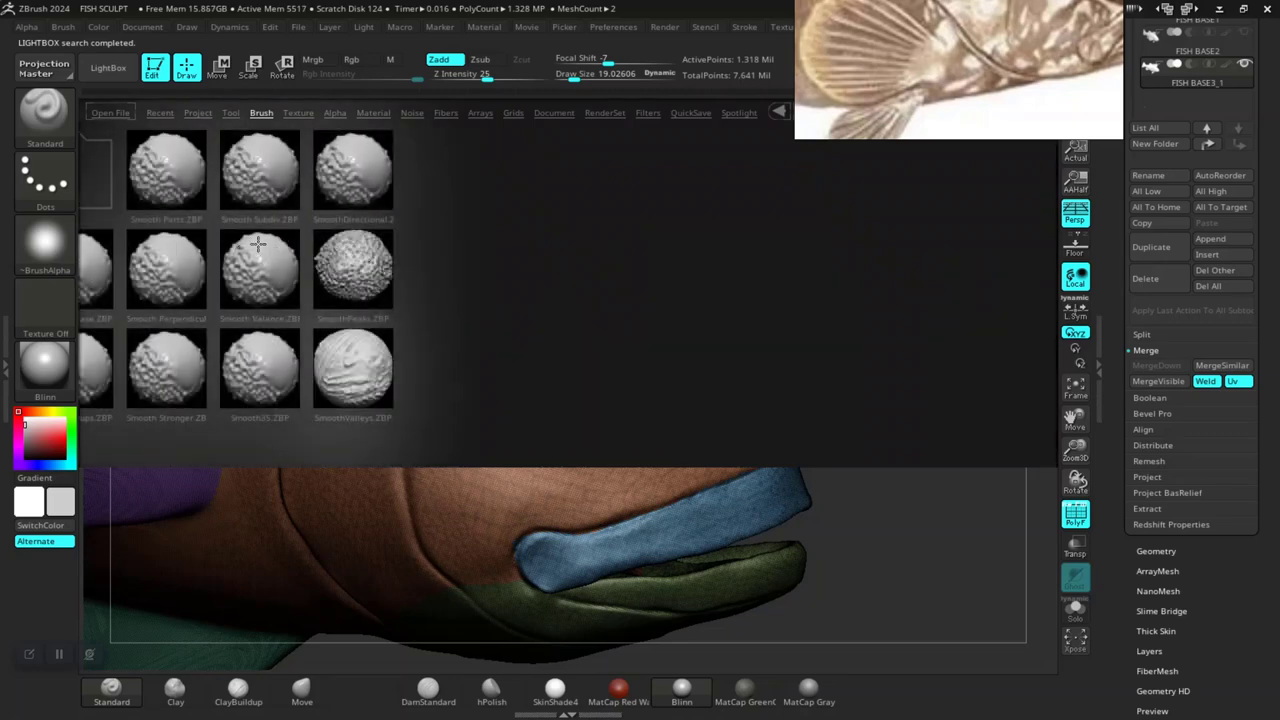
{"action": "double_click", "coordinate": [259, 246]}
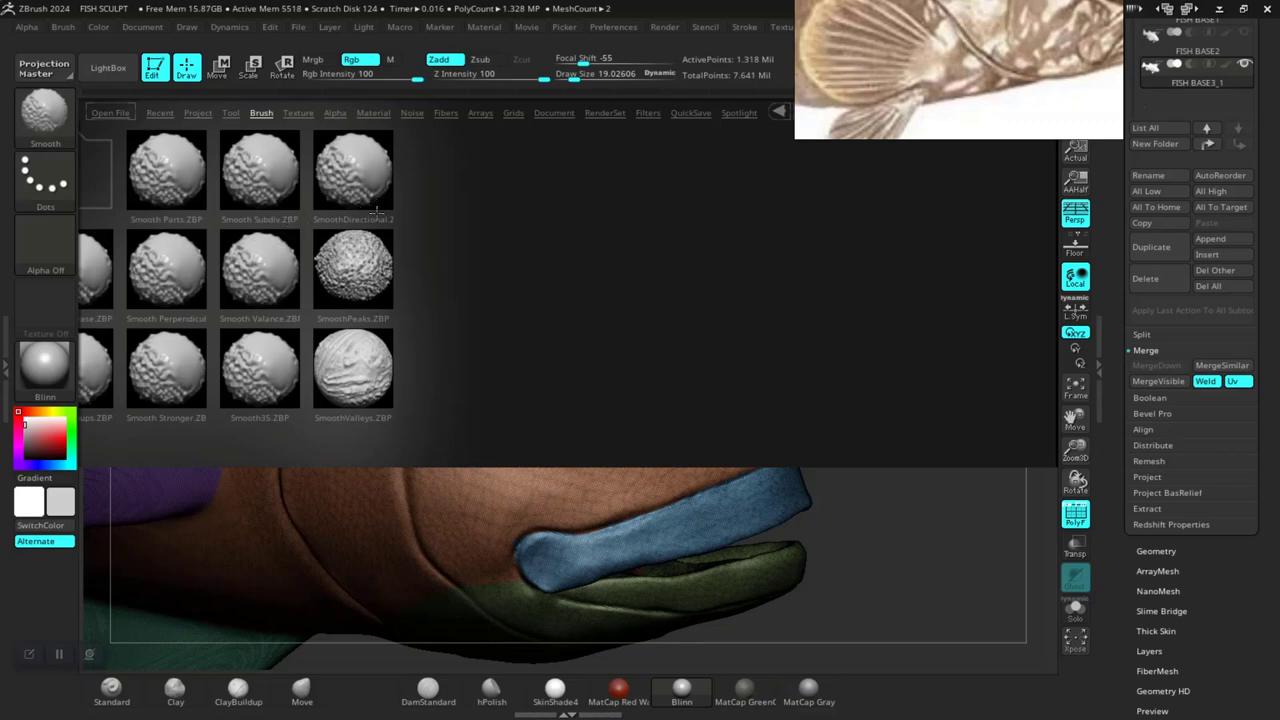
{"action": "left_click", "coordinate": [377, 210], "text": "shift"}
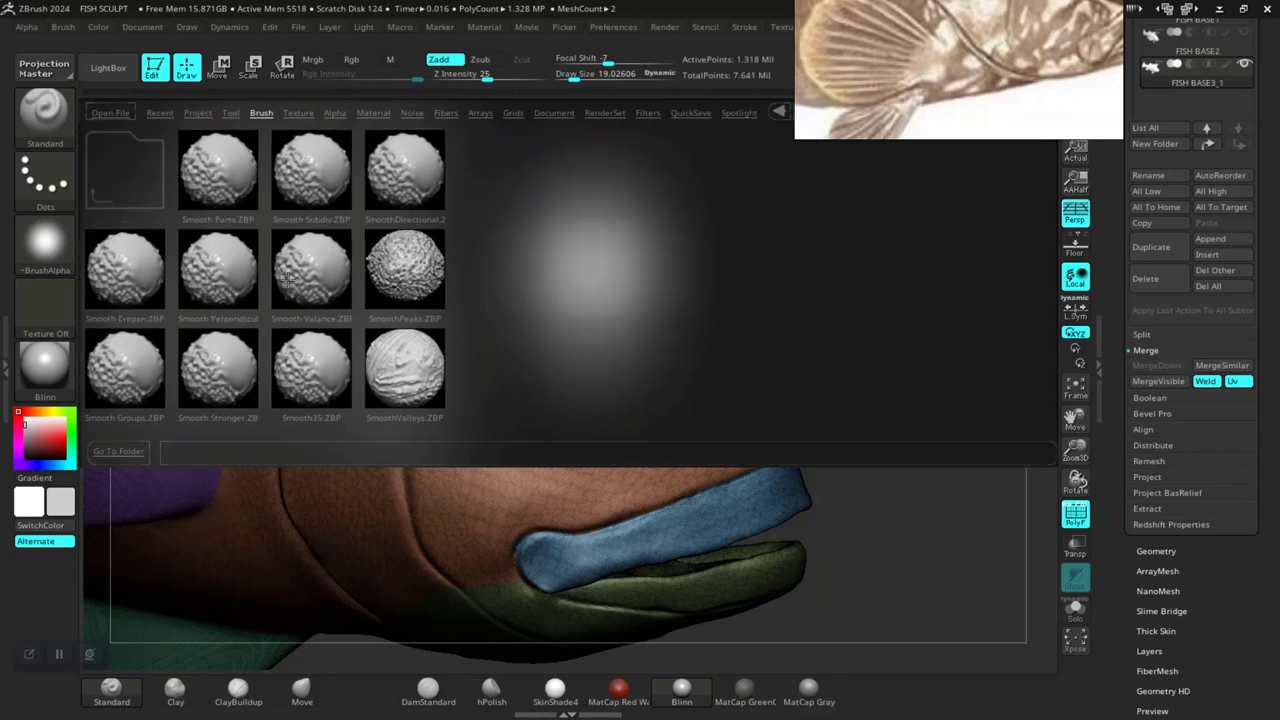
{"action": "left_click", "coordinate": [150, 303]}
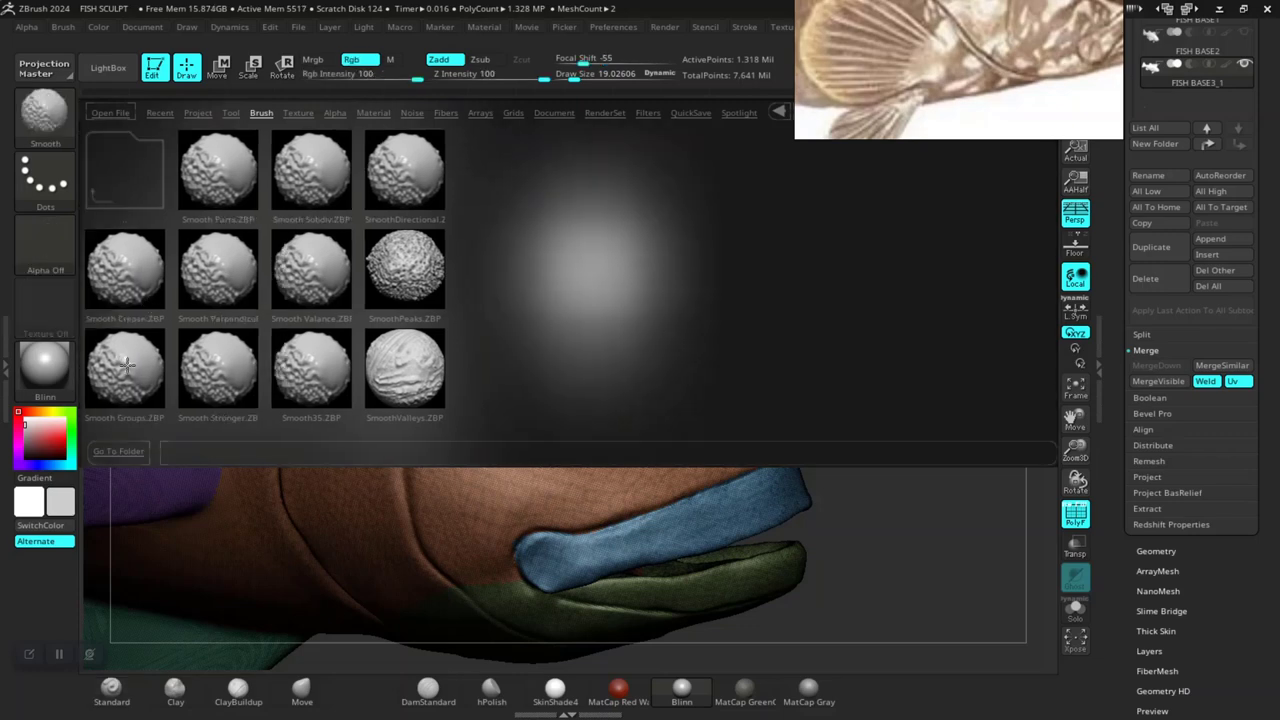
{"action": "left_click", "coordinate": [127, 364]}
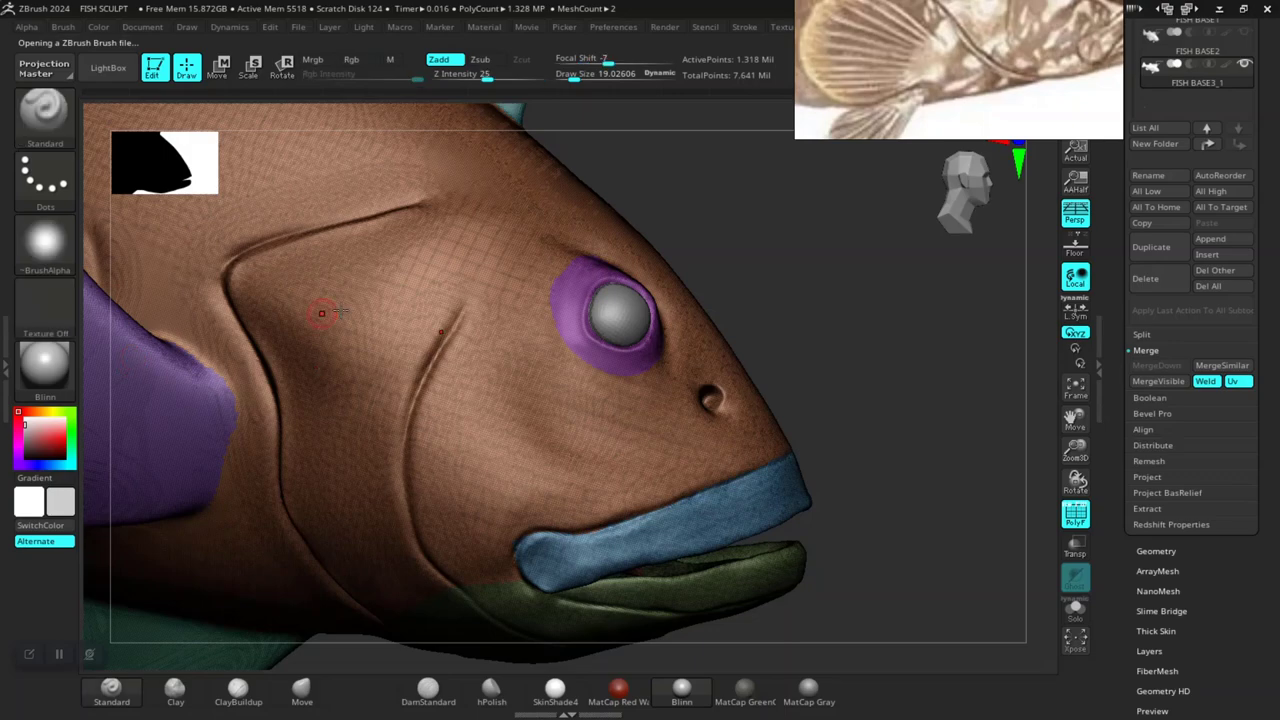
Select the Orb_Line_Small brush and zoom in close on the fish's eye and nostril.
{"action": "left_click", "coordinate": [38, 120]}
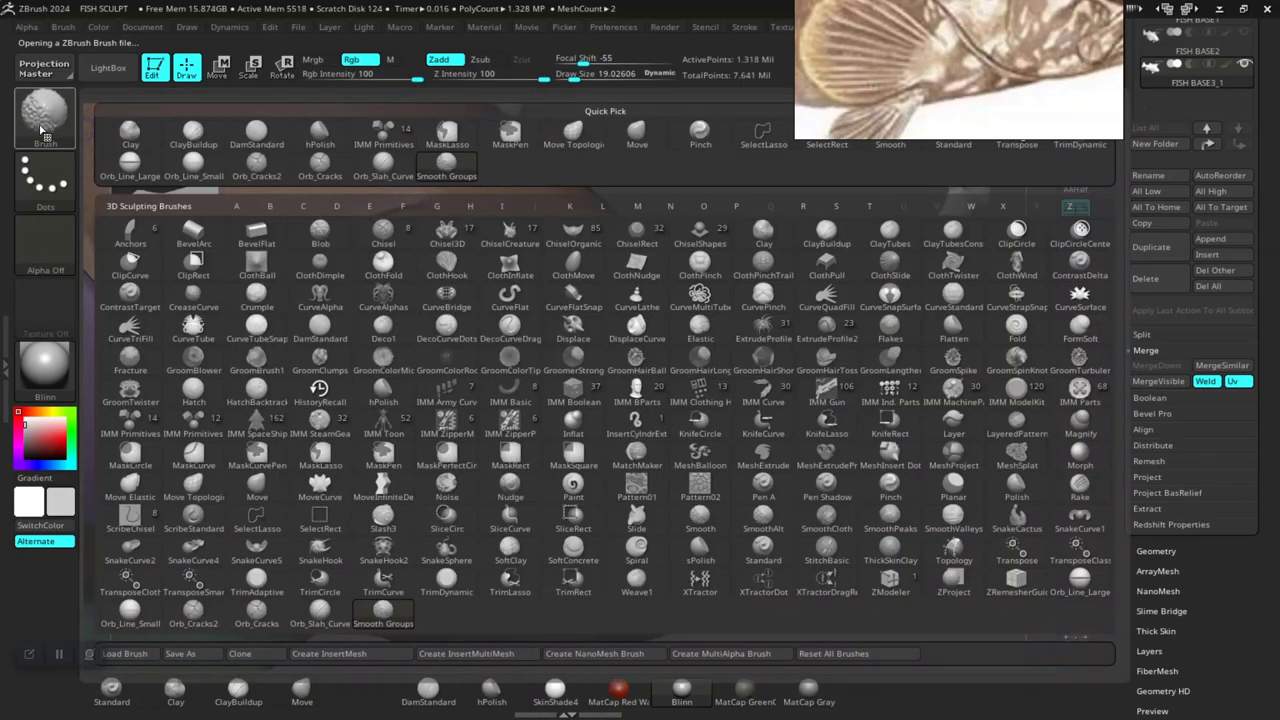
{"action": "left_click", "coordinate": [130, 165]}
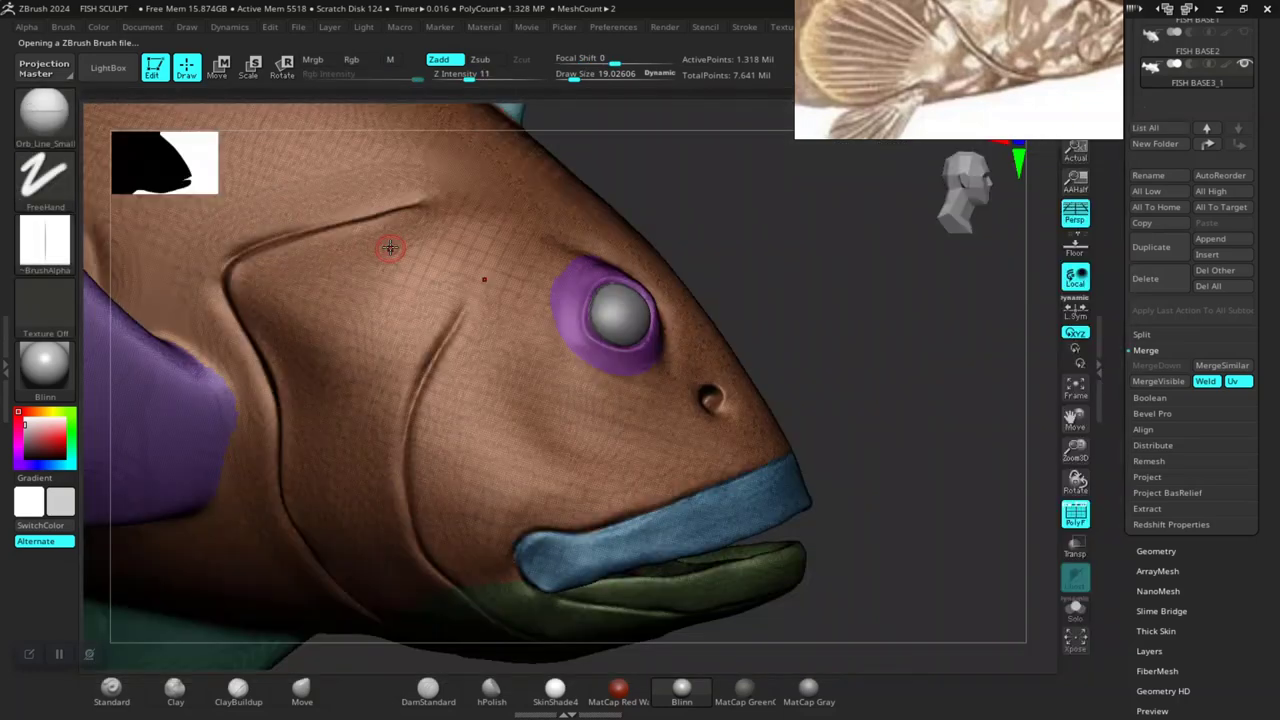
{"action": "mouse_move", "coordinate": [650, 300]}
{"action": "right_mouse_down"}
{"action": "mouse_move", "coordinate": [795, 416]}
{"action": "mouse_move", "coordinate": [708, 296]}
{"action": "right_mouse_up"}
{"action": "mouse_move", "coordinate": [894, 272]}
{"action": "right_mouse_down"}
{"action": "mouse_move", "coordinate": [894, 343]}
{"action": "mouse_move", "coordinate": [910, 380]}
{"action": "right_mouse_up"}
Smooth the cheek and purple polygroup border above the eye, lowering Z Intensity to 31.
{"action": "key", "text": "shift"}
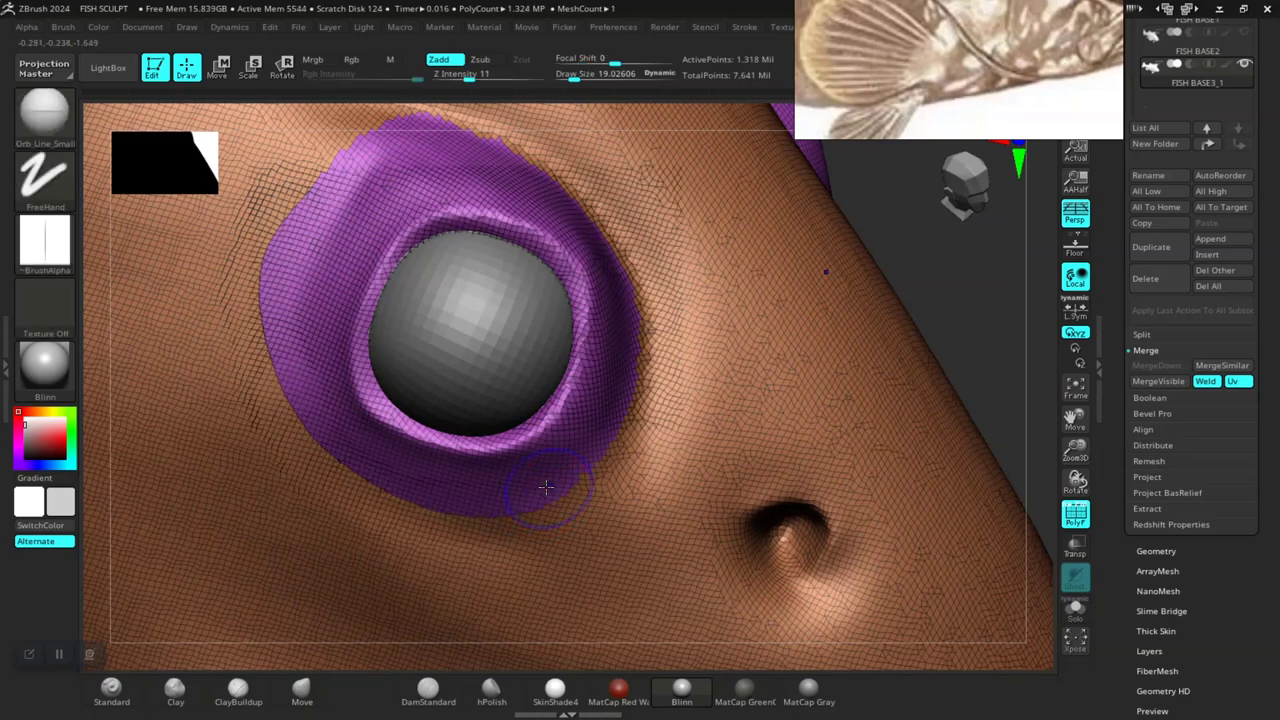
{"action": "key", "text": "shift+f"}
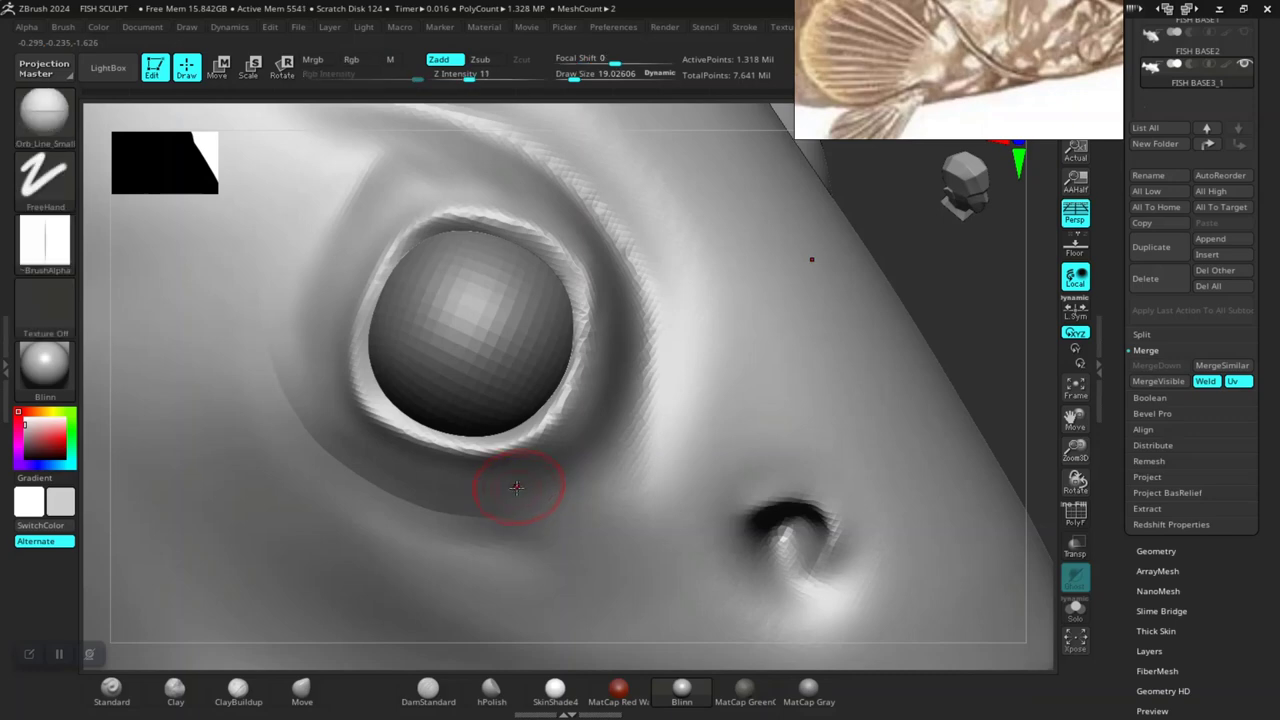
{"action": "left_click_drag", "start_coordinate": [527, 490], "coordinate": [503, 488], "text": "shift"}
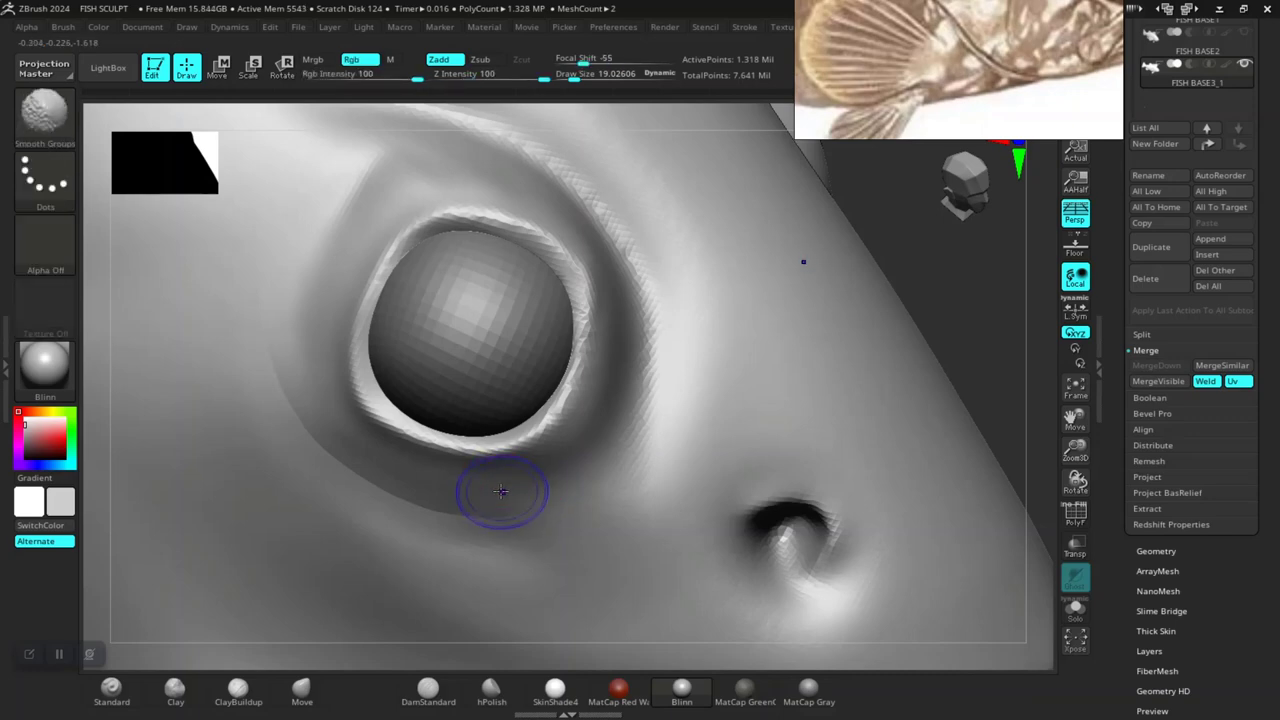
{"action": "key", "text": "shift+f"}
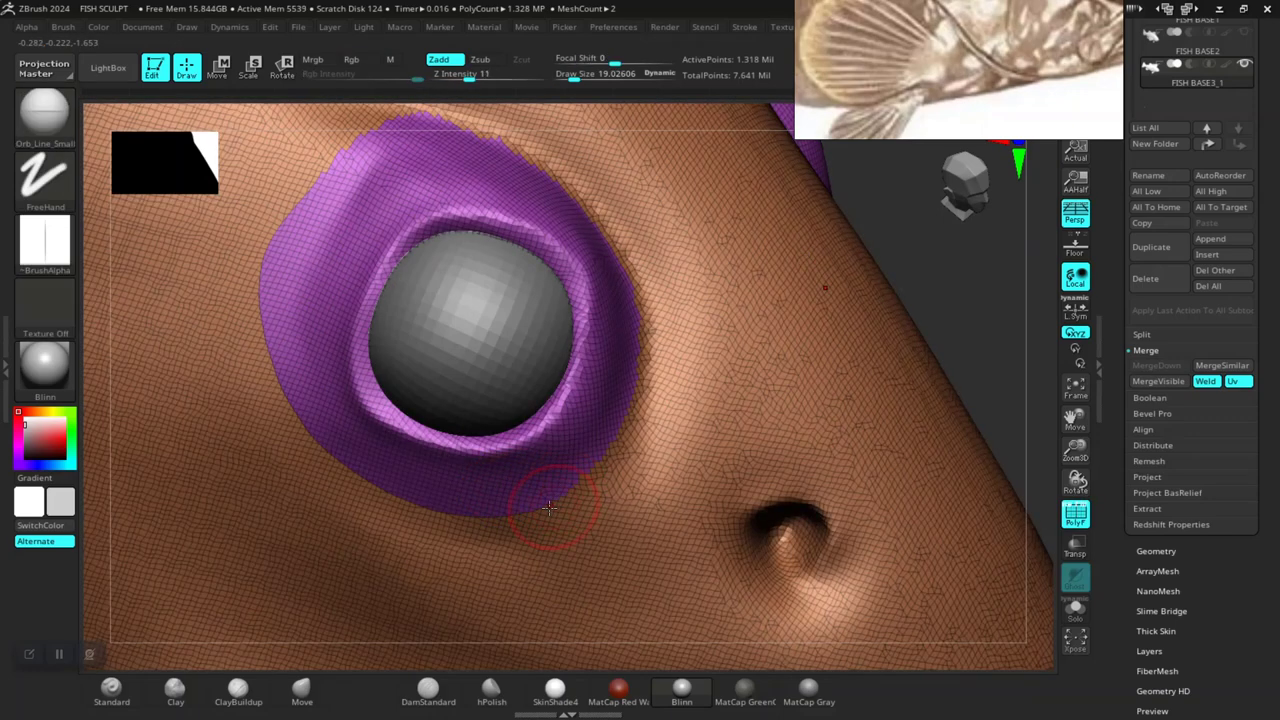
{"action": "left_click_drag", "start_coordinate": [549, 508], "coordinate": [555, 503], "text": "shift"}
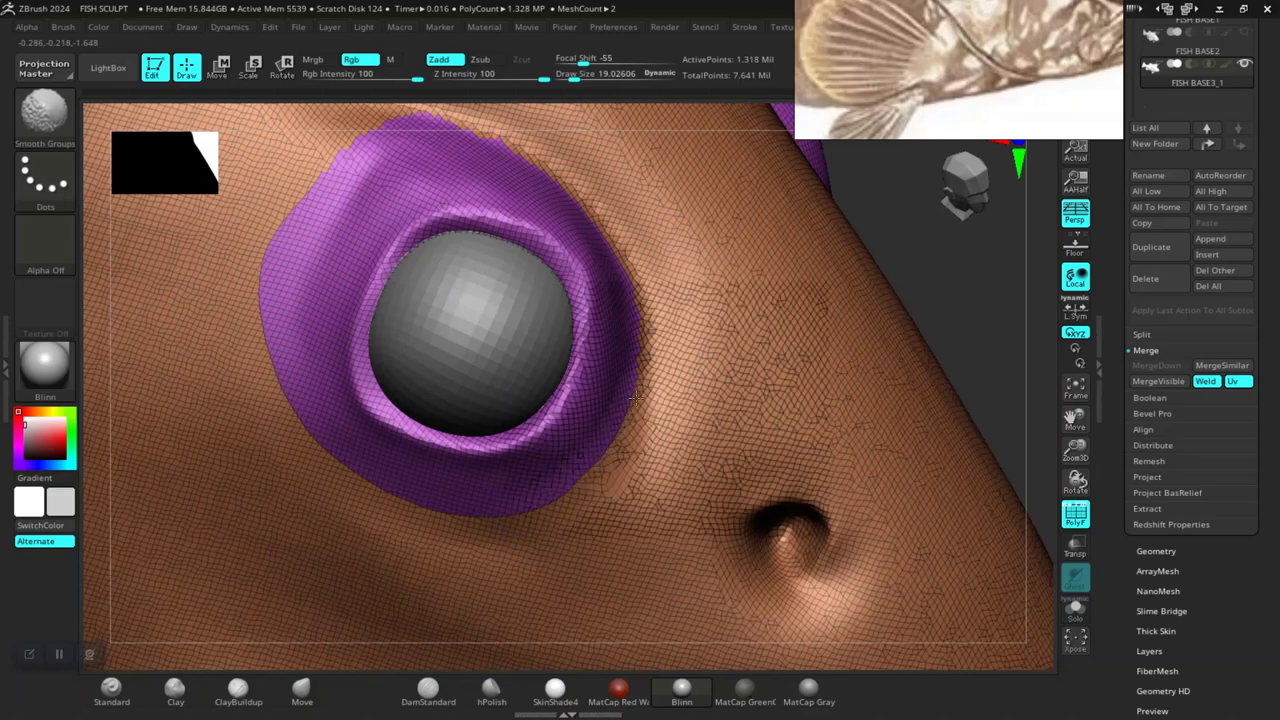
{"action": "right_click_drag", "start_coordinate": [864, 323], "coordinate": [513, 441]}
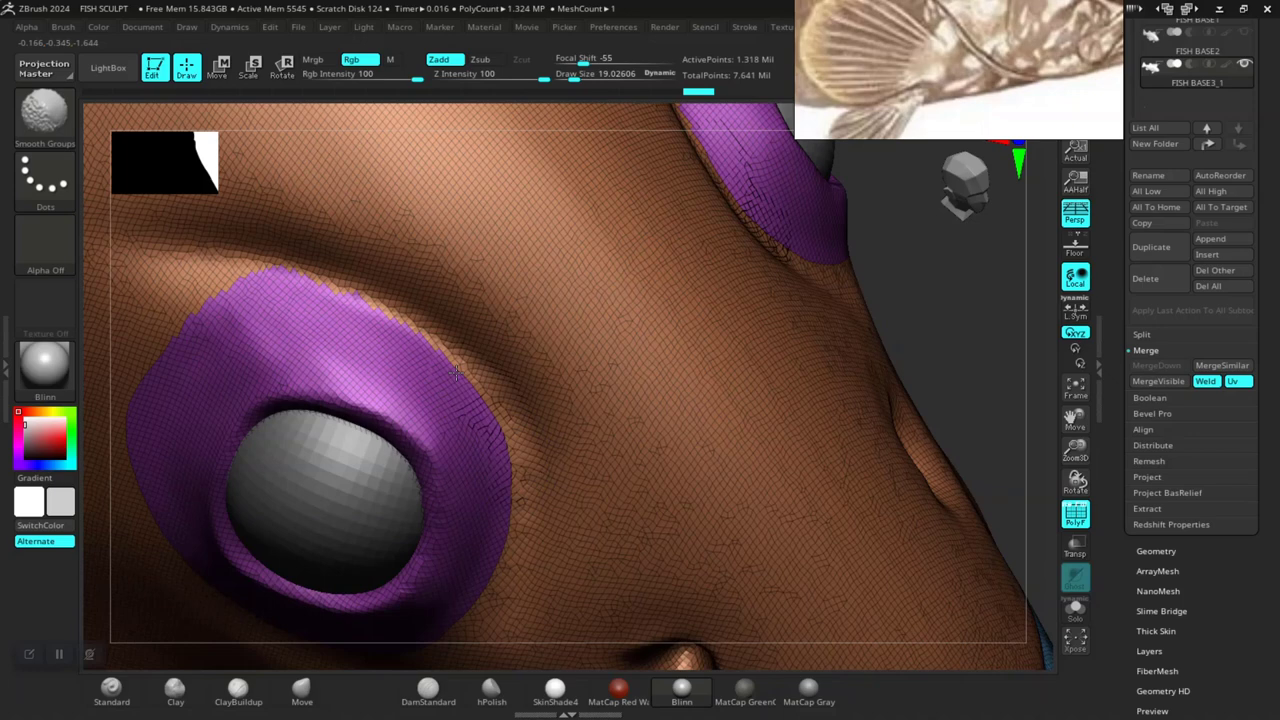
{"action": "left_click_drag", "start_coordinate": [456, 372], "coordinate": [345, 292], "text": "shift"}
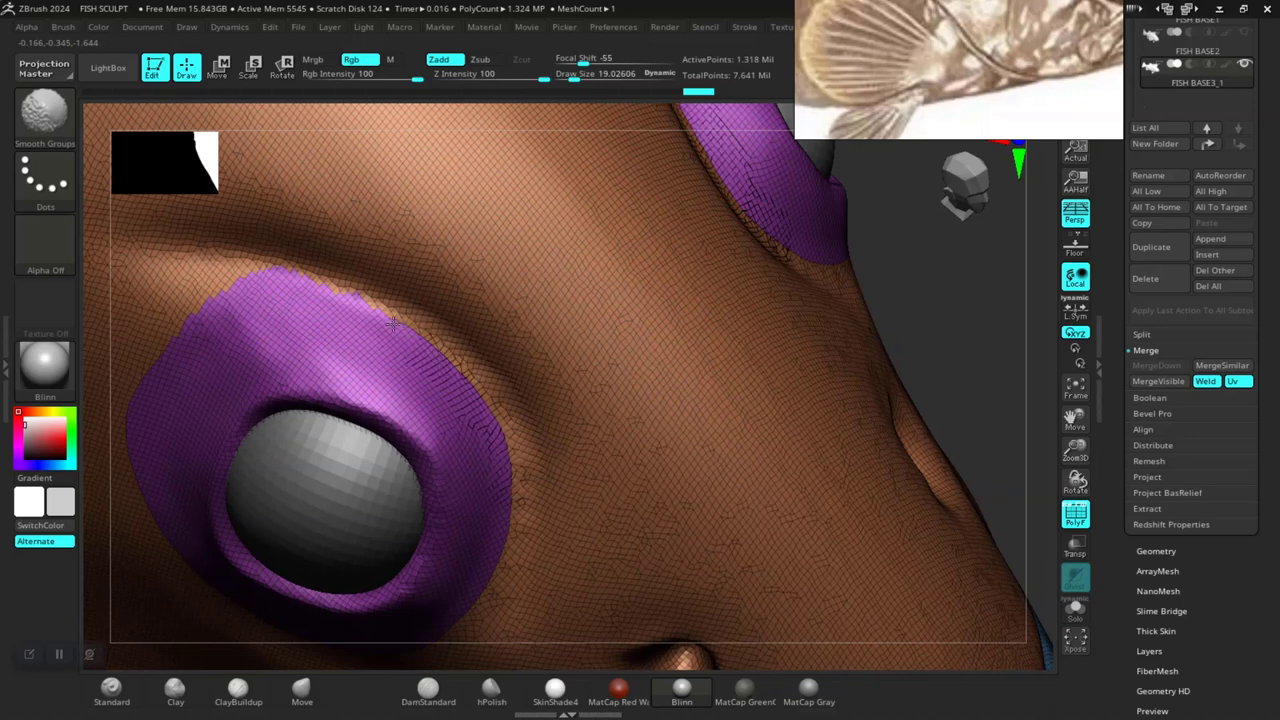
{"action": "left_click_drag", "start_coordinate": [540, 78], "coordinate": [493, 78]}
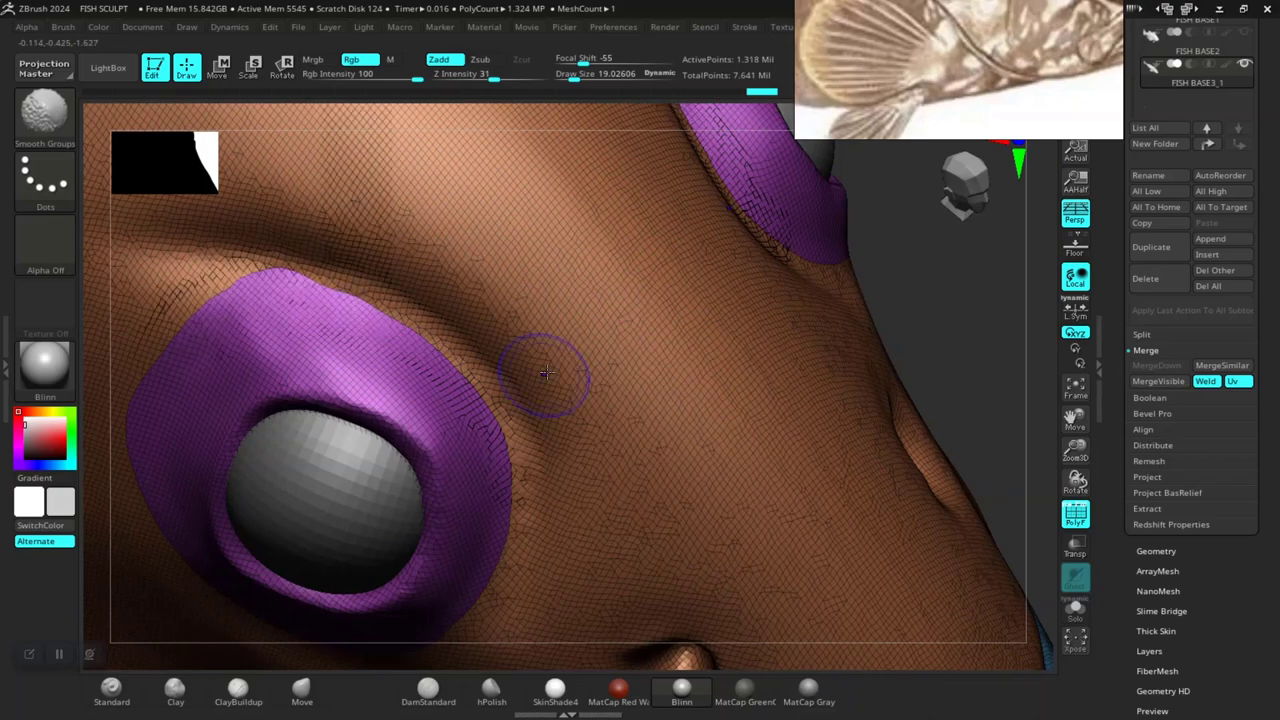
{"action": "left_click_drag", "start_coordinate": [917, 283], "coordinate": [514, 415], "text": "alt"}
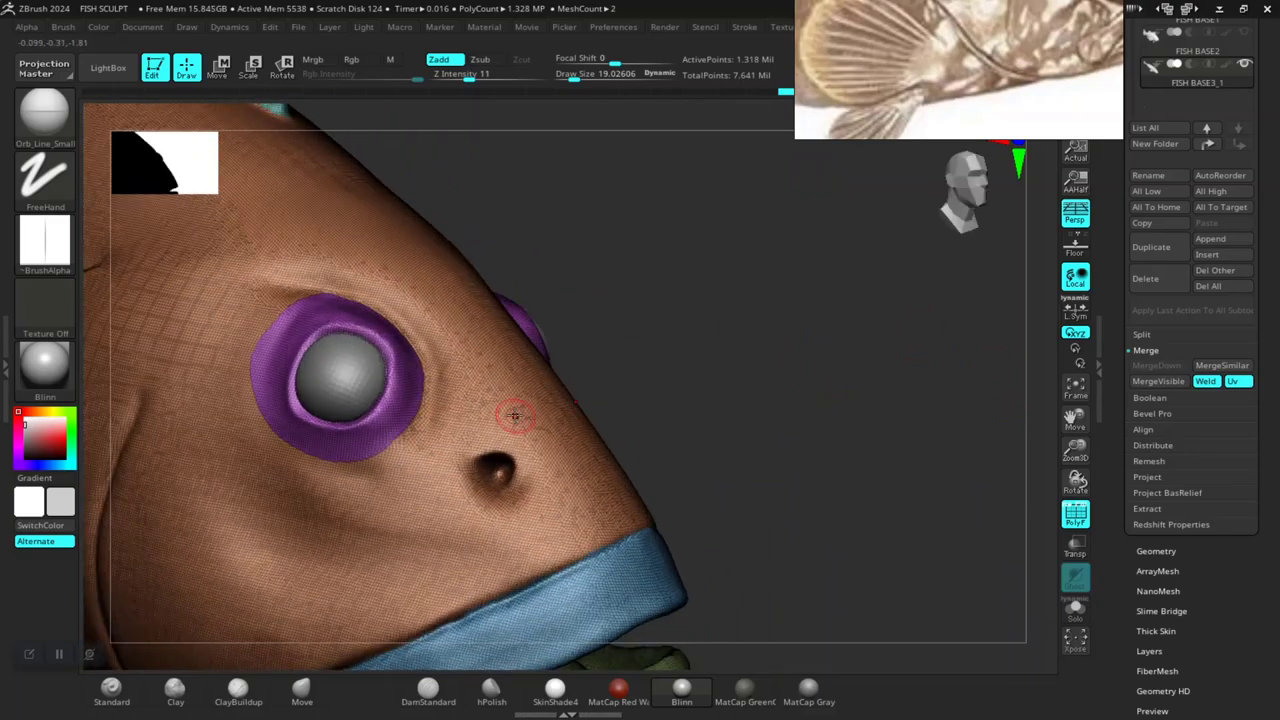
Turn the head toward the mouth and smooth the upper edge of the blue lip.
{"action": "mouse_move", "coordinate": [686, 408]}
{"action": "left_mouse_down"}
{"action": "mouse_move", "coordinate": [723, 471]}
{"action": "mouse_move", "coordinate": [766, 389]}
{"action": "left_mouse_up"}
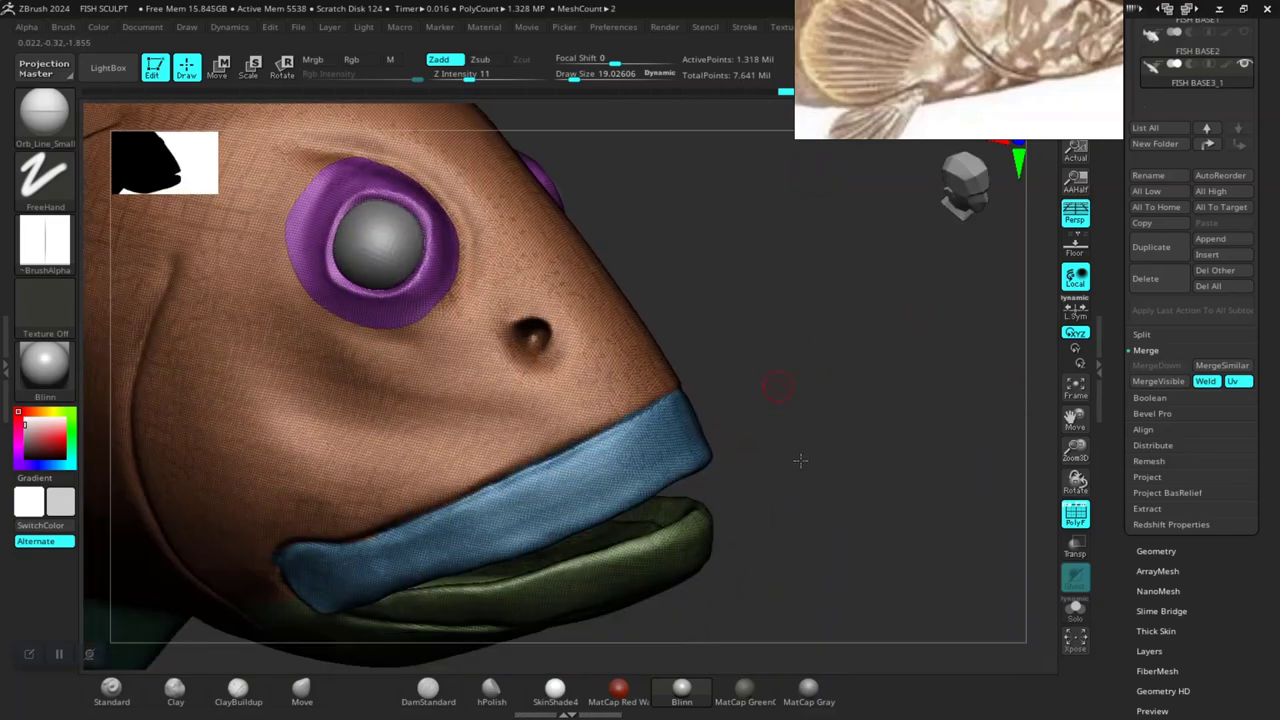
{"action": "mouse_move", "coordinate": [803, 457]}
{"action": "left_mouse_down", "text": "alt"}
{"action": "mouse_move", "coordinate": [829, 354]}
{"action": "mouse_move", "coordinate": [910, 377]}
{"action": "mouse_move", "coordinate": [889, 403]}
{"action": "mouse_move", "coordinate": [860, 380]}
{"action": "mouse_move", "coordinate": [860, 443]}
{"action": "mouse_move", "coordinate": [920, 405]}
{"action": "mouse_move", "coordinate": [900, 415]}
{"action": "left_mouse_up", "text": "alt"}
{"action": "key", "text": "shift"}
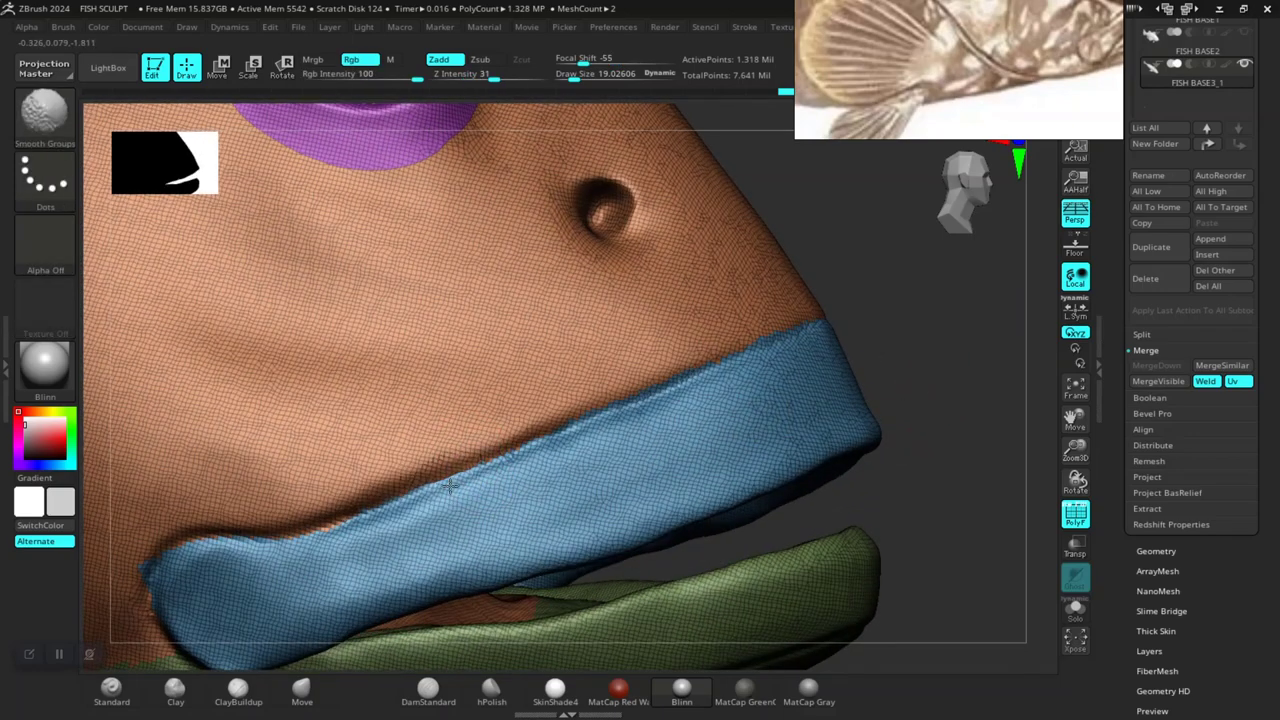
{"action": "left_click_drag", "start_coordinate": [449, 486], "coordinate": [405, 500], "text": "shift"}
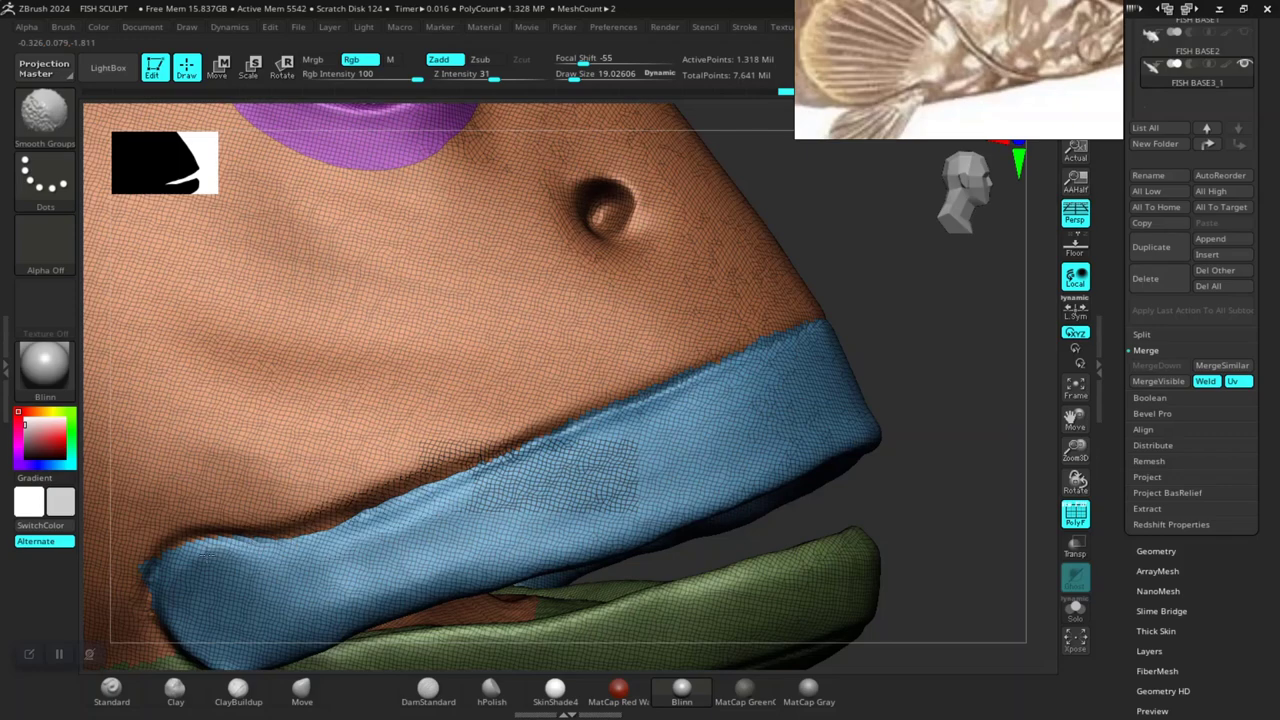
Isolate and mask the blue lip polygroup, invert the mask, and blur its edge twice.
{"action": "mouse_move", "coordinate": [896, 507]}
{"action": "left_mouse_down"}
{"action": "mouse_move", "coordinate": [923, 451]}
{"action": "mouse_move", "coordinate": [734, 437]}
{"action": "mouse_move", "coordinate": [337, 442]}
{"action": "mouse_move", "coordinate": [309, 466]}
{"action": "mouse_move", "coordinate": [334, 463]}
{"action": "left_mouse_up"}
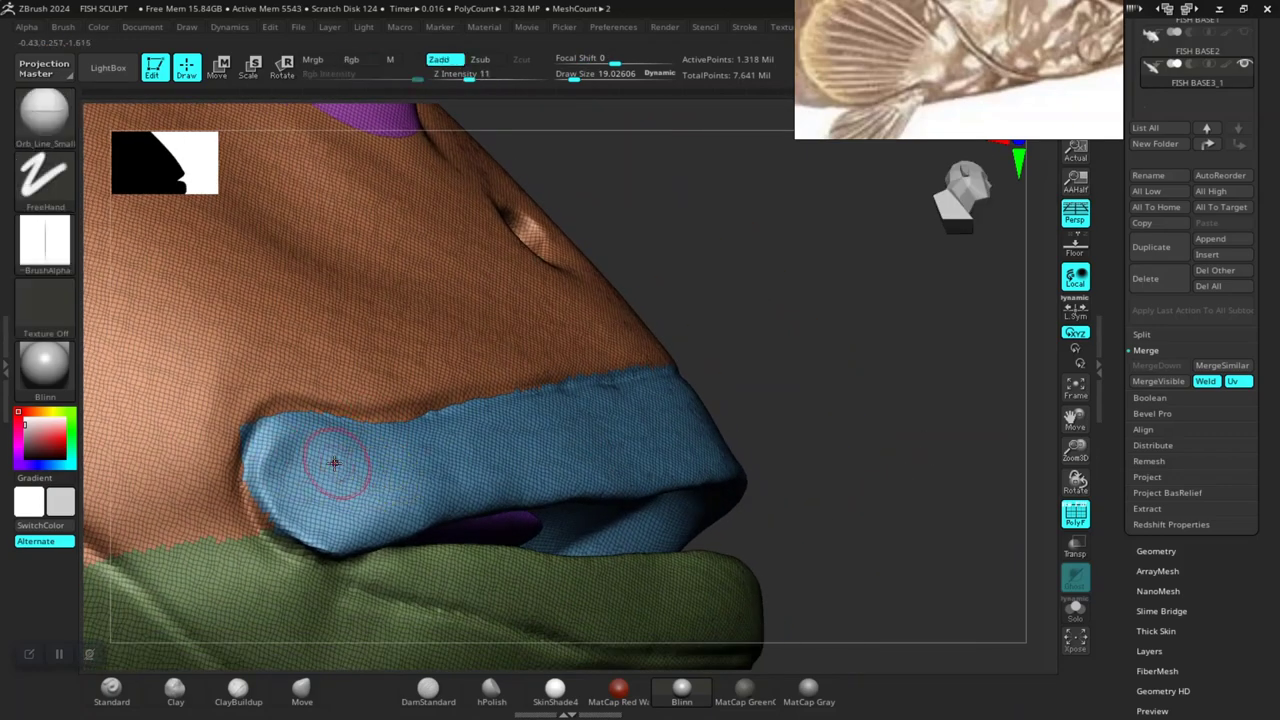
{"action": "left_click", "coordinate": [600, 432], "text": "ctrl+shift"}
{"action": "left_click", "coordinate": [794, 369], "text": "ctrl"}
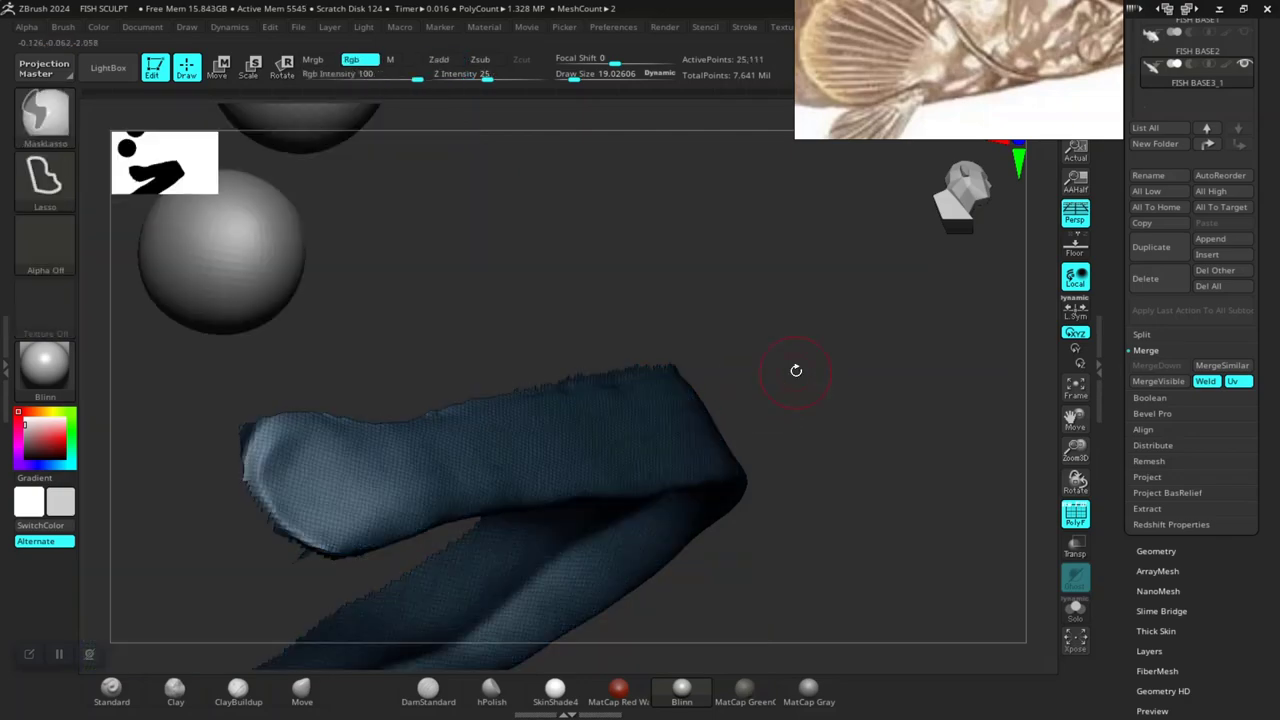
{"action": "left_click", "coordinate": [819, 365], "text": "ctrl+shift"}
{"action": "left_click", "coordinate": [817, 365], "text": "ctrl"}
{"action": "key", "text": "shift+f"}
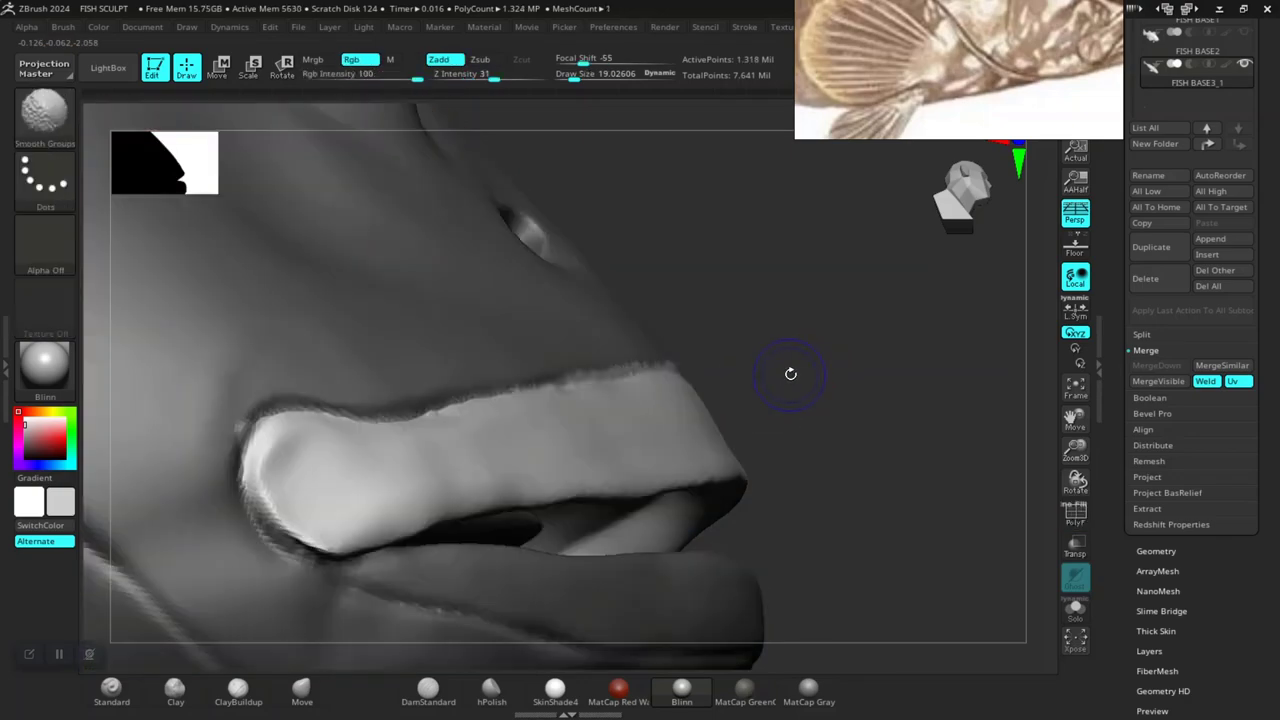
{"action": "left_click", "coordinate": [543, 291], "text": "ctrl"}
{"action": "left_click", "coordinate": [538, 315], "text": "ctrl"}
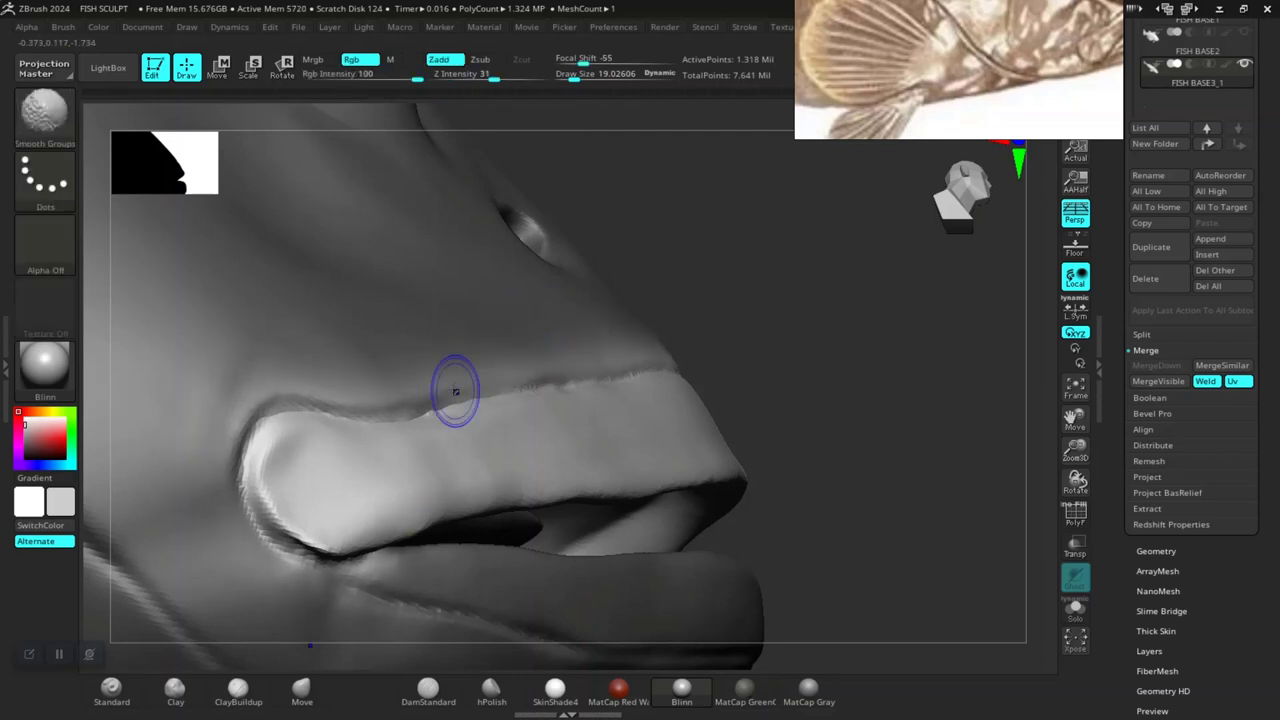
Smooth the upper-left border of the blue lip polygroup.
{"action": "key", "text": "shift+f"}
{"action": "key", "text": "ctrl"}
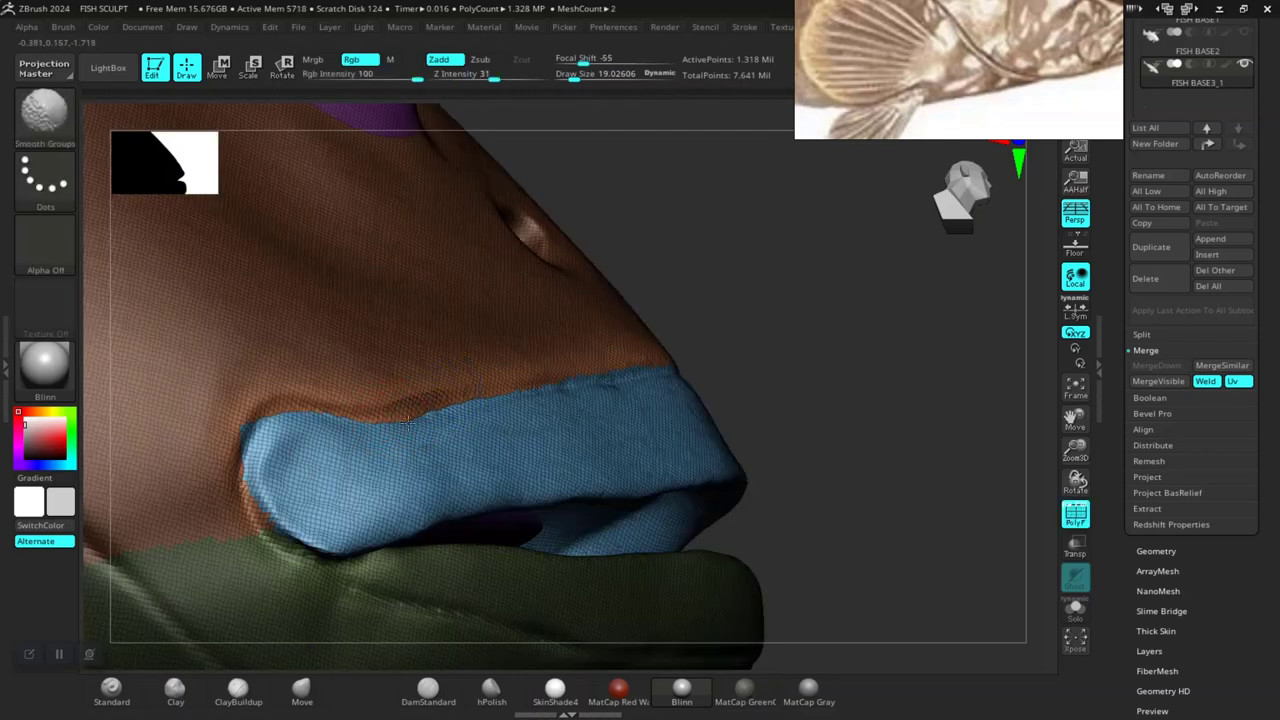
{"action": "left_click_drag", "start_coordinate": [407, 422], "coordinate": [362, 436], "text": "shift"}
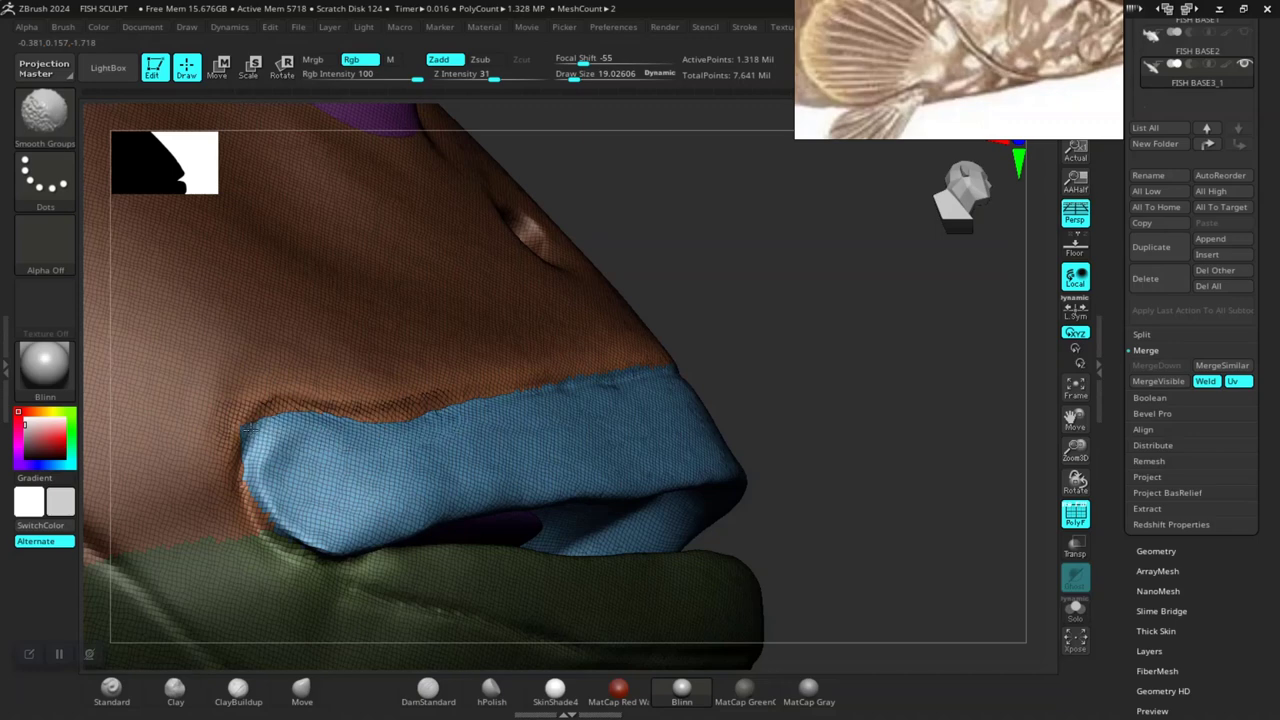
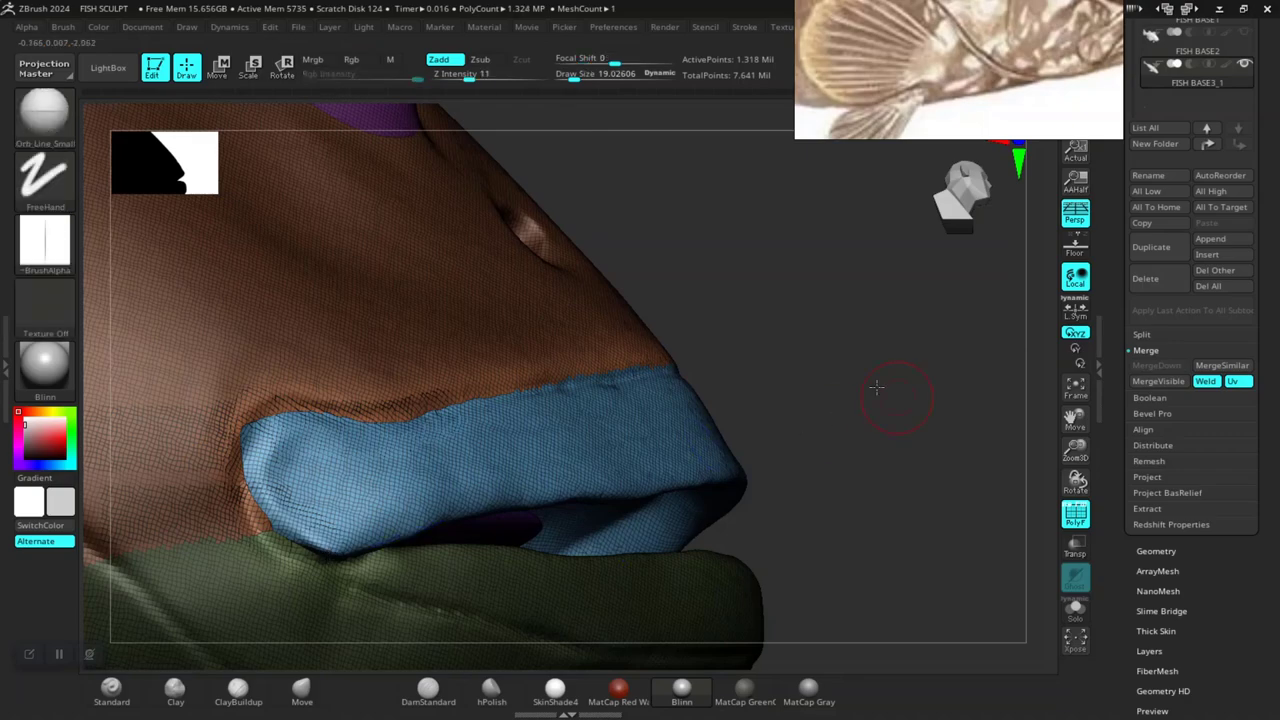
Smooth the rough upper edge of the blue lip band with Shift strokes.
{"action": "left_click_drag", "start_coordinate": [886, 493], "coordinate": [543, 414]}
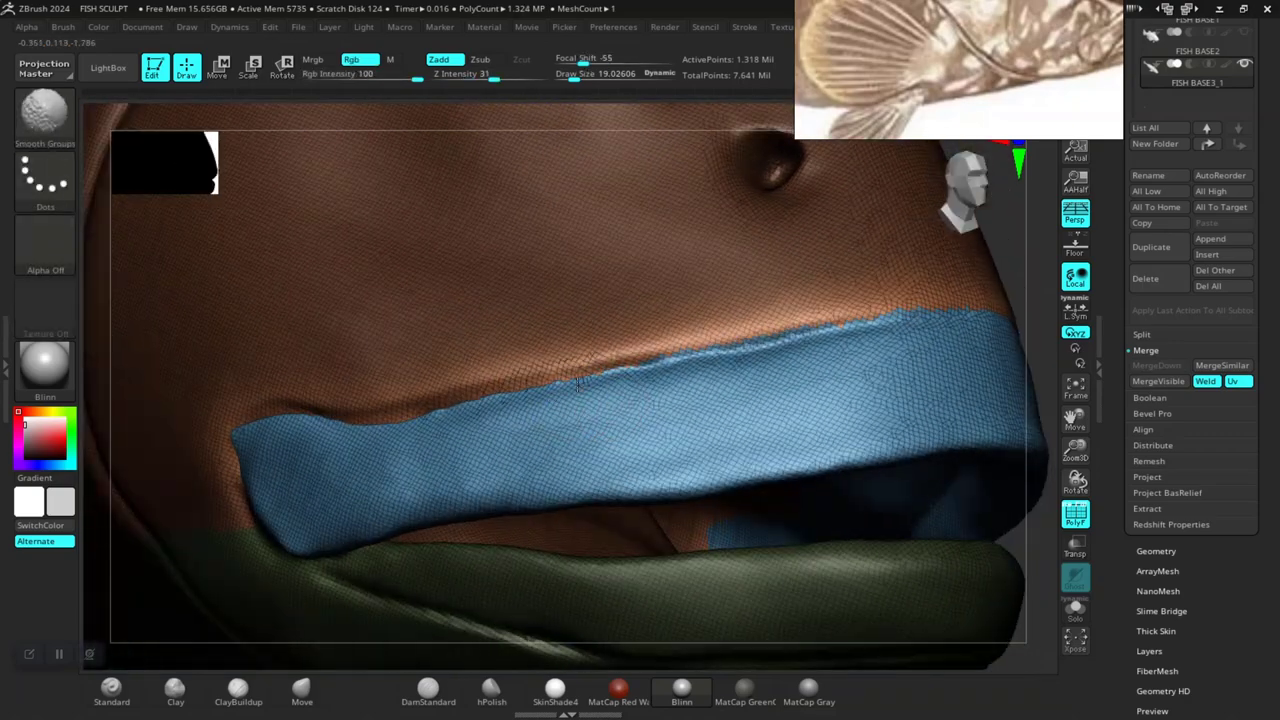
{"action": "mouse_move", "coordinate": [648, 373]}
{"action": "left_mouse_down"}
{"action": "mouse_move", "coordinate": [685, 356]}
{"action": "mouse_move", "coordinate": [940, 322]}
{"action": "left_mouse_up"}
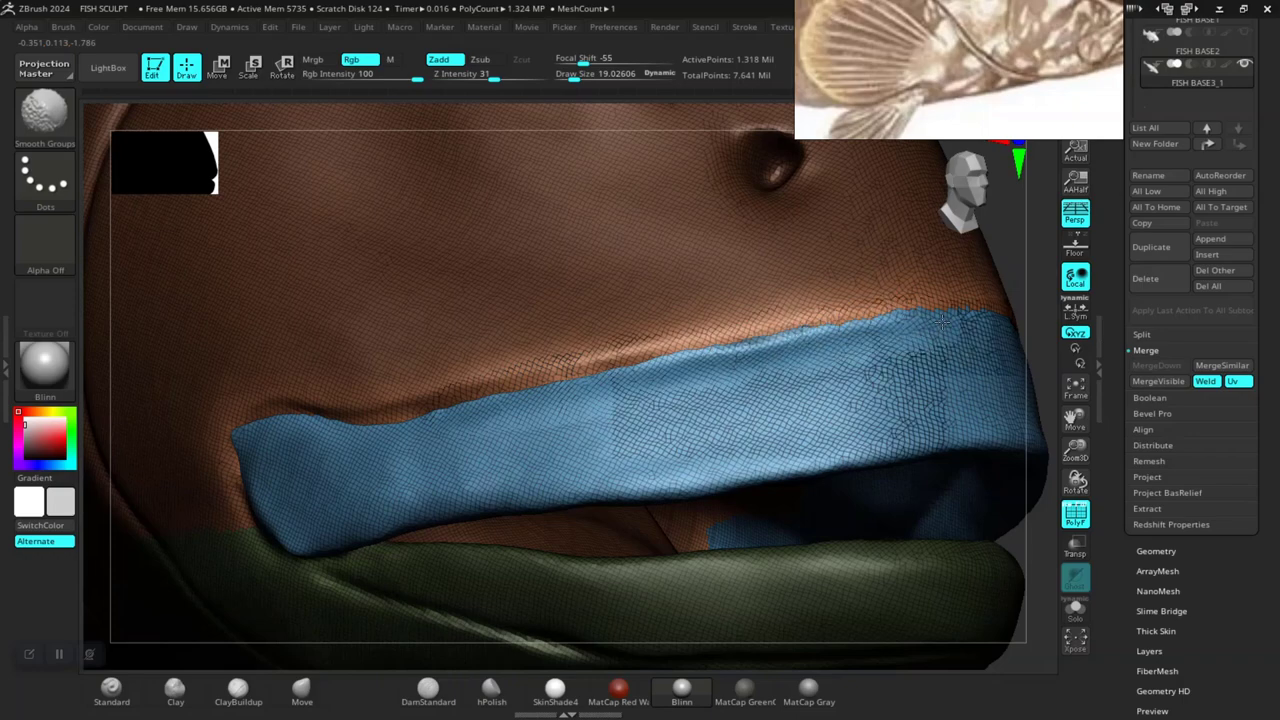
{"action": "mouse_move", "coordinate": [1040, 380]}
{"action": "left_mouse_down"}
{"action": "mouse_move", "coordinate": [797, 288]}
{"action": "mouse_move", "coordinate": [477, 357]}
{"action": "left_mouse_up"}
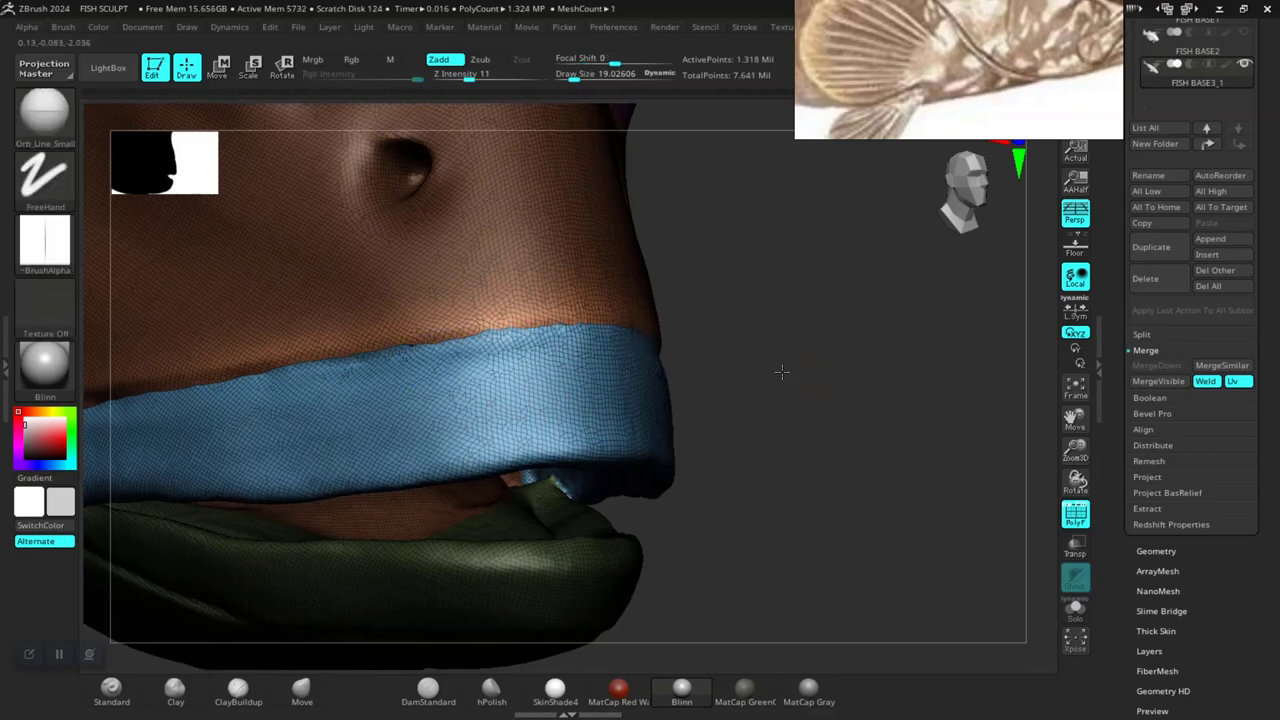
Check the smoothed lip from front and three-quarter views, toggling PolyF on and off.
{"action": "left_click_drag", "start_coordinate": [800, 420], "coordinate": [725, 378]}
{"action": "key", "text": "shift+f"}
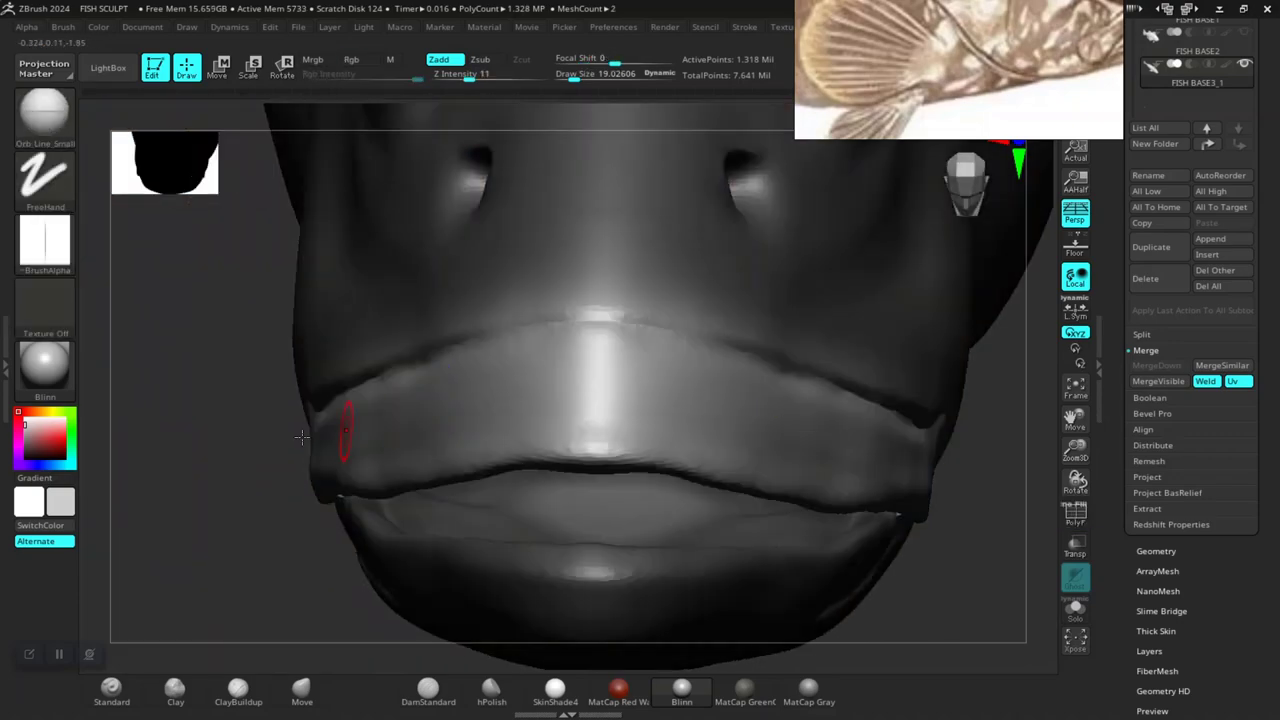
{"action": "left_click_drag", "start_coordinate": [198, 443], "coordinate": [520, 447]}
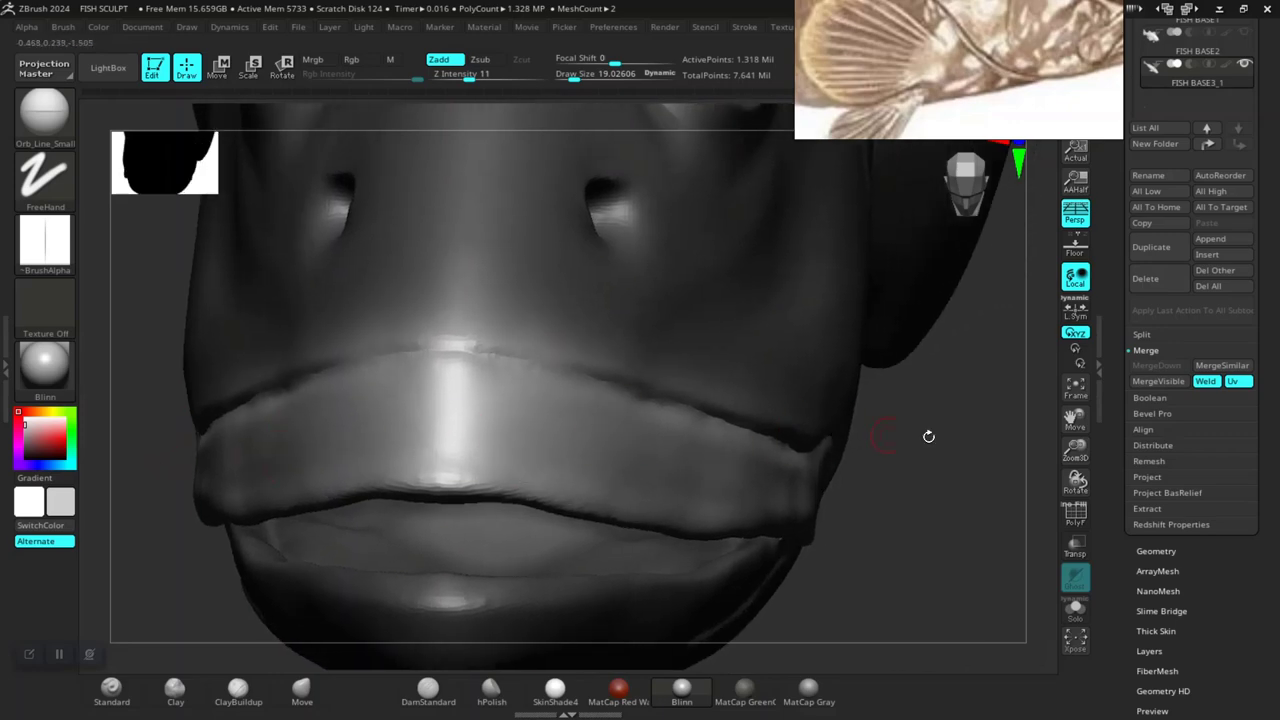
{"action": "left_click_drag", "start_coordinate": [923, 483], "coordinate": [893, 435]}
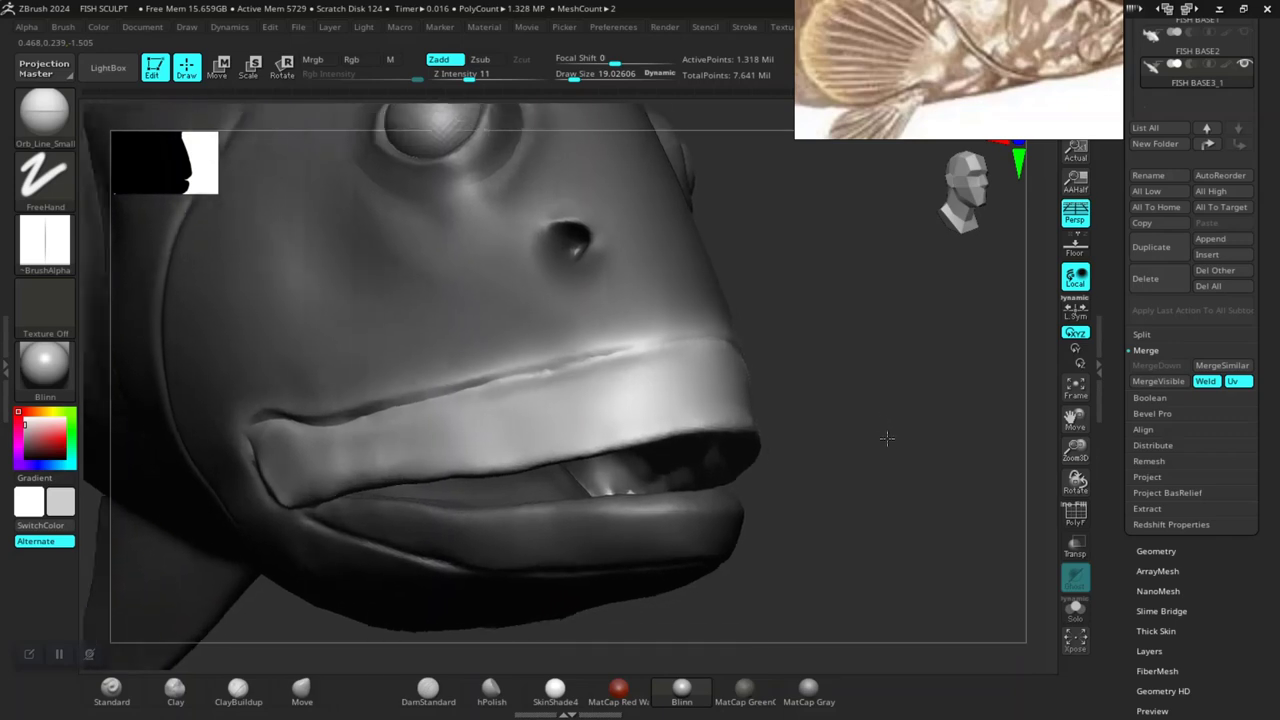
{"action": "key", "text": "shift+f"}
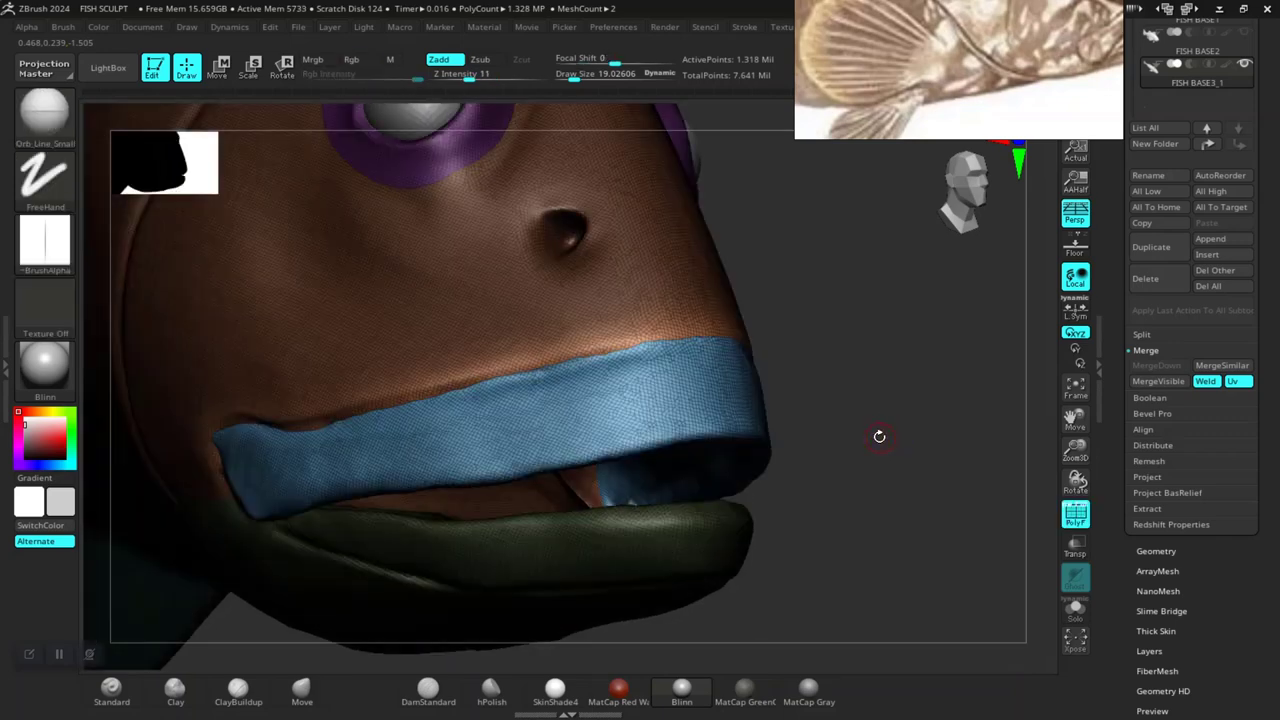
{"action": "mouse_move", "coordinate": [885, 434]}
{"action": "left_mouse_down"}
{"action": "mouse_move", "coordinate": [866, 456]}
{"action": "mouse_move", "coordinate": [872, 447]}
{"action": "mouse_move", "coordinate": [846, 434]}
{"action": "mouse_move", "coordinate": [853, 460]}
{"action": "mouse_move", "coordinate": [876, 427]}
{"action": "mouse_move", "coordinate": [863, 414]}
{"action": "mouse_move", "coordinate": [837, 480]}
{"action": "mouse_move", "coordinate": [837, 392]}
{"action": "left_mouse_up"}
{"action": "key", "text": "shift+f"}
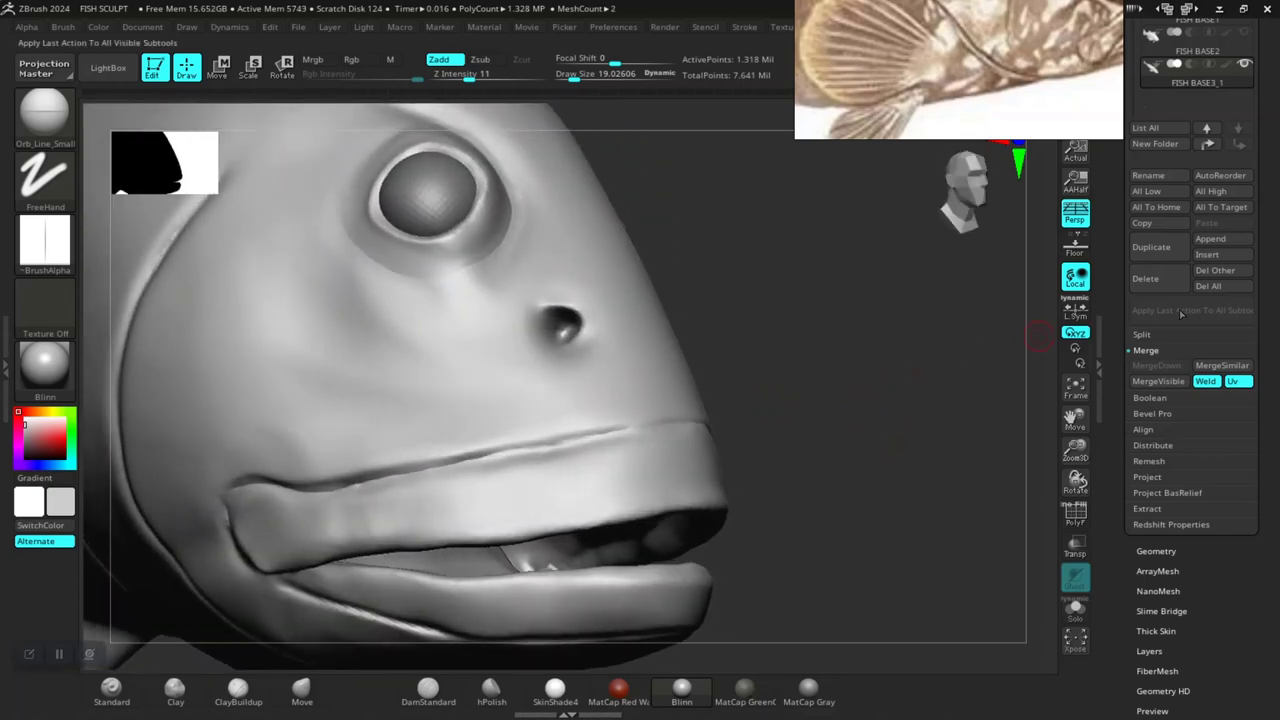
Clear the mask from the fish sculpt with Ctrl-clicks on the canvas.
{"action": "left_click", "coordinate": [881, 441], "text": "ctrl"}
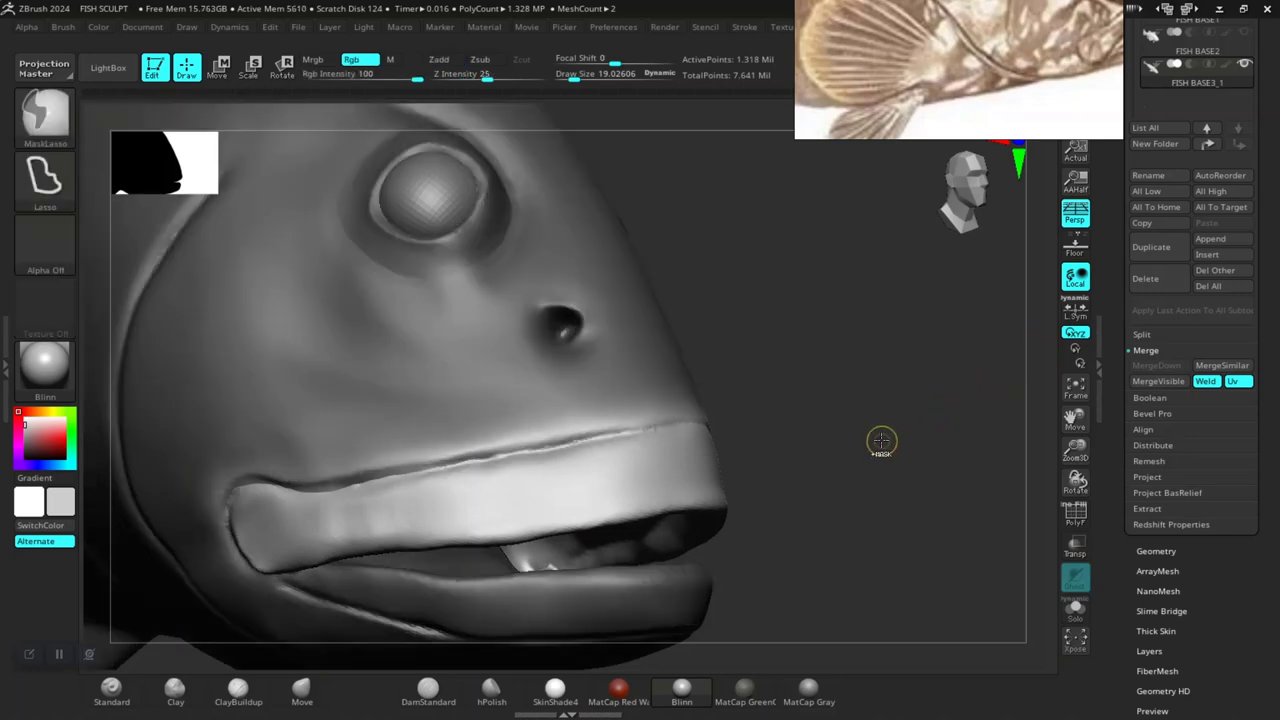
{"action": "left_click", "coordinate": [882, 439], "text": "ctrl"}
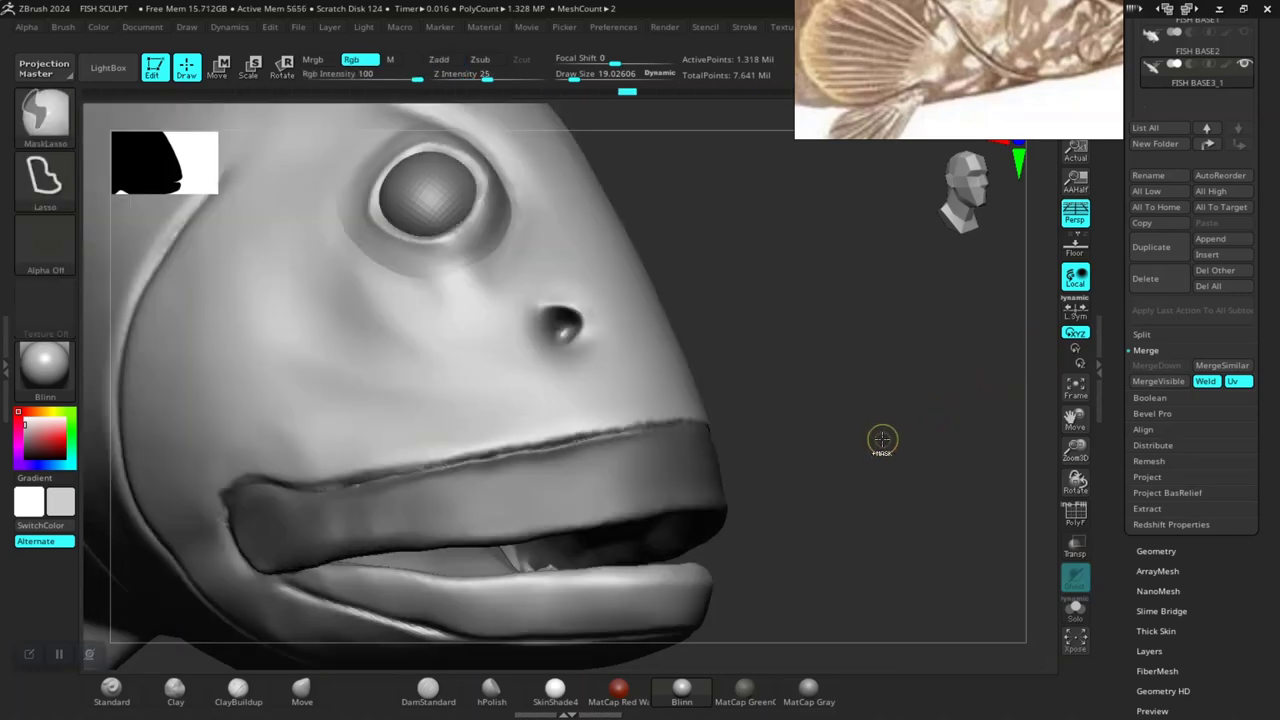
{"action": "left_click", "coordinate": [882, 439], "text": "ctrl+shift"}
{"action": "left_click", "coordinate": [882, 439], "text": "ctrl+shift"}
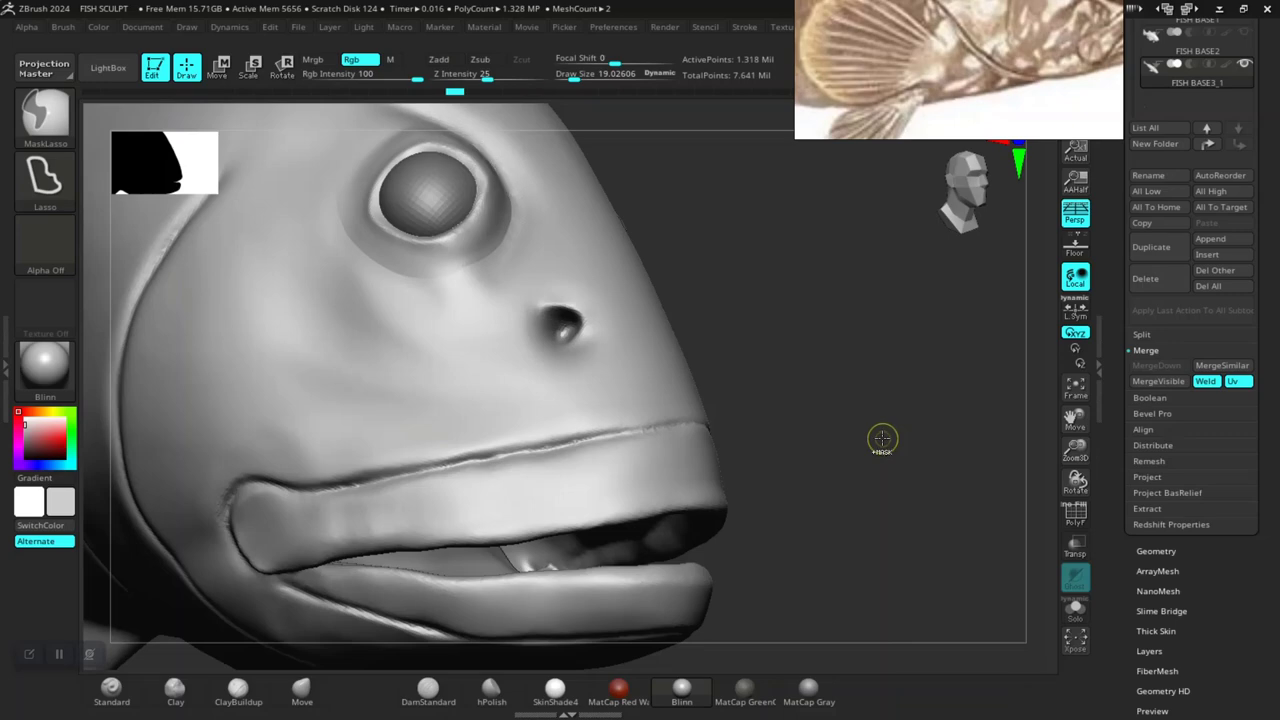
{"action": "mouse_move", "coordinate": [883, 438]}
{"action": "left_mouse_down"}
{"action": "mouse_move", "coordinate": [906, 443]}
{"action": "mouse_move", "coordinate": [900, 455]}
{"action": "mouse_move", "coordinate": [935, 423]}
{"action": "mouse_move", "coordinate": [903, 394]}
{"action": "mouse_move", "coordinate": [910, 366]}
{"action": "mouse_move", "coordinate": [884, 375]}
{"action": "mouse_move", "coordinate": [1016, 341]}
{"action": "left_mouse_up"}
Duplicate the FISH BASE3_1 subtool from the Subtool palette.
{"action": "scroll", "coordinate": [1099, 318], "scroll_direction": "up", "scroll_amount": 5}
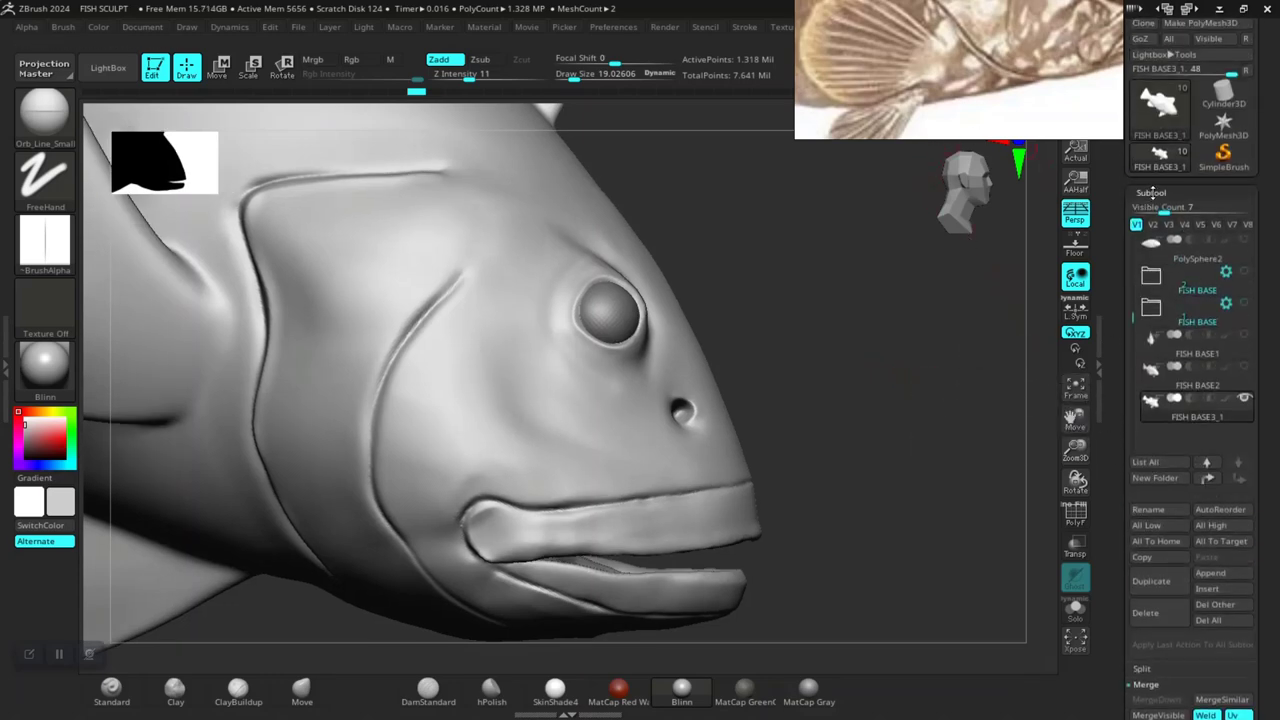
{"action": "left_click", "coordinate": [1150, 190]}
{"action": "left_click", "coordinate": [1152, 188]}
{"action": "left_click", "coordinate": [1158, 174]}
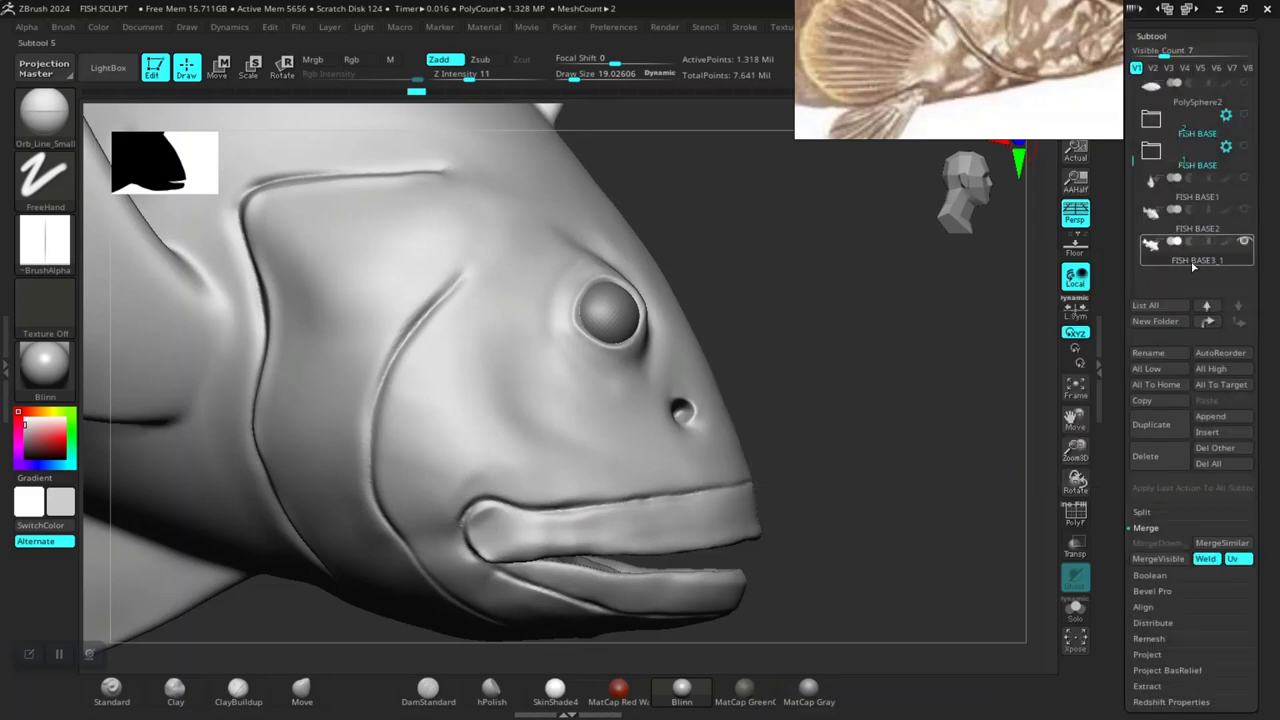
{"action": "left_click", "coordinate": [1170, 422]}
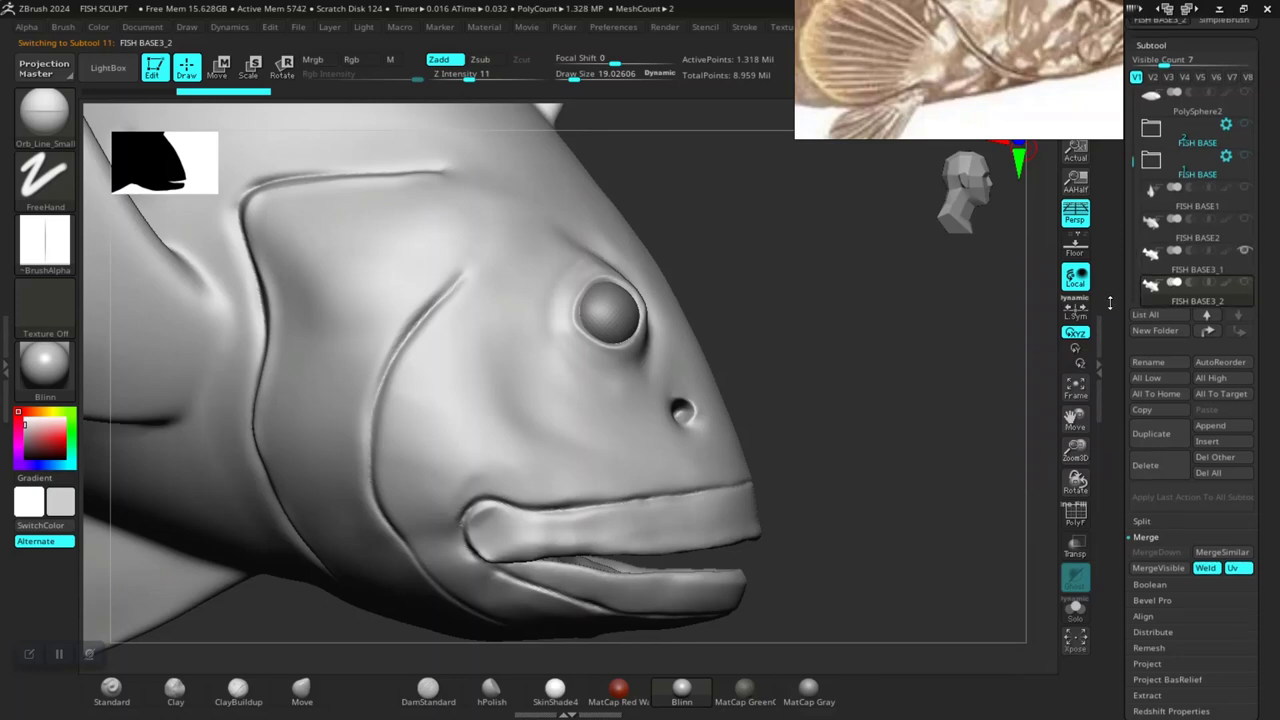
Divide the FISH BASE3_2 copy one level, to about 5.3 million points.
{"action": "scroll", "coordinate": [1190, 300], "scroll_direction": "up", "scroll_amount": 3}
{"action": "left_click", "coordinate": [1155, 168]}
{"action": "left_click", "coordinate": [1158, 187]}
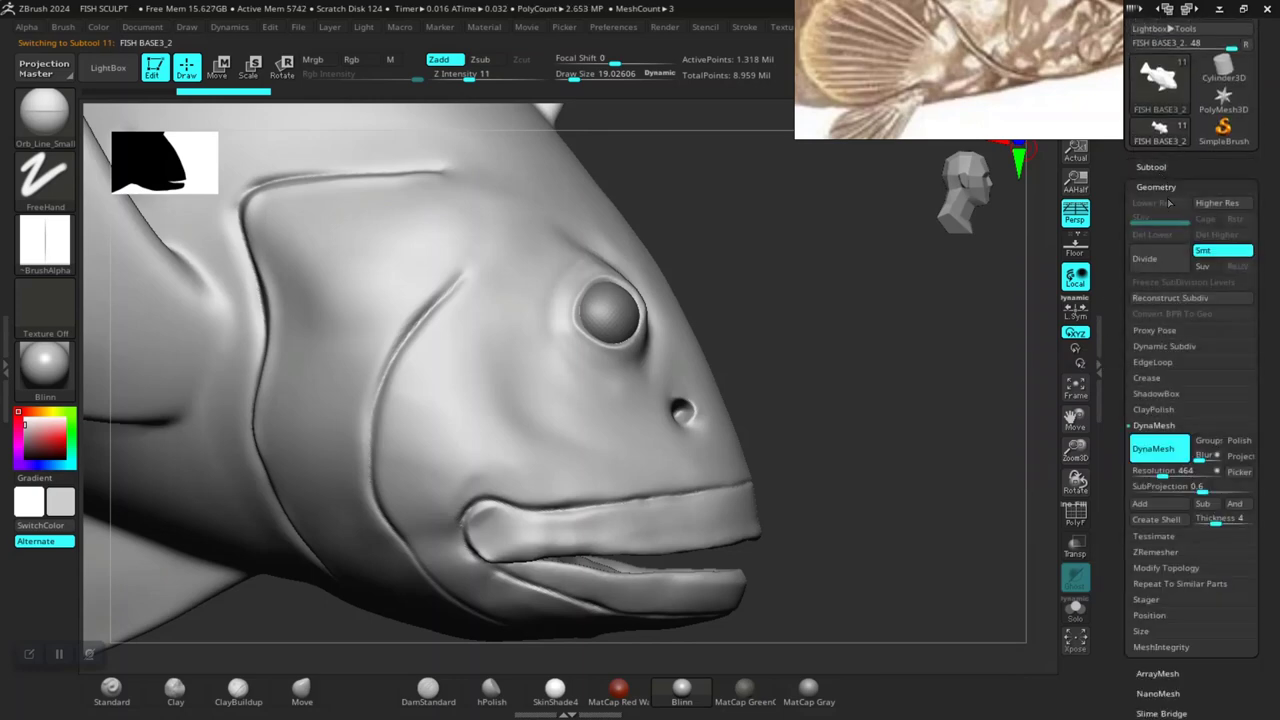
{"action": "left_click", "coordinate": [1150, 262]}
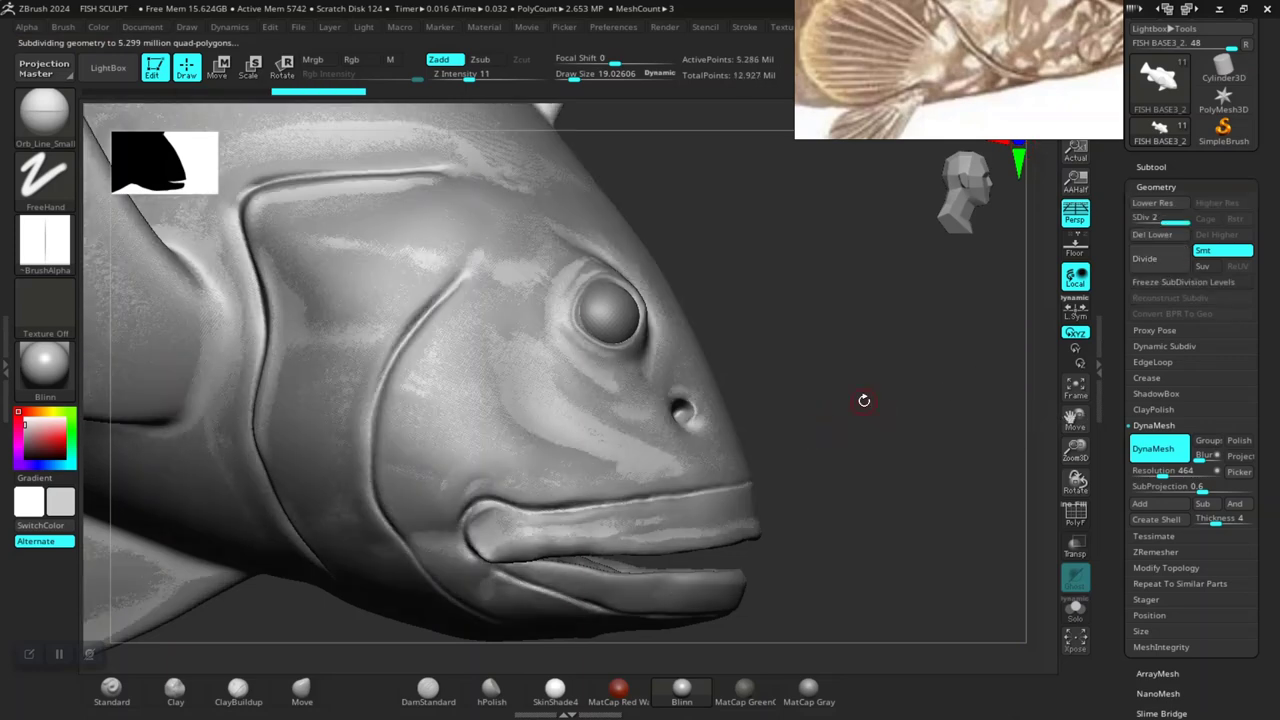
{"action": "left_click_drag", "start_coordinate": [940, 116], "coordinate": [825, 116]}
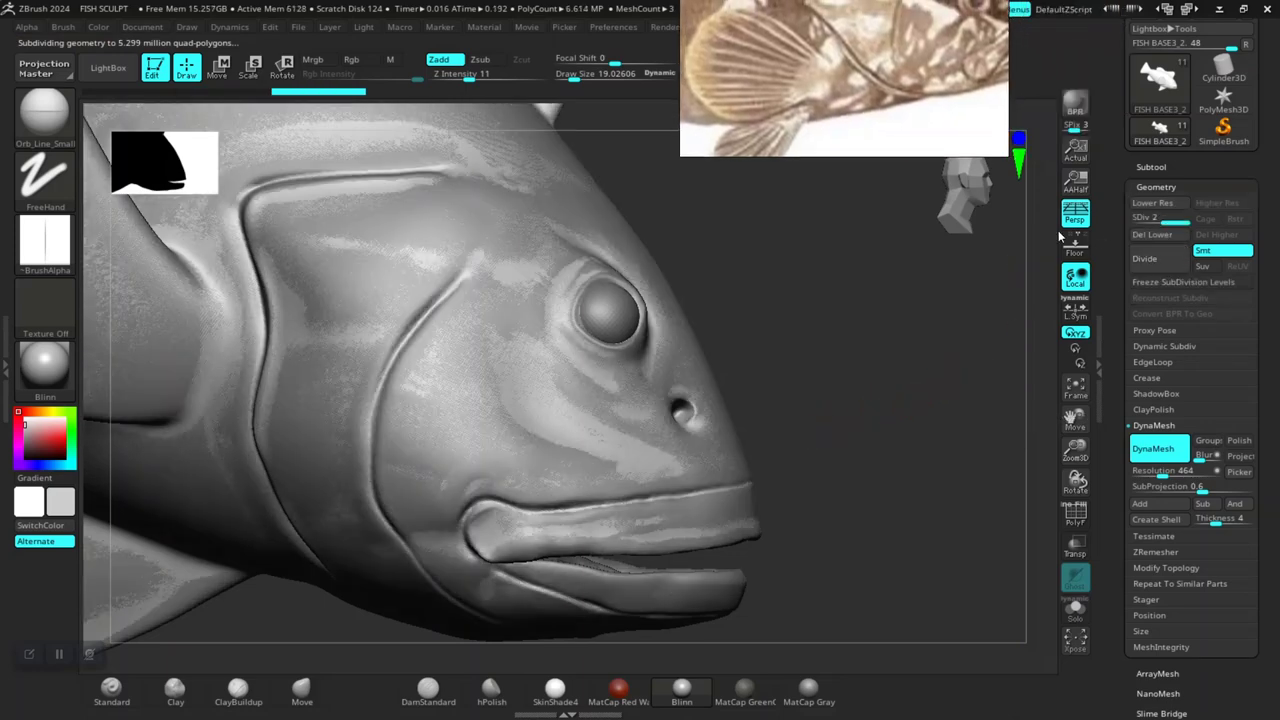
Move FISH BASE3_2 above FISH BASE3_1 and hide the original subtool.
{"action": "left_click", "coordinate": [1152, 166]}
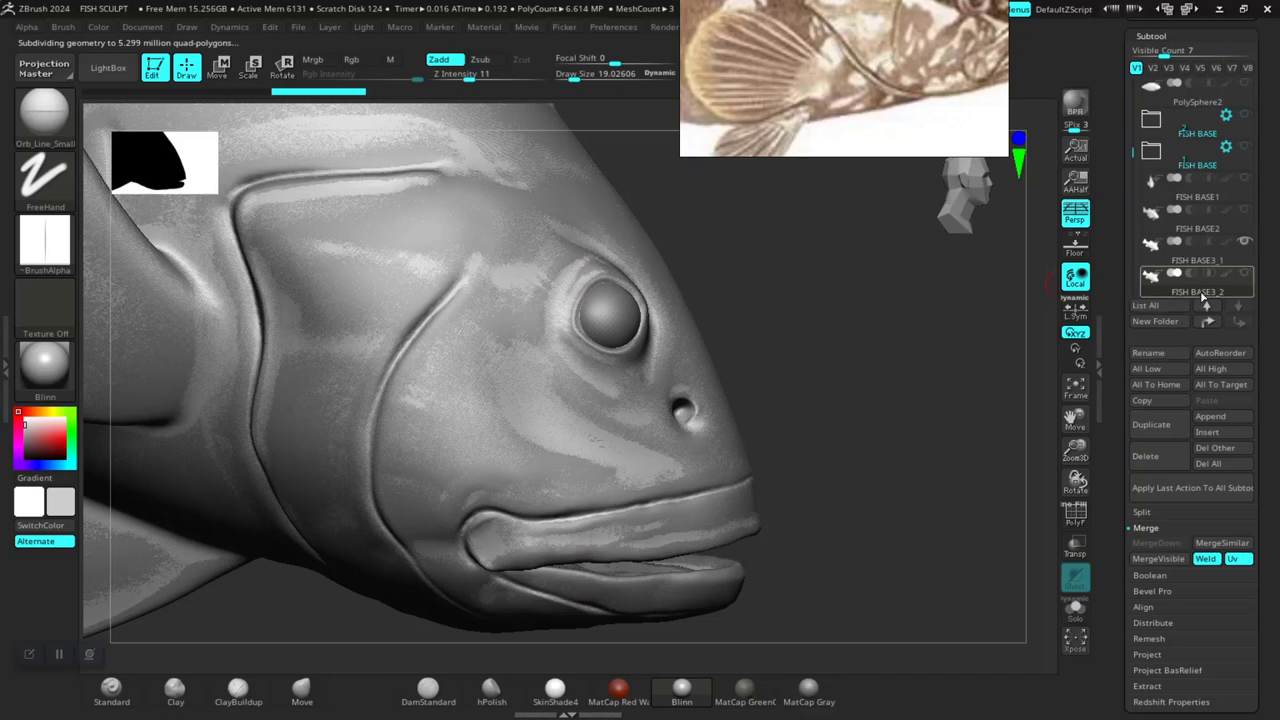
{"action": "left_click", "coordinate": [1207, 302]}
{"action": "mouse_move", "coordinate": [1197, 260]}
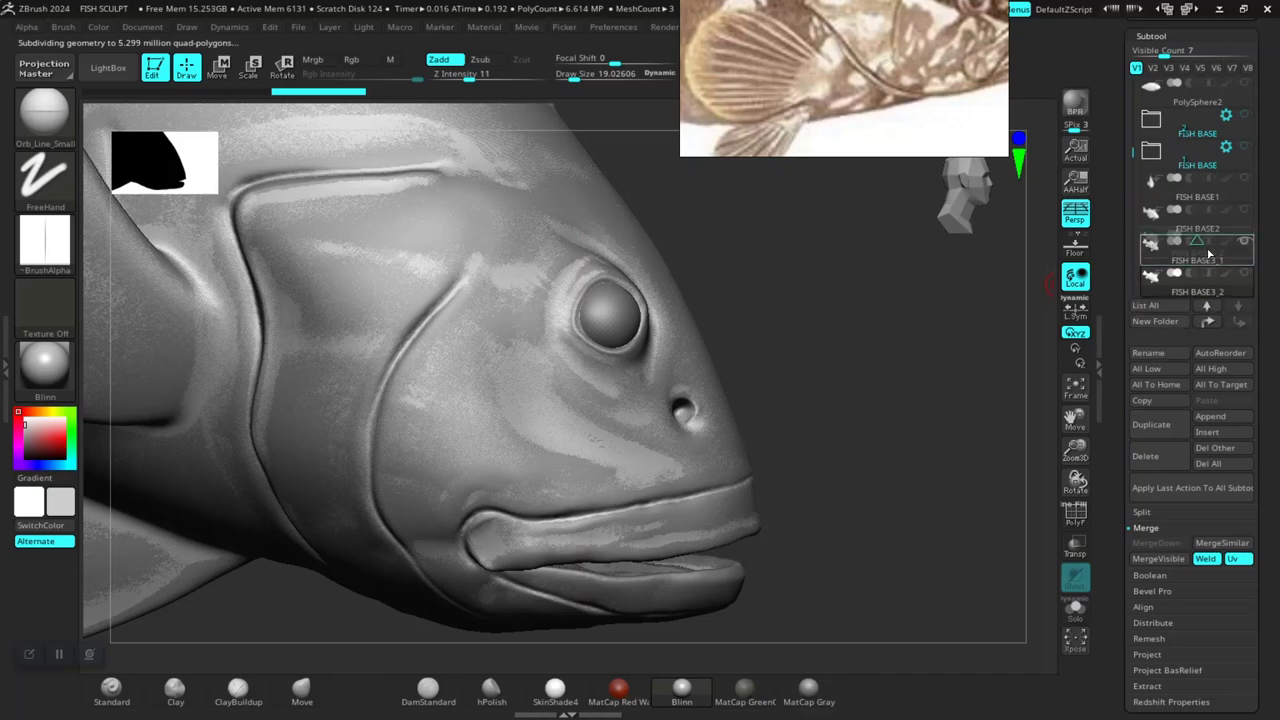
{"action": "left_click", "coordinate": [1245, 275]}
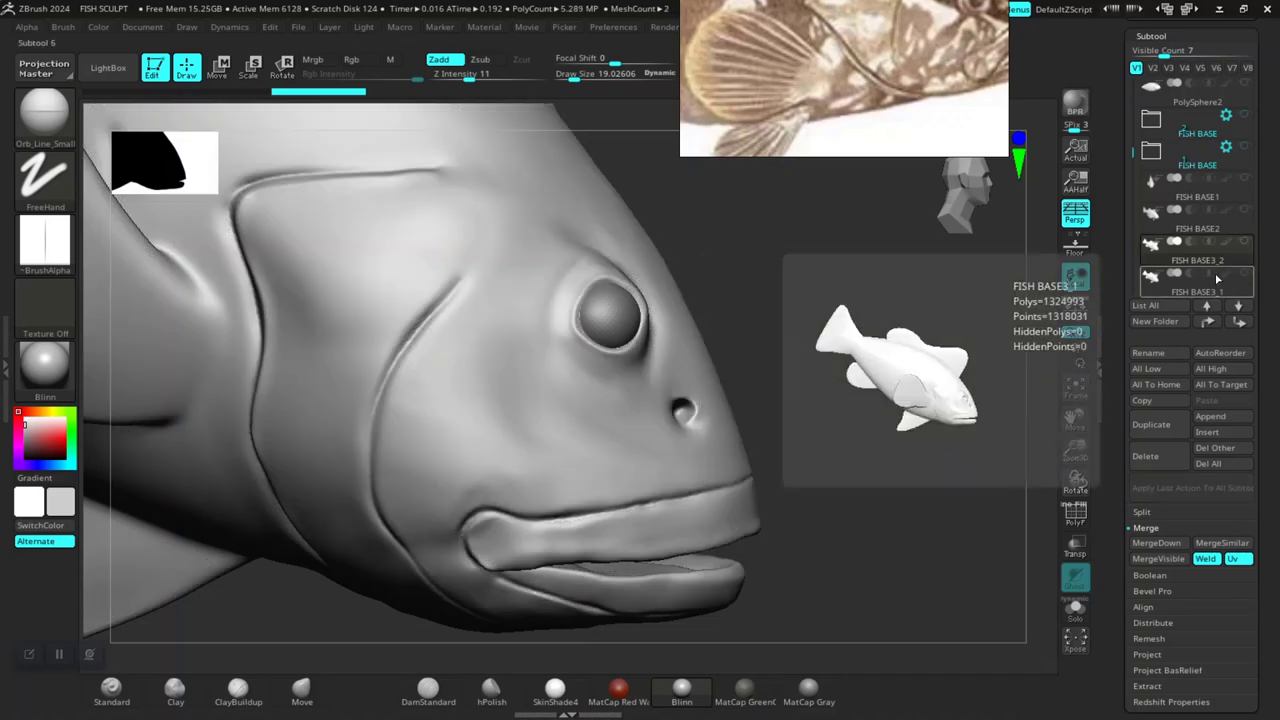
{"action": "left_click_drag", "start_coordinate": [891, 126], "coordinate": [1147, 82]}
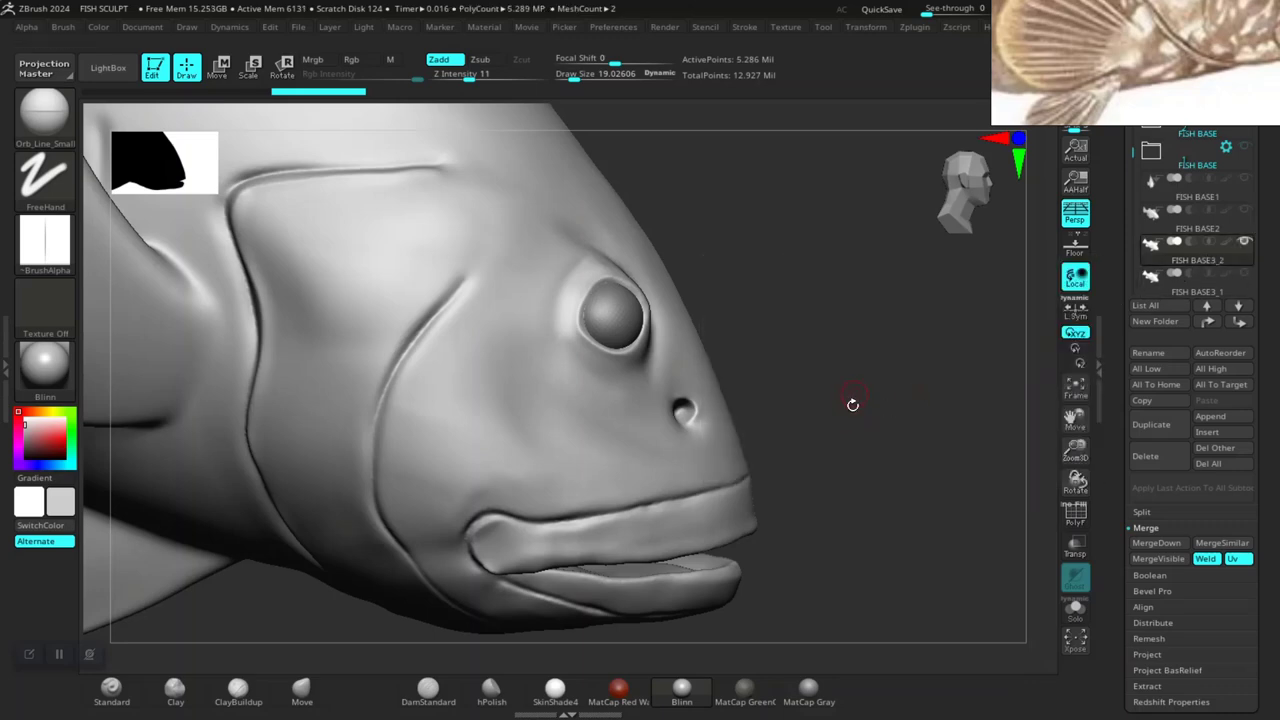
Make FISH BASE3_1 visible again and select it as the active subtool.
{"action": "mouse_move", "coordinate": [851, 400]}
{"action": "left_mouse_down"}
{"action": "mouse_move", "coordinate": [875, 452]}
{"action": "mouse_move", "coordinate": [1115, 338]}
{"action": "left_mouse_up"}
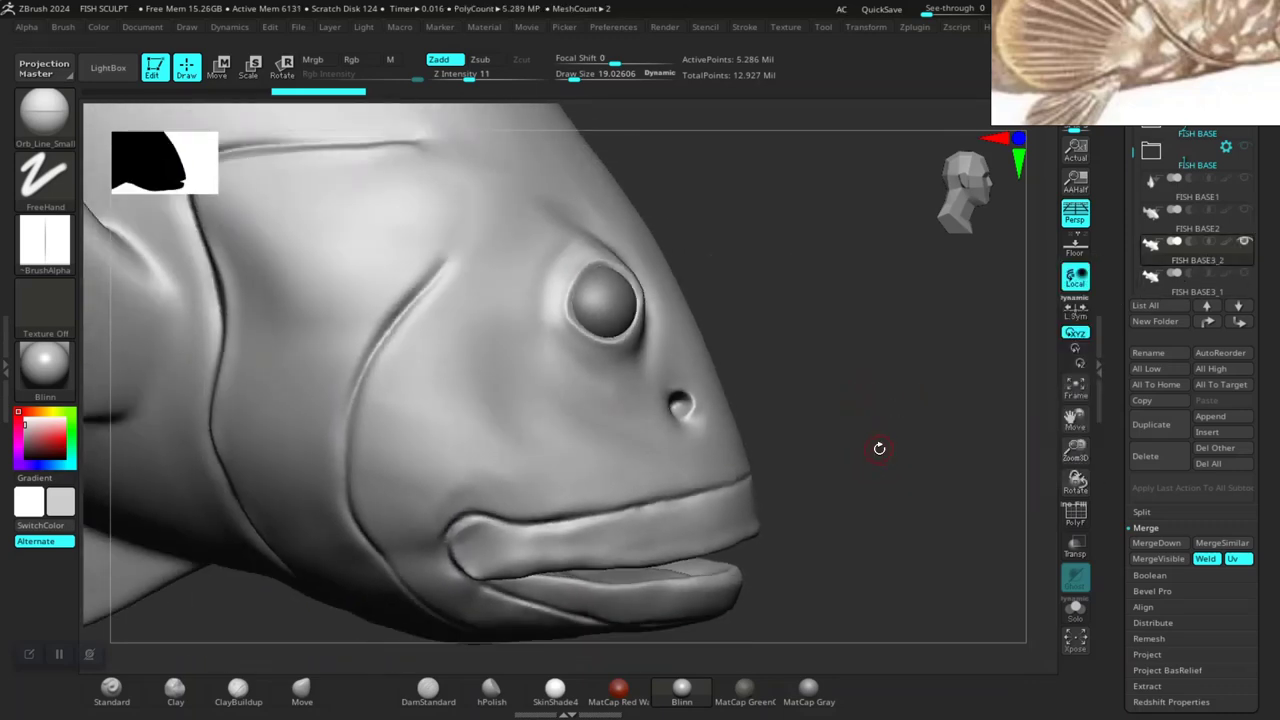
{"action": "left_click", "coordinate": [1242, 282]}
{"action": "left_click", "coordinate": [1210, 290]}
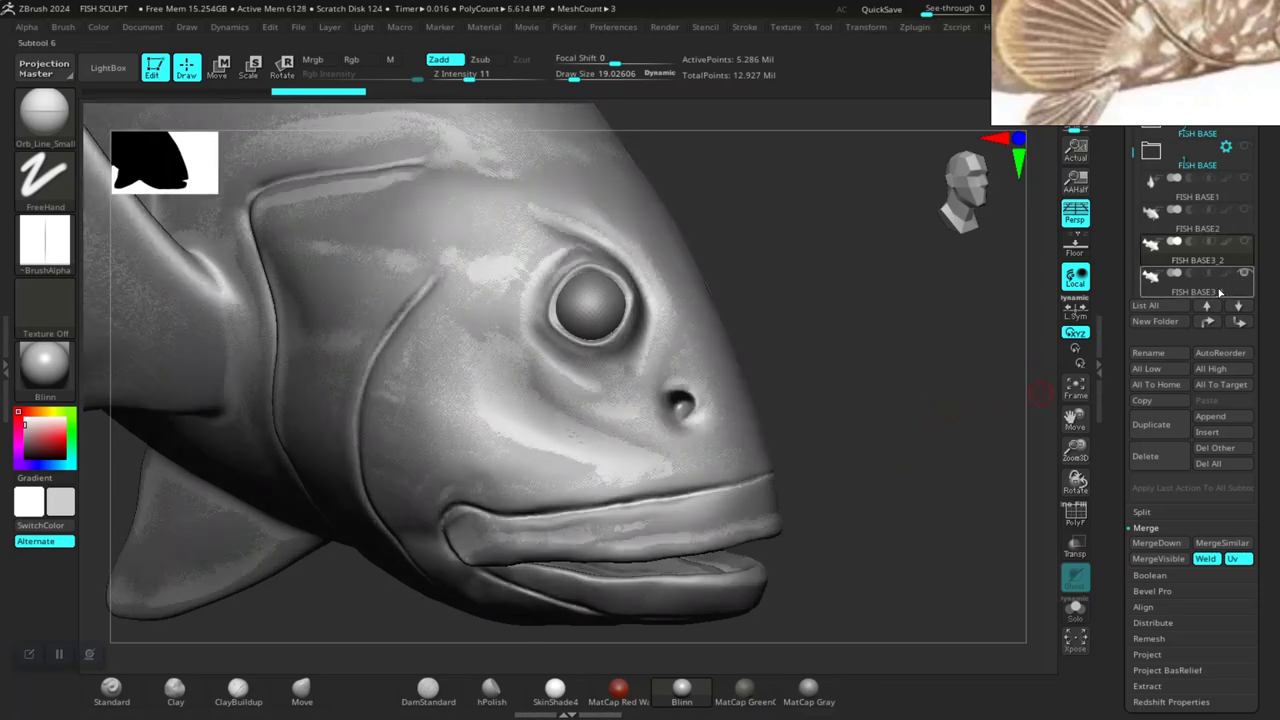
{"action": "left_click_drag", "start_coordinate": [871, 416], "coordinate": [876, 450]}
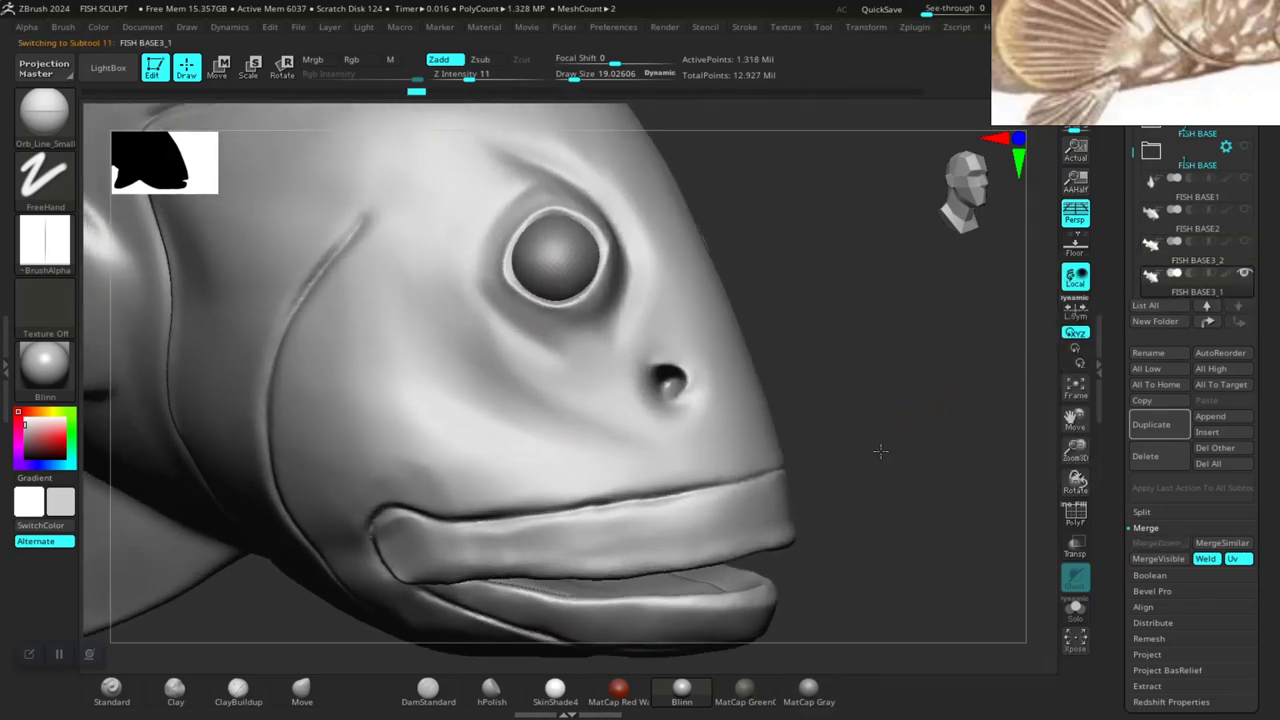
Save the project with Ctrl+S, replacing the existing FISH SCULPT.ZPR.
{"action": "key", "text": "ctrl"}
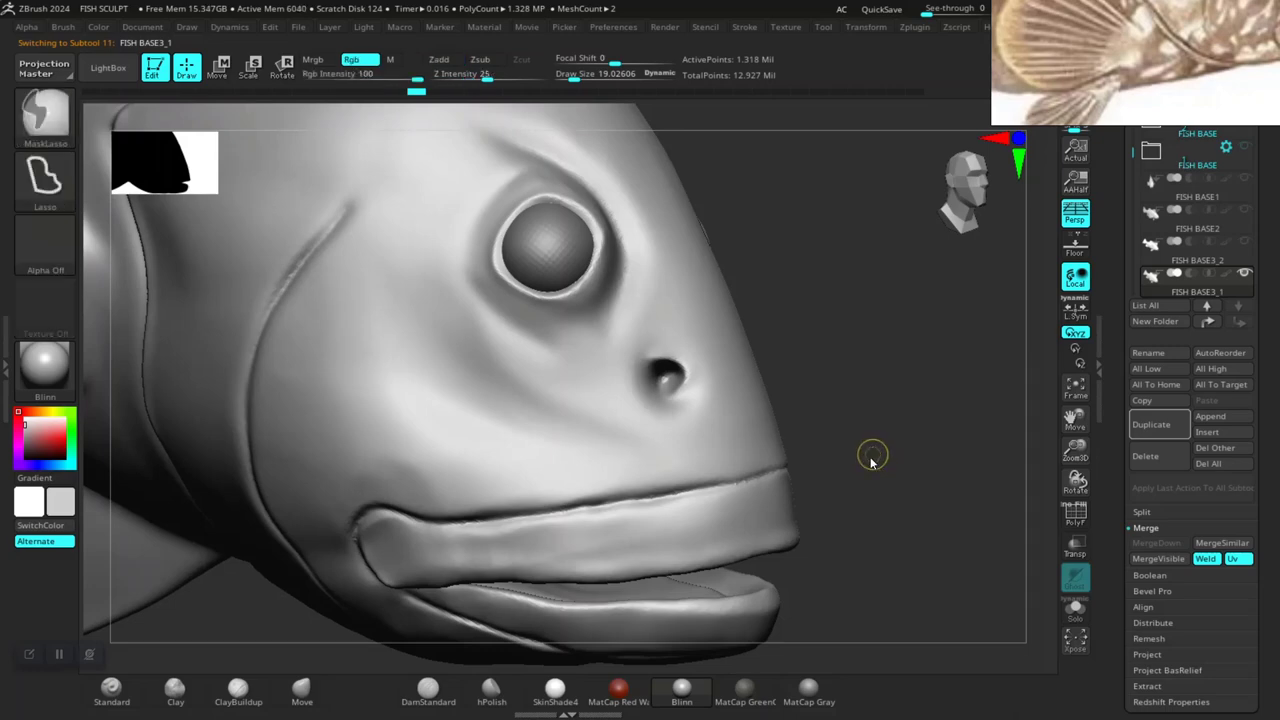
{"action": "key", "text": "ctrl+s"}
{"action": "left_click", "coordinate": [836, 544]}
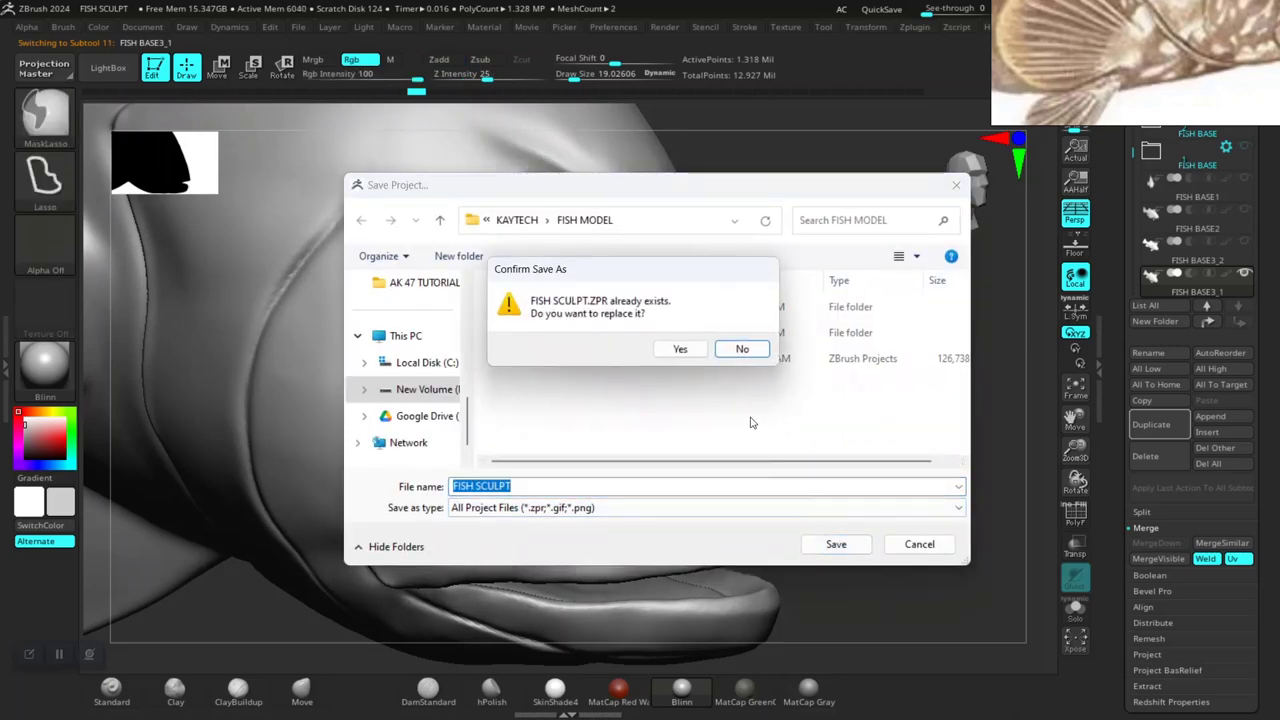
{"action": "left_click", "coordinate": [680, 348]}
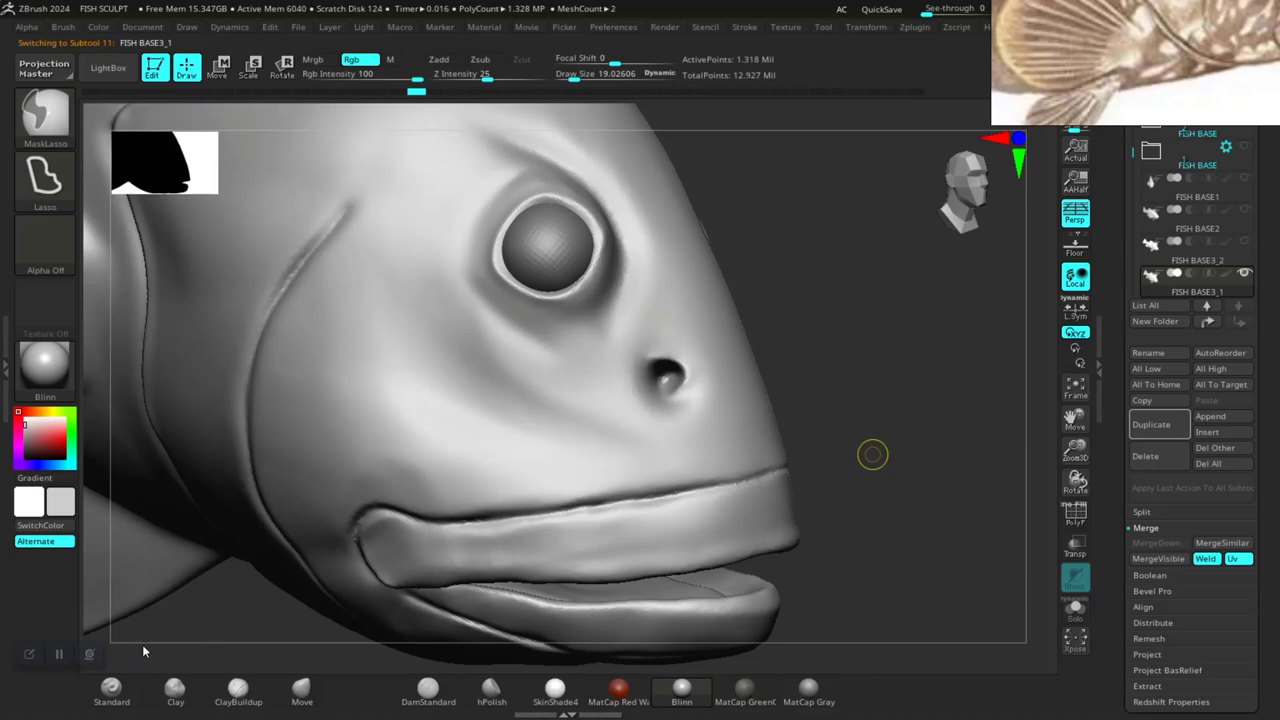
Turn on PolyFrame and turn the head so the eye faces the view.
{"action": "mouse_move", "coordinate": [876, 452]}
{"action": "left_mouse_down"}
{"action": "mouse_move", "coordinate": [837, 417]}
{"action": "mouse_move", "coordinate": [855, 433]}
{"action": "mouse_move", "coordinate": [895, 408]}
{"action": "mouse_move", "coordinate": [880, 394]}
{"action": "left_mouse_up"}
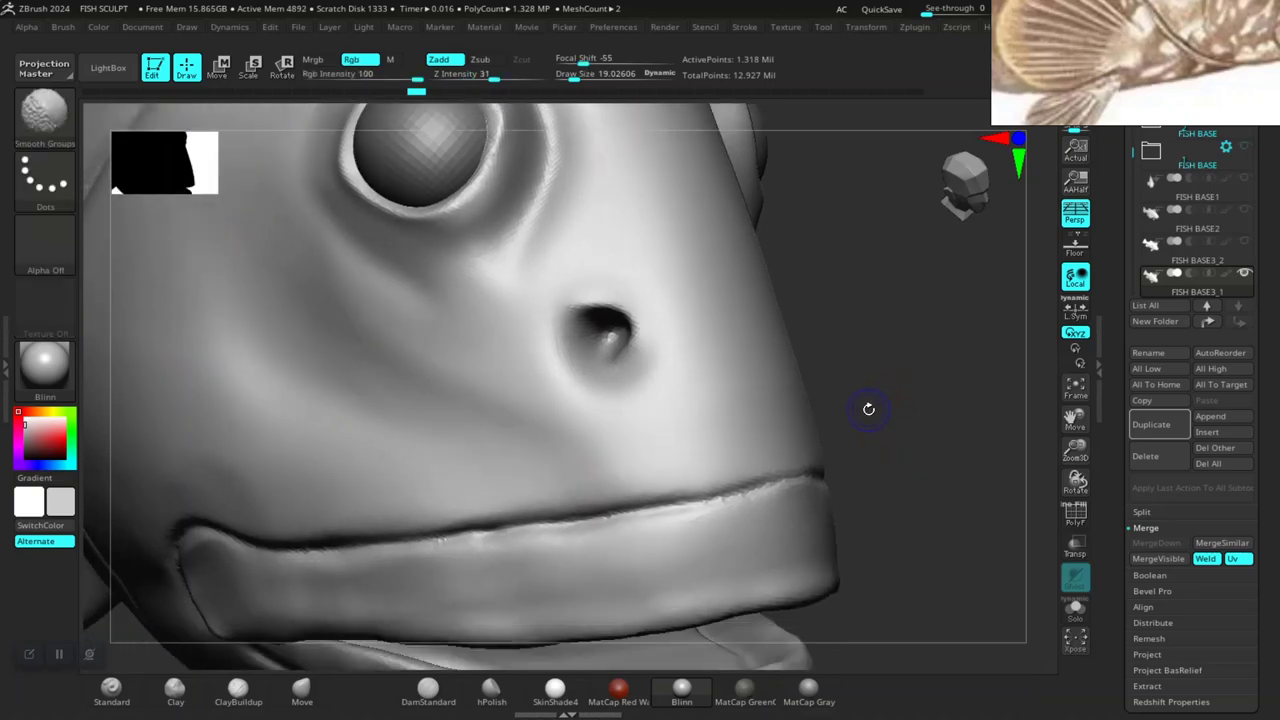
{"action": "key", "text": "shift+f"}
{"action": "scroll", "coordinate": [868, 408], "scroll_direction": "up", "scroll_amount": 3}
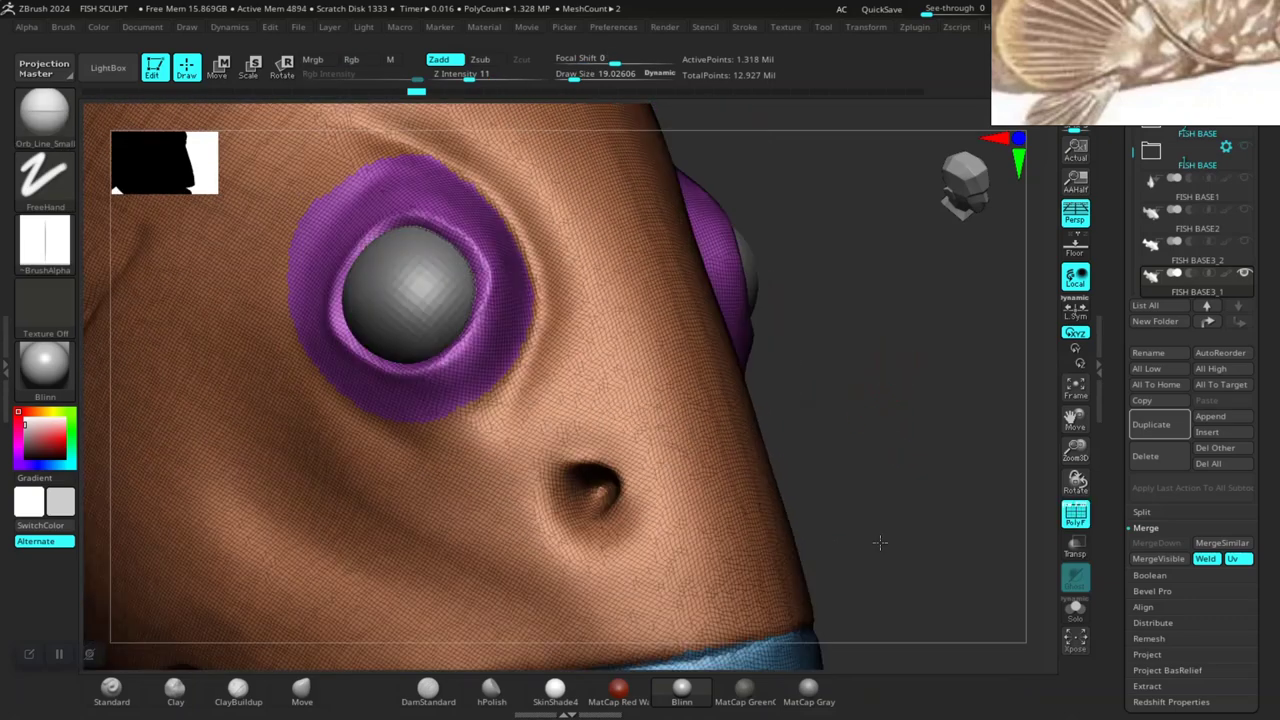
{"action": "scroll", "coordinate": [900, 440], "scroll_direction": "up", "scroll_amount": 3}
{"action": "scroll", "coordinate": [800, 390], "scroll_direction": "up", "scroll_amount": 3}
{"action": "left_click_drag", "start_coordinate": [880, 345], "coordinate": [634, 320]}
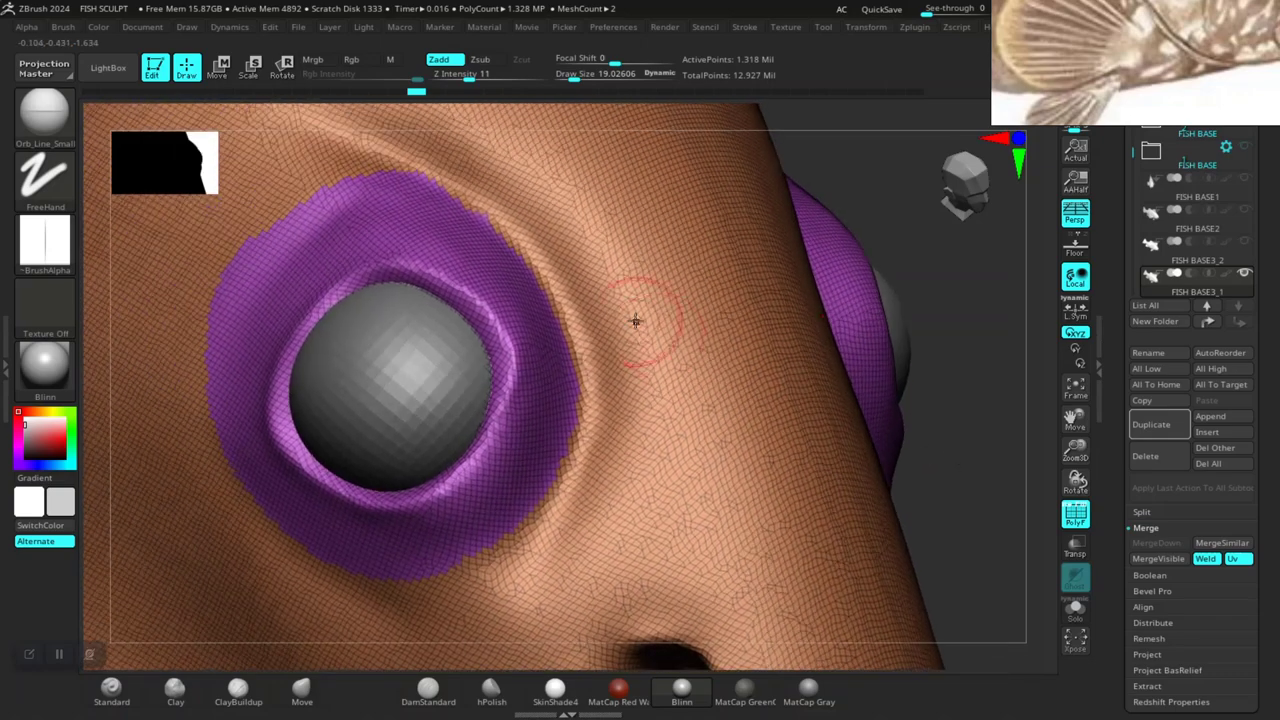
Smooth the cheek, upper cheek and forehead around the eye, accepting the 27-entry undo discard.
{"action": "left_click_drag", "start_coordinate": [568, 408], "coordinate": [576, 428], "text": "shift"}
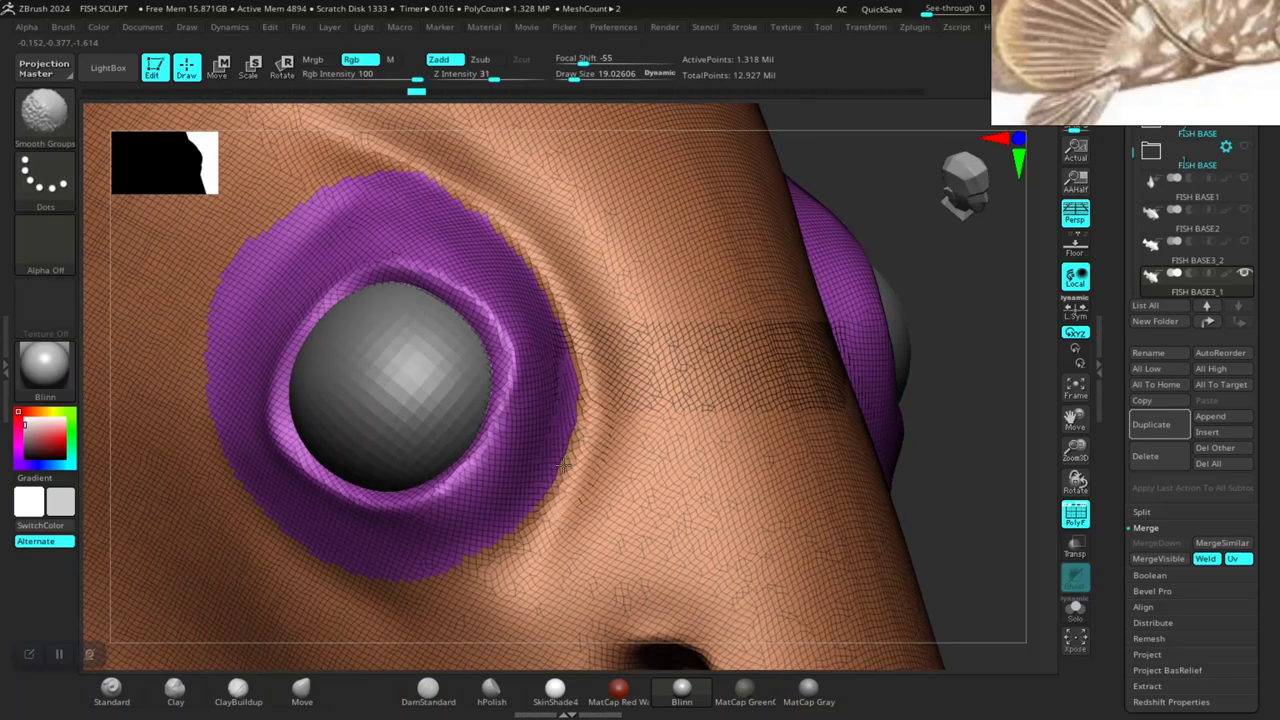
{"action": "left_click_drag", "start_coordinate": [449, 568], "coordinate": [404, 575], "text": "shift"}
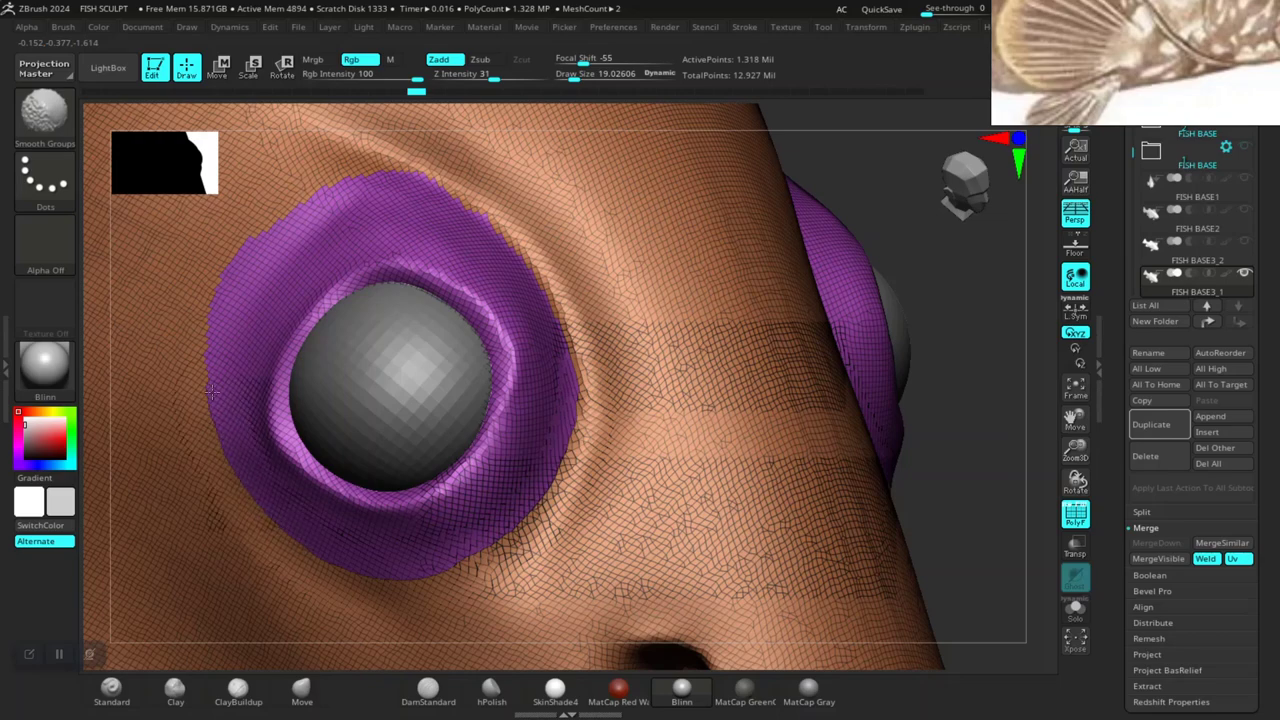
{"action": "left_click_drag", "start_coordinate": [200, 268], "coordinate": [224, 289], "text": "shift"}
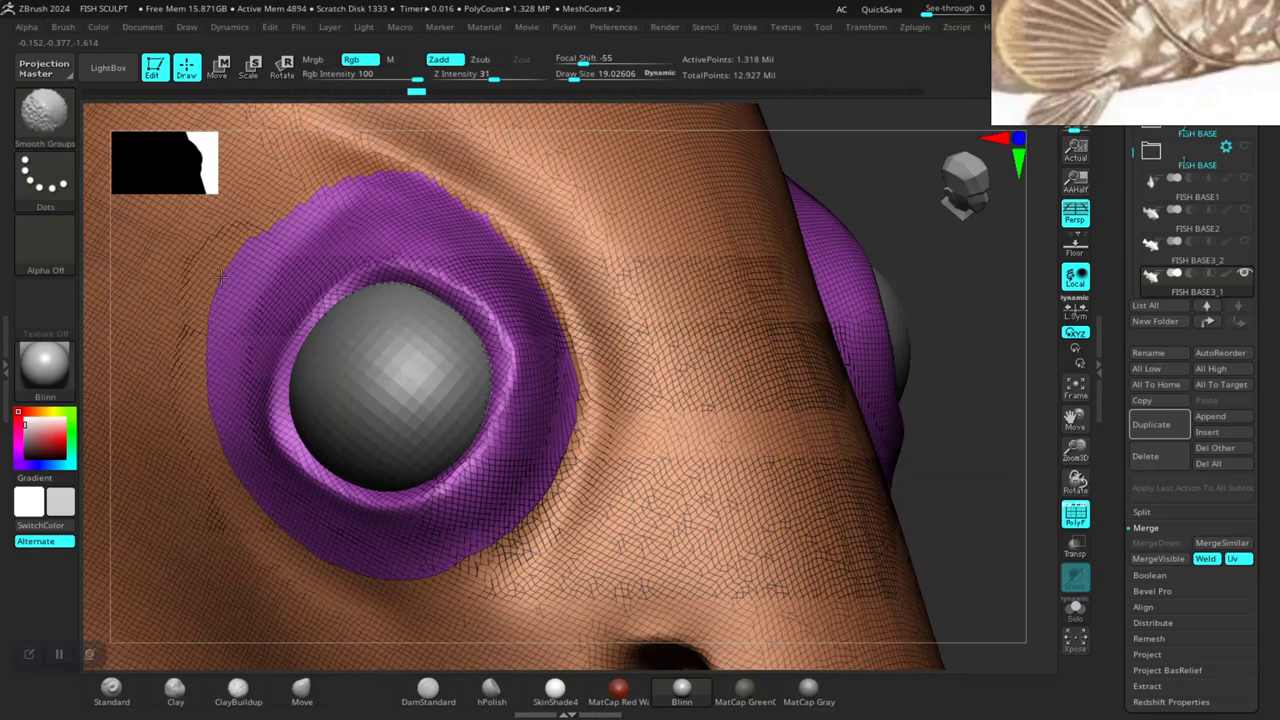
{"action": "left_click_drag", "start_coordinate": [300, 200], "coordinate": [322, 192], "text": "shift"}
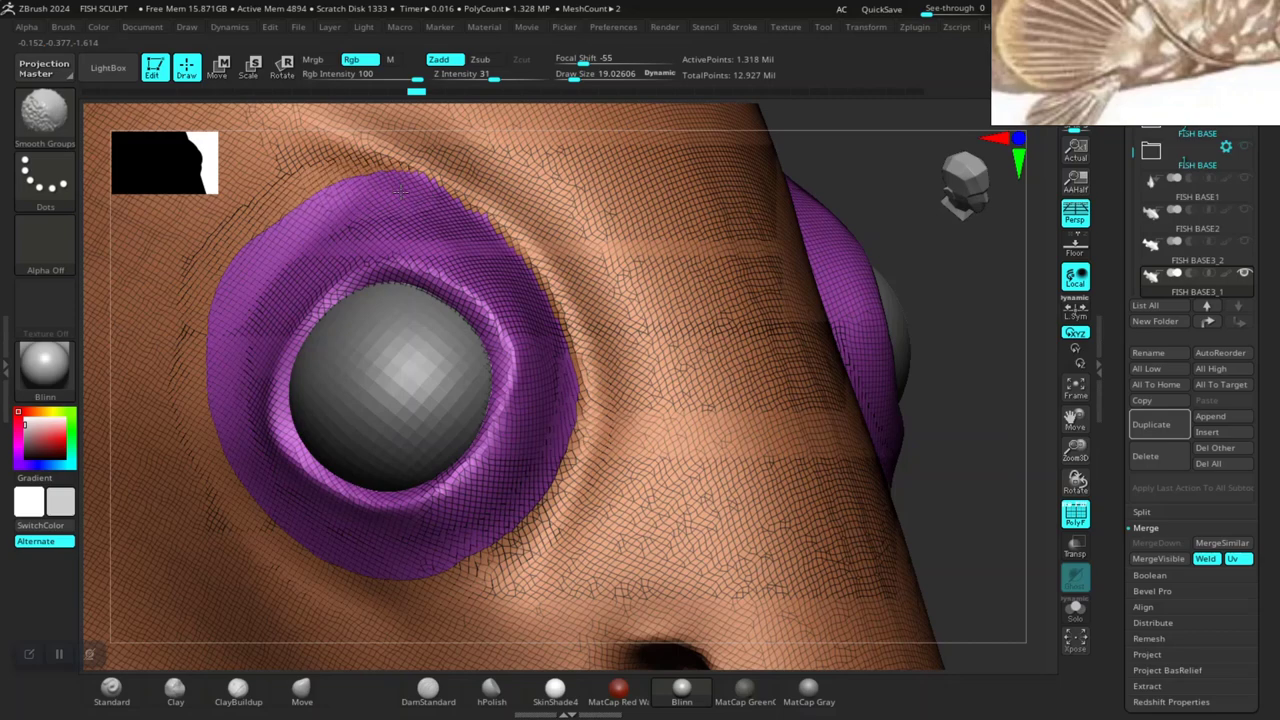
{"action": "mouse_move", "coordinate": [413, 183]}
{"action": "left_mouse_down", "text": "shift"}
{"action": "mouse_move", "coordinate": [497, 238]}
{"action": "mouse_move", "coordinate": [600, 420]}
{"action": "mouse_move", "coordinate": [470, 230]}
{"action": "mouse_move", "coordinate": [318, 203]}
{"action": "mouse_move", "coordinate": [338, 188]}
{"action": "left_mouse_up", "text": "shift"}
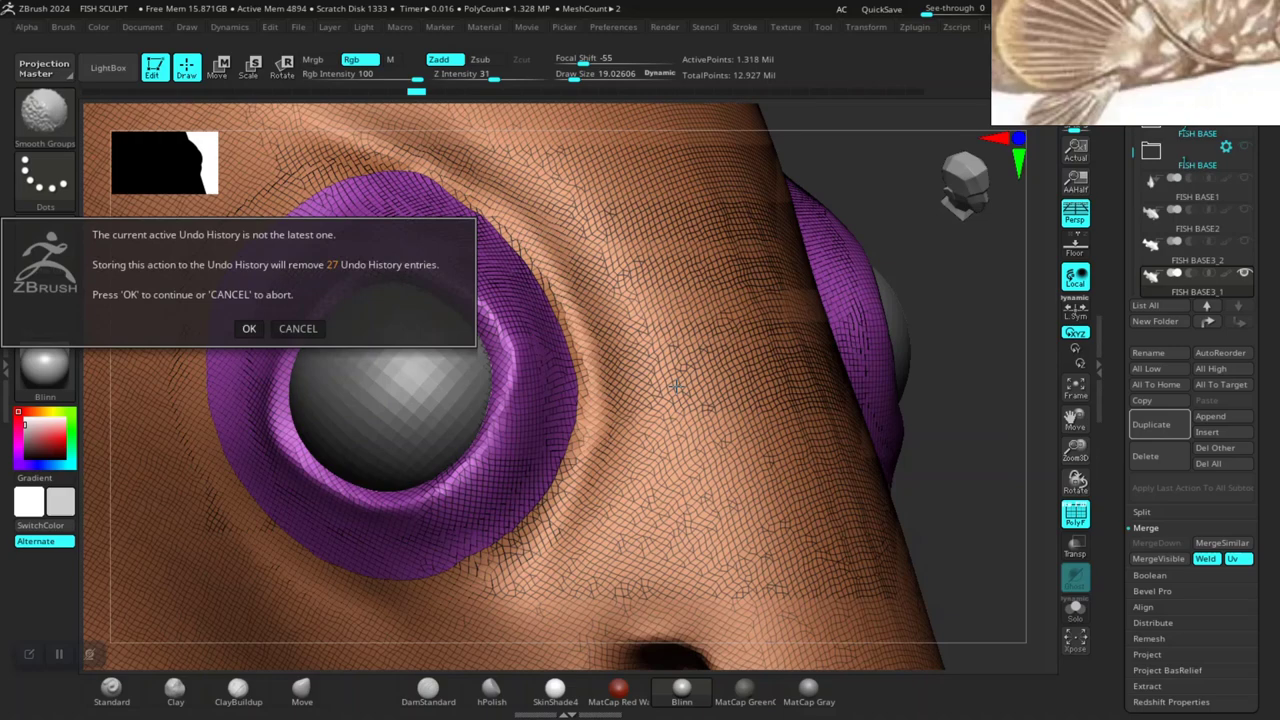
{"action": "left_click", "coordinate": [250, 327]}
Smooth the orange-blue polygroup seam along the lip band to its end.
{"action": "mouse_move", "coordinate": [963, 457]}
{"action": "left_mouse_down"}
{"action": "mouse_move", "coordinate": [908, 432]}
{"action": "mouse_move", "coordinate": [811, 428]}
{"action": "left_mouse_up"}
{"action": "left_click_drag", "start_coordinate": [955, 425], "coordinate": [714, 349]}
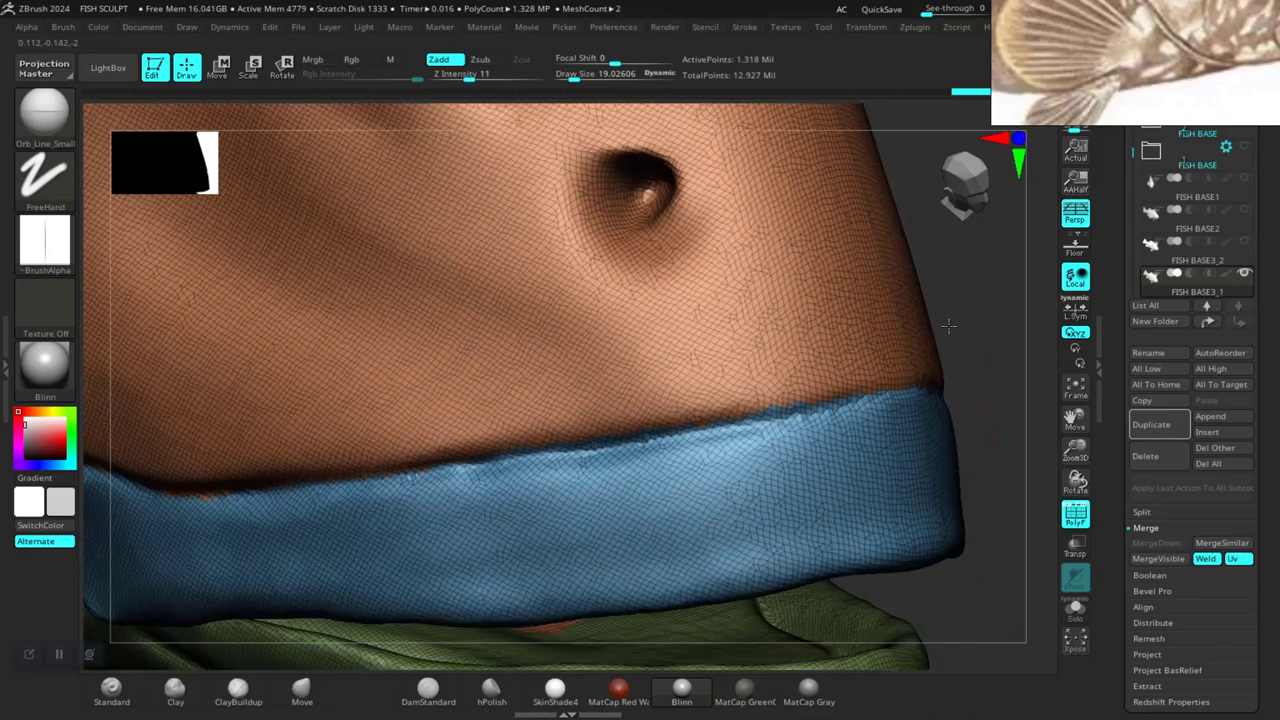
{"action": "key", "text": "shift"}
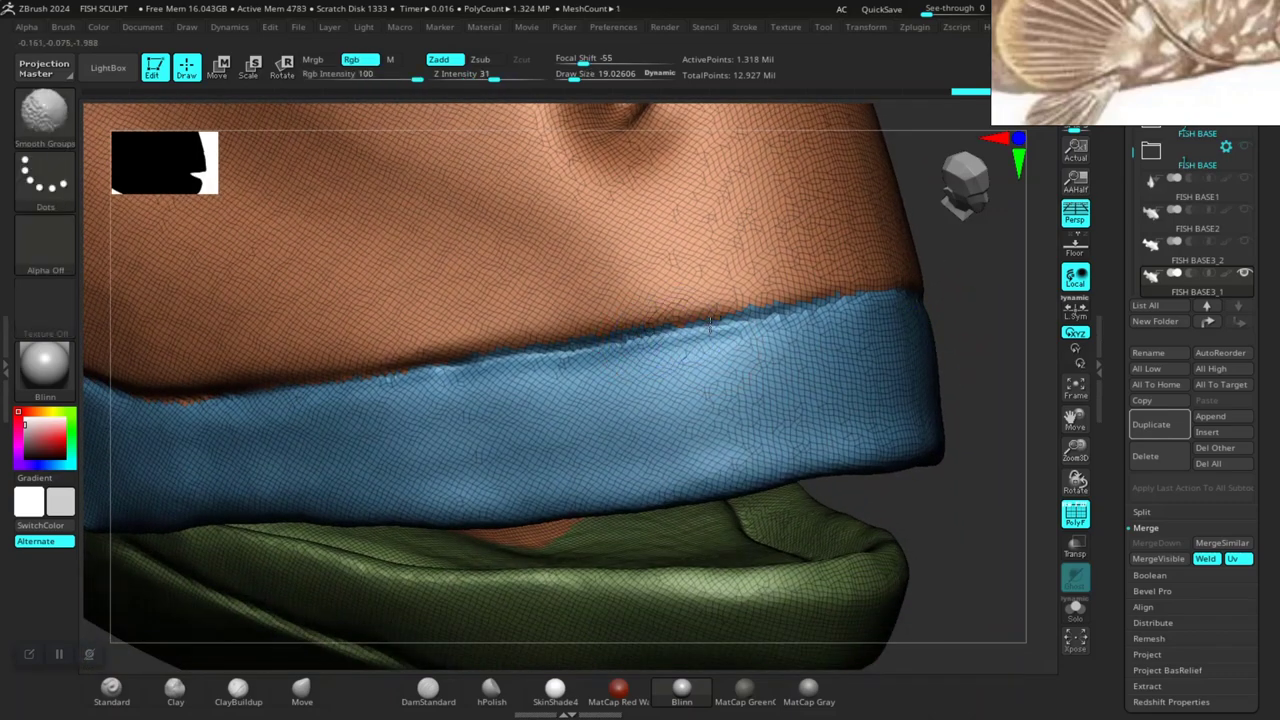
{"action": "left_click_drag", "start_coordinate": [760, 315], "coordinate": [415, 365], "text": "shift"}
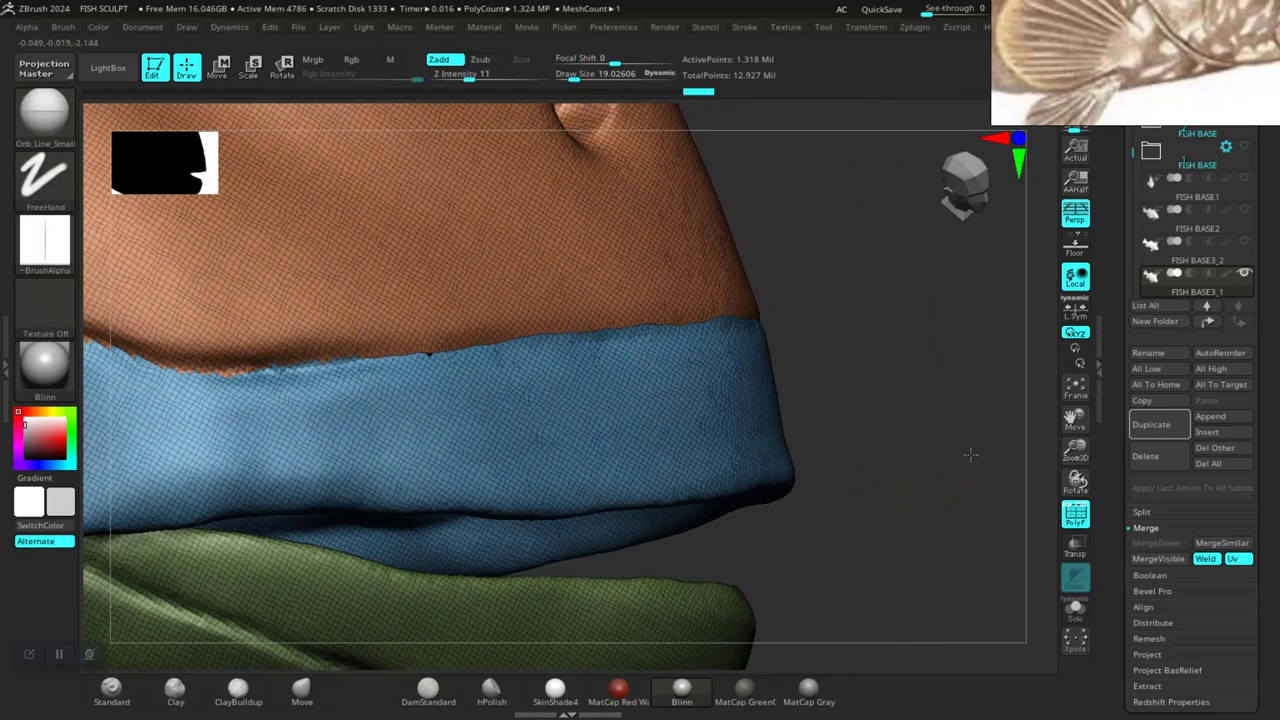
{"action": "left_click_drag", "start_coordinate": [1054, 457], "coordinate": [534, 369]}
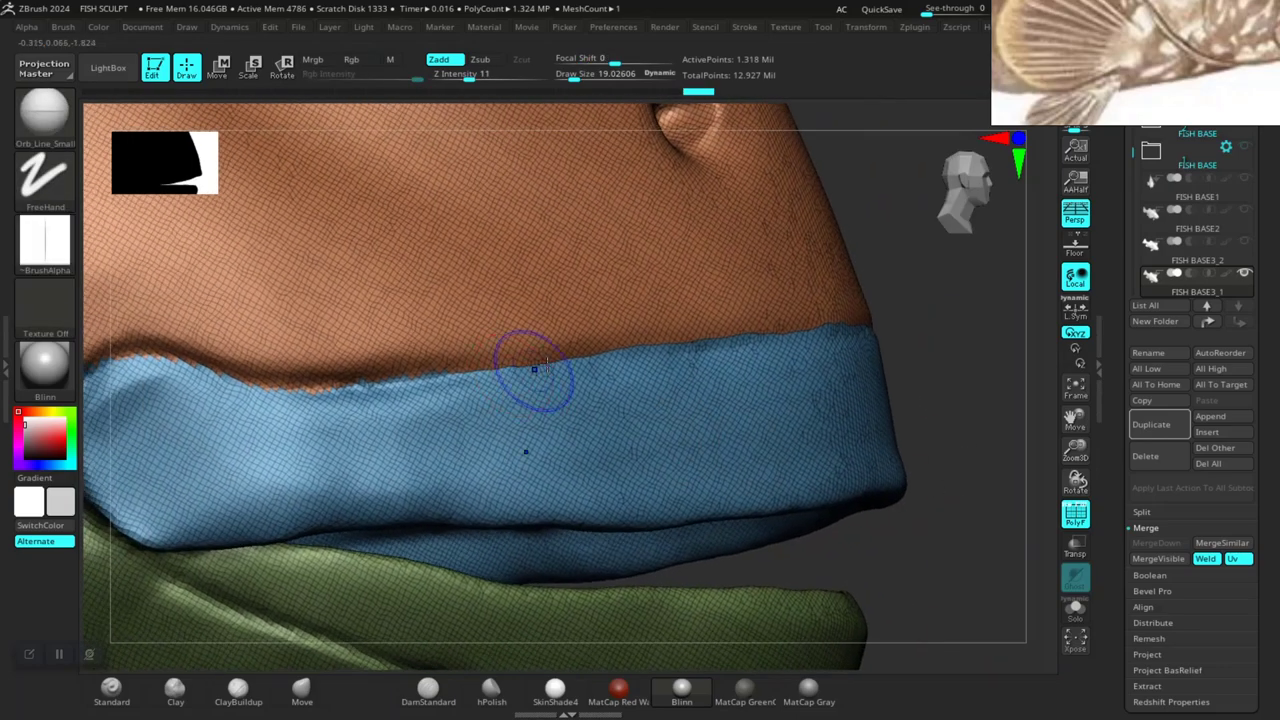
{"action": "key", "text": "shift"}
{"action": "left_click_drag", "start_coordinate": [392, 387], "coordinate": [302, 394], "text": "shift"}
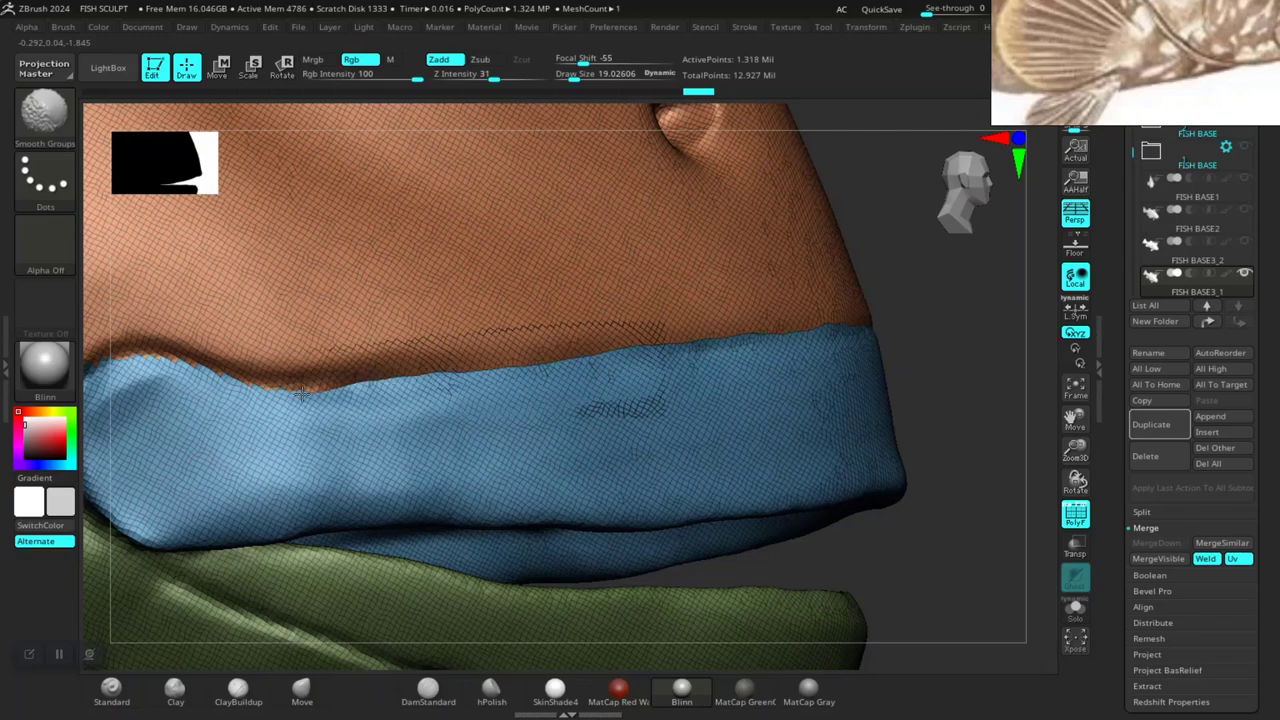
{"action": "left_click_drag", "start_coordinate": [207, 375], "coordinate": [130, 362], "text": "shift"}
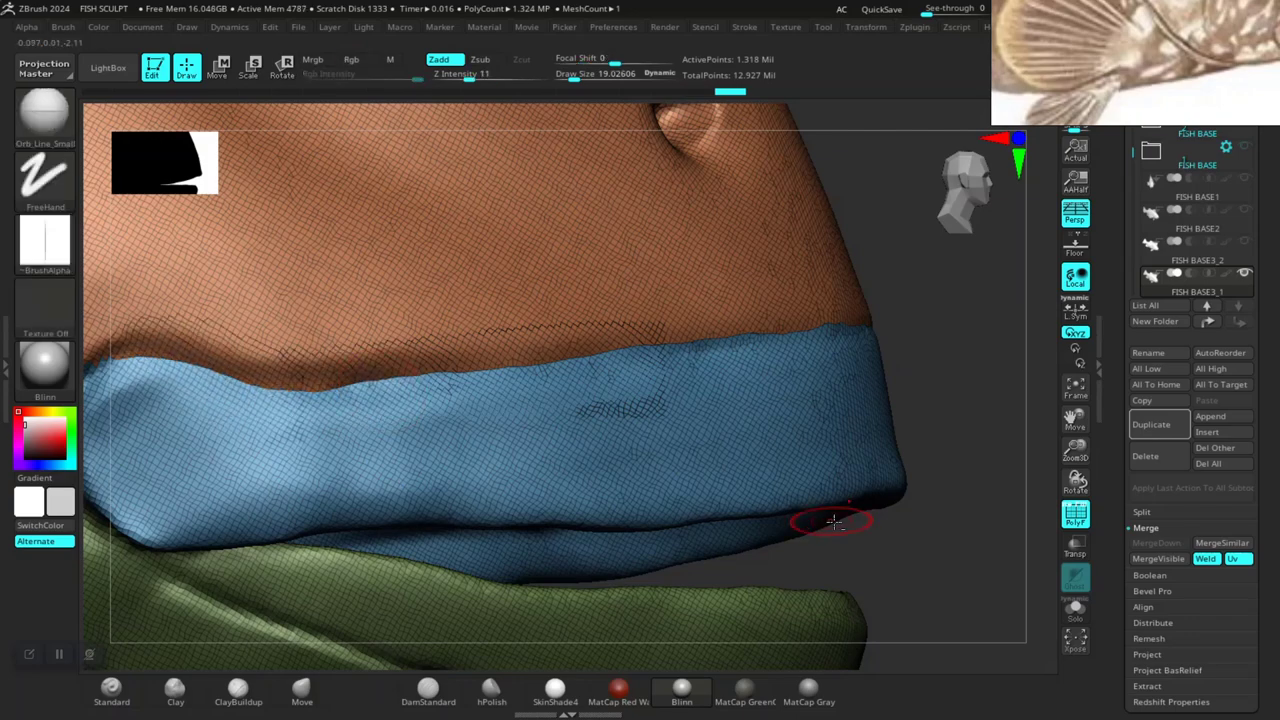
Round off the blue group's top corner and smooth its remaining border with orange.
{"action": "mouse_move", "coordinate": [829, 520]}
{"action": "left_mouse_down"}
{"action": "mouse_move", "coordinate": [920, 436]}
{"action": "mouse_move", "coordinate": [400, 330]}
{"action": "left_mouse_up"}
{"action": "key", "text": "shift"}
{"action": "left_click_drag", "start_coordinate": [271, 326], "coordinate": [247, 299], "text": "shift"}
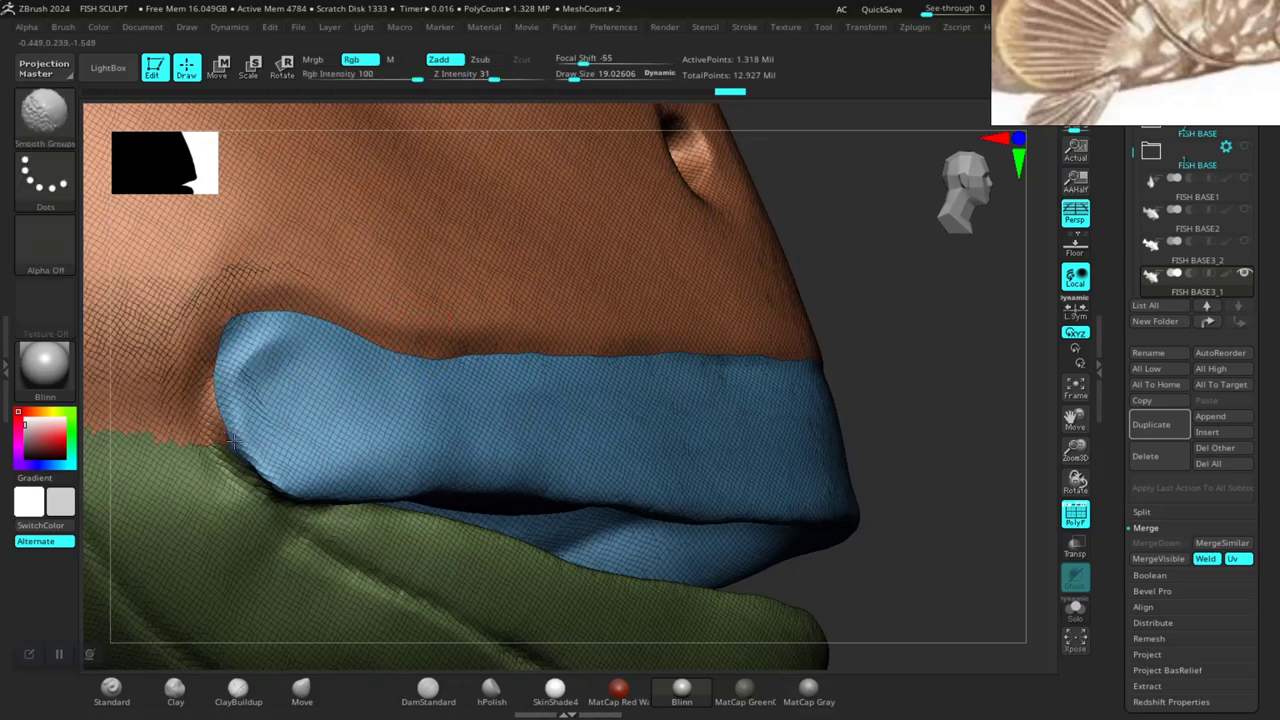
{"action": "left_click_drag", "start_coordinate": [900, 486], "coordinate": [851, 392]}
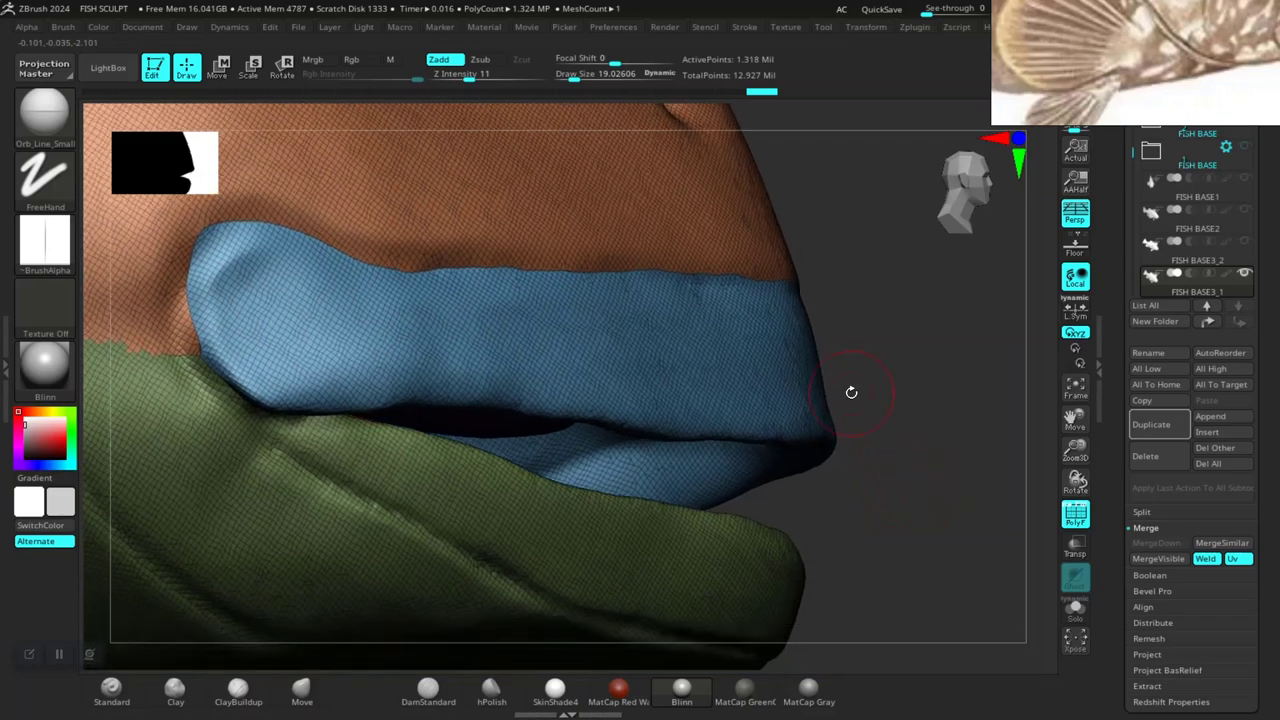
{"action": "mouse_move", "coordinate": [944, 440]}
{"action": "left_mouse_down"}
{"action": "mouse_move", "coordinate": [877, 400]}
{"action": "mouse_move", "coordinate": [903, 434]}
{"action": "mouse_move", "coordinate": [526, 343]}
{"action": "left_mouse_up"}
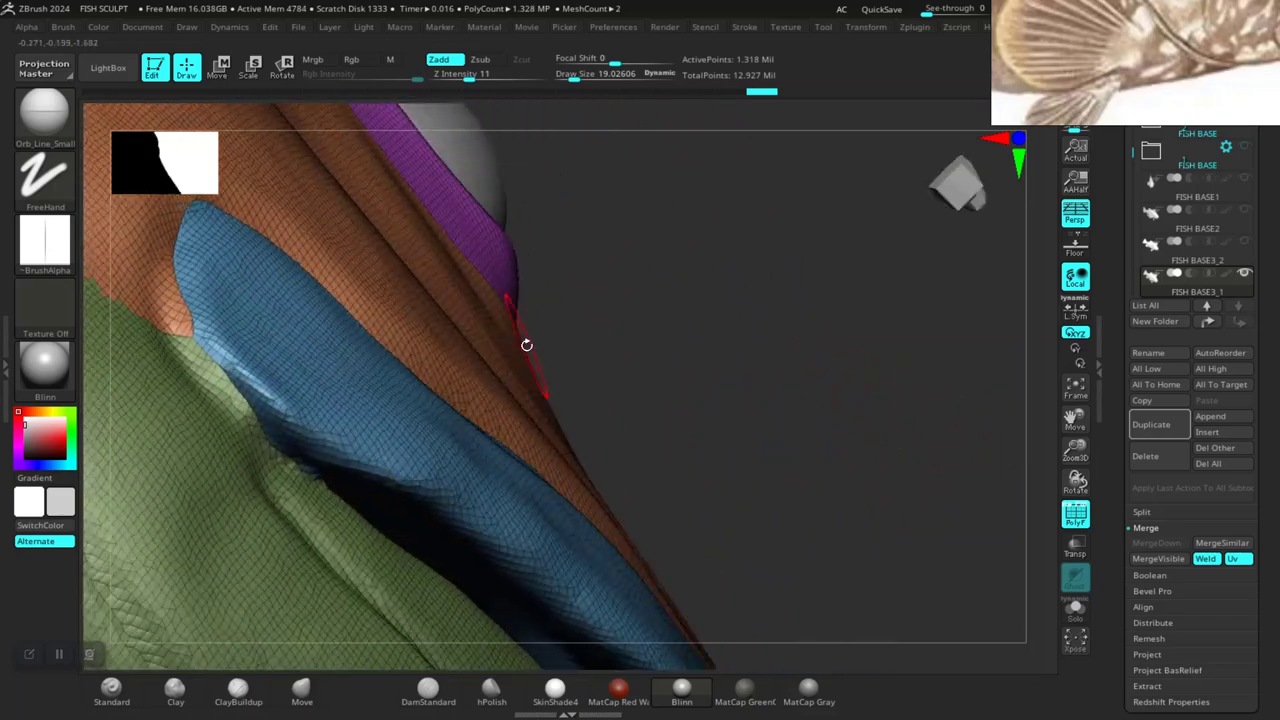
{"action": "left_click_drag", "start_coordinate": [212, 373], "coordinate": [277, 451], "text": "shift"}
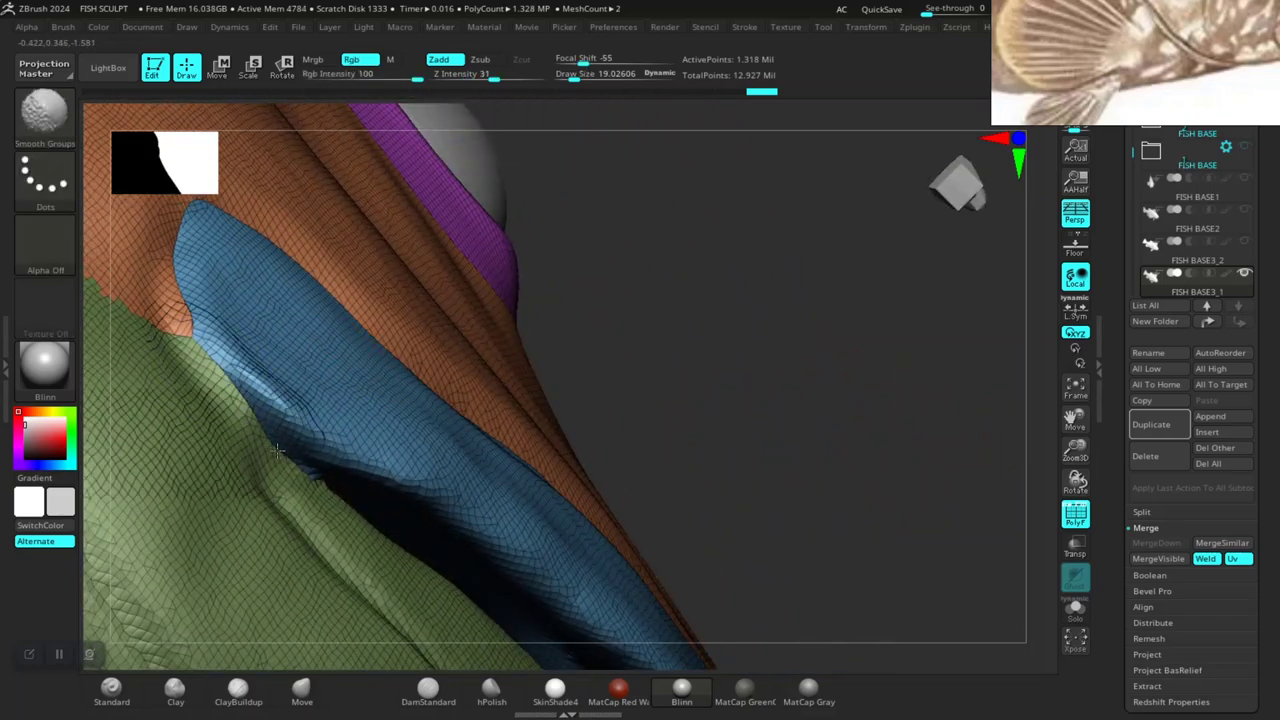
Isolate the blue piece and smooth its jagged edge.
{"action": "left_click_drag", "start_coordinate": [802, 448], "coordinate": [629, 491]}
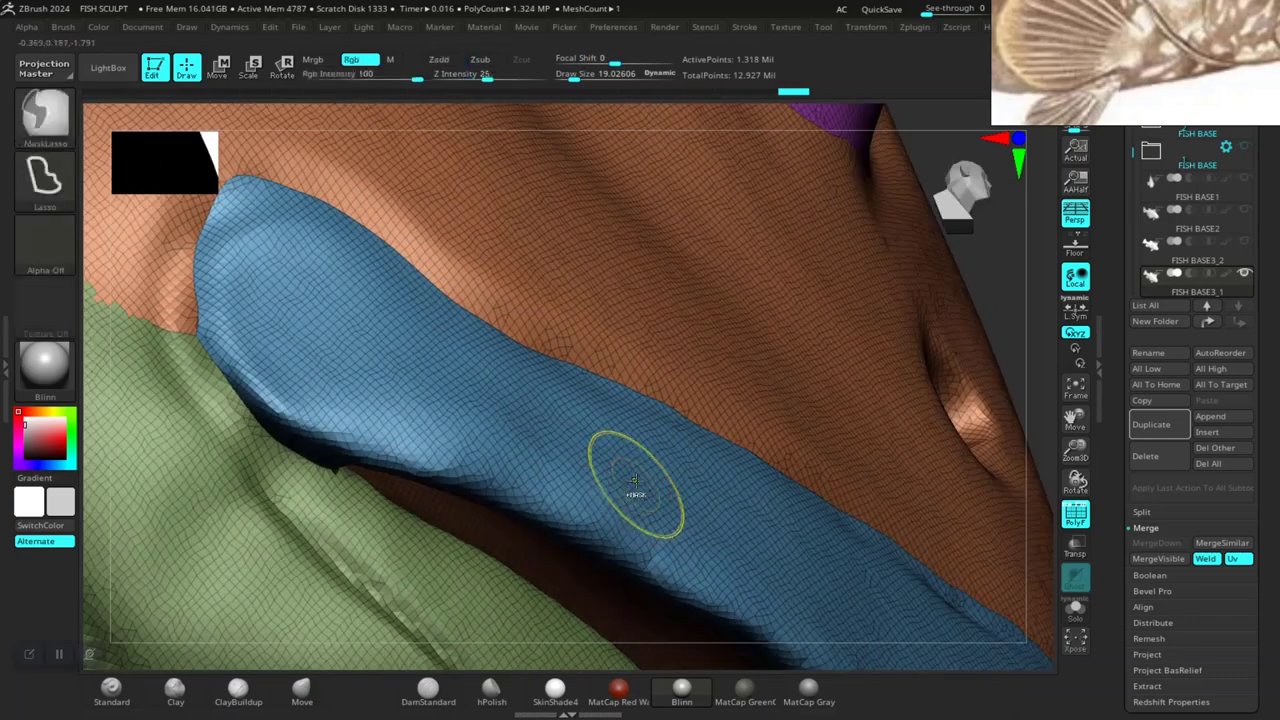
{"action": "left_click", "coordinate": [652, 477], "text": "ctrl+shift"}
{"action": "mouse_move", "coordinate": [917, 406]}
{"action": "left_mouse_down"}
{"action": "mouse_move", "coordinate": [767, 420]}
{"action": "mouse_move", "coordinate": [706, 449]}
{"action": "left_mouse_up"}
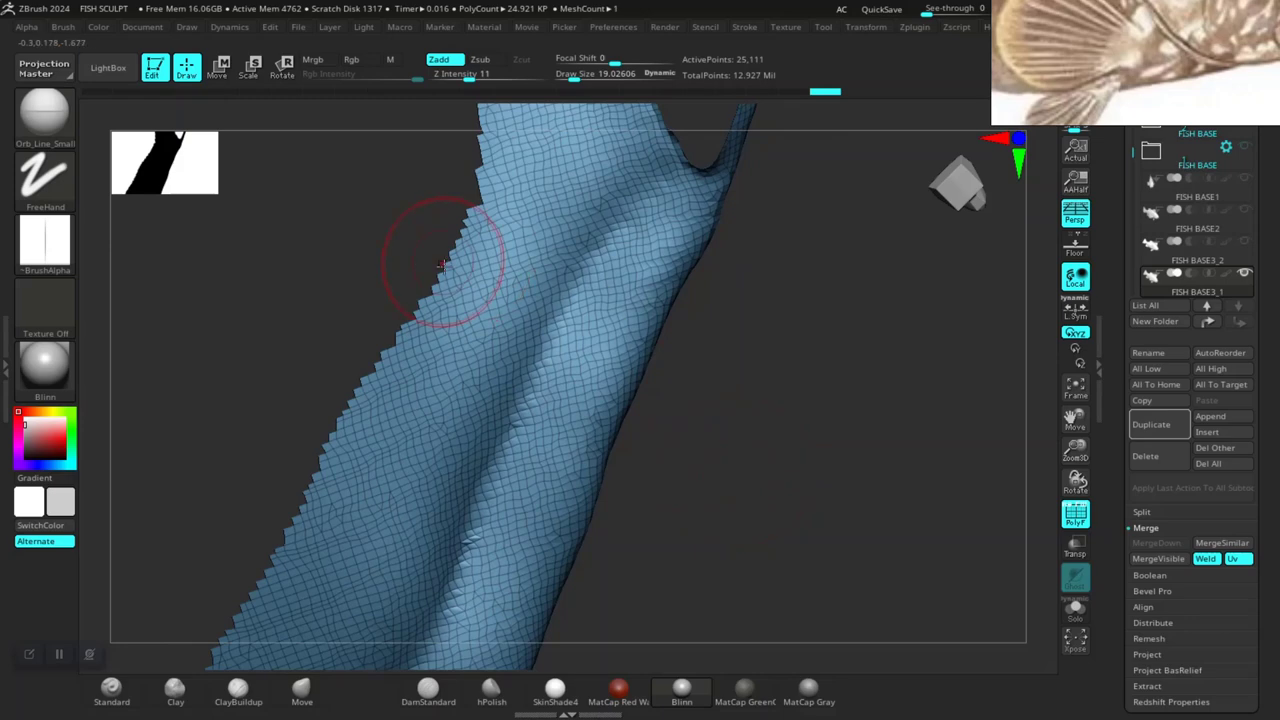
{"action": "left_click_drag", "start_coordinate": [467, 236], "coordinate": [445, 290], "text": "shift"}
{"action": "left_click_drag", "start_coordinate": [491, 251], "coordinate": [485, 170], "text": "shift"}
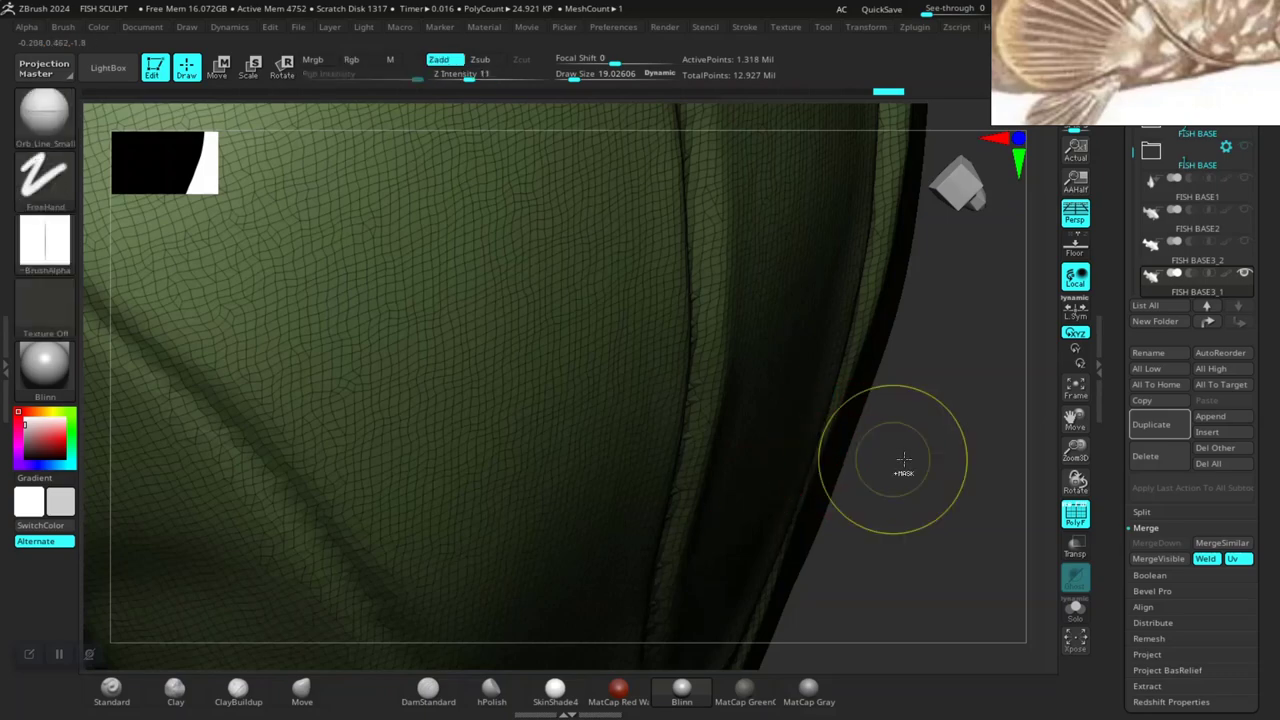
Clear the mask and bring all hidden parts of the fish back.
{"action": "left_click", "coordinate": [912, 458], "text": "ctrl"}
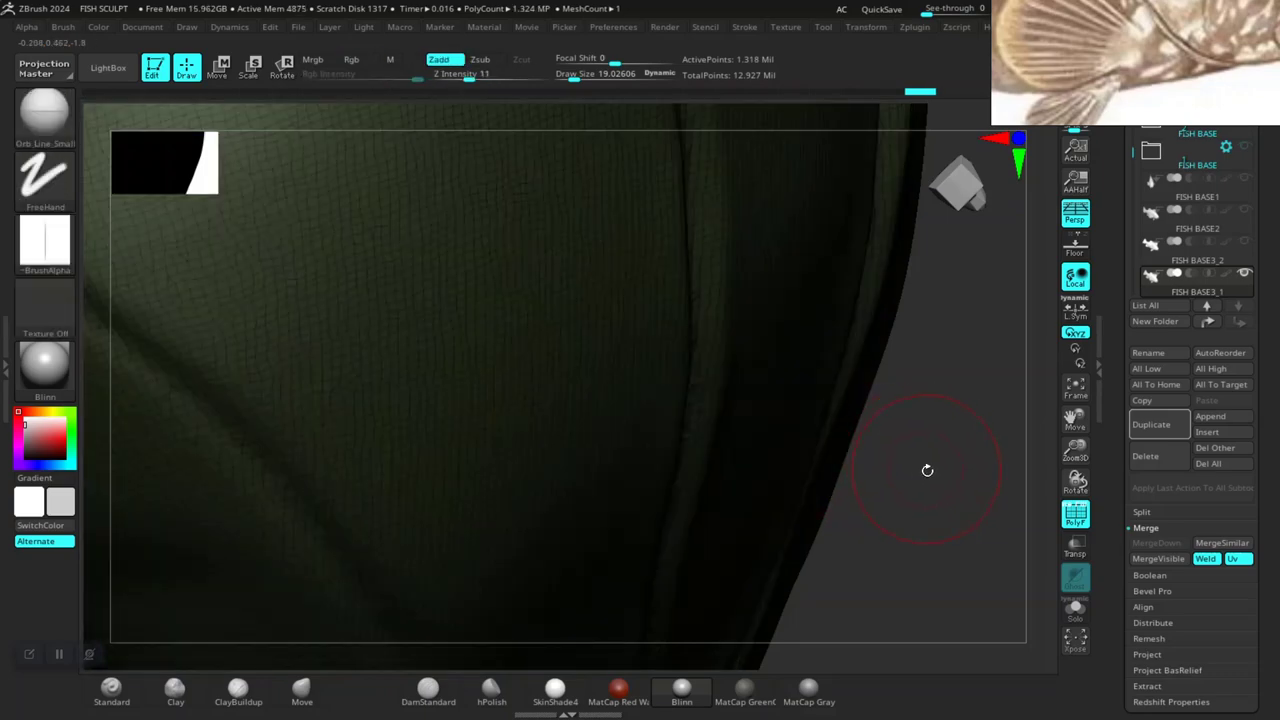
{"action": "left_click", "coordinate": [931, 488], "text": "ctrl"}
{"action": "mouse_move", "coordinate": [933, 486]}
{"action": "left_mouse_down"}
{"action": "mouse_move", "coordinate": [823, 374]}
{"action": "mouse_move", "coordinate": [725, 389]}
{"action": "mouse_move", "coordinate": [743, 286]}
{"action": "mouse_move", "coordinate": [486, 263]}
{"action": "left_mouse_up"}
{"action": "left_click", "coordinate": [560, 292], "text": "ctrl+shift"}
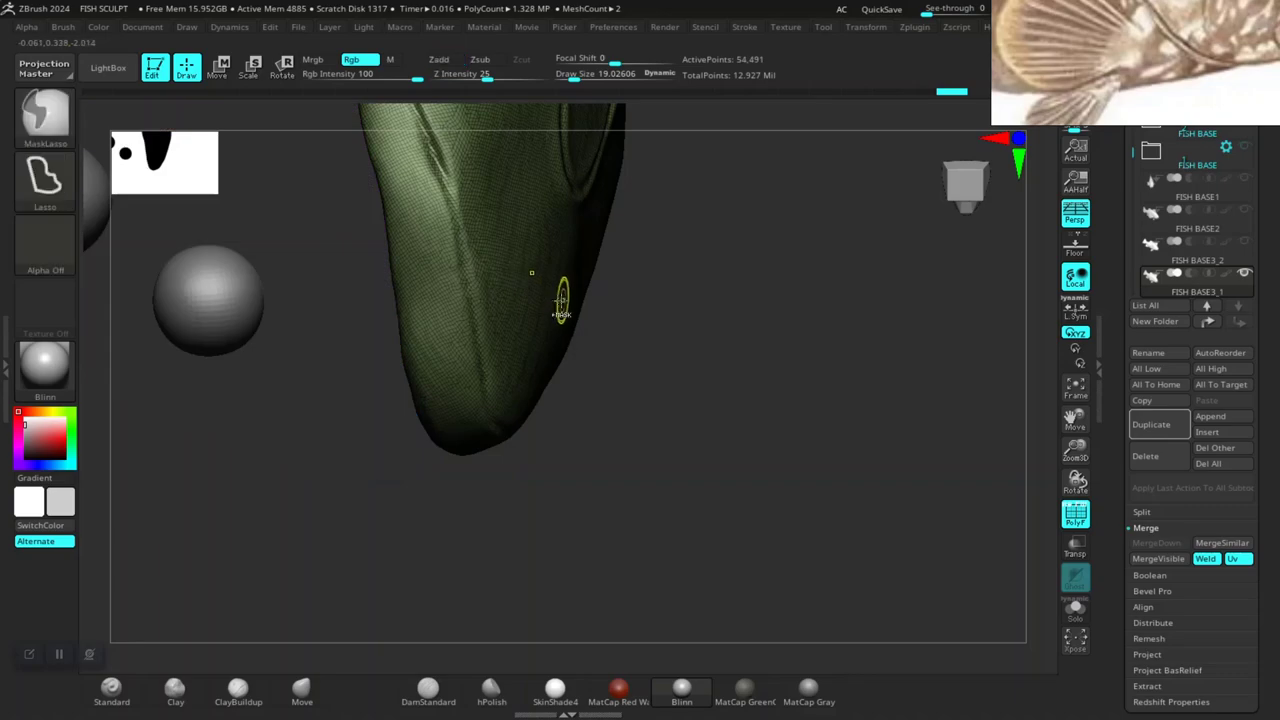
{"action": "left_click", "coordinate": [592, 327], "text": "ctrl+shift"}
{"action": "mouse_move", "coordinate": [592, 327]}
{"action": "left_mouse_down"}
{"action": "mouse_move", "coordinate": [686, 371]}
{"action": "mouse_move", "coordinate": [346, 551]}
{"action": "mouse_move", "coordinate": [349, 462]}
{"action": "mouse_move", "coordinate": [286, 357]}
{"action": "mouse_move", "coordinate": [300, 471]}
{"action": "mouse_move", "coordinate": [306, 423]}
{"action": "mouse_move", "coordinate": [320, 489]}
{"action": "mouse_move", "coordinate": [250, 430]}
{"action": "mouse_move", "coordinate": [229, 529]}
{"action": "mouse_move", "coordinate": [300, 460]}
{"action": "left_mouse_up"}
Smooth the blue-orange seam and the lower seam beneath the purple fin.
{"action": "key", "text": "shift"}
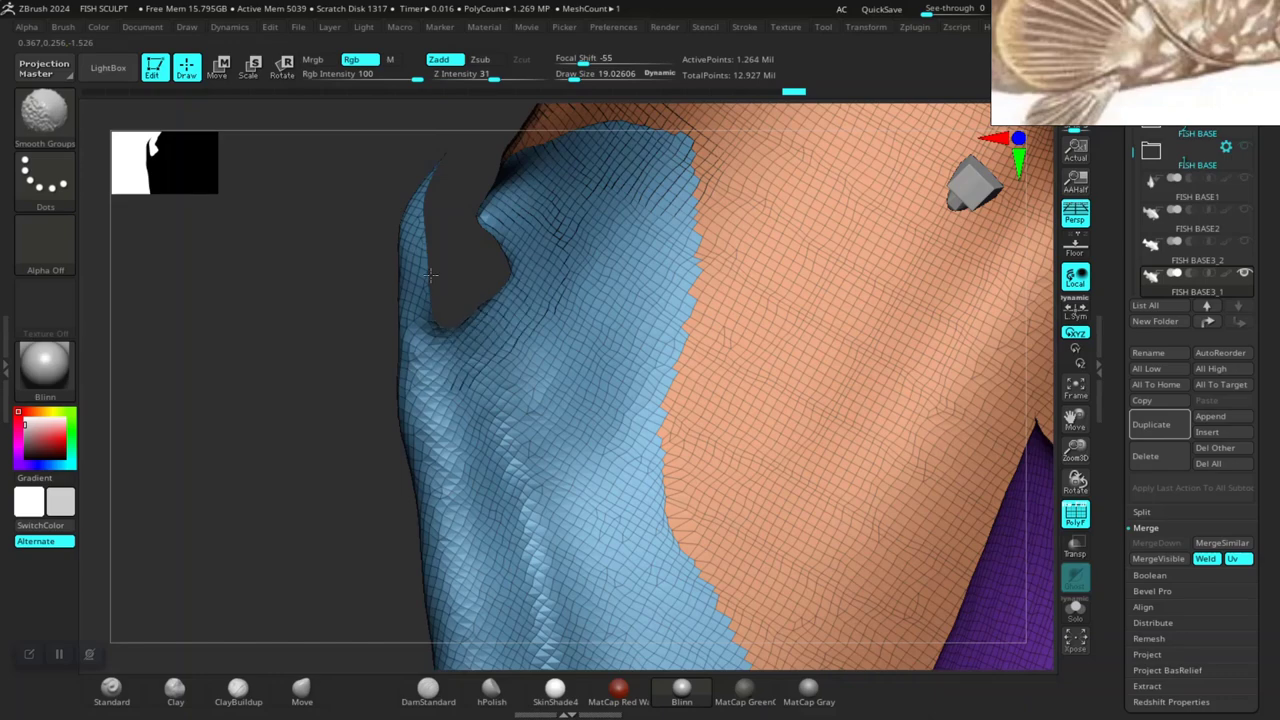
{"action": "left_click_drag", "start_coordinate": [600, 295], "coordinate": [674, 249], "text": "shift"}
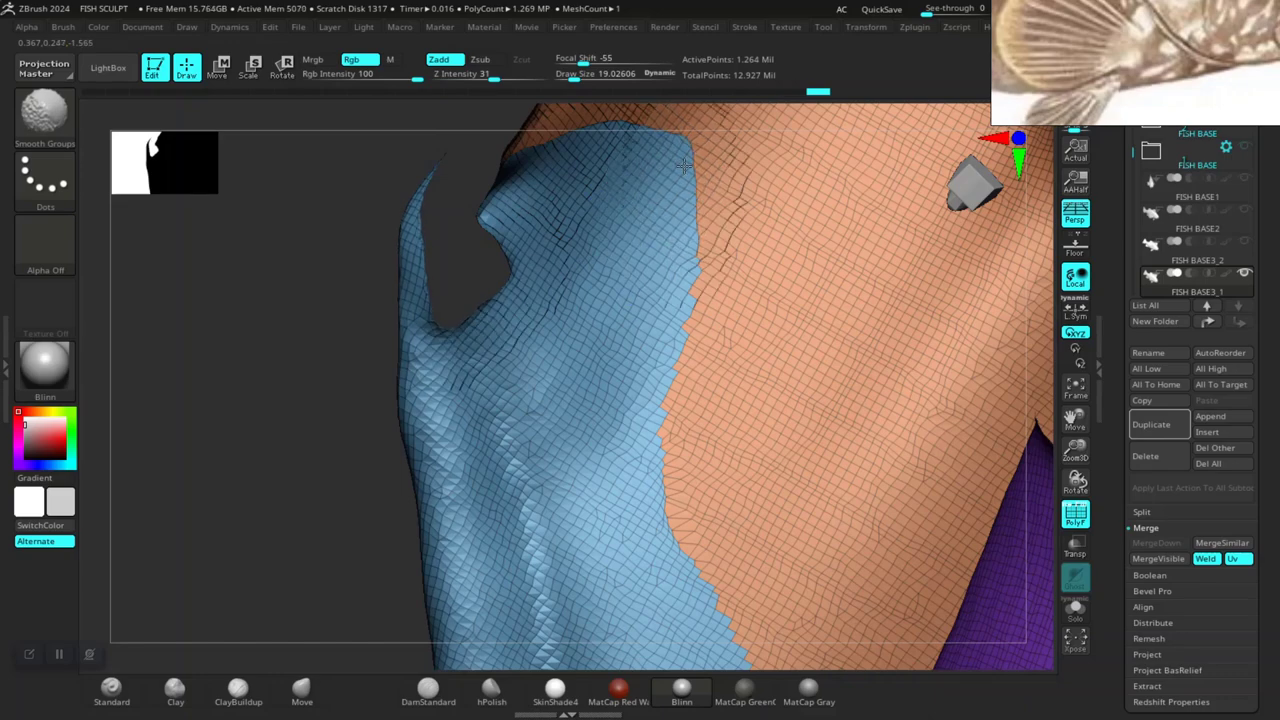
{"action": "left_click_drag", "start_coordinate": [661, 390], "coordinate": [670, 440], "text": "shift"}
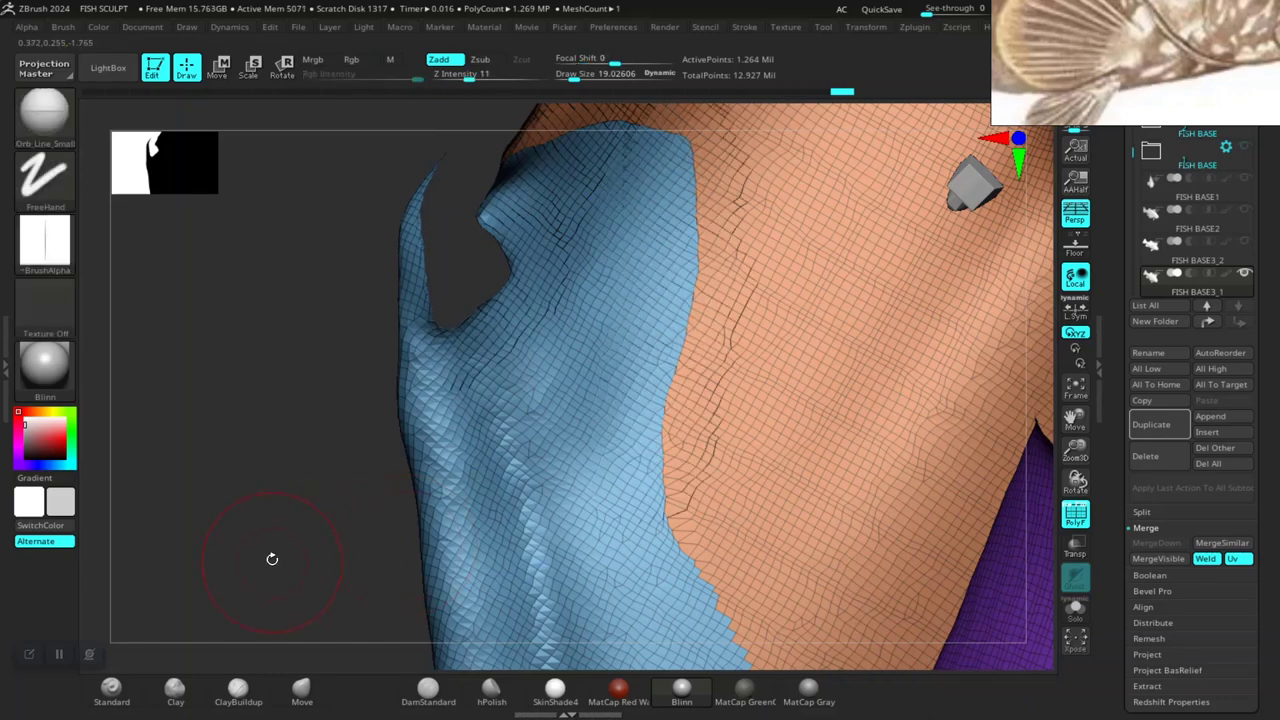
{"action": "mouse_move", "coordinate": [271, 557]}
{"action": "left_mouse_down"}
{"action": "mouse_move", "coordinate": [471, 309]}
{"action": "mouse_move", "coordinate": [596, 401]}
{"action": "mouse_move", "coordinate": [643, 449]}
{"action": "mouse_move", "coordinate": [657, 491]}
{"action": "mouse_move", "coordinate": [720, 520]}
{"action": "left_mouse_up"}
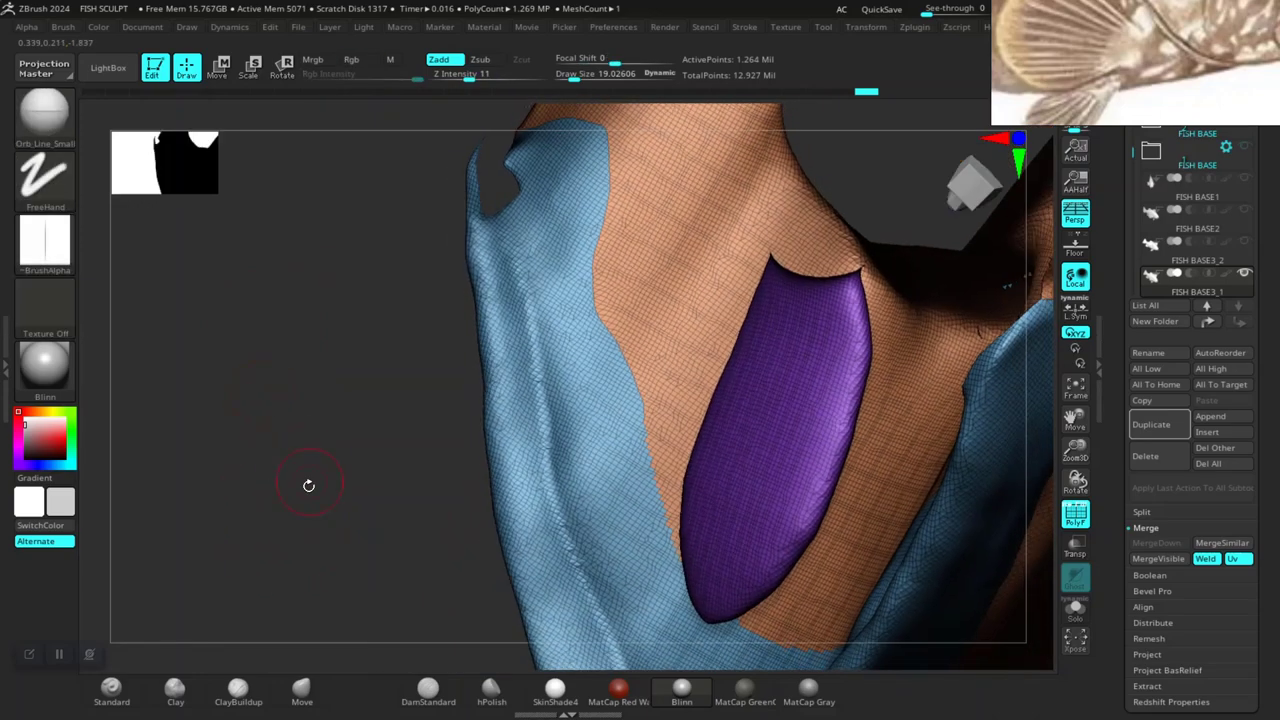
{"action": "left_click_drag", "start_coordinate": [268, 465], "coordinate": [491, 343]}
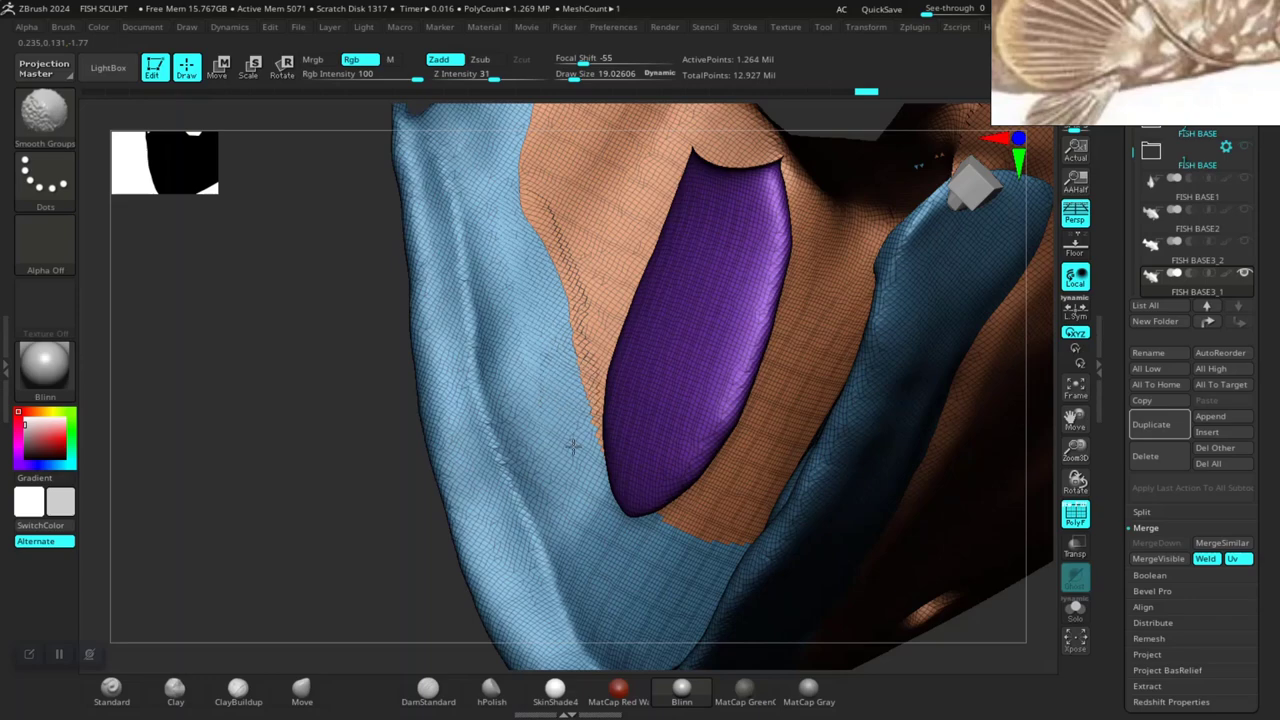
{"action": "left_click_drag", "start_coordinate": [300, 452], "coordinate": [382, 486]}
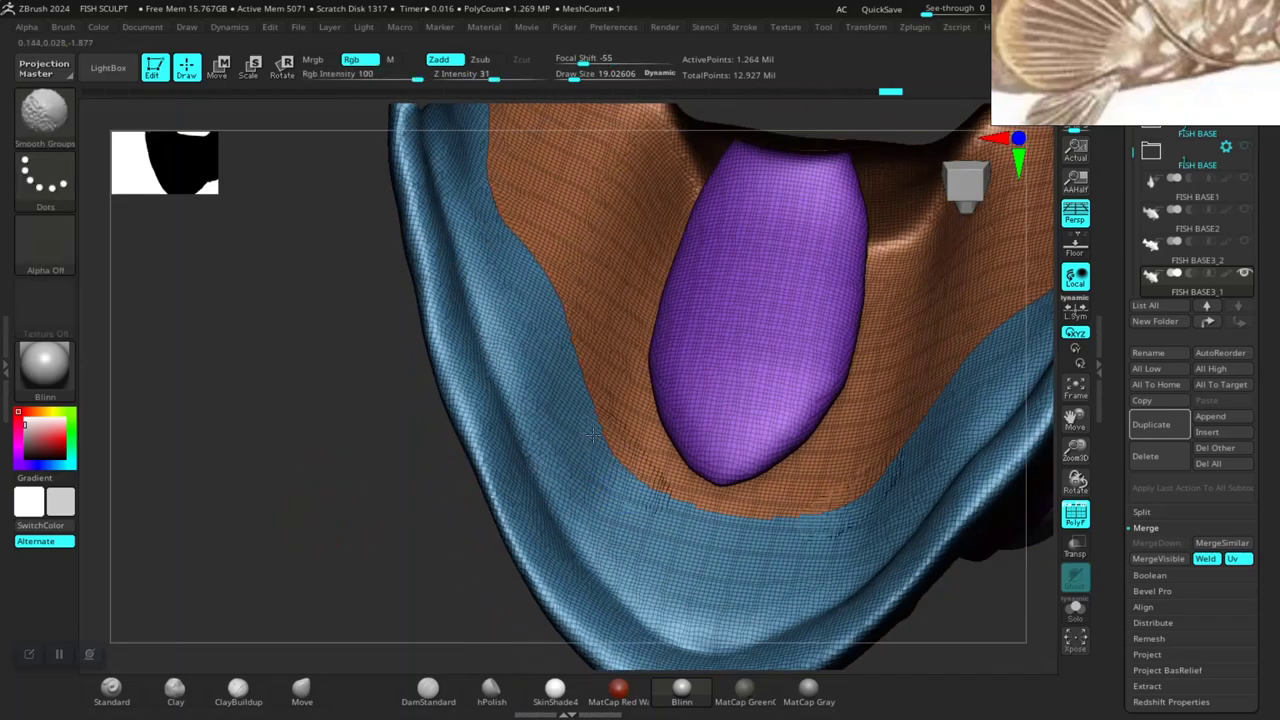
{"action": "left_click_drag", "start_coordinate": [672, 508], "coordinate": [880, 490], "text": "shift"}
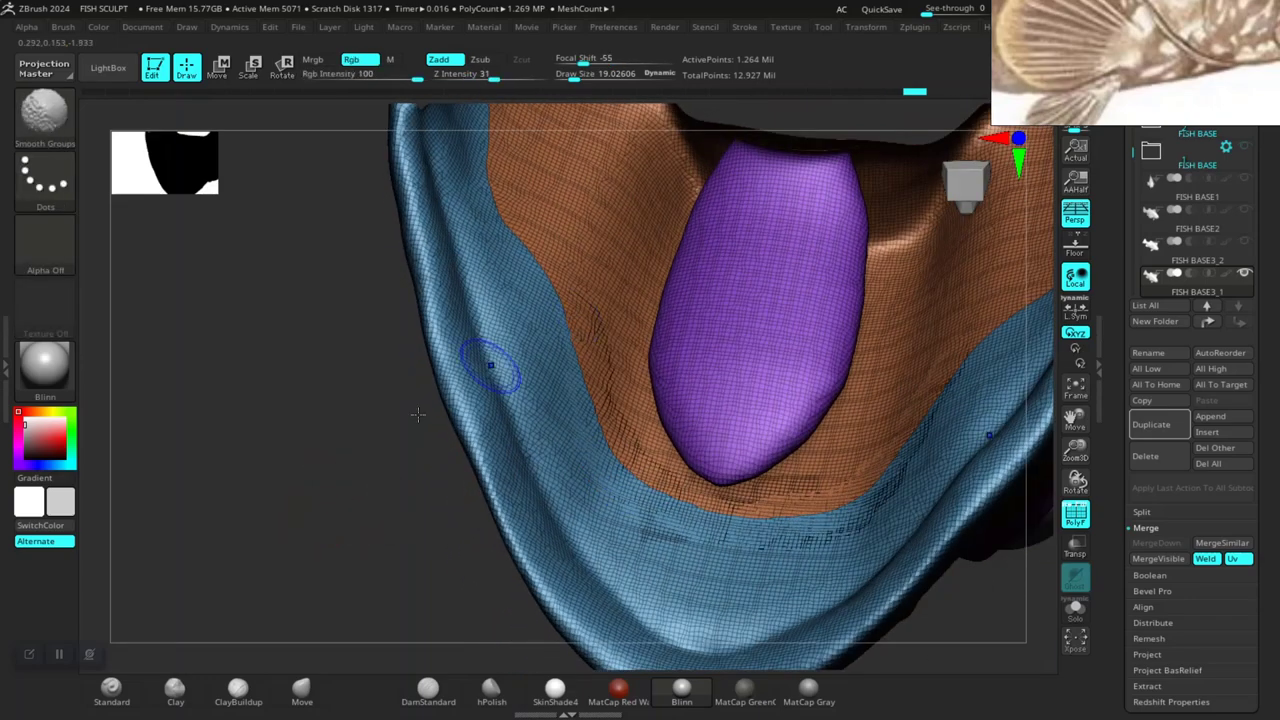
Smooth the brown-green group boundary on the fish's green underside.
{"action": "mouse_move", "coordinate": [259, 447]}
{"action": "left_mouse_down"}
{"action": "mouse_move", "coordinate": [925, 520]}
{"action": "mouse_move", "coordinate": [784, 454]}
{"action": "left_mouse_up"}
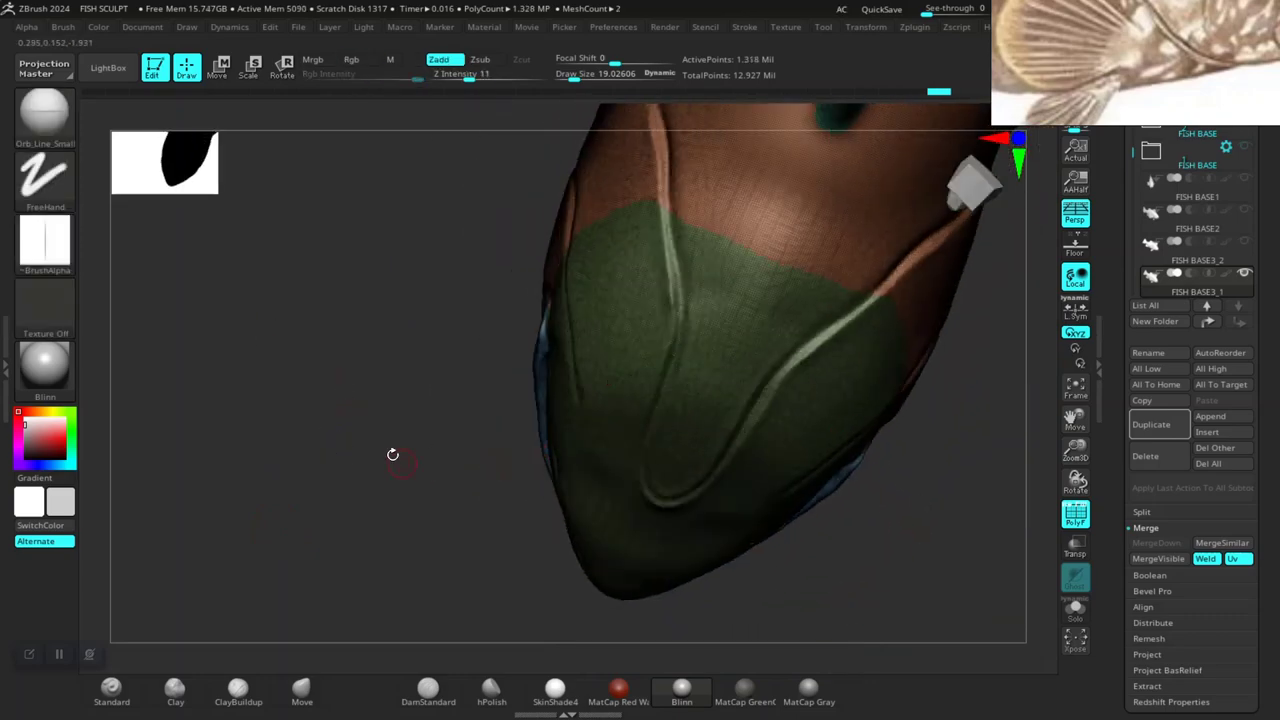
{"action": "mouse_move", "coordinate": [393, 454]}
{"action": "left_mouse_down"}
{"action": "mouse_move", "coordinate": [457, 537]}
{"action": "mouse_move", "coordinate": [423, 471]}
{"action": "mouse_move", "coordinate": [360, 463]}
{"action": "mouse_move", "coordinate": [280, 549]}
{"action": "mouse_move", "coordinate": [571, 447]}
{"action": "left_mouse_up"}
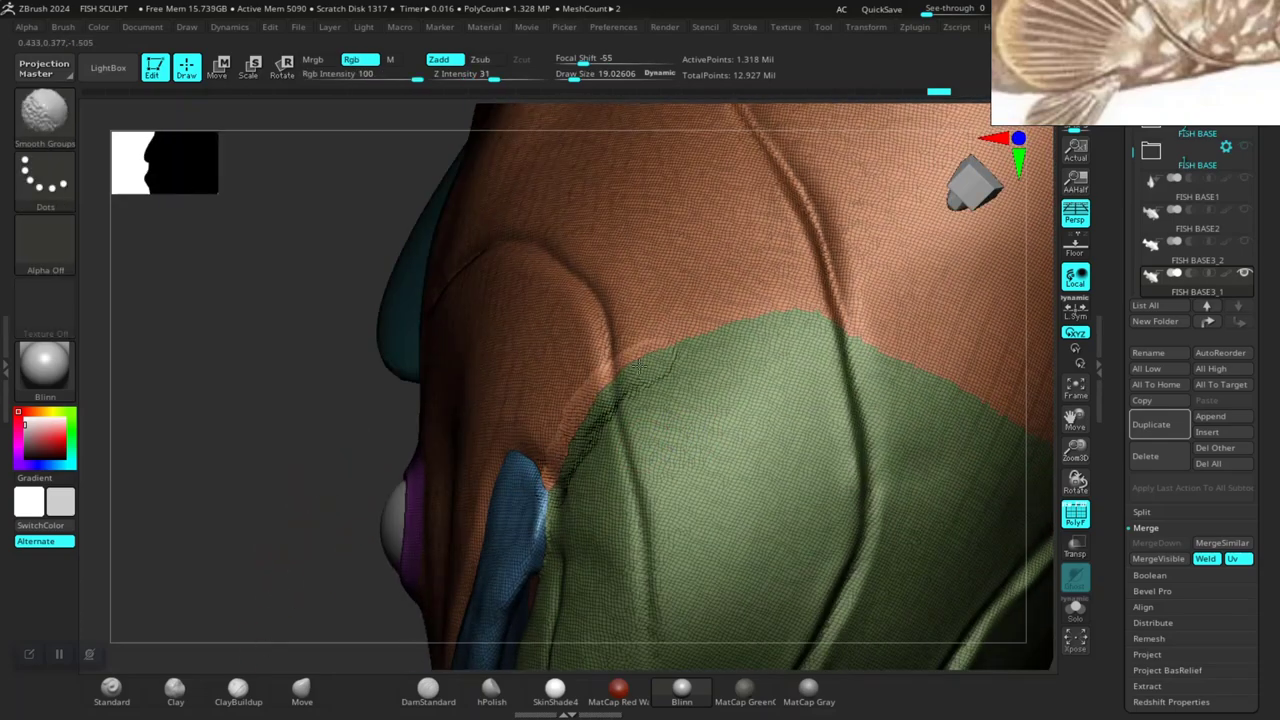
{"action": "left_click_drag", "start_coordinate": [796, 316], "coordinate": [859, 333], "text": "shift"}
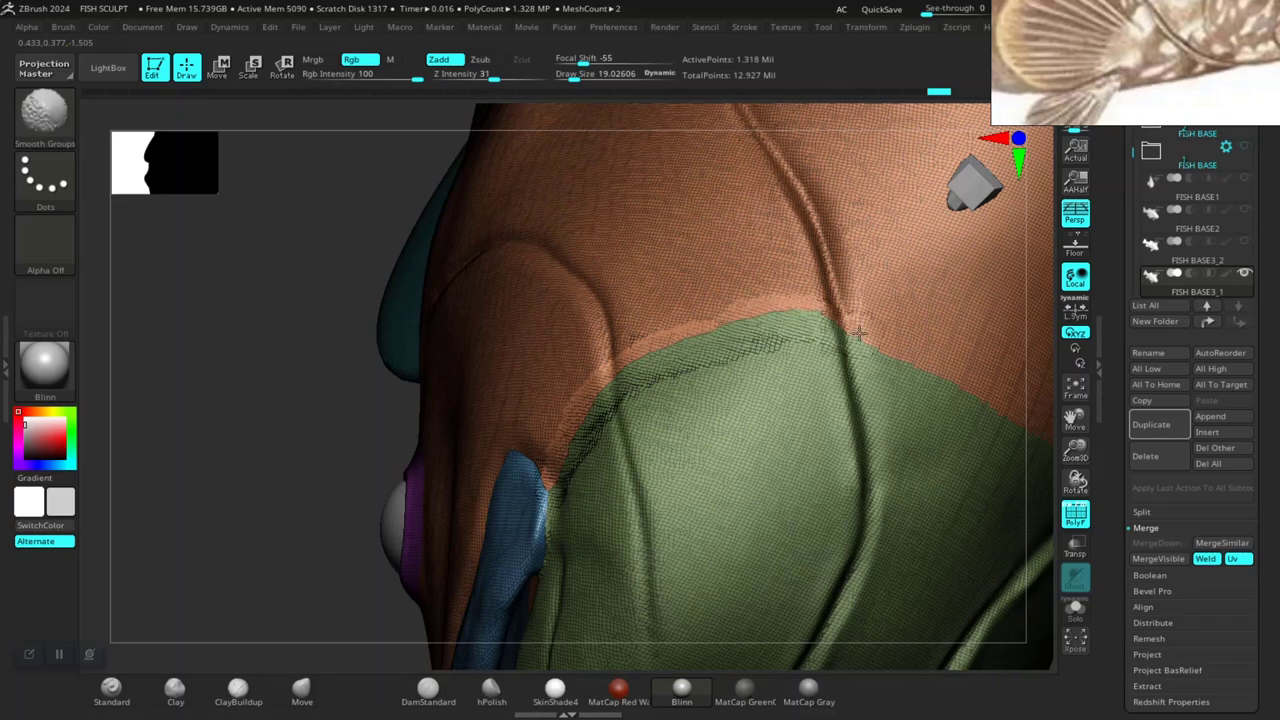
{"action": "mouse_move", "coordinate": [305, 428]}
{"action": "left_mouse_down"}
{"action": "mouse_move", "coordinate": [196, 446]}
{"action": "mouse_move", "coordinate": [507, 374]}
{"action": "left_mouse_up"}
{"action": "left_click_drag", "start_coordinate": [690, 378], "coordinate": [628, 332], "text": "shift"}
{"action": "left_click_drag", "start_coordinate": [598, 318], "coordinate": [775, 415]}
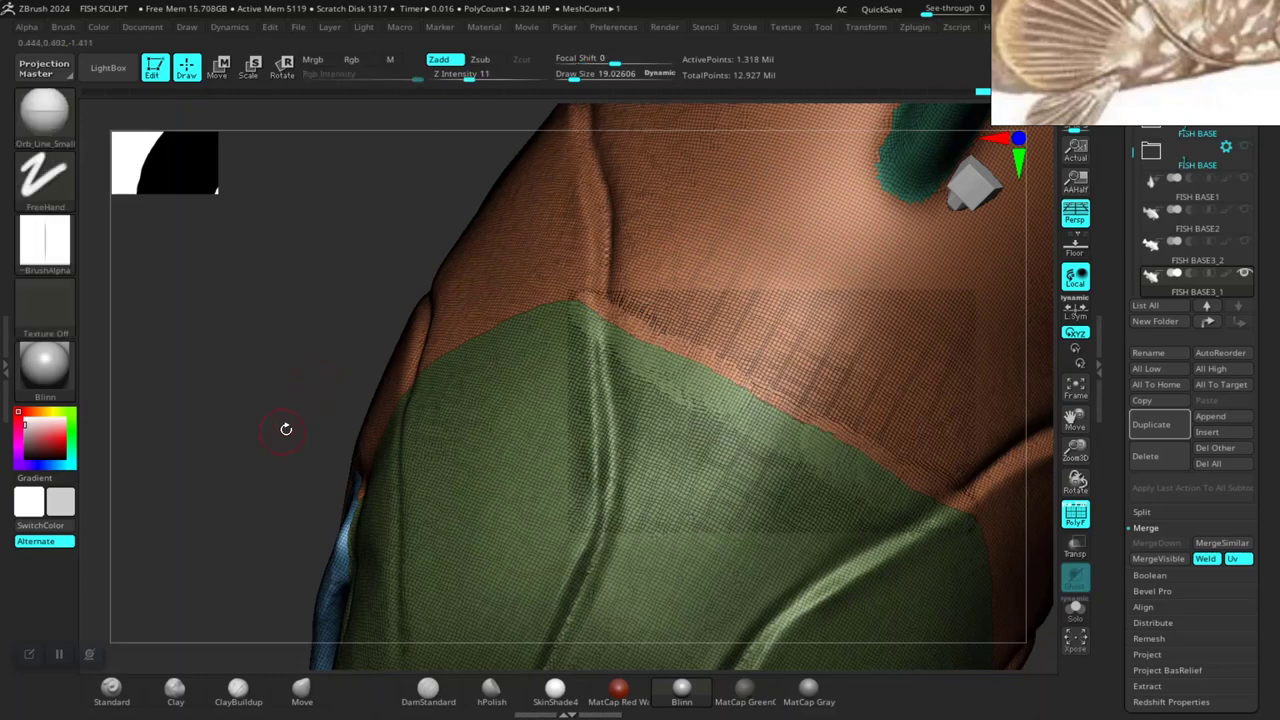
Smooth out the remaining jagged edge between the green fin and the body.
{"action": "mouse_move", "coordinate": [286, 425]}
{"action": "left_mouse_down"}
{"action": "mouse_move", "coordinate": [319, 408]}
{"action": "mouse_move", "coordinate": [430, 470]}
{"action": "left_mouse_up"}
{"action": "key", "text": "shift"}
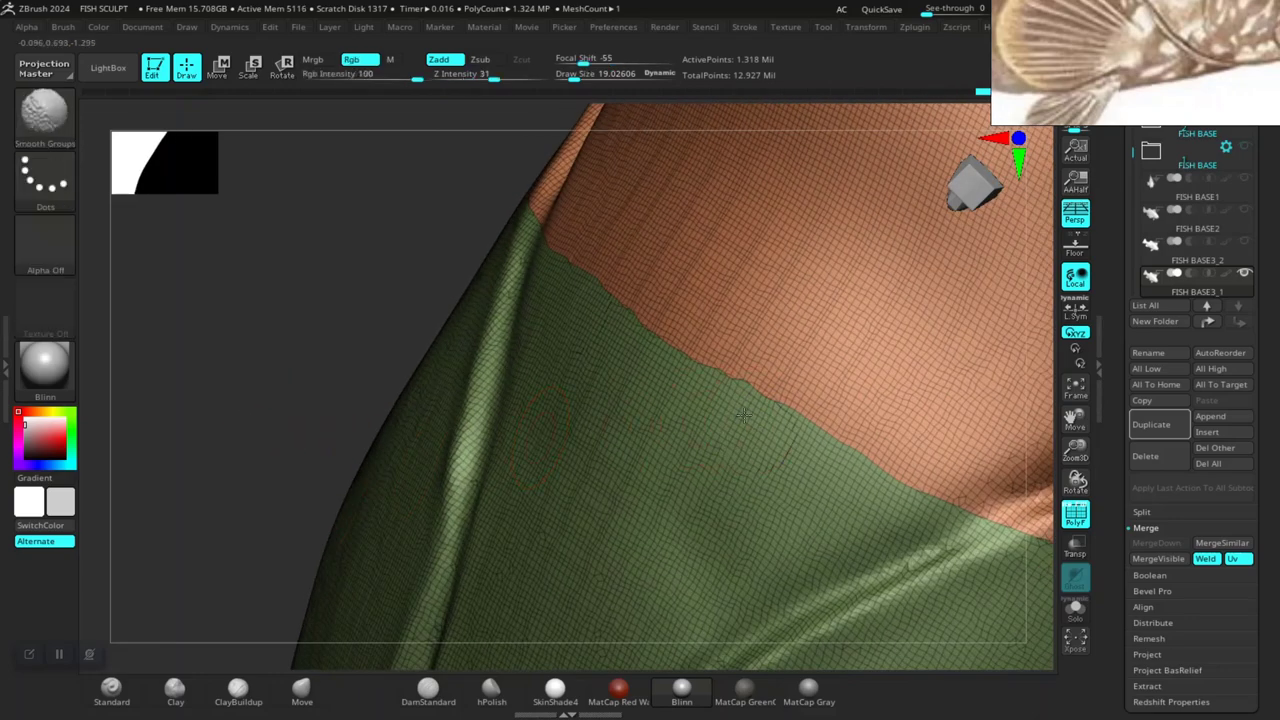
{"action": "left_click_drag", "start_coordinate": [730, 390], "coordinate": [820, 440], "text": "shift"}
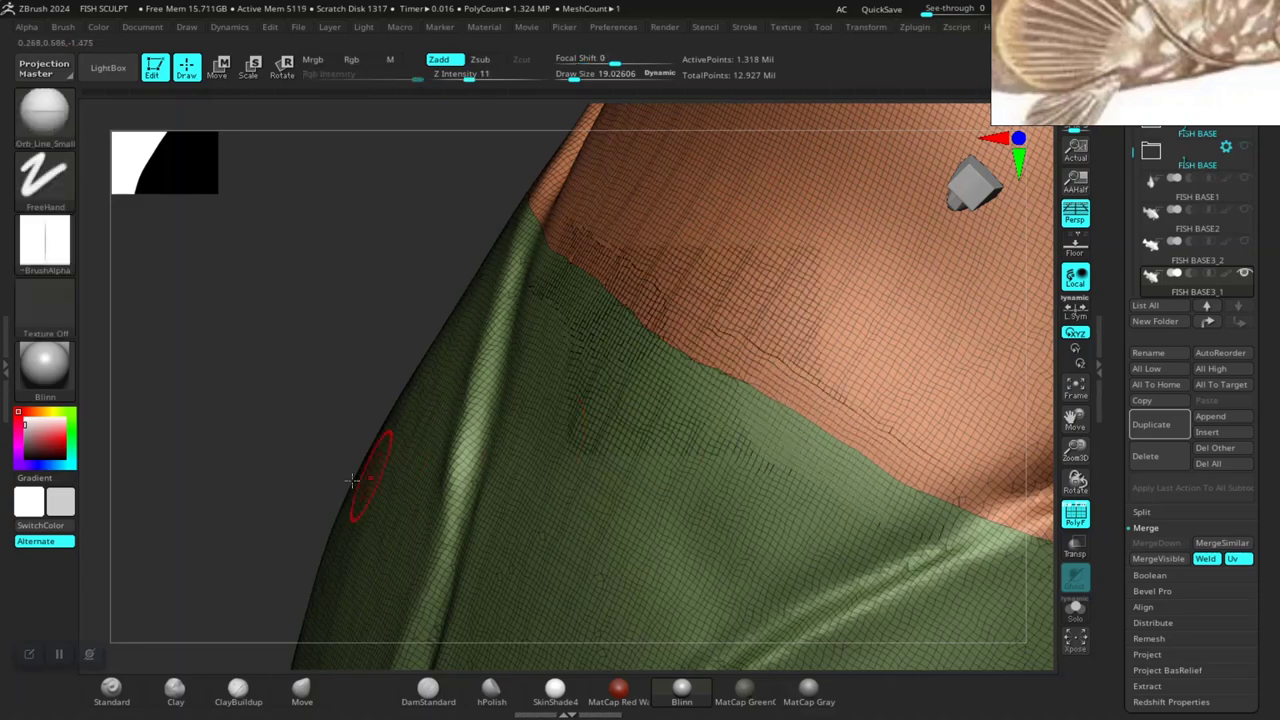
{"action": "mouse_move", "coordinate": [357, 443]}
{"action": "left_mouse_down"}
{"action": "mouse_move", "coordinate": [358, 255]}
{"action": "mouse_move", "coordinate": [414, 466]}
{"action": "mouse_move", "coordinate": [689, 506]}
{"action": "mouse_move", "coordinate": [420, 523]}
{"action": "mouse_move", "coordinate": [464, 568]}
{"action": "mouse_move", "coordinate": [500, 557]}
{"action": "mouse_move", "coordinate": [394, 557]}
{"action": "mouse_move", "coordinate": [451, 566]}
{"action": "mouse_move", "coordinate": [658, 347]}
{"action": "left_mouse_up"}
Smooth the wrinkled patches and rough marks across the green fin's surface.
{"action": "key", "text": "shift"}
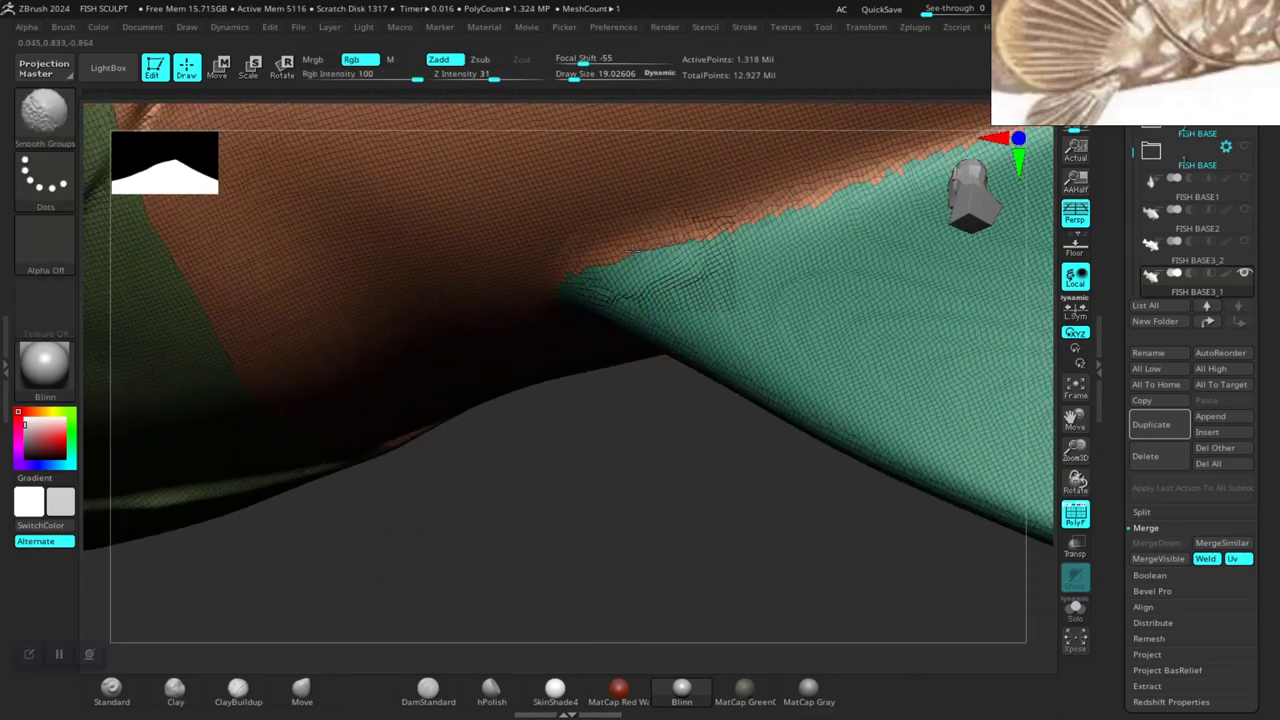
{"action": "left_click_drag", "start_coordinate": [676, 254], "coordinate": [732, 246], "text": "shift"}
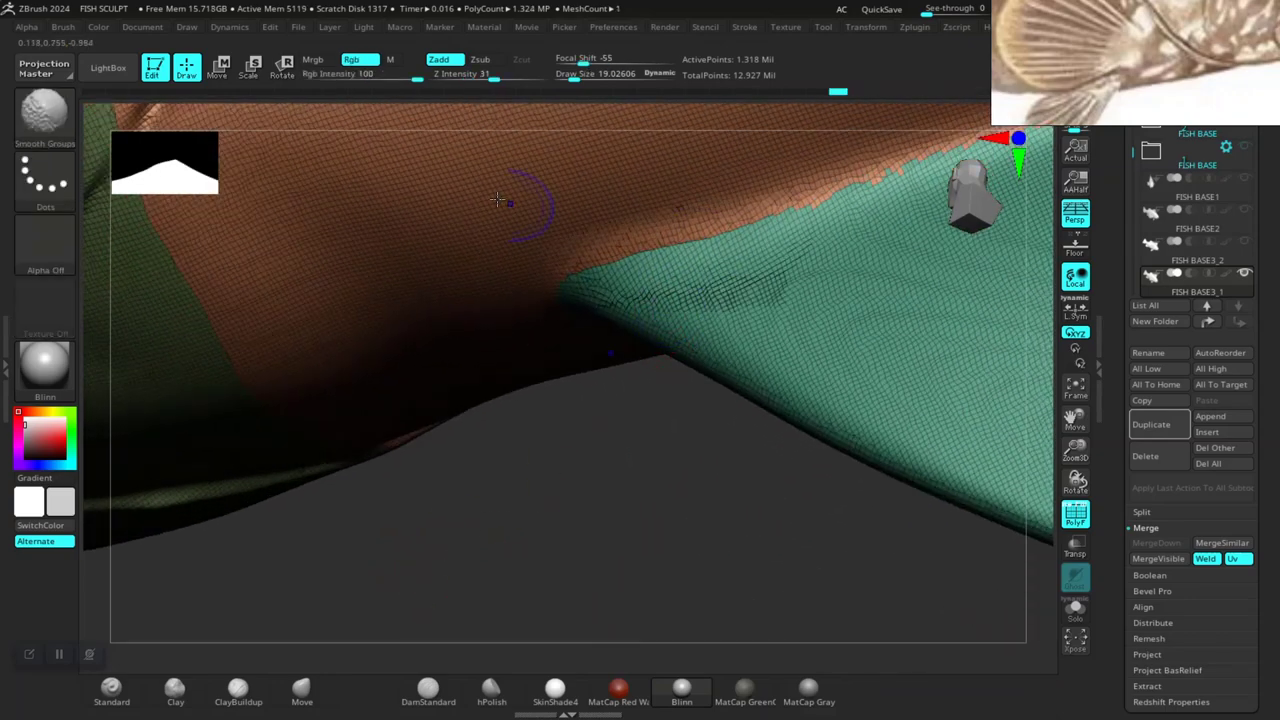
{"action": "mouse_move", "coordinate": [460, 560]}
{"action": "left_mouse_down"}
{"action": "mouse_move", "coordinate": [339, 569]}
{"action": "mouse_move", "coordinate": [571, 286]}
{"action": "mouse_move", "coordinate": [557, 340]}
{"action": "mouse_move", "coordinate": [532, 346]}
{"action": "left_mouse_up"}
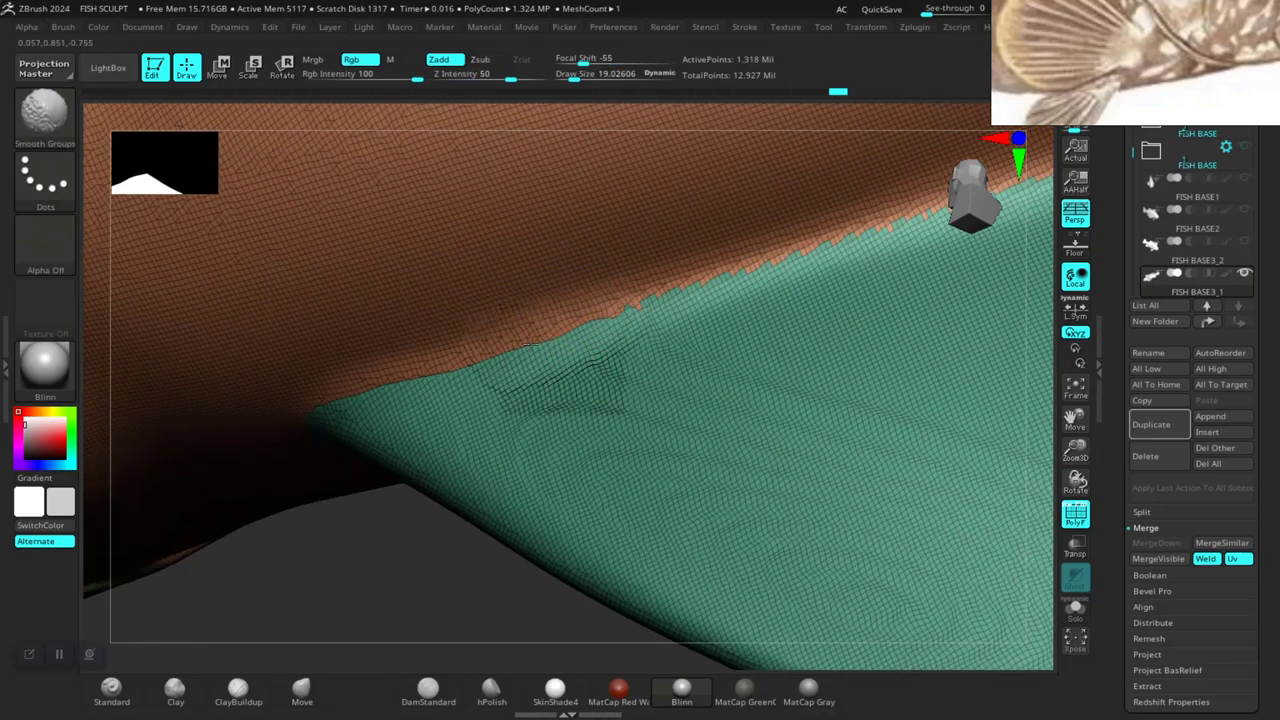
{"action": "left_click_drag", "start_coordinate": [620, 325], "coordinate": [695, 300], "text": "shift"}
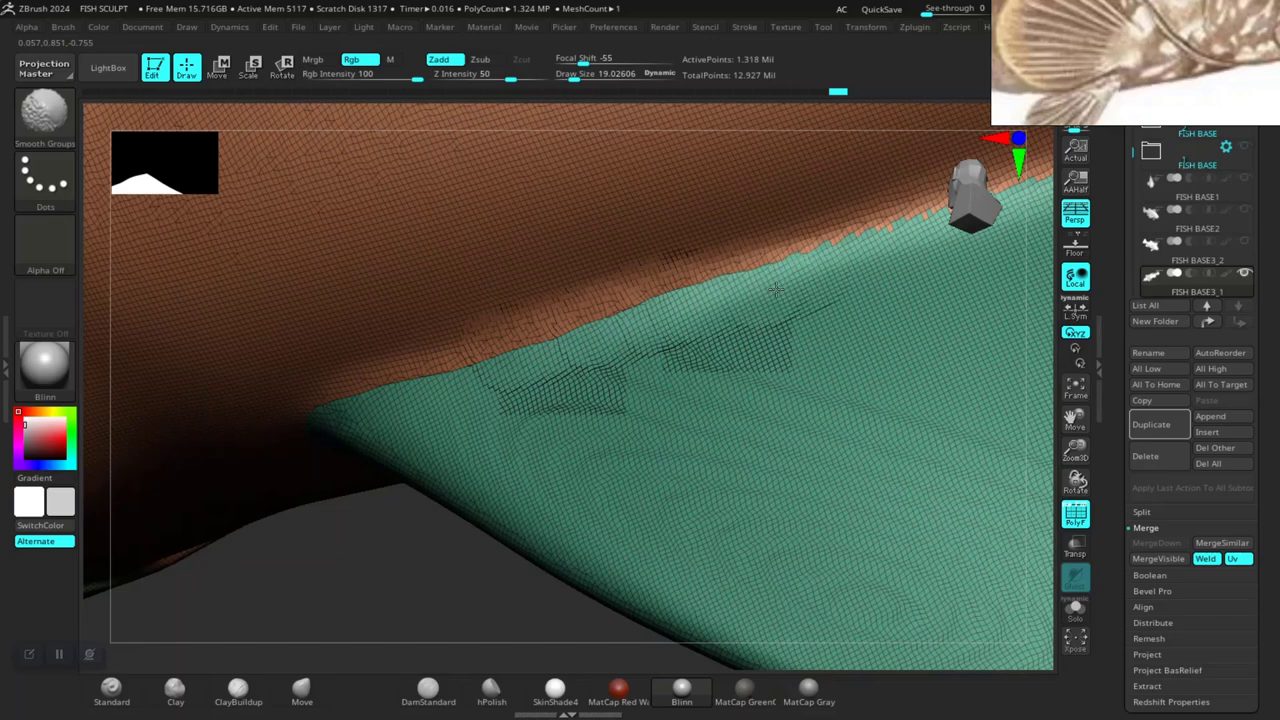
{"action": "key", "text": "b"}
{"action": "left_click_drag", "start_coordinate": [343, 580], "coordinate": [200, 557]}
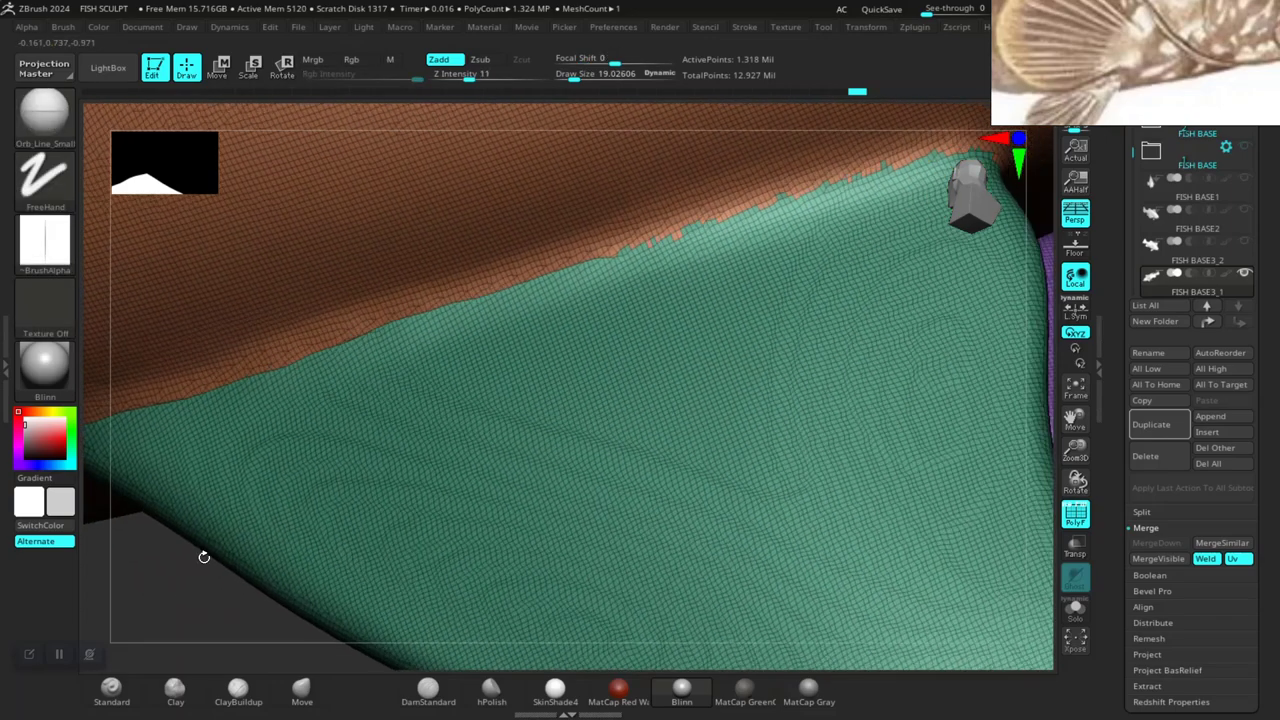
{"action": "key", "text": "shift"}
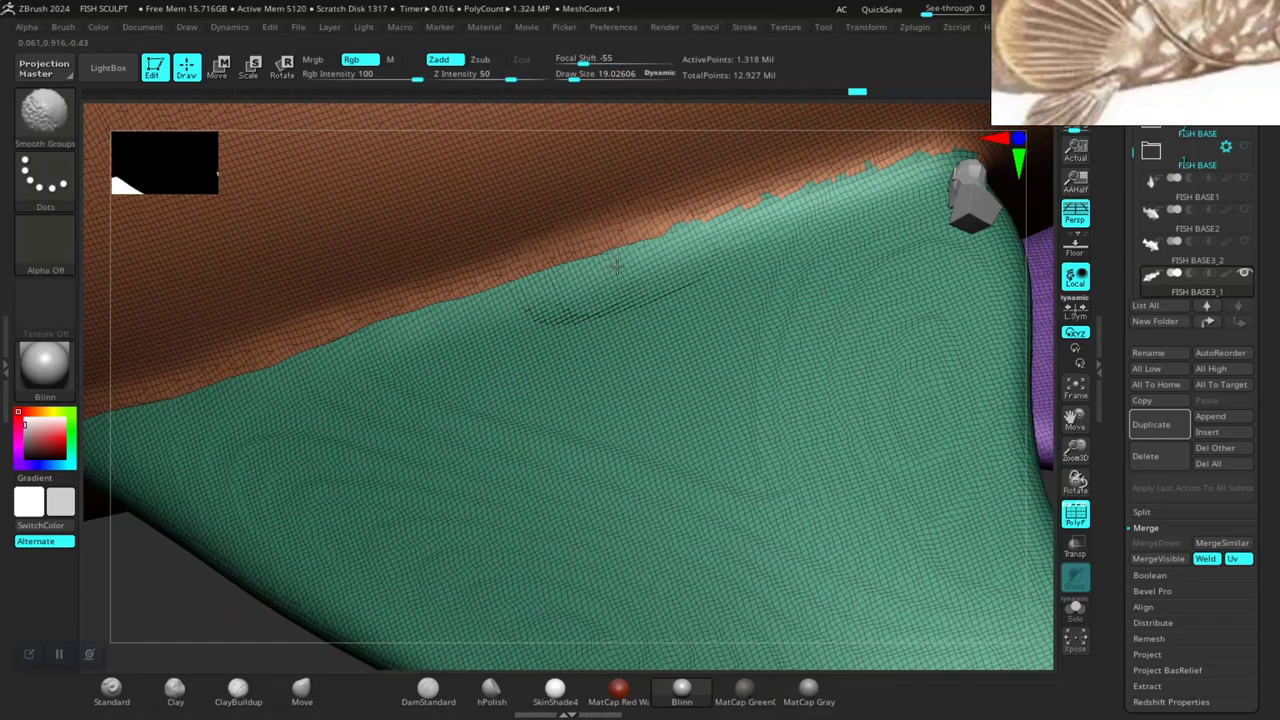
{"action": "left_click_drag", "start_coordinate": [617, 266], "coordinate": [808, 207], "text": "shift"}
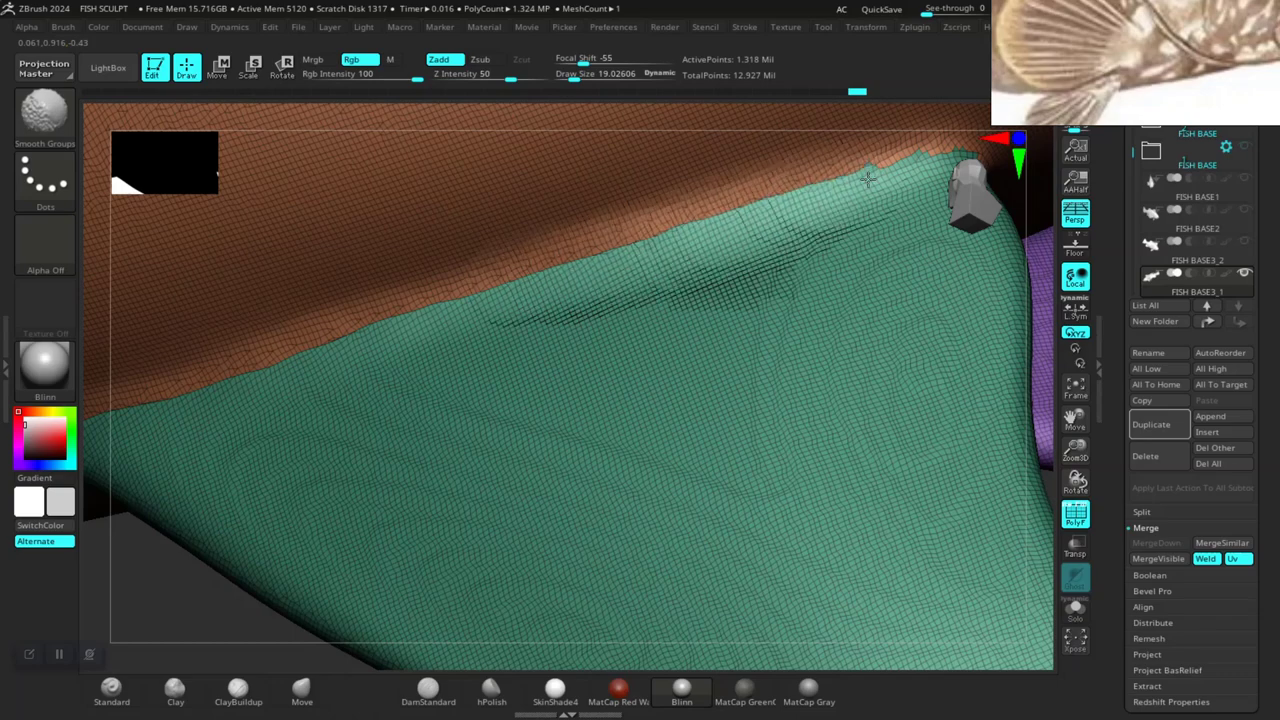
Smooth the green fin's top edge and its seam with the brown body.
{"action": "mouse_move", "coordinate": [243, 600]}
{"action": "left_mouse_down"}
{"action": "mouse_move", "coordinate": [169, 457]}
{"action": "mouse_move", "coordinate": [429, 543]}
{"action": "mouse_move", "coordinate": [571, 546]}
{"action": "mouse_move", "coordinate": [494, 551]}
{"action": "mouse_move", "coordinate": [562, 625]}
{"action": "mouse_move", "coordinate": [446, 603]}
{"action": "mouse_move", "coordinate": [554, 591]}
{"action": "mouse_move", "coordinate": [711, 488]}
{"action": "mouse_move", "coordinate": [607, 589]}
{"action": "mouse_move", "coordinate": [640, 557]}
{"action": "mouse_move", "coordinate": [614, 294]}
{"action": "mouse_move", "coordinate": [480, 340]}
{"action": "left_mouse_up"}
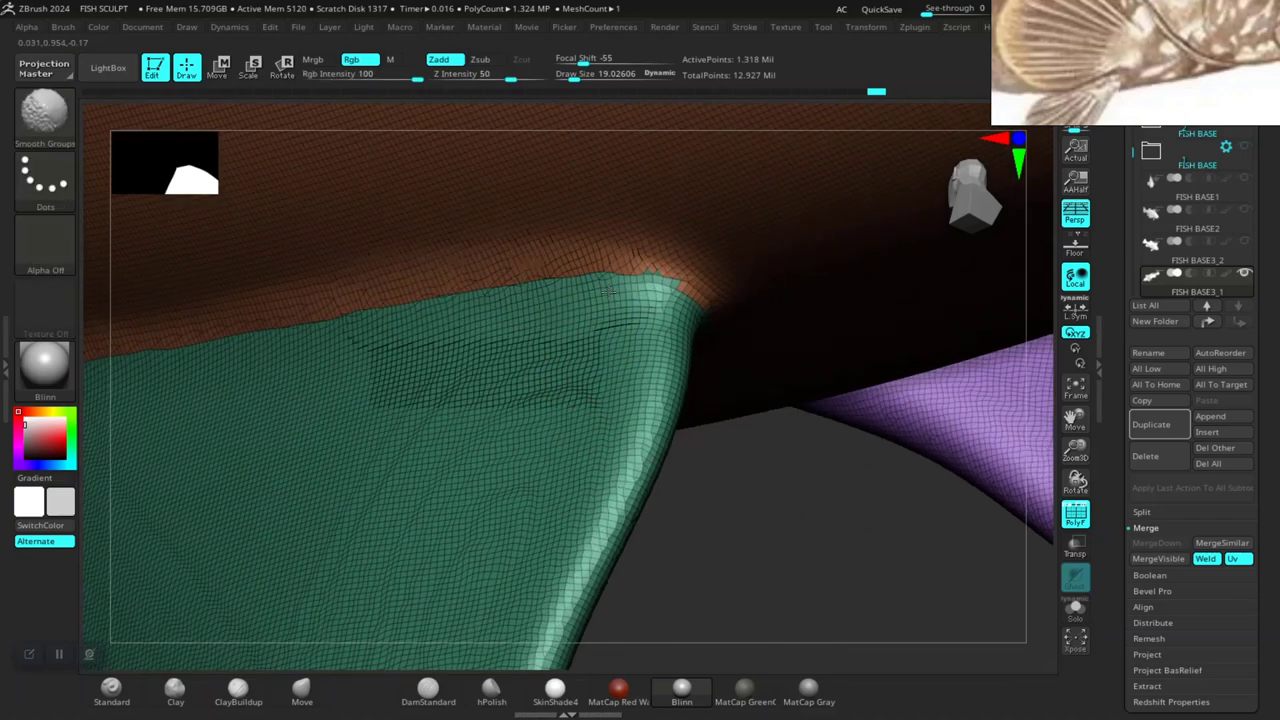
{"action": "mouse_move", "coordinate": [607, 291]}
{"action": "left_mouse_down", "text": "shift"}
{"action": "mouse_move", "coordinate": [685, 295]}
{"action": "mouse_move", "coordinate": [700, 414]}
{"action": "mouse_move", "coordinate": [648, 486]}
{"action": "mouse_move", "coordinate": [703, 369]}
{"action": "left_mouse_up", "text": "shift"}
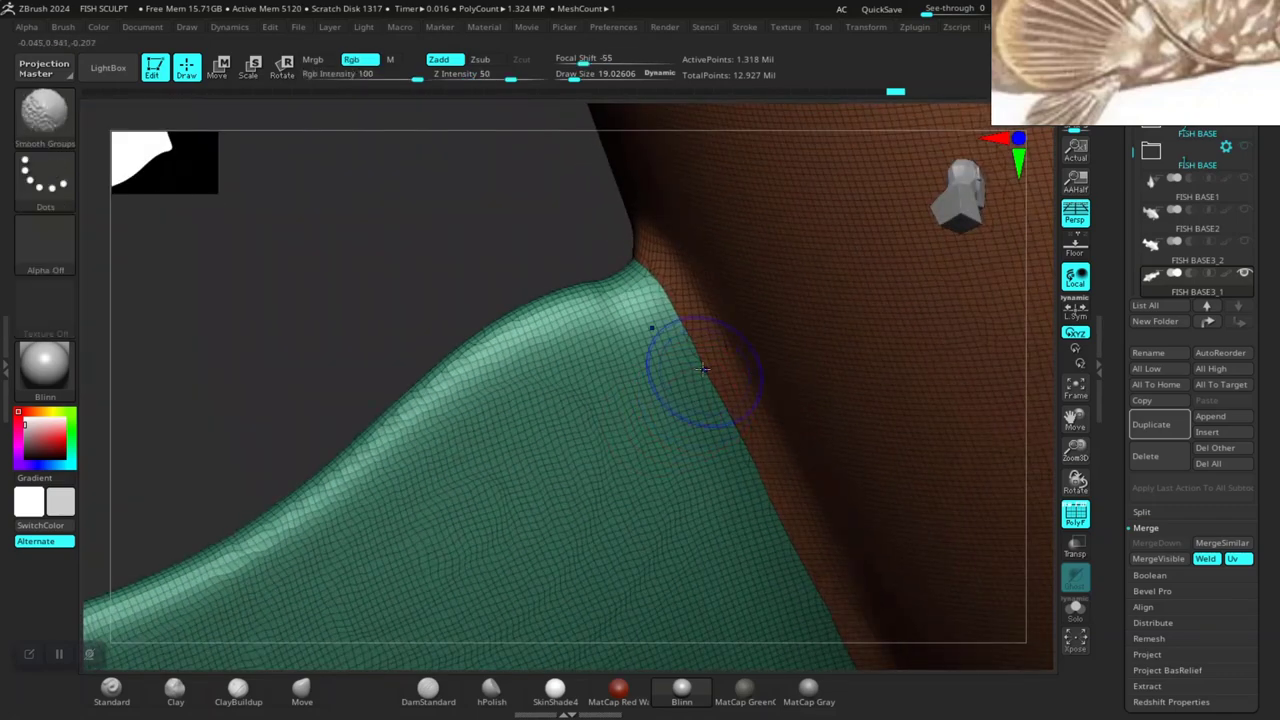
{"action": "mouse_move", "coordinate": [309, 309]}
{"action": "left_mouse_down"}
{"action": "mouse_move", "coordinate": [300, 229]}
{"action": "mouse_move", "coordinate": [338, 216]}
{"action": "mouse_move", "coordinate": [355, 265]}
{"action": "mouse_move", "coordinate": [595, 395]}
{"action": "mouse_move", "coordinate": [668, 562]}
{"action": "left_mouse_up"}
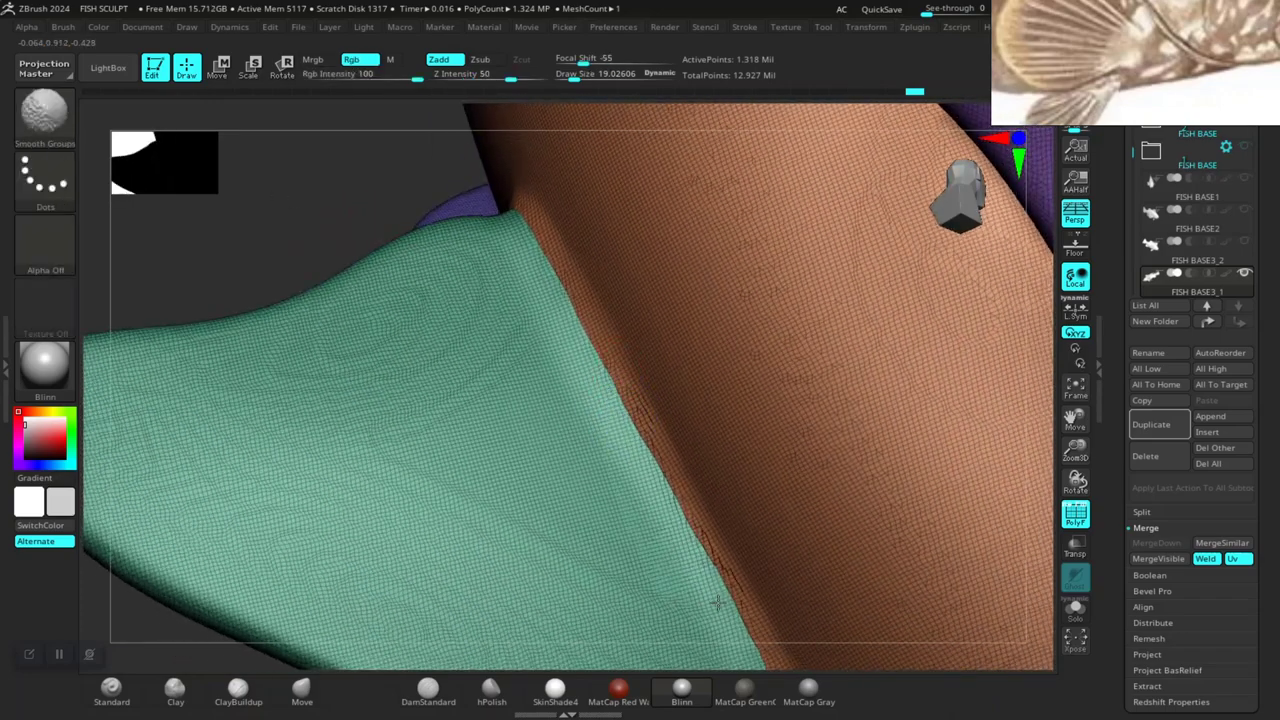
{"action": "left_click_drag", "start_coordinate": [718, 604], "coordinate": [609, 394], "text": "shift"}
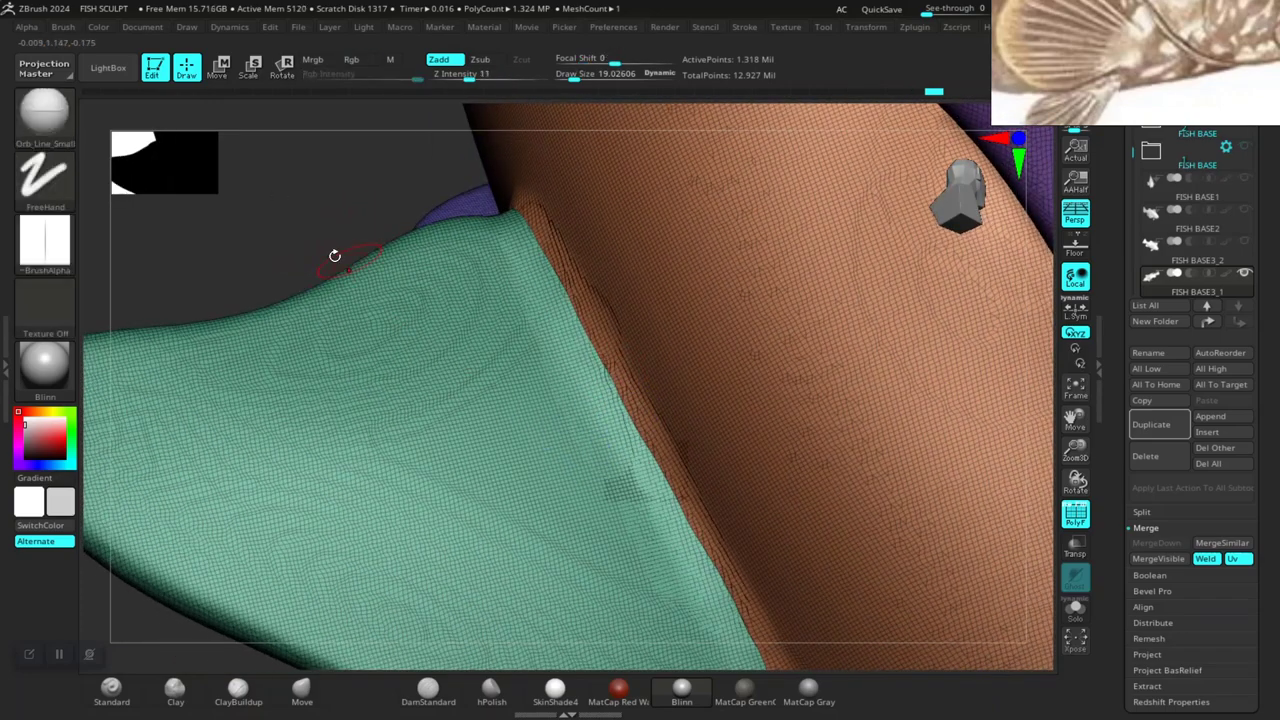
{"action": "left_click_drag", "start_coordinate": [312, 215], "coordinate": [346, 237]}
{"action": "mouse_move", "coordinate": [389, 612]}
{"action": "left_mouse_down"}
{"action": "mouse_move", "coordinate": [461, 305]}
{"action": "mouse_move", "coordinate": [811, 191]}
{"action": "mouse_move", "coordinate": [657, 349]}
{"action": "mouse_move", "coordinate": [765, 376]}
{"action": "mouse_move", "coordinate": [746, 426]}
{"action": "mouse_move", "coordinate": [803, 314]}
{"action": "mouse_move", "coordinate": [726, 474]}
{"action": "left_mouse_up"}
{"action": "key", "text": "shift"}
{"action": "left_click_drag", "start_coordinate": [877, 381], "coordinate": [761, 519]}
{"action": "mouse_move", "coordinate": [503, 465]}
{"action": "left_mouse_down"}
{"action": "mouse_move", "coordinate": [423, 463]}
{"action": "mouse_move", "coordinate": [754, 474]}
{"action": "left_mouse_up"}
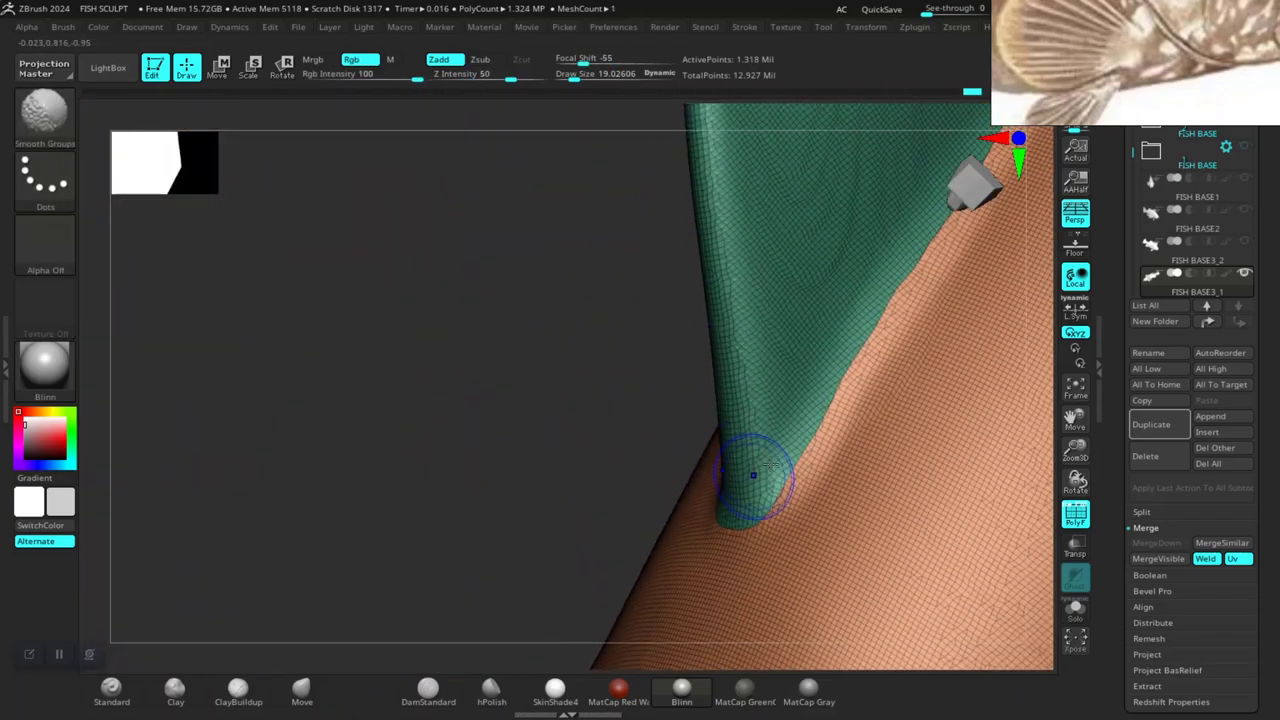
{"action": "mouse_move", "coordinate": [918, 289]}
{"action": "left_mouse_down"}
{"action": "mouse_move", "coordinate": [266, 531]}
{"action": "mouse_move", "coordinate": [209, 351]}
{"action": "mouse_move", "coordinate": [457, 400]}
{"action": "left_mouse_up"}
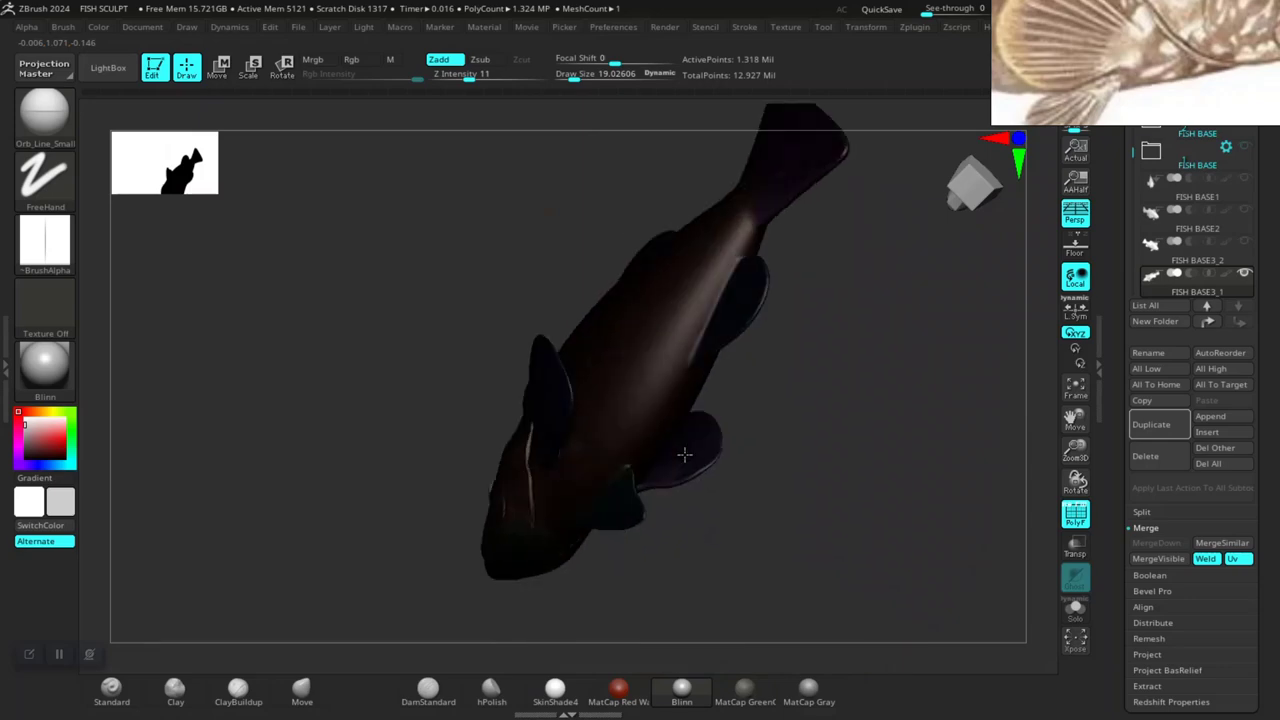
Hide the polygroup colours and orbit beneath the fish to the belly beside the purple fin.
{"action": "mouse_move", "coordinate": [684, 455]}
{"action": "left_mouse_down"}
{"action": "mouse_move", "coordinate": [771, 471]}
{"action": "mouse_move", "coordinate": [734, 466]}
{"action": "left_mouse_up"}
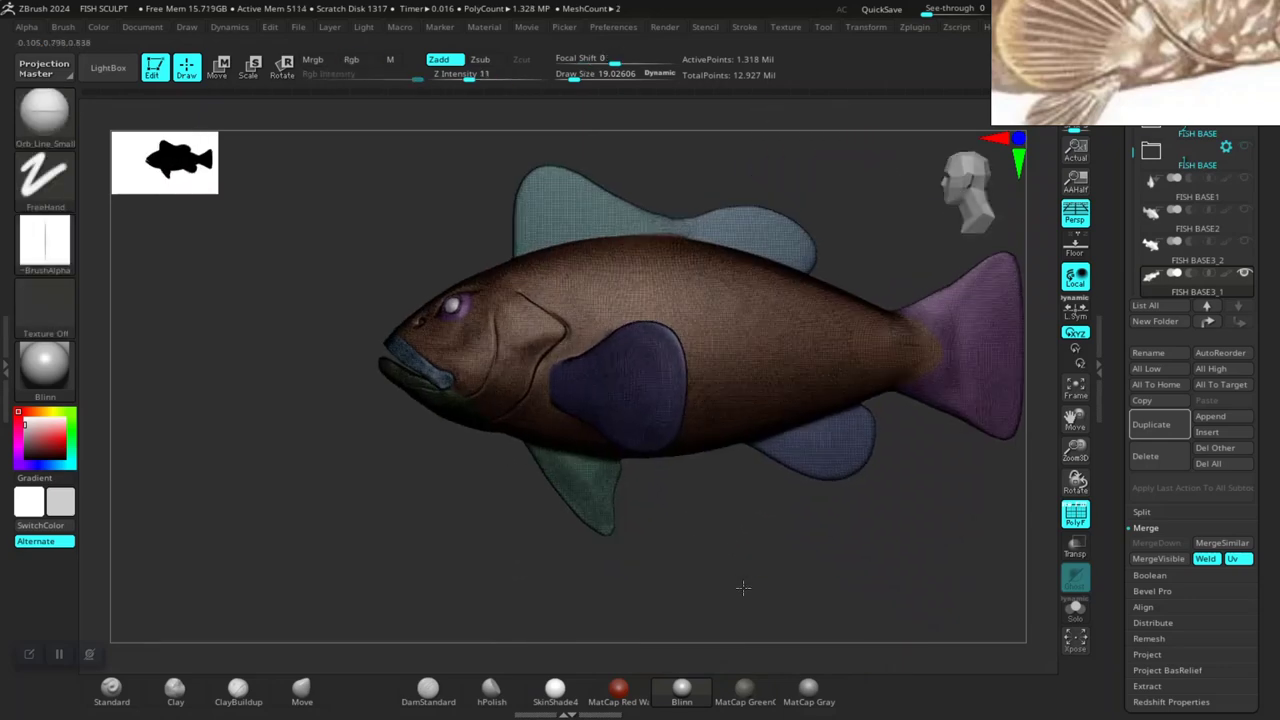
{"action": "key", "text": "shift+f"}
{"action": "left_click_drag", "start_coordinate": [740, 574], "coordinate": [671, 263]}
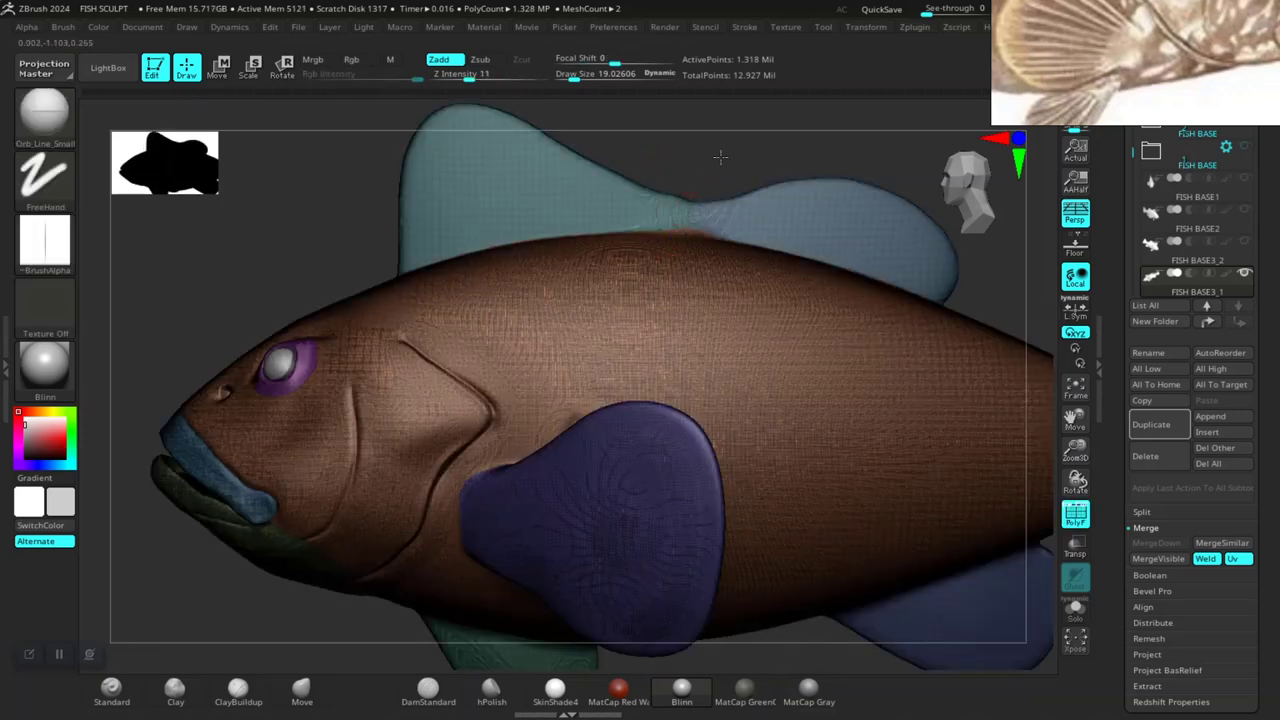
{"action": "left_click_drag", "start_coordinate": [720, 157], "coordinate": [718, 432]}
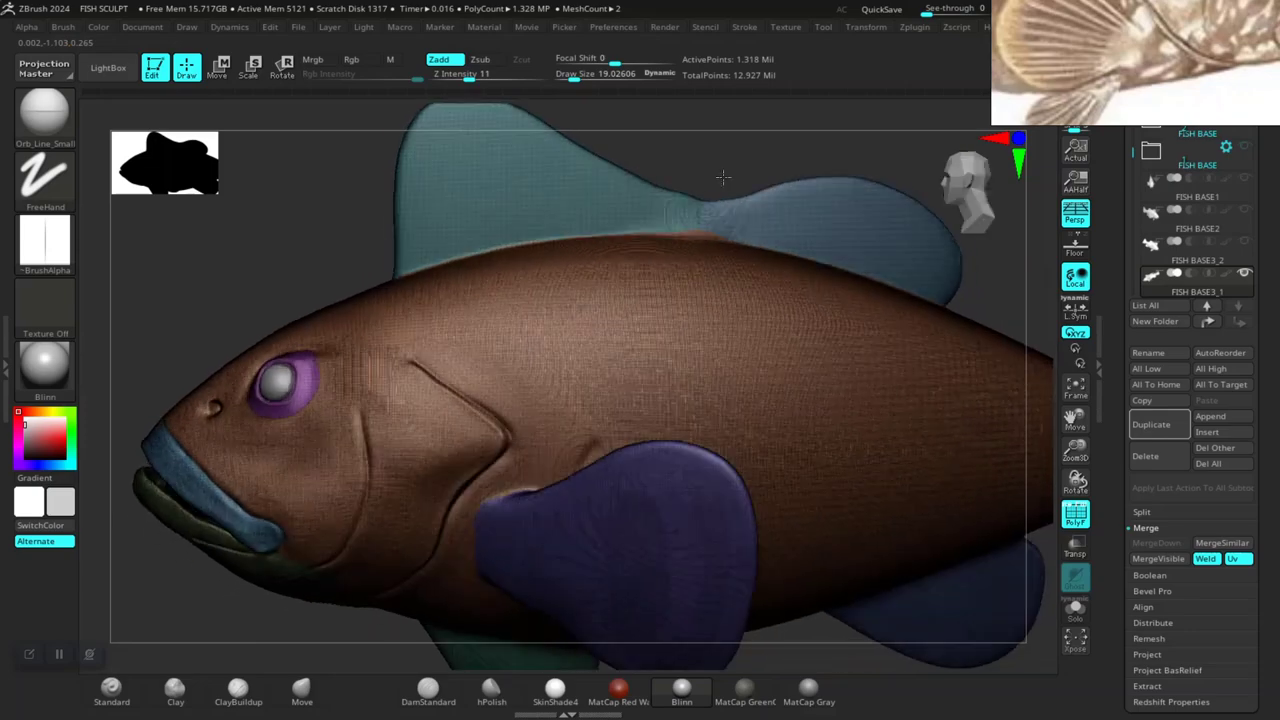
{"action": "mouse_move", "coordinate": [290, 257]}
{"action": "left_mouse_down"}
{"action": "mouse_move", "coordinate": [357, 537]}
{"action": "mouse_move", "coordinate": [371, 449]}
{"action": "mouse_move", "coordinate": [332, 455]}
{"action": "mouse_move", "coordinate": [283, 563]}
{"action": "mouse_move", "coordinate": [340, 596]}
{"action": "left_mouse_up"}
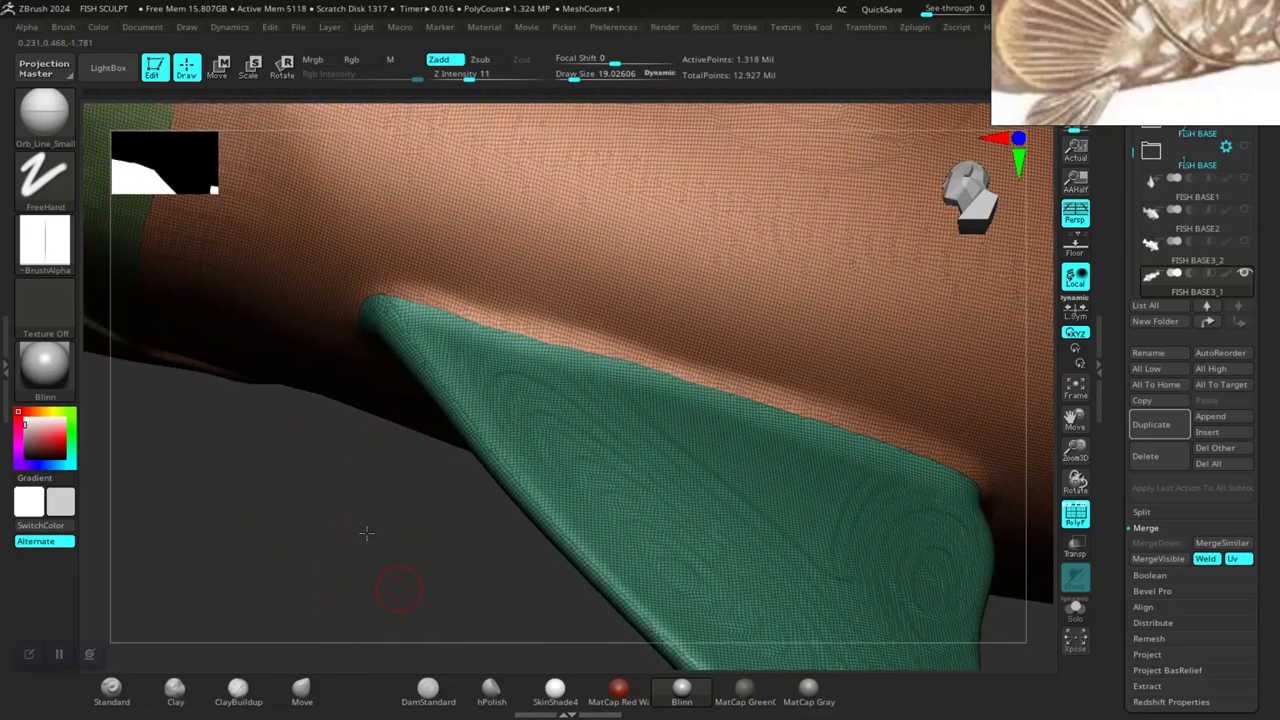
{"action": "mouse_move", "coordinate": [366, 533]}
{"action": "left_mouse_down", "text": "alt"}
{"action": "mouse_move", "coordinate": [343, 486]}
{"action": "mouse_move", "coordinate": [423, 586]}
{"action": "mouse_move", "coordinate": [423, 620]}
{"action": "mouse_move", "coordinate": [469, 566]}
{"action": "mouse_move", "coordinate": [323, 591]}
{"action": "mouse_move", "coordinate": [366, 549]}
{"action": "left_mouse_up", "text": "alt"}
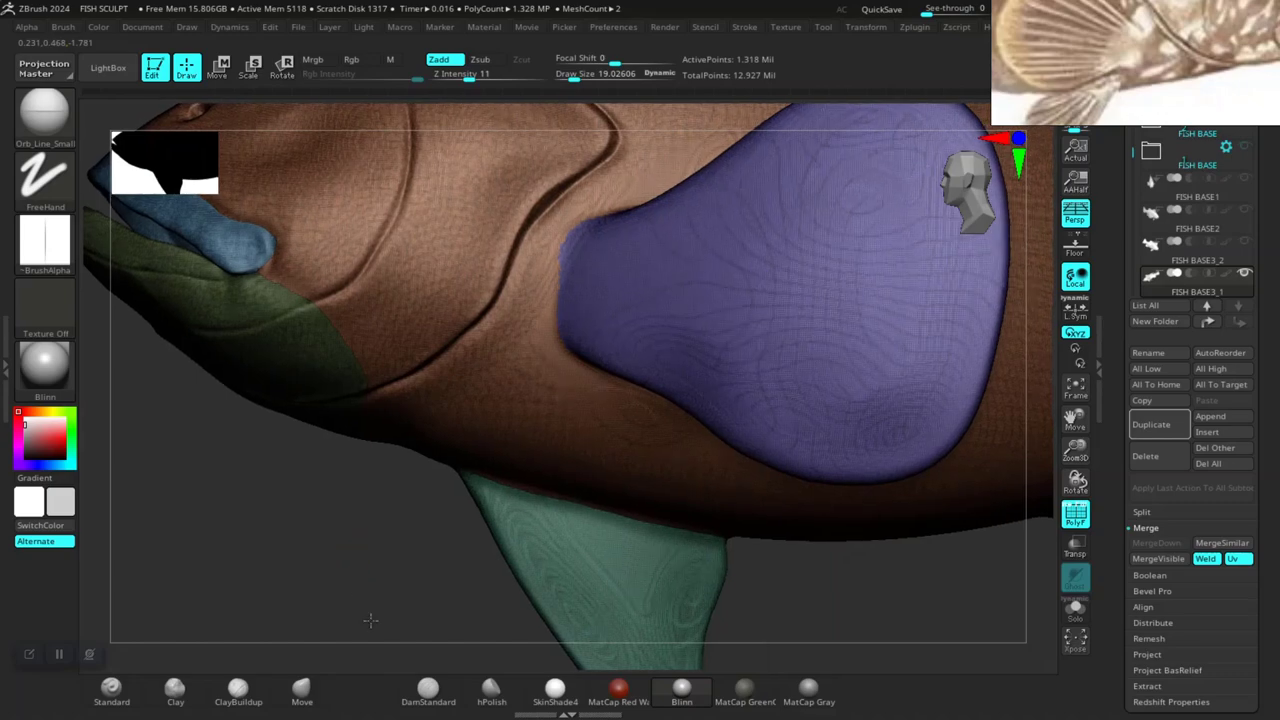
{"action": "left_click_drag", "start_coordinate": [370, 620], "coordinate": [549, 226]}
{"action": "left_click_drag", "start_coordinate": [225, 527], "coordinate": [421, 491]}
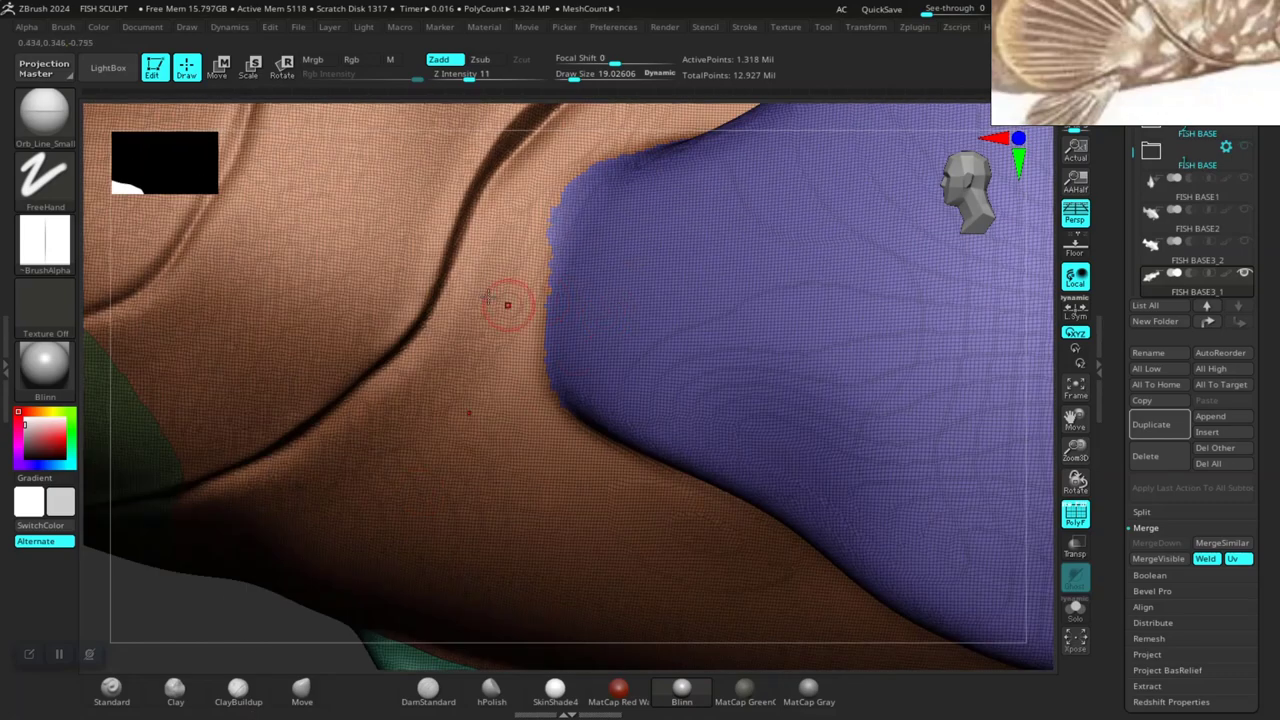
Smooth the rough patch beside the purple fin and a lower band on the belly.
{"action": "key", "text": "shift"}
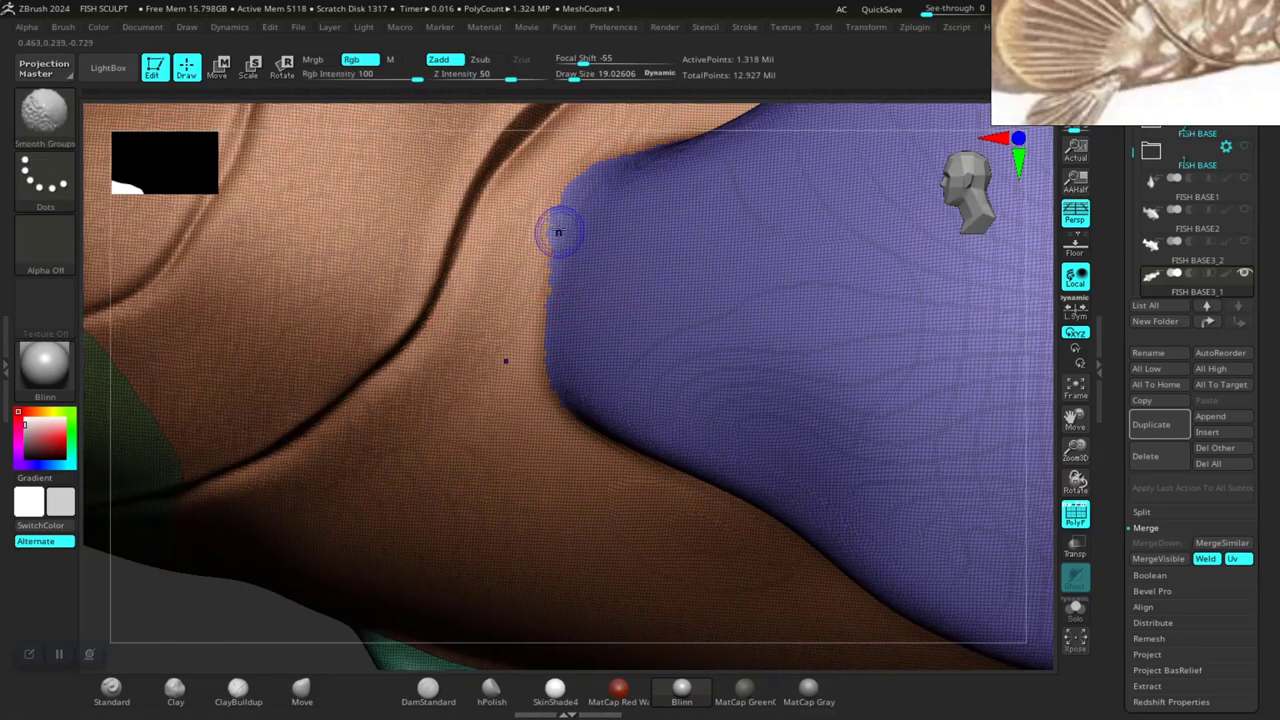
{"action": "mouse_move", "coordinate": [553, 190]}
{"action": "left_mouse_down", "text": "shift"}
{"action": "mouse_move", "coordinate": [545, 217]}
{"action": "mouse_move", "coordinate": [611, 158]}
{"action": "mouse_move", "coordinate": [551, 230]}
{"action": "mouse_move", "coordinate": [536, 334]}
{"action": "left_mouse_up", "text": "shift"}
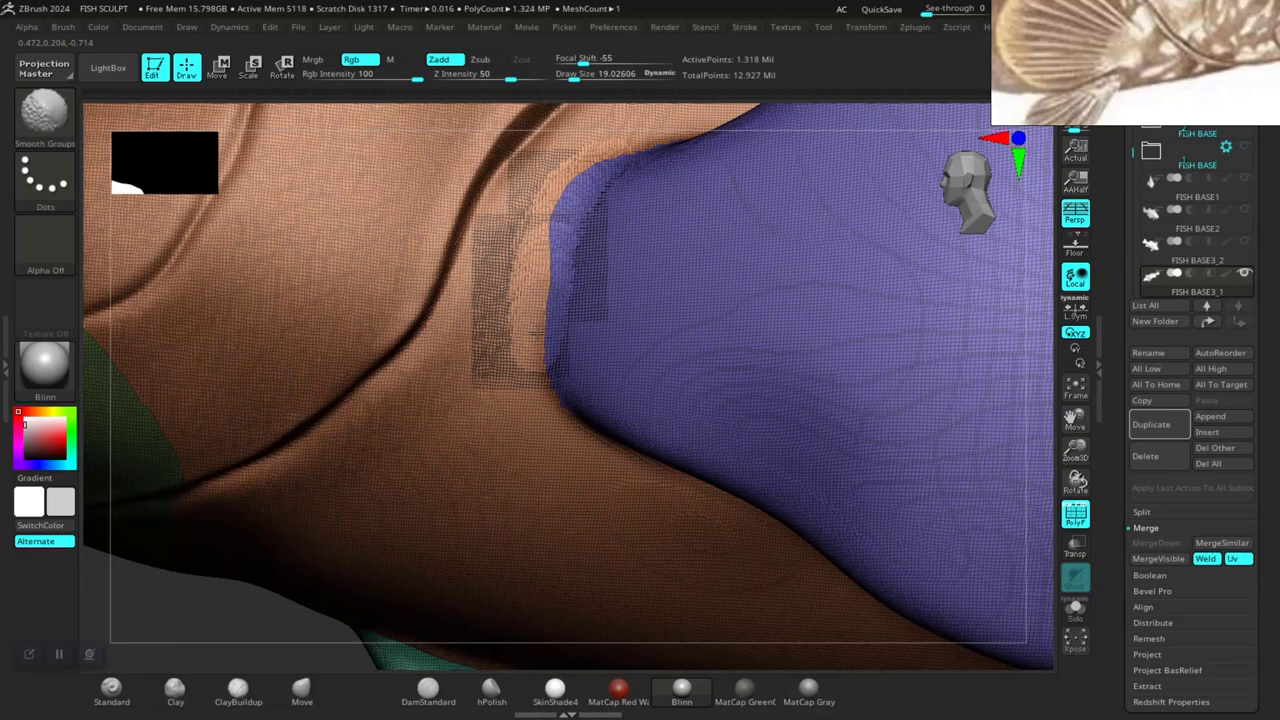
{"action": "mouse_move", "coordinate": [251, 571]}
{"action": "left_mouse_down"}
{"action": "mouse_move", "coordinate": [508, 366]}
{"action": "mouse_move", "coordinate": [578, 336]}
{"action": "left_mouse_up"}
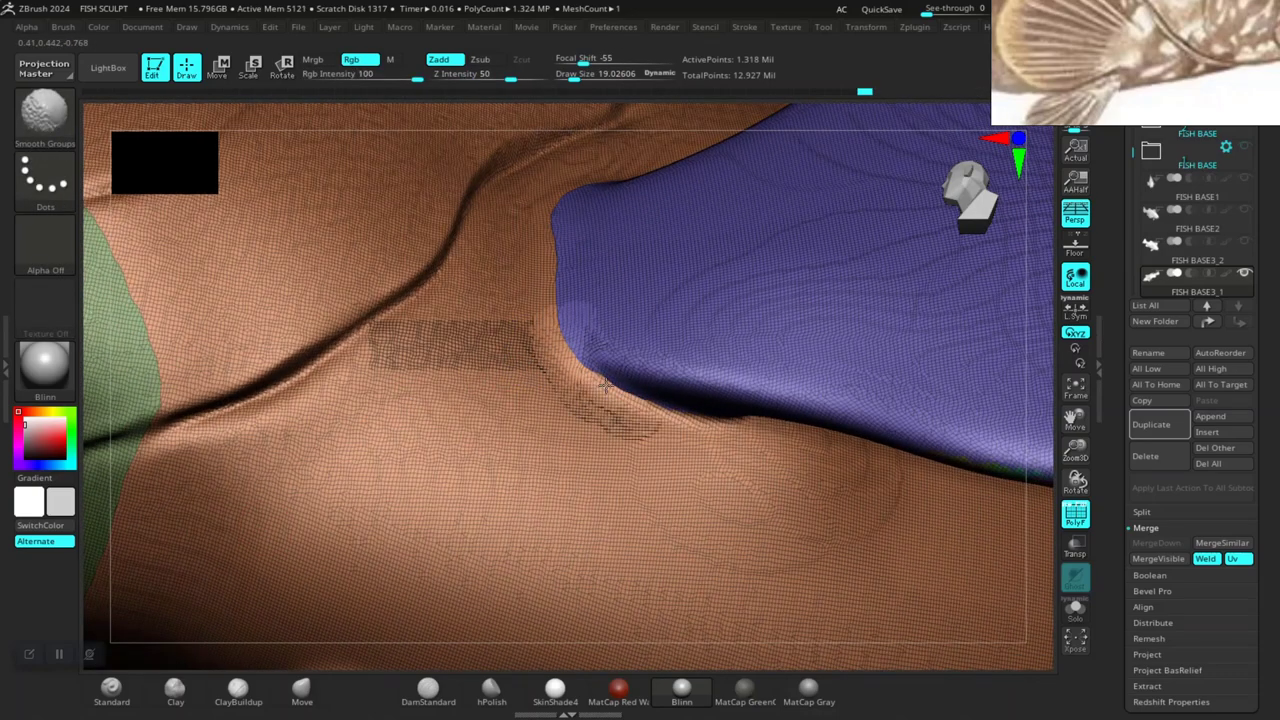
{"action": "left_click_drag", "start_coordinate": [445, 395], "coordinate": [666, 412], "text": "shift"}
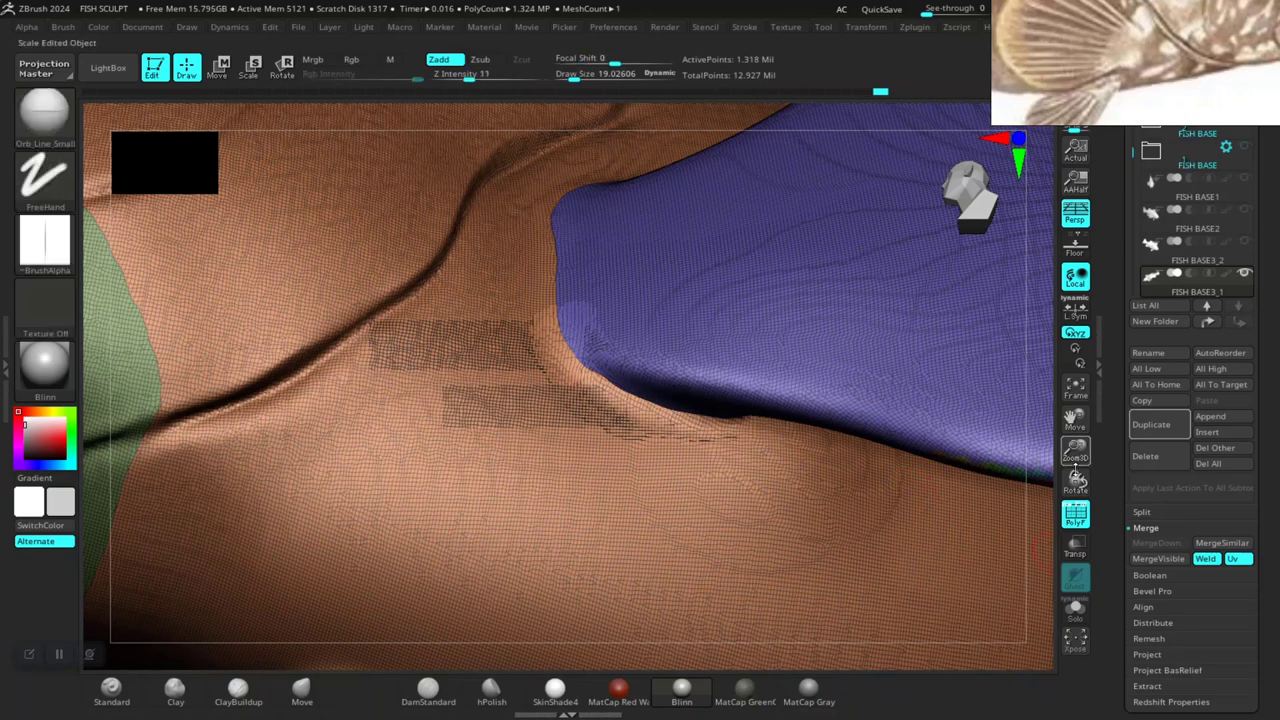
{"action": "left_click_drag", "start_coordinate": [1077, 477], "coordinate": [711, 370]}
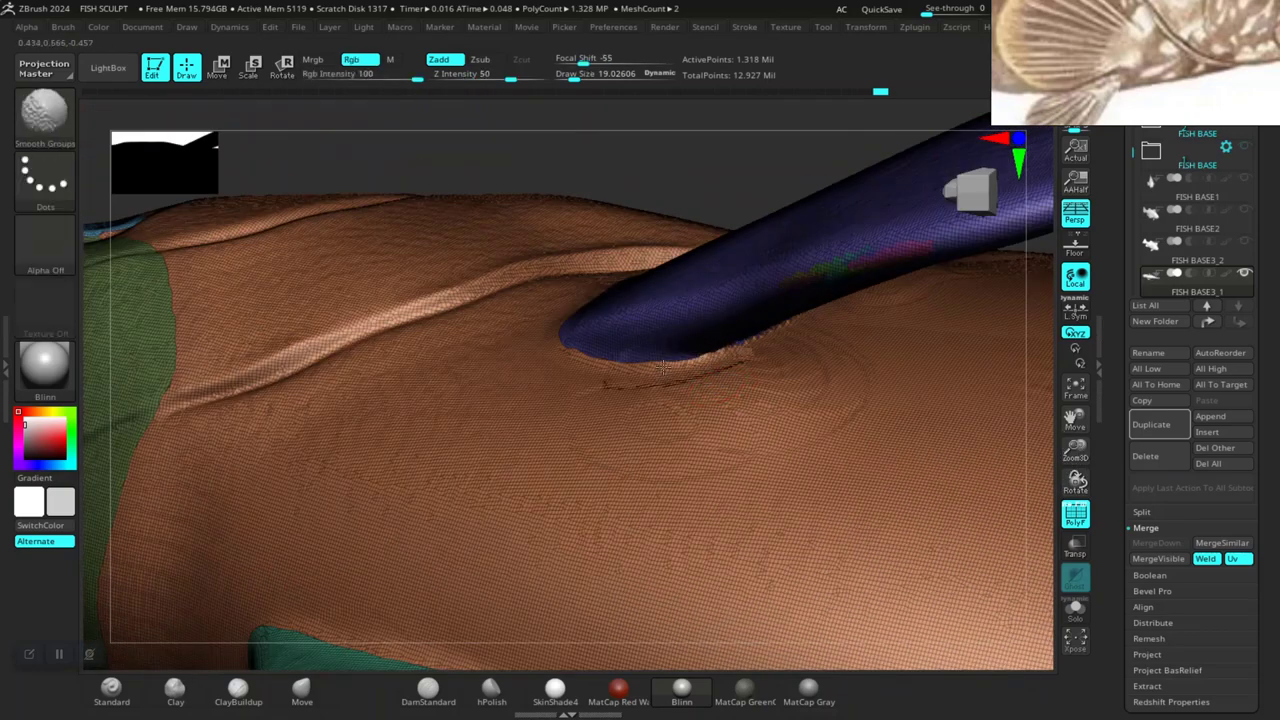
Smooth the fin's base and the jagged seam where it meets the body, orbiting between strokes.
{"action": "left_click_drag", "start_coordinate": [626, 361], "coordinate": [757, 335], "text": "shift"}
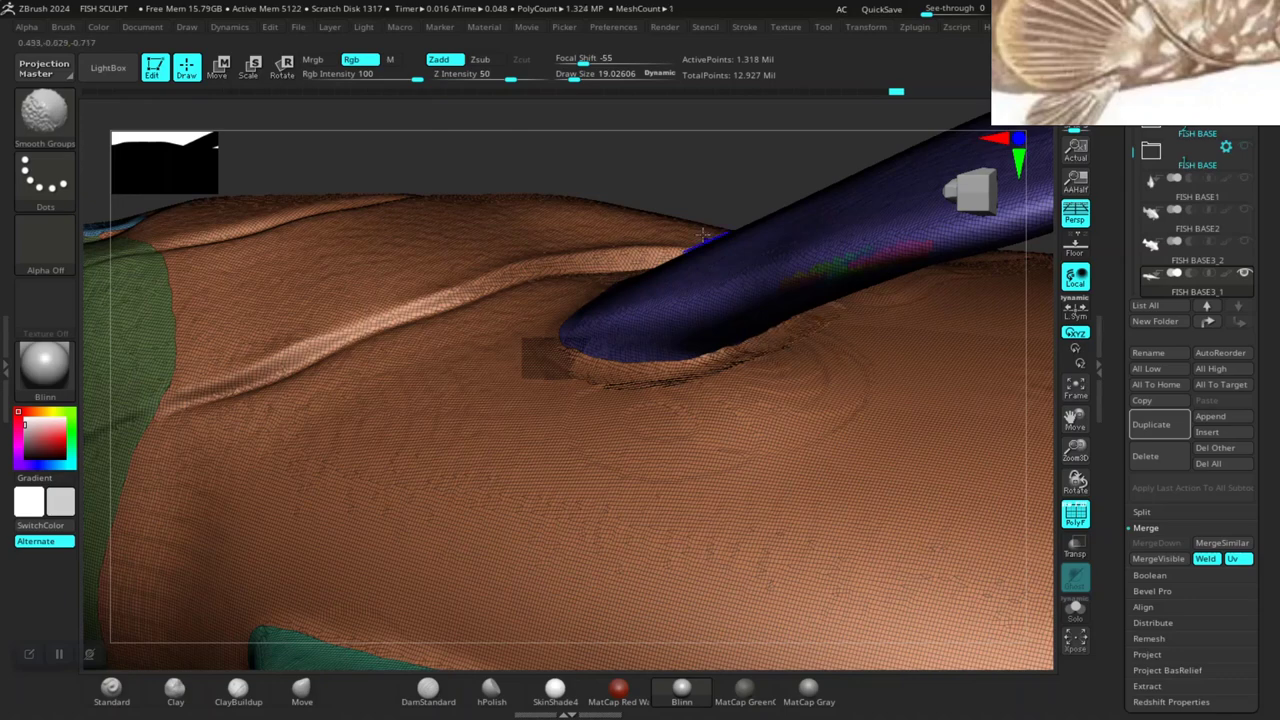
{"action": "right_click_drag", "start_coordinate": [757, 340], "coordinate": [841, 322]}
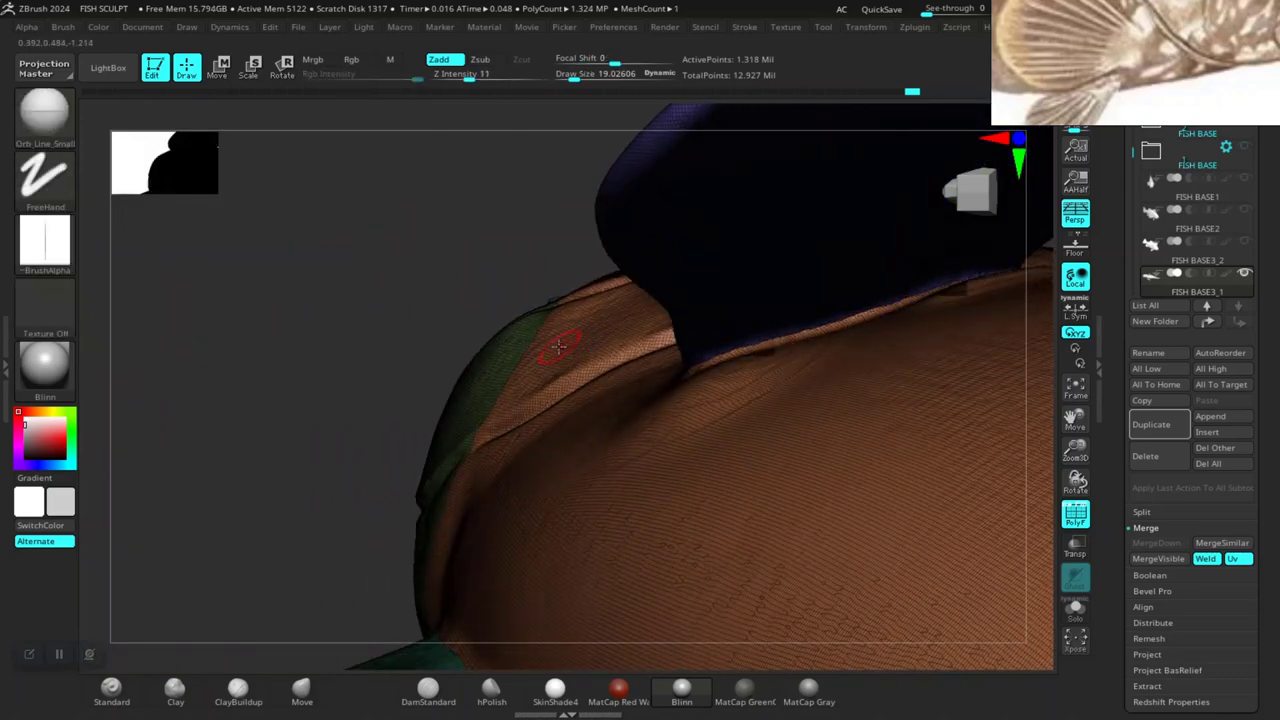
{"action": "right_click_drag", "start_coordinate": [287, 340], "coordinate": [683, 403]}
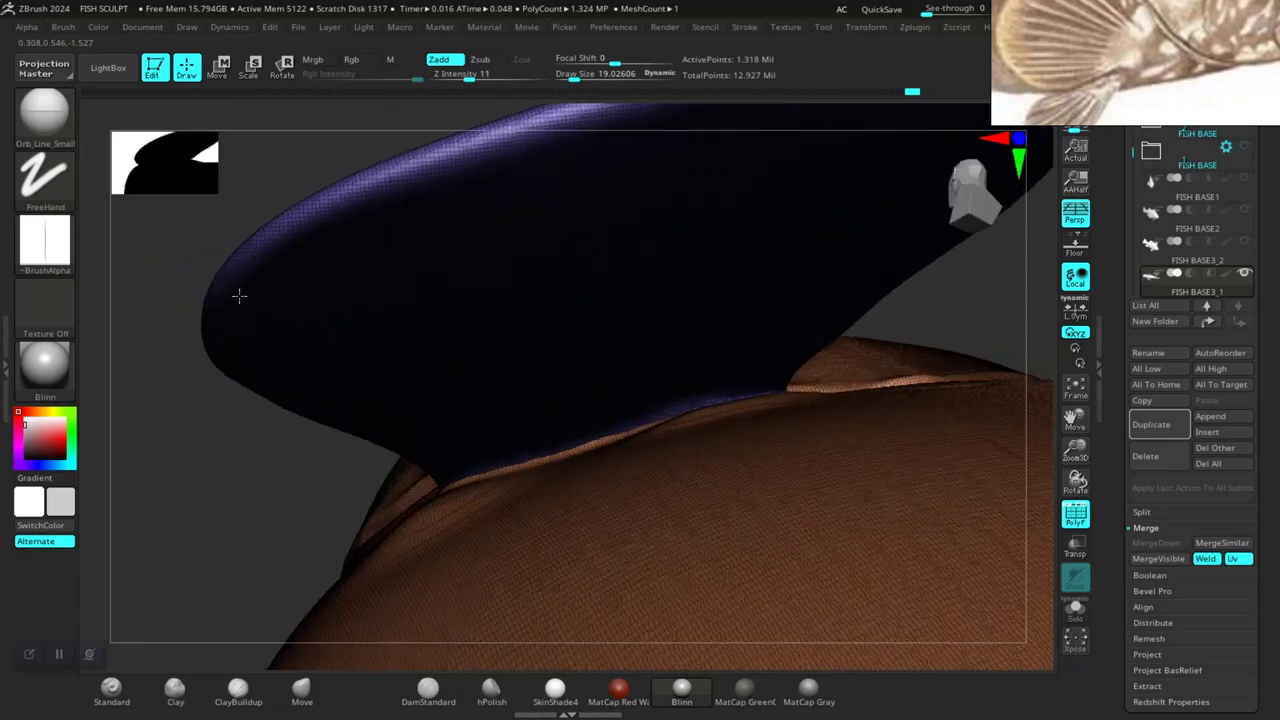
{"action": "key", "text": "shift"}
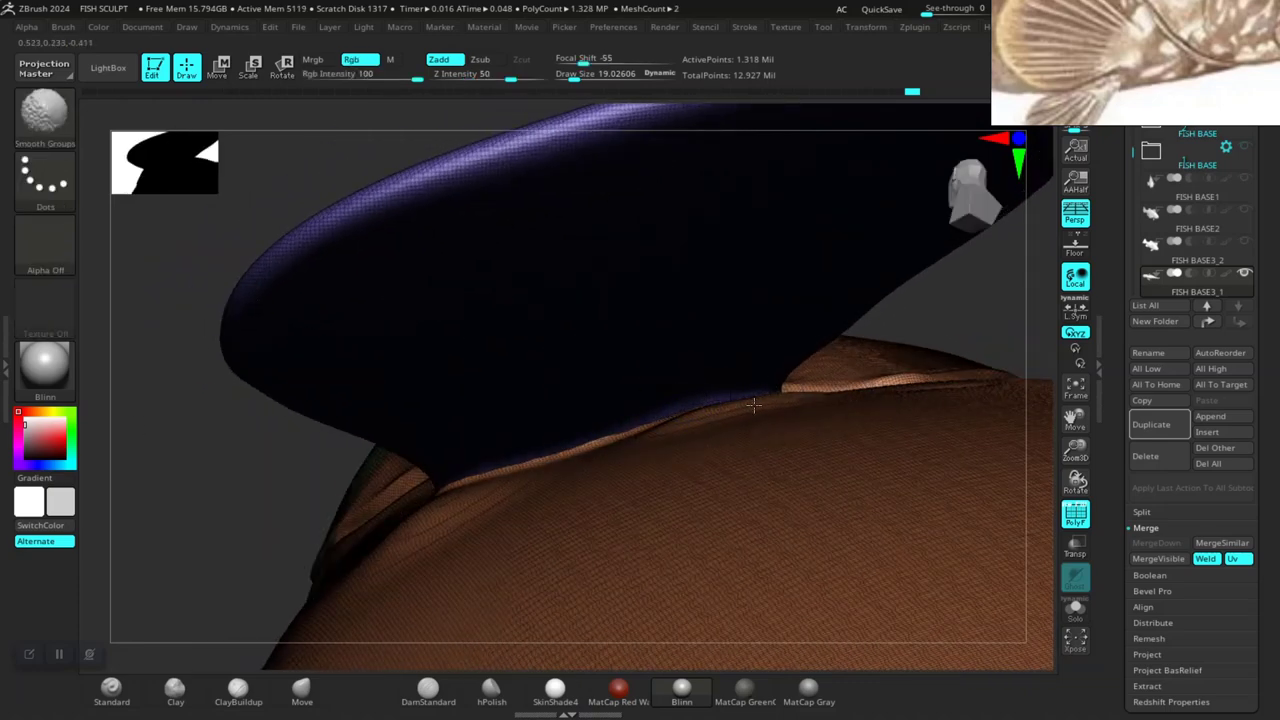
{"action": "mouse_move", "coordinate": [257, 517]}
{"action": "right_mouse_down"}
{"action": "mouse_move", "coordinate": [549, 342]}
{"action": "mouse_move", "coordinate": [634, 423]}
{"action": "right_mouse_up"}
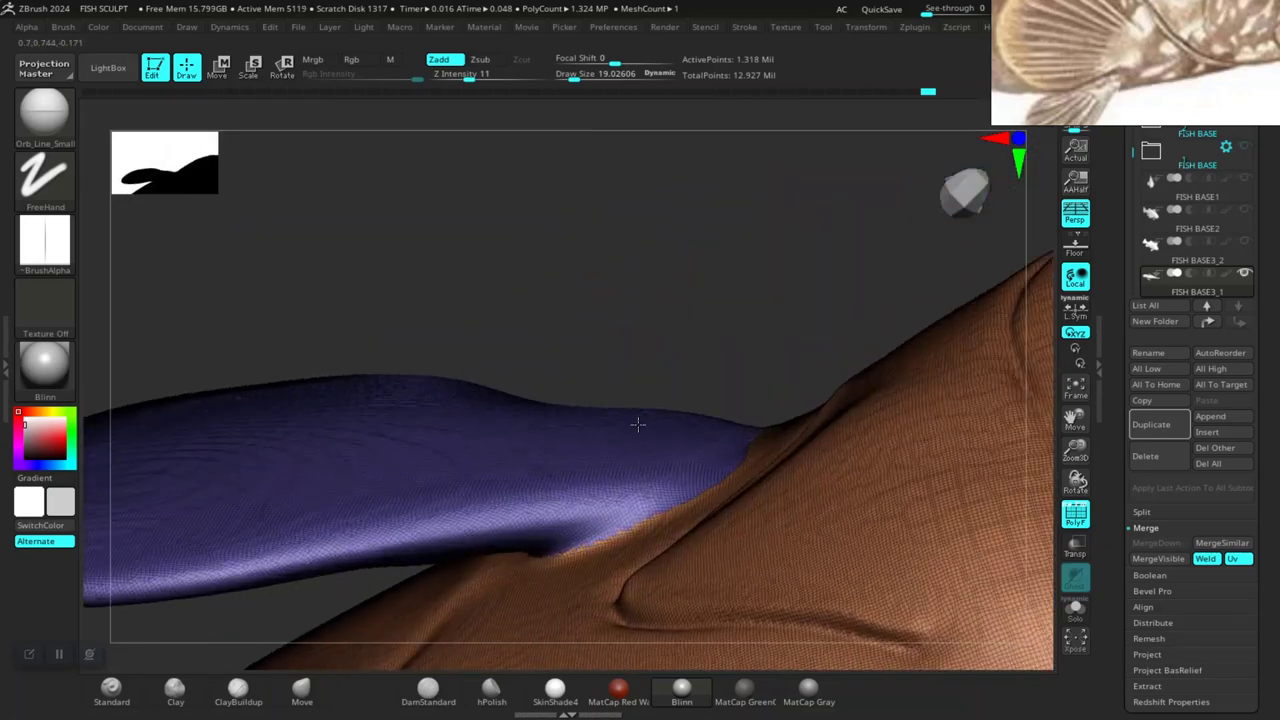
{"action": "key", "text": "shift"}
{"action": "left_click_drag", "start_coordinate": [740, 512], "coordinate": [627, 531], "text": "shift"}
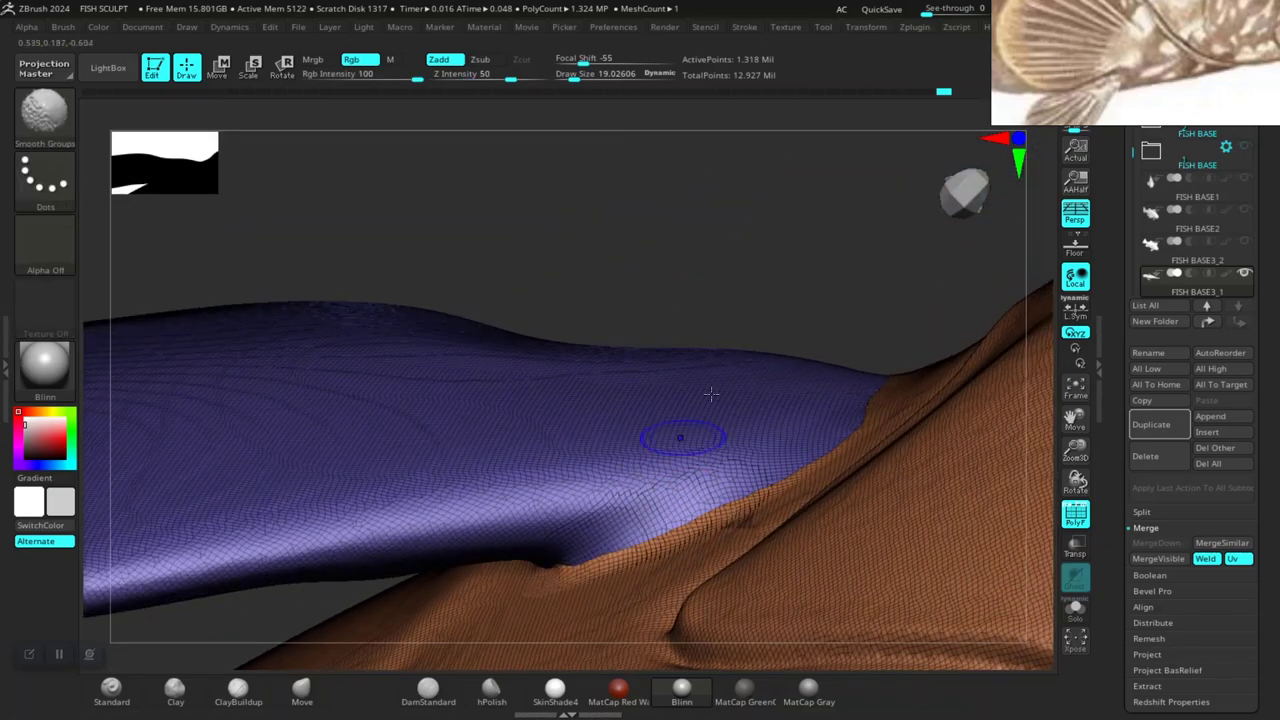
{"action": "right_click_drag", "start_coordinate": [710, 393], "coordinate": [559, 577]}
{"action": "key", "text": "shift"}
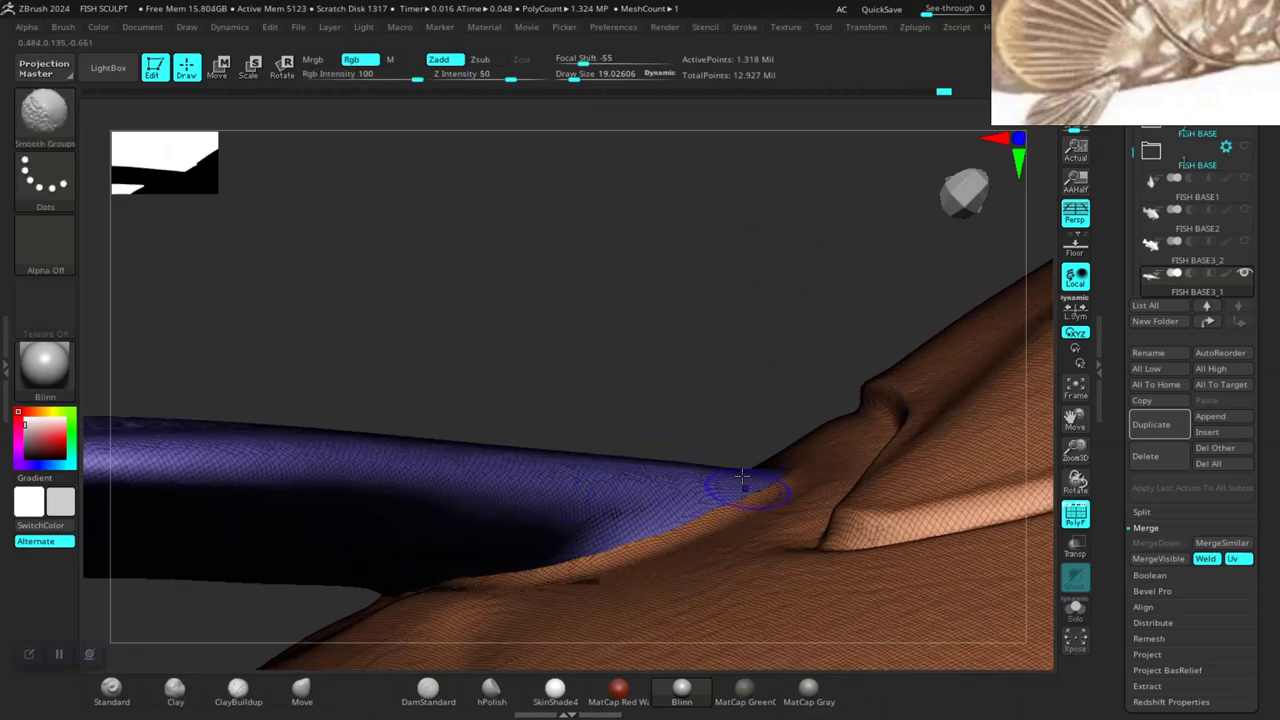
{"action": "right_click_drag", "start_coordinate": [741, 477], "coordinate": [431, 557]}
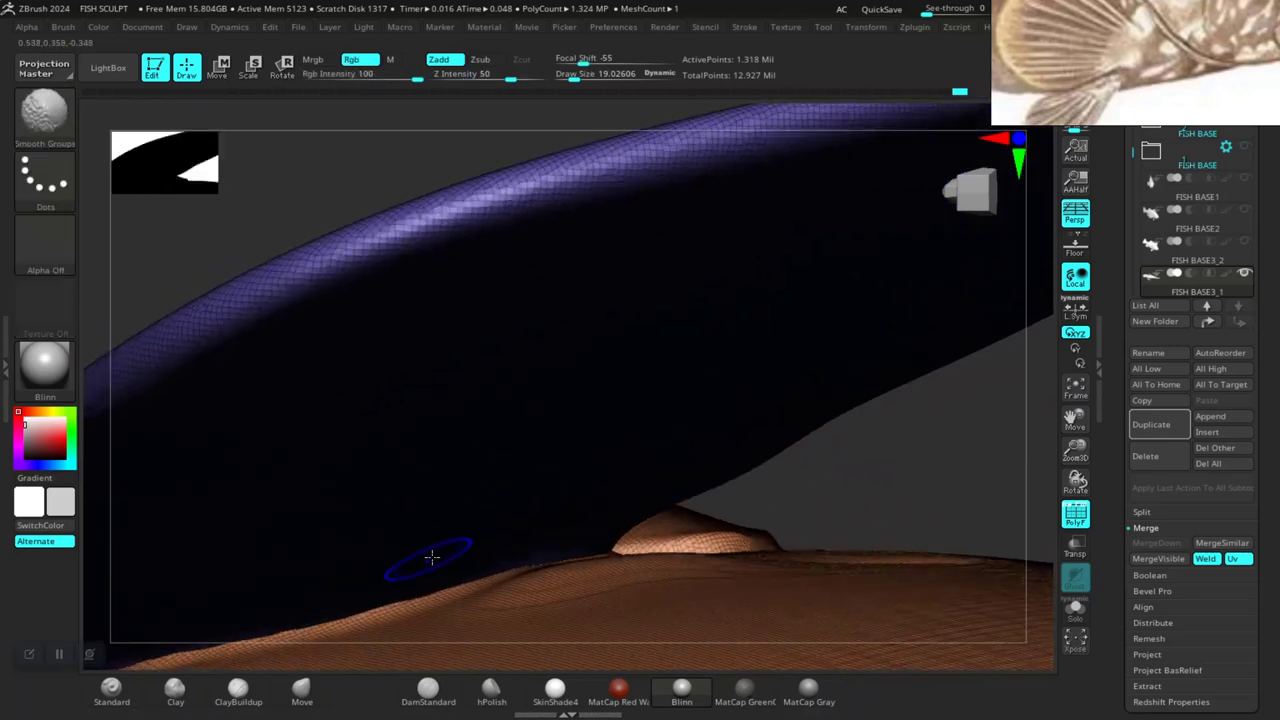
{"action": "mouse_move", "coordinate": [860, 525]}
{"action": "right_mouse_down"}
{"action": "mouse_move", "coordinate": [734, 374]}
{"action": "mouse_move", "coordinate": [876, 476]}
{"action": "mouse_move", "coordinate": [775, 460]}
{"action": "mouse_move", "coordinate": [863, 517]}
{"action": "right_mouse_up"}
Smooth the teal fin's jagged junction with the fish body from two angles.
{"action": "key", "text": "space"}
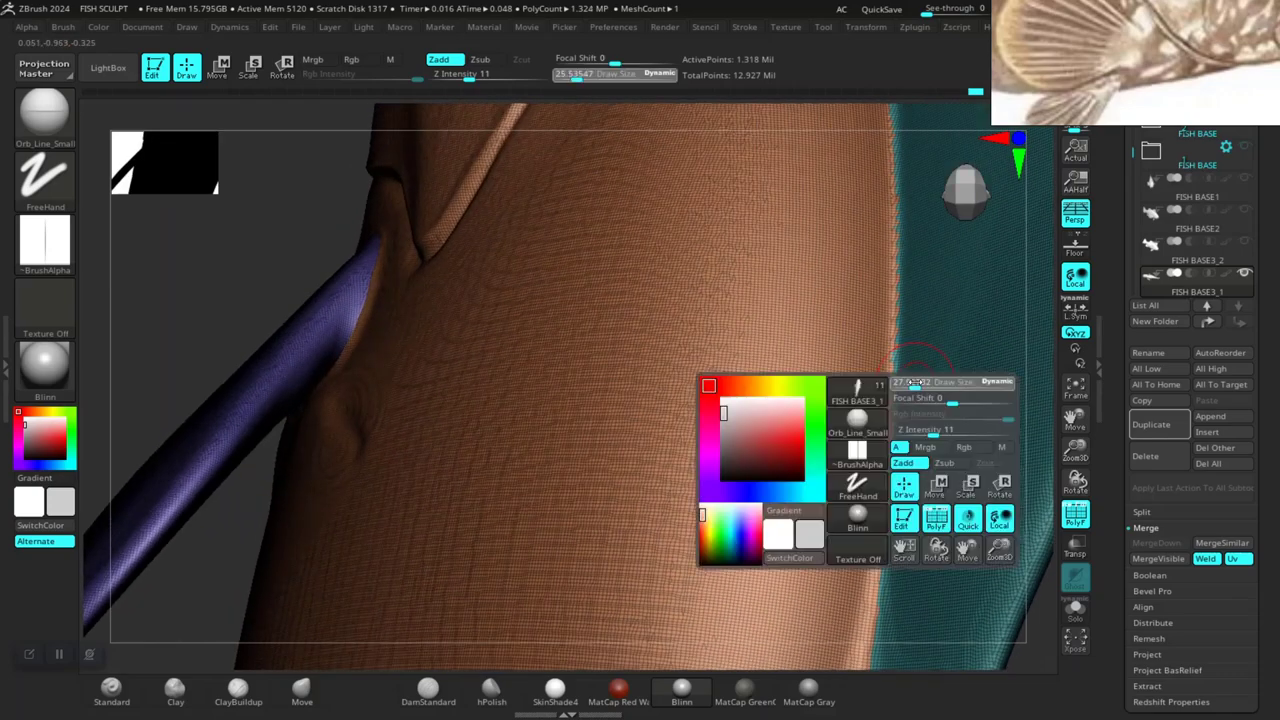
{"action": "key", "text": "shift"}
{"action": "left_click_drag", "start_coordinate": [884, 405], "coordinate": [872, 449]}
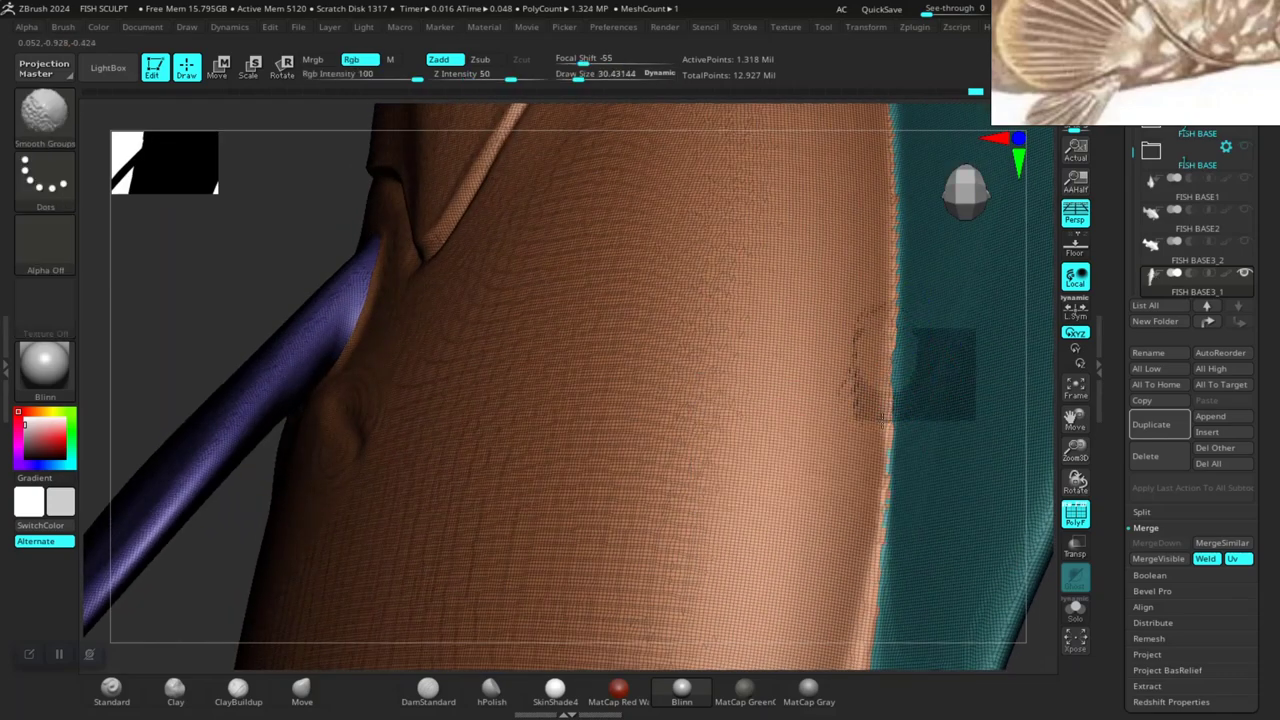
{"action": "left_click_drag", "start_coordinate": [881, 503], "coordinate": [901, 420]}
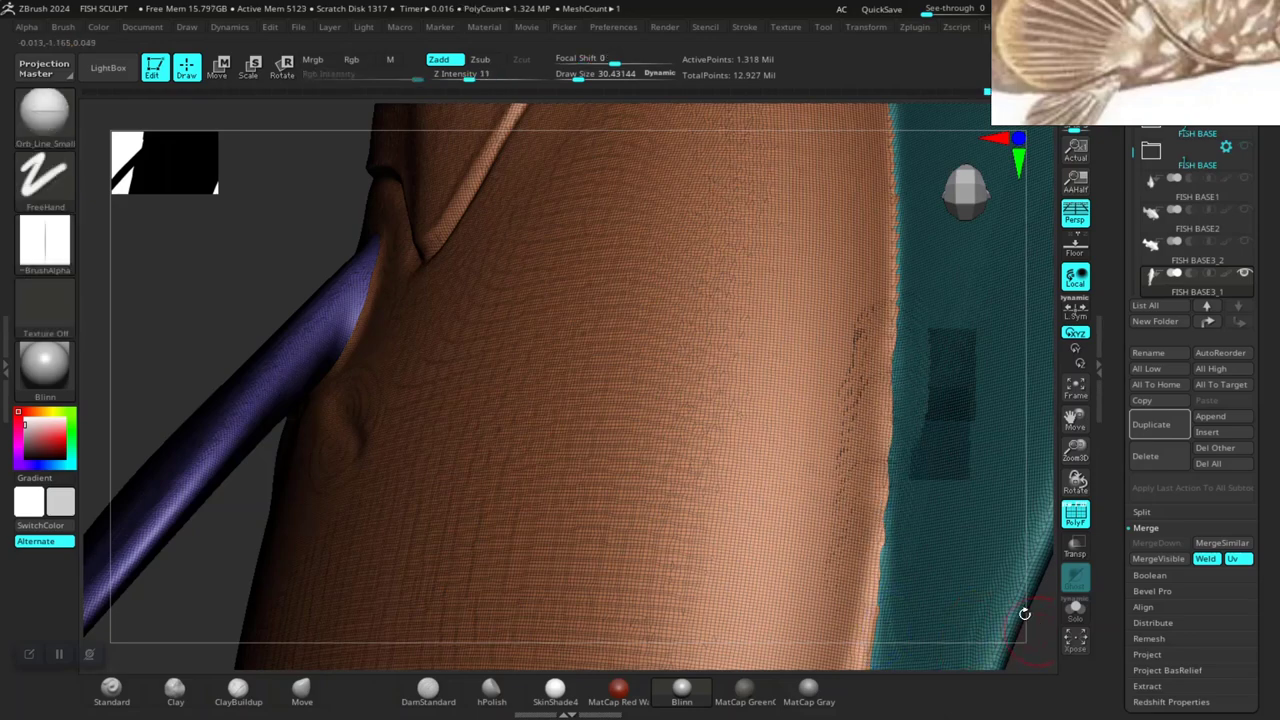
{"action": "left_click_drag", "start_coordinate": [1024, 613], "coordinate": [640, 400]}
{"action": "mouse_move", "coordinate": [794, 389]}
{"action": "left_mouse_down"}
{"action": "mouse_move", "coordinate": [869, 366]}
{"action": "mouse_move", "coordinate": [667, 381]}
{"action": "left_mouse_up"}
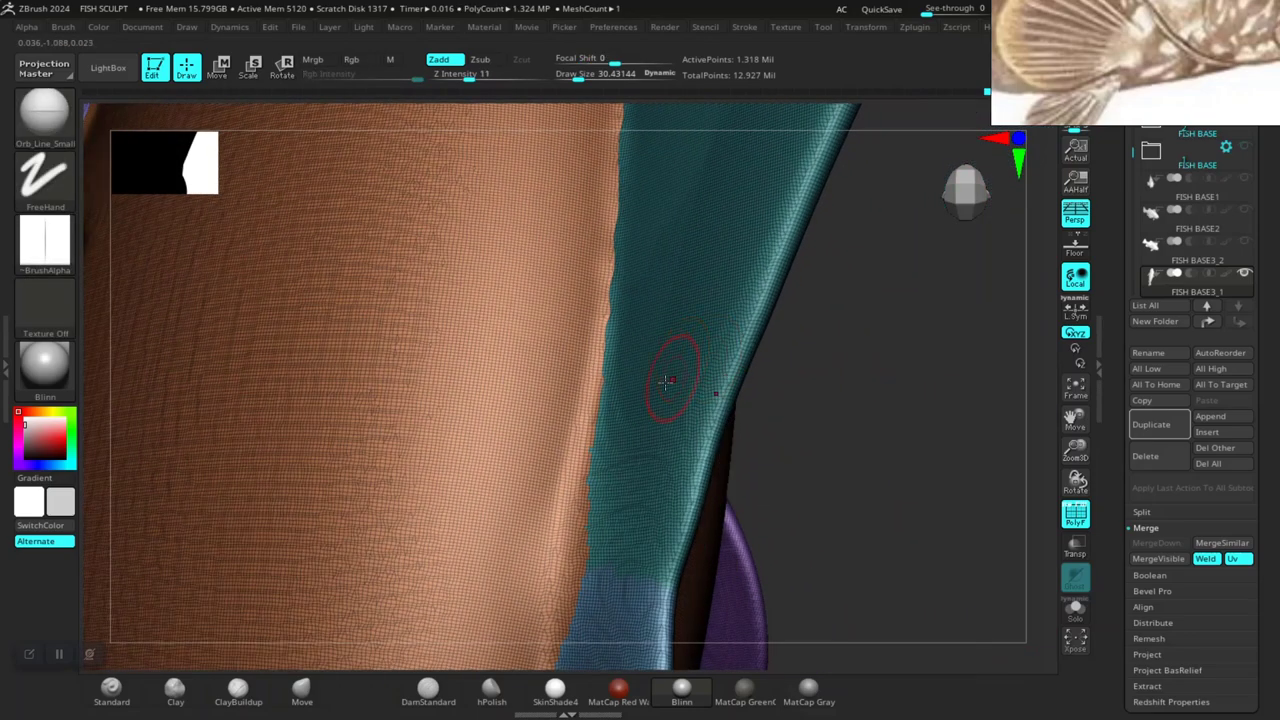
{"action": "left_click_drag", "start_coordinate": [608, 337], "coordinate": [610, 240], "text": "shift"}
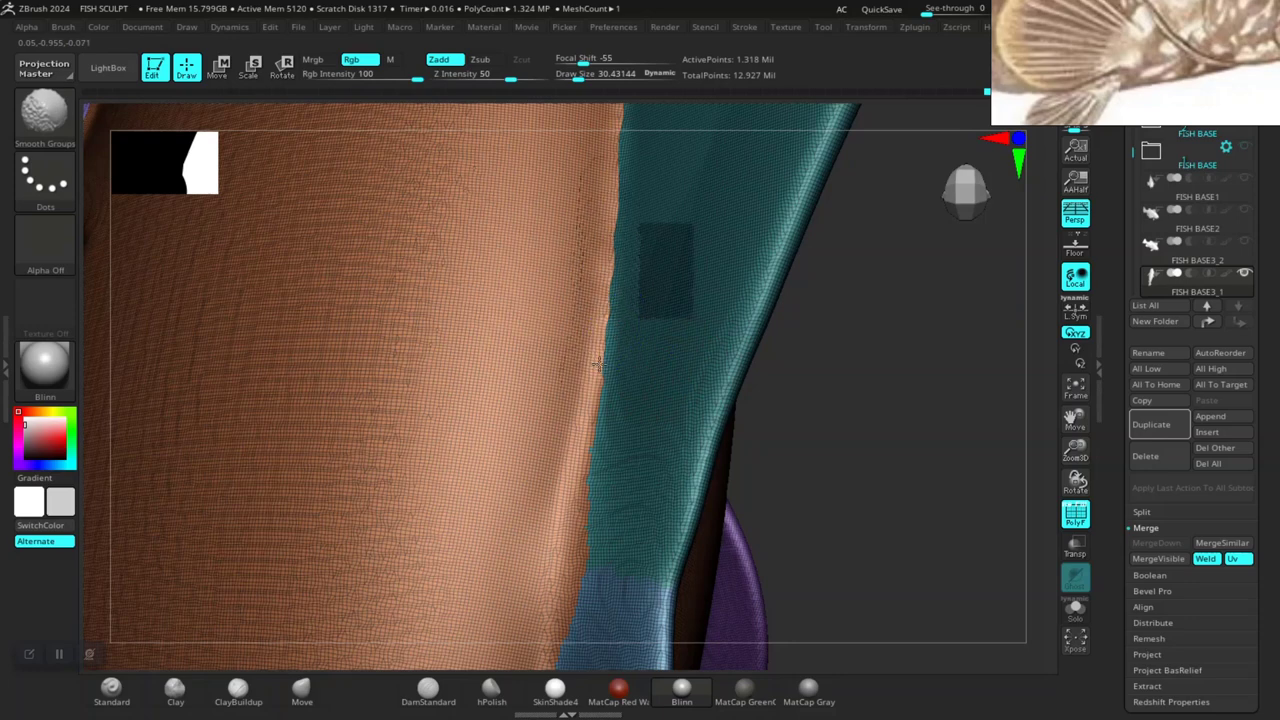
{"action": "left_click_drag", "start_coordinate": [590, 437], "coordinate": [596, 440], "text": "shift"}
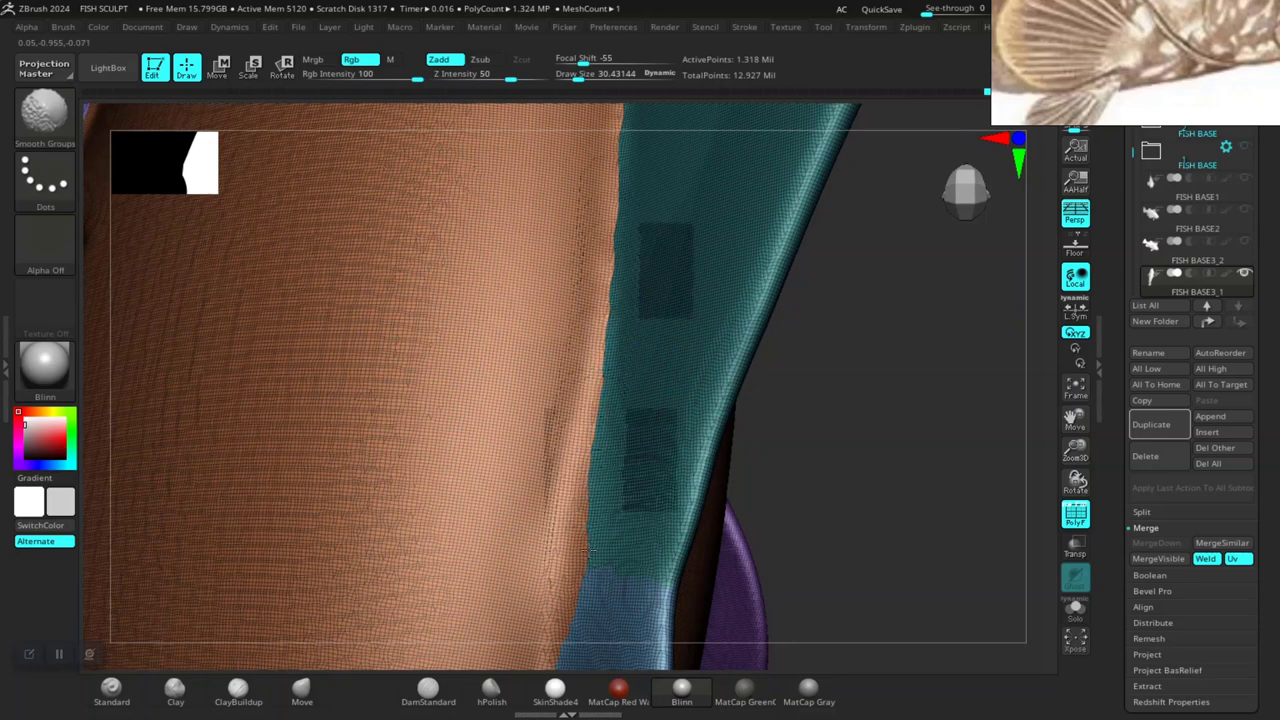
Smooth the blue fin's base seam against the body, orbiting around to check it.
{"action": "left_click_drag", "start_coordinate": [894, 549], "coordinate": [870, 450]}
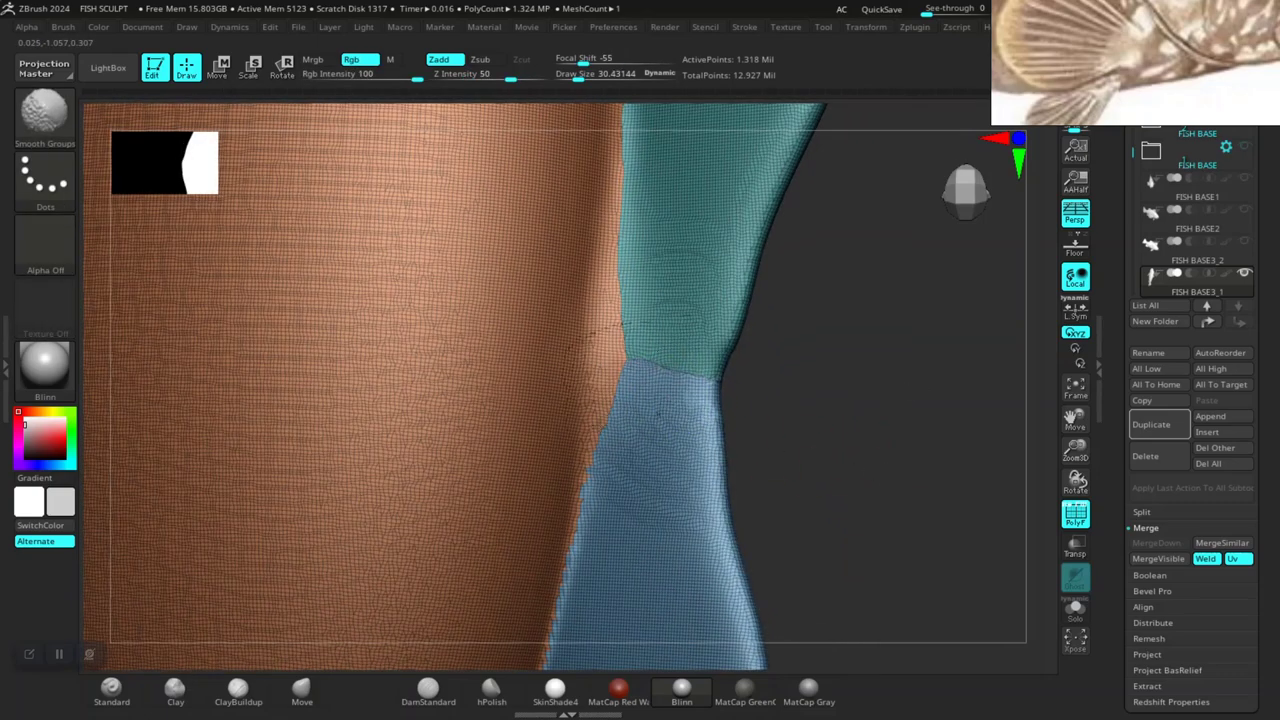
{"action": "left_click_drag", "start_coordinate": [657, 412], "coordinate": [645, 486]}
{"action": "left_click_drag", "start_coordinate": [877, 563], "coordinate": [777, 354]}
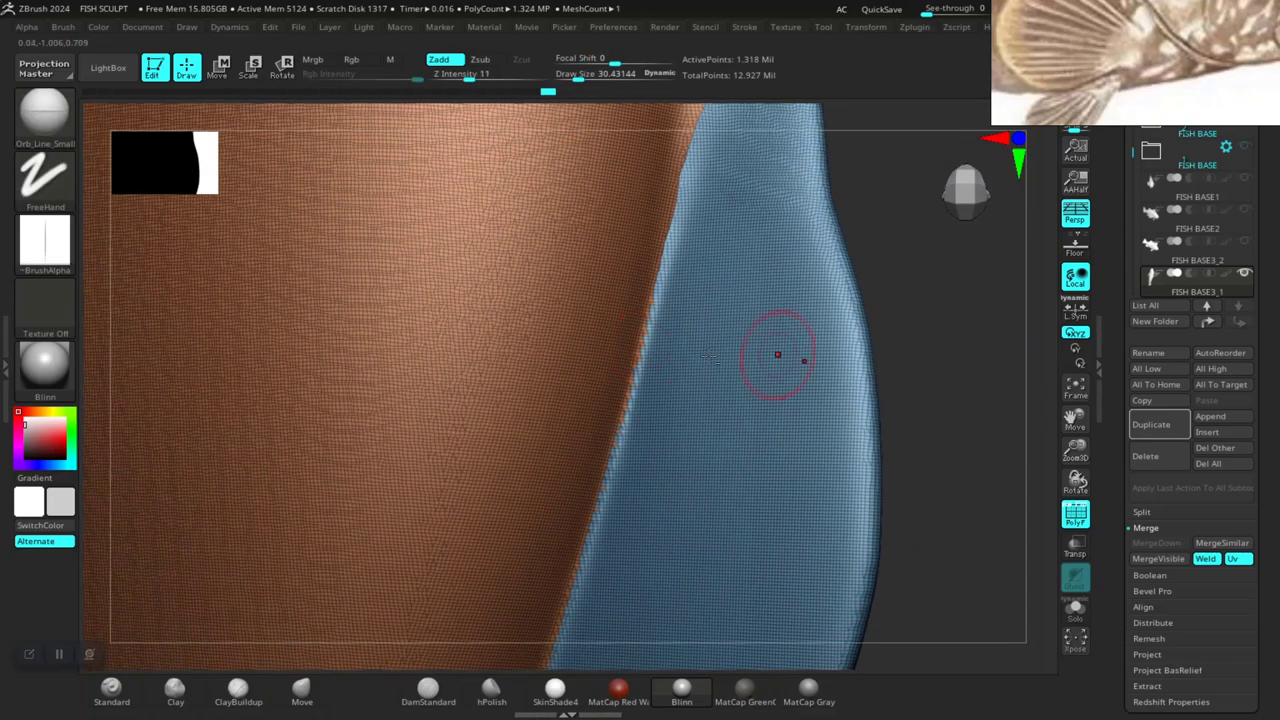
{"action": "left_click_drag", "start_coordinate": [705, 208], "coordinate": [705, 295]}
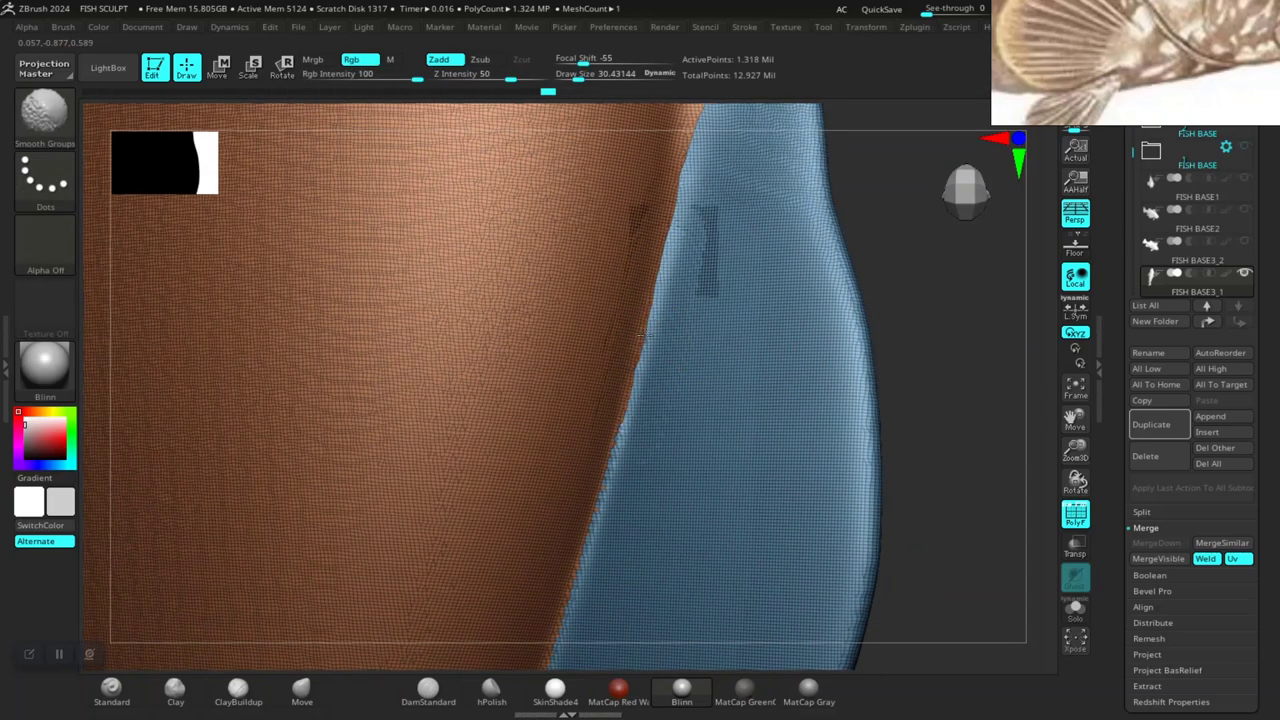
{"action": "mouse_move", "coordinate": [651, 529]}
{"action": "left_mouse_down", "text": "shift"}
{"action": "mouse_move", "coordinate": [600, 357]}
{"action": "mouse_move", "coordinate": [551, 462]}
{"action": "left_mouse_up", "text": "shift"}
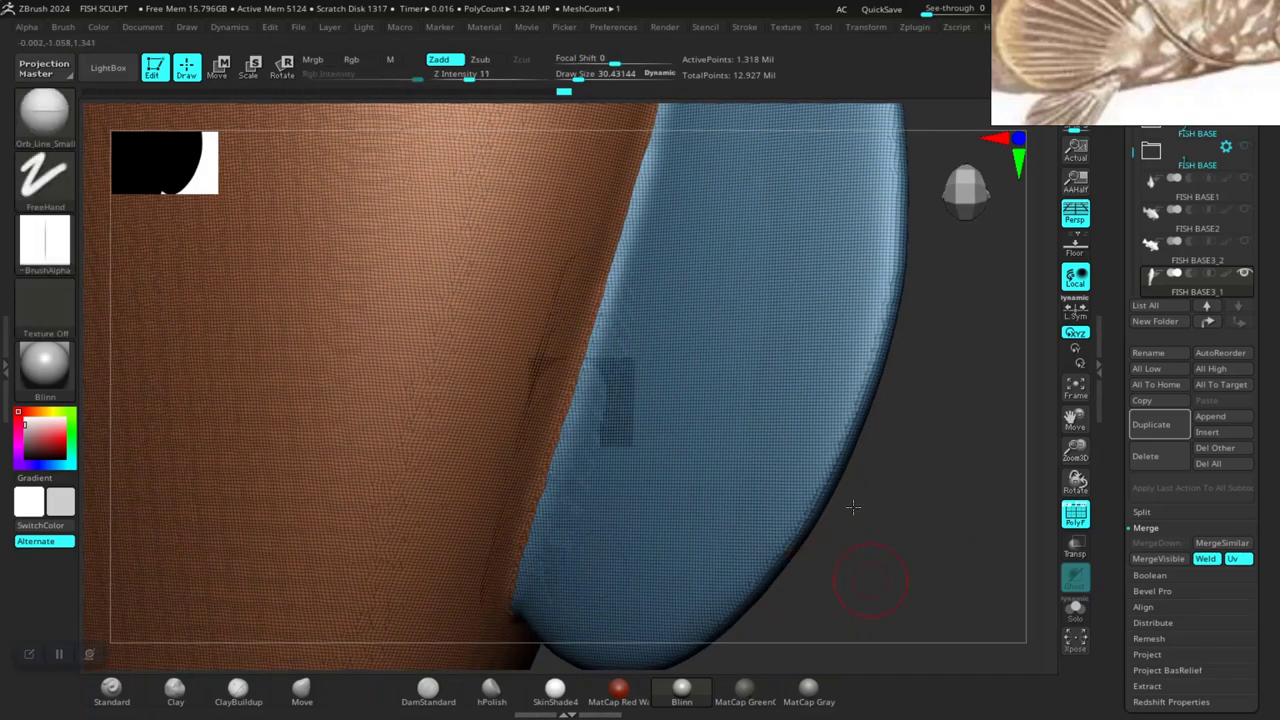
{"action": "left_click_drag", "start_coordinate": [828, 564], "coordinate": [471, 322], "text": "shift"}
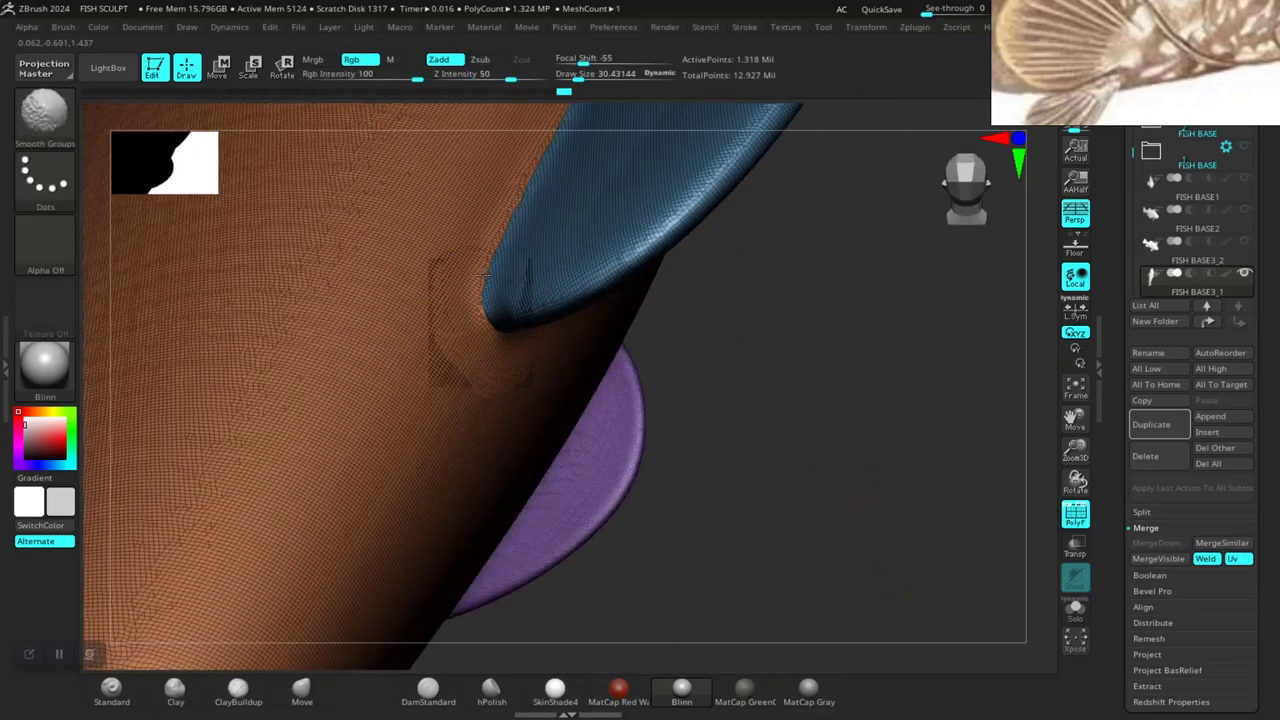
{"action": "mouse_move", "coordinate": [620, 341]}
{"action": "left_mouse_down", "text": "shift"}
{"action": "mouse_move", "coordinate": [783, 274]}
{"action": "mouse_move", "coordinate": [480, 318]}
{"action": "mouse_move", "coordinate": [542, 140]}
{"action": "left_mouse_up", "text": "shift"}
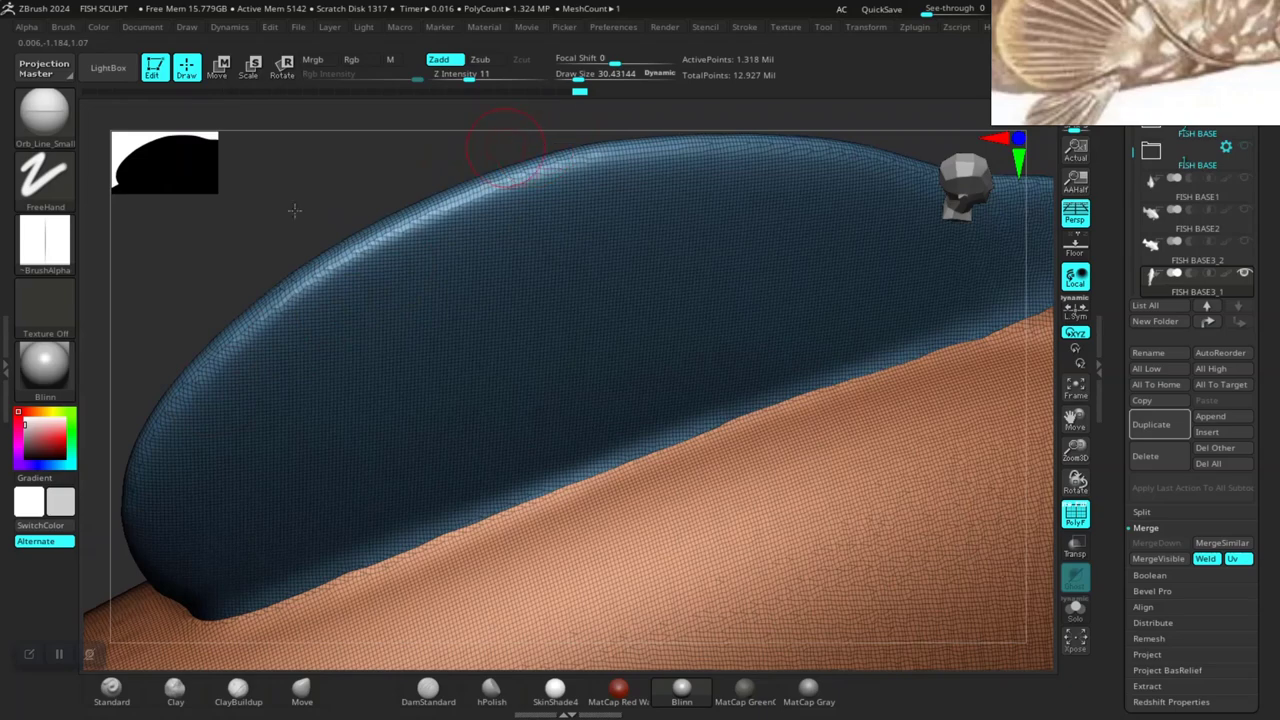
Smooth the seam between the teal fin and the orange body.
{"action": "left_click_drag", "start_coordinate": [294, 209], "coordinate": [620, 271]}
{"action": "left_click_drag", "start_coordinate": [643, 220], "coordinate": [554, 381], "text": "shift"}
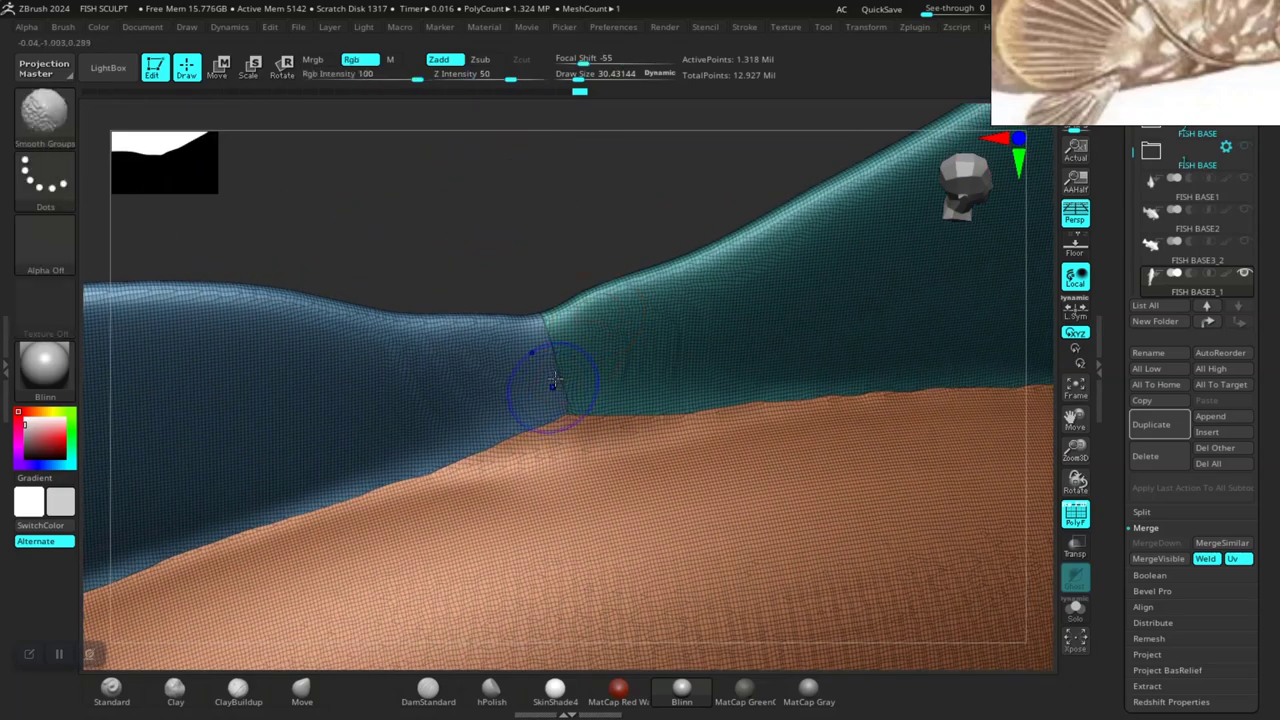
{"action": "left_click_drag", "start_coordinate": [652, 206], "coordinate": [514, 320]}
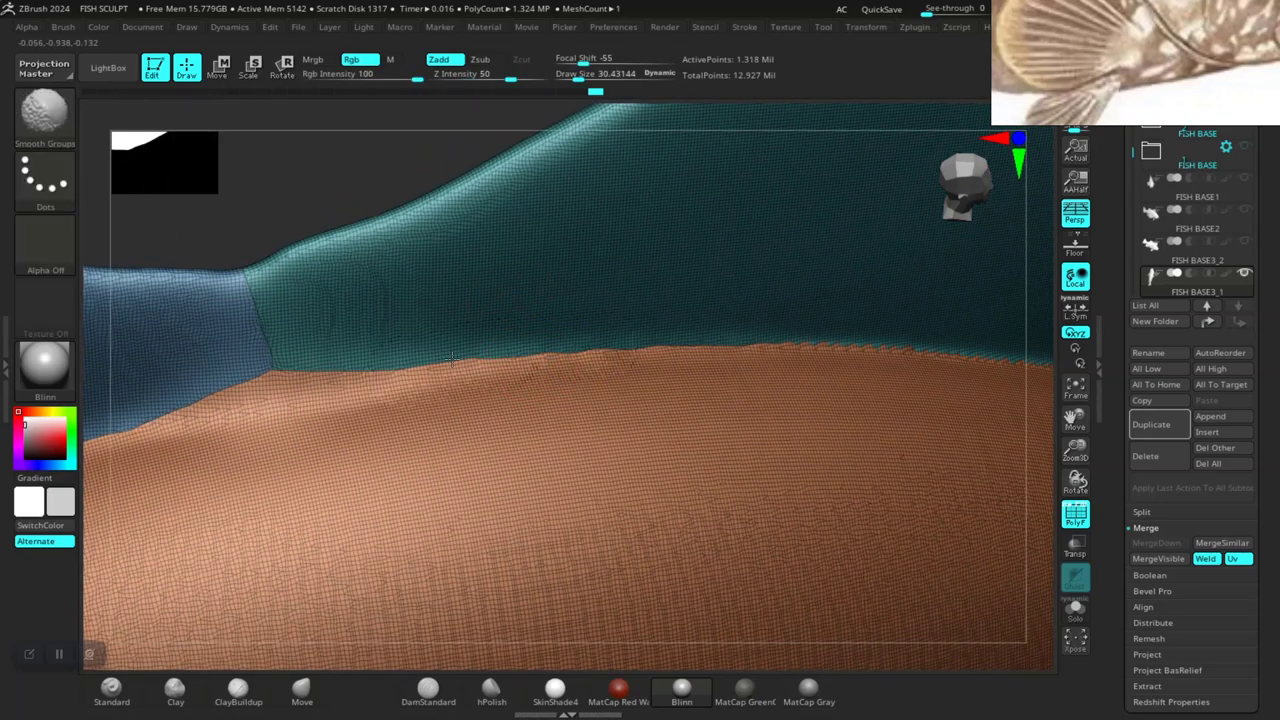
{"action": "left_click_drag", "start_coordinate": [474, 357], "coordinate": [560, 356]}
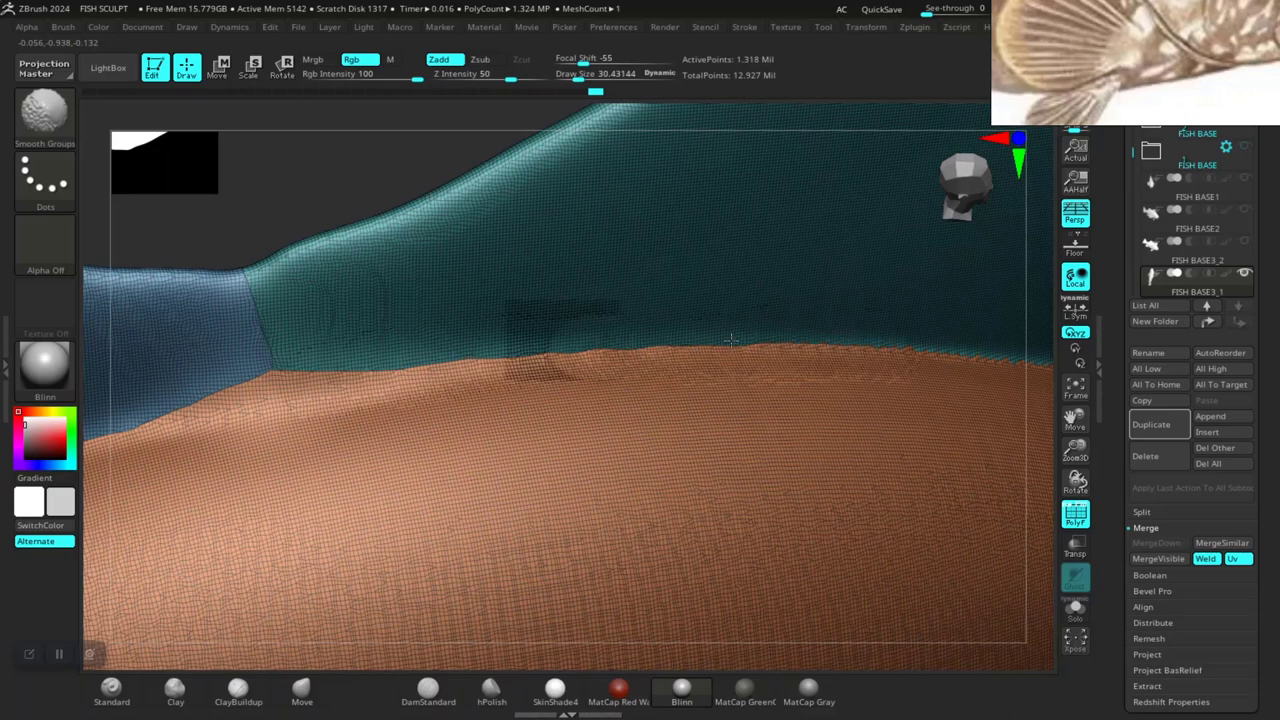
Zoom out from the teal seam to view the fish head and whole body.
{"action": "left_click_drag", "start_coordinate": [414, 157], "coordinate": [443, 195]}
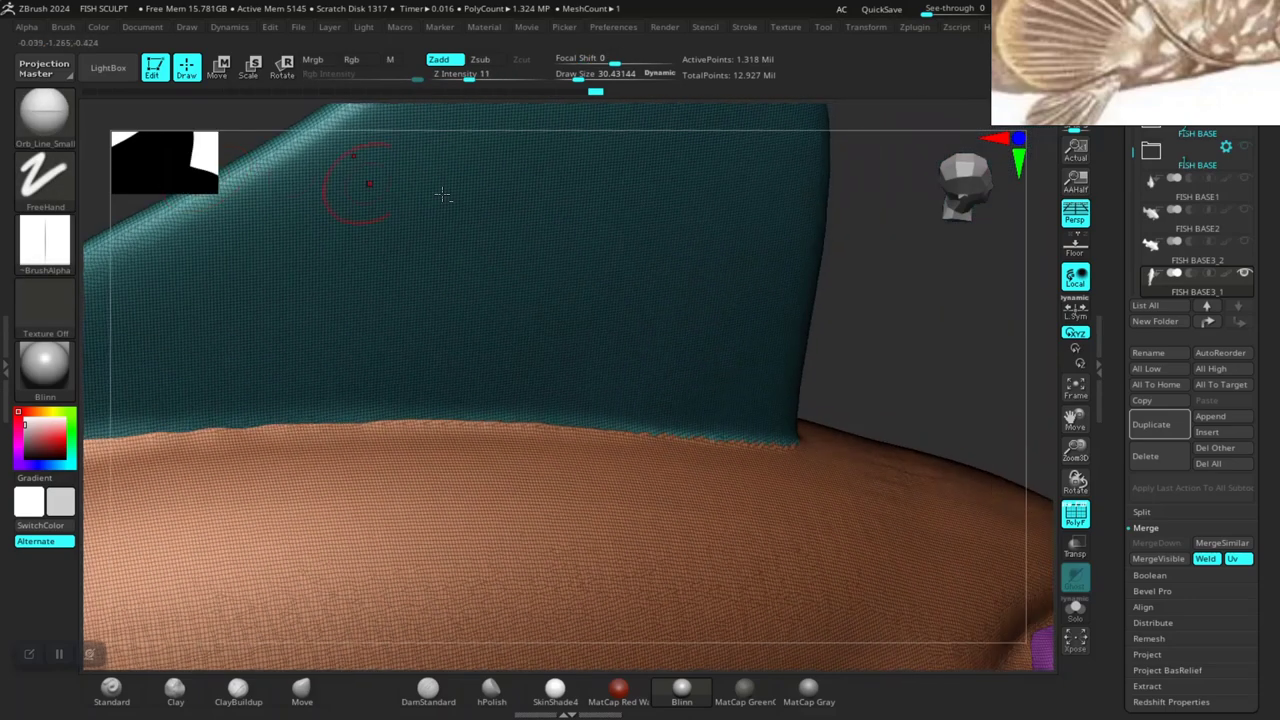
{"action": "left_click_drag", "start_coordinate": [914, 343], "coordinate": [604, 380]}
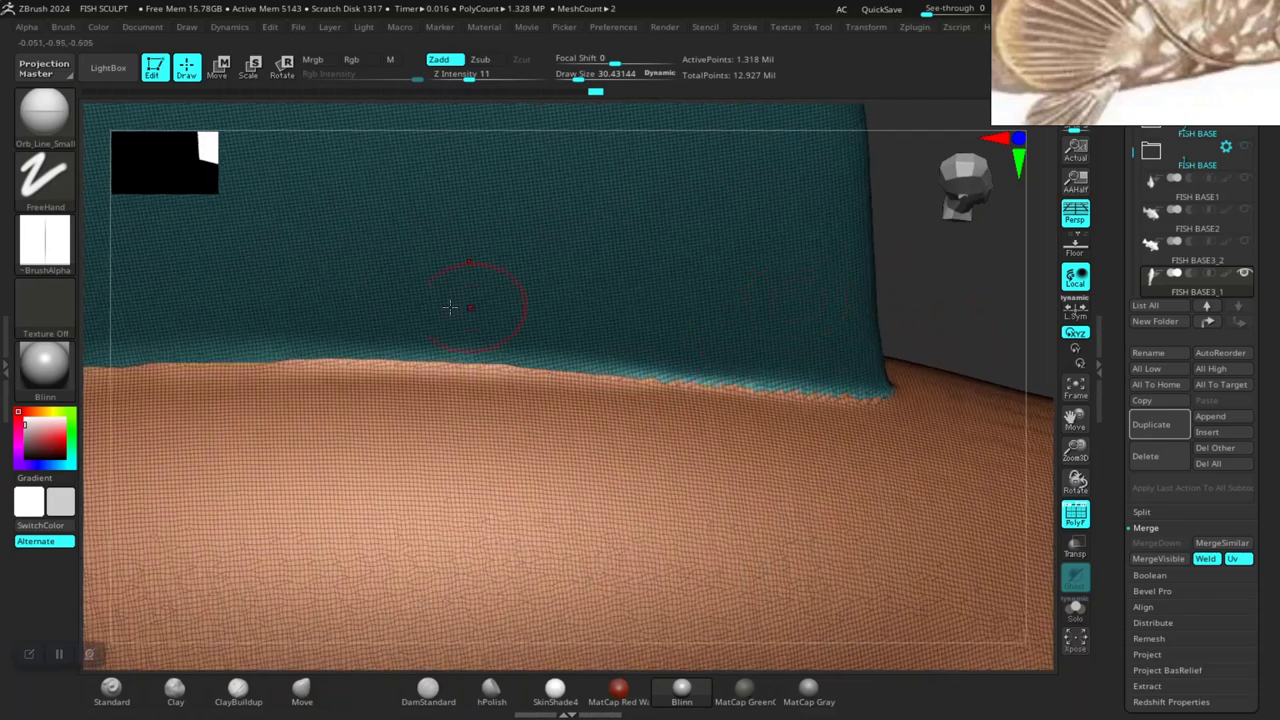
{"action": "key", "text": "shift"}
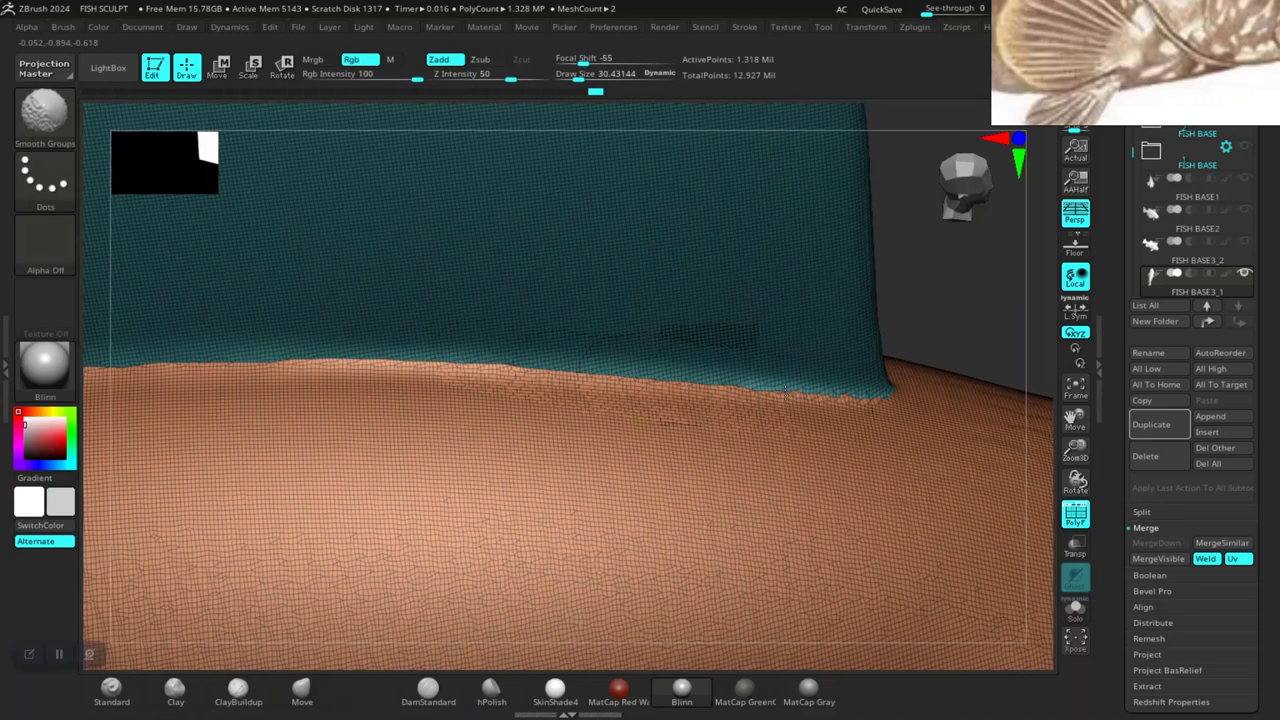
{"action": "left_click_drag", "start_coordinate": [893, 378], "coordinate": [678, 412]}
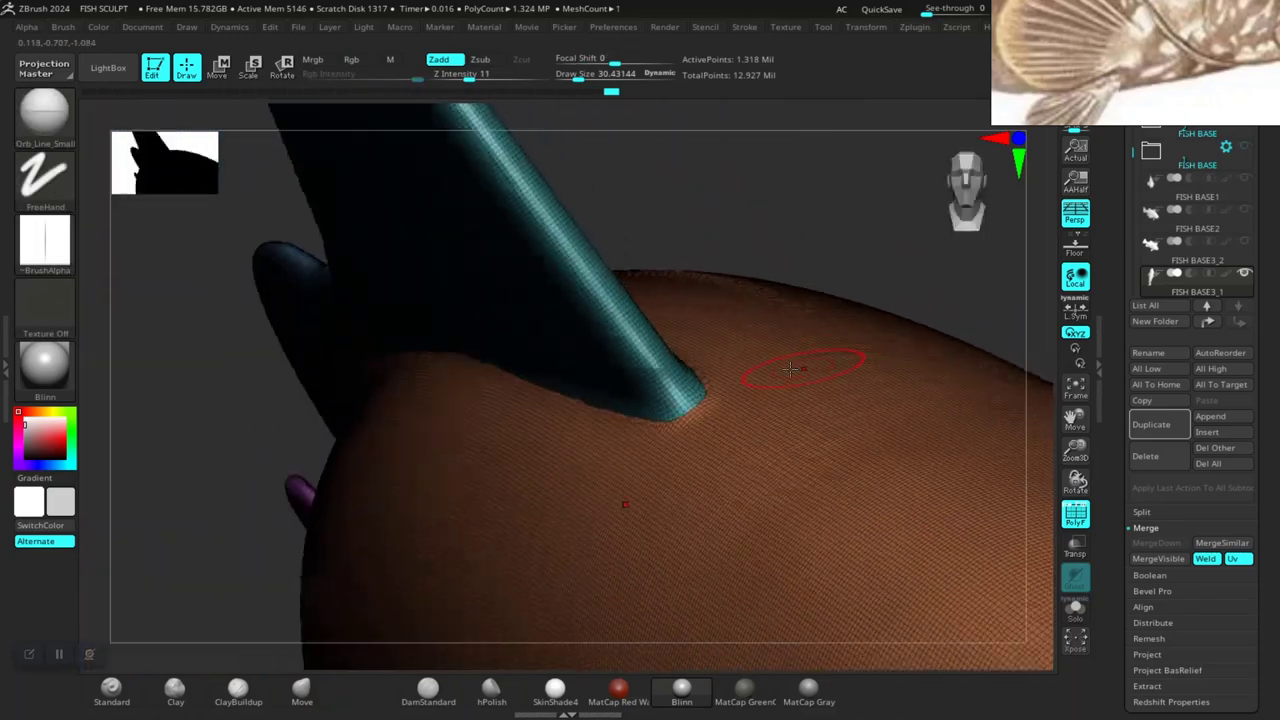
{"action": "mouse_move", "coordinate": [722, 355]}
{"action": "left_mouse_down"}
{"action": "mouse_move", "coordinate": [697, 283]}
{"action": "mouse_move", "coordinate": [760, 143]}
{"action": "mouse_move", "coordinate": [837, 277]}
{"action": "mouse_move", "coordinate": [811, 283]}
{"action": "mouse_move", "coordinate": [731, 212]}
{"action": "mouse_move", "coordinate": [417, 434]}
{"action": "mouse_move", "coordinate": [480, 257]}
{"action": "mouse_move", "coordinate": [230, 355]}
{"action": "mouse_move", "coordinate": [270, 400]}
{"action": "left_mouse_up"}
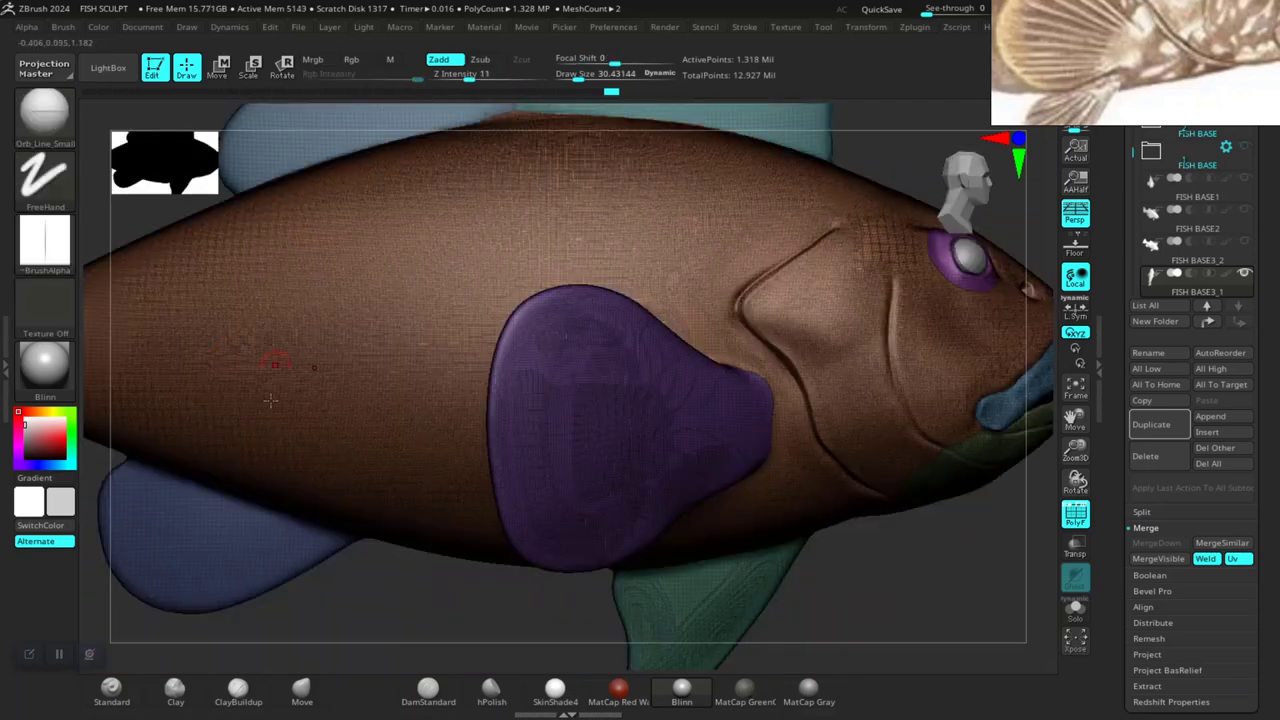
Smooth the tail fin's junction with the body, checking it from several angles.
{"action": "left_click_drag", "start_coordinate": [386, 631], "coordinate": [329, 474]}
{"action": "left_click_drag", "start_coordinate": [450, 568], "coordinate": [503, 400]}
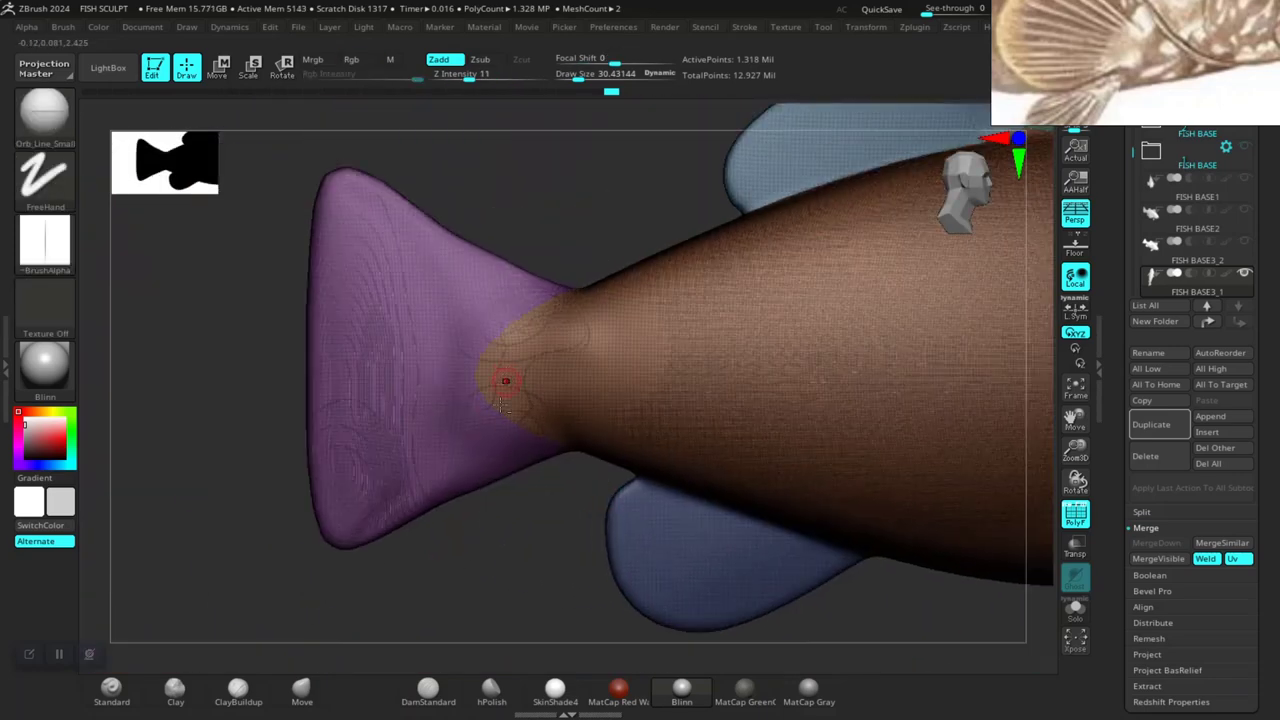
{"action": "left_click_drag", "start_coordinate": [520, 592], "coordinate": [329, 535]}
{"action": "left_click_drag", "start_coordinate": [276, 238], "coordinate": [591, 252]}
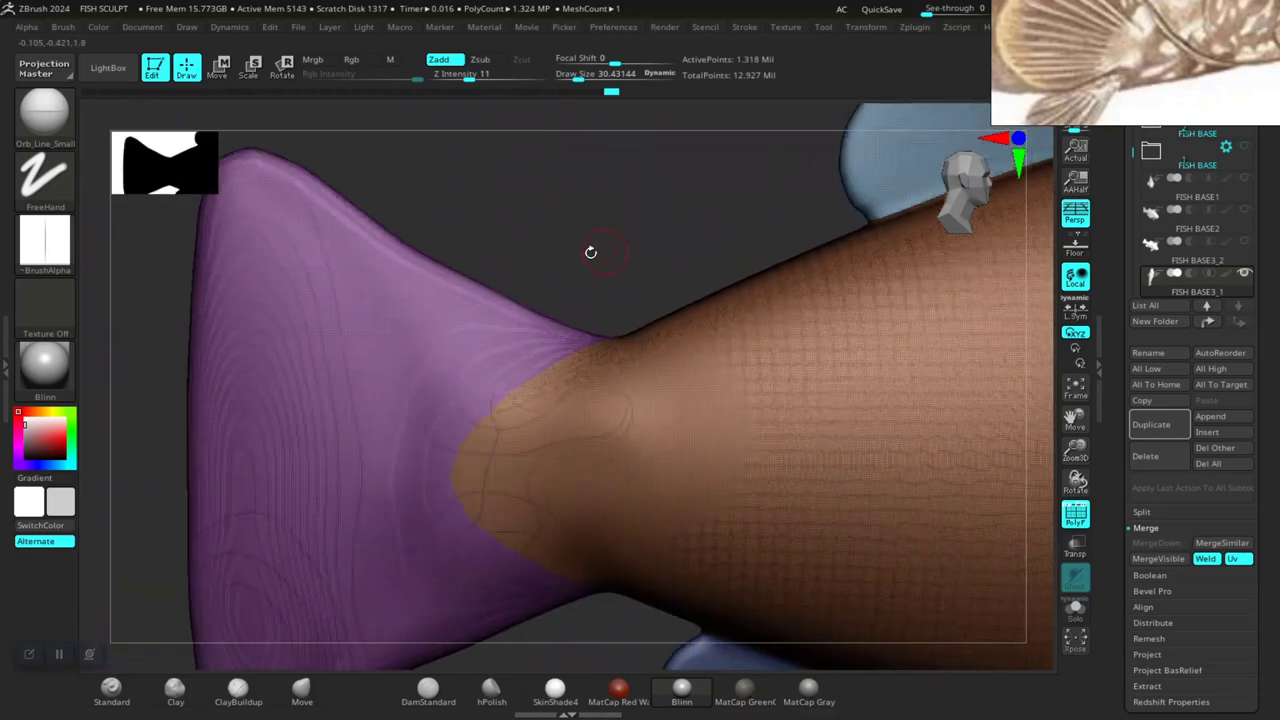
{"action": "key", "text": "shift"}
{"action": "right_click_drag", "start_coordinate": [594, 243], "coordinate": [614, 306]}
{"action": "right_click_drag", "start_coordinate": [626, 234], "coordinate": [497, 283]}
{"action": "key", "text": "shift"}
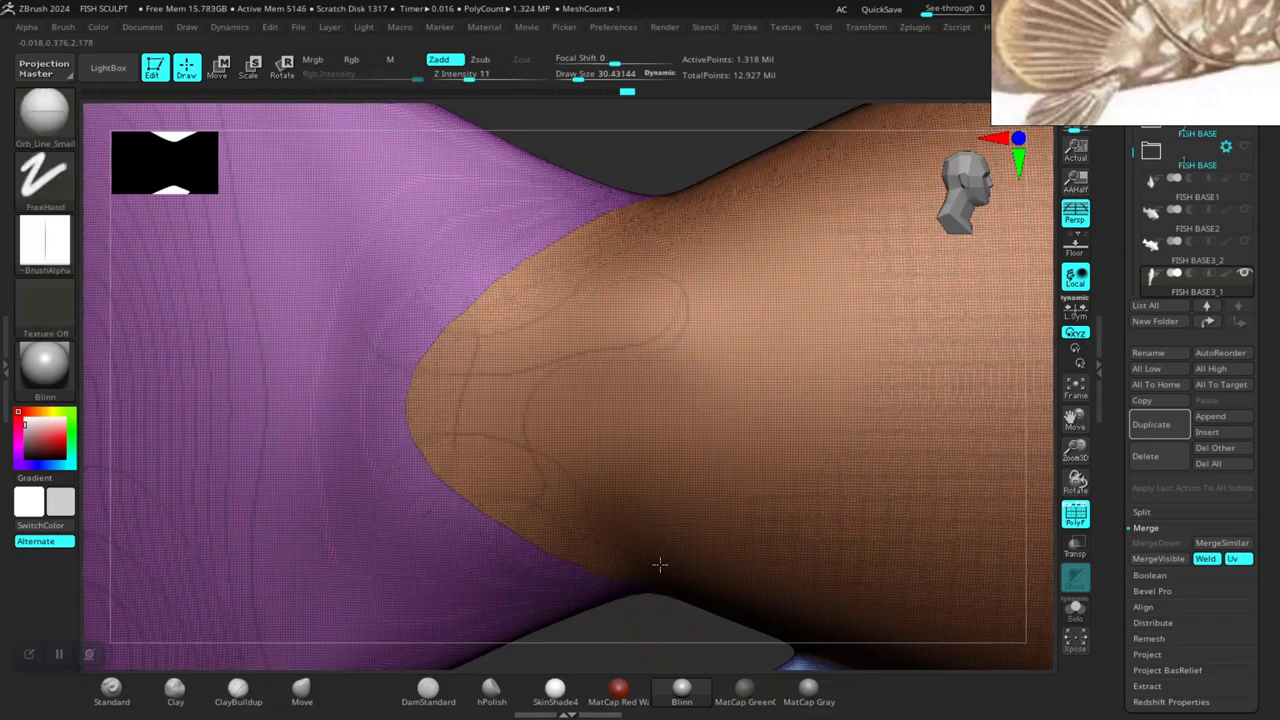
{"action": "right_click_drag", "start_coordinate": [660, 563], "coordinate": [595, 341]}
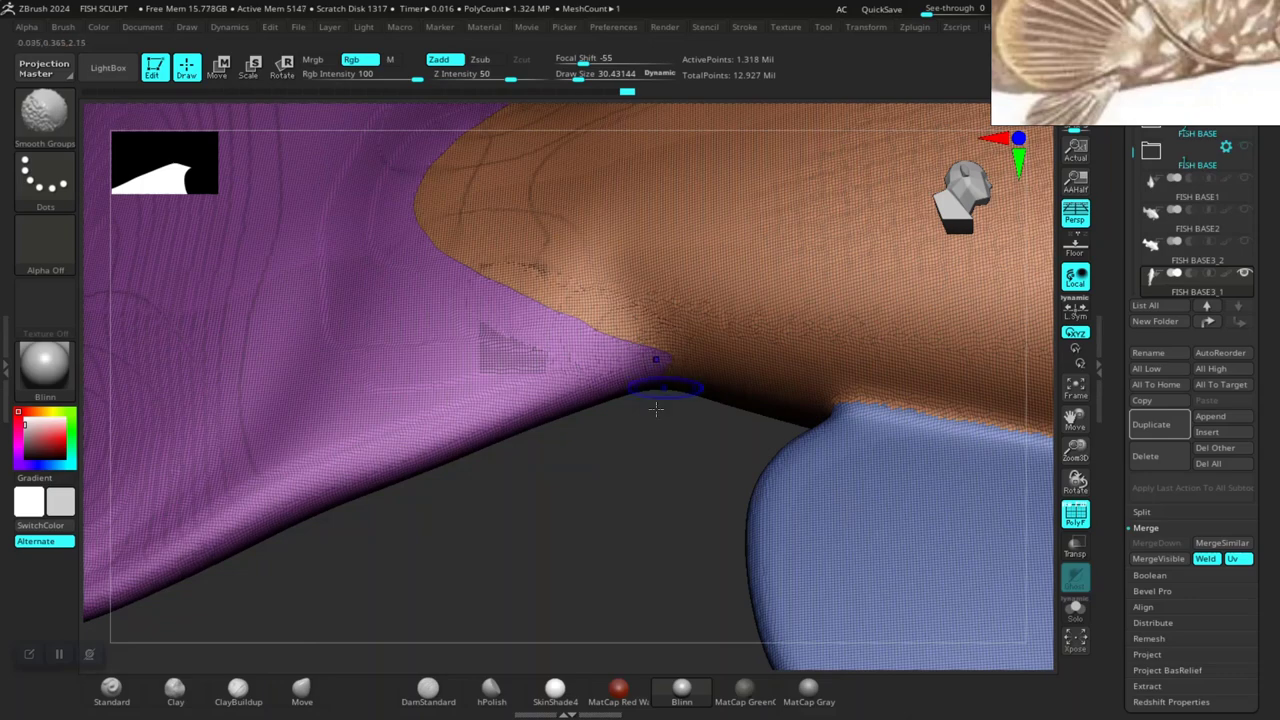
{"action": "left_click_drag", "start_coordinate": [656, 408], "coordinate": [660, 420]}
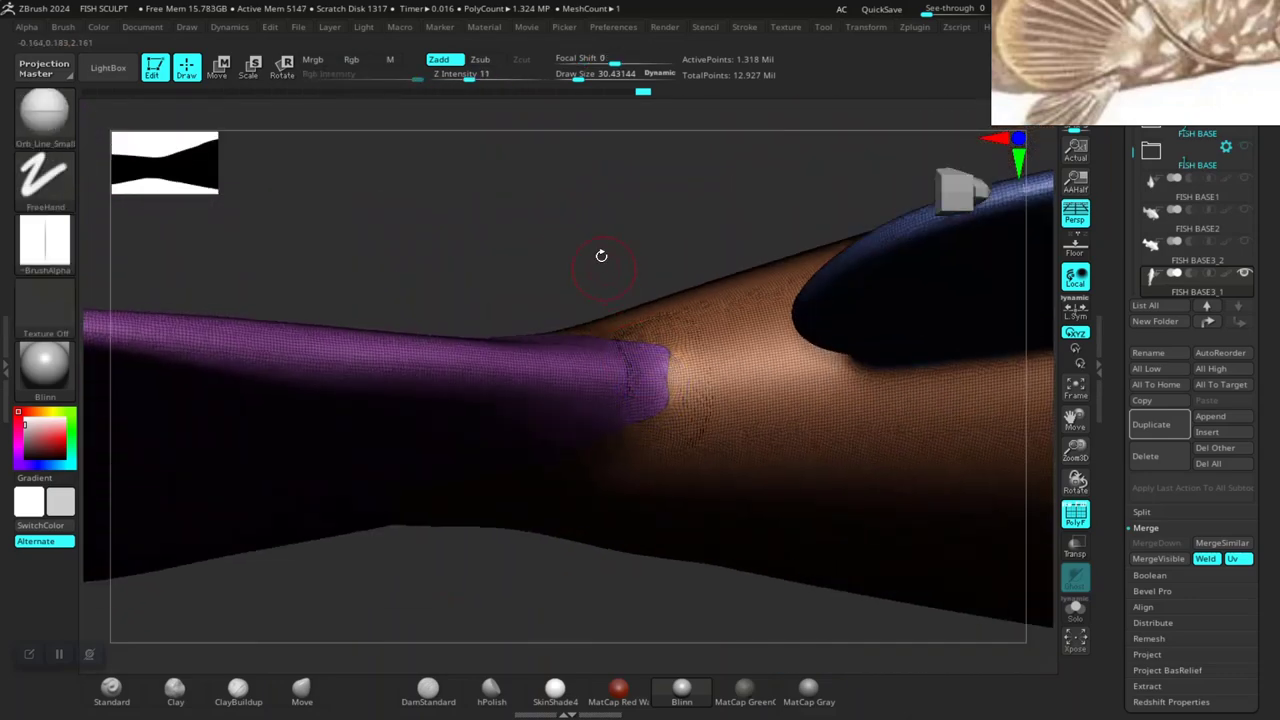
{"action": "left_click_drag", "start_coordinate": [600, 254], "coordinate": [615, 405]}
Smooth the blue fin's base seam and return to a full side view.
{"action": "mouse_move", "coordinate": [534, 432]}
{"action": "left_mouse_down"}
{"action": "mouse_move", "coordinate": [386, 271]}
{"action": "mouse_move", "coordinate": [691, 339]}
{"action": "left_mouse_up"}
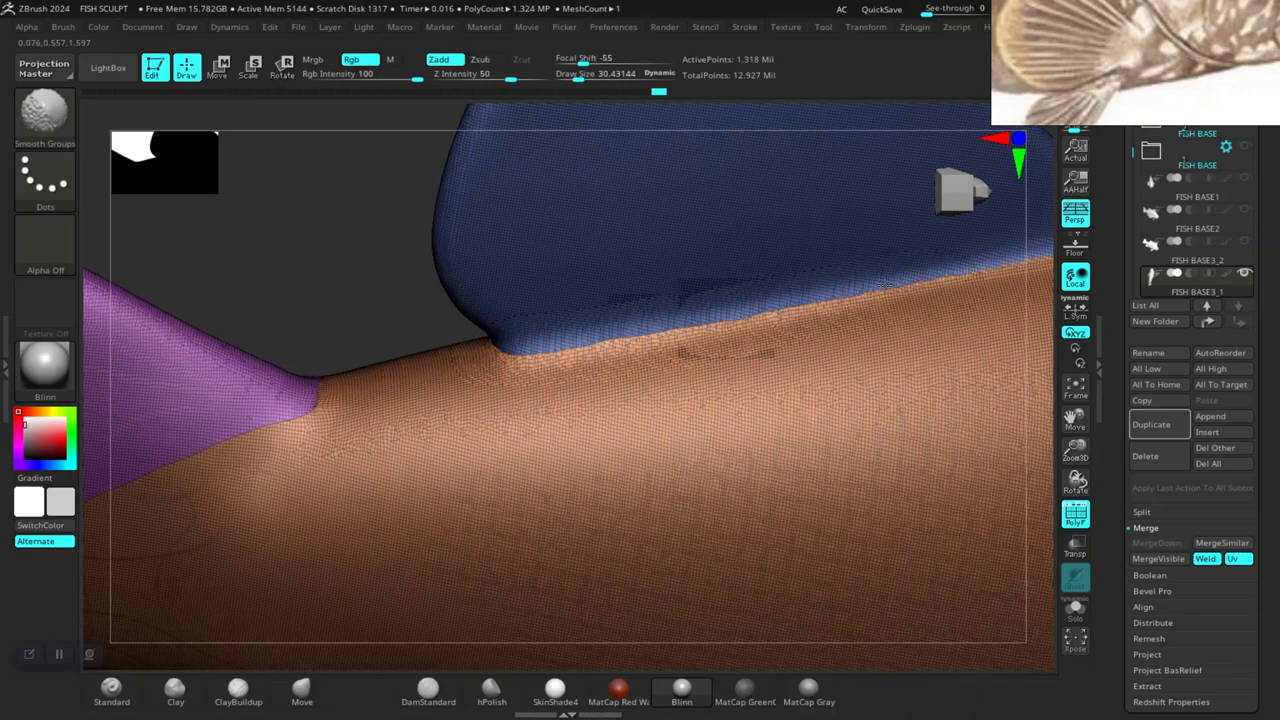
{"action": "left_click_drag", "start_coordinate": [431, 289], "coordinate": [757, 349]}
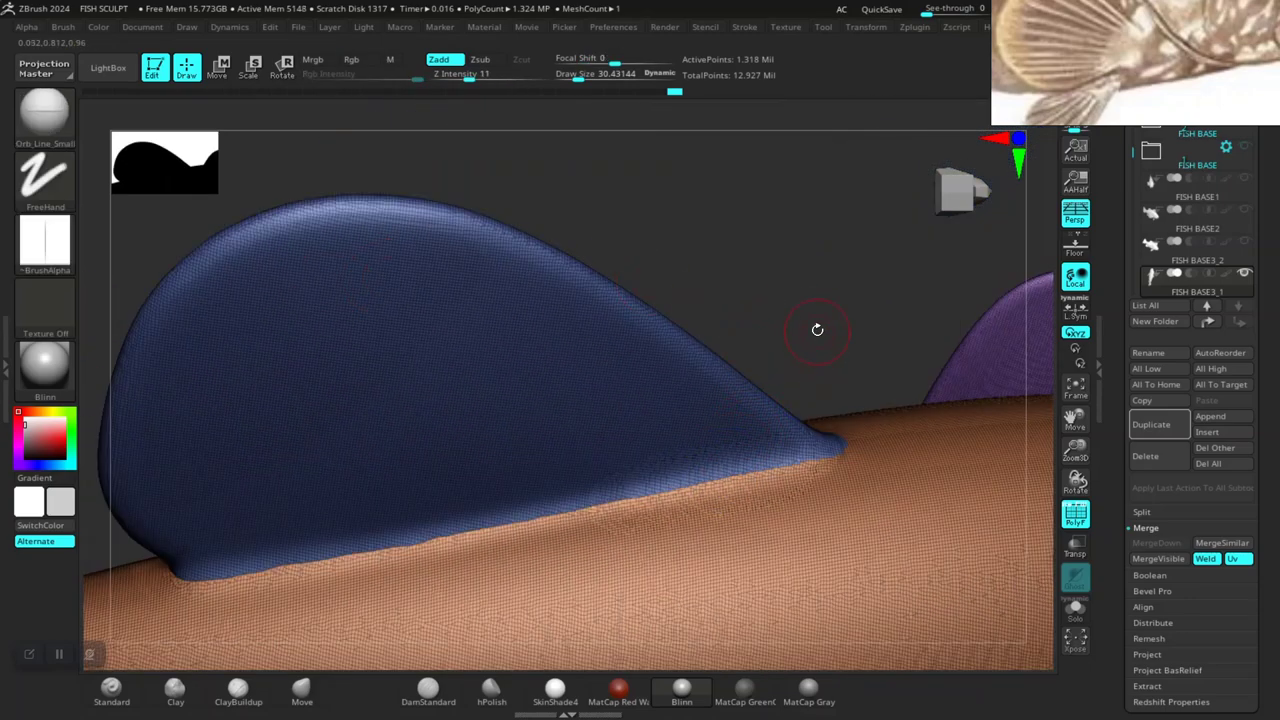
{"action": "mouse_move", "coordinate": [814, 329]}
{"action": "left_mouse_down"}
{"action": "mouse_move", "coordinate": [651, 237]}
{"action": "mouse_move", "coordinate": [719, 388]}
{"action": "left_mouse_up"}
{"action": "key", "text": "shift"}
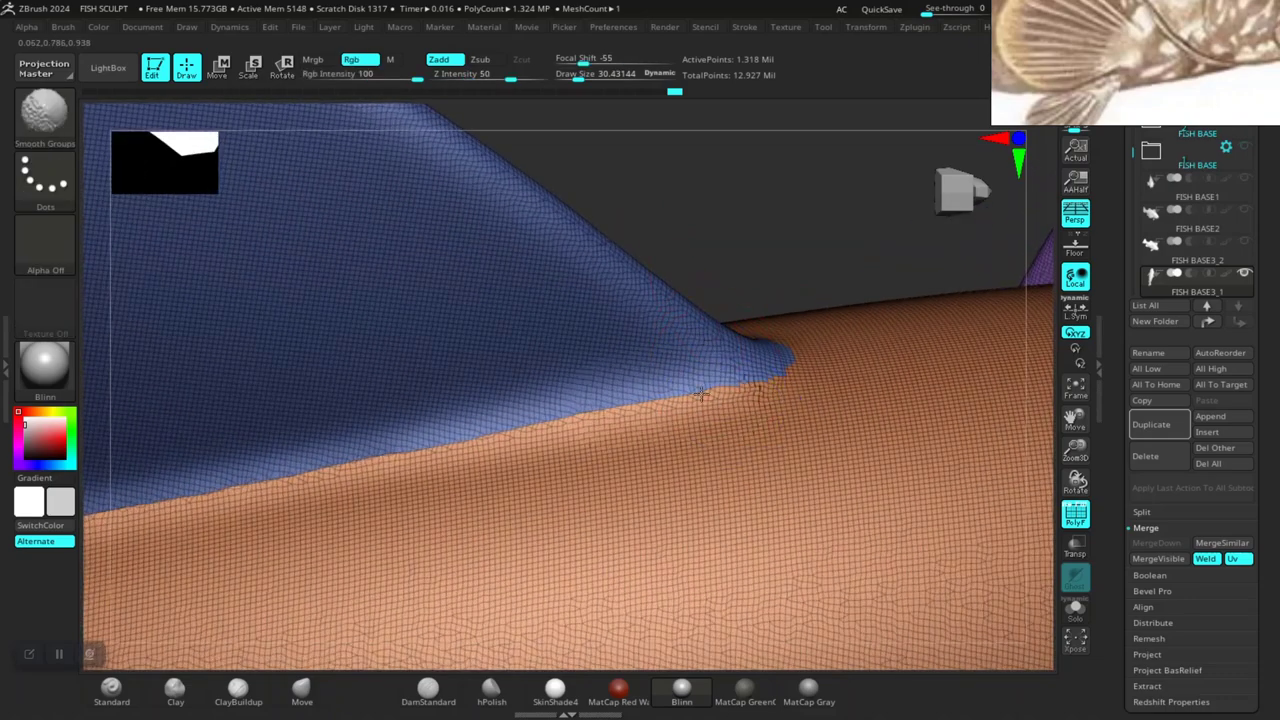
{"action": "mouse_move", "coordinate": [816, 330]}
{"action": "left_mouse_down"}
{"action": "mouse_move", "coordinate": [831, 343]}
{"action": "mouse_move", "coordinate": [793, 355]}
{"action": "left_mouse_up"}
{"action": "left_click_drag", "start_coordinate": [657, 258], "coordinate": [610, 320], "text": "shift"}
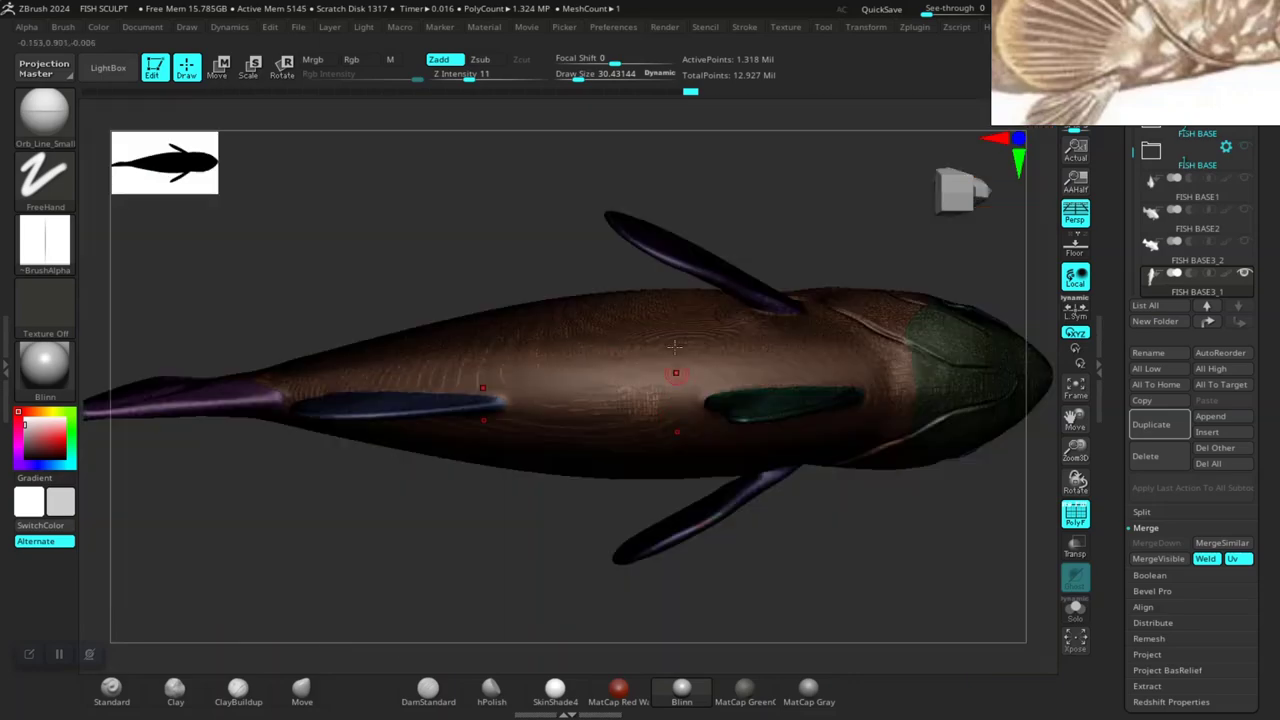
{"action": "mouse_move", "coordinate": [657, 430]}
{"action": "left_mouse_down"}
{"action": "mouse_move", "coordinate": [526, 306]}
{"action": "mouse_move", "coordinate": [555, 357]}
{"action": "left_mouse_up"}
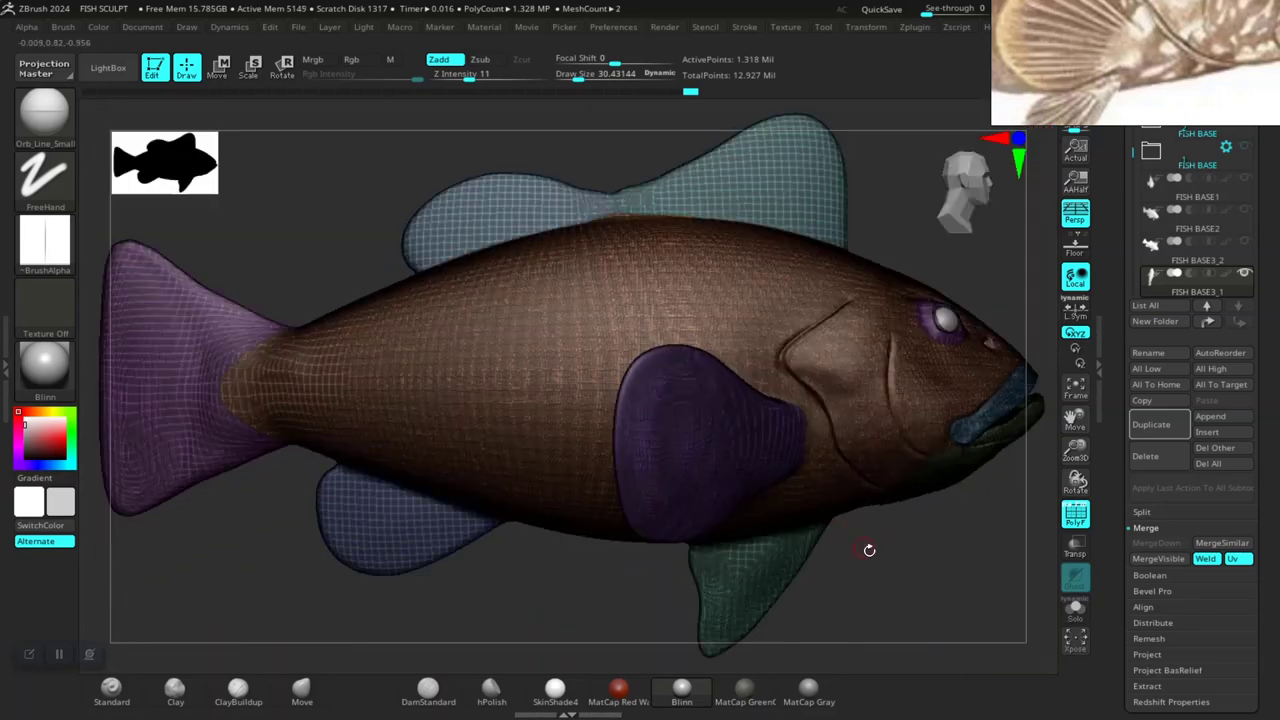
Isolate the lower fin and lasso-mask its stray teal edge strip.
{"action": "mouse_move", "coordinate": [869, 550]}
{"action": "left_mouse_down"}
{"action": "mouse_move", "coordinate": [783, 391]}
{"action": "mouse_move", "coordinate": [814, 477]}
{"action": "mouse_move", "coordinate": [603, 594]}
{"action": "mouse_move", "coordinate": [609, 478]}
{"action": "mouse_move", "coordinate": [666, 420]}
{"action": "mouse_move", "coordinate": [638, 368]}
{"action": "mouse_move", "coordinate": [577, 360]}
{"action": "mouse_move", "coordinate": [717, 489]}
{"action": "mouse_move", "coordinate": [706, 540]}
{"action": "mouse_move", "coordinate": [889, 405]}
{"action": "mouse_move", "coordinate": [863, 434]}
{"action": "mouse_move", "coordinate": [889, 420]}
{"action": "mouse_move", "coordinate": [826, 397]}
{"action": "left_mouse_up"}
{"action": "left_click", "coordinate": [790, 345], "text": "ctrl+shift"}
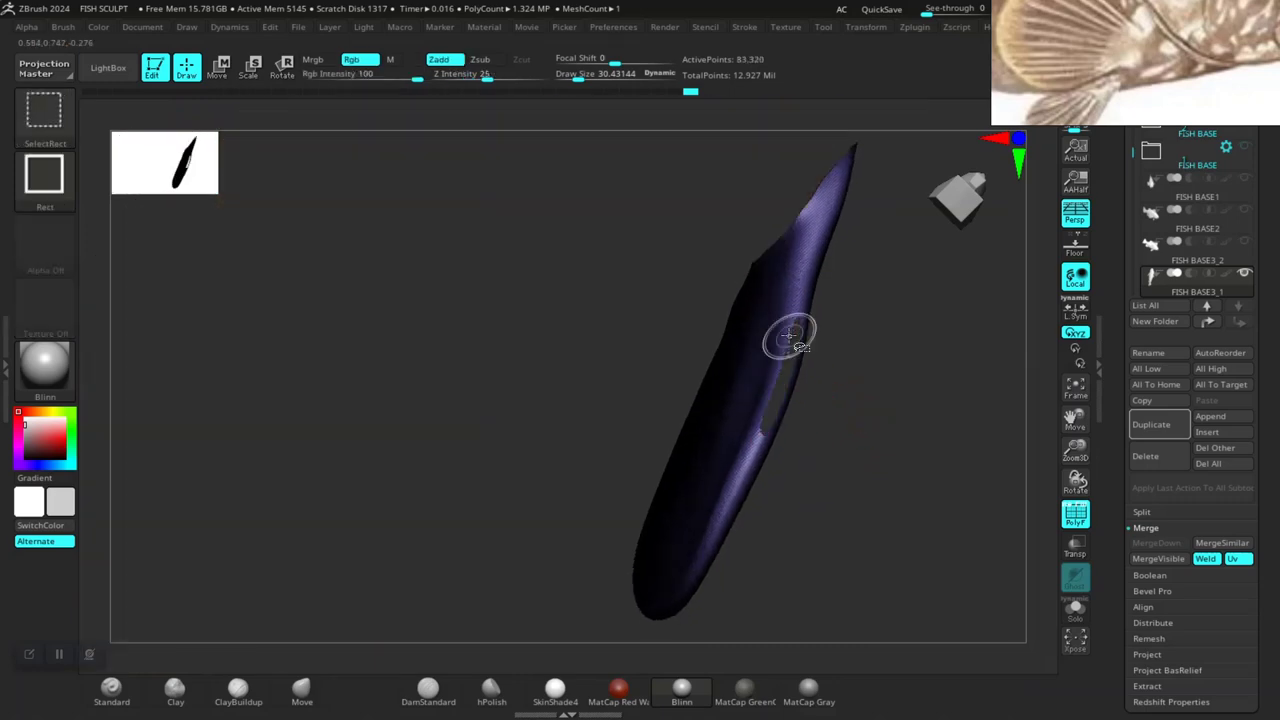
{"action": "left_click", "coordinate": [787, 337], "text": "ctrl+shift"}
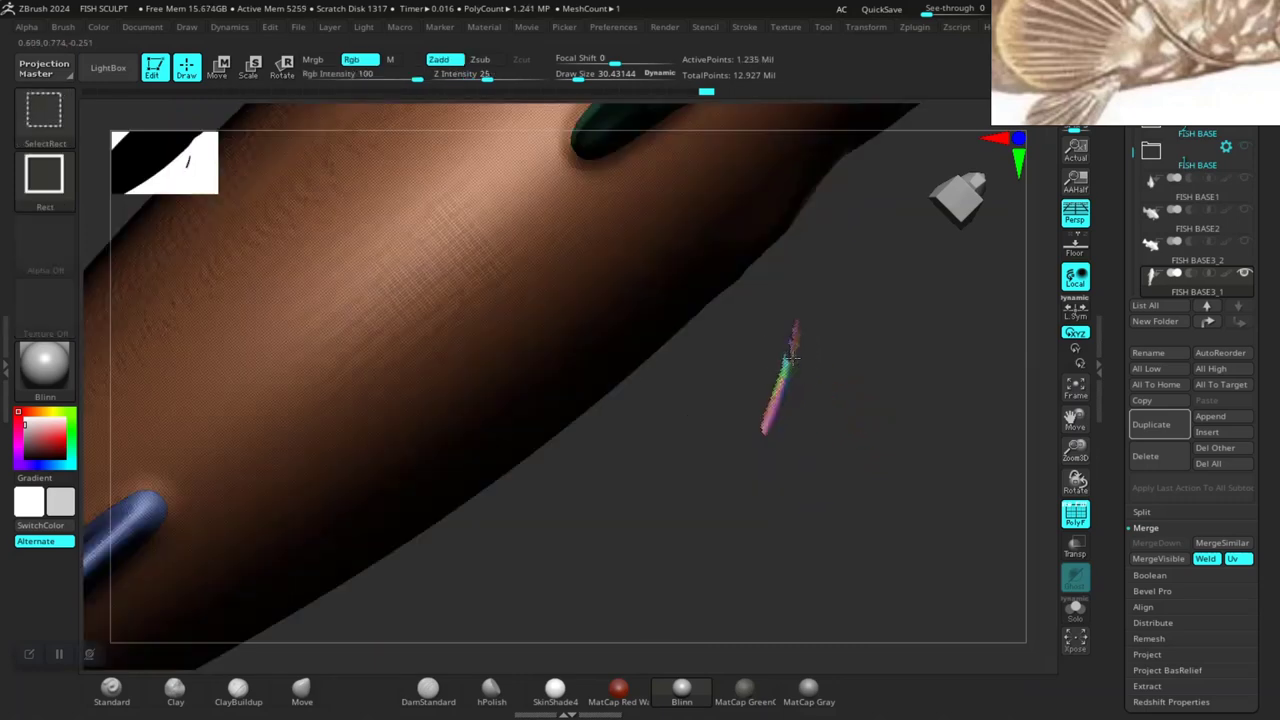
{"action": "left_click_drag", "start_coordinate": [814, 370], "coordinate": [709, 386], "text": "ctrl"}
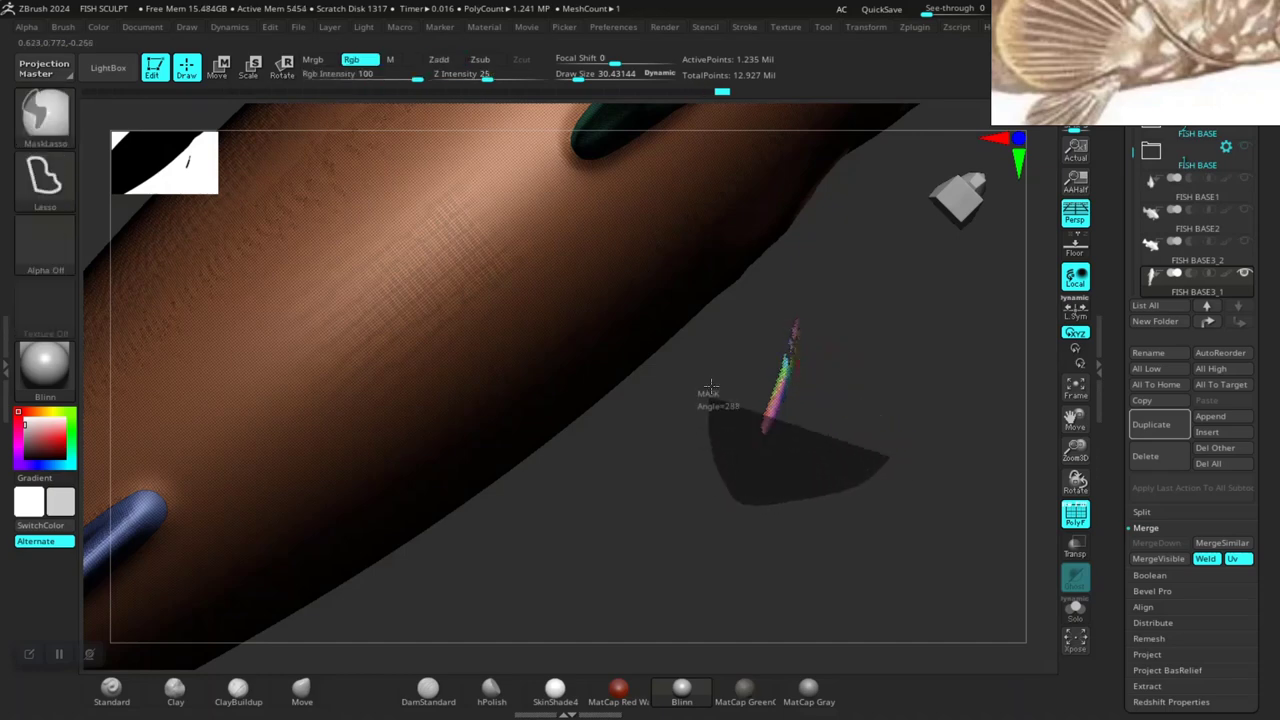
{"action": "left_click_drag", "start_coordinate": [862, 372], "coordinate": [852, 384], "text": "ctrl"}
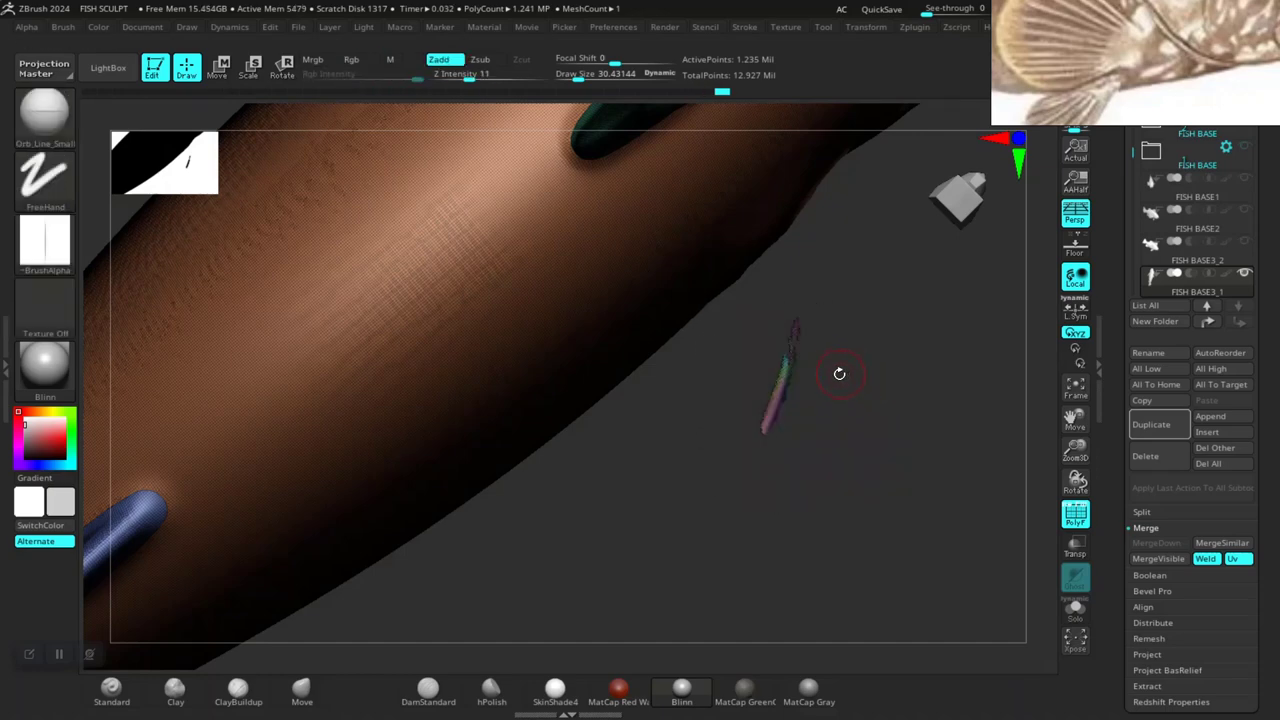
{"action": "left_click", "coordinate": [843, 374], "text": "ctrl+shift"}
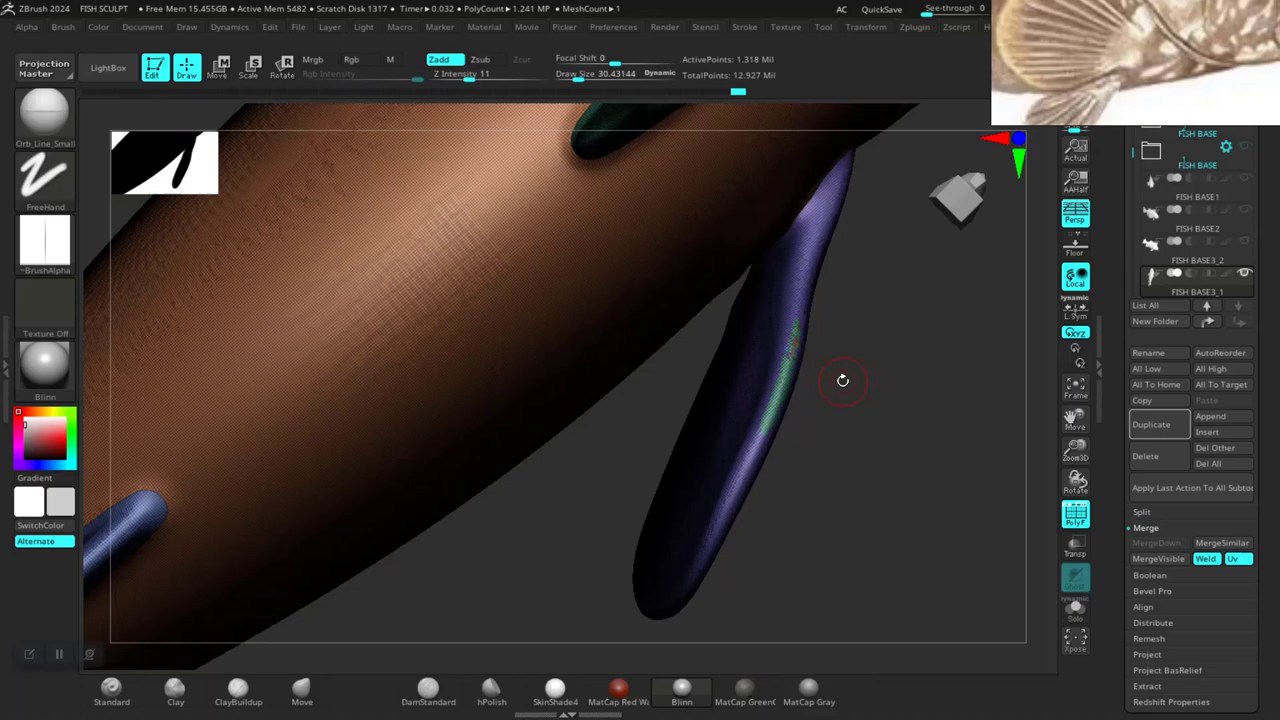
{"action": "left_click", "coordinate": [790, 382], "text": "ctrl+shift"}
{"action": "left_click", "coordinate": [786, 388], "text": "ctrl+shift"}
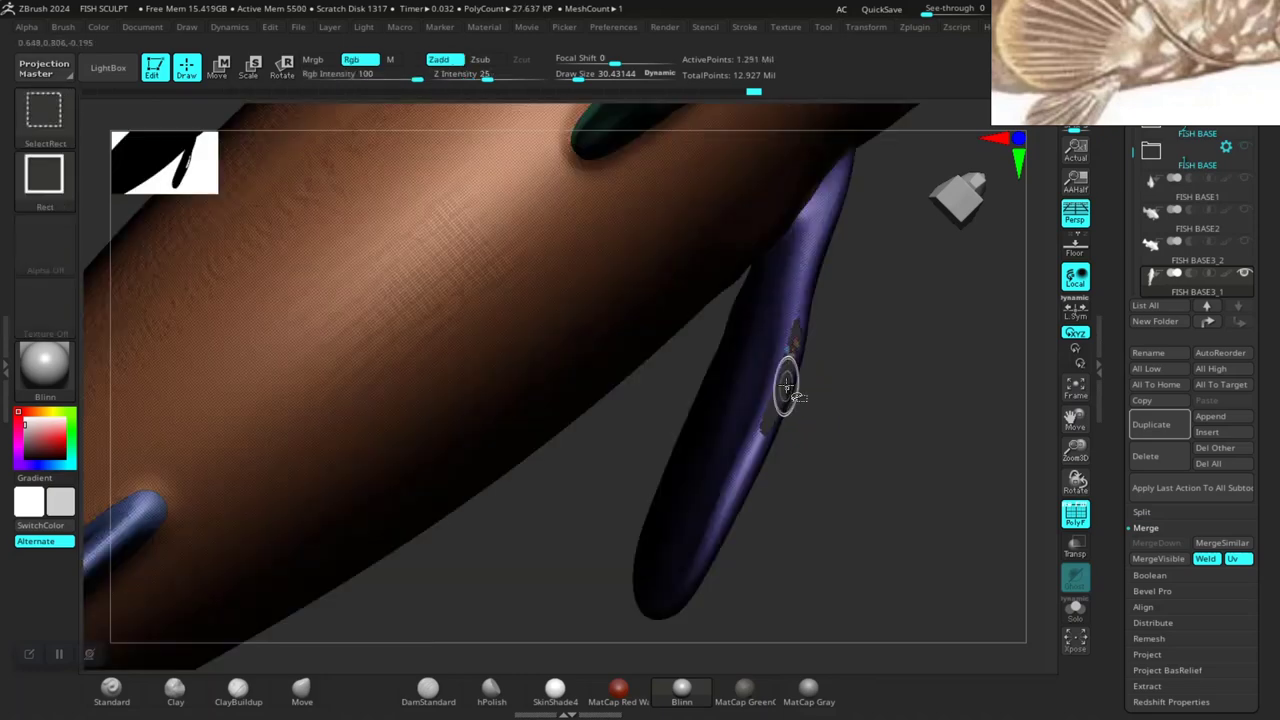
{"action": "left_click", "coordinate": [866, 366], "text": "ctrl+shift"}
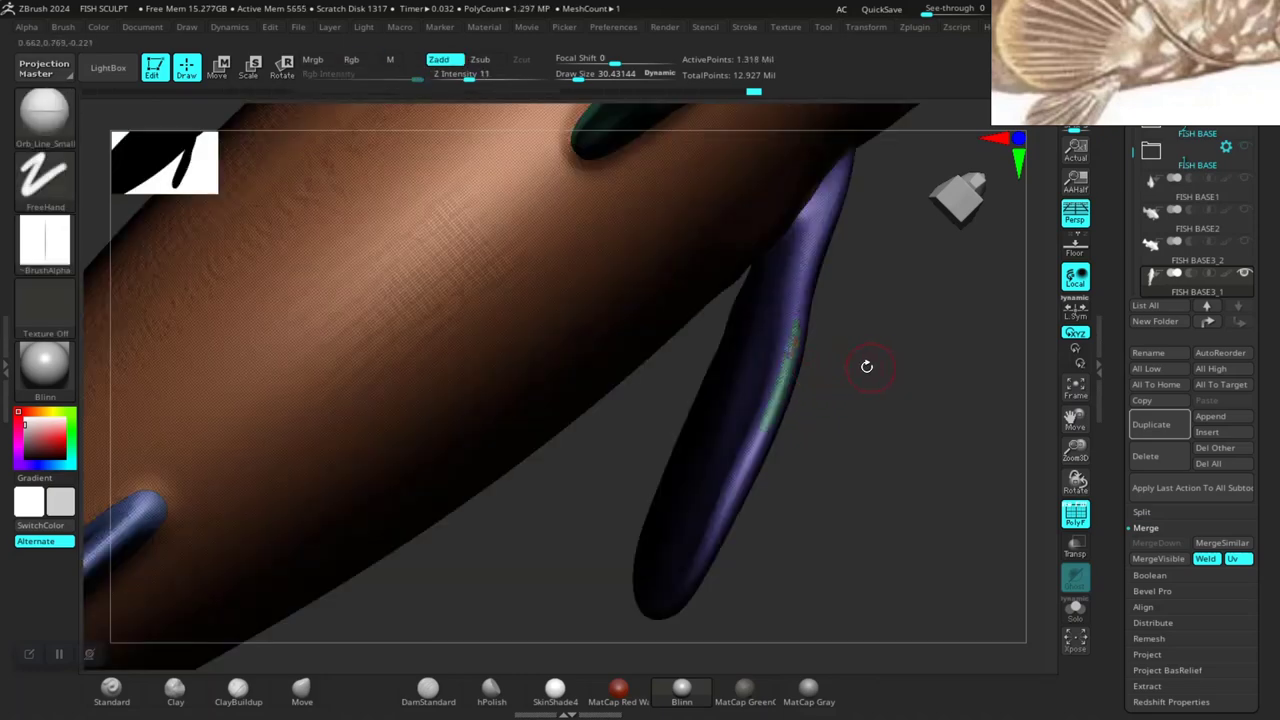
{"action": "left_click", "coordinate": [790, 352], "text": "ctrl+shift"}
{"action": "mouse_move", "coordinate": [771, 280]}
{"action": "left_mouse_down", "text": "ctrl"}
{"action": "mouse_move", "coordinate": [760, 552]}
{"action": "mouse_move", "coordinate": [790, 255]}
{"action": "left_mouse_up", "text": "ctrl"}
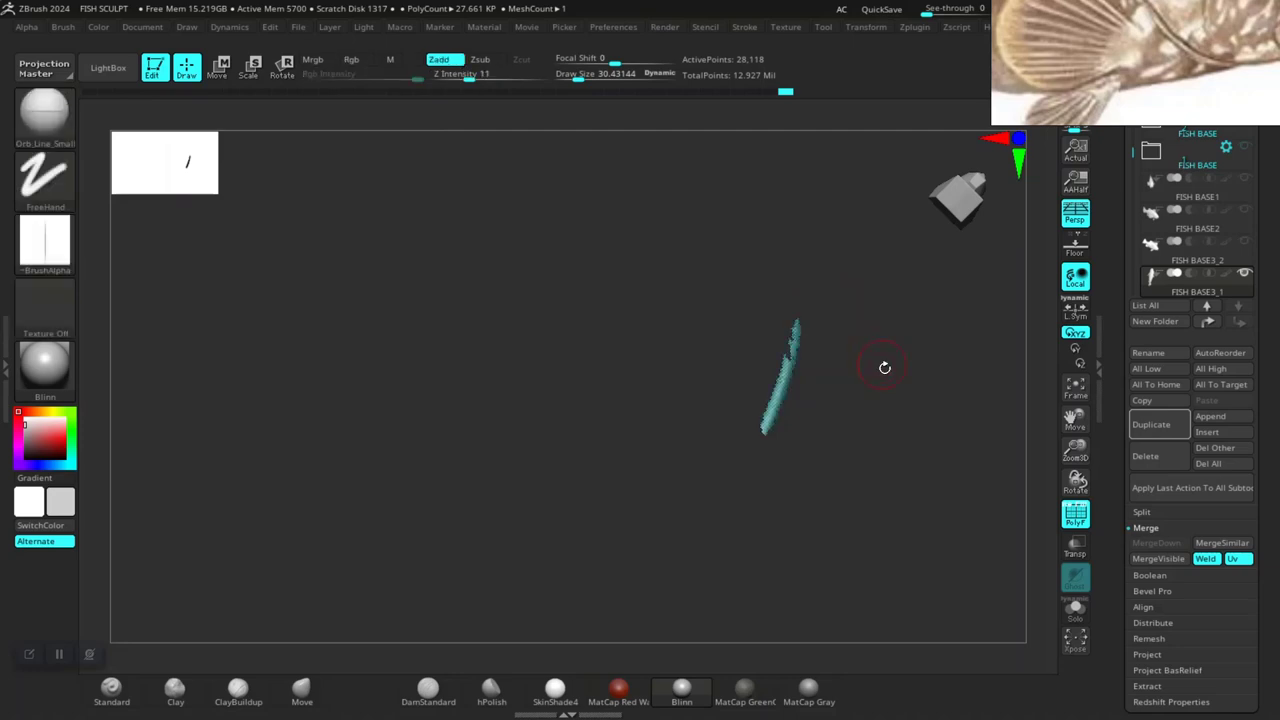
{"action": "left_click", "coordinate": [885, 367], "text": "ctrl+shift"}
Regroup the isolated fin as one olive-green polygroup and unhide the body.
{"action": "left_click", "coordinate": [797, 291], "text": "ctrl+shift"}
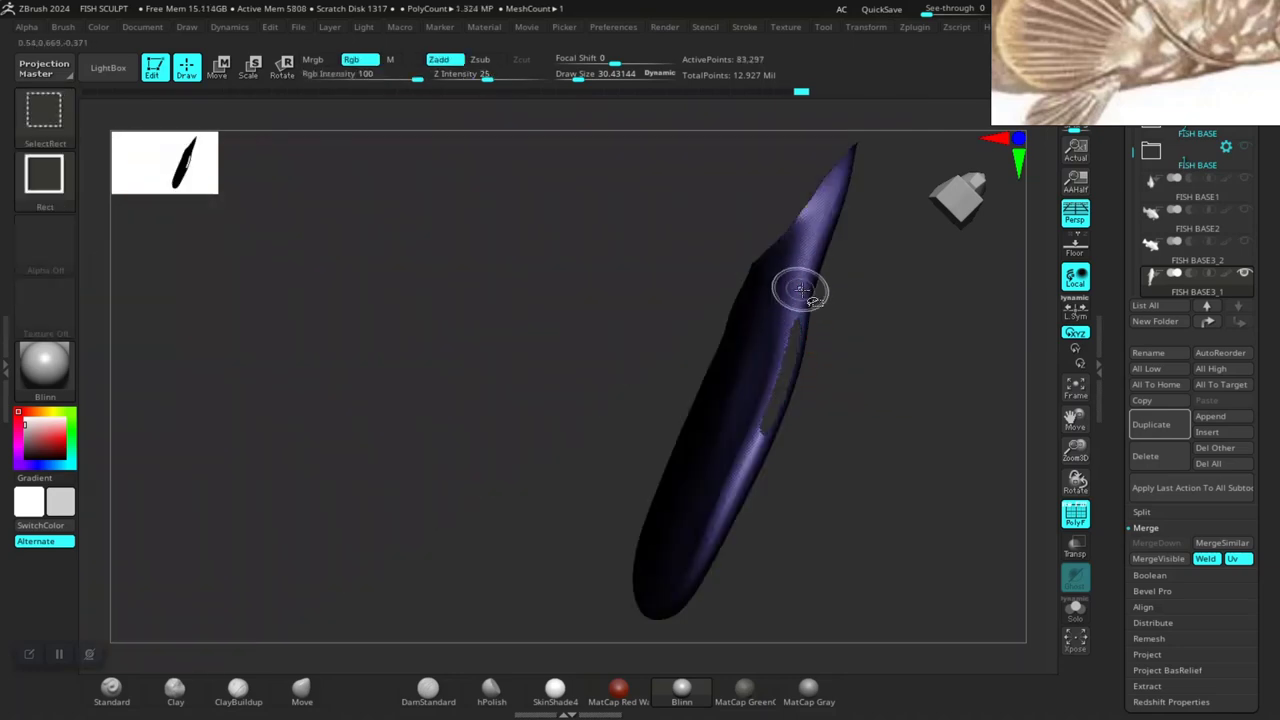
{"action": "left_click", "coordinate": [805, 300], "text": "ctrl+shift"}
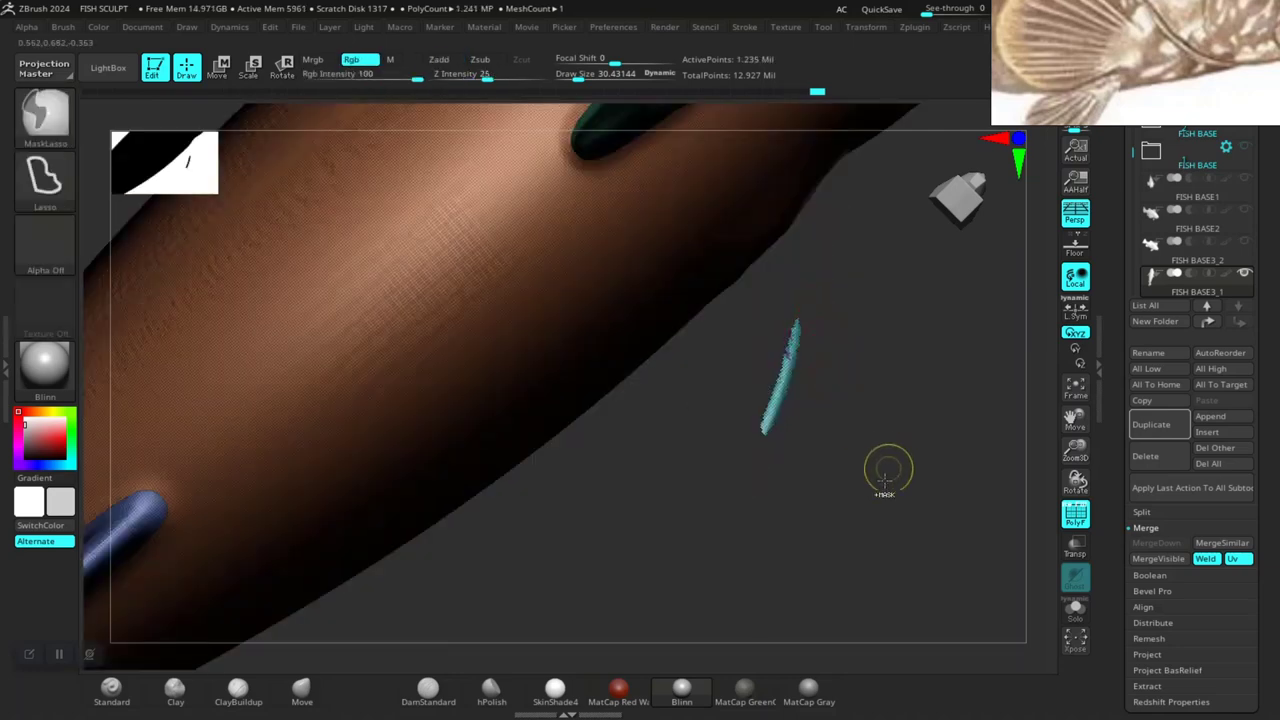
{"action": "mouse_move", "coordinate": [885, 470]}
{"action": "left_mouse_down", "text": "ctrl"}
{"action": "mouse_move", "coordinate": [790, 278]}
{"action": "mouse_move", "coordinate": [885, 400]}
{"action": "left_mouse_up", "text": "ctrl"}
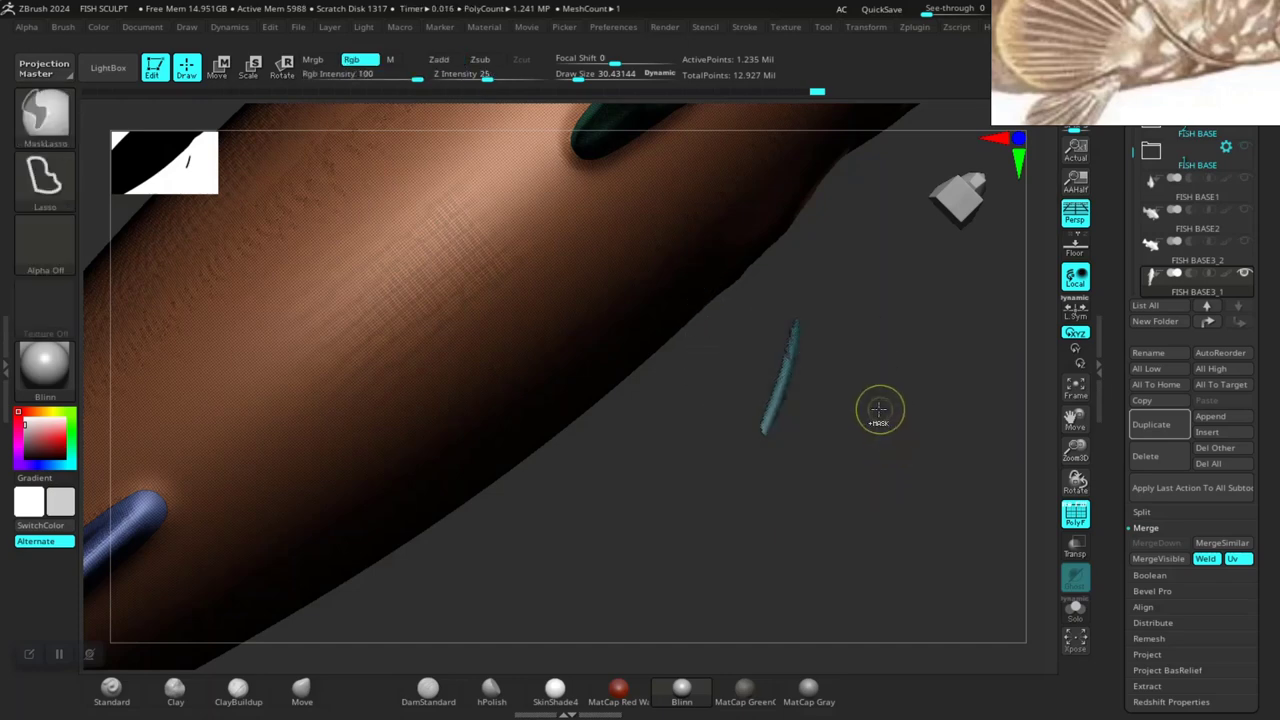
{"action": "left_click", "coordinate": [888, 390], "text": "ctrl+shift"}
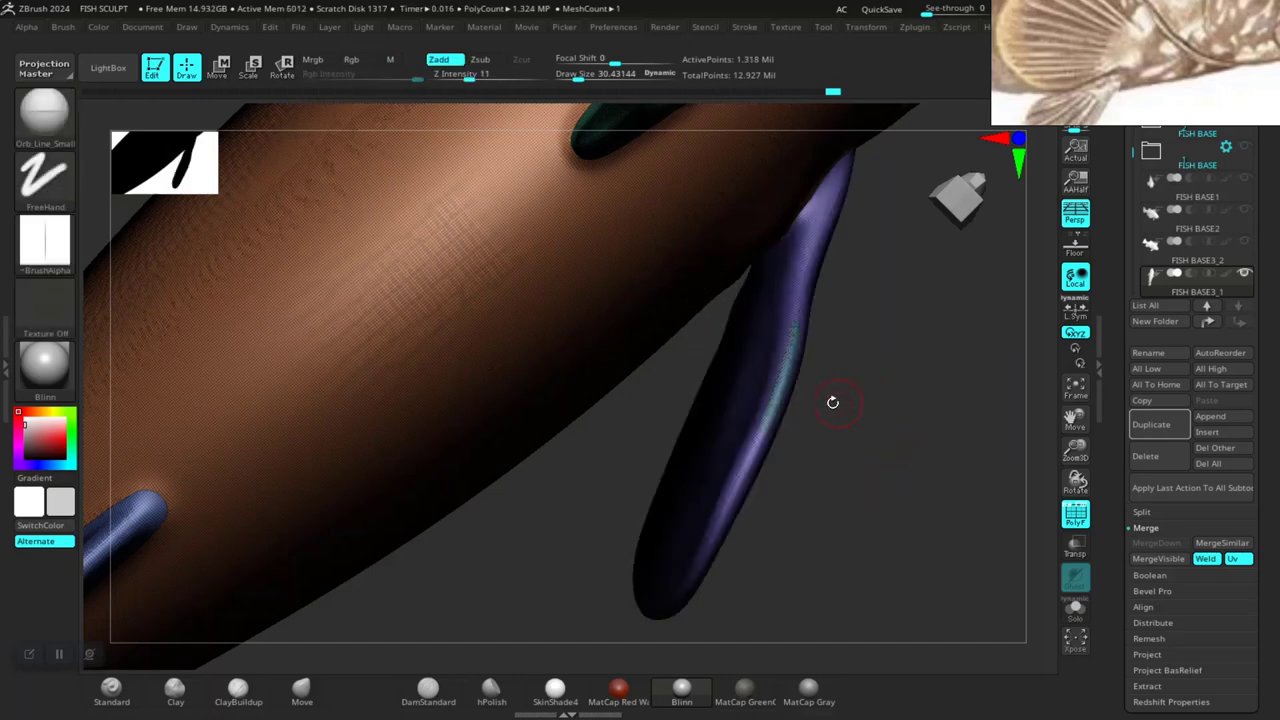
{"action": "left_click", "coordinate": [765, 363], "text": "ctrl+shift"}
{"action": "left_click", "coordinate": [780, 365], "text": "ctrl+shift"}
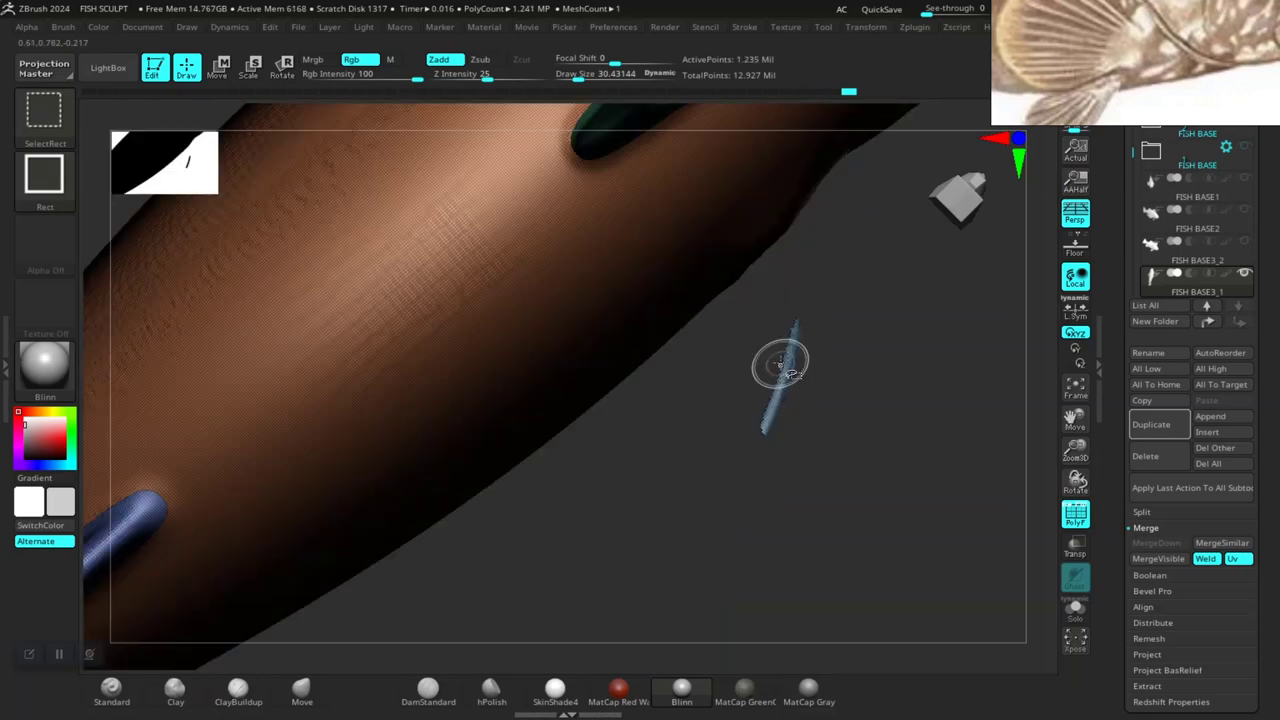
{"action": "left_click", "coordinate": [892, 405], "text": "ctrl+shift"}
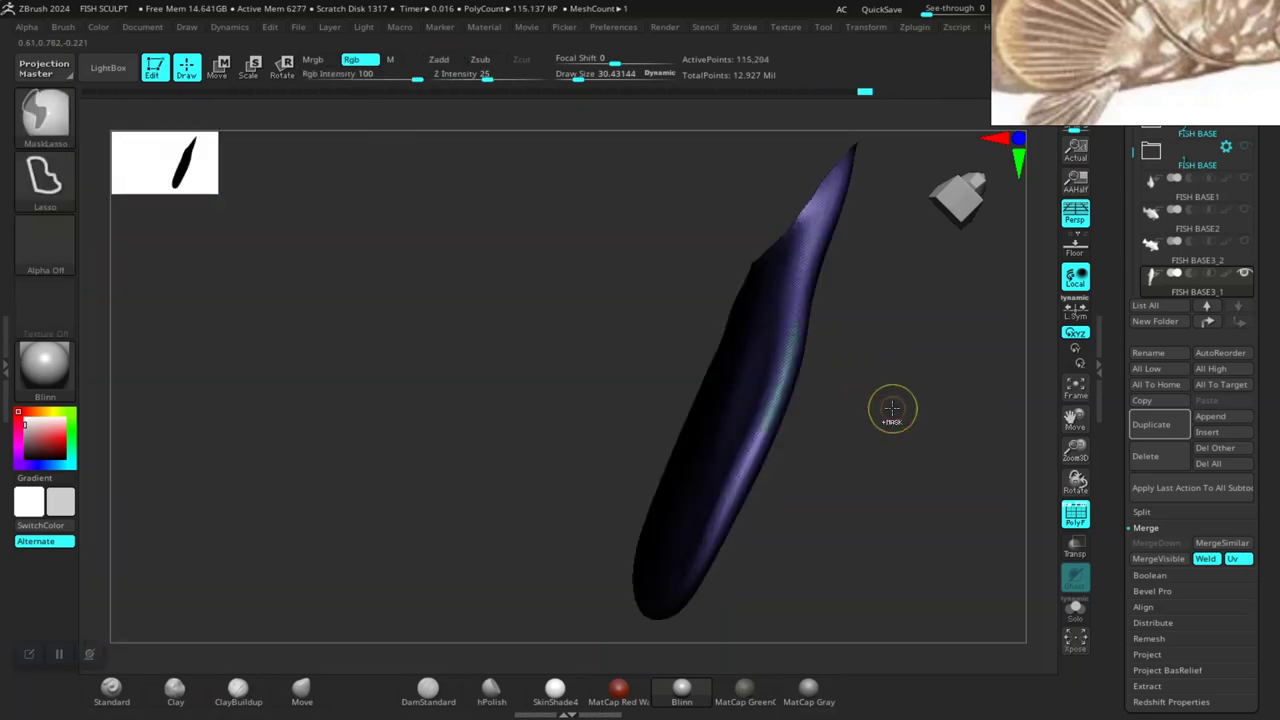
{"action": "left_click", "coordinate": [887, 409], "text": "ctrl"}
{"action": "left_click", "coordinate": [890, 408], "text": "ctrl+shift"}
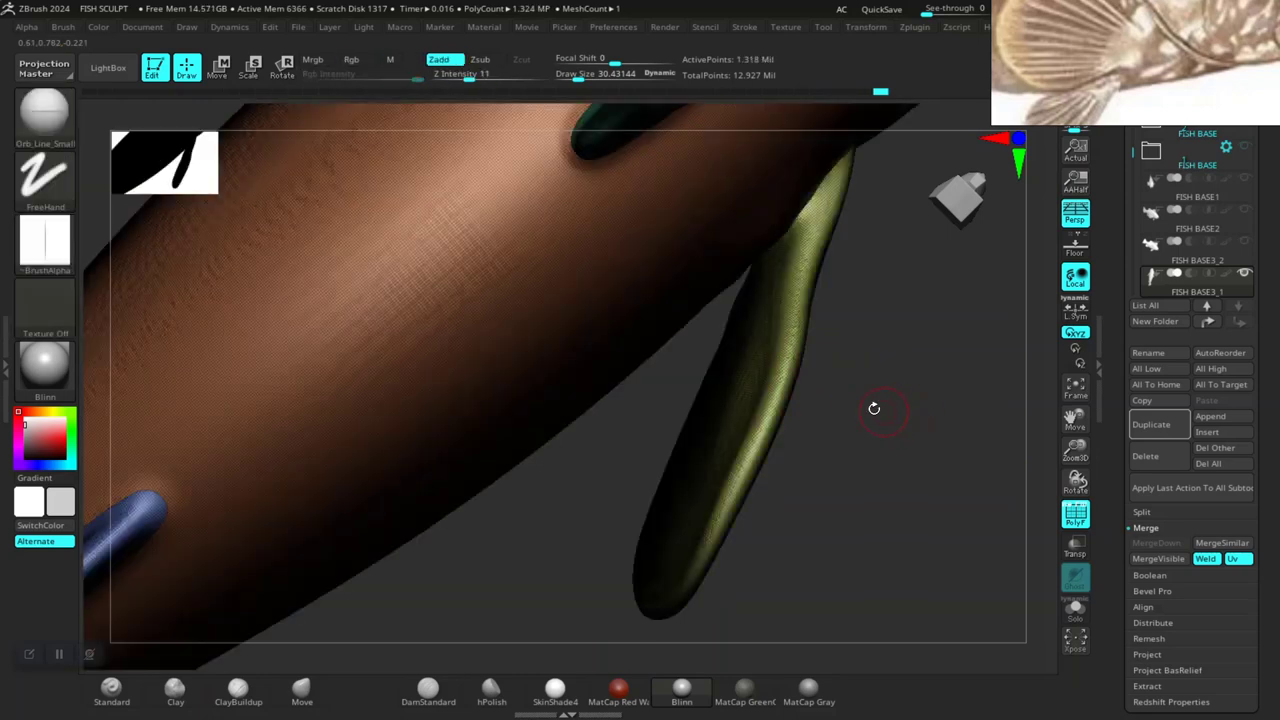
{"action": "mouse_move", "coordinate": [916, 458]}
{"action": "left_mouse_down"}
{"action": "mouse_move", "coordinate": [934, 391]}
{"action": "mouse_move", "coordinate": [934, 411]}
{"action": "left_mouse_up"}
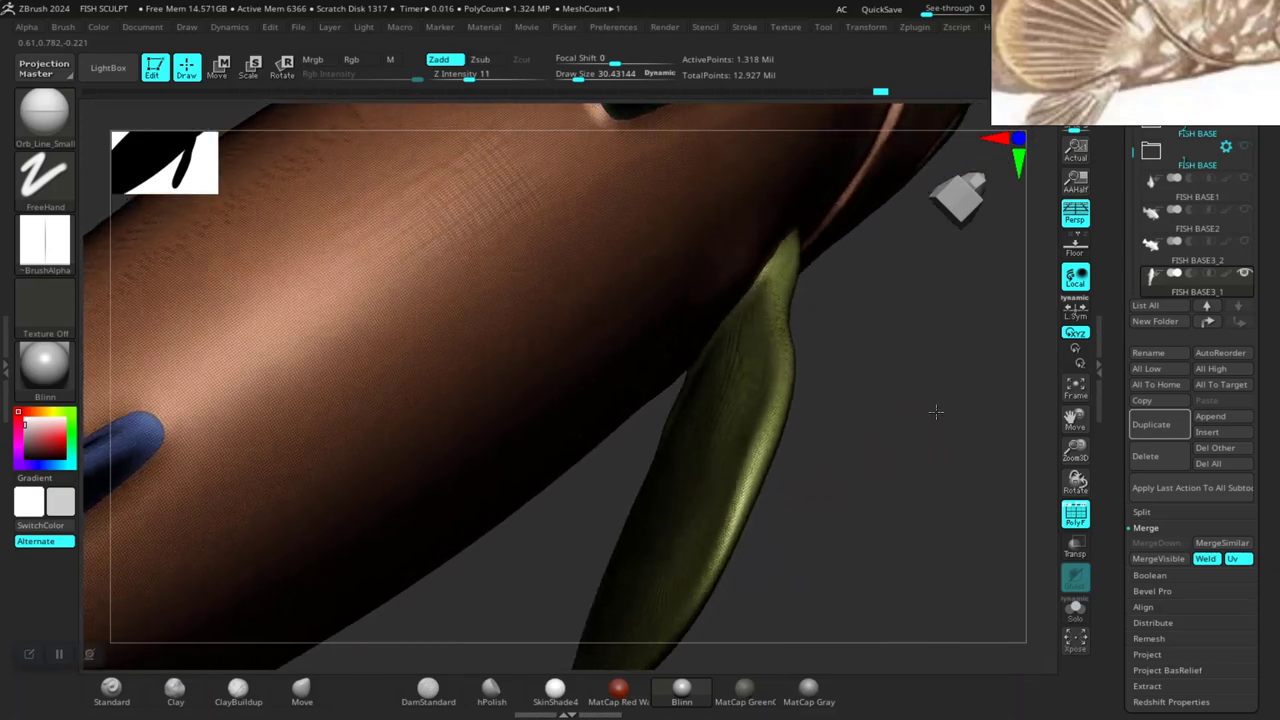
Turn on PolyF and isolate the purple polygroup containing the side fin.
{"action": "key", "text": "f"}
{"action": "mouse_move", "coordinate": [791, 341]}
{"action": "left_mouse_down"}
{"action": "mouse_move", "coordinate": [870, 547]}
{"action": "mouse_move", "coordinate": [909, 506]}
{"action": "mouse_move", "coordinate": [926, 538]}
{"action": "mouse_move", "coordinate": [915, 528]}
{"action": "mouse_move", "coordinate": [903, 543]}
{"action": "mouse_move", "coordinate": [871, 386]}
{"action": "mouse_move", "coordinate": [857, 414]}
{"action": "mouse_move", "coordinate": [877, 563]}
{"action": "mouse_move", "coordinate": [771, 329]}
{"action": "mouse_move", "coordinate": [829, 357]}
{"action": "mouse_move", "coordinate": [820, 535]}
{"action": "mouse_move", "coordinate": [800, 537]}
{"action": "mouse_move", "coordinate": [800, 486]}
{"action": "mouse_move", "coordinate": [768, 453]}
{"action": "mouse_move", "coordinate": [734, 460]}
{"action": "mouse_move", "coordinate": [777, 474]}
{"action": "mouse_move", "coordinate": [848, 443]}
{"action": "mouse_move", "coordinate": [600, 405]}
{"action": "left_mouse_up"}
{"action": "key", "text": "shift+f"}
{"action": "key", "text": "ctrl"}
{"action": "left_click", "coordinate": [573, 400], "text": "ctrl+shift"}
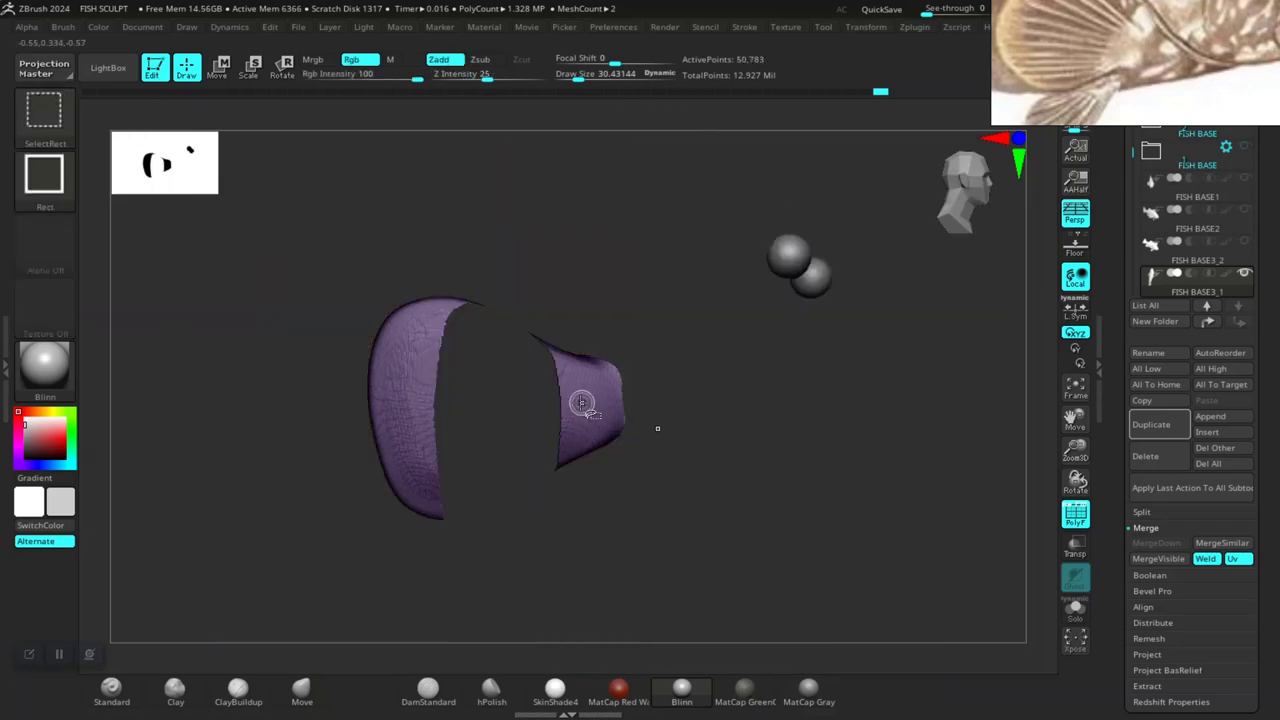
{"action": "left_click", "coordinate": [580, 404], "text": "ctrl+shift"}
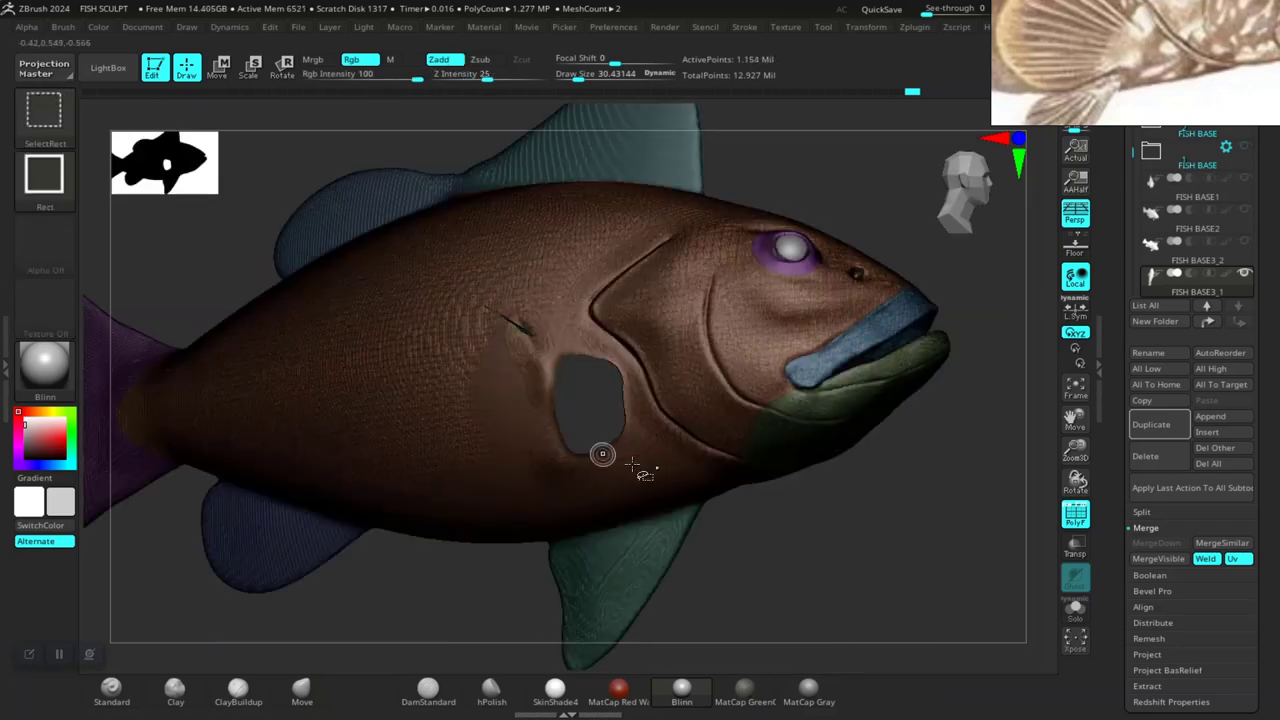
Reveal all fish parts and zoom in to check the side fin's green polygroup.
{"action": "left_click", "coordinate": [866, 555], "text": "ctrl+shift"}
{"action": "left_click_drag", "start_coordinate": [869, 557], "coordinate": [800, 432]}
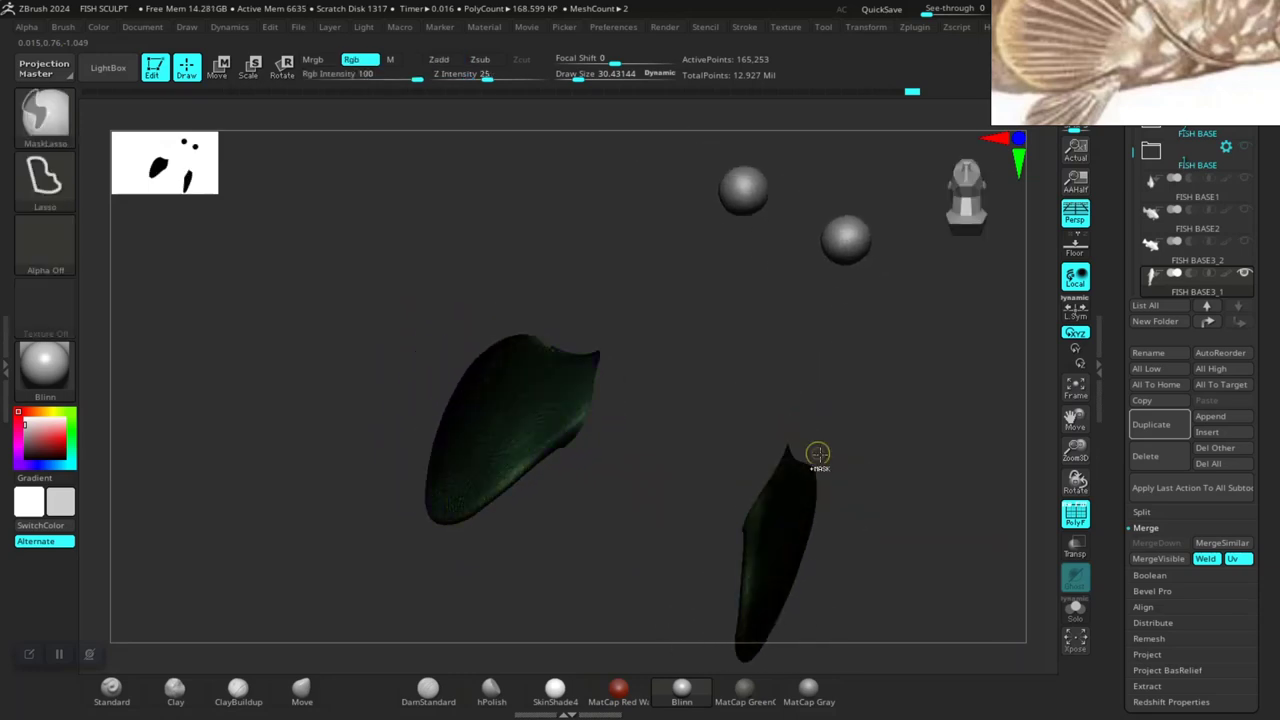
{"action": "left_click", "coordinate": [914, 471], "text": "ctrl+shift"}
{"action": "mouse_move", "coordinate": [928, 437]}
{"action": "left_mouse_down"}
{"action": "mouse_move", "coordinate": [842, 560]}
{"action": "mouse_move", "coordinate": [746, 430]}
{"action": "left_mouse_up"}
{"action": "left_click_drag", "start_coordinate": [805, 521], "coordinate": [901, 531], "text": "alt"}
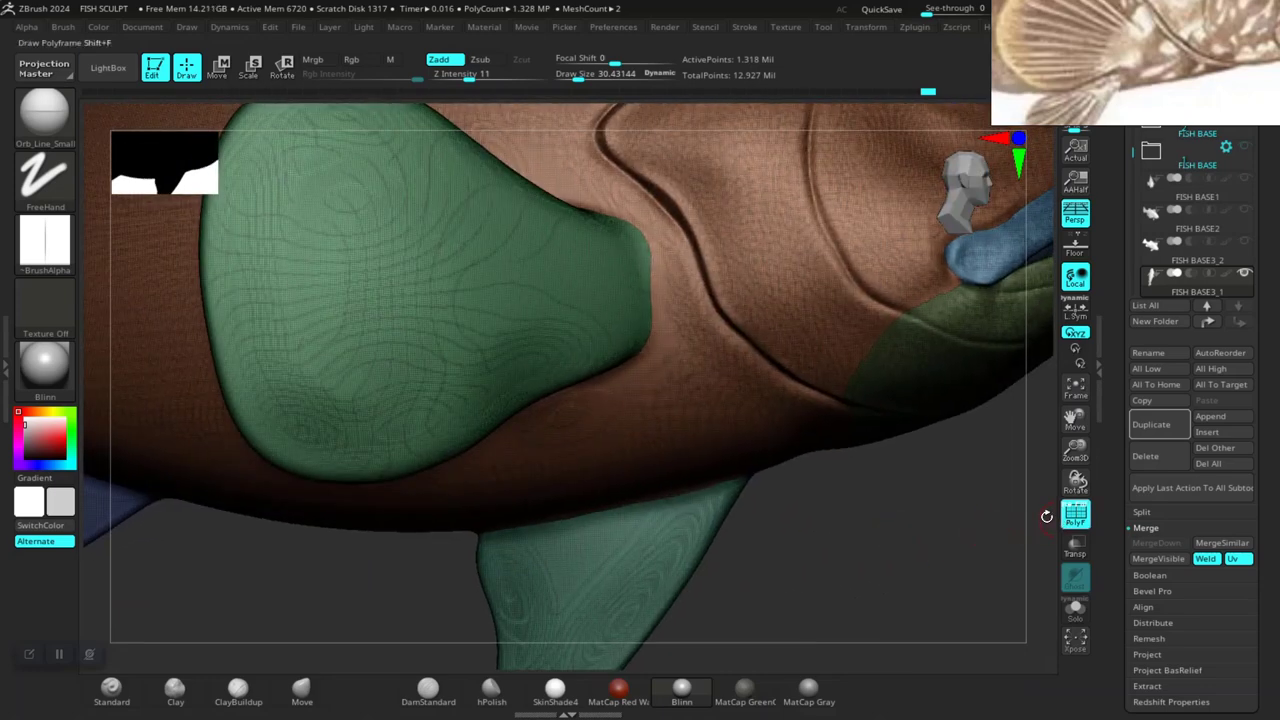
{"action": "mouse_move", "coordinate": [873, 536]}
{"action": "left_mouse_down", "text": "alt"}
{"action": "mouse_move", "coordinate": [917, 597]}
{"action": "mouse_move", "coordinate": [877, 531]}
{"action": "mouse_move", "coordinate": [878, 489]}
{"action": "mouse_move", "coordinate": [846, 523]}
{"action": "mouse_move", "coordinate": [889, 514]}
{"action": "mouse_move", "coordinate": [905, 440]}
{"action": "mouse_move", "coordinate": [903, 277]}
{"action": "mouse_move", "coordinate": [914, 280]}
{"action": "mouse_move", "coordinate": [903, 500]}
{"action": "mouse_move", "coordinate": [914, 454]}
{"action": "mouse_move", "coordinate": [462, 250]}
{"action": "left_mouse_up", "text": "alt"}
{"action": "key", "text": "shift+f"}
{"action": "key", "text": "shift+f"}
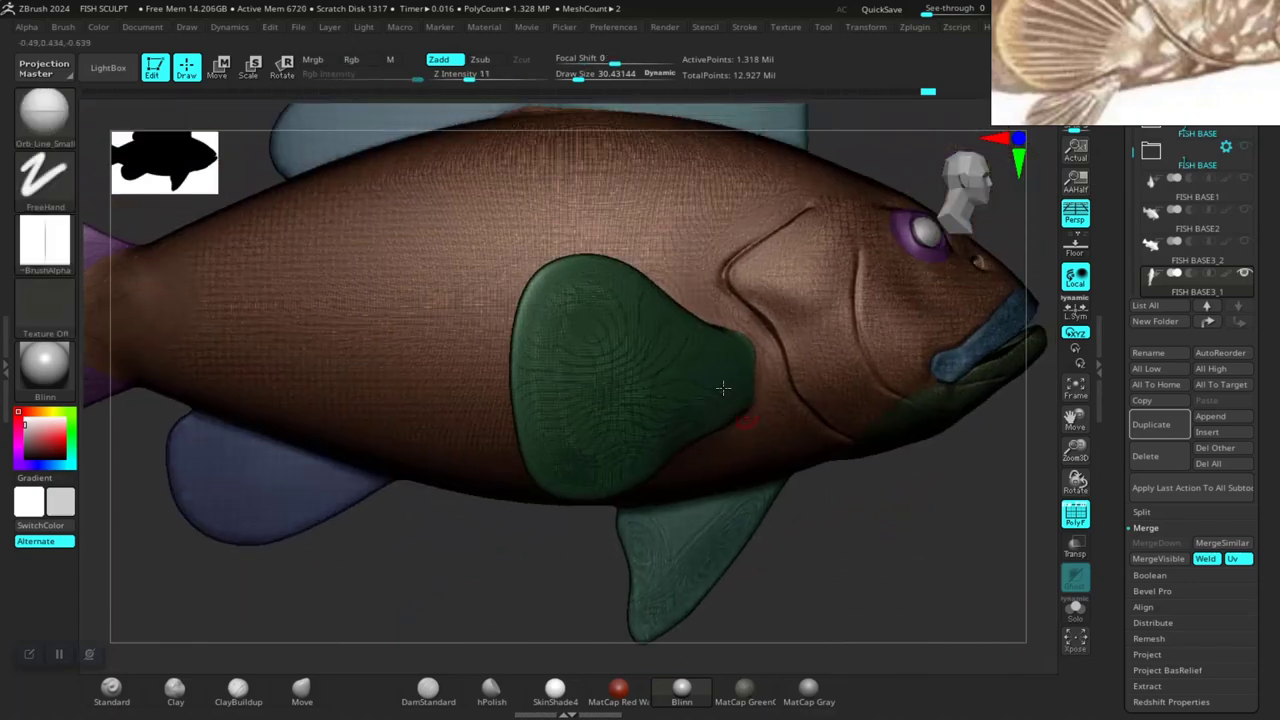
Isolate the fish body and slice it vertically behind the head with SliceCurve.
{"action": "left_click", "coordinate": [474, 246], "text": "ctrl+shift"}
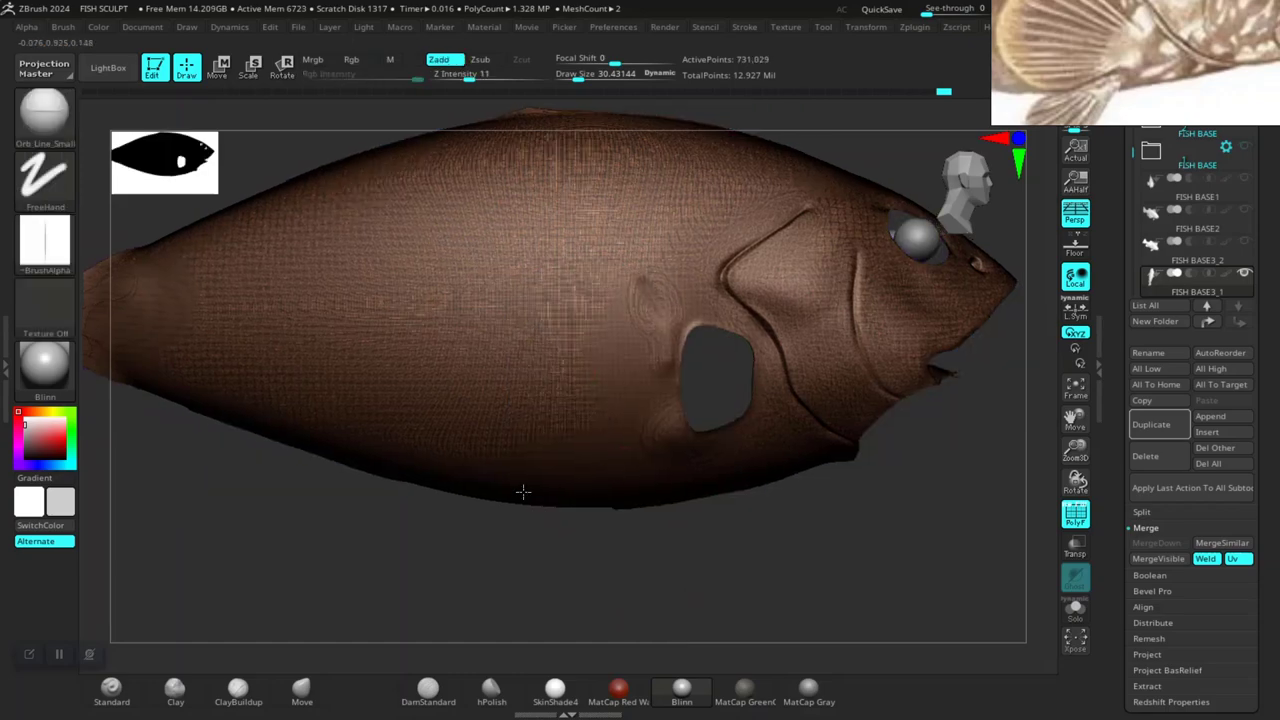
{"action": "mouse_move", "coordinate": [523, 491]}
{"action": "left_mouse_down", "text": "alt"}
{"action": "mouse_move", "coordinate": [449, 491]}
{"action": "mouse_move", "coordinate": [537, 518]}
{"action": "mouse_move", "coordinate": [337, 367]}
{"action": "left_mouse_up", "text": "alt"}
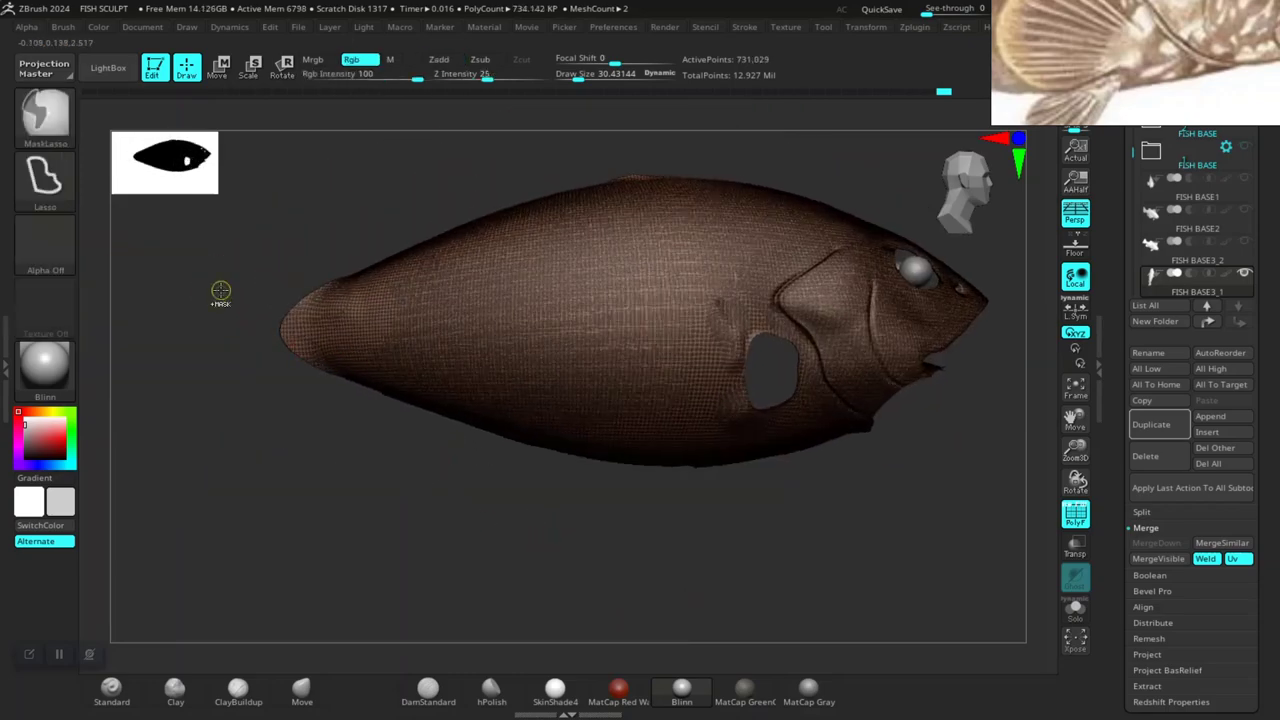
{"action": "left_click", "coordinate": [44, 110]}
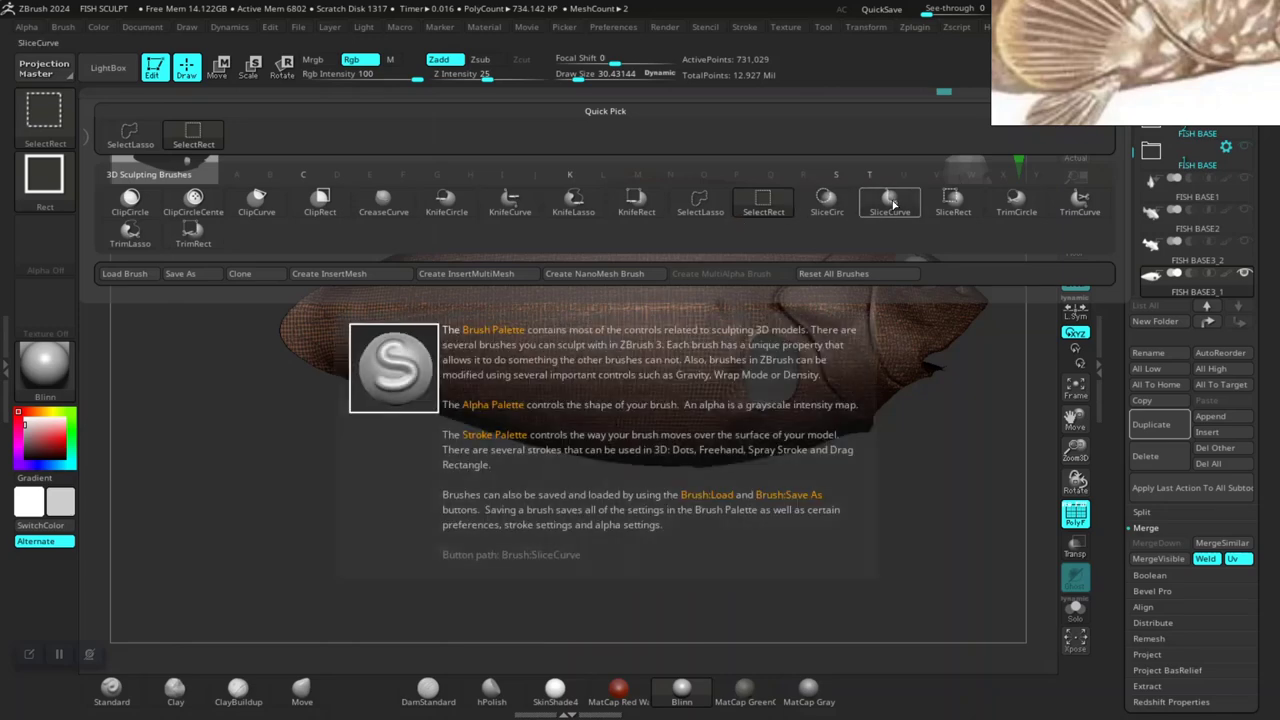
{"action": "left_click", "coordinate": [890, 205]}
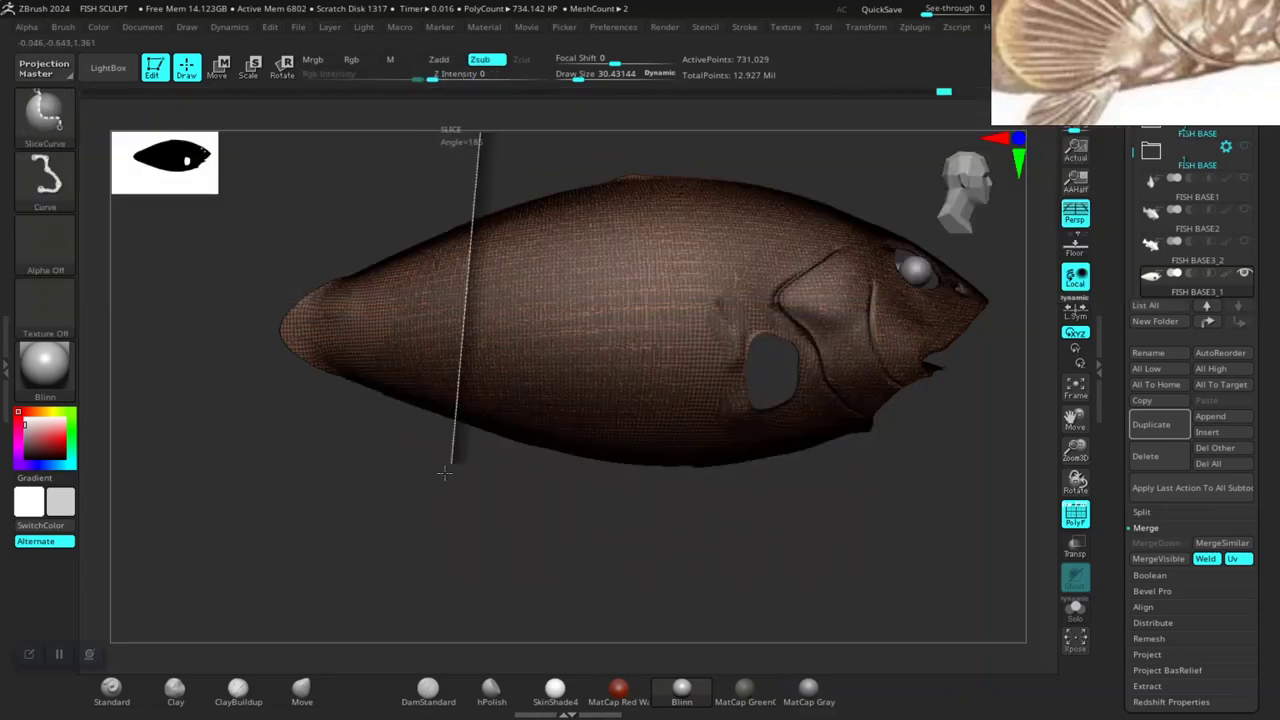
{"action": "left_click_drag", "start_coordinate": [469, 521], "coordinate": [473, 527], "text": "shift"}
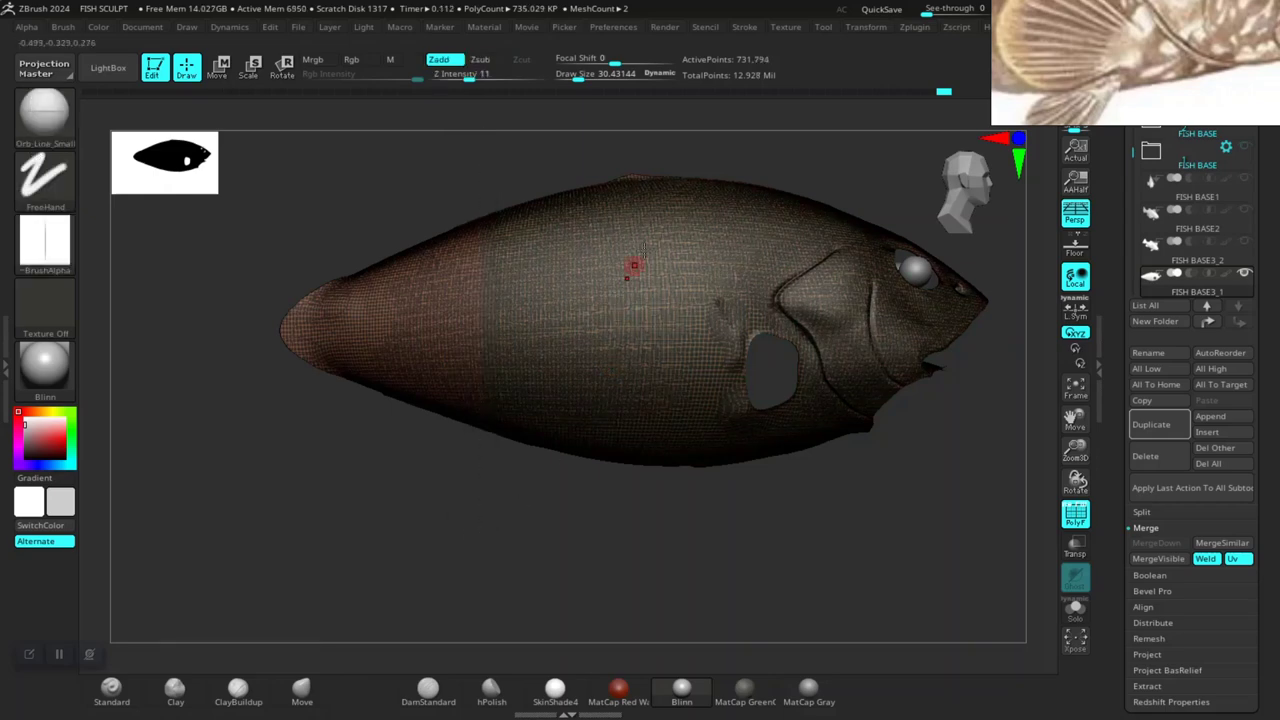
{"action": "key", "text": "ctrl"}
{"action": "mouse_move", "coordinate": [664, 492]}
{"action": "left_mouse_down", "text": "shift"}
{"action": "mouse_move", "coordinate": [691, 519]}
{"action": "mouse_move", "coordinate": [643, 517]}
{"action": "left_mouse_up", "text": "shift"}
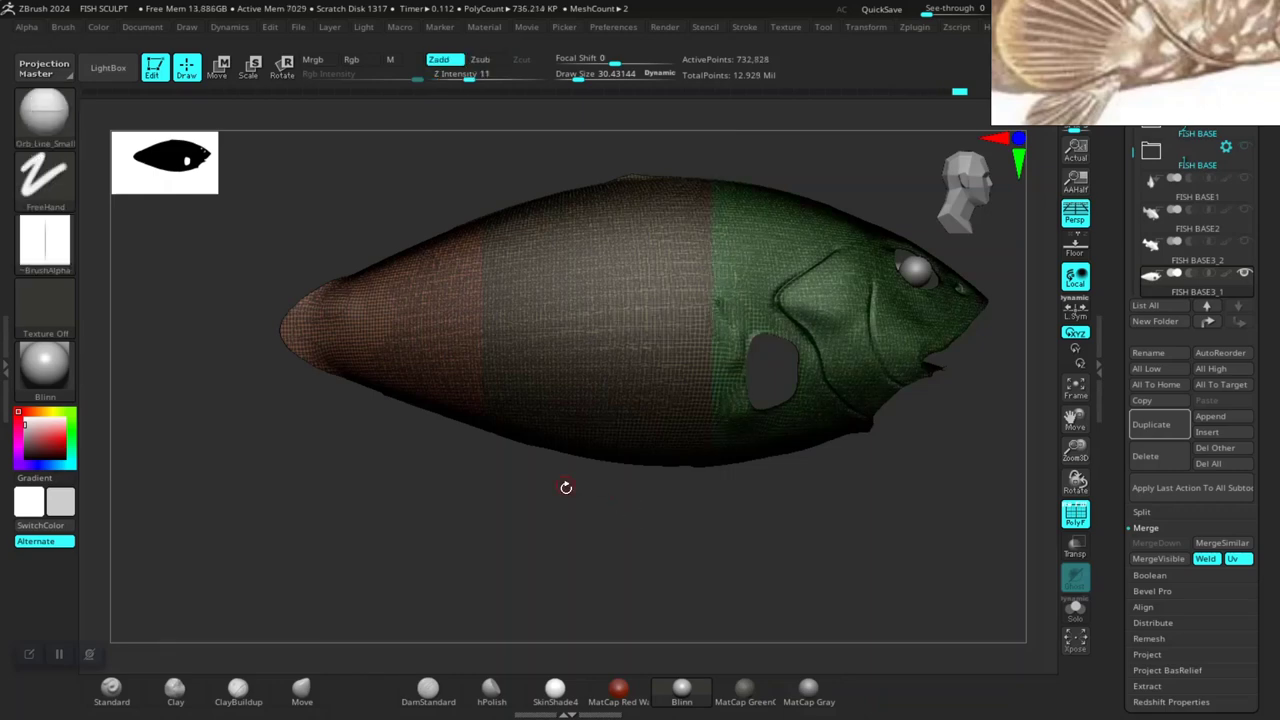
Finish the head slice and smooth the band borders along the mid-body and underside.
{"action": "mouse_move", "coordinate": [554, 551]}
{"action": "left_mouse_down", "text": "alt"}
{"action": "mouse_move", "coordinate": [568, 582]}
{"action": "mouse_move", "coordinate": [549, 563]}
{"action": "left_mouse_up", "text": "alt"}
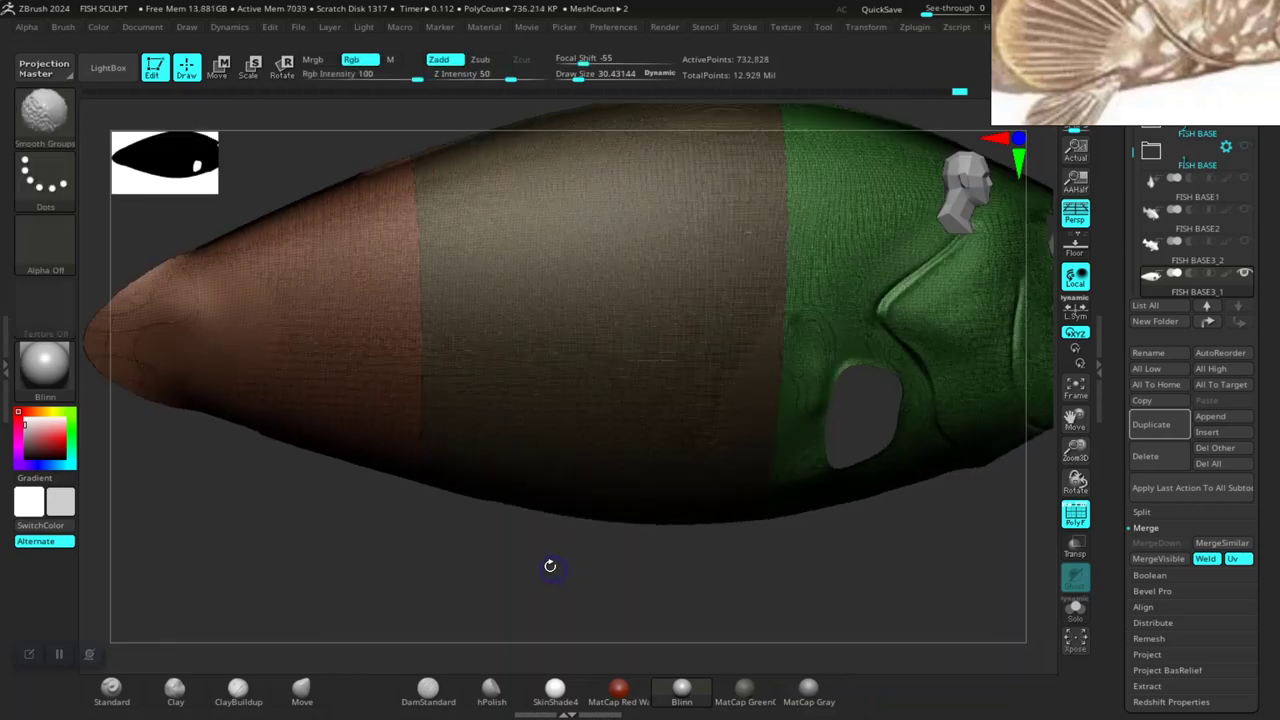
{"action": "left_click_drag", "start_coordinate": [361, 525], "coordinate": [400, 634], "text": "alt"}
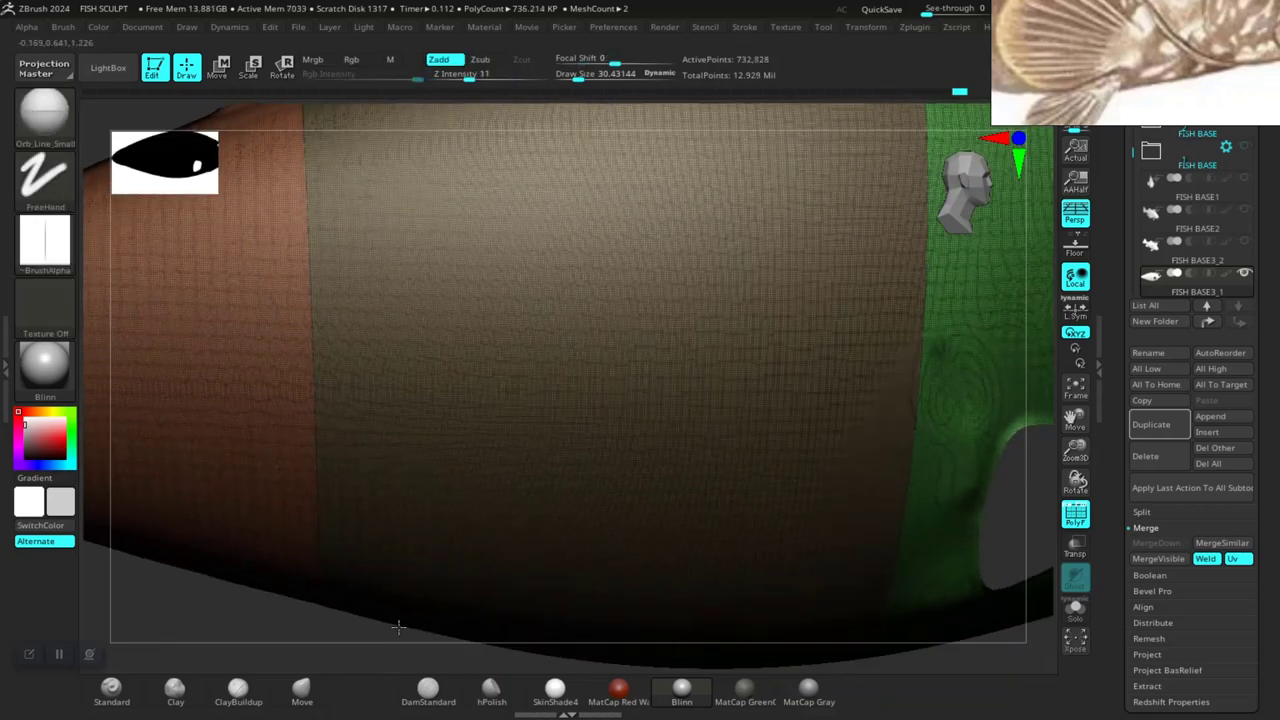
{"action": "mouse_move", "coordinate": [333, 580]}
{"action": "left_mouse_down"}
{"action": "mouse_move", "coordinate": [266, 608]}
{"action": "mouse_move", "coordinate": [443, 557]}
{"action": "mouse_move", "coordinate": [371, 606]}
{"action": "mouse_move", "coordinate": [427, 662]}
{"action": "mouse_move", "coordinate": [389, 635]}
{"action": "left_mouse_up"}
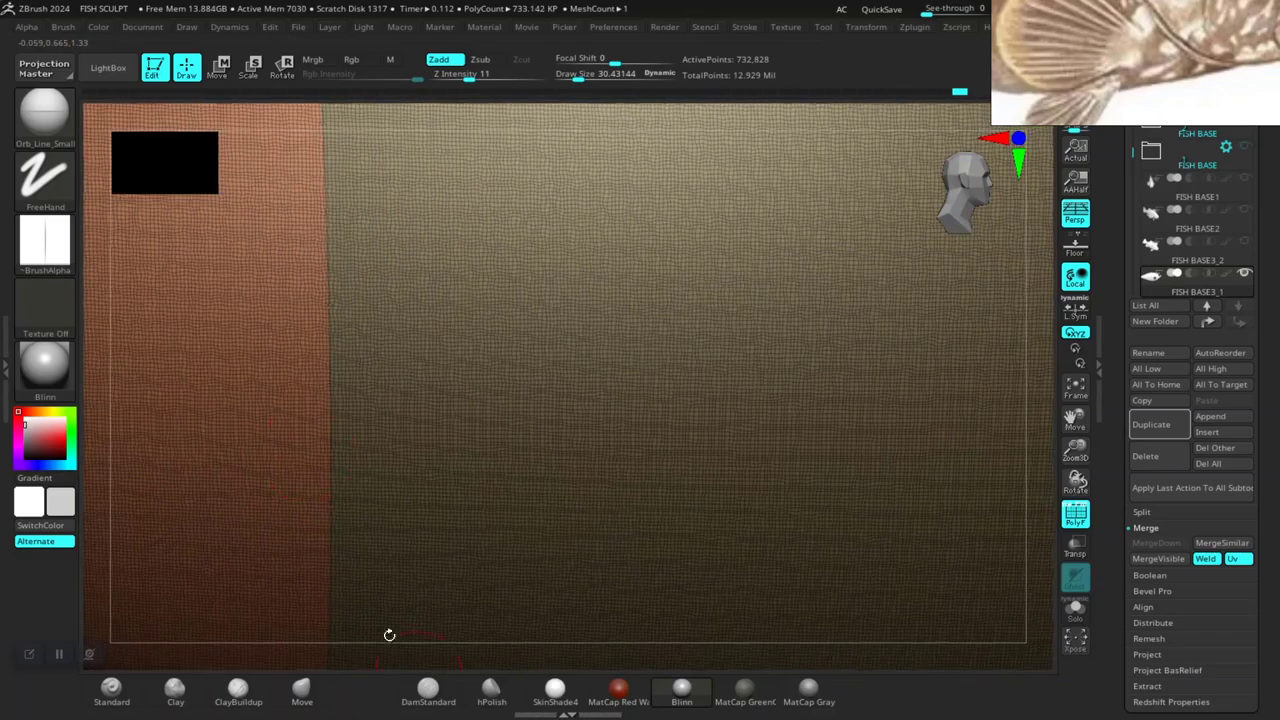
{"action": "key", "text": "shift"}
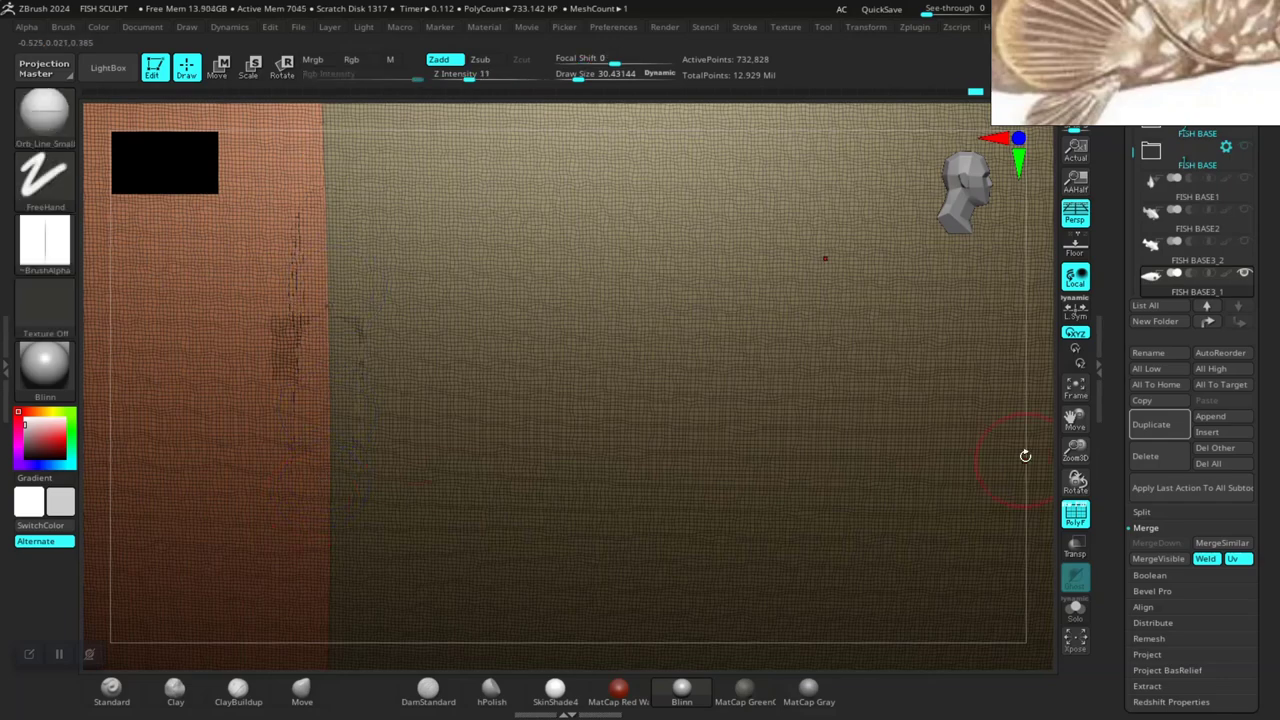
{"action": "left_click_drag", "start_coordinate": [1068, 452], "coordinate": [660, 305]}
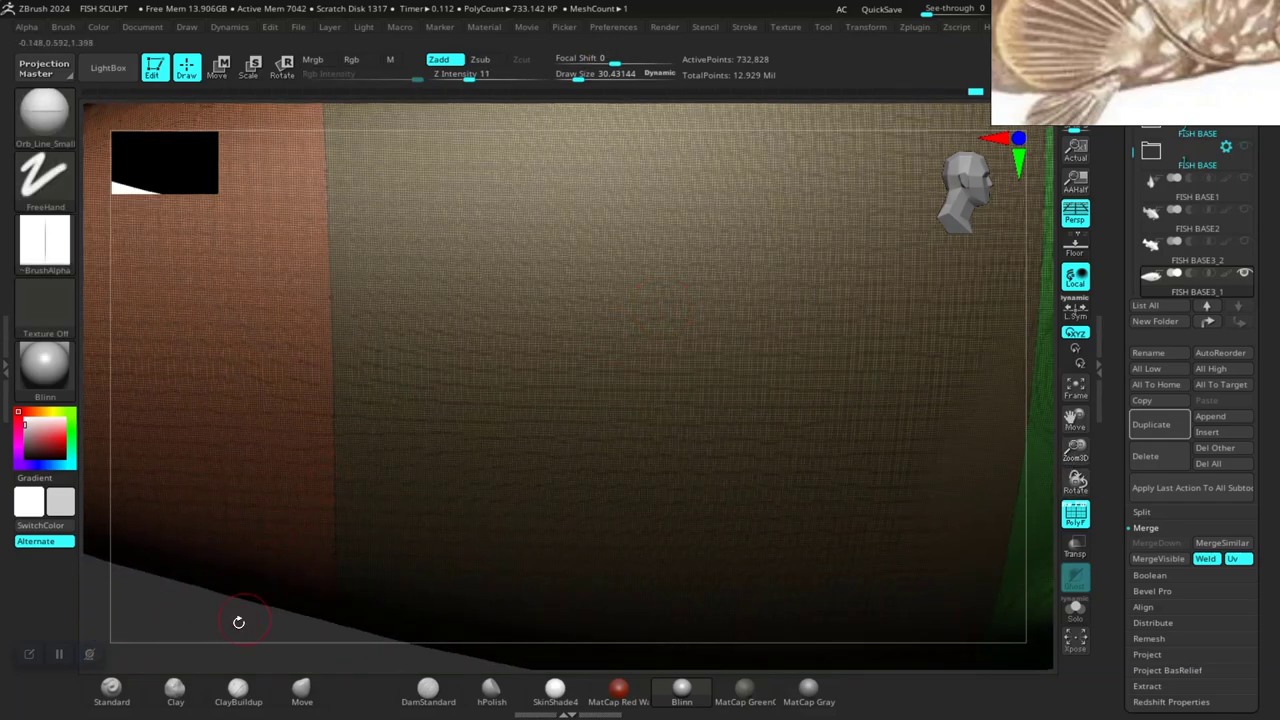
{"action": "left_click_drag", "start_coordinate": [238, 622], "coordinate": [300, 236]}
{"action": "left_click_drag", "start_coordinate": [283, 127], "coordinate": [366, 233]}
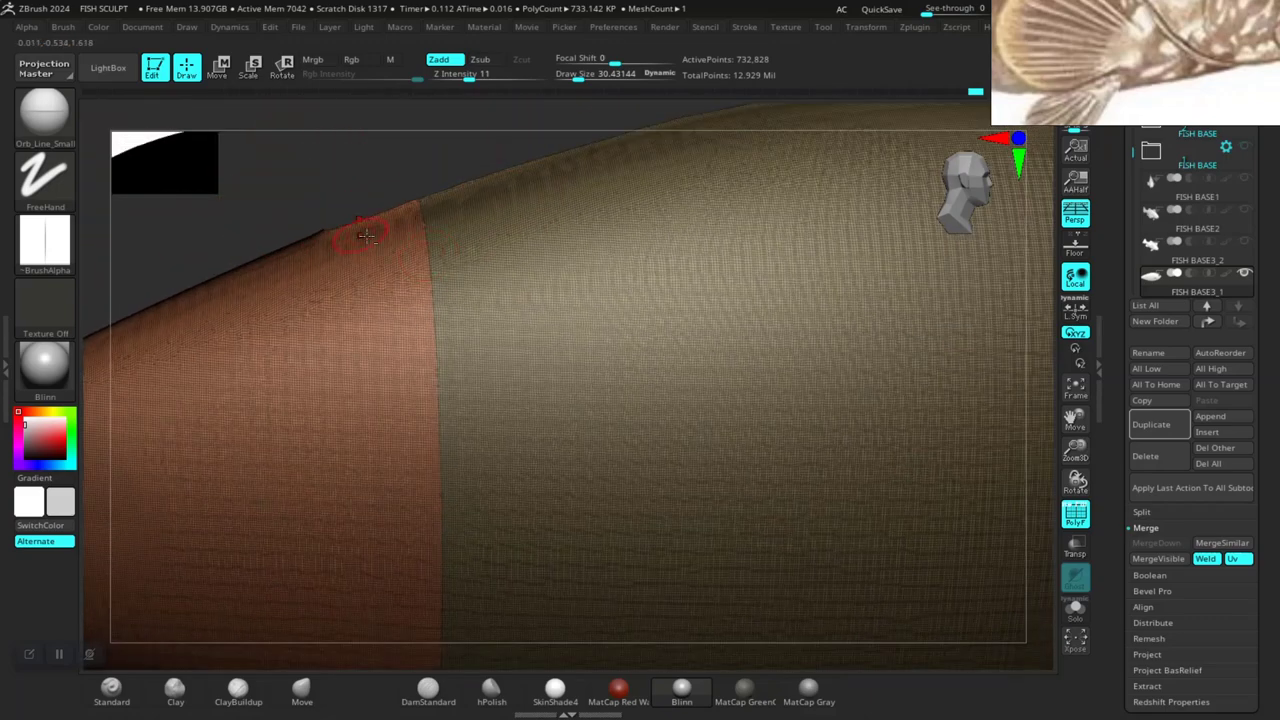
{"action": "key", "text": "space"}
{"action": "key", "text": "shift"}
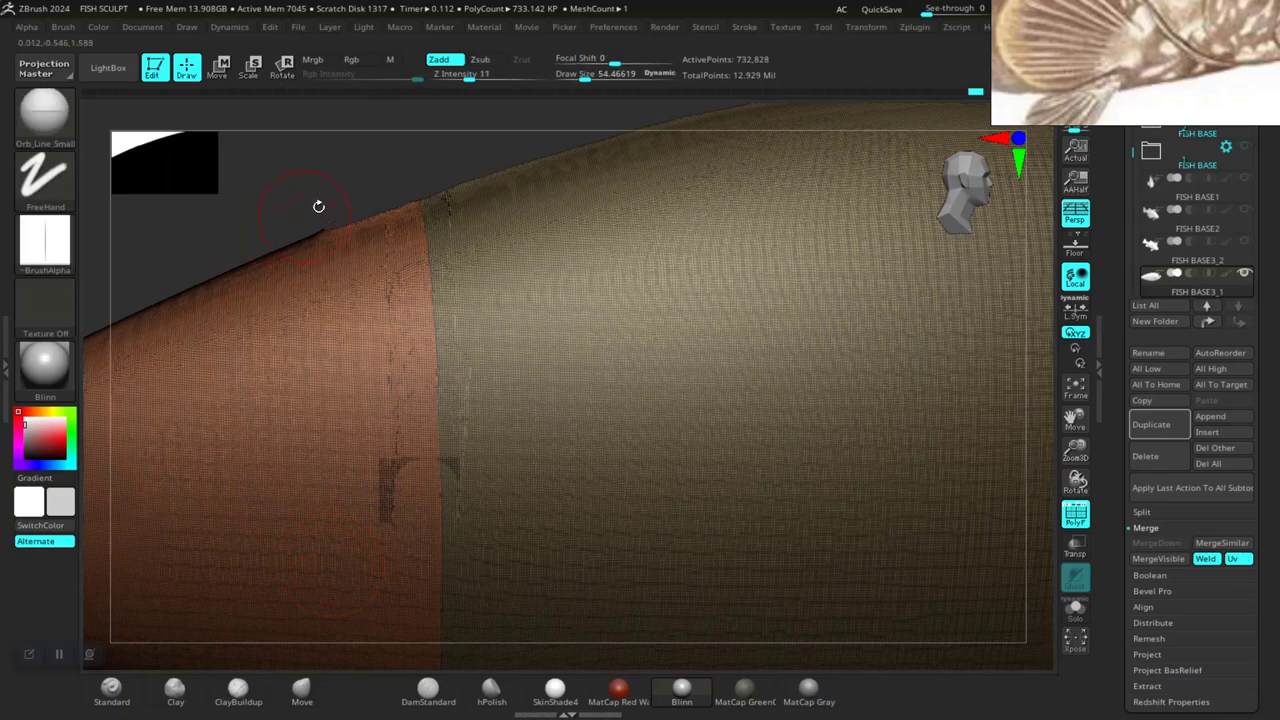
{"action": "left_click_drag", "start_coordinate": [320, 206], "coordinate": [469, 206]}
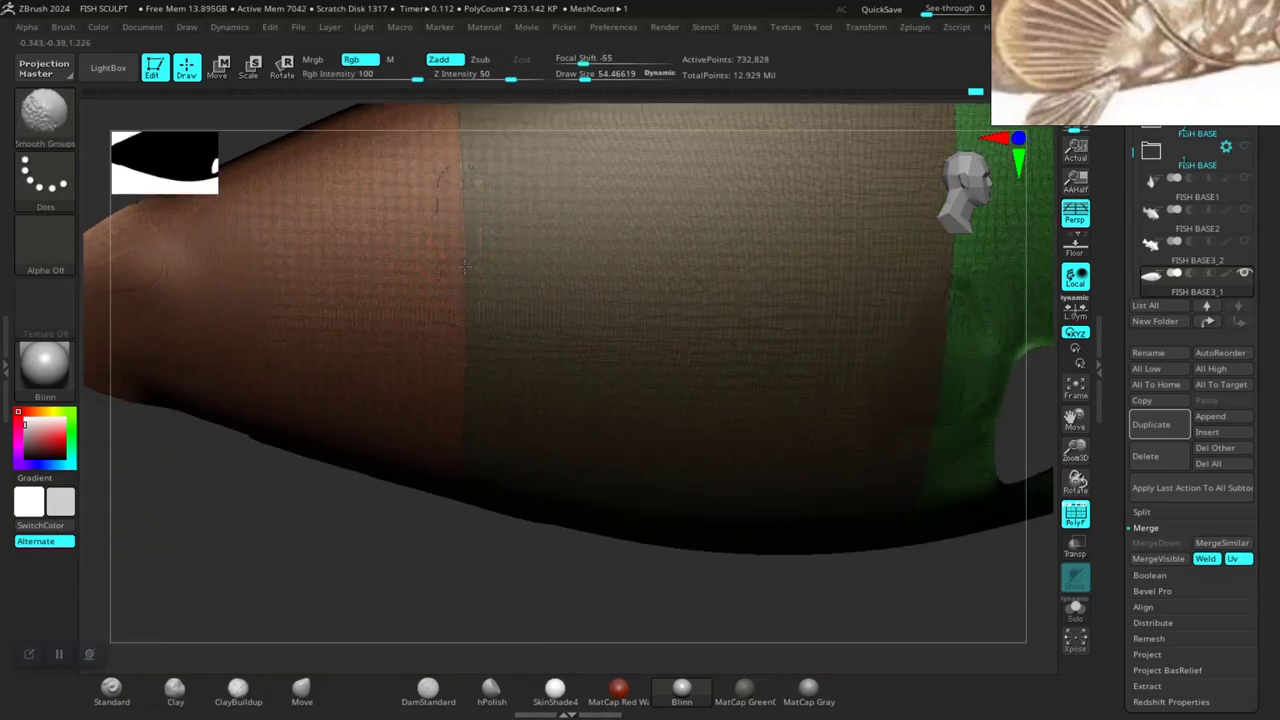
{"action": "left_click_drag", "start_coordinate": [379, 560], "coordinate": [460, 323]}
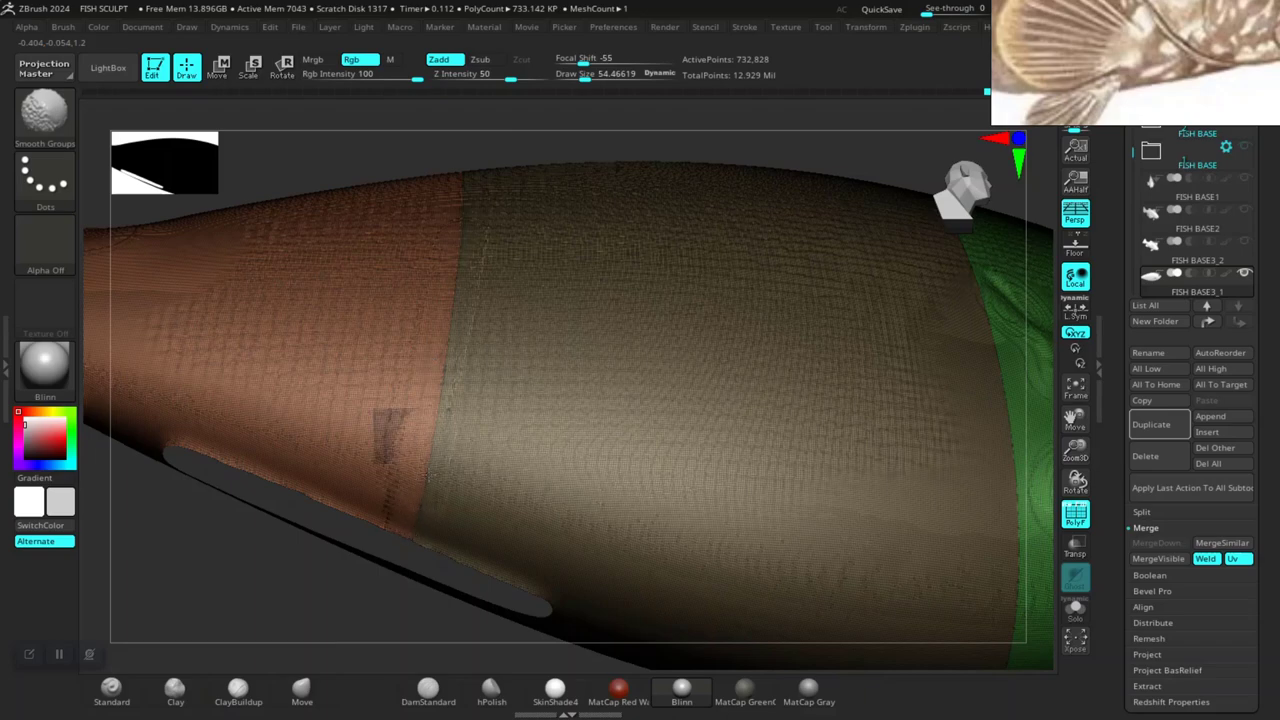
Smooth the remaining band borders toward the head and upper body.
{"action": "key", "text": "f"}
{"action": "mouse_move", "coordinate": [246, 526]}
{"action": "left_mouse_down"}
{"action": "mouse_move", "coordinate": [411, 594]}
{"action": "mouse_move", "coordinate": [357, 543]}
{"action": "mouse_move", "coordinate": [337, 583]}
{"action": "mouse_move", "coordinate": [457, 586]}
{"action": "mouse_move", "coordinate": [487, 446]}
{"action": "left_mouse_up"}
{"action": "key", "text": "shift"}
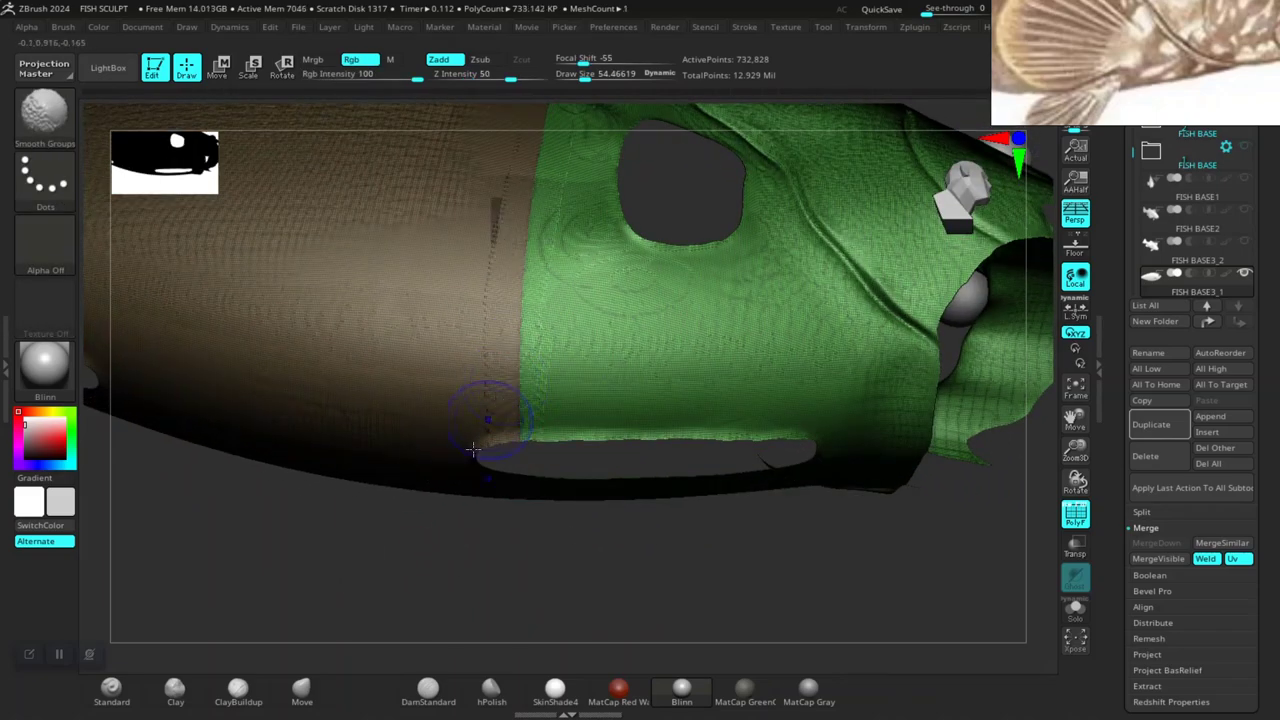
{"action": "mouse_move", "coordinate": [294, 520]}
{"action": "left_mouse_down"}
{"action": "mouse_move", "coordinate": [306, 614]}
{"action": "mouse_move", "coordinate": [385, 672]}
{"action": "mouse_move", "coordinate": [482, 417]}
{"action": "left_mouse_up"}
{"action": "key", "text": "shift"}
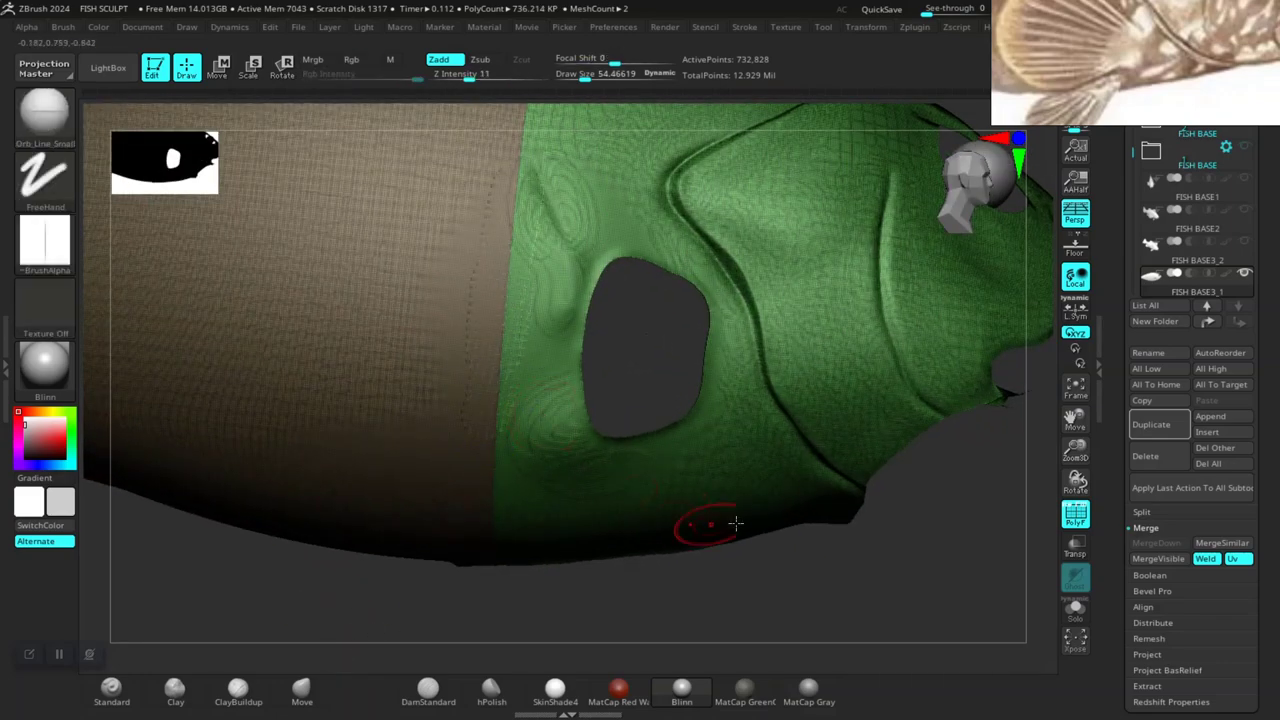
{"action": "mouse_move", "coordinate": [878, 575]}
{"action": "left_mouse_down"}
{"action": "mouse_move", "coordinate": [763, 580]}
{"action": "mouse_move", "coordinate": [471, 371]}
{"action": "left_mouse_up"}
{"action": "key", "text": "shift"}
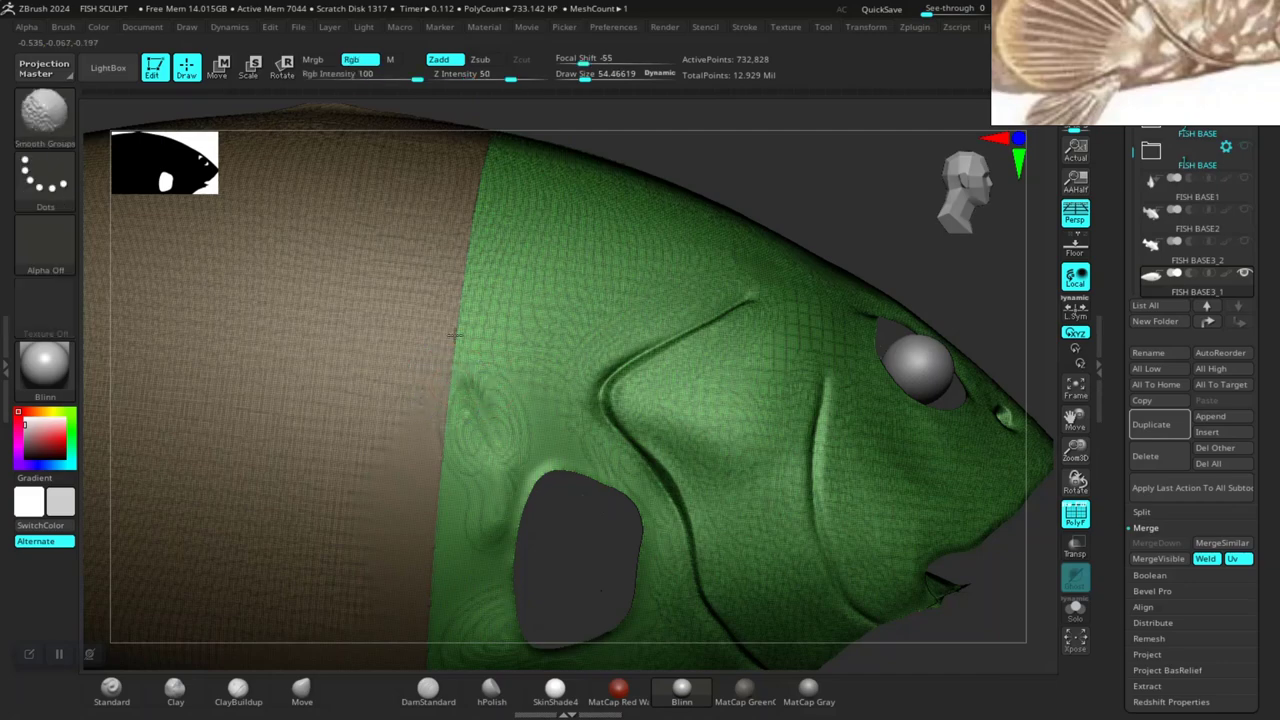
{"action": "mouse_move", "coordinate": [660, 185]}
{"action": "left_mouse_down"}
{"action": "mouse_move", "coordinate": [802, 177]}
{"action": "mouse_move", "coordinate": [656, 393]}
{"action": "left_mouse_up"}
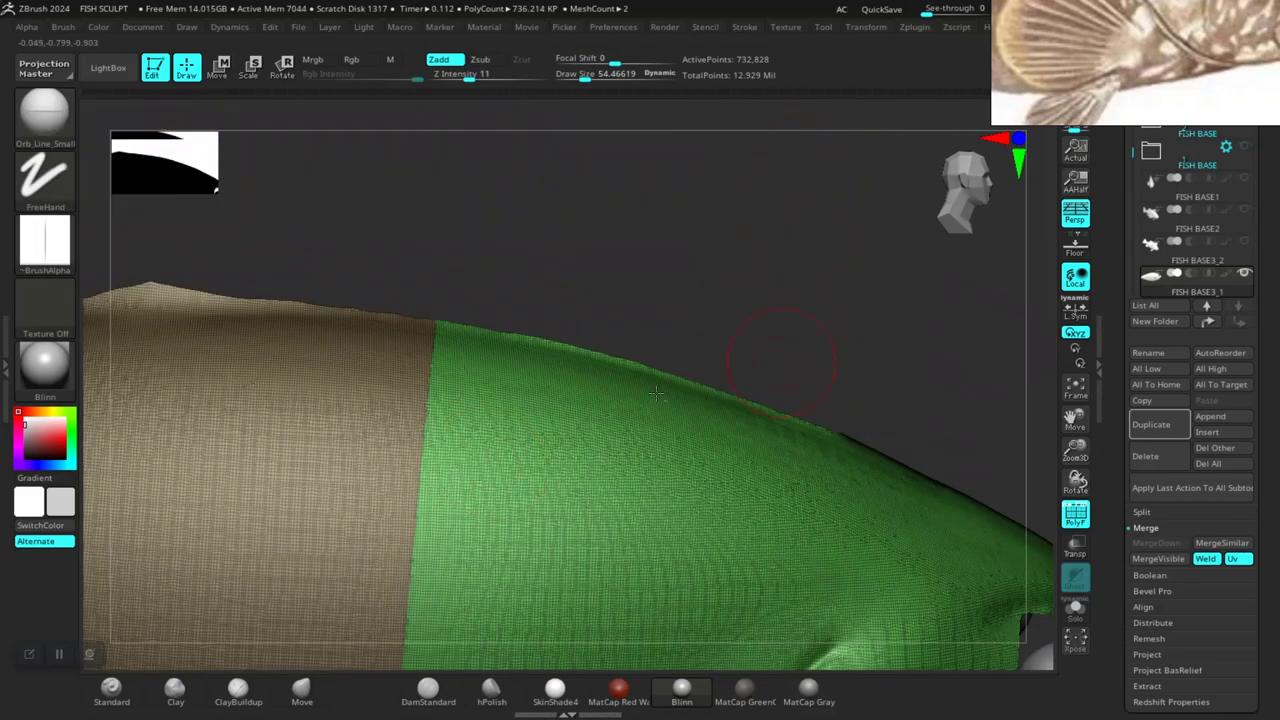
{"action": "key", "text": "shift"}
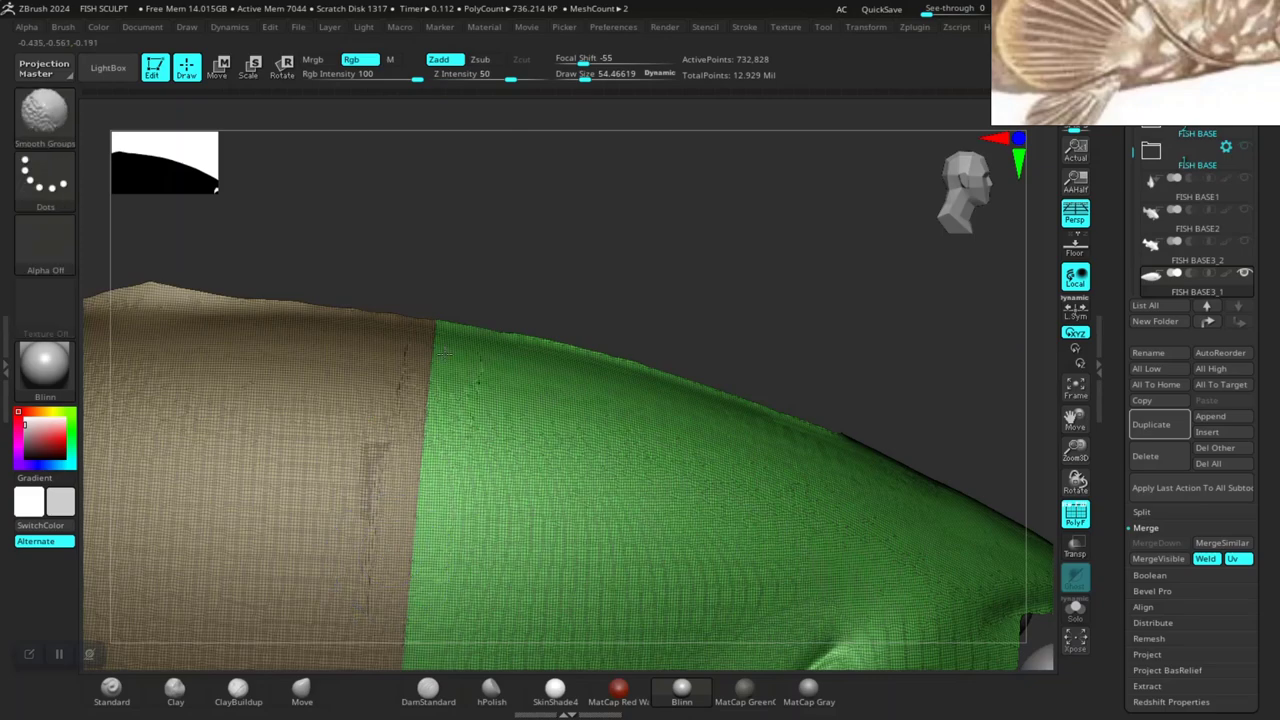
{"action": "mouse_move", "coordinate": [632, 317]}
{"action": "left_mouse_down"}
{"action": "mouse_move", "coordinate": [699, 403]}
{"action": "mouse_move", "coordinate": [751, 350]}
{"action": "mouse_move", "coordinate": [1016, 405]}
{"action": "left_mouse_up"}
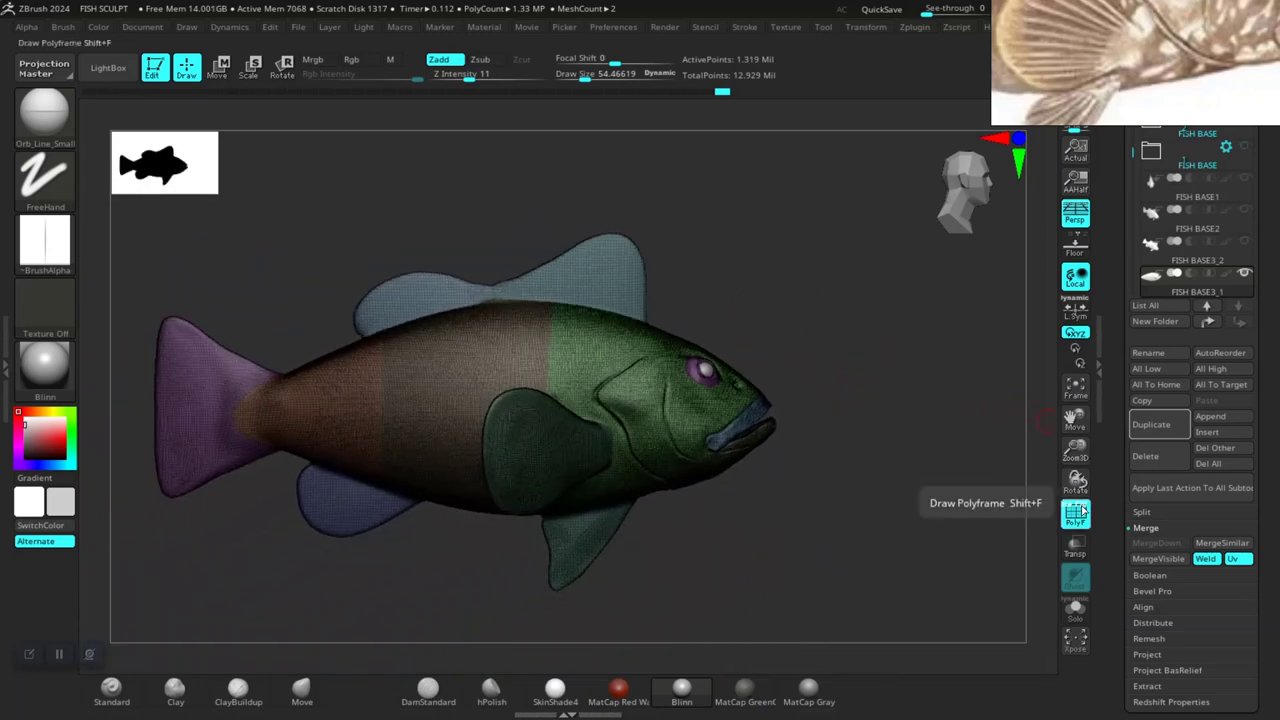
{"action": "left_click", "coordinate": [1082, 508]}
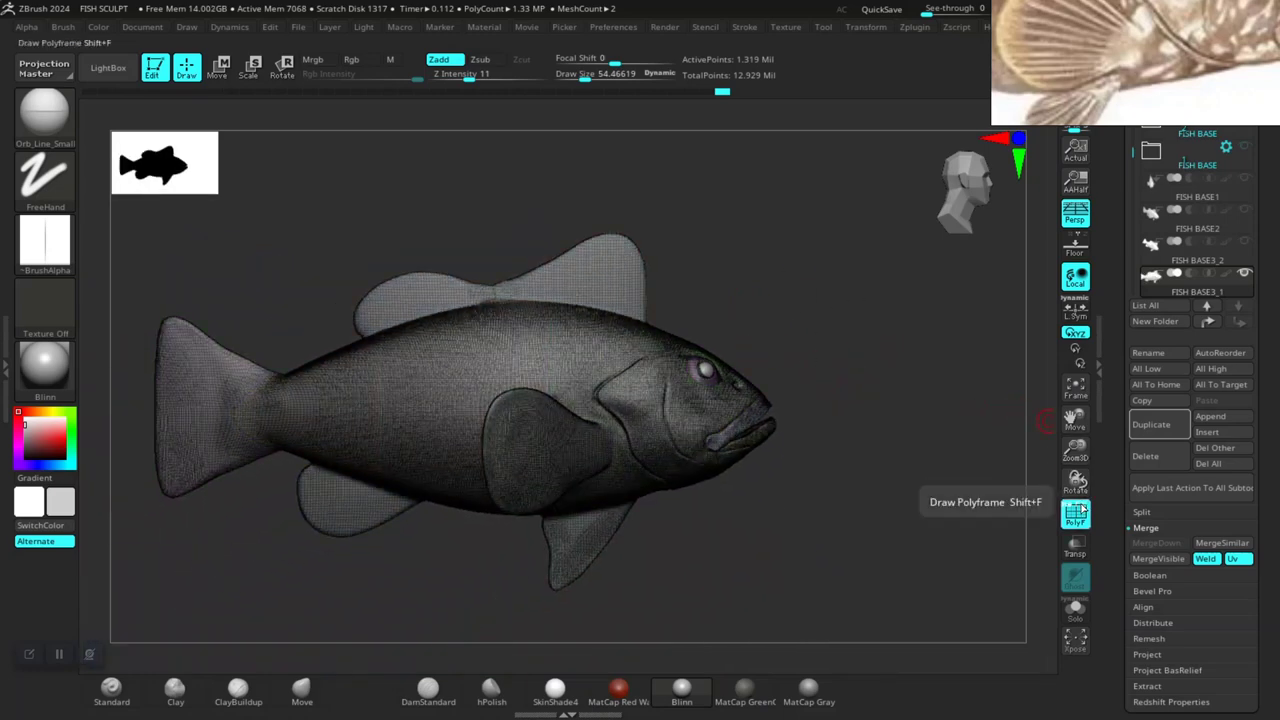
{"action": "left_click", "coordinate": [1080, 510]}
{"action": "left_click", "coordinate": [1068, 509]}
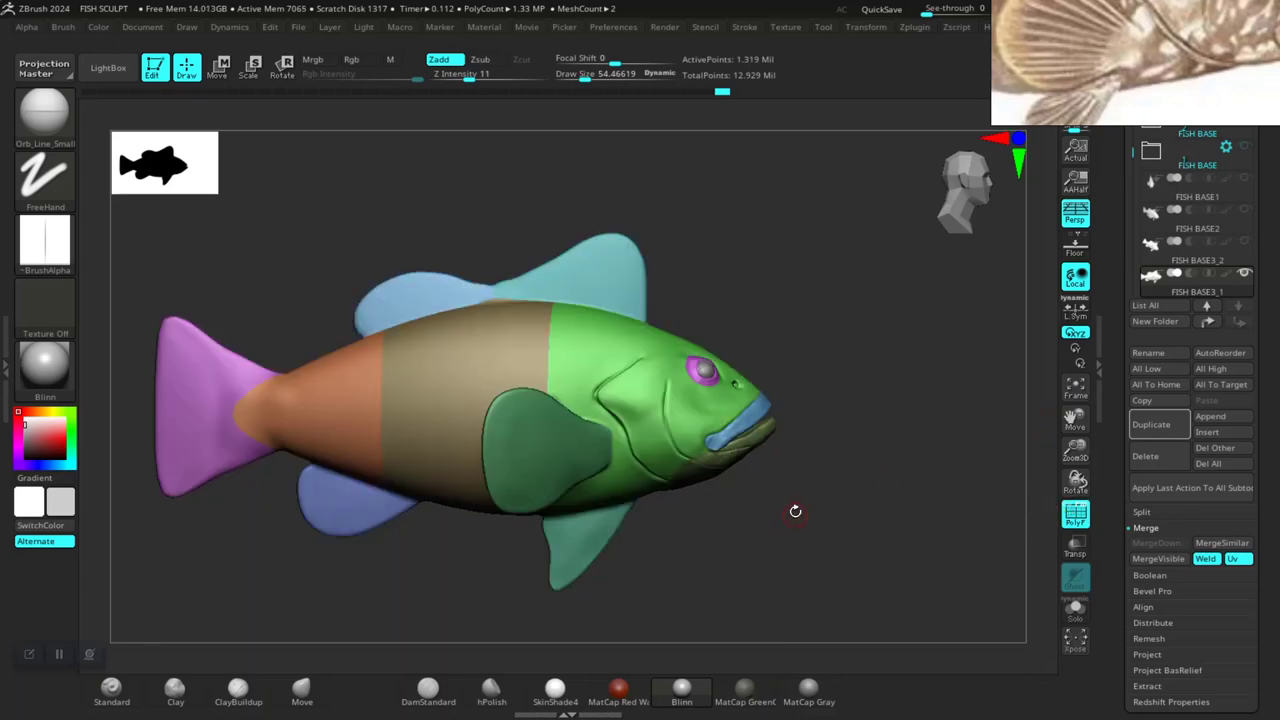
{"action": "mouse_move", "coordinate": [795, 511]}
{"action": "left_mouse_down"}
{"action": "mouse_move", "coordinate": [919, 592]}
{"action": "mouse_move", "coordinate": [886, 529]}
{"action": "mouse_move", "coordinate": [984, 520]}
{"action": "left_mouse_up"}
{"action": "mouse_move", "coordinate": [984, 521]}
{"action": "right_mouse_down"}
{"action": "mouse_move", "coordinate": [843, 500]}
{"action": "mouse_move", "coordinate": [782, 507]}
{"action": "mouse_move", "coordinate": [870, 500]}
{"action": "right_mouse_up"}
{"action": "scroll", "coordinate": [850, 505], "scroll_direction": "down", "scroll_amount": 5}
{"action": "scroll", "coordinate": [862, 510], "scroll_direction": "up", "scroll_amount": 3}
{"action": "left_click", "coordinate": [1083, 510]}
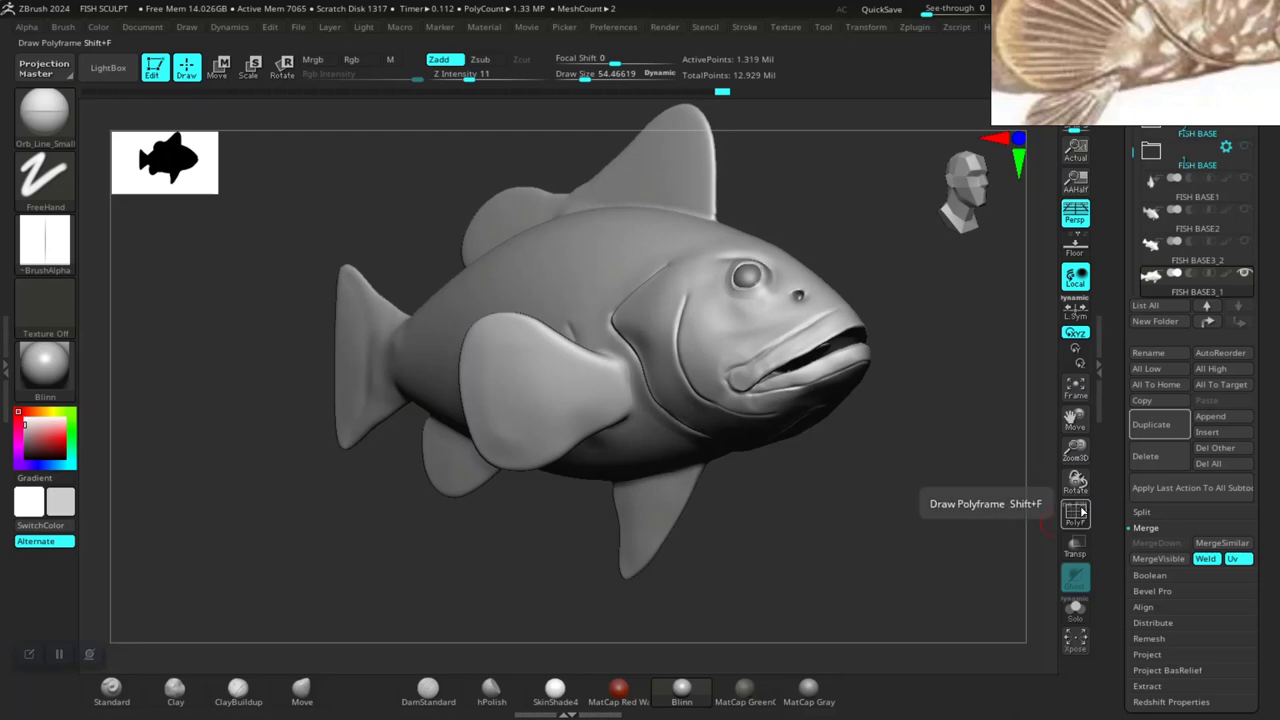
{"action": "key", "text": "shift+f"}
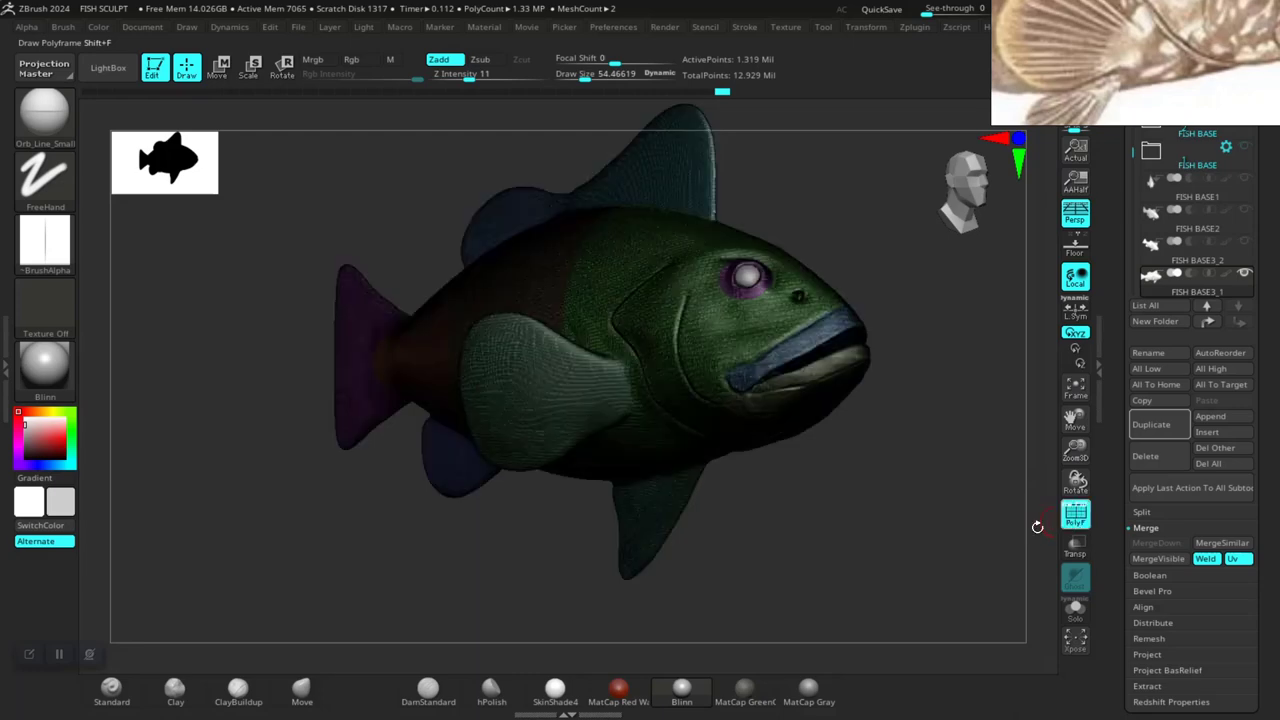
{"action": "mouse_move", "coordinate": [1045, 525]}
{"action": "right_mouse_down", "text": "ctrl"}
{"action": "mouse_move", "coordinate": [894, 531]}
{"action": "mouse_move", "coordinate": [943, 623]}
{"action": "mouse_move", "coordinate": [931, 583]}
{"action": "right_mouse_up", "text": "ctrl"}
Save the project over the existing FISH SCULPT file, confirming the overwrite.
{"action": "key", "text": "ctrl+s"}
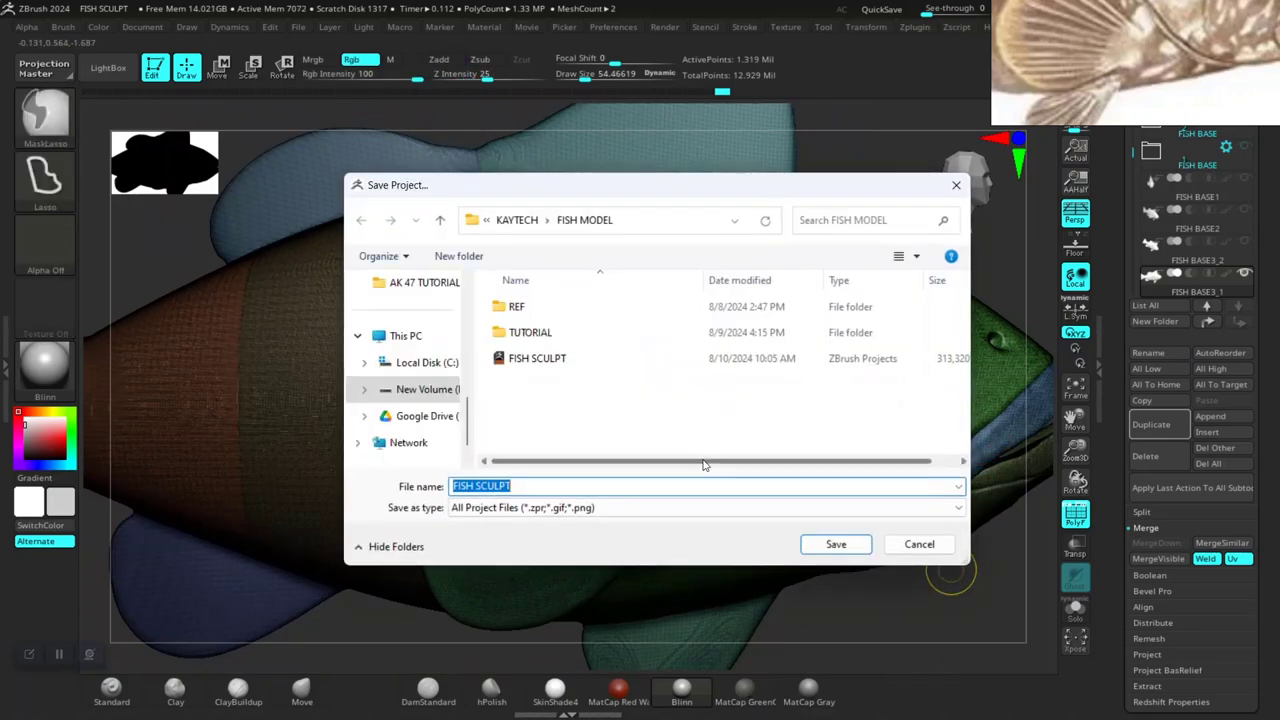
{"action": "left_click", "coordinate": [537, 358]}
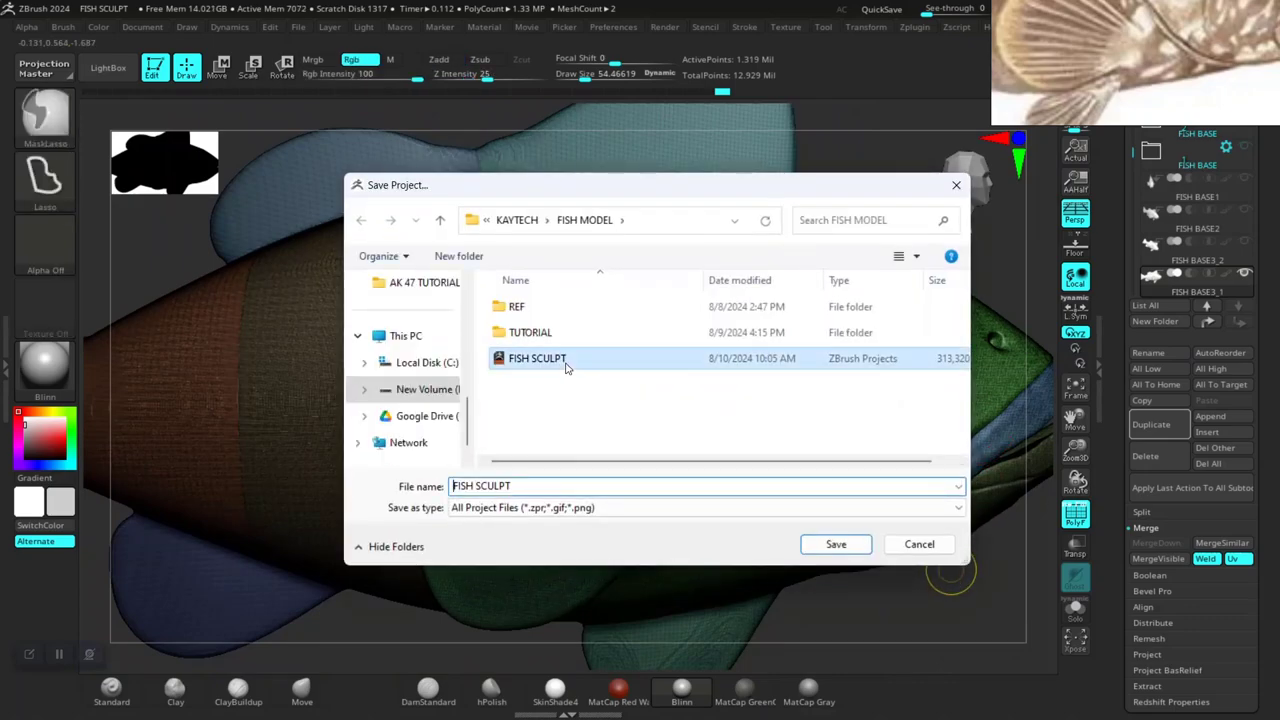
{"action": "left_click", "coordinate": [836, 544]}
{"action": "left_click", "coordinate": [680, 347]}
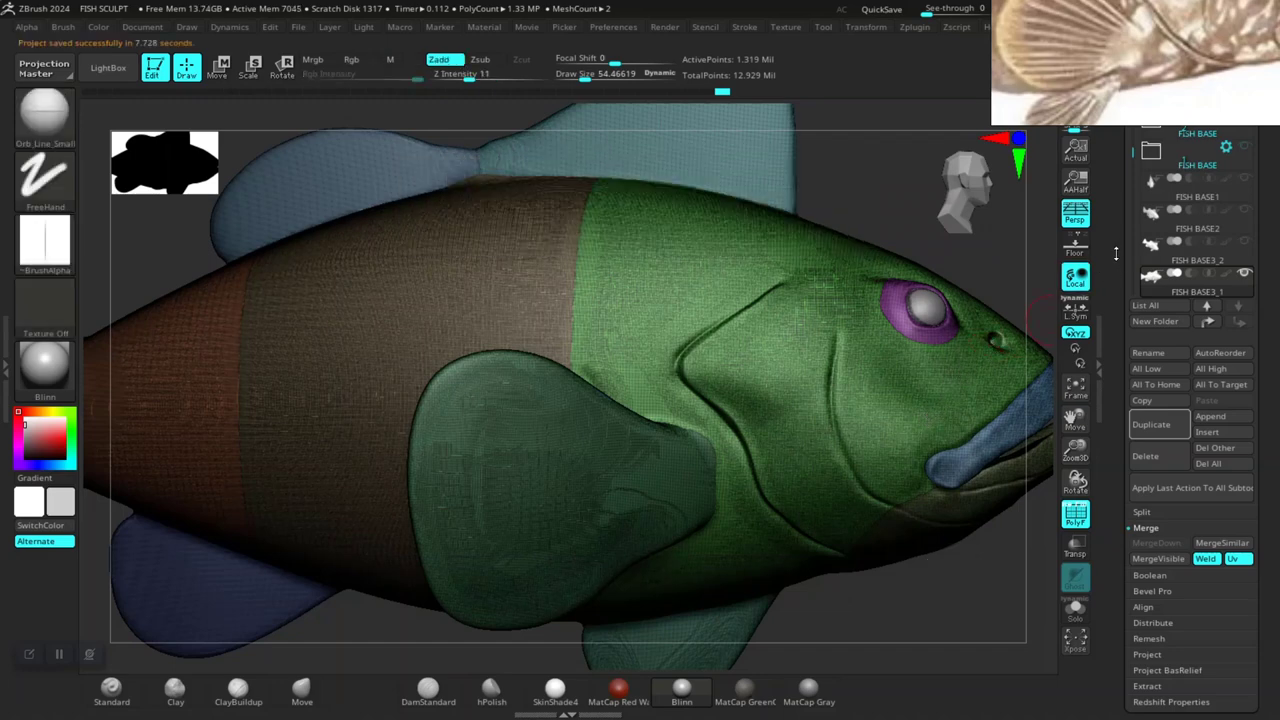
{"action": "scroll", "coordinate": [1116, 253], "scroll_direction": "up", "scroll_amount": 5}
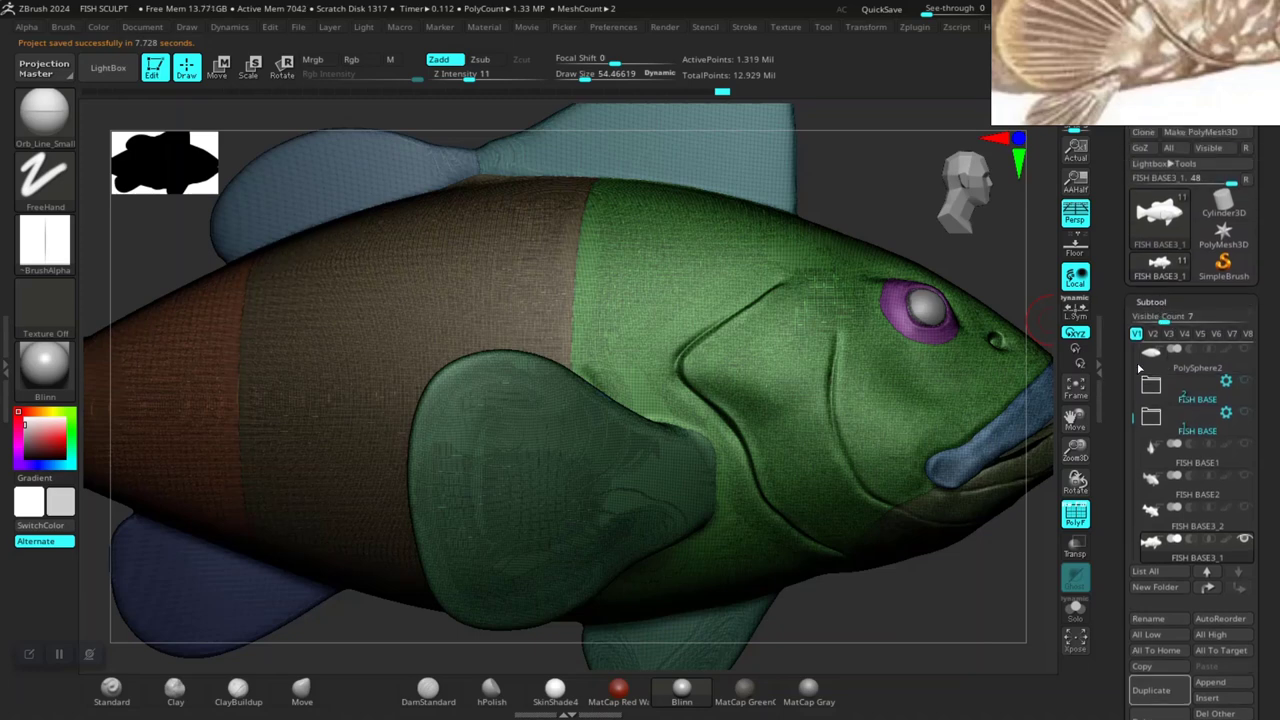
{"action": "scroll", "coordinate": [1138, 370], "scroll_direction": "down", "scroll_amount": 1}
{"action": "scroll", "coordinate": [1140, 375], "scroll_direction": "down", "scroll_amount": 1}
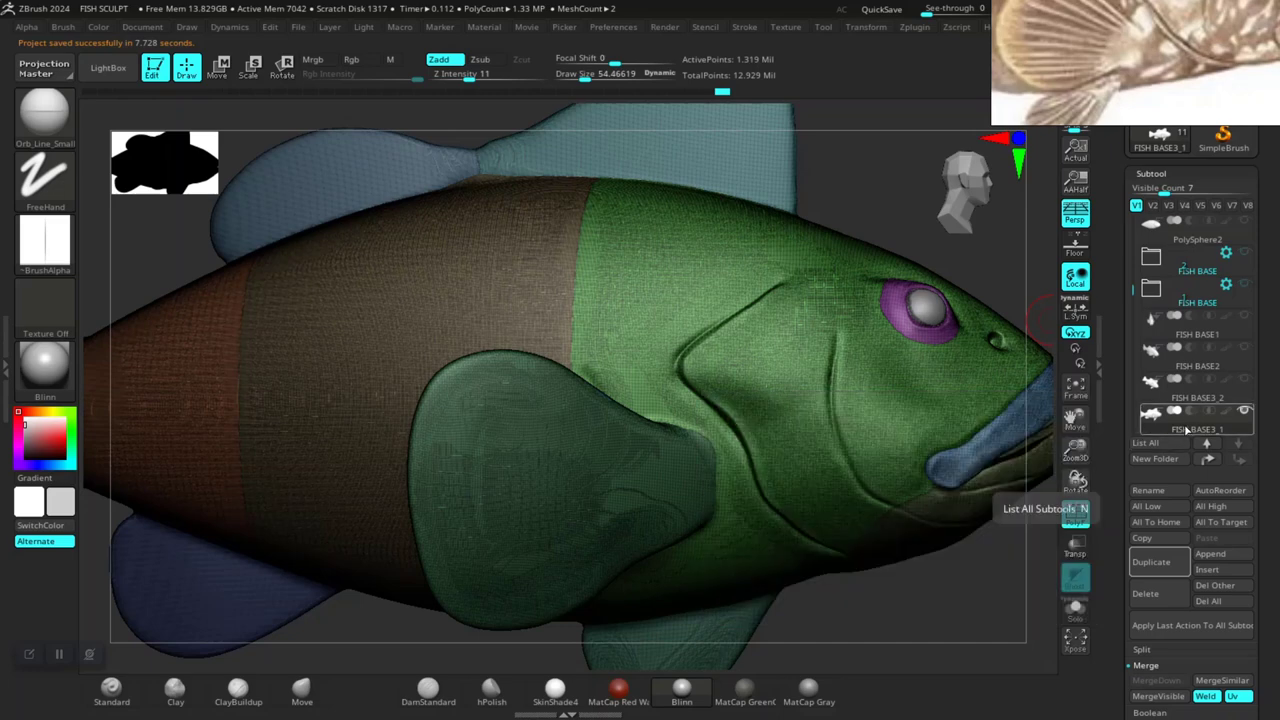
Duplicate the fish subtool as FISH BASE3_3 and move FISH BASE3_1 above FISH BASE1.
{"action": "left_click", "coordinate": [1150, 562]}
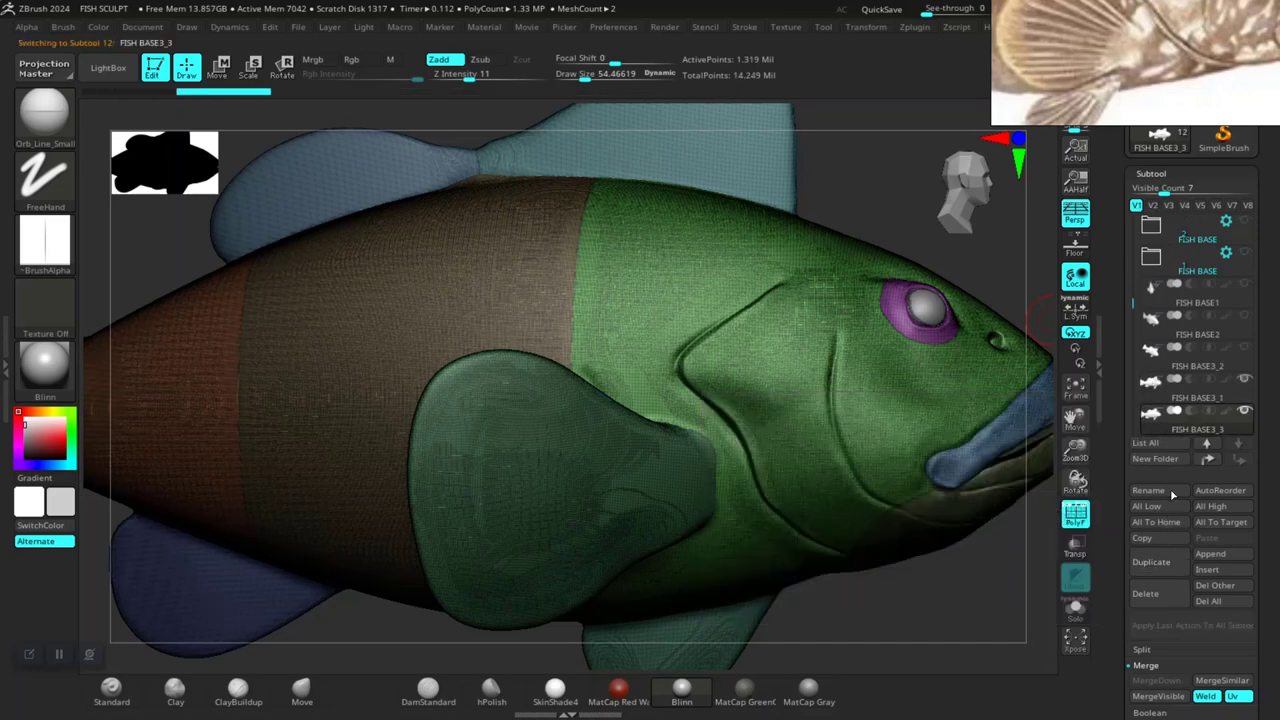
{"action": "left_click", "coordinate": [1244, 382]}
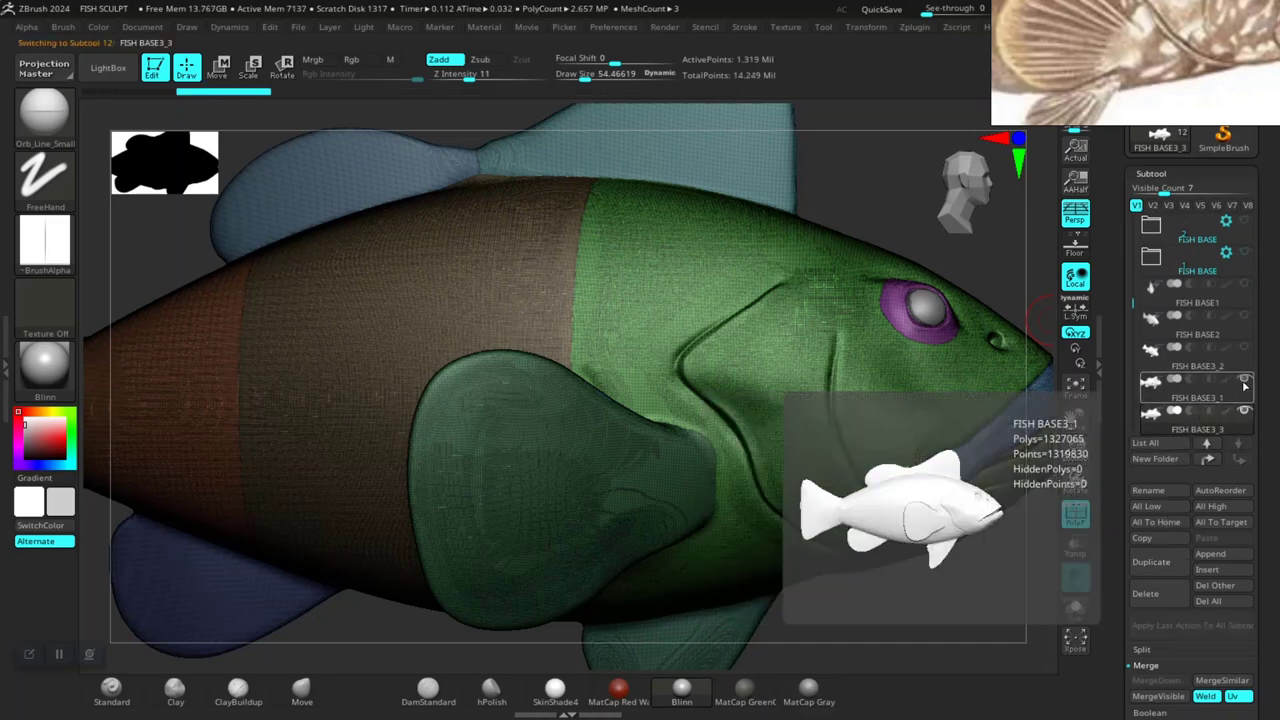
{"action": "left_click", "coordinate": [1244, 382]}
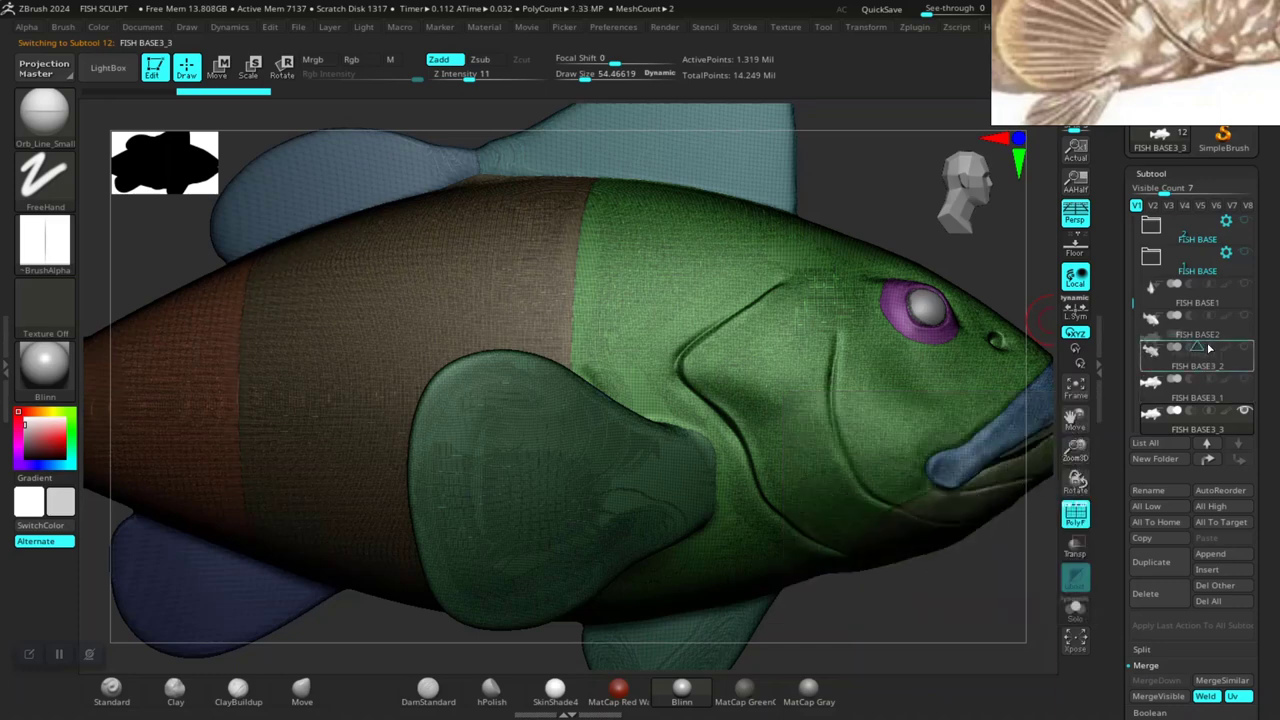
{"action": "left_click_drag", "start_coordinate": [1213, 313], "coordinate": [1212, 310]}
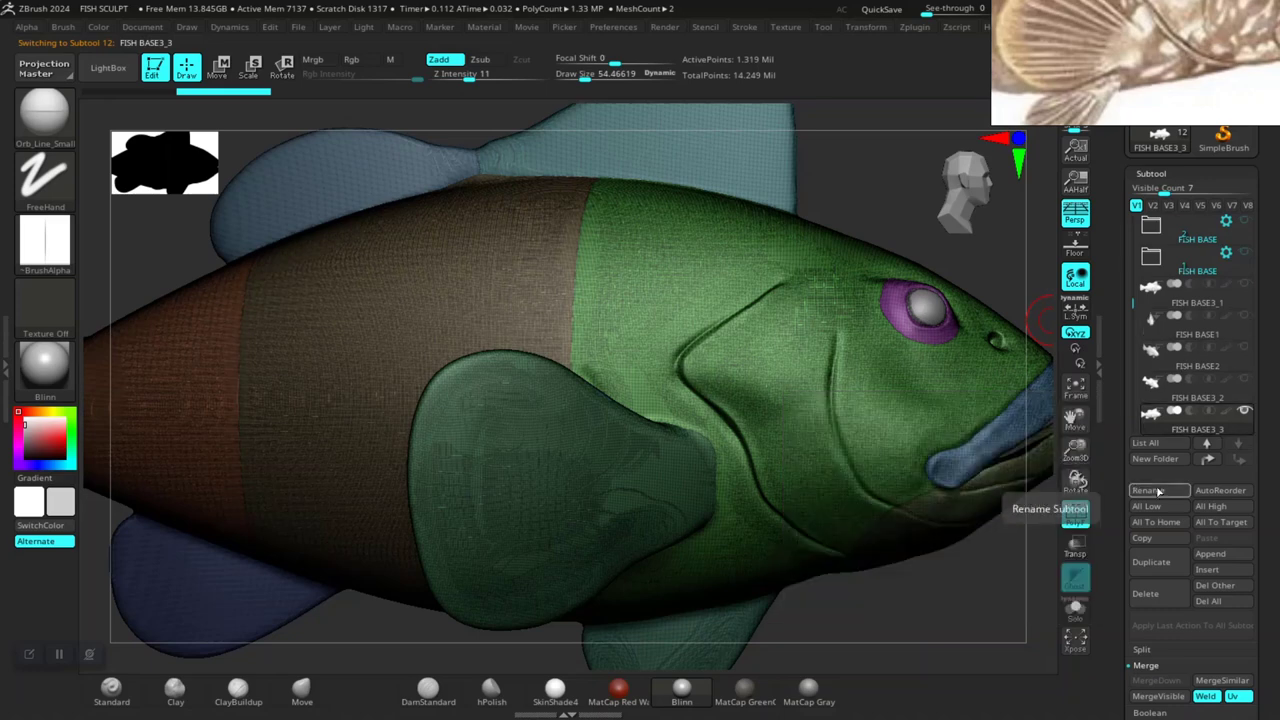
Rename FISH BASE3_3 to FISH BASE3 POLYGROUPED.
{"action": "left_click", "coordinate": [1160, 492]}
{"action": "type", "text": "FISH BASE3 POL"}
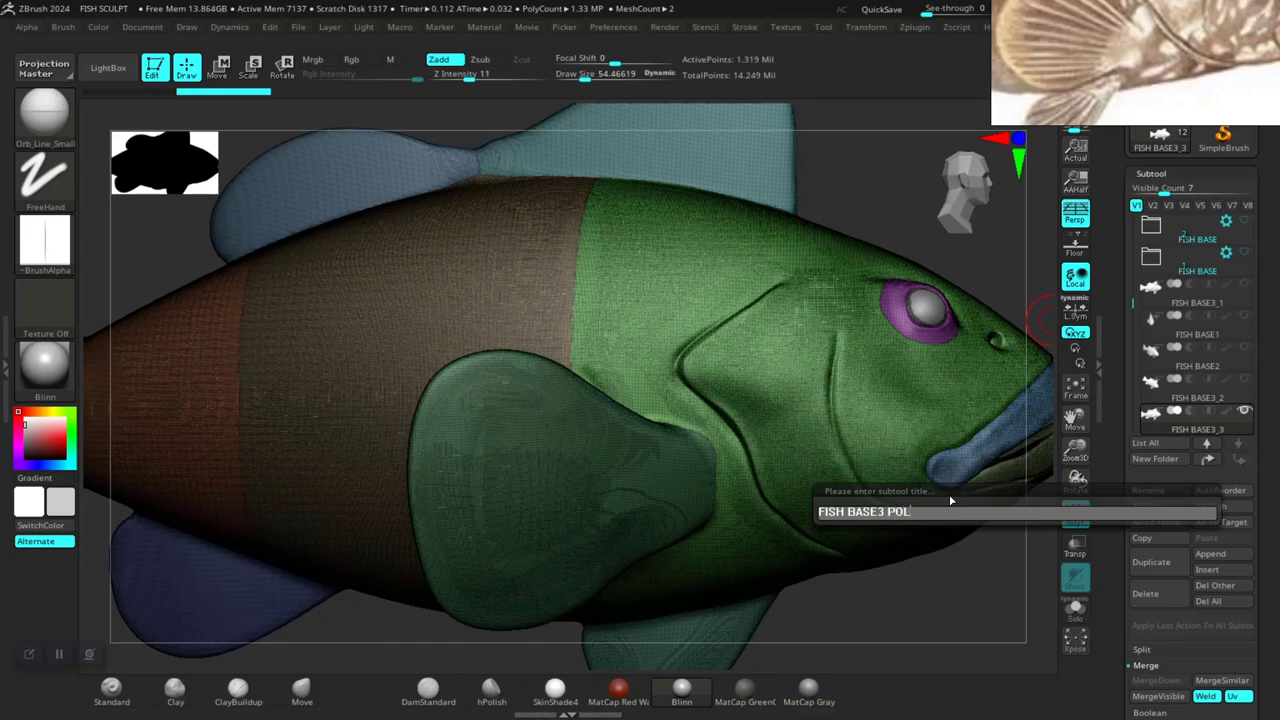
{"action": "type", "text": "Y"}
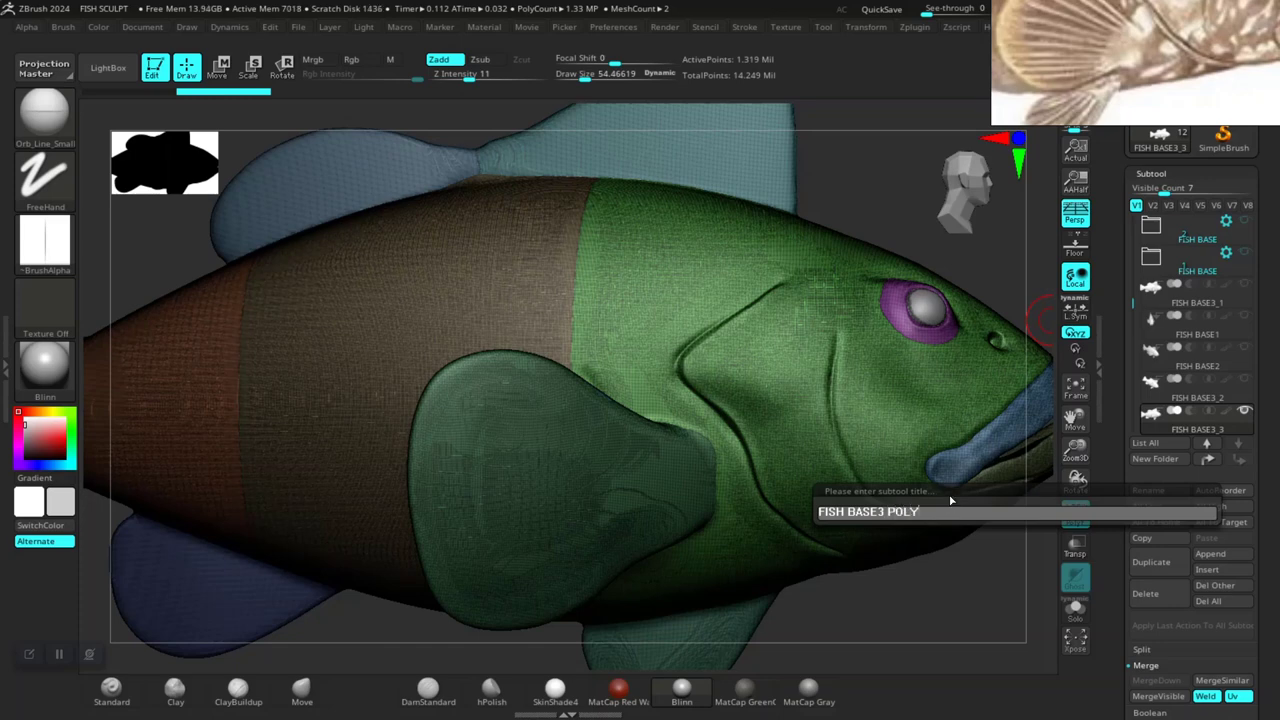
{"action": "type", "text": "GROUPED"}
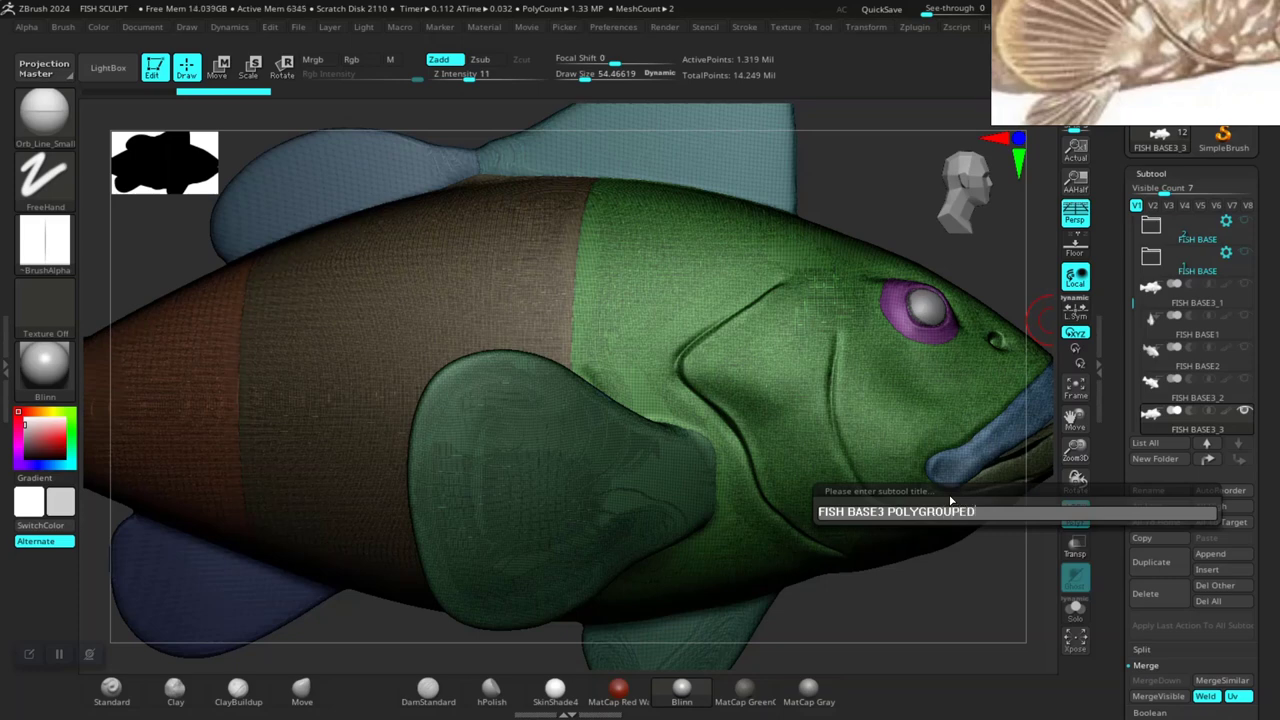
{"action": "key", "text": "Return"}
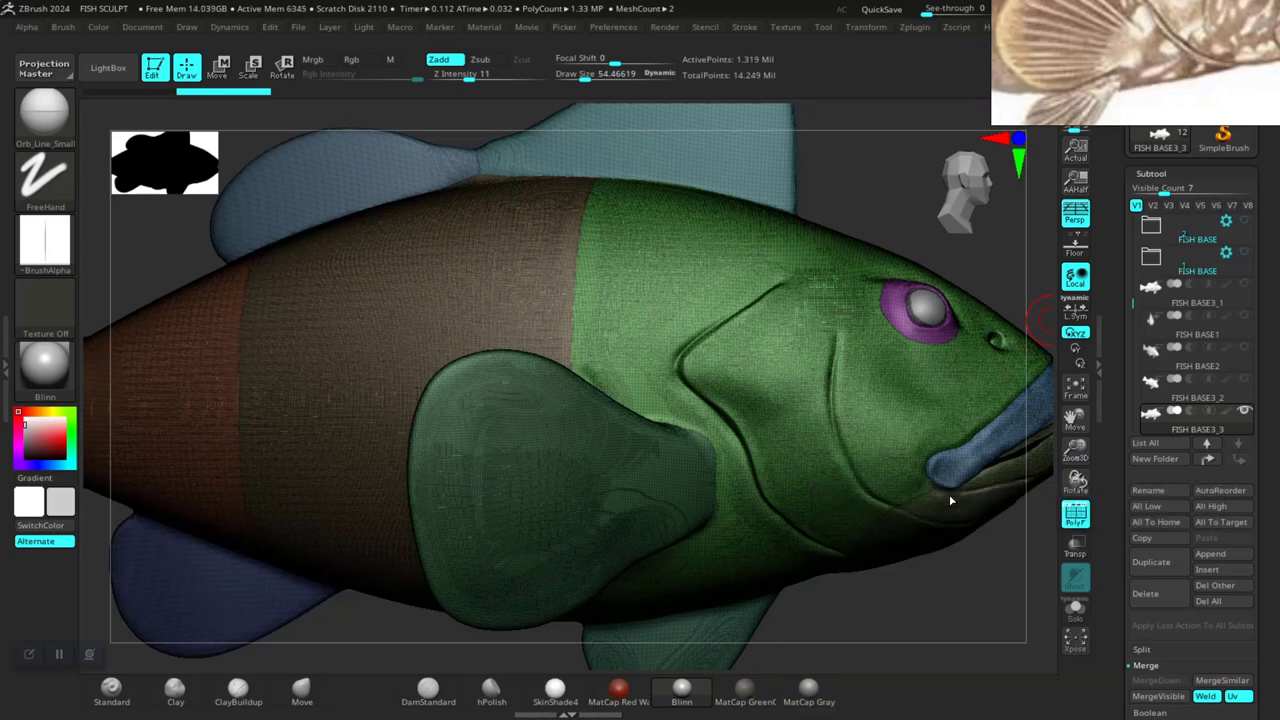
{"action": "mouse_move", "coordinate": [1116, 347]}
{"action": "left_mouse_down"}
{"action": "mouse_move", "coordinate": [1116, 288]}
{"action": "mouse_move", "coordinate": [1131, 292]}
{"action": "left_mouse_up"}
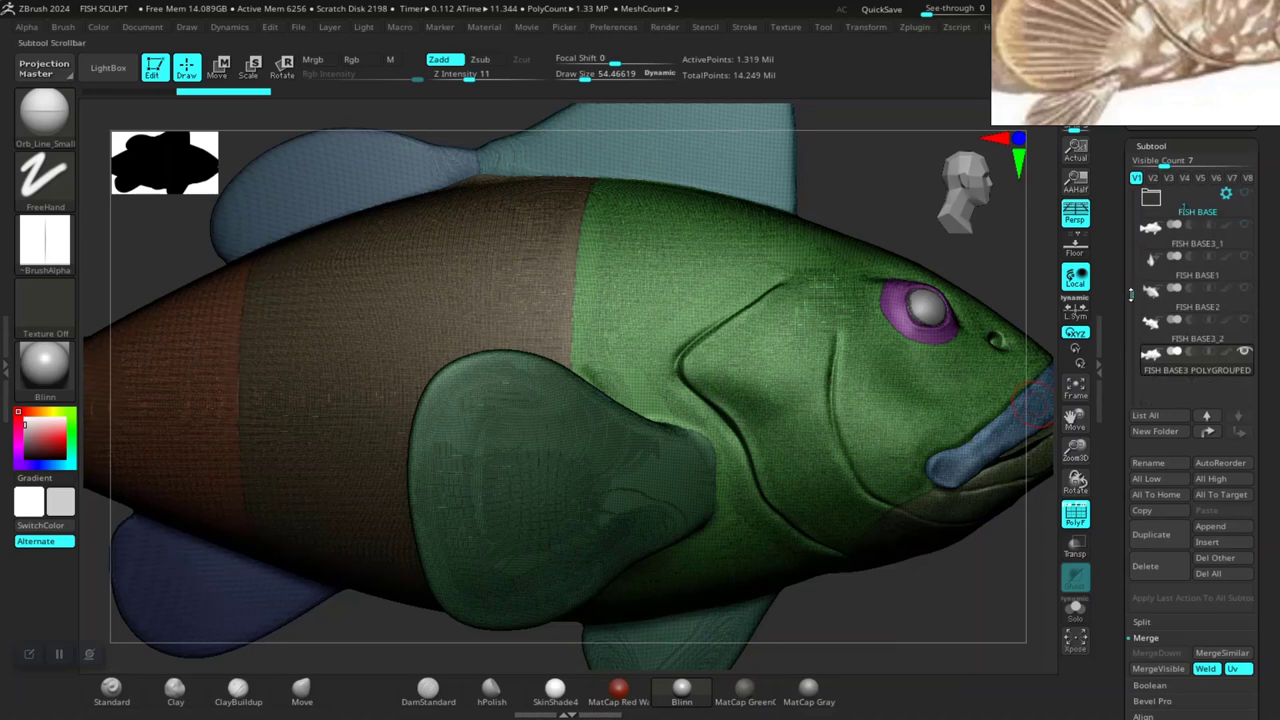
Show FISH BASE2, select FISH BASE3_2 and solo it with PolyF colours on.
{"action": "left_click", "coordinate": [1244, 322]}
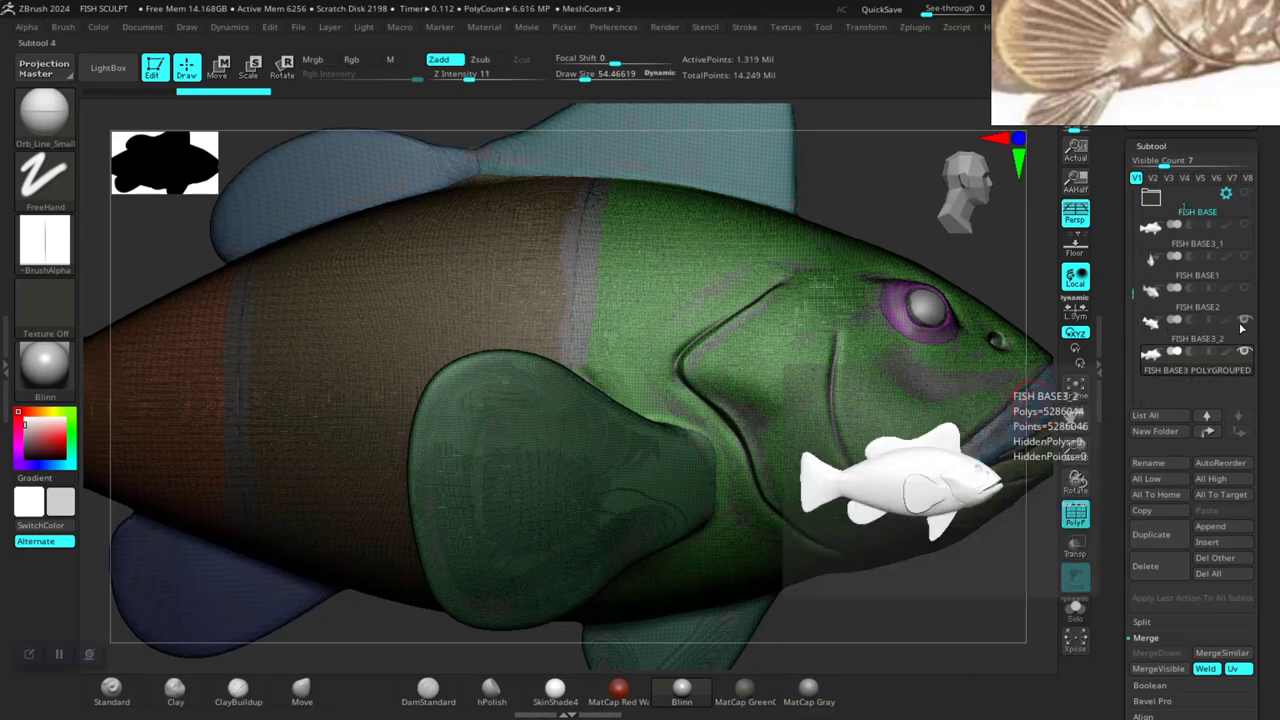
{"action": "left_click", "coordinate": [1236, 332]}
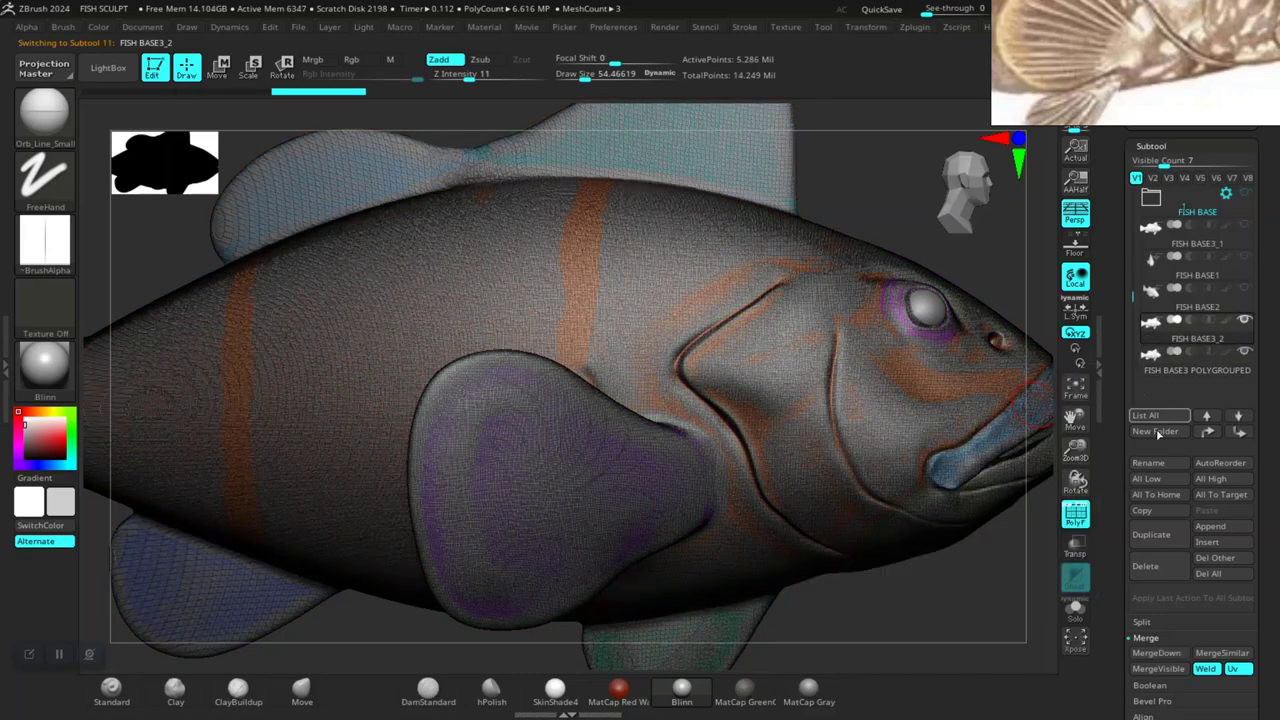
{"action": "left_click", "coordinate": [1076, 608]}
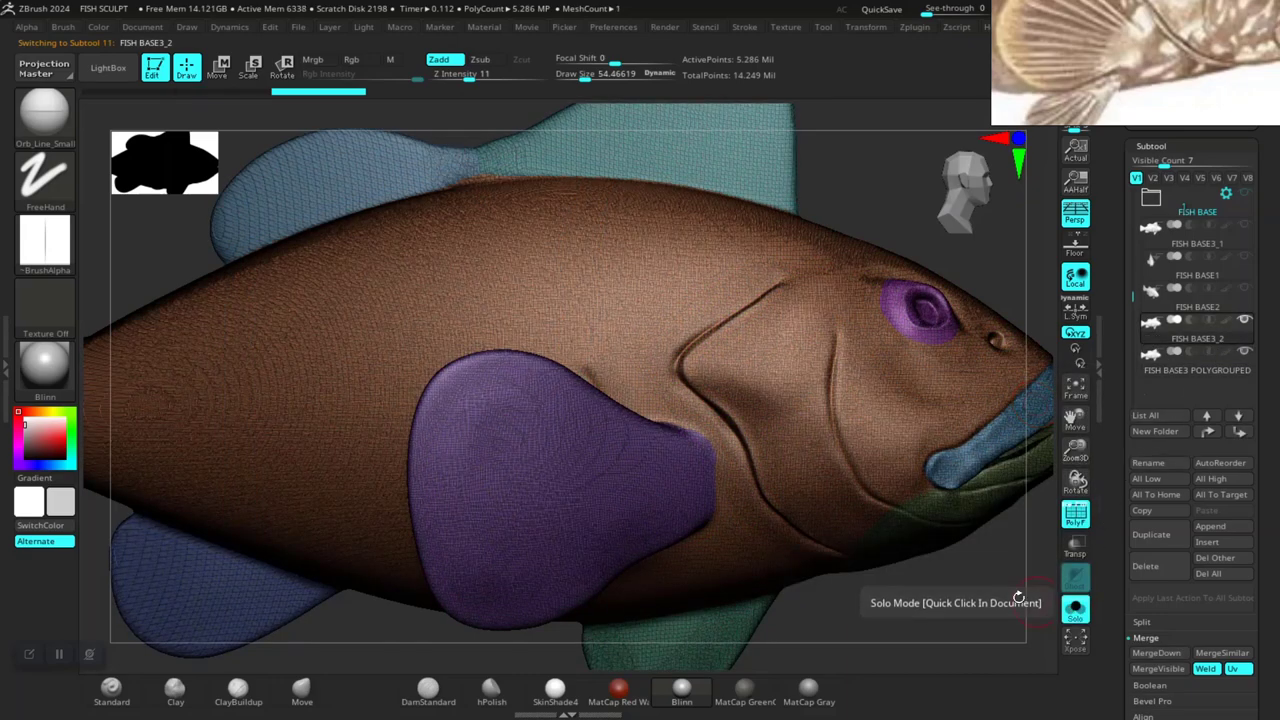
{"action": "key", "text": "shift+f"}
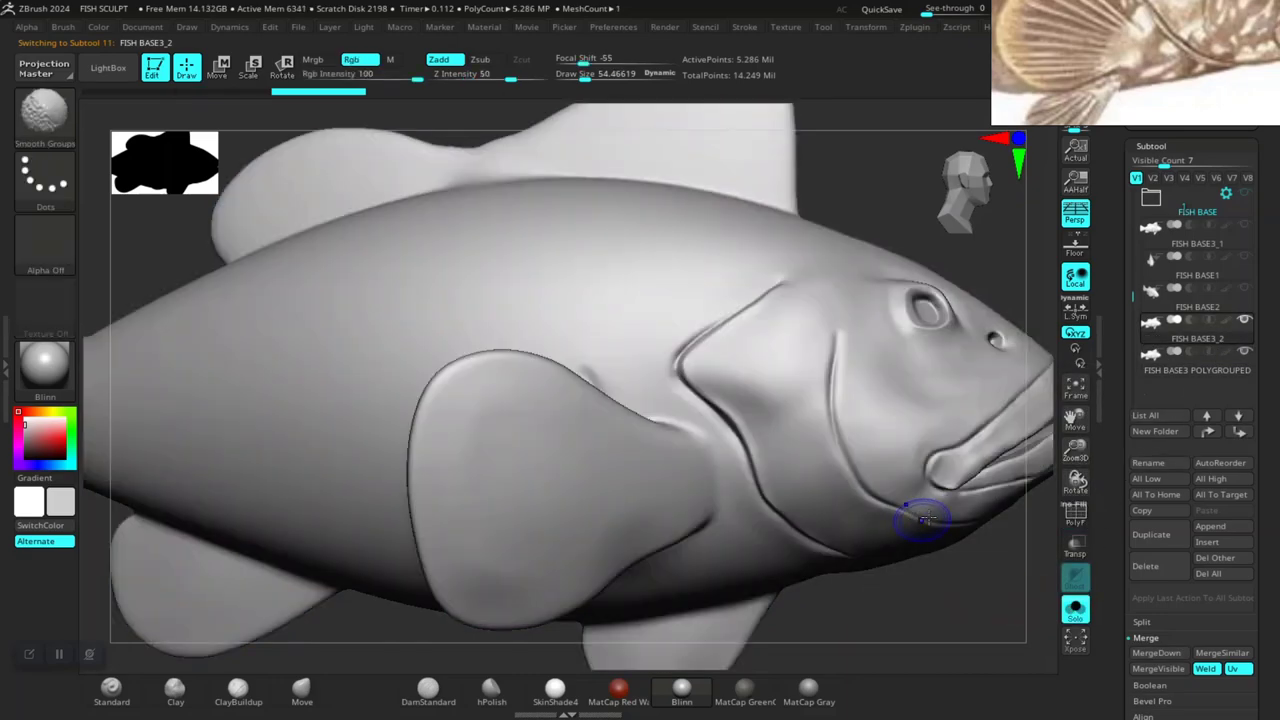
{"action": "key", "text": "shift+f"}
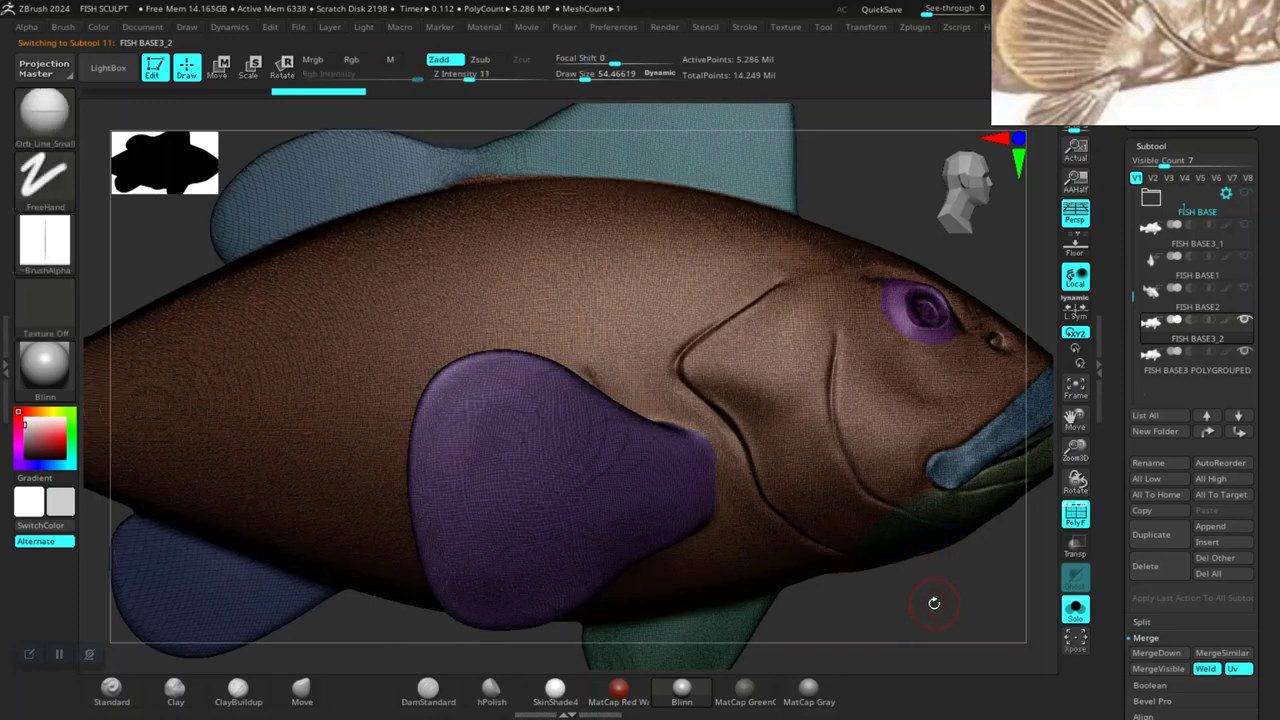
{"action": "left_click_drag", "start_coordinate": [949, 603], "coordinate": [946, 608]}
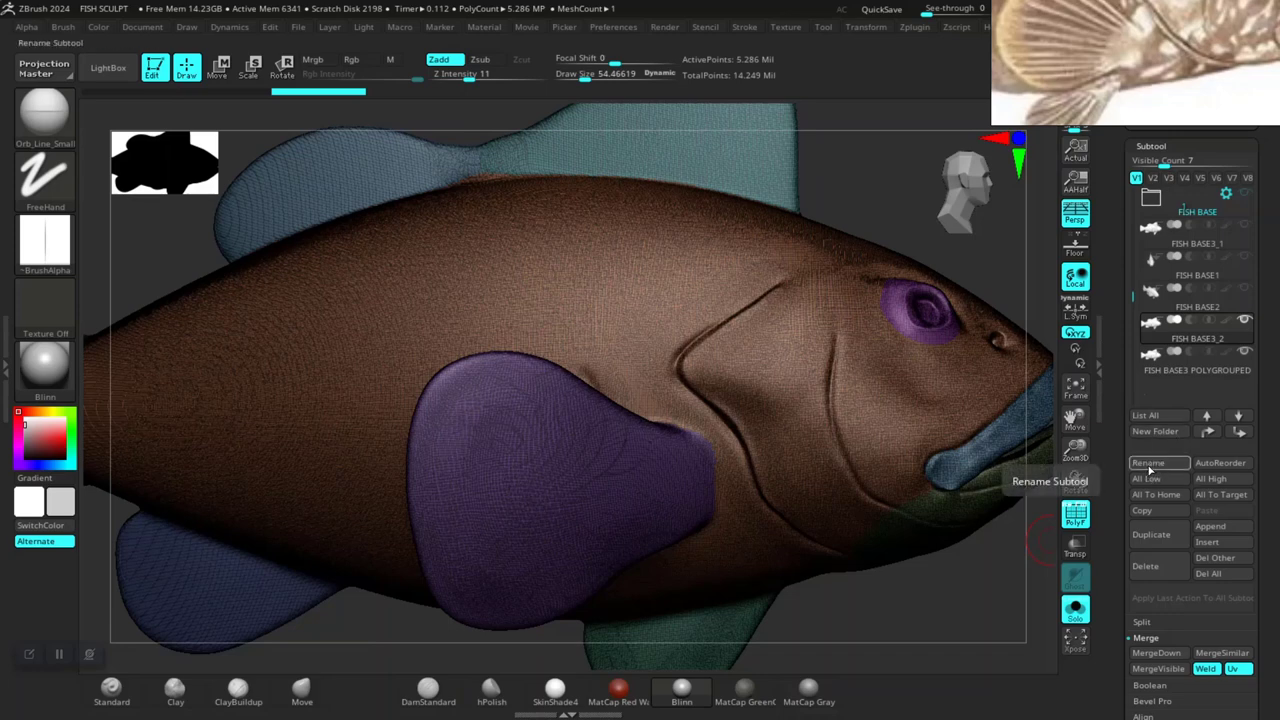
Rename the active FISH BASE3_2 subtool to 'FISH BASE DYNAMESH'.
{"action": "left_click", "coordinate": [1145, 464]}
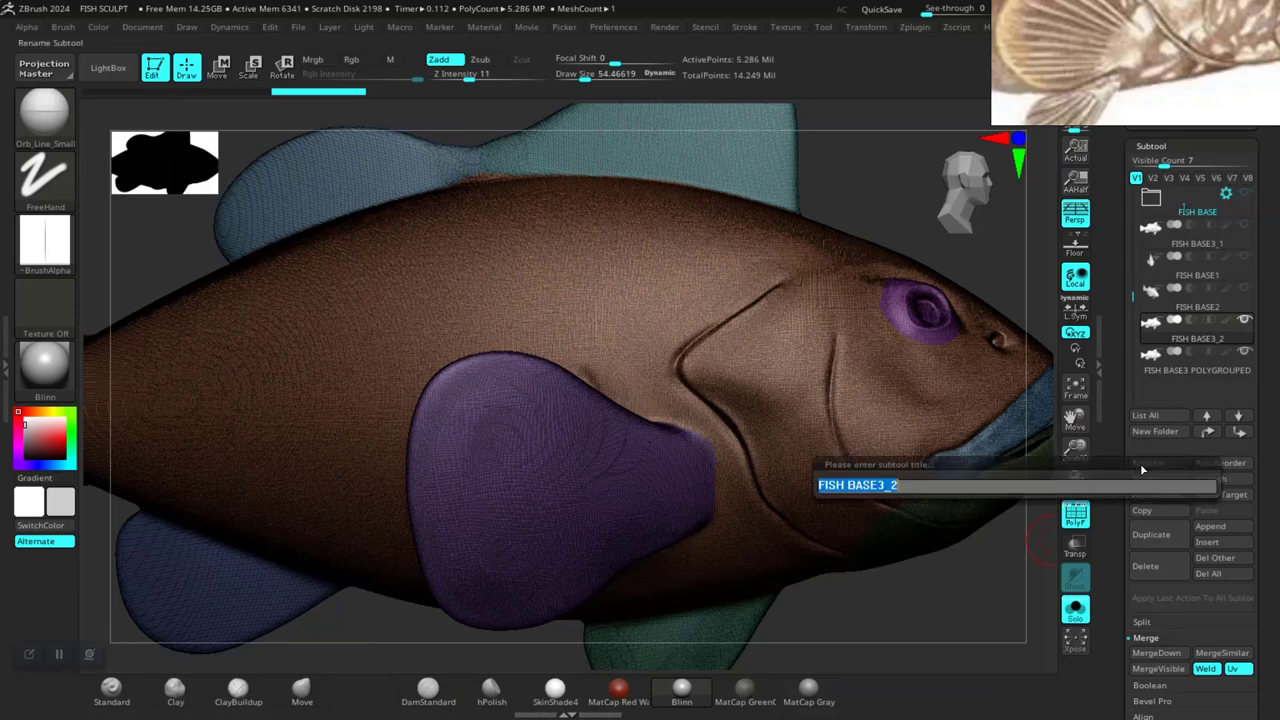
{"action": "left_click", "coordinate": [945, 490]}
{"action": "type", "text": "NAMESH"}
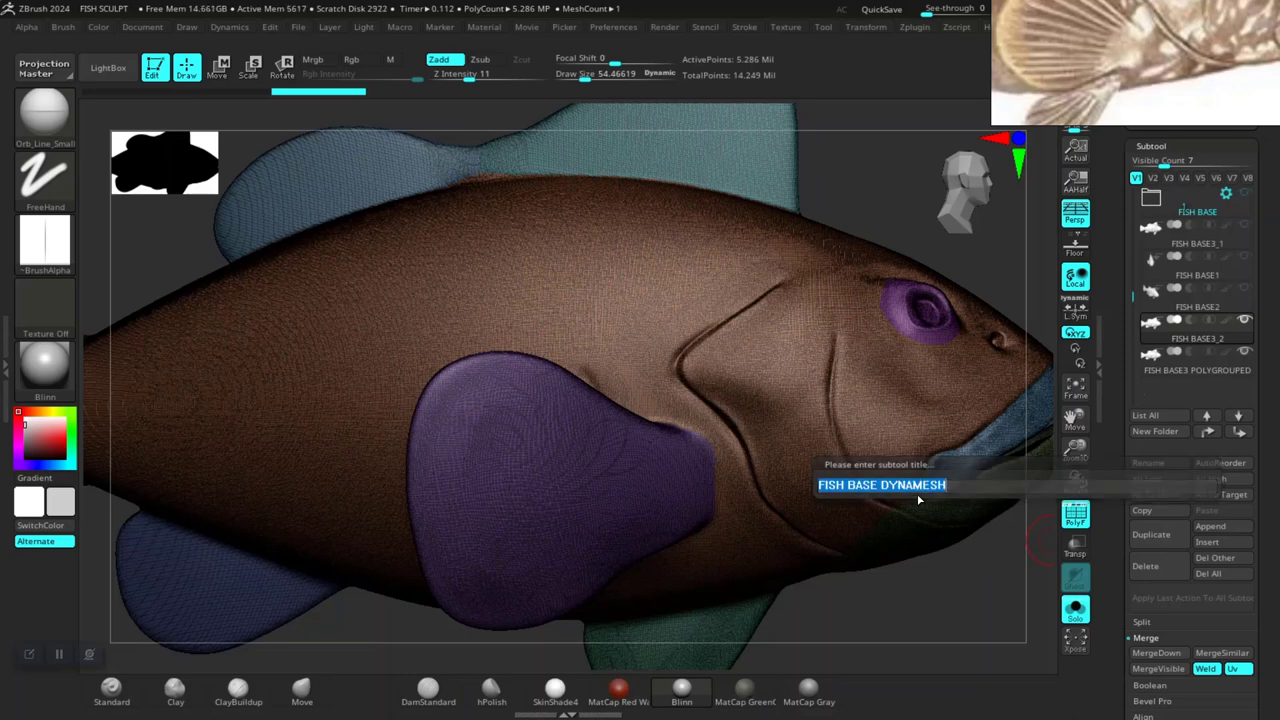
{"action": "key", "text": "Return"}
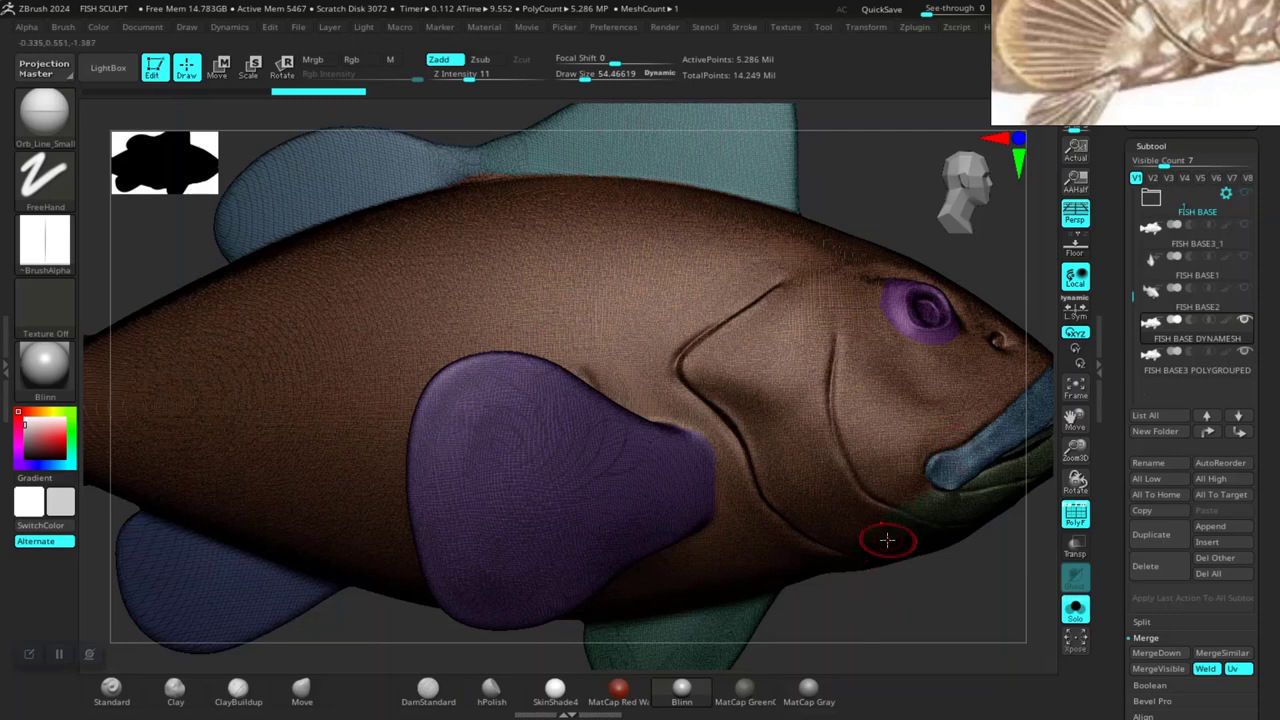
{"action": "mouse_move", "coordinate": [1197, 370]}
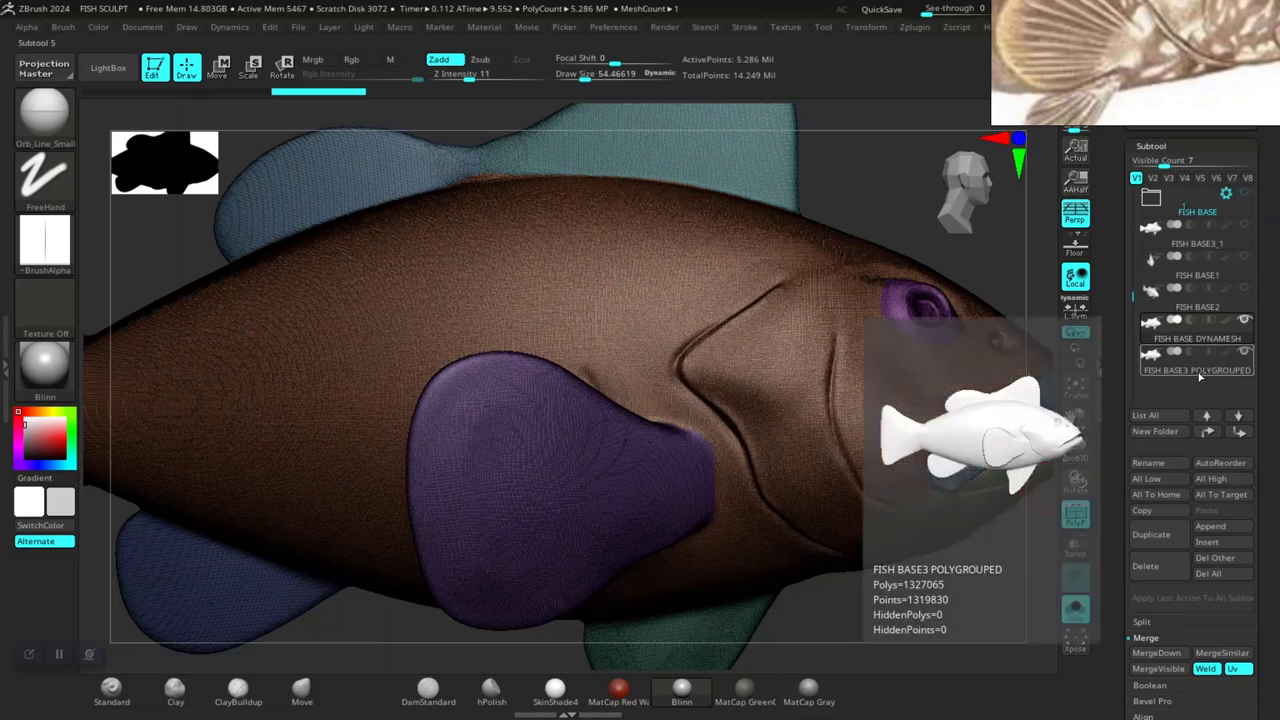
Select the FISH BASE3_1 subtool and rename it 'FISH BASE POLYGROUP DUP'.
{"action": "left_click", "coordinate": [1196, 376]}
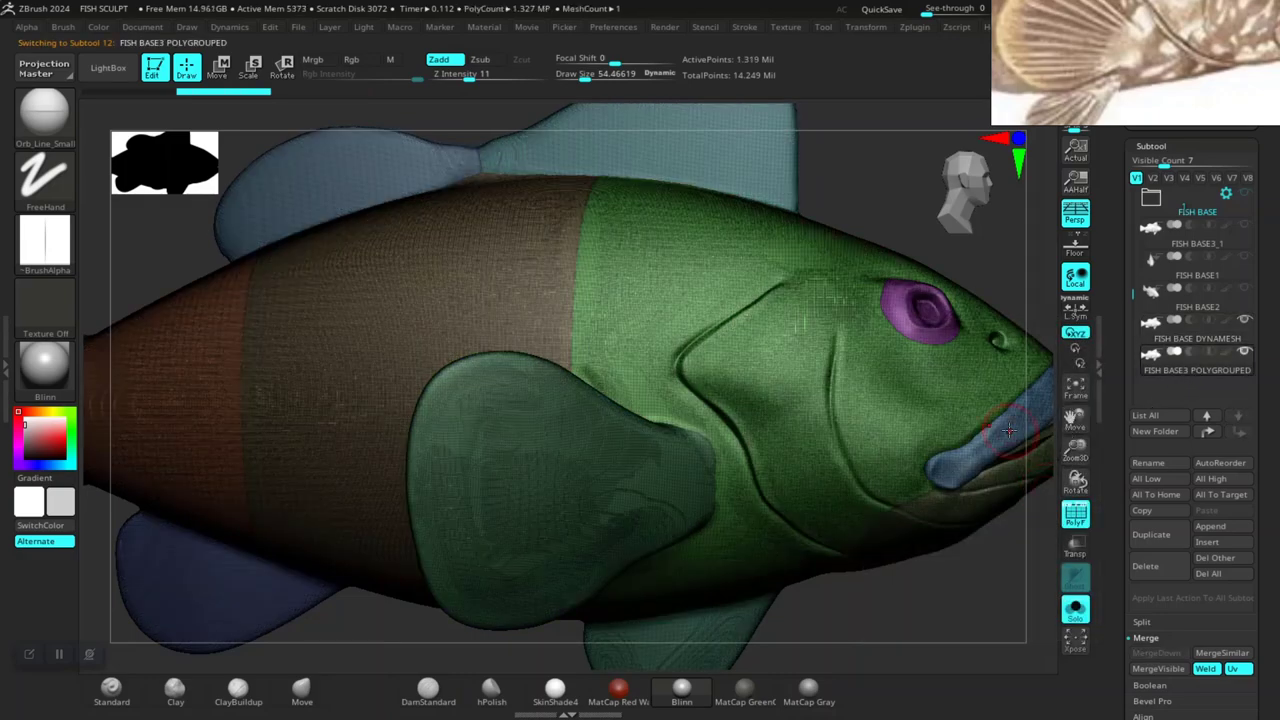
{"action": "left_click_drag", "start_coordinate": [906, 585], "coordinate": [916, 620]}
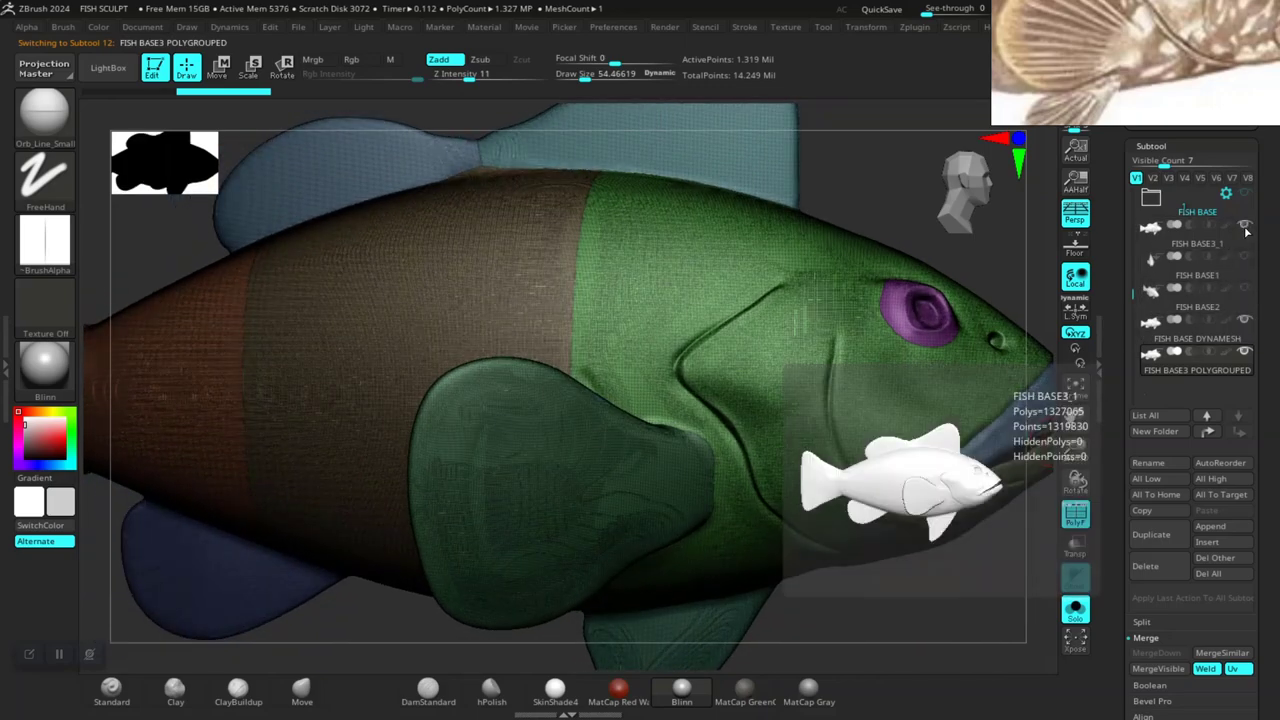
{"action": "mouse_move", "coordinate": [1196, 256]}
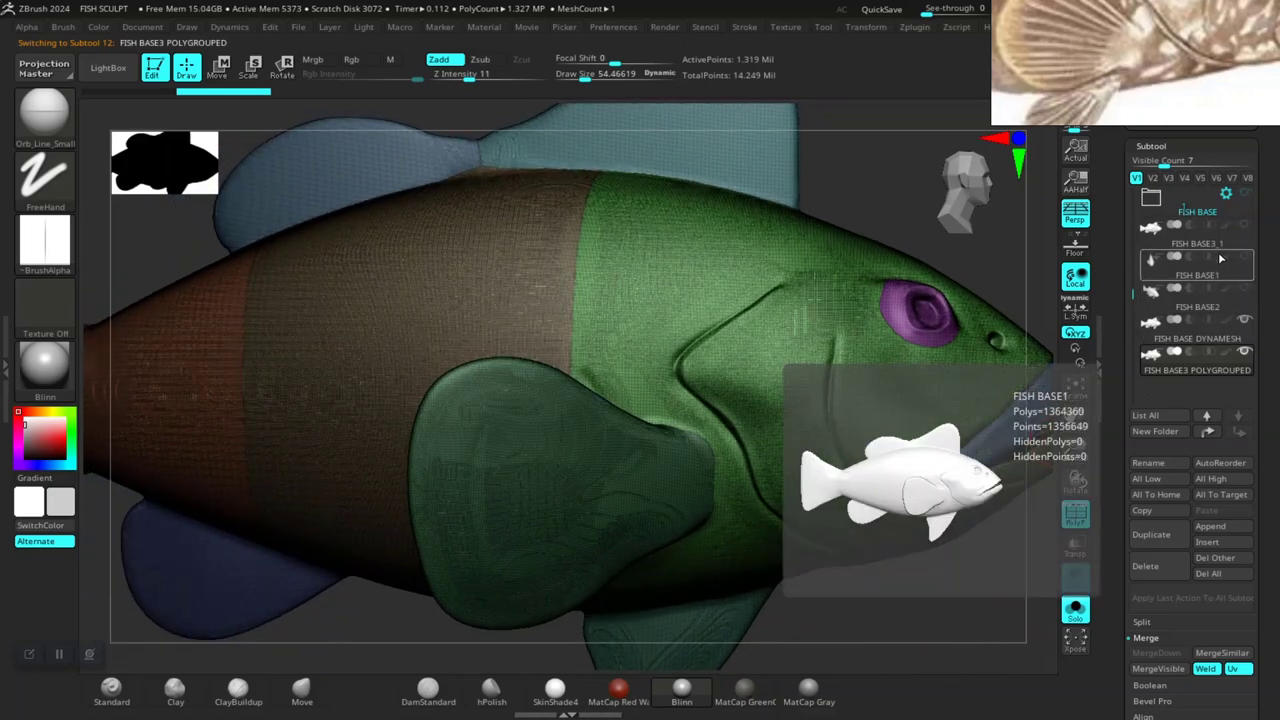
{"action": "left_click", "coordinate": [1221, 252]}
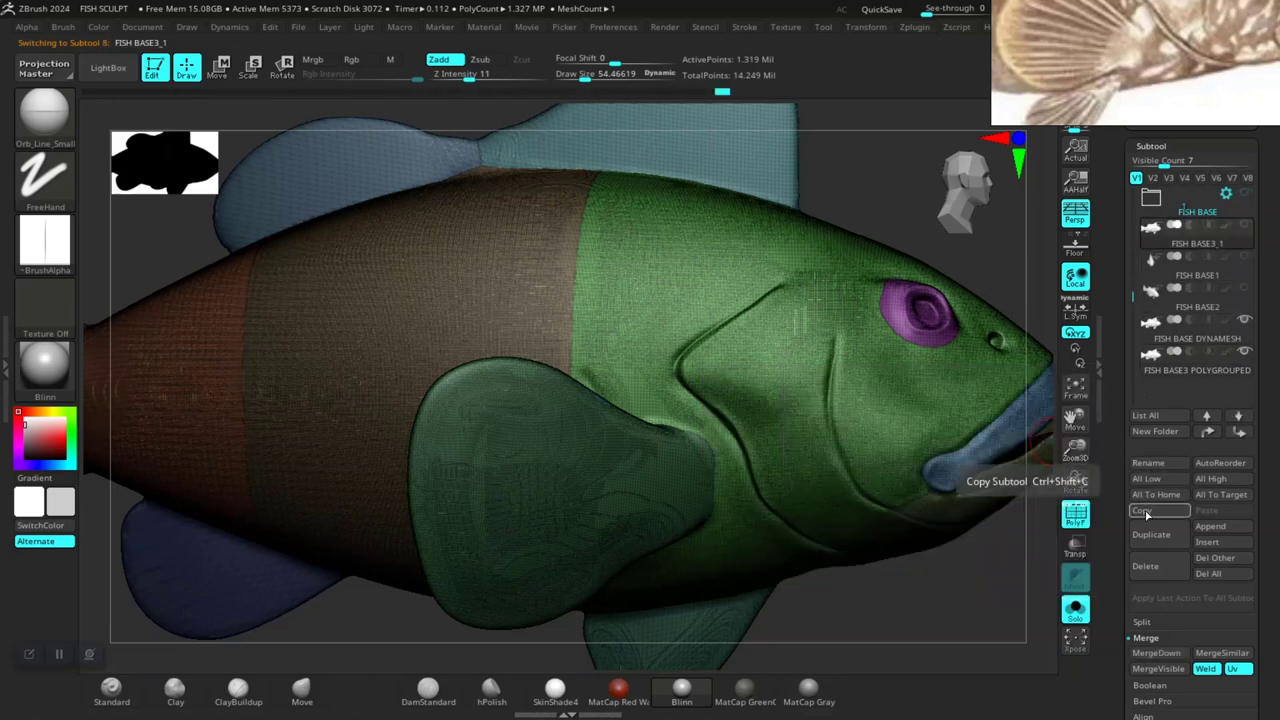
{"action": "left_click", "coordinate": [1147, 463]}
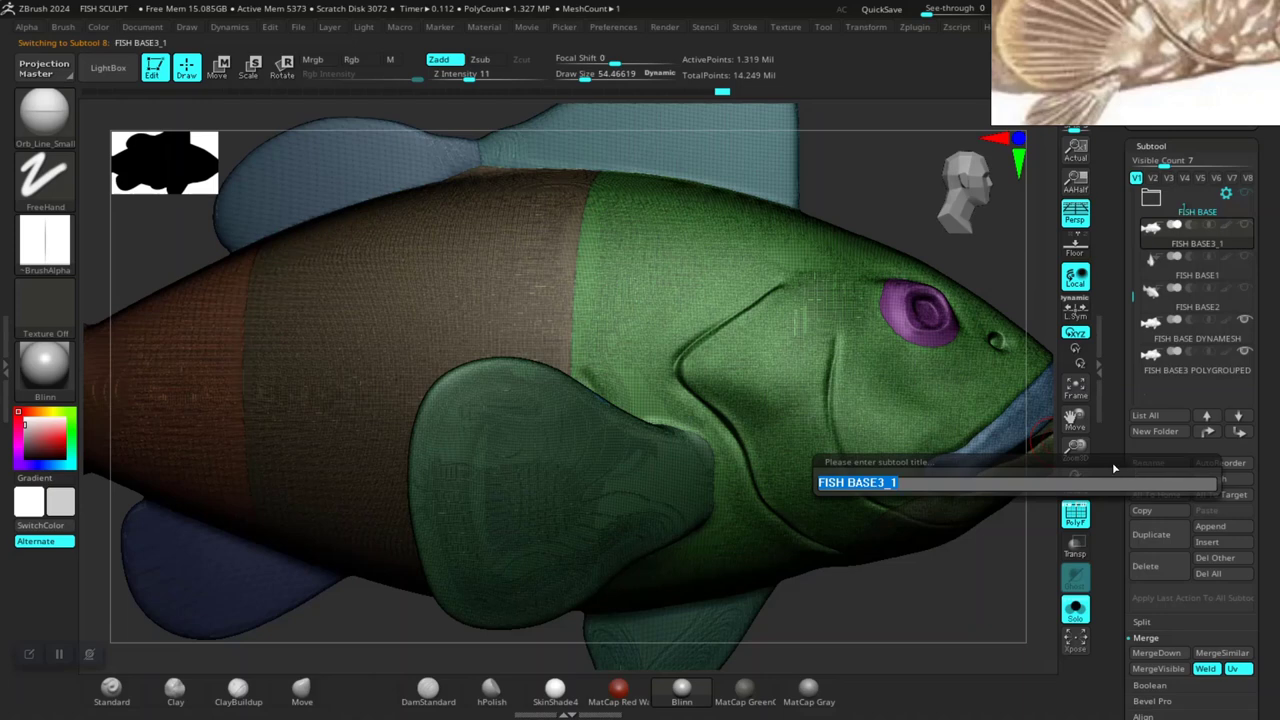
{"action": "key", "text": "End"}
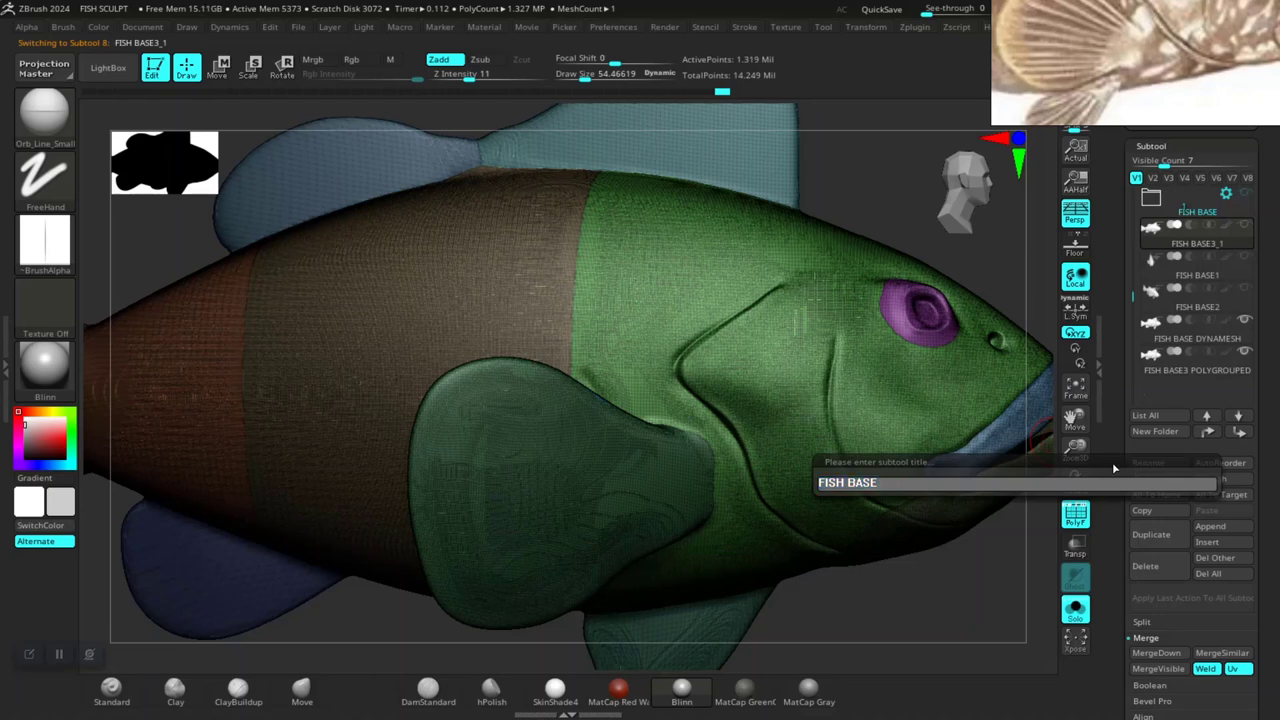
{"action": "type", "text": " POL"}
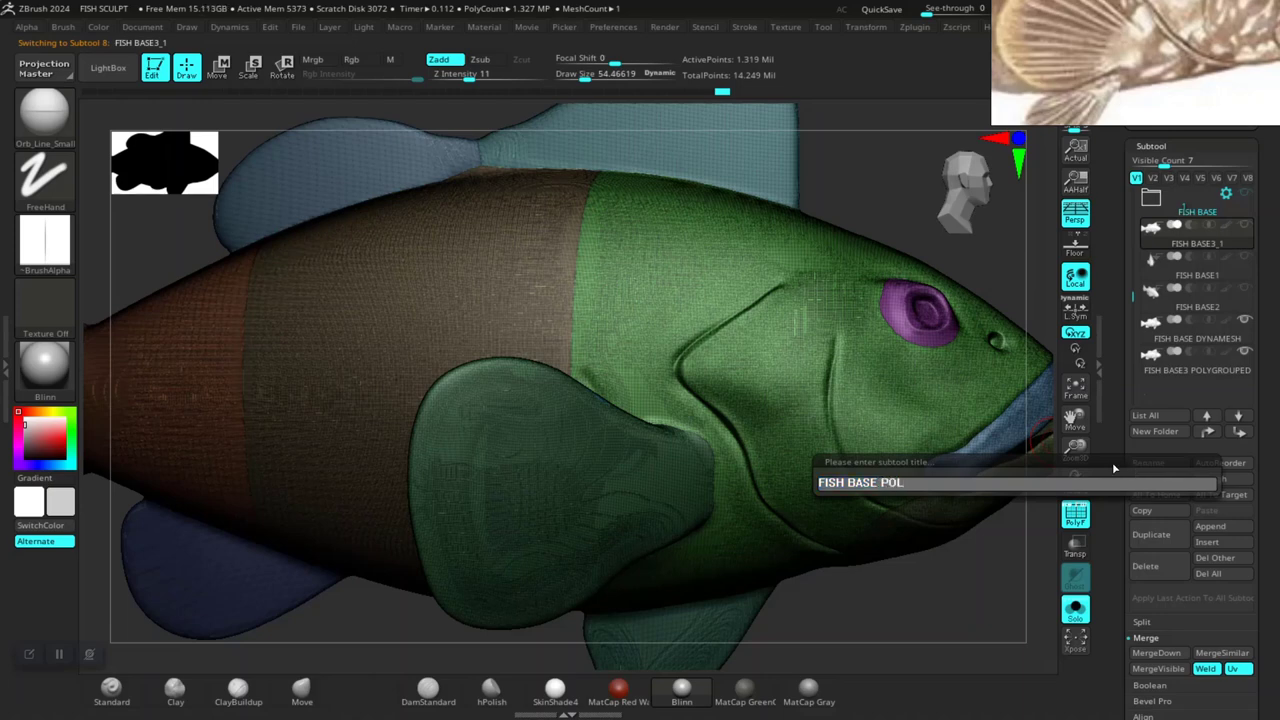
{"action": "type", "text": "G"}
{"action": "key", "text": "BackSpace"}
{"action": "type", "text": "YG"}
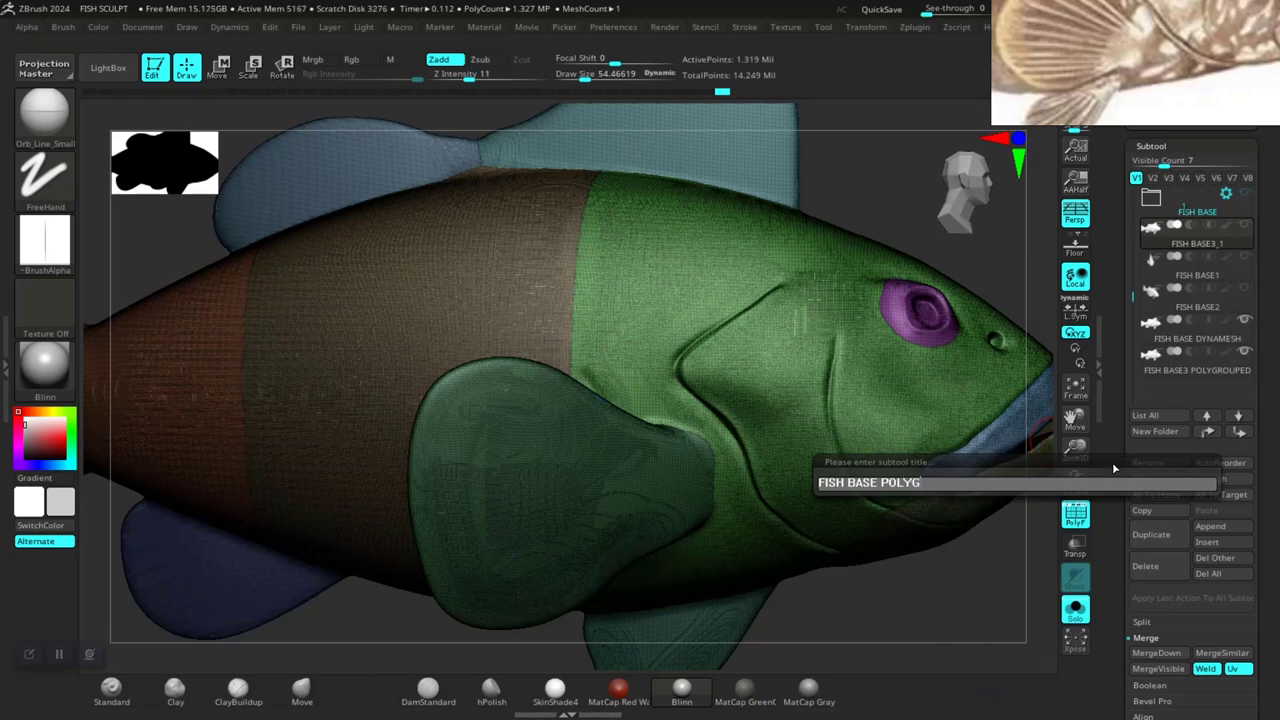
{"action": "type", "text": "ROUP"}
{"action": "type", "text": " DUP"}
{"action": "key", "text": "Return"}
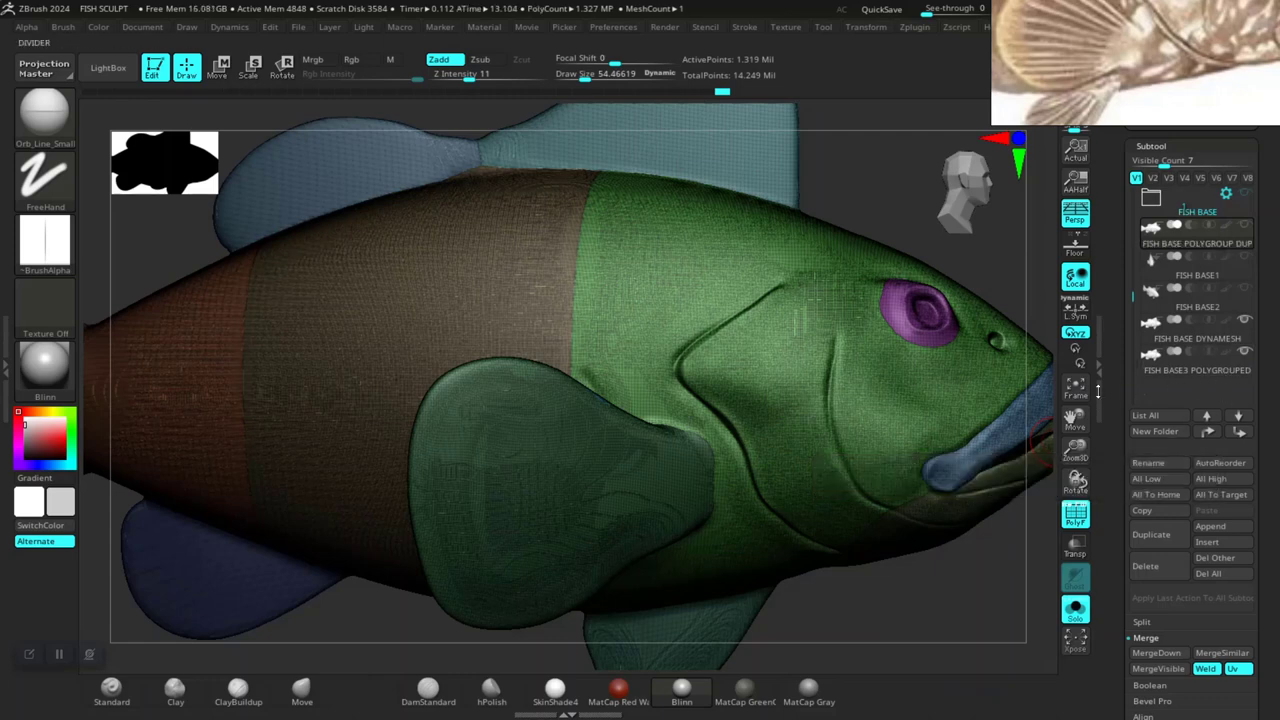
Turn Solo off and make FISH BASE3 POLYGROUPED the active subtool, framed in view.
{"action": "left_click", "coordinate": [1075, 608]}
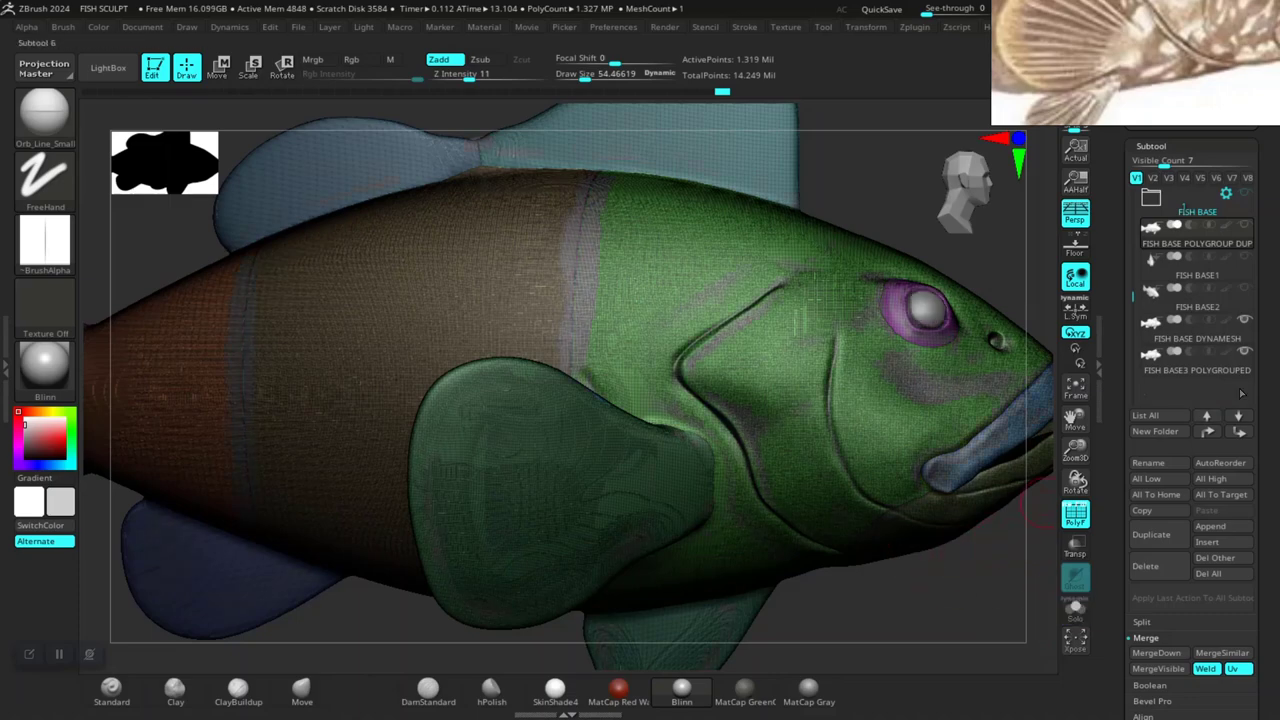
{"action": "left_click", "coordinate": [1214, 368]}
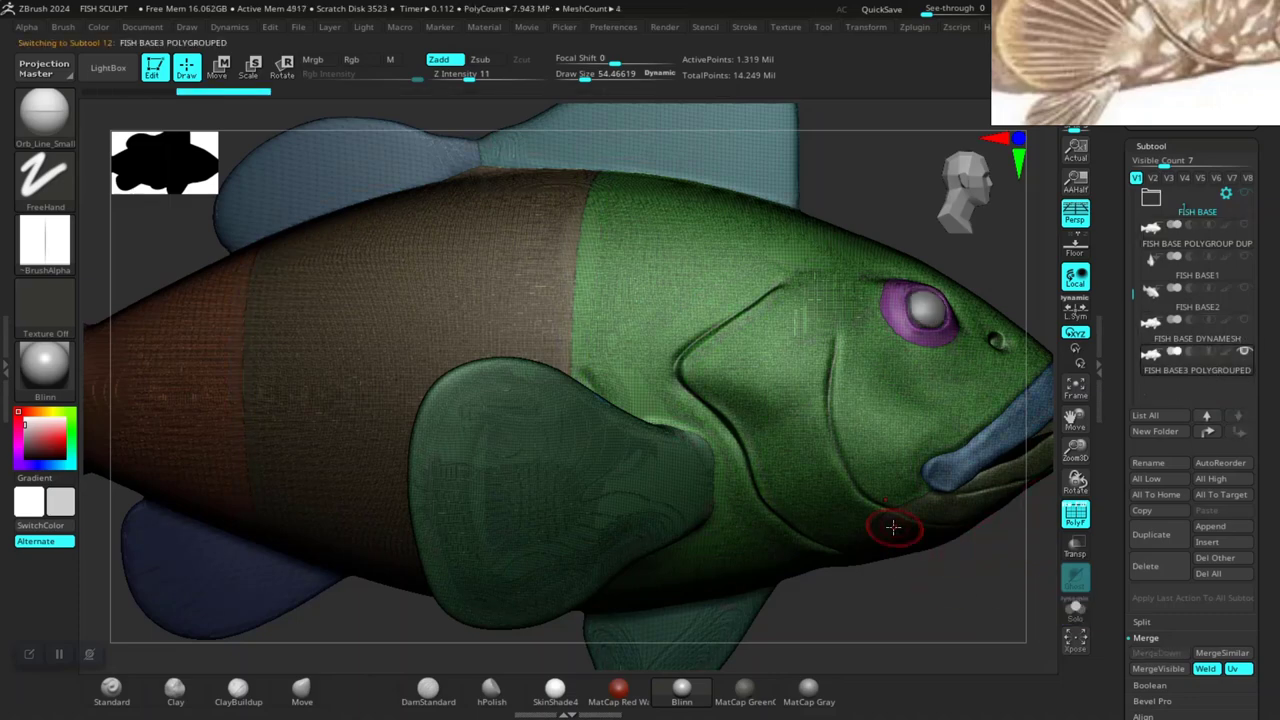
{"action": "key", "text": "f"}
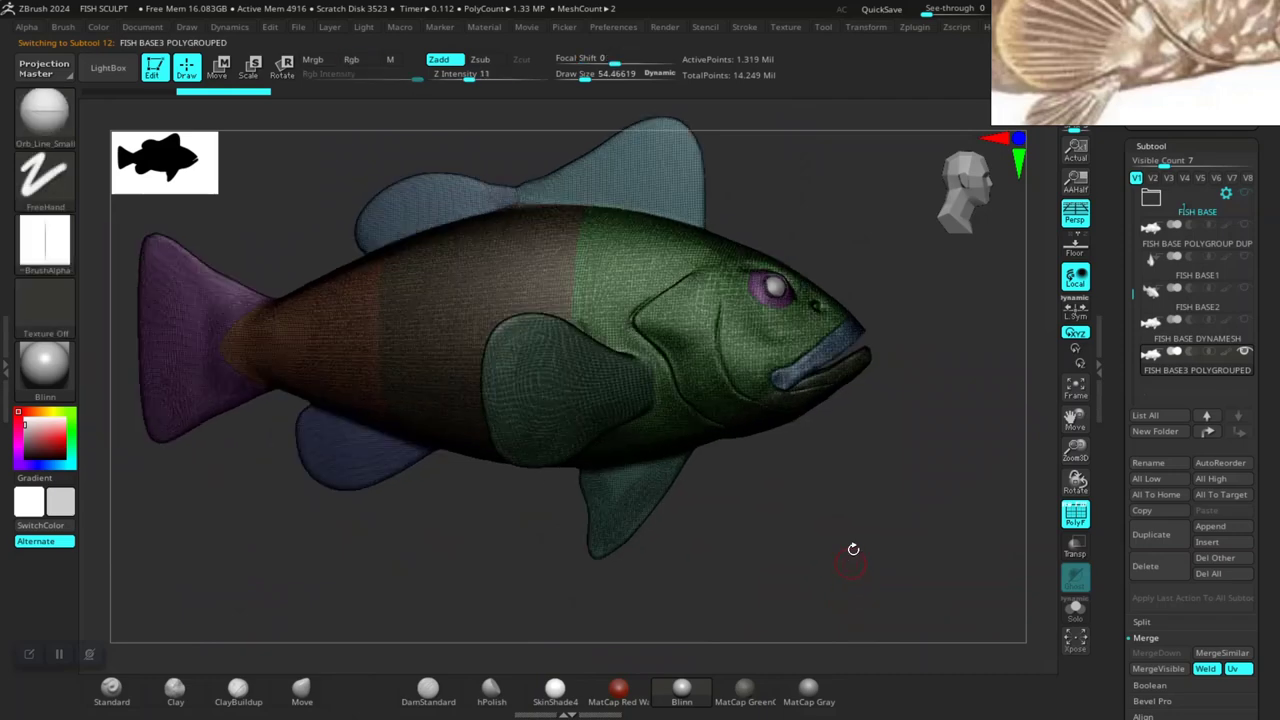
{"action": "left_click_drag", "start_coordinate": [851, 549], "coordinate": [857, 586], "text": "alt"}
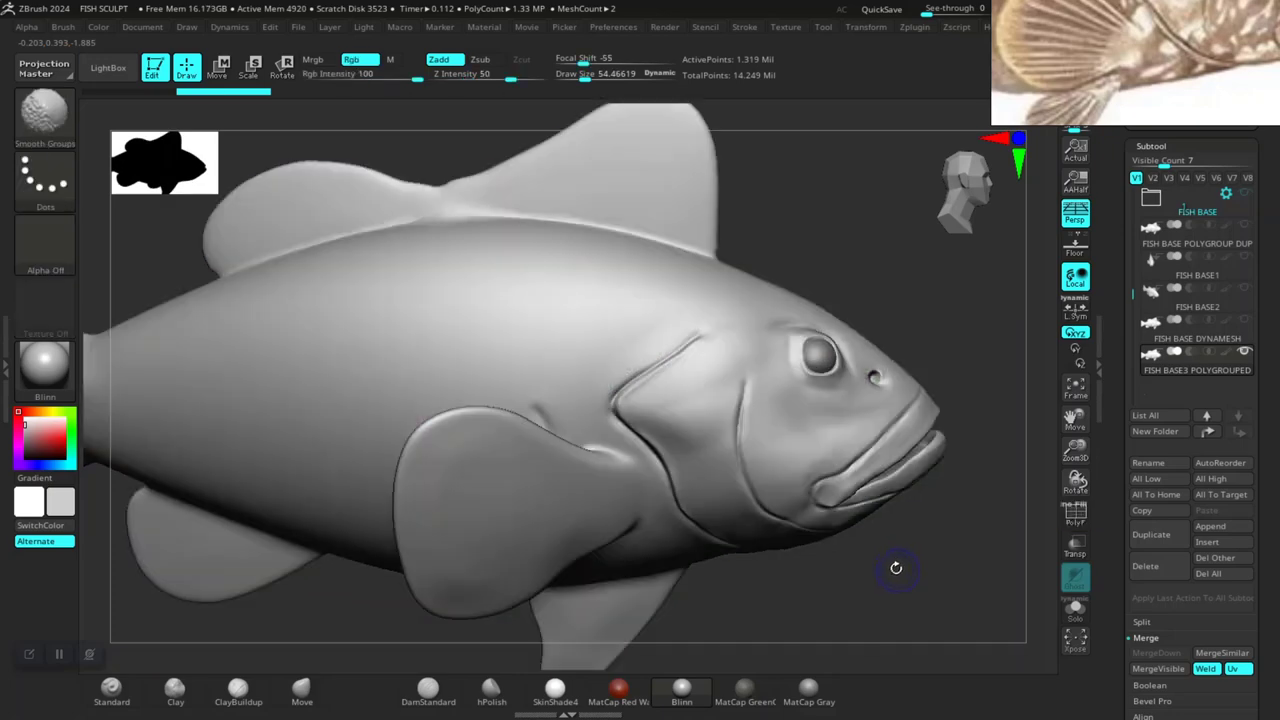
{"action": "mouse_move", "coordinate": [920, 590]}
{"action": "left_mouse_down"}
{"action": "mouse_move", "coordinate": [917, 606]}
{"action": "mouse_move", "coordinate": [924, 585]}
{"action": "left_mouse_up"}
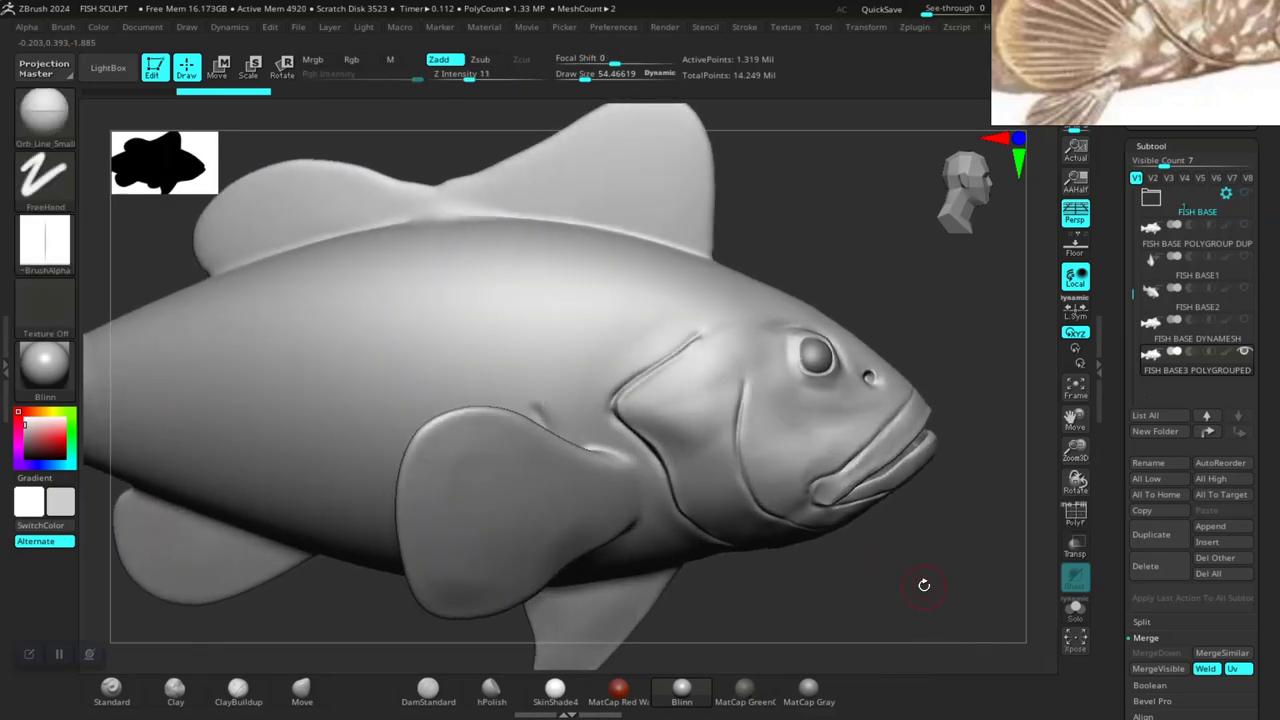
Display the fish's polygroup colours and wireframe with PolyF.
{"action": "key", "text": "shift"}
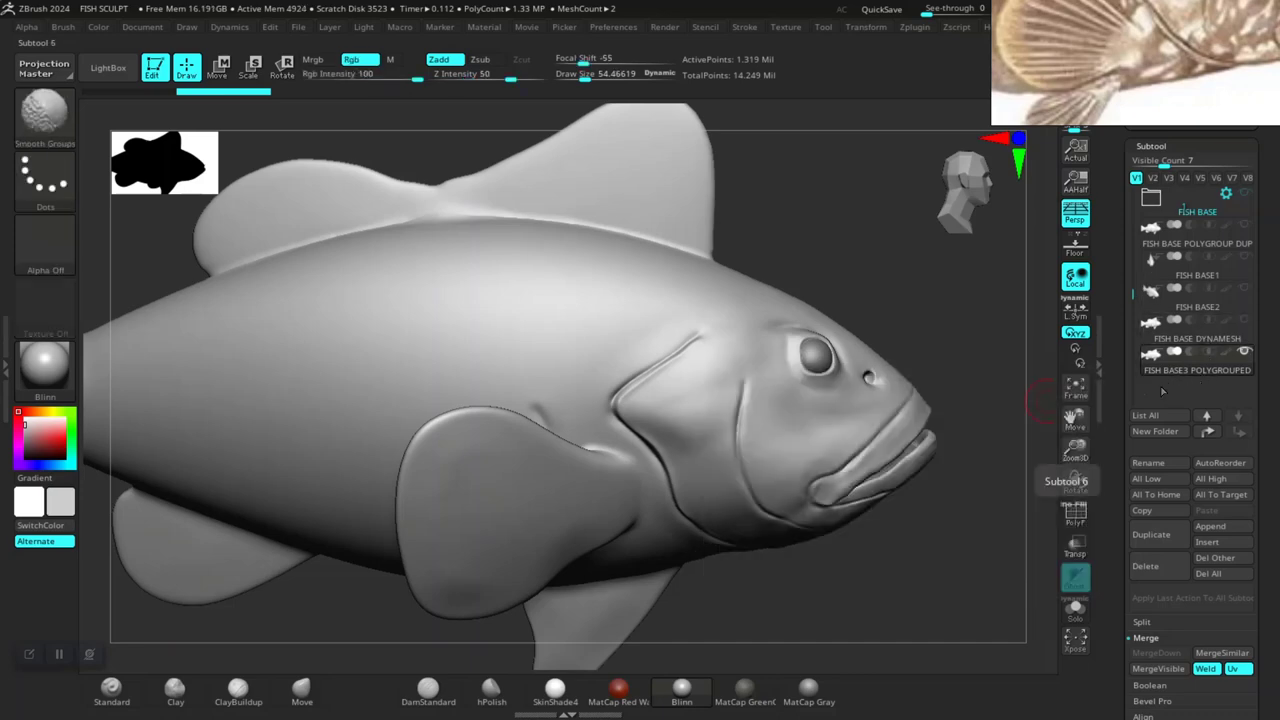
{"action": "left_click", "coordinate": [1075, 512]}
{"action": "key", "text": "shift+f"}
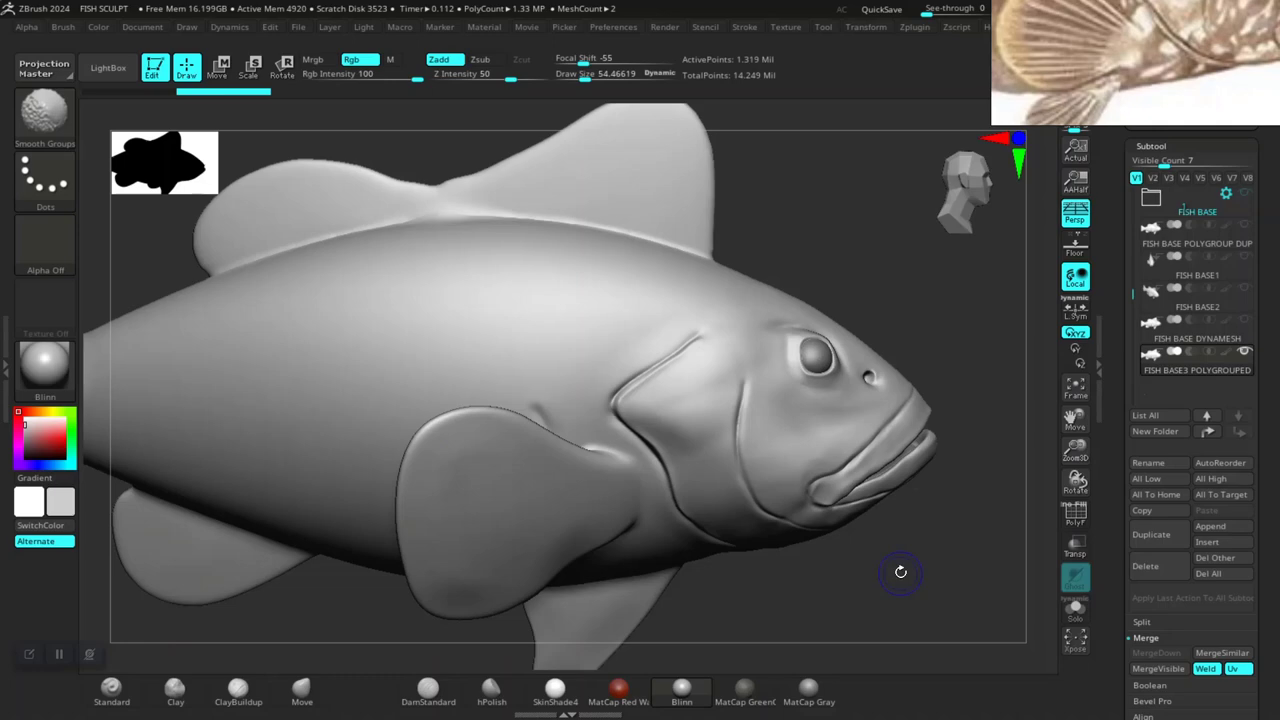
{"action": "key", "text": "shift+f"}
{"action": "key", "text": "shift+f"}
{"action": "key", "text": "shift+f"}
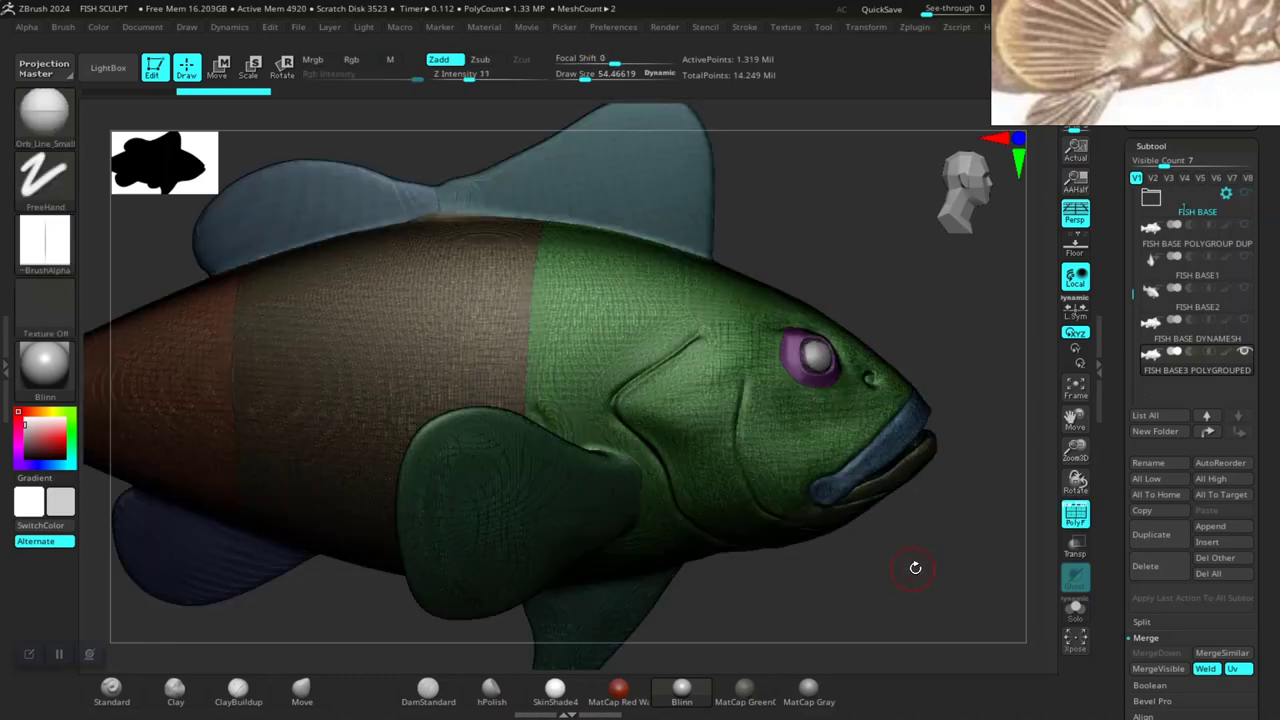
{"action": "left_click_drag", "start_coordinate": [915, 567], "coordinate": [980, 550]}
Set ZRemesher to Adapt off, AdaptiveSize 13, DetectEdges, KeepGroups, KeepCreases and 100 target polygons.
{"action": "scroll", "coordinate": [1142, 423], "scroll_direction": "down", "scroll_amount": 5}
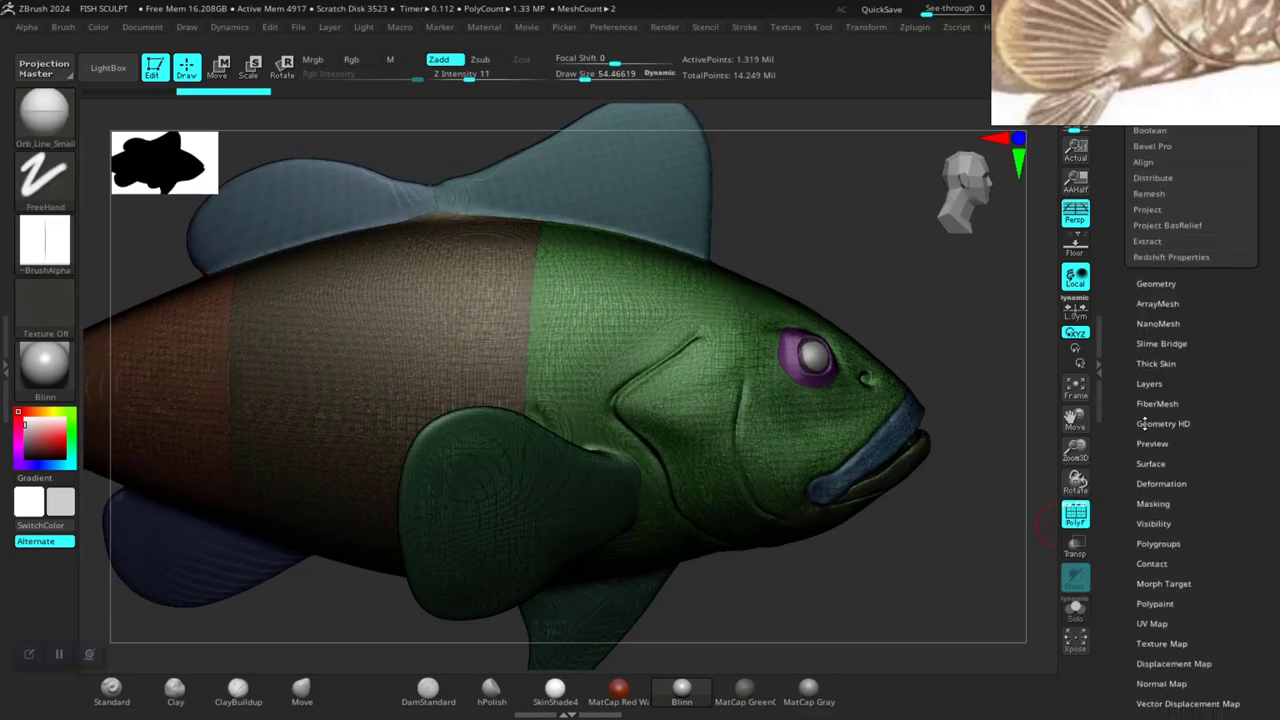
{"action": "left_click", "coordinate": [1150, 285]}
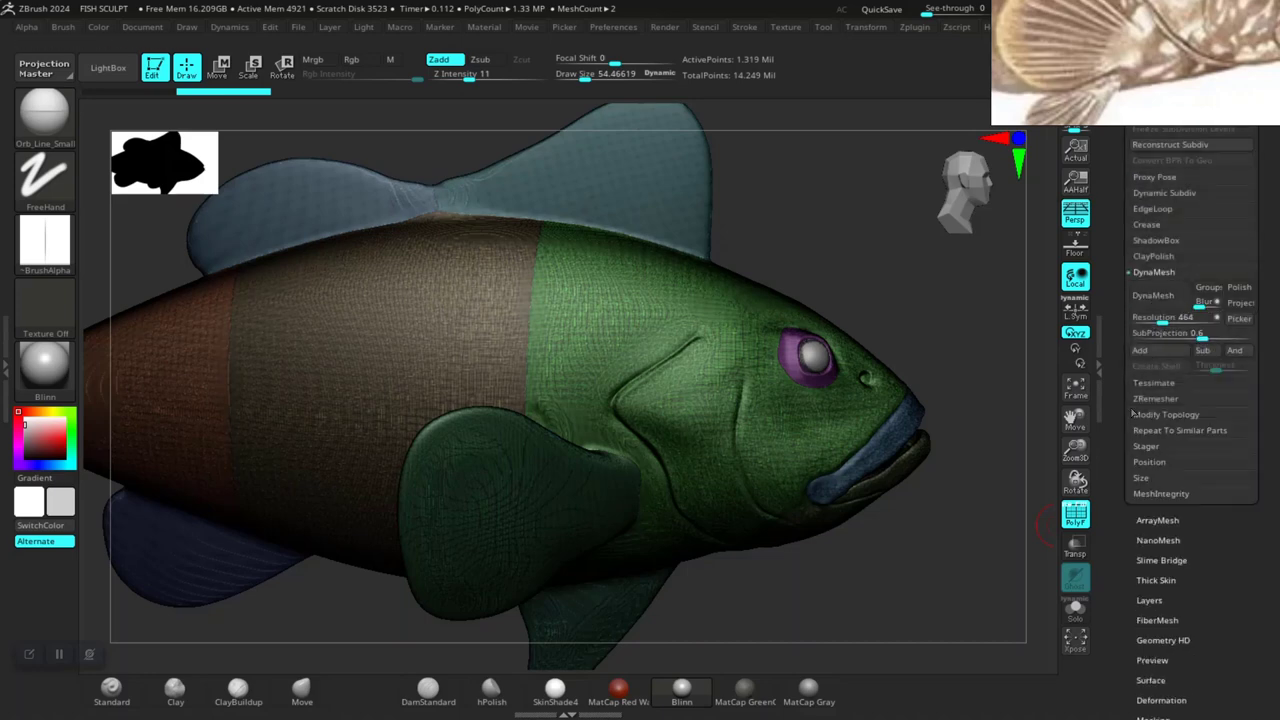
{"action": "left_click", "coordinate": [1148, 400]}
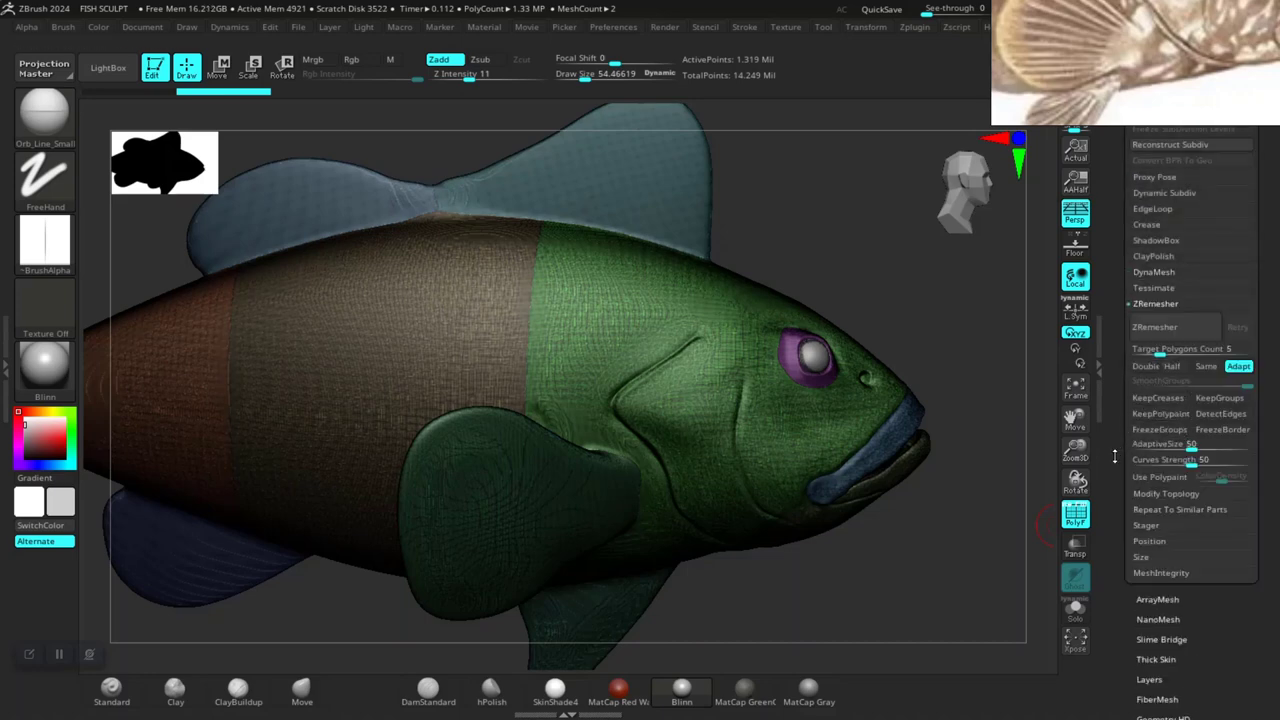
{"action": "left_click", "coordinate": [1236, 357]}
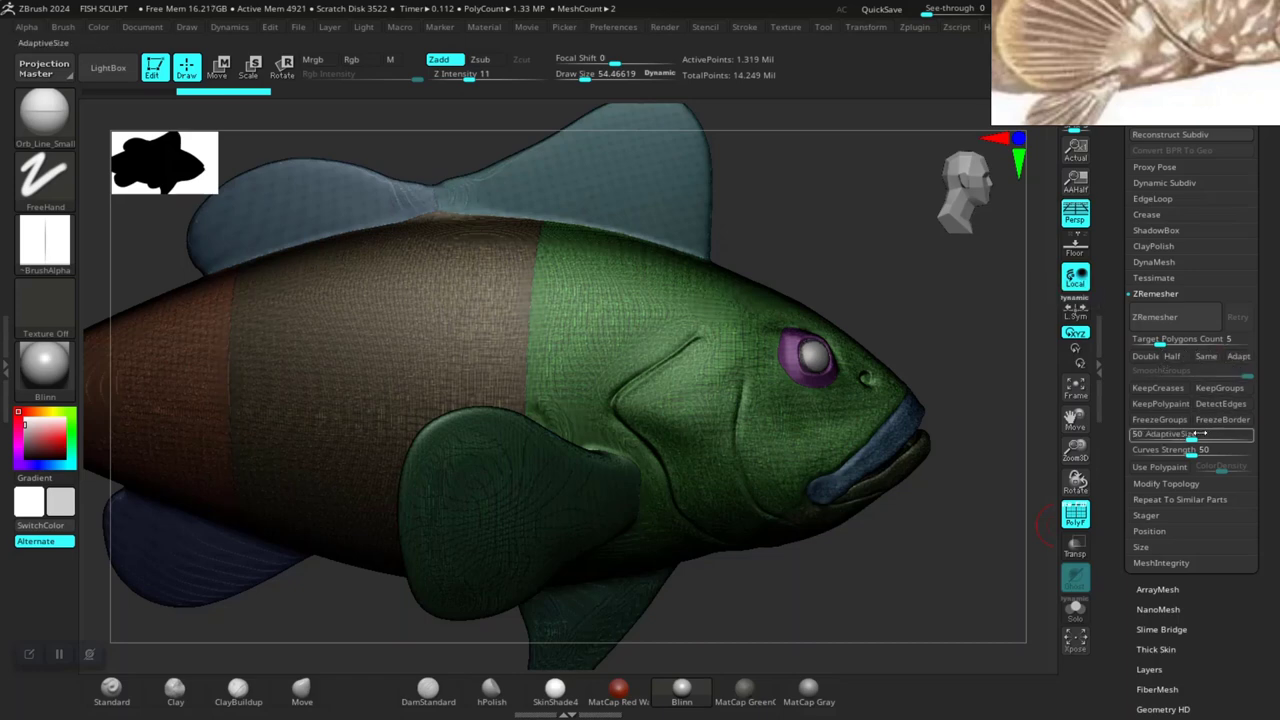
{"action": "left_click_drag", "start_coordinate": [1190, 436], "coordinate": [1124, 437]}
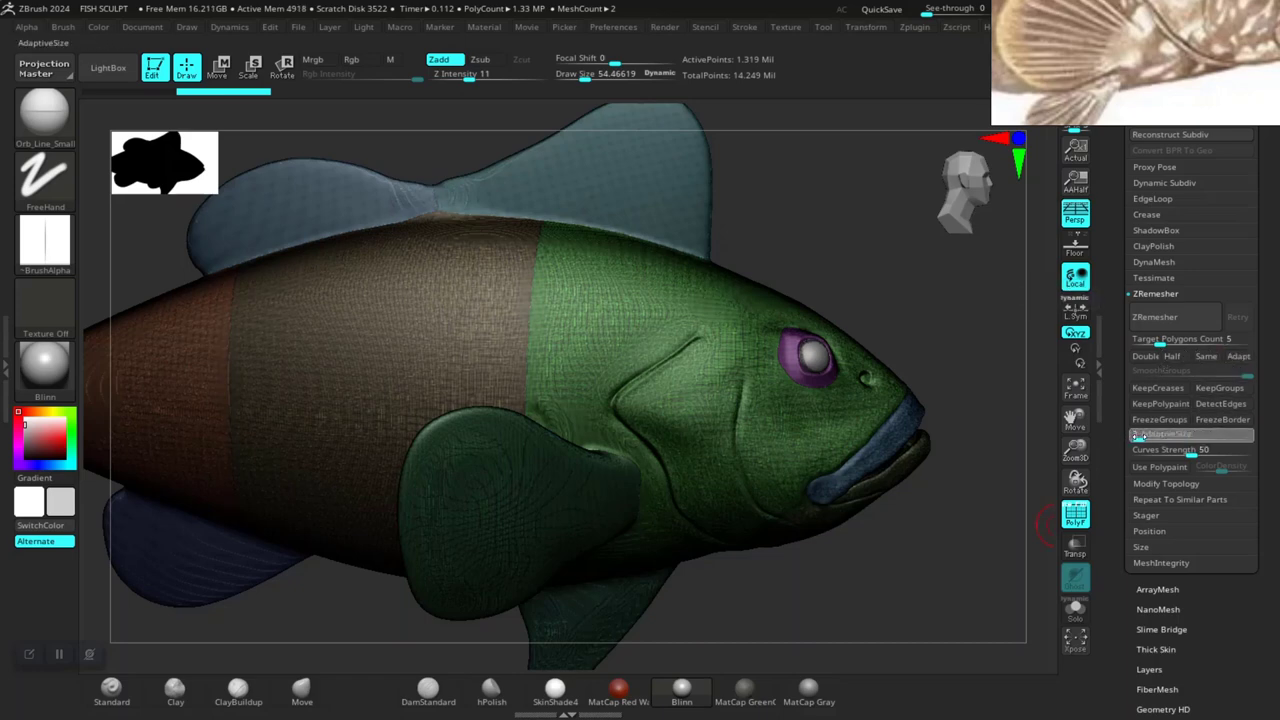
{"action": "type", "text": "13"}
{"action": "key", "text": "Return"}
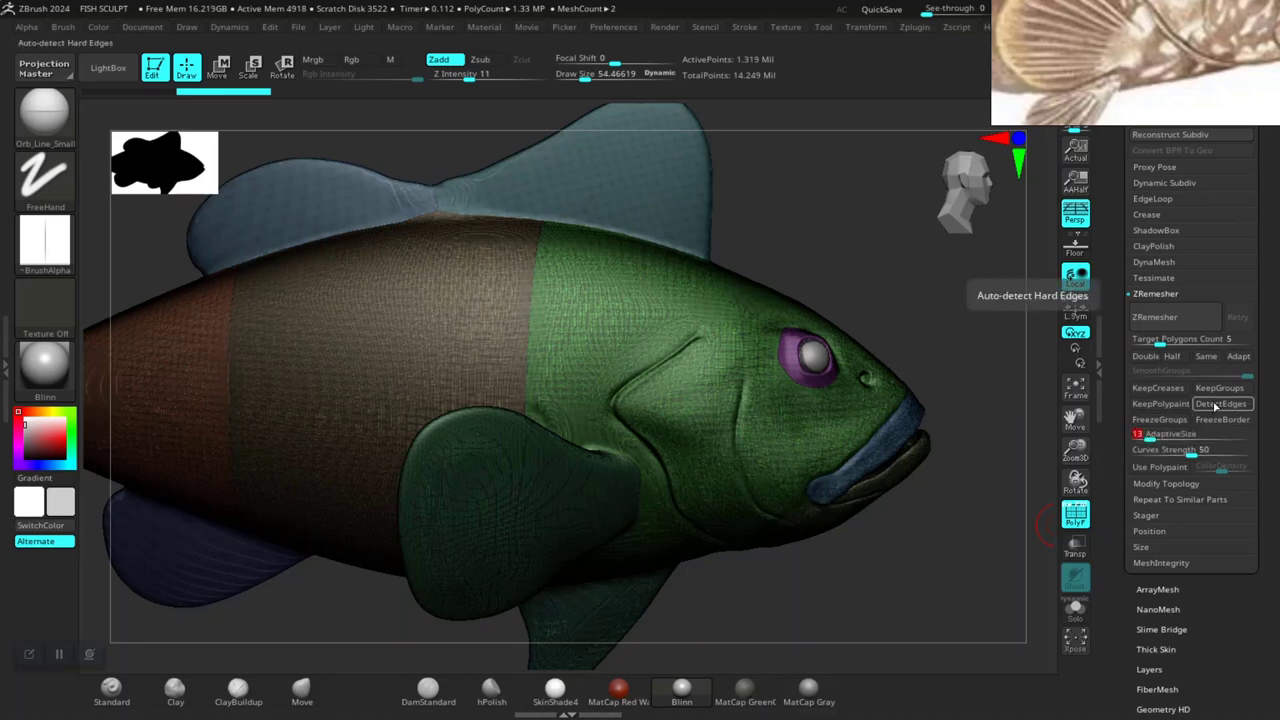
{"action": "left_click", "coordinate": [1215, 405]}
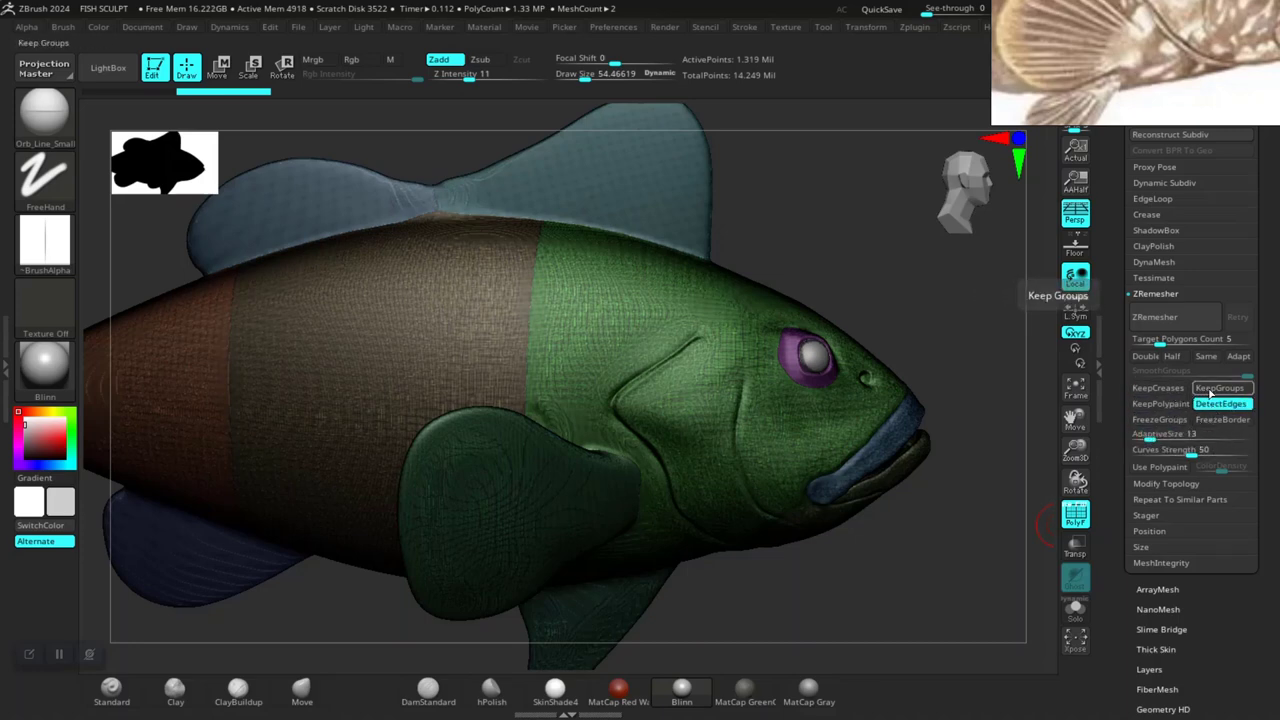
{"action": "left_click", "coordinate": [1212, 390]}
{"action": "left_click", "coordinate": [1158, 388]}
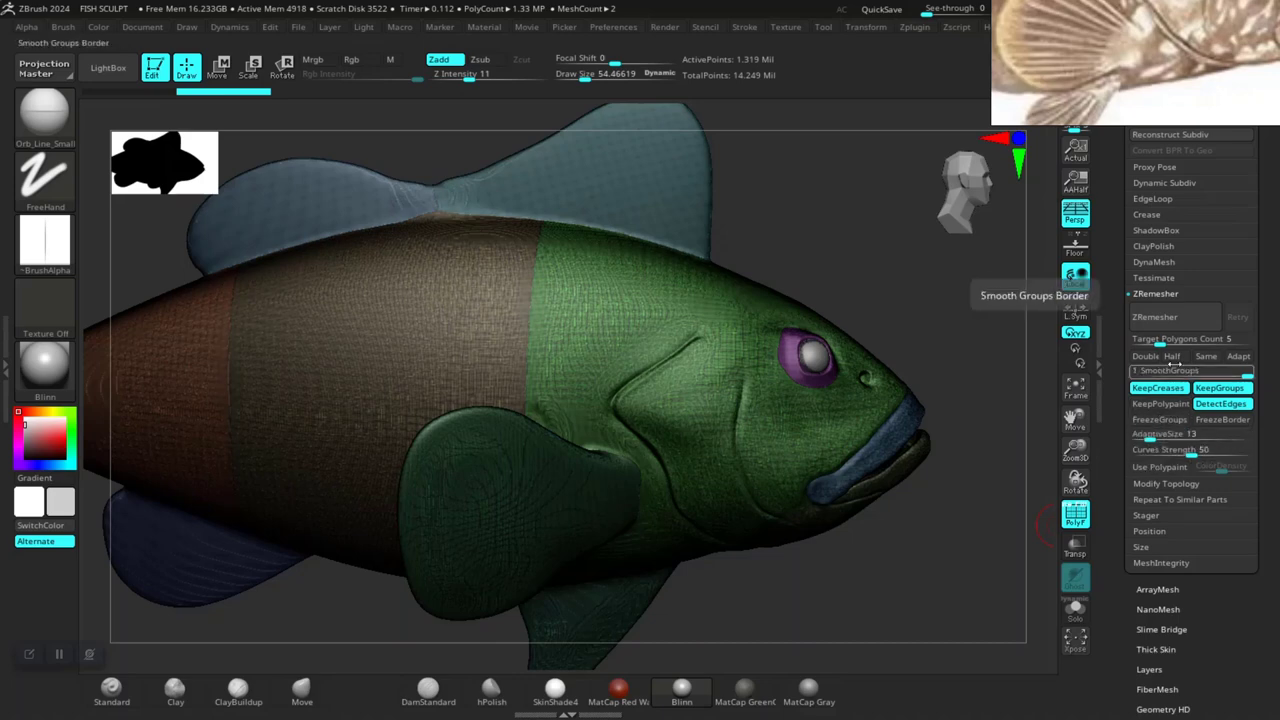
{"action": "left_click_drag", "start_coordinate": [1162, 342], "coordinate": [1250, 342]}
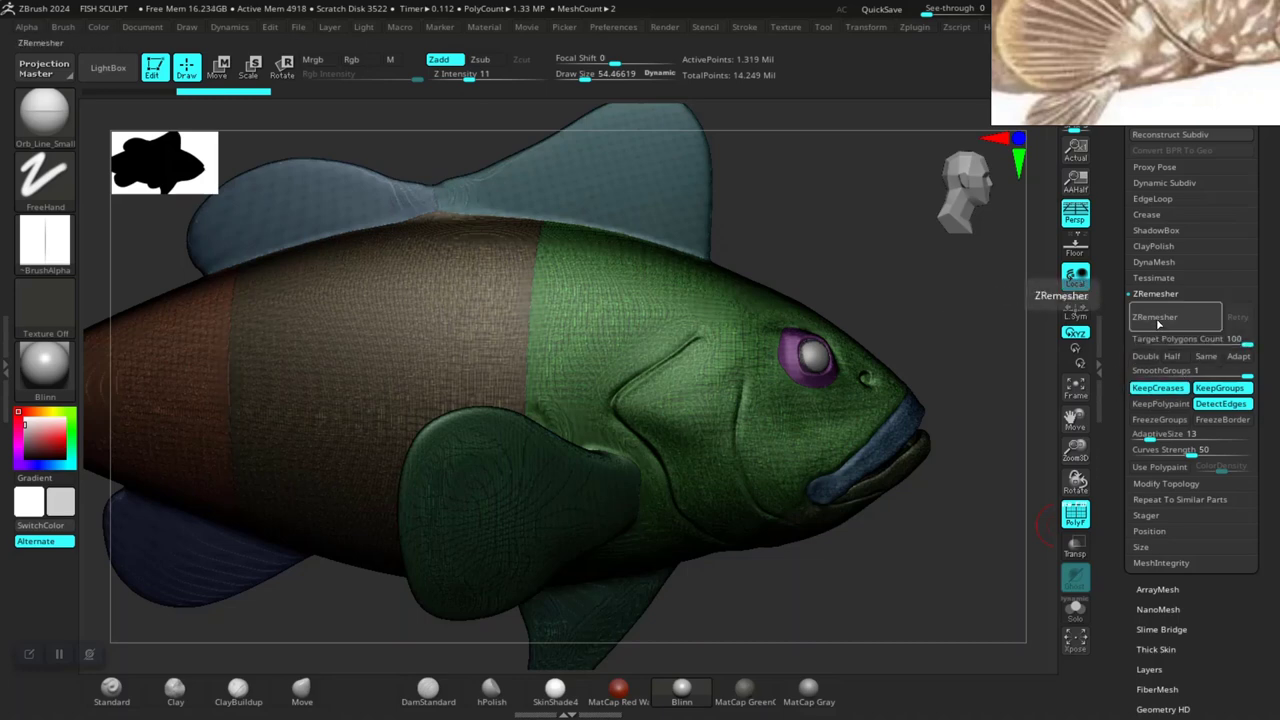
Run ZRemesher, inspect the quad topology, then undo back to the 1.319-million-point sculpt.
{"action": "left_click", "coordinate": [1158, 320]}
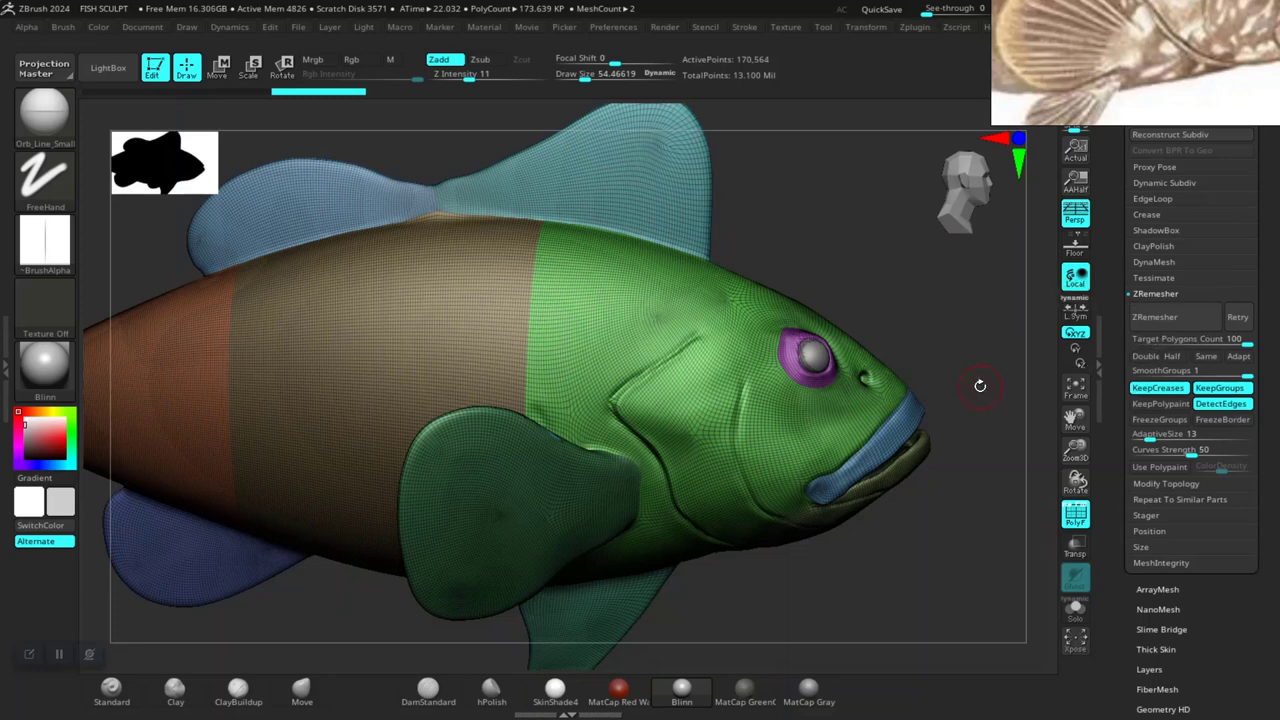
{"action": "mouse_move", "coordinate": [823, 255]}
{"action": "right_mouse_down", "text": "ctrl"}
{"action": "mouse_move", "coordinate": [888, 398]}
{"action": "mouse_move", "coordinate": [883, 323]}
{"action": "mouse_move", "coordinate": [773, 472]}
{"action": "mouse_move", "coordinate": [891, 309]}
{"action": "mouse_move", "coordinate": [916, 321]}
{"action": "mouse_move", "coordinate": [911, 400]}
{"action": "mouse_move", "coordinate": [814, 263]}
{"action": "mouse_move", "coordinate": [834, 343]}
{"action": "right_mouse_up", "text": "ctrl"}
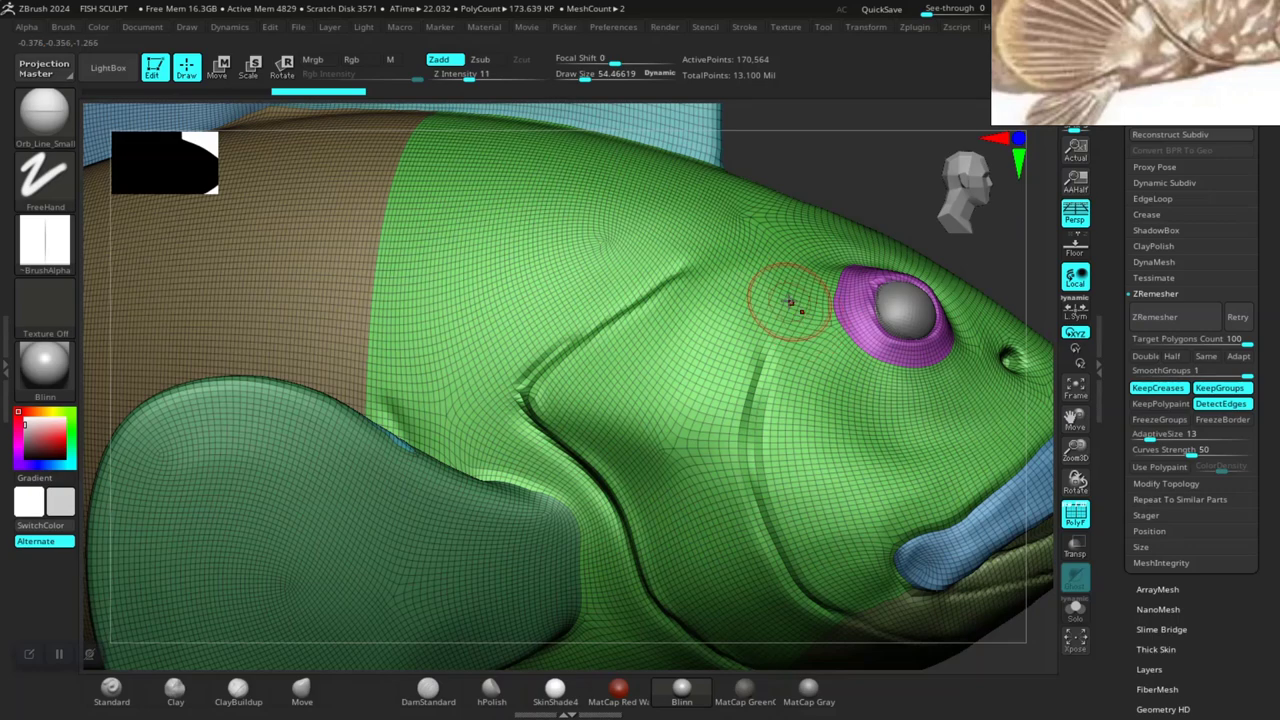
{"action": "right_click_drag", "start_coordinate": [830, 145], "coordinate": [806, 193]}
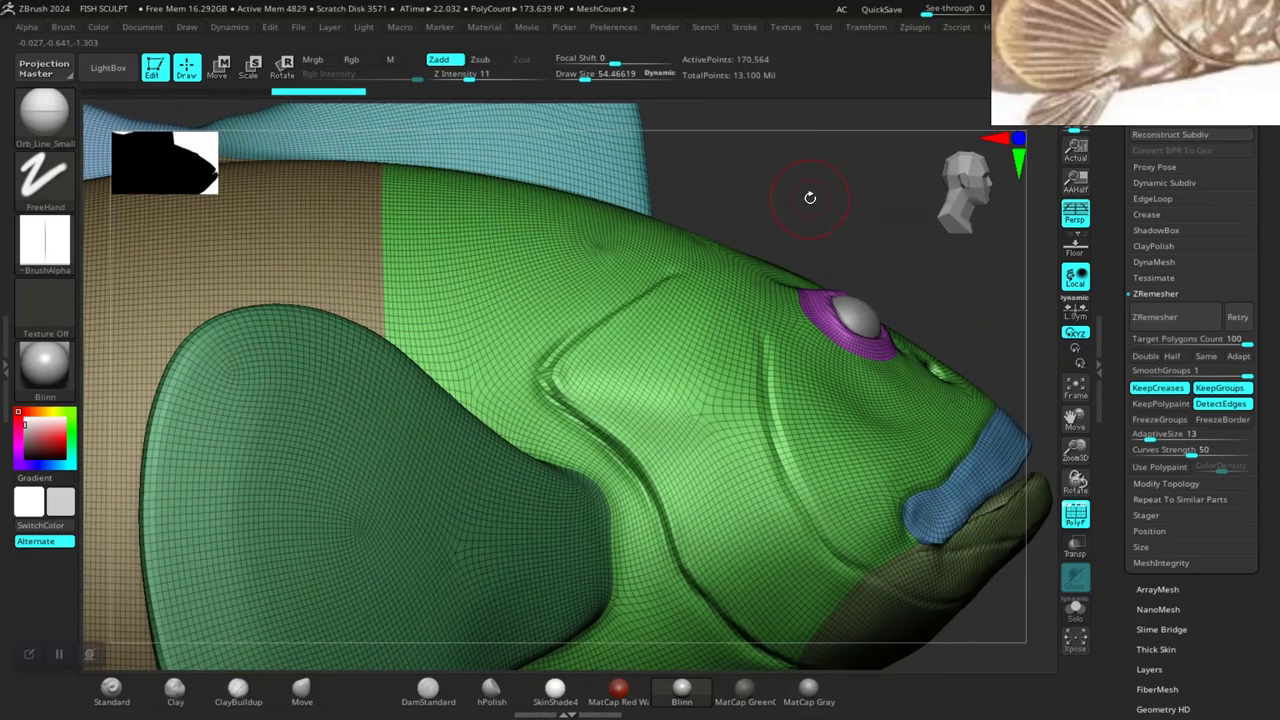
{"action": "mouse_move", "coordinate": [812, 192]}
{"action": "right_mouse_down"}
{"action": "mouse_move", "coordinate": [822, 310]}
{"action": "mouse_move", "coordinate": [800, 486]}
{"action": "mouse_move", "coordinate": [829, 400]}
{"action": "mouse_move", "coordinate": [837, 474]}
{"action": "mouse_move", "coordinate": [840, 459]}
{"action": "mouse_move", "coordinate": [774, 440]}
{"action": "mouse_move", "coordinate": [796, 486]}
{"action": "mouse_move", "coordinate": [800, 330]}
{"action": "mouse_move", "coordinate": [734, 449]}
{"action": "mouse_move", "coordinate": [699, 395]}
{"action": "mouse_move", "coordinate": [720, 403]}
{"action": "right_mouse_up"}
{"action": "key", "text": "ctrl"}
{"action": "key", "text": "ctrl+d"}
Hide the pectoral fin to expose the opening beneath it.
{"action": "right_click_drag", "start_coordinate": [700, 306], "coordinate": [581, 314]}
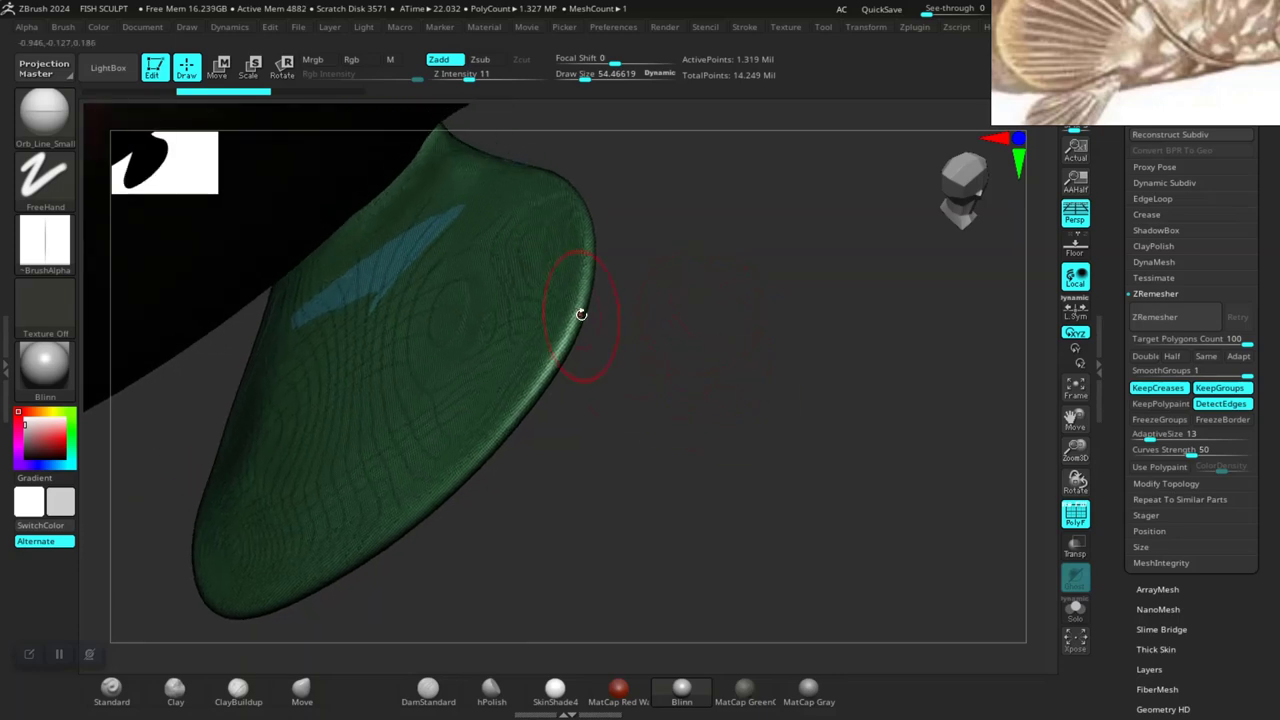
{"action": "left_click", "coordinate": [476, 358], "text": "ctrl+shift"}
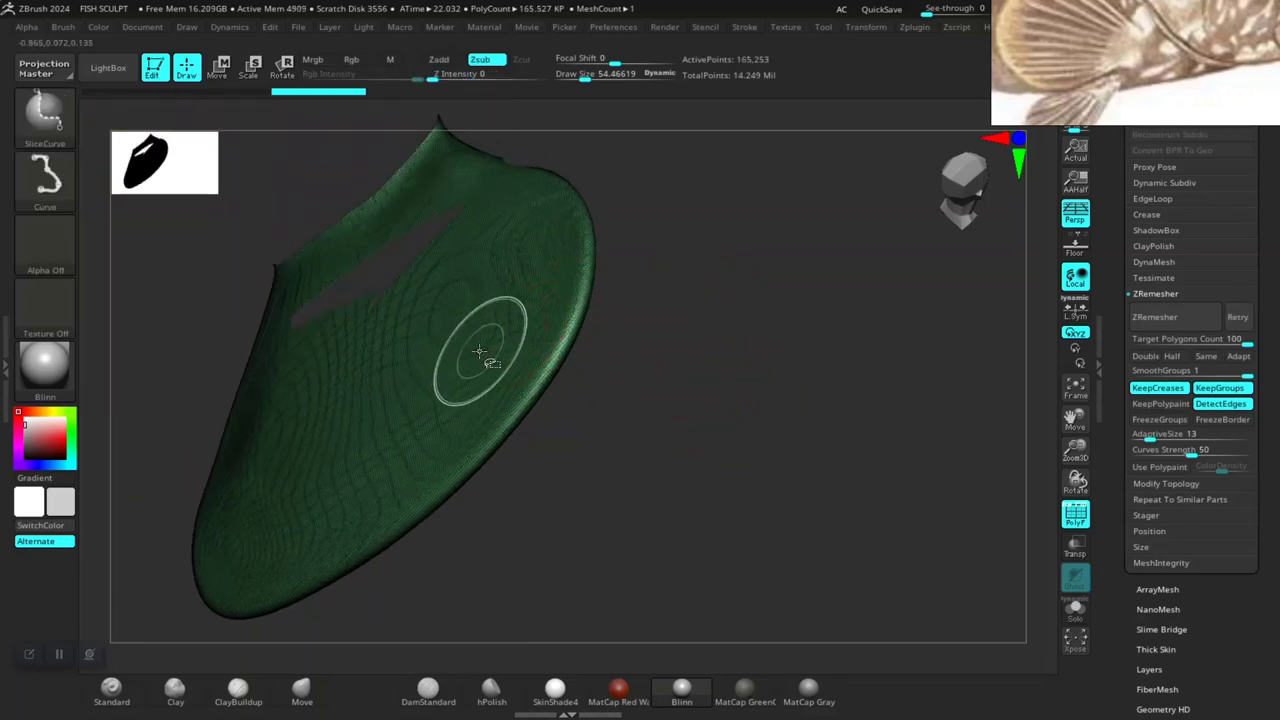
{"action": "left_click", "coordinate": [479, 352], "text": "ctrl+shift"}
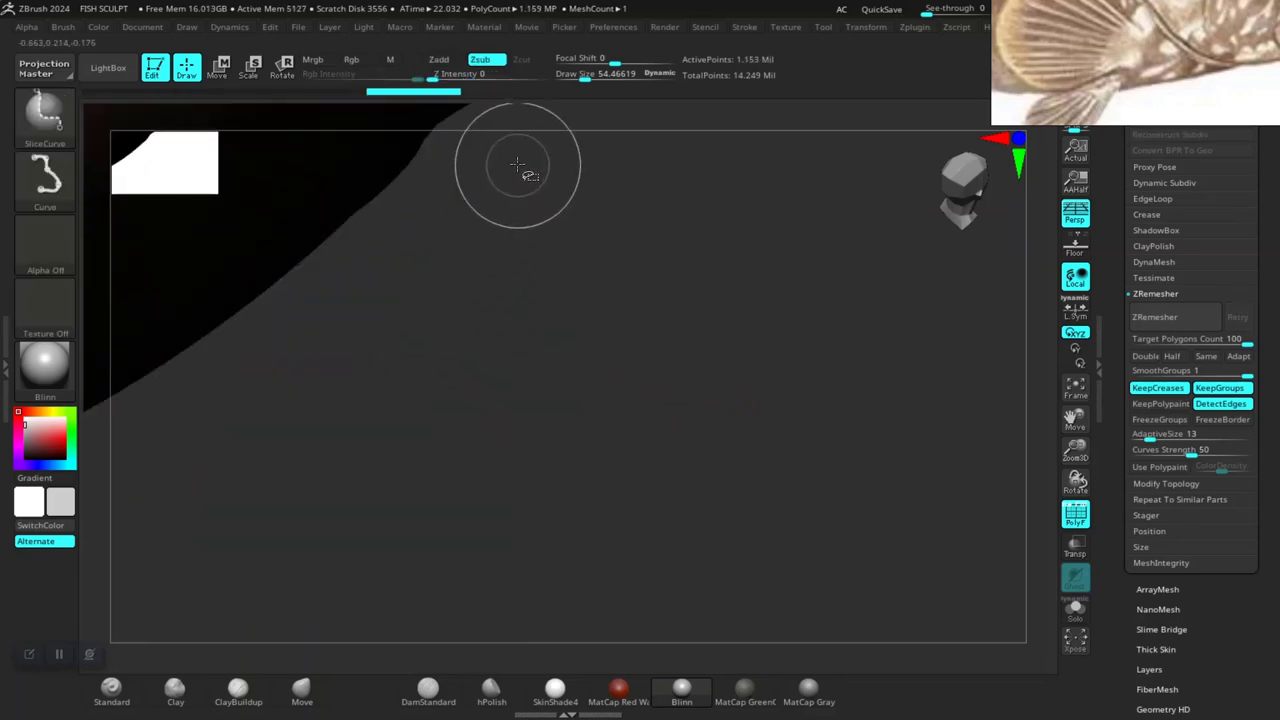
{"action": "left_click", "coordinate": [600, 277], "text": "ctrl+shift"}
{"action": "left_click", "coordinate": [655, 393], "text": "ctrl+shift"}
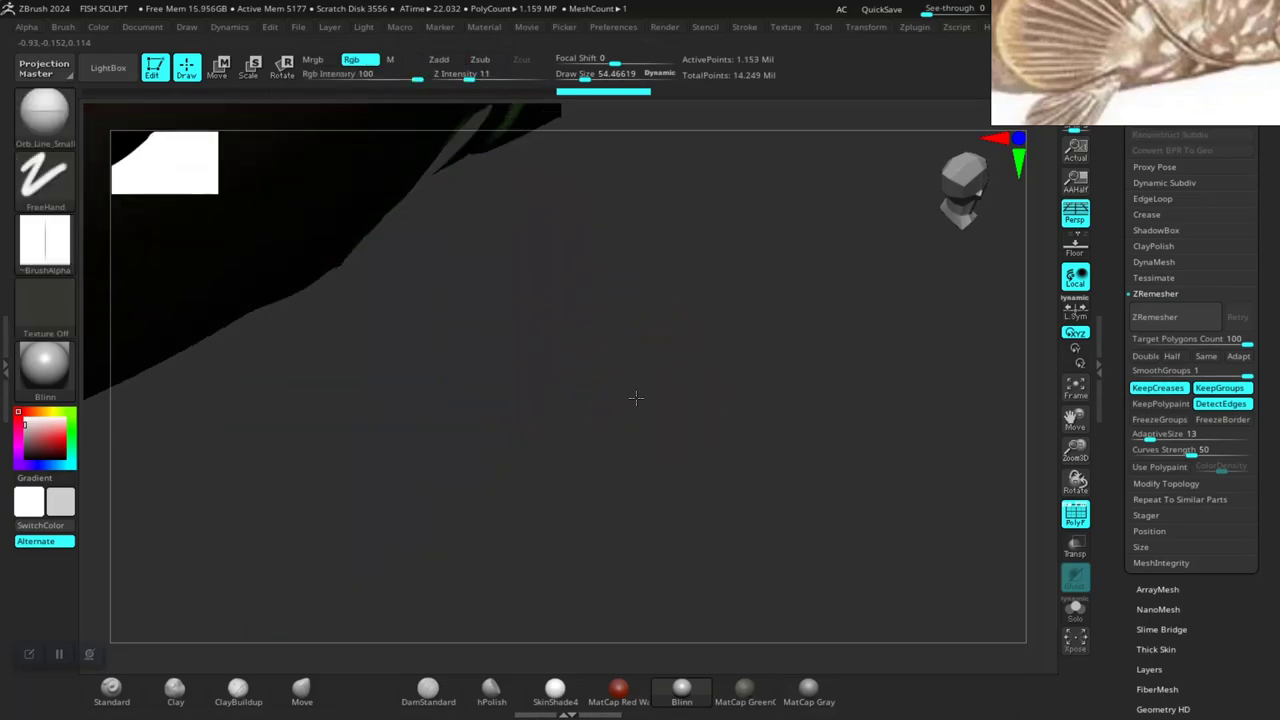
{"action": "mouse_move", "coordinate": [636, 397]}
{"action": "right_mouse_down", "text": "ctrl"}
{"action": "mouse_move", "coordinate": [632, 162]}
{"action": "mouse_move", "coordinate": [962, 370]}
{"action": "right_mouse_up", "text": "ctrl"}
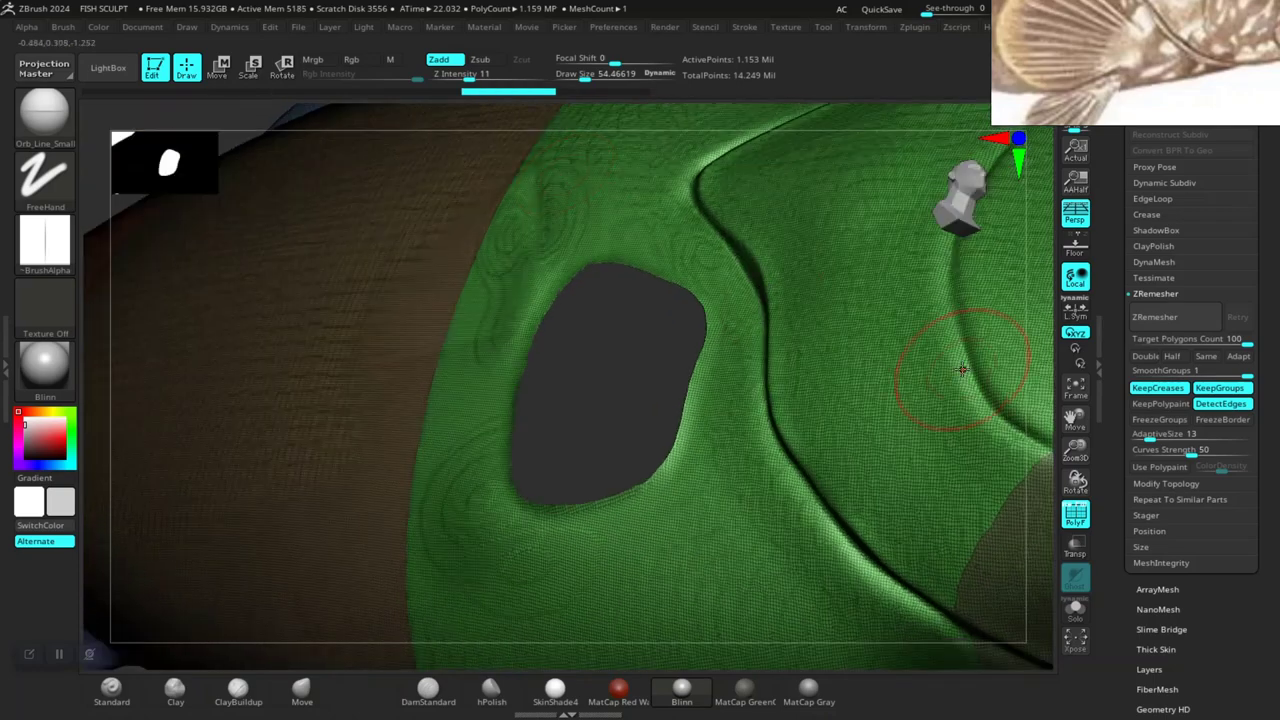
{"action": "left_click_drag", "start_coordinate": [1117, 563], "coordinate": [1122, 377]}
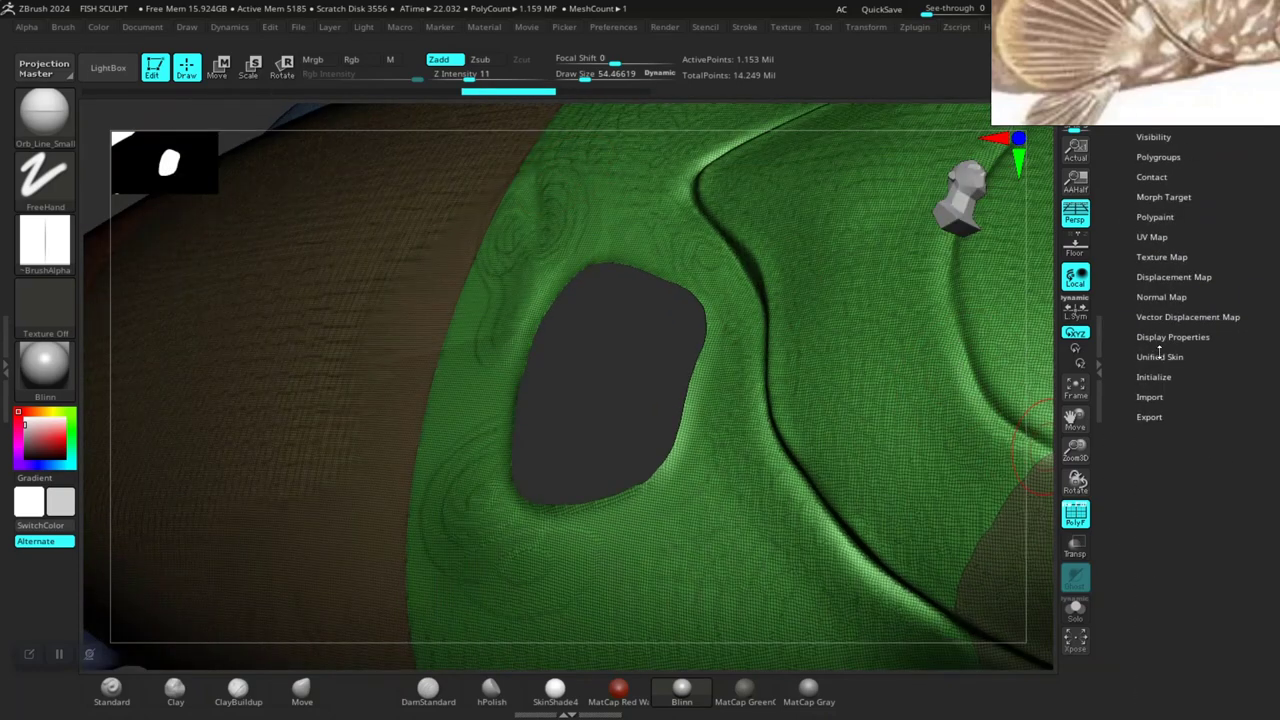
Enable Double in Display Properties and view the fish from the side.
{"action": "left_click", "coordinate": [1162, 338]}
{"action": "left_click", "coordinate": [1158, 482]}
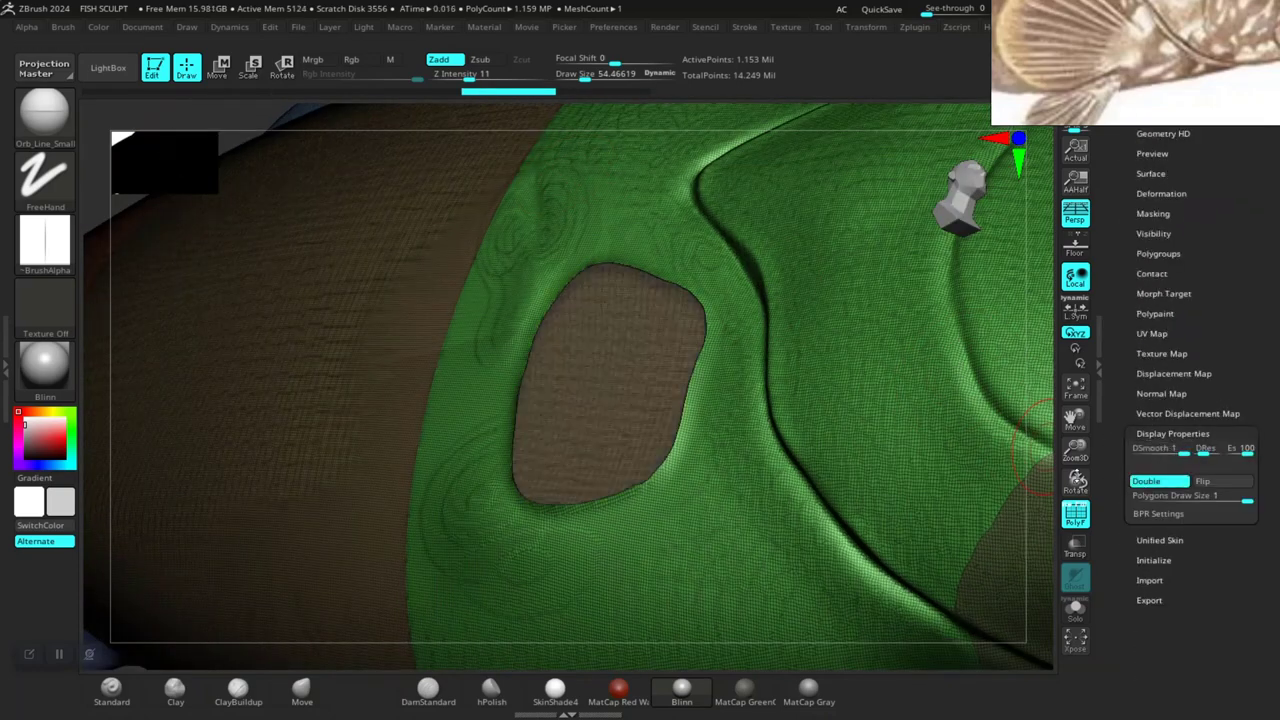
{"action": "key", "text": "f"}
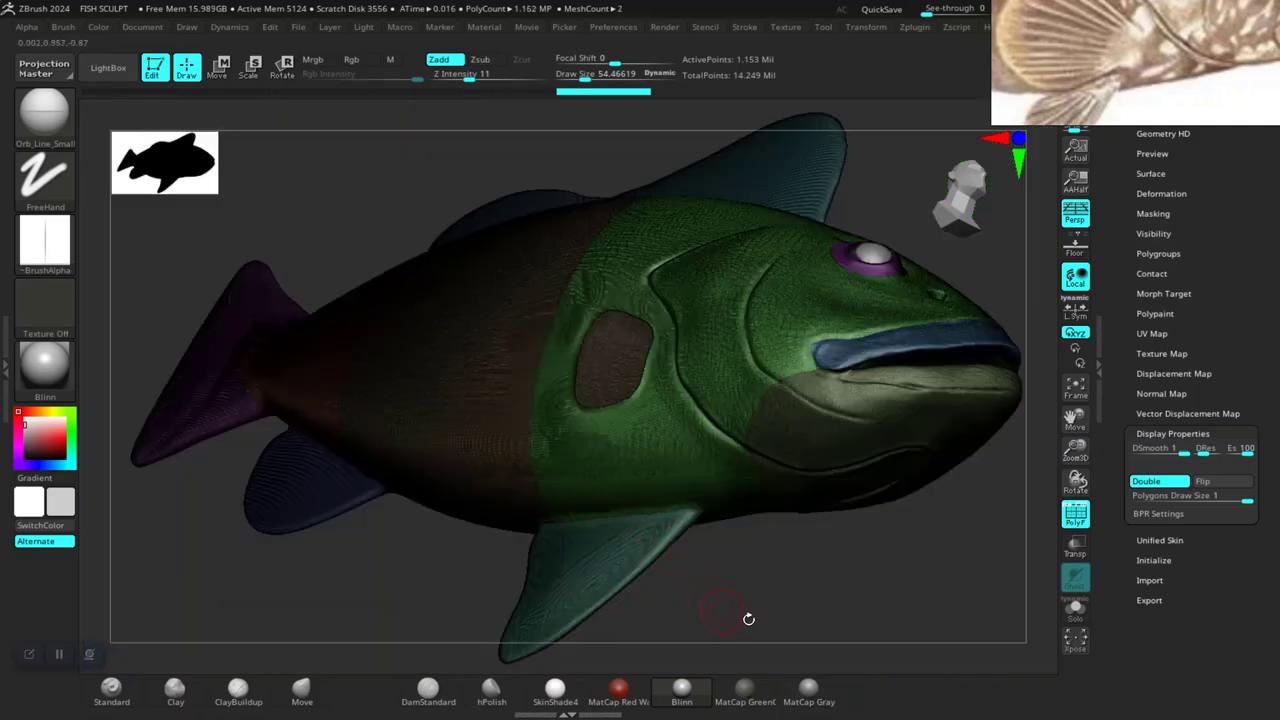
{"action": "mouse_move", "coordinate": [748, 619]}
{"action": "left_mouse_down"}
{"action": "mouse_move", "coordinate": [817, 623]}
{"action": "mouse_move", "coordinate": [740, 546]}
{"action": "left_mouse_up"}
{"action": "scroll", "coordinate": [763, 580], "scroll_direction": "up", "scroll_amount": 5}
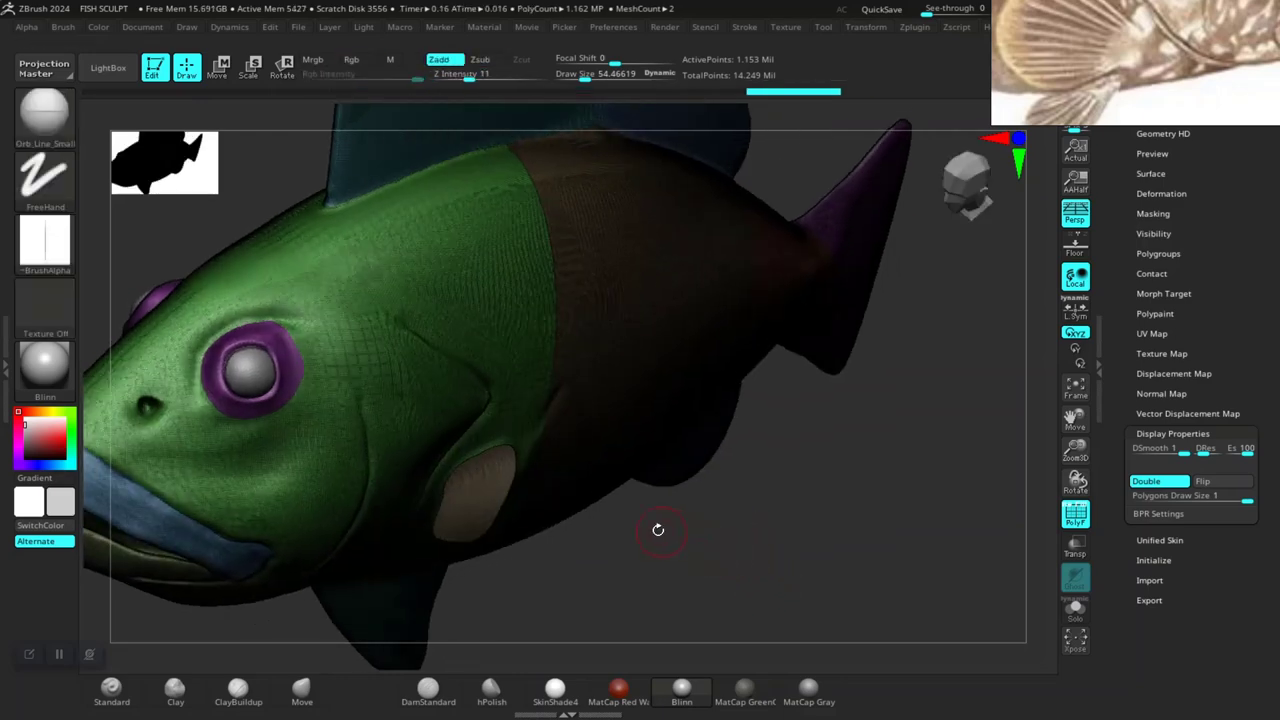
{"action": "left_click_drag", "start_coordinate": [697, 571], "coordinate": [660, 471], "text": "shift"}
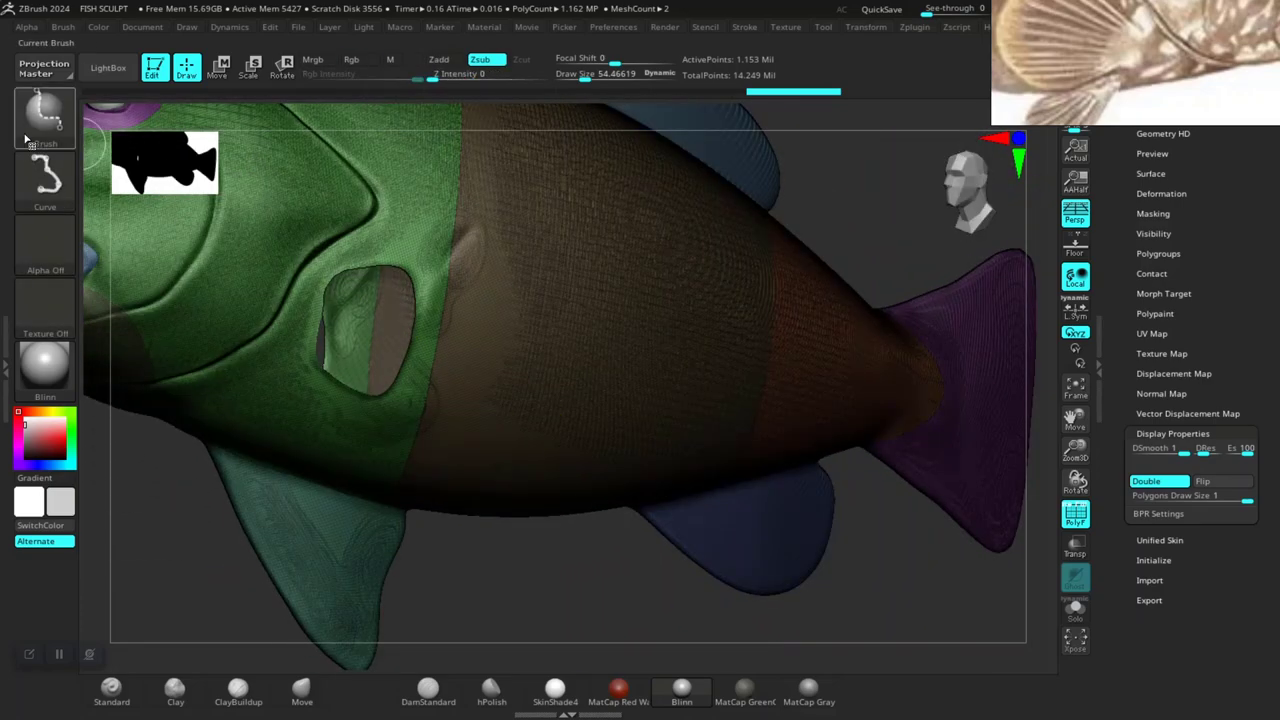
Reveal all hidden parts of the fish using the SelectRect brush.
{"action": "left_click", "coordinate": [27, 139]}
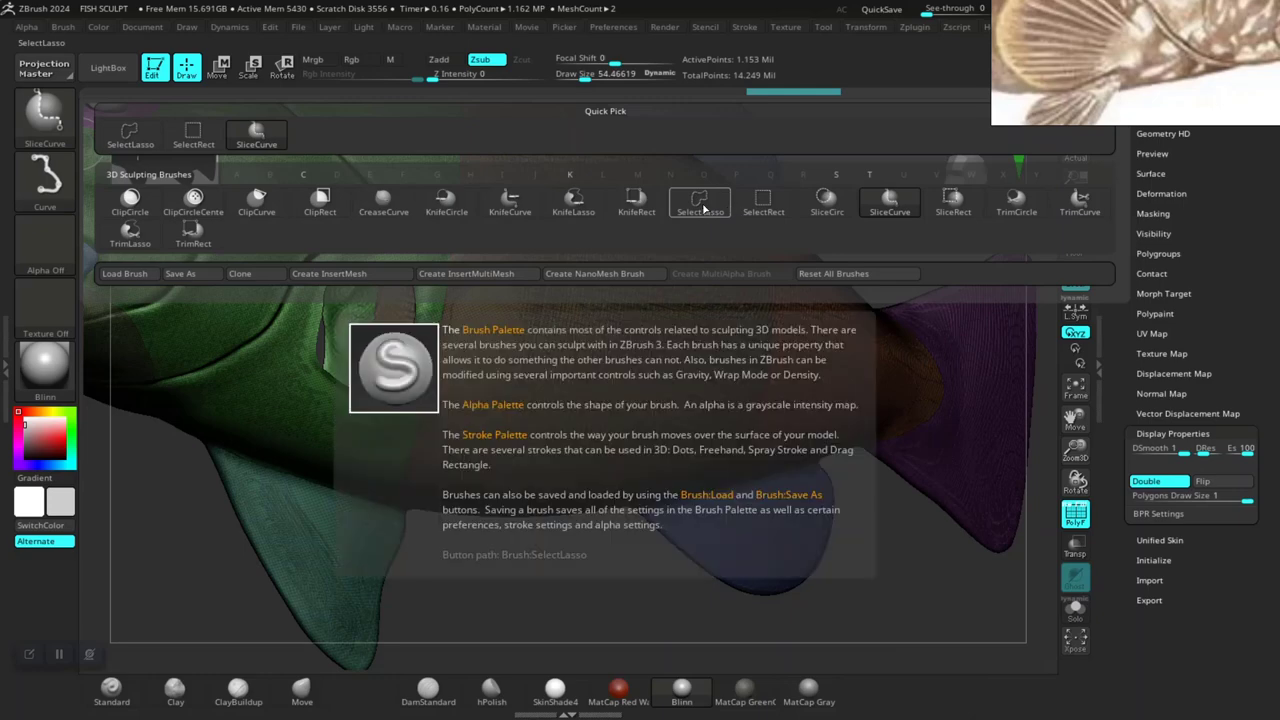
{"action": "left_click", "coordinate": [763, 200]}
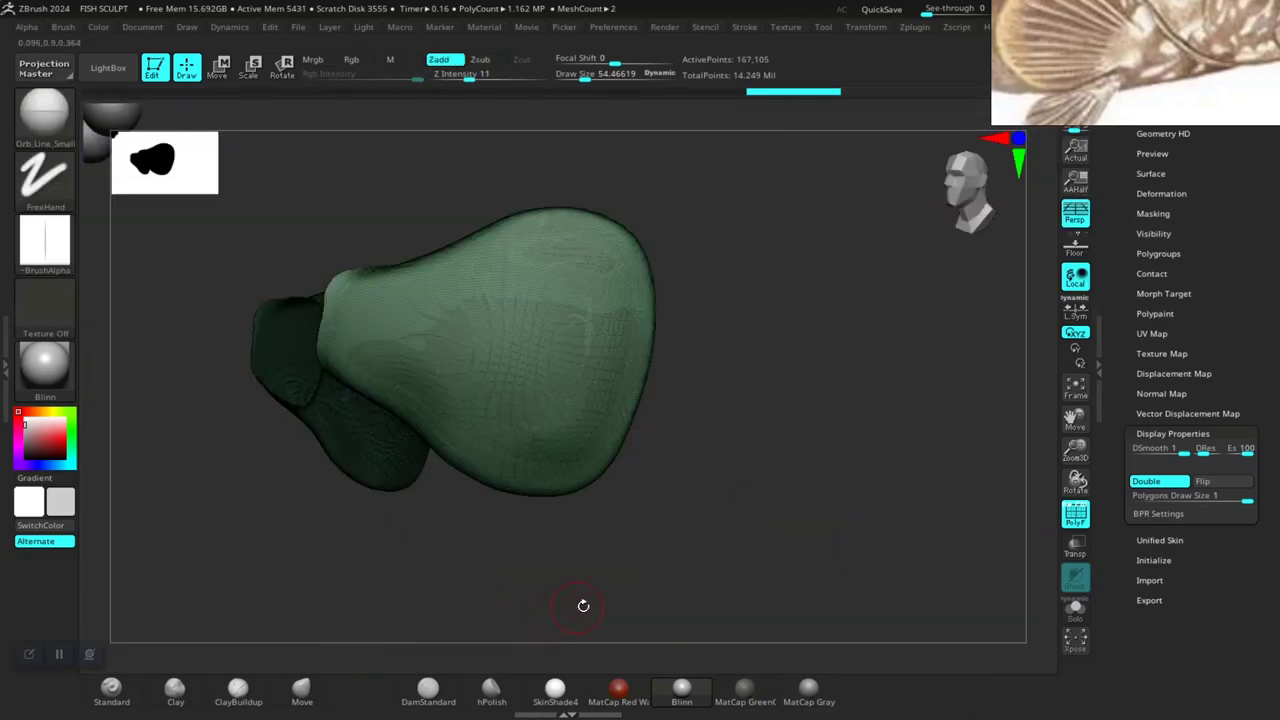
{"action": "mouse_move", "coordinate": [580, 603]}
{"action": "left_mouse_down"}
{"action": "mouse_move", "coordinate": [686, 608]}
{"action": "mouse_move", "coordinate": [714, 571]}
{"action": "mouse_move", "coordinate": [712, 542]}
{"action": "mouse_move", "coordinate": [720, 586]}
{"action": "mouse_move", "coordinate": [723, 566]}
{"action": "left_mouse_up"}
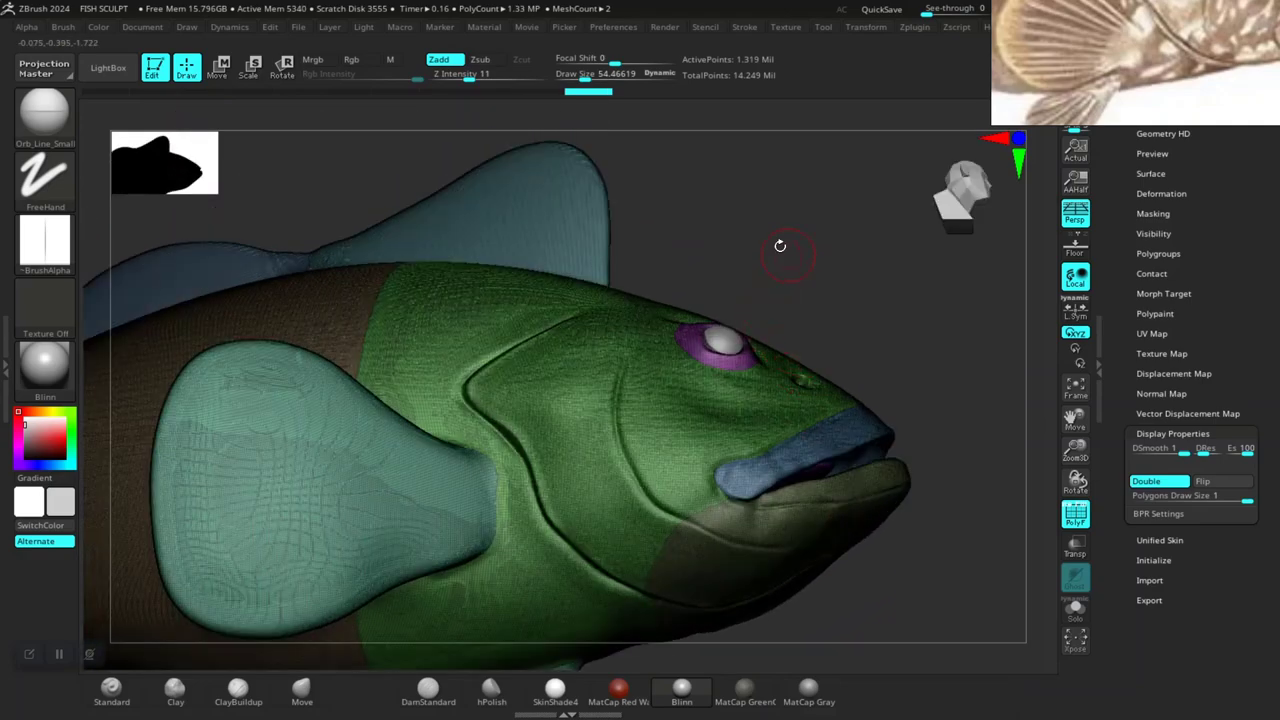
Orbit the fish and turn PolyF back on to overlay wireframe and polygroup colours.
{"action": "mouse_move", "coordinate": [780, 246]}
{"action": "left_mouse_down"}
{"action": "mouse_move", "coordinate": [781, 203]}
{"action": "mouse_move", "coordinate": [781, 278]}
{"action": "mouse_move", "coordinate": [643, 349]}
{"action": "mouse_move", "coordinate": [743, 225]}
{"action": "mouse_move", "coordinate": [777, 251]}
{"action": "mouse_move", "coordinate": [756, 292]}
{"action": "mouse_move", "coordinate": [1014, 460]}
{"action": "left_mouse_up"}
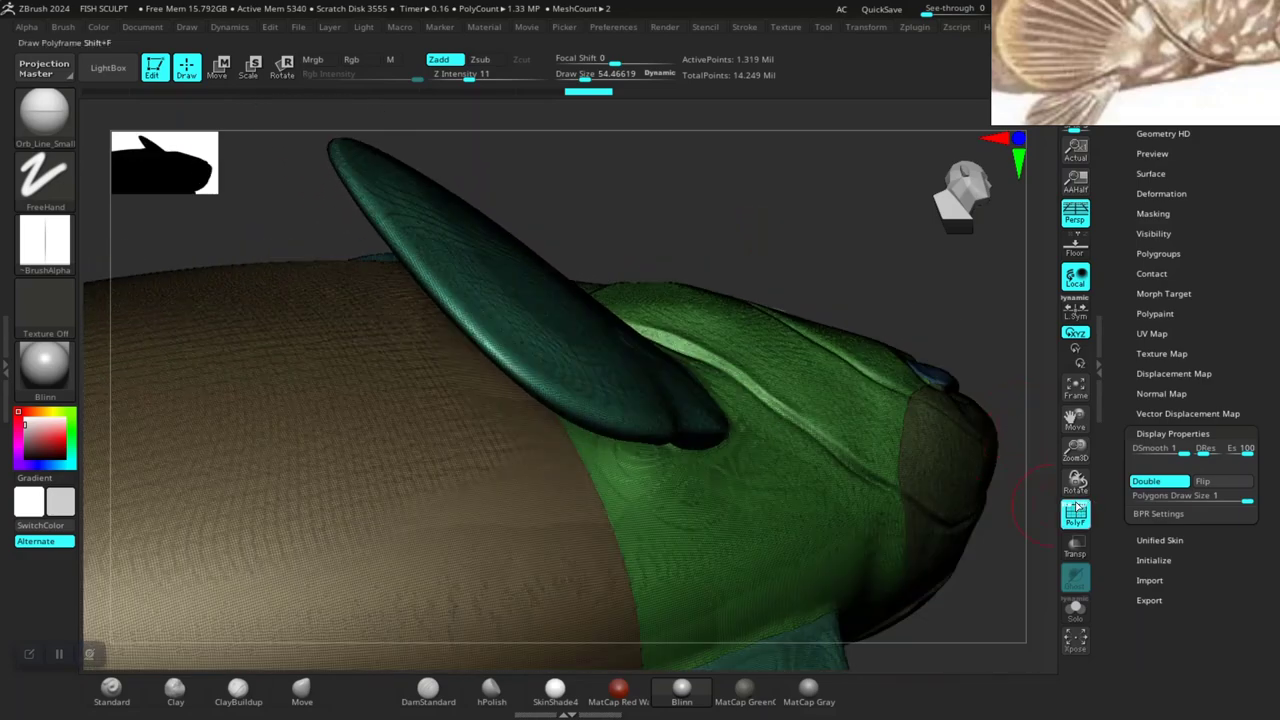
{"action": "left_click", "coordinate": [1071, 510]}
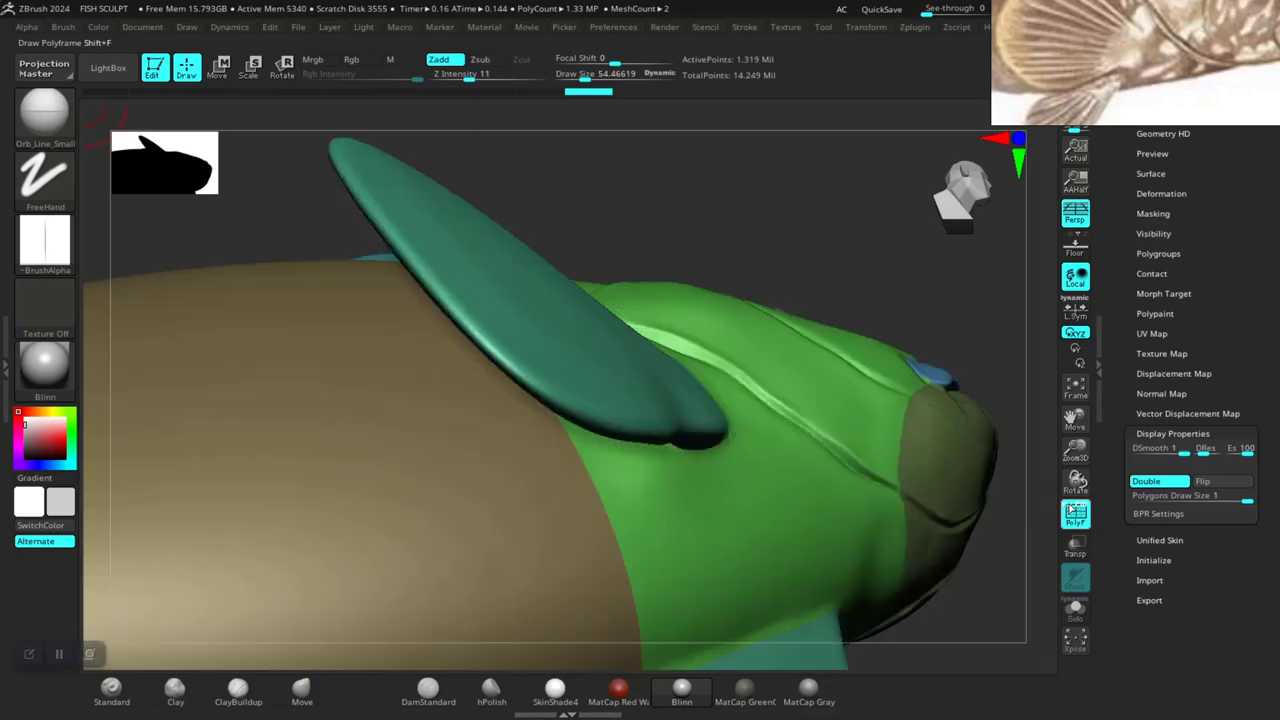
{"action": "mouse_move", "coordinate": [800, 243]}
{"action": "left_mouse_down"}
{"action": "mouse_move", "coordinate": [871, 371]}
{"action": "mouse_move", "coordinate": [916, 331]}
{"action": "mouse_move", "coordinate": [909, 309]}
{"action": "mouse_move", "coordinate": [894, 391]}
{"action": "mouse_move", "coordinate": [975, 430]}
{"action": "mouse_move", "coordinate": [949, 443]}
{"action": "mouse_move", "coordinate": [951, 463]}
{"action": "mouse_move", "coordinate": [949, 443]}
{"action": "mouse_move", "coordinate": [1016, 457]}
{"action": "mouse_move", "coordinate": [995, 425]}
{"action": "mouse_move", "coordinate": [1007, 368]}
{"action": "mouse_move", "coordinate": [943, 434]}
{"action": "mouse_move", "coordinate": [900, 445]}
{"action": "mouse_move", "coordinate": [851, 494]}
{"action": "mouse_move", "coordinate": [877, 537]}
{"action": "mouse_move", "coordinate": [929, 557]}
{"action": "mouse_move", "coordinate": [857, 543]}
{"action": "mouse_move", "coordinate": [872, 574]}
{"action": "mouse_move", "coordinate": [874, 555]}
{"action": "left_mouse_up"}
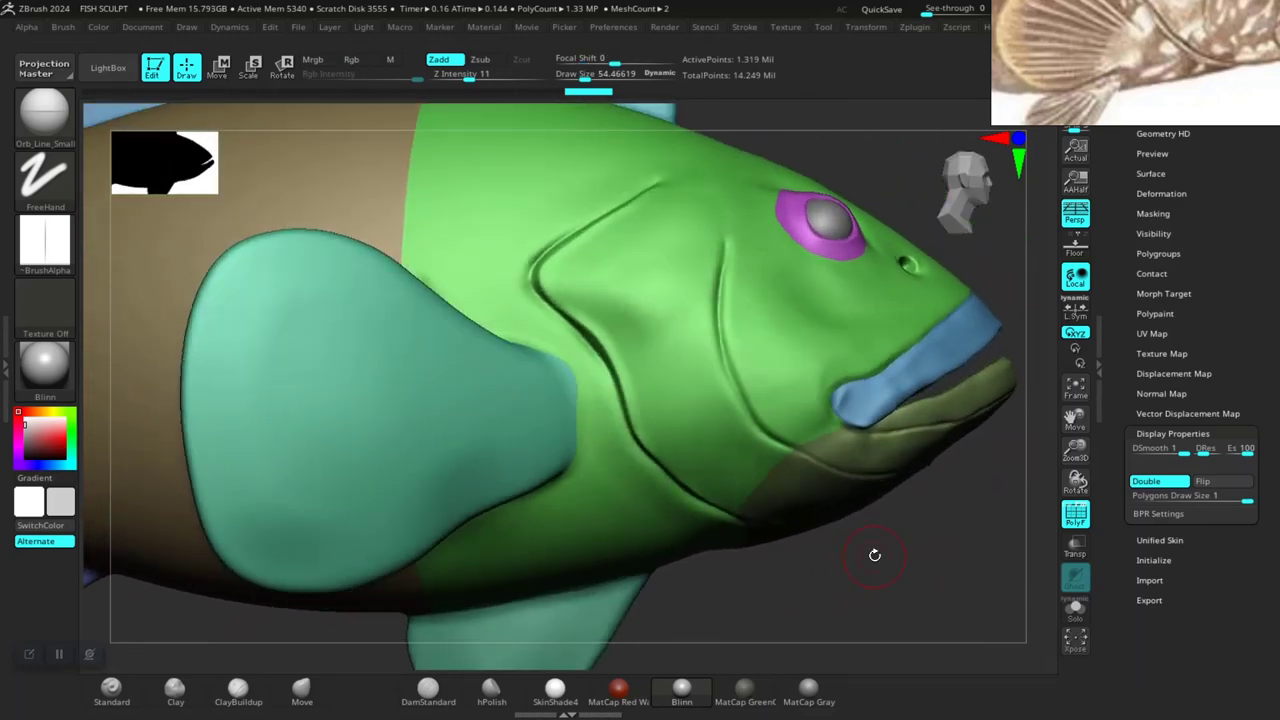
{"action": "mouse_move", "coordinate": [985, 568]}
{"action": "left_mouse_down"}
{"action": "mouse_move", "coordinate": [915, 575]}
{"action": "mouse_move", "coordinate": [922, 587]}
{"action": "mouse_move", "coordinate": [920, 566]}
{"action": "mouse_move", "coordinate": [939, 561]}
{"action": "mouse_move", "coordinate": [980, 580]}
{"action": "mouse_move", "coordinate": [948, 572]}
{"action": "left_mouse_up"}
{"action": "left_click", "coordinate": [1076, 545]}
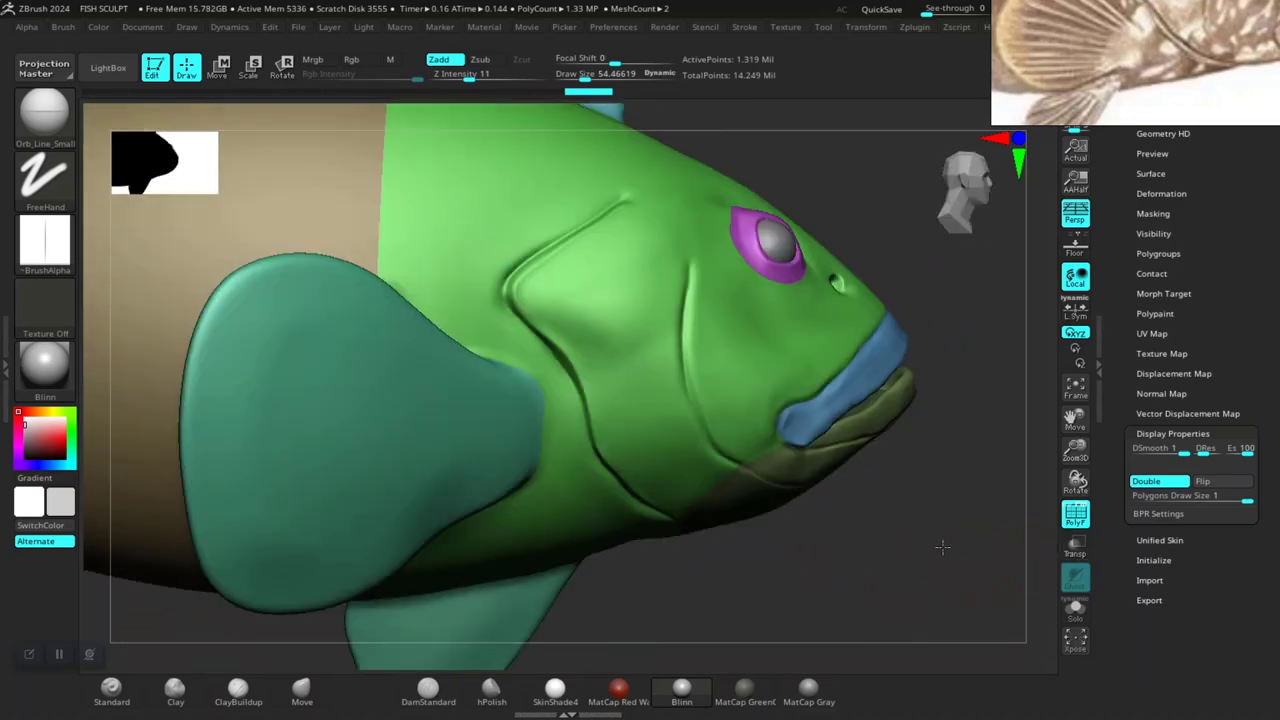
{"action": "left_click", "coordinate": [1075, 513]}
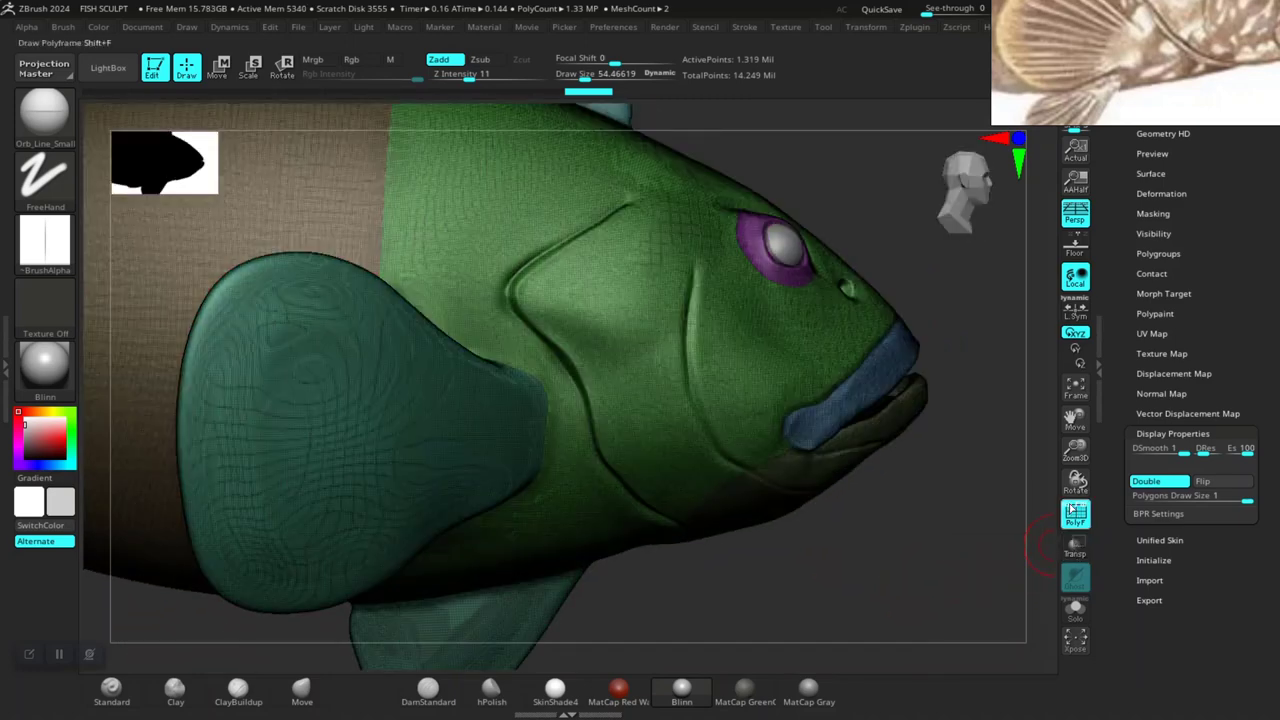
{"action": "mouse_move", "coordinate": [1010, 503]}
{"action": "left_mouse_down"}
{"action": "mouse_move", "coordinate": [975, 500]}
{"action": "mouse_move", "coordinate": [1035, 435]}
{"action": "left_mouse_up"}
{"action": "left_click_drag", "start_coordinate": [1117, 345], "coordinate": [1114, 425]}
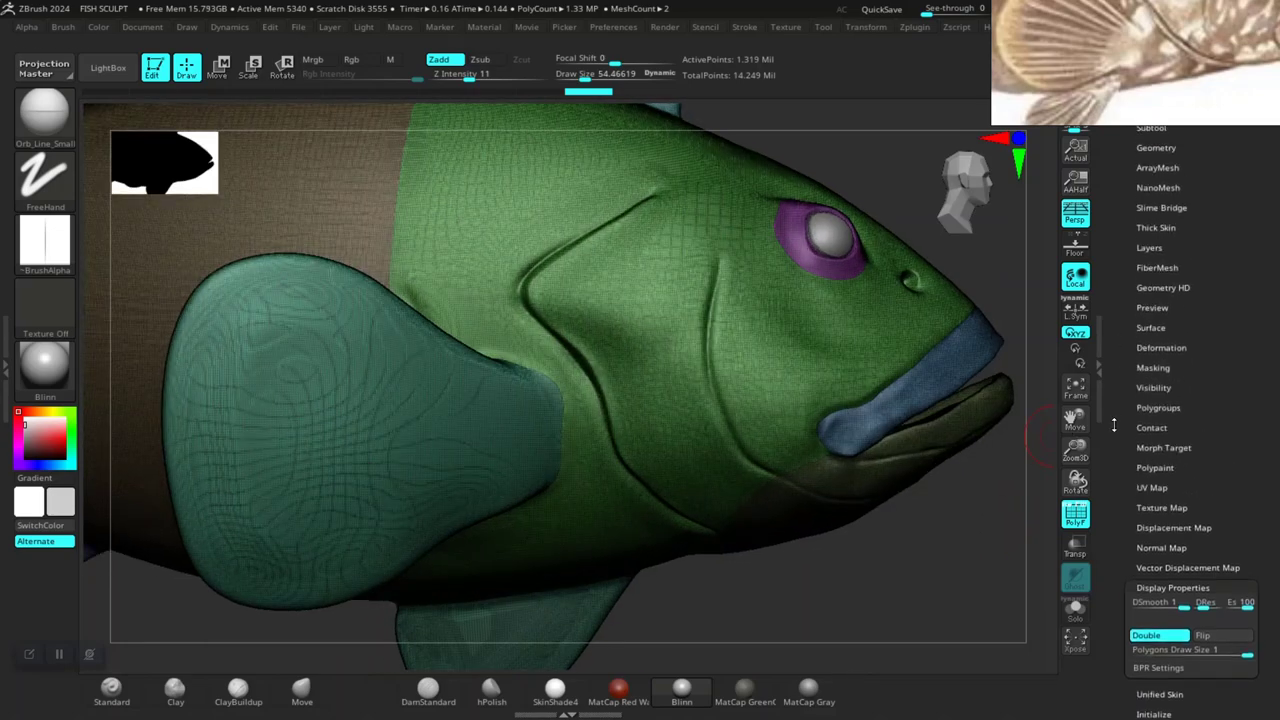
{"action": "left_click_drag", "start_coordinate": [1112, 310], "coordinate": [1112, 338]}
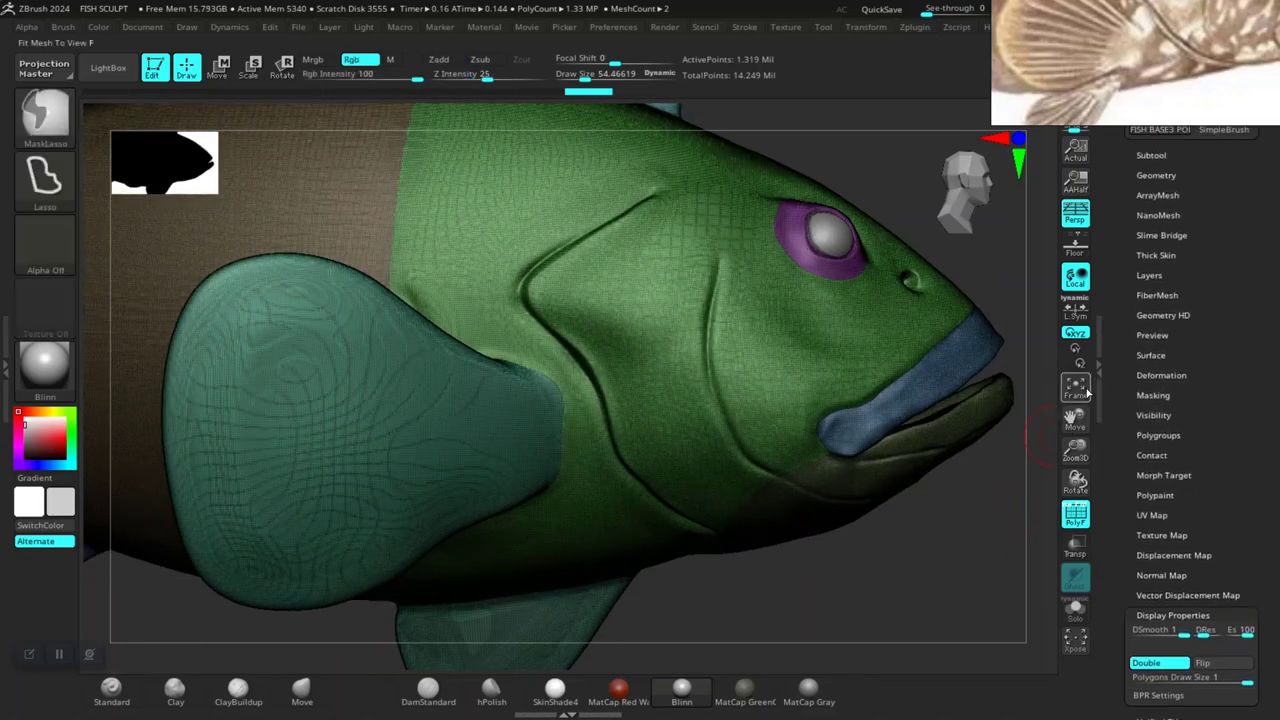
Save the project, replacing the existing FISH SCULPT.ZPR file.
{"action": "key", "text": "ctrl+s"}
{"action": "left_click", "coordinate": [831, 541]}
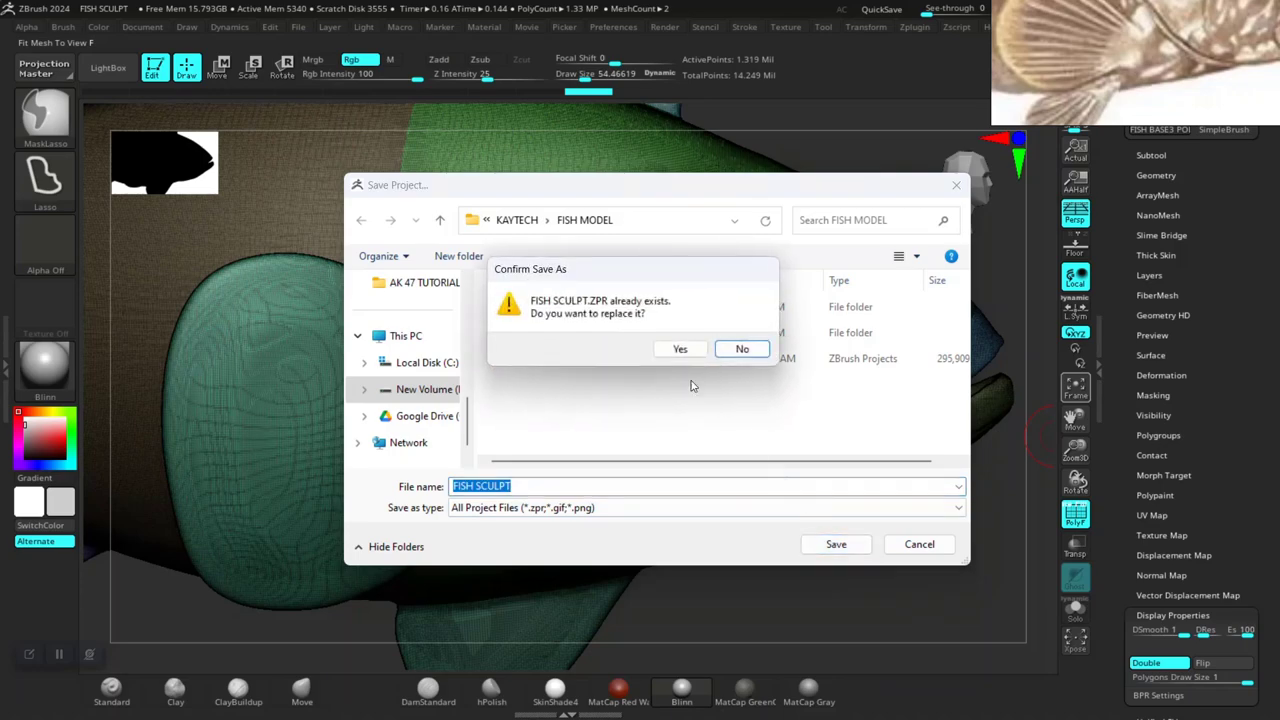
{"action": "left_click", "coordinate": [680, 350]}
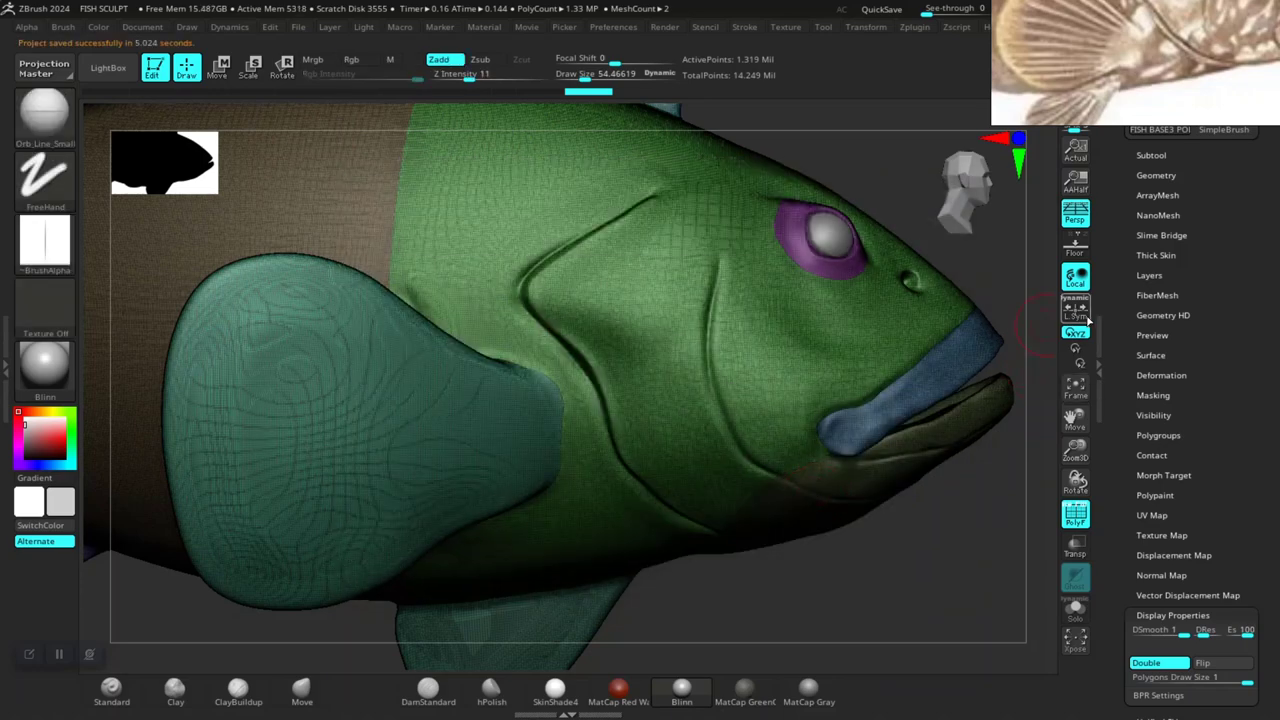
{"action": "left_click_drag", "start_coordinate": [1117, 310], "coordinate": [1124, 348]}
{"action": "left_click", "coordinate": [1148, 312]}
In ZRemesher options, turn on DetectEdges and turn off KeepCreases.
{"action": "left_click", "coordinate": [1155, 404]}
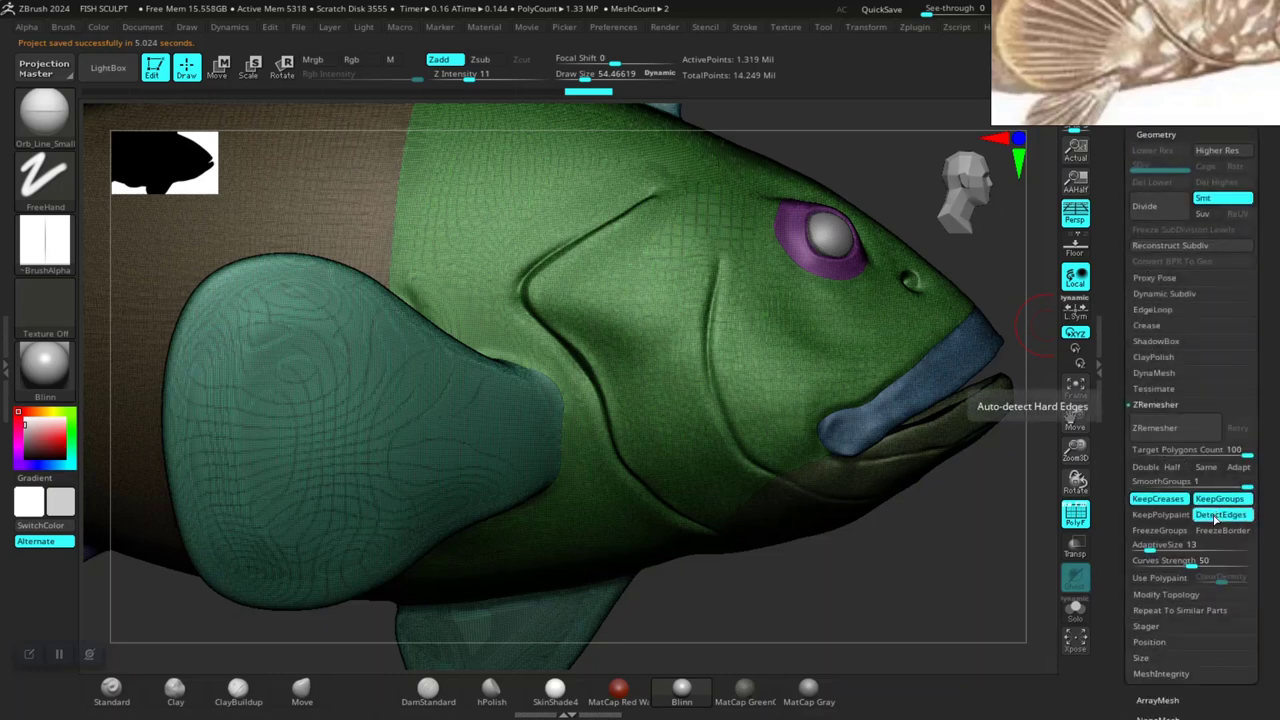
{"action": "left_click", "coordinate": [1216, 515]}
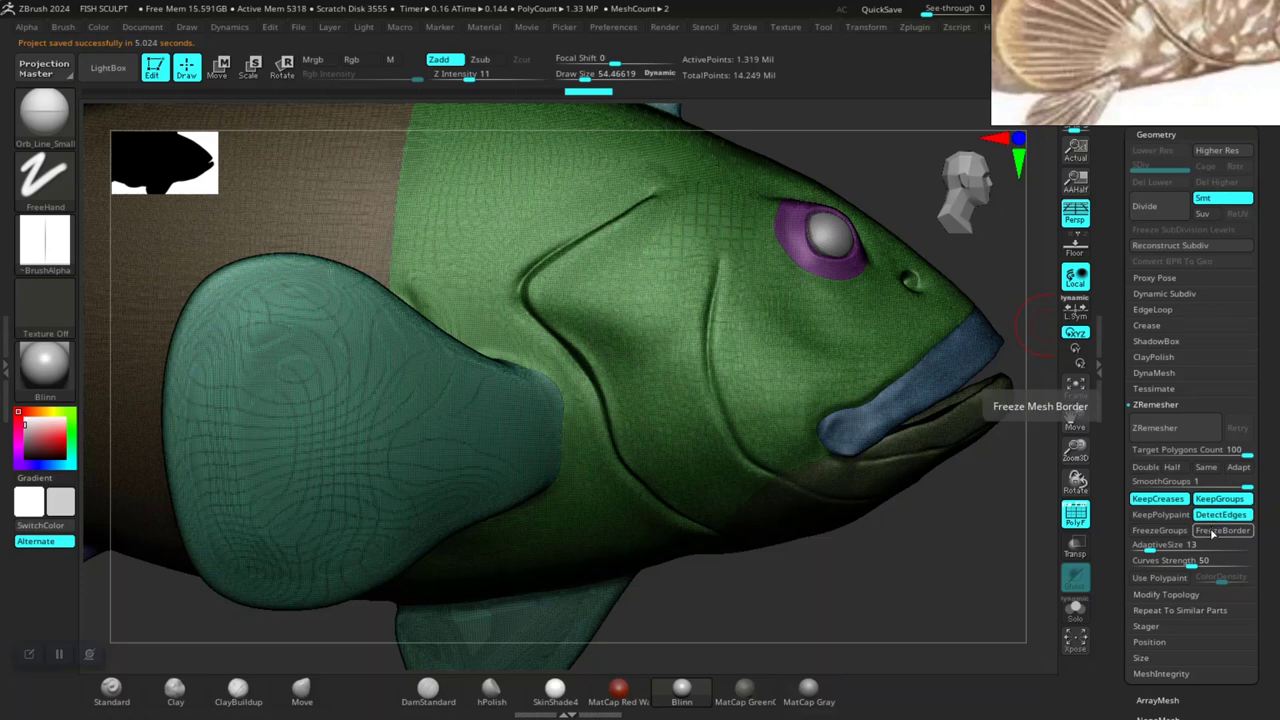
{"action": "left_click", "coordinate": [1158, 498]}
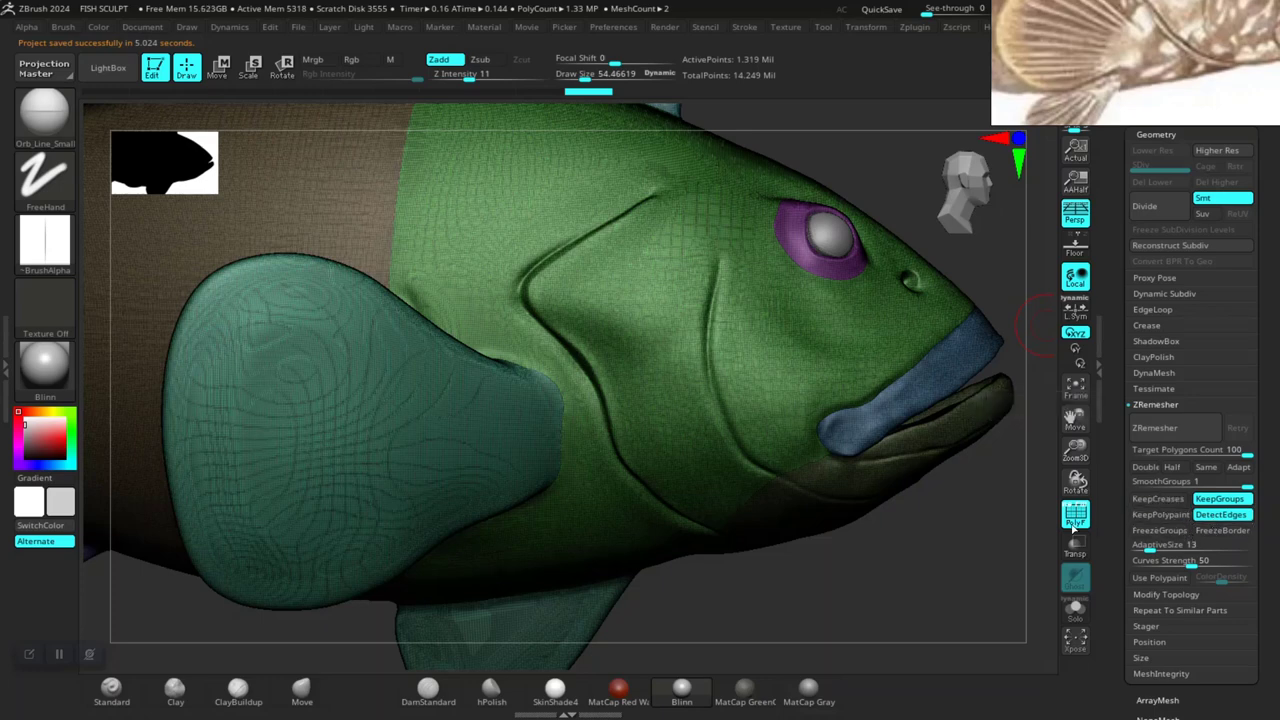
{"action": "left_click_drag", "start_coordinate": [933, 597], "coordinate": [960, 570]}
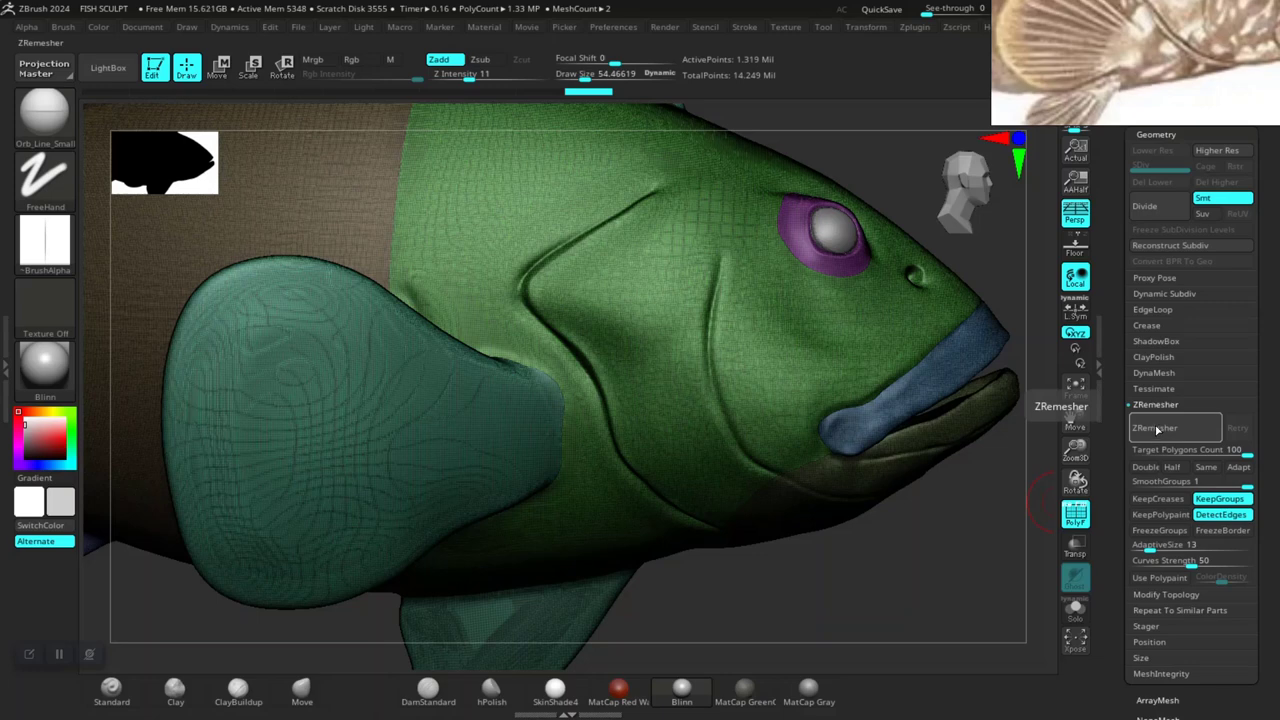
{"action": "key", "text": "shift"}
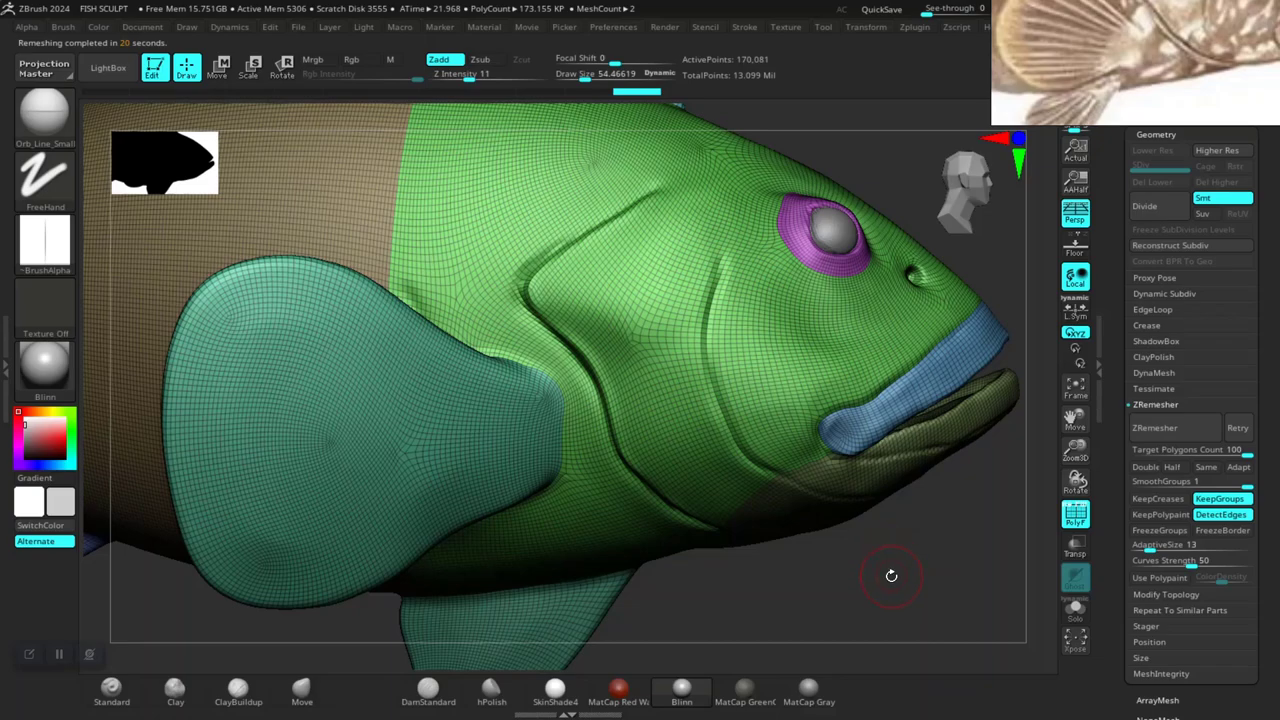
Orbit the fish to inspect the lighter remeshed topology from several angles.
{"action": "mouse_move", "coordinate": [891, 575]}
{"action": "left_mouse_down"}
{"action": "mouse_move", "coordinate": [894, 591]}
{"action": "mouse_move", "coordinate": [903, 574]}
{"action": "mouse_move", "coordinate": [907, 597]}
{"action": "mouse_move", "coordinate": [900, 517]}
{"action": "mouse_move", "coordinate": [962, 380]}
{"action": "mouse_move", "coordinate": [951, 565]}
{"action": "mouse_move", "coordinate": [903, 537]}
{"action": "mouse_move", "coordinate": [829, 537]}
{"action": "mouse_move", "coordinate": [962, 508]}
{"action": "left_mouse_up"}
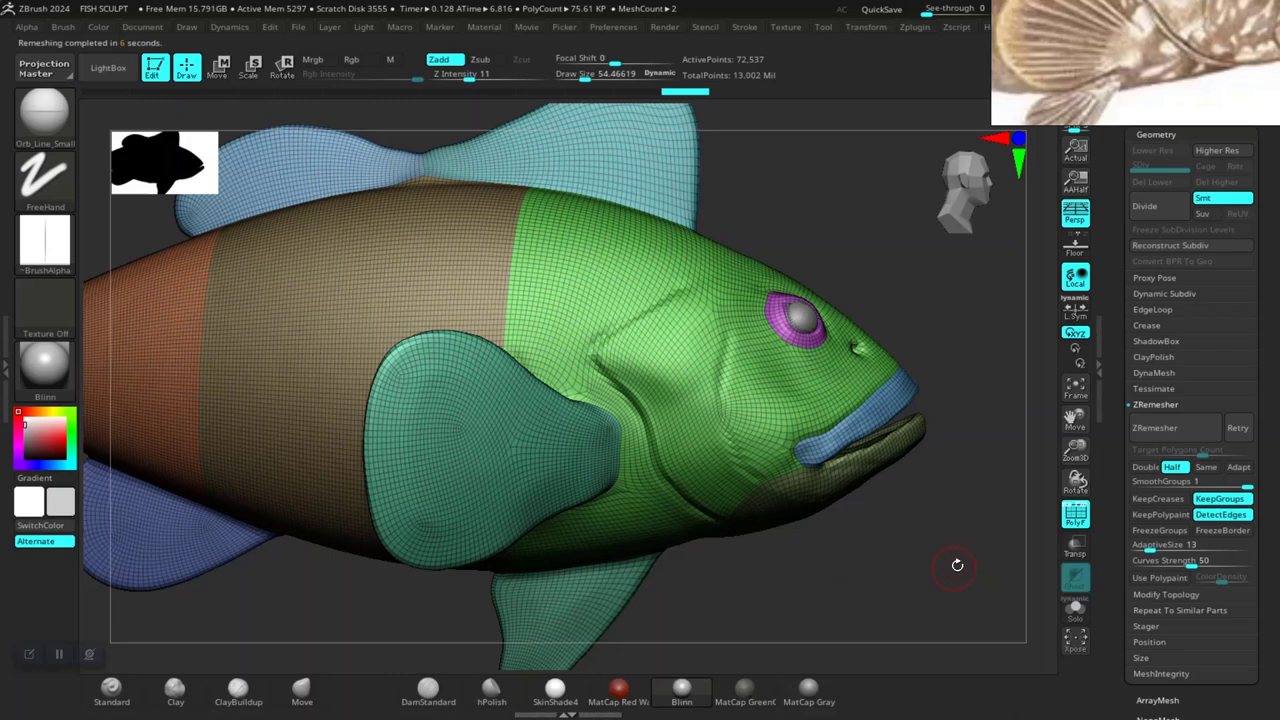
{"action": "left_click_drag", "start_coordinate": [957, 565], "coordinate": [955, 567]}
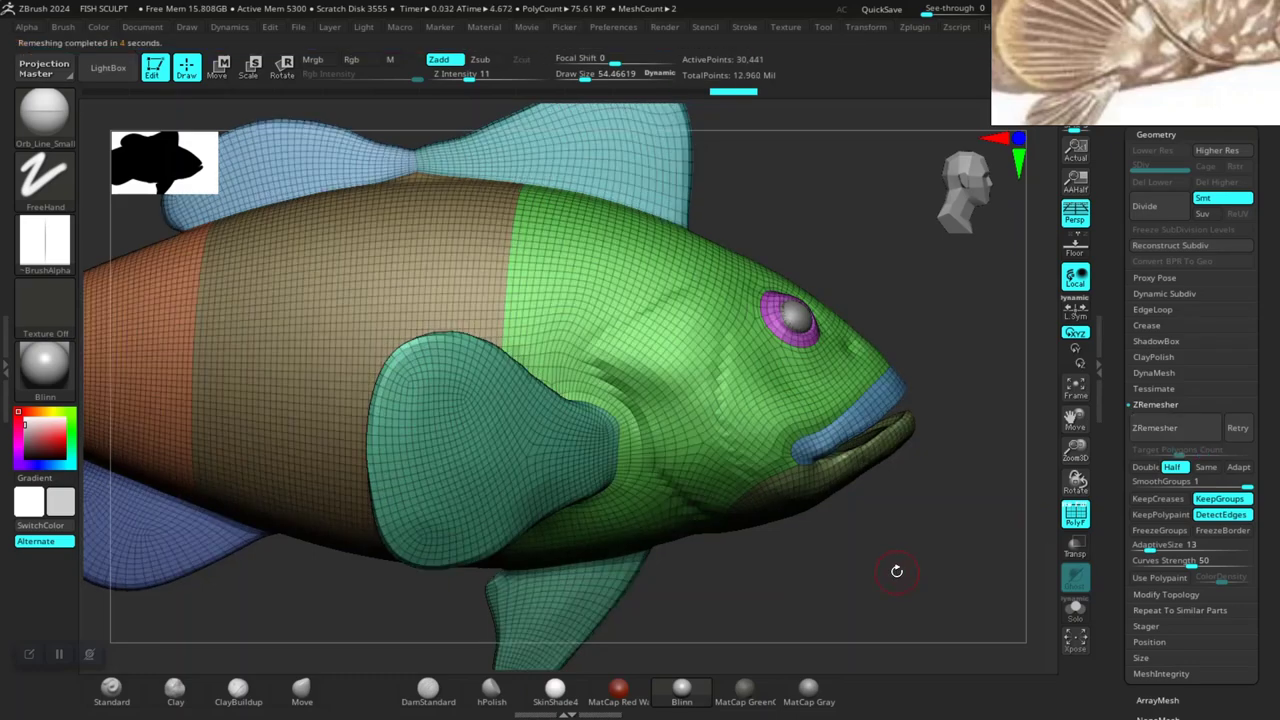
{"action": "mouse_move", "coordinate": [874, 575]}
{"action": "left_mouse_down"}
{"action": "mouse_move", "coordinate": [929, 559]}
{"action": "mouse_move", "coordinate": [857, 529]}
{"action": "mouse_move", "coordinate": [923, 557]}
{"action": "mouse_move", "coordinate": [958, 521]}
{"action": "left_mouse_up"}
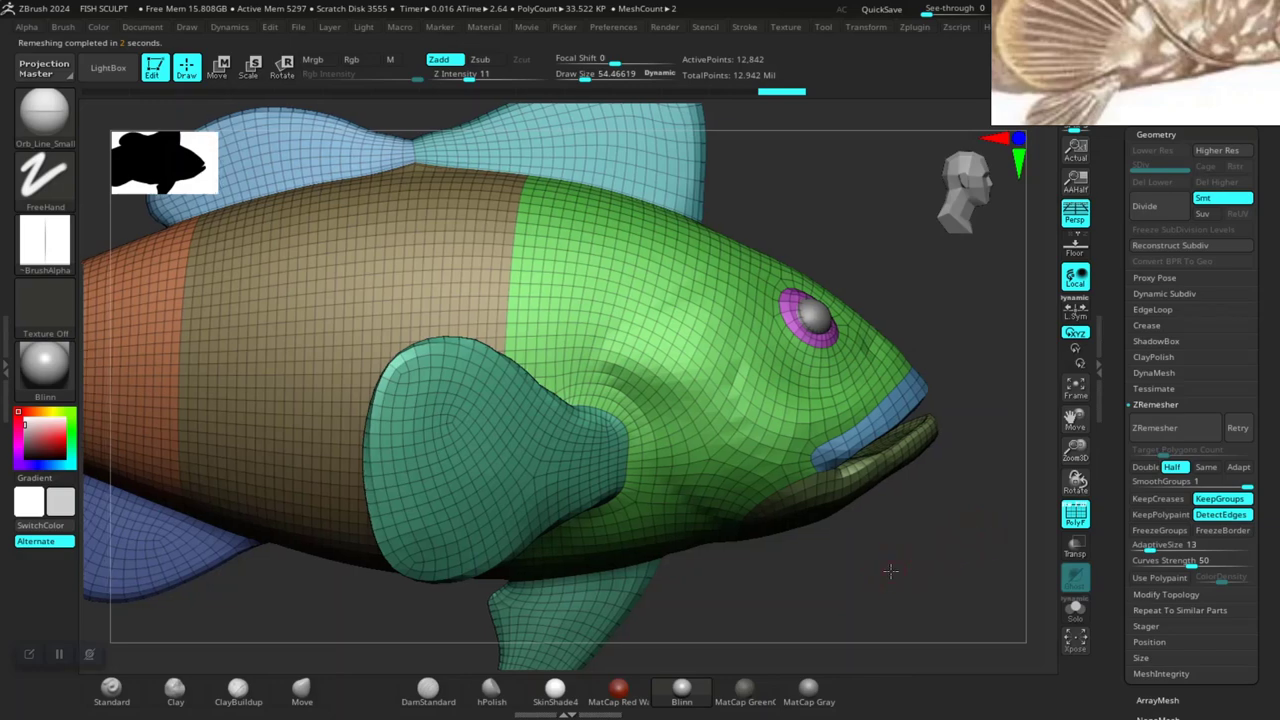
{"action": "mouse_move", "coordinate": [867, 569]}
{"action": "left_mouse_down"}
{"action": "mouse_move", "coordinate": [769, 520]}
{"action": "mouse_move", "coordinate": [857, 514]}
{"action": "mouse_move", "coordinate": [806, 460]}
{"action": "mouse_move", "coordinate": [846, 543]}
{"action": "mouse_move", "coordinate": [824, 508]}
{"action": "mouse_move", "coordinate": [860, 505]}
{"action": "mouse_move", "coordinate": [777, 497]}
{"action": "mouse_move", "coordinate": [883, 549]}
{"action": "mouse_move", "coordinate": [841, 414]}
{"action": "mouse_move", "coordinate": [894, 310]}
{"action": "mouse_move", "coordinate": [921, 328]}
{"action": "mouse_move", "coordinate": [920, 431]}
{"action": "mouse_move", "coordinate": [857, 403]}
{"action": "mouse_move", "coordinate": [891, 417]}
{"action": "mouse_move", "coordinate": [914, 449]}
{"action": "mouse_move", "coordinate": [903, 363]}
{"action": "mouse_move", "coordinate": [923, 380]}
{"action": "mouse_move", "coordinate": [909, 396]}
{"action": "mouse_move", "coordinate": [931, 384]}
{"action": "mouse_move", "coordinate": [903, 409]}
{"action": "mouse_move", "coordinate": [1057, 455]}
{"action": "left_mouse_up"}
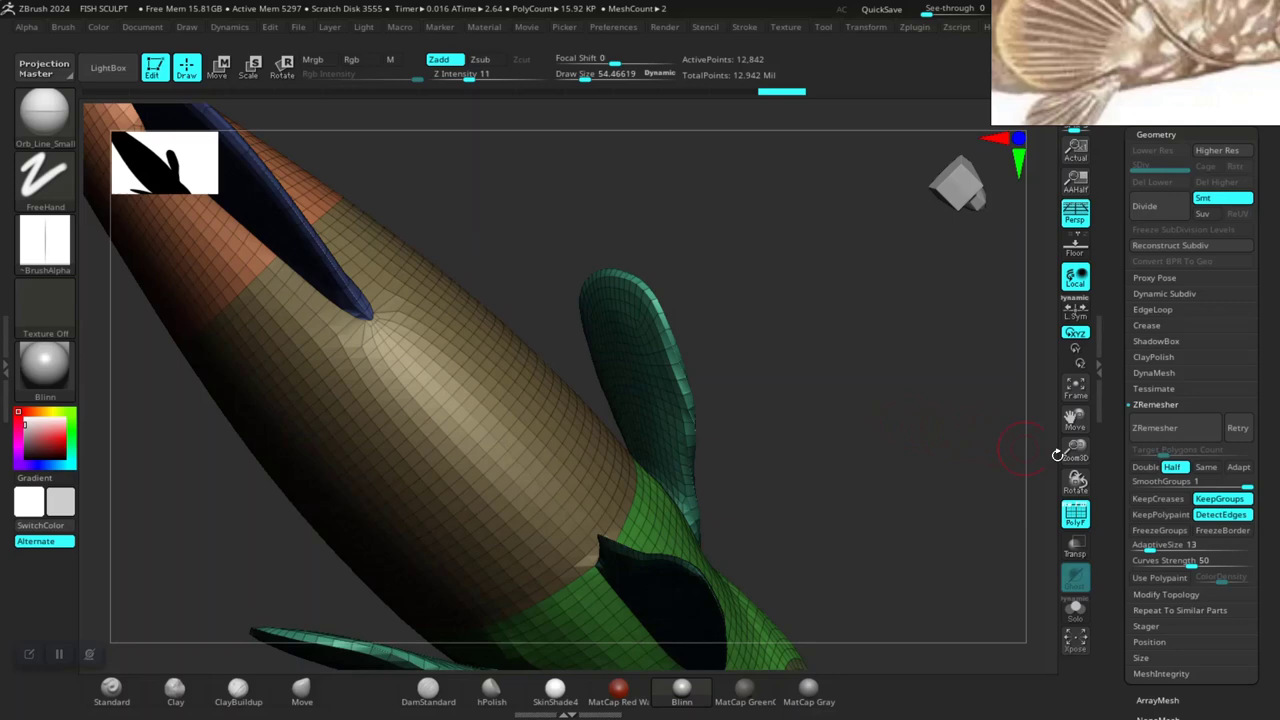
Set the ZRemesher target to Same and remesh again, reaching 12,842 points.
{"action": "left_click", "coordinate": [1187, 468]}
{"action": "left_click", "coordinate": [1154, 428]}
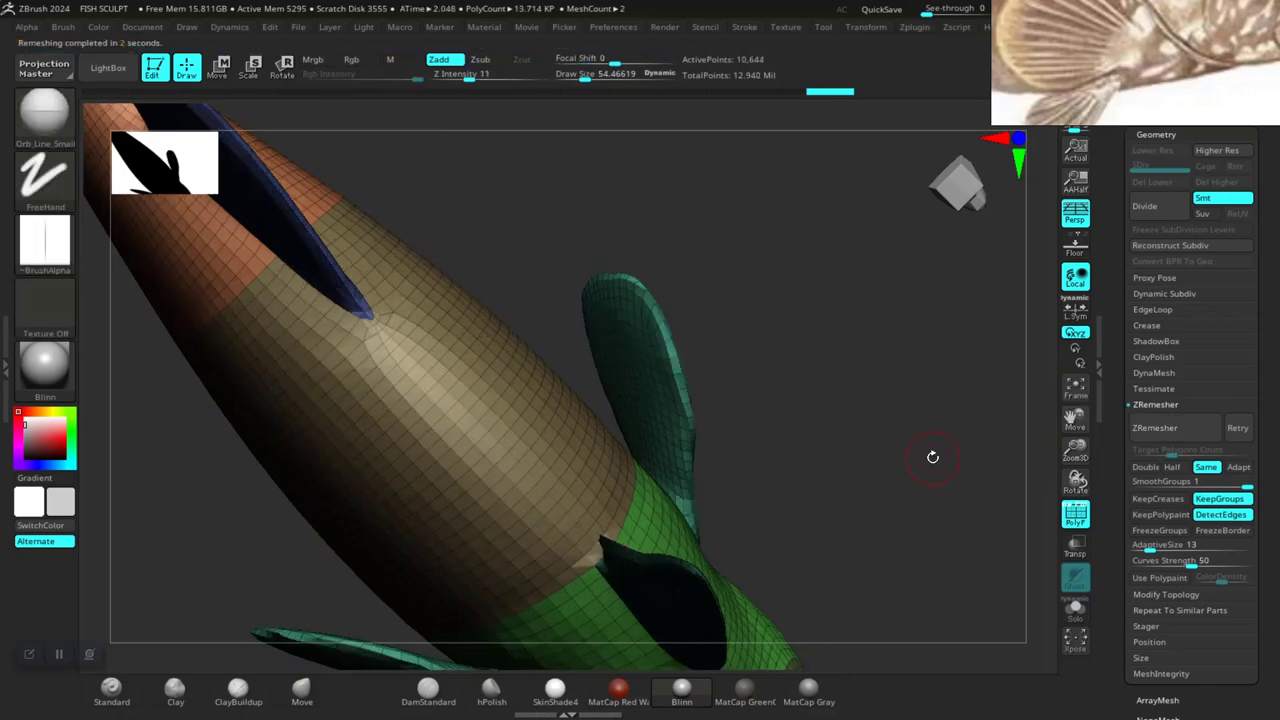
{"action": "mouse_move", "coordinate": [930, 464]}
{"action": "left_mouse_down"}
{"action": "mouse_move", "coordinate": [914, 471]}
{"action": "mouse_move", "coordinate": [894, 449]}
{"action": "mouse_move", "coordinate": [894, 389]}
{"action": "mouse_move", "coordinate": [930, 496]}
{"action": "mouse_move", "coordinate": [922, 411]}
{"action": "mouse_move", "coordinate": [920, 557]}
{"action": "mouse_move", "coordinate": [866, 509]}
{"action": "mouse_move", "coordinate": [943, 523]}
{"action": "mouse_move", "coordinate": [914, 523]}
{"action": "mouse_move", "coordinate": [886, 477]}
{"action": "mouse_move", "coordinate": [926, 441]}
{"action": "left_mouse_up"}
Undo to the 12,842-point remesh and scrub Undo History to compare it with the newer topology around the fin.
{"action": "key", "text": "ctrl+z"}
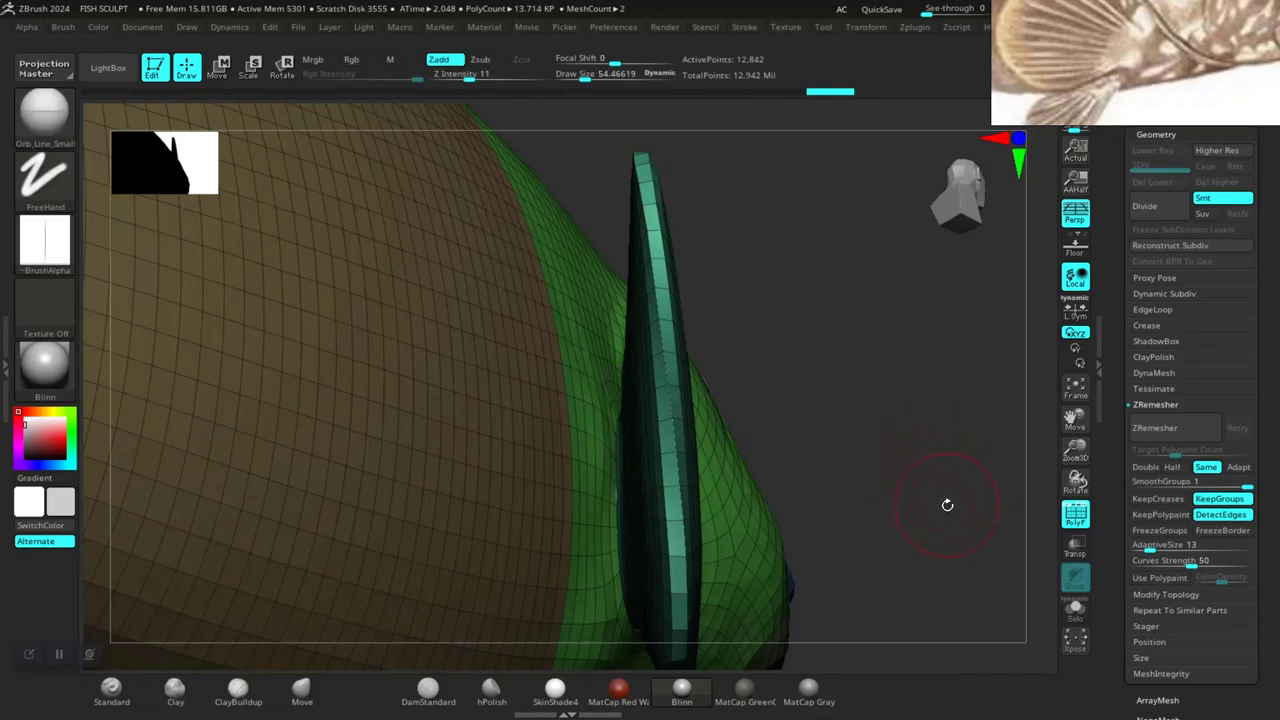
{"action": "mouse_move", "coordinate": [946, 503]}
{"action": "left_mouse_down"}
{"action": "mouse_move", "coordinate": [900, 423]}
{"action": "mouse_move", "coordinate": [900, 354]}
{"action": "mouse_move", "coordinate": [922, 369]}
{"action": "mouse_move", "coordinate": [900, 263]}
{"action": "mouse_move", "coordinate": [884, 464]}
{"action": "mouse_move", "coordinate": [829, 400]}
{"action": "mouse_move", "coordinate": [849, 389]}
{"action": "left_mouse_up"}
{"action": "mouse_move", "coordinate": [869, 469]}
{"action": "left_mouse_down"}
{"action": "mouse_move", "coordinate": [900, 491]}
{"action": "mouse_move", "coordinate": [866, 391]}
{"action": "mouse_move", "coordinate": [903, 423]}
{"action": "mouse_move", "coordinate": [923, 409]}
{"action": "mouse_move", "coordinate": [907, 440]}
{"action": "left_mouse_up"}
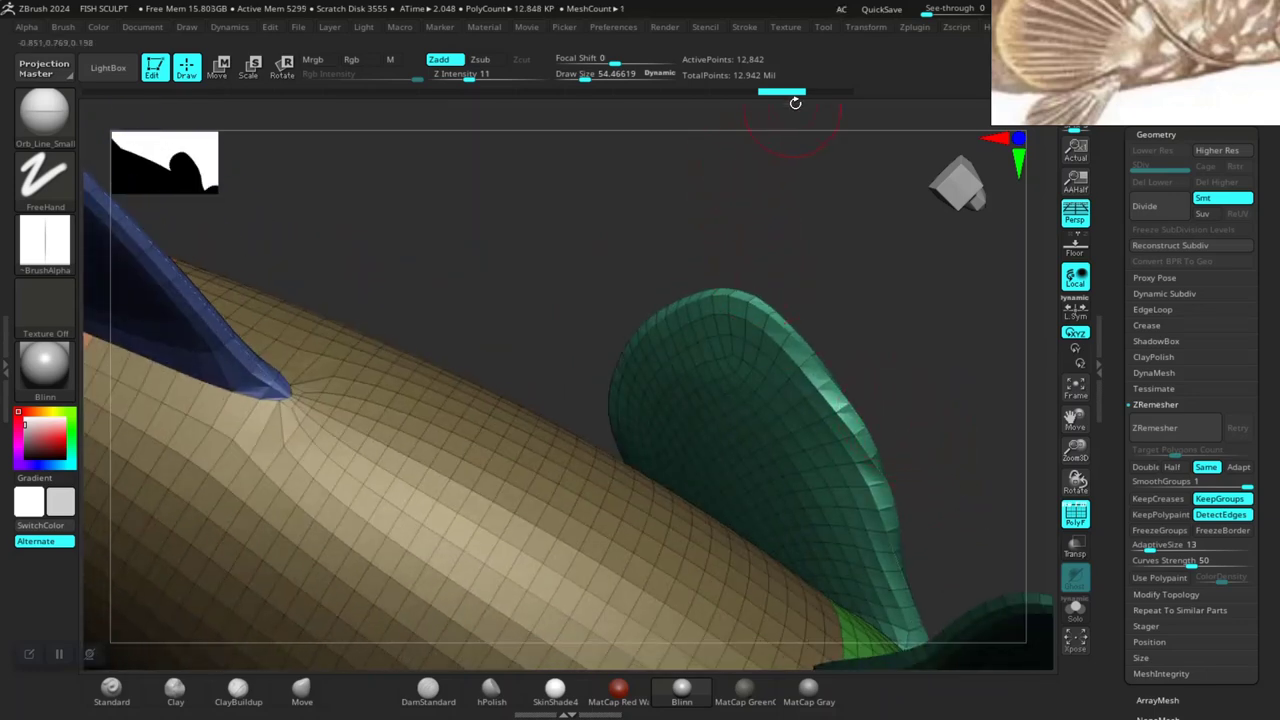
{"action": "mouse_move", "coordinate": [803, 96]}
{"action": "left_mouse_down"}
{"action": "mouse_move", "coordinate": [826, 93]}
{"action": "mouse_move", "coordinate": [801, 94]}
{"action": "left_mouse_up"}
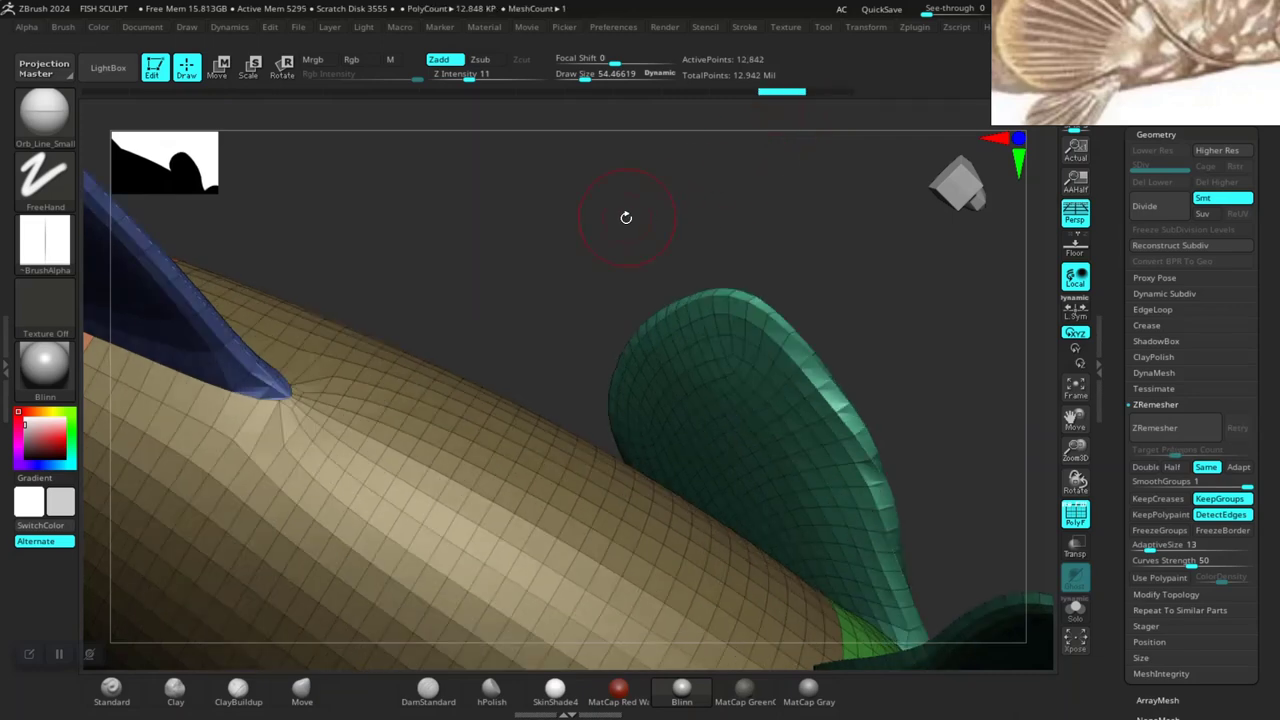
{"action": "mouse_move", "coordinate": [626, 217]}
{"action": "left_mouse_down"}
{"action": "mouse_move", "coordinate": [617, 243]}
{"action": "mouse_move", "coordinate": [591, 251]}
{"action": "mouse_move", "coordinate": [751, 257]}
{"action": "mouse_move", "coordinate": [768, 347]}
{"action": "mouse_move", "coordinate": [803, 314]}
{"action": "mouse_move", "coordinate": [760, 269]}
{"action": "mouse_move", "coordinate": [799, 158]}
{"action": "left_mouse_up"}
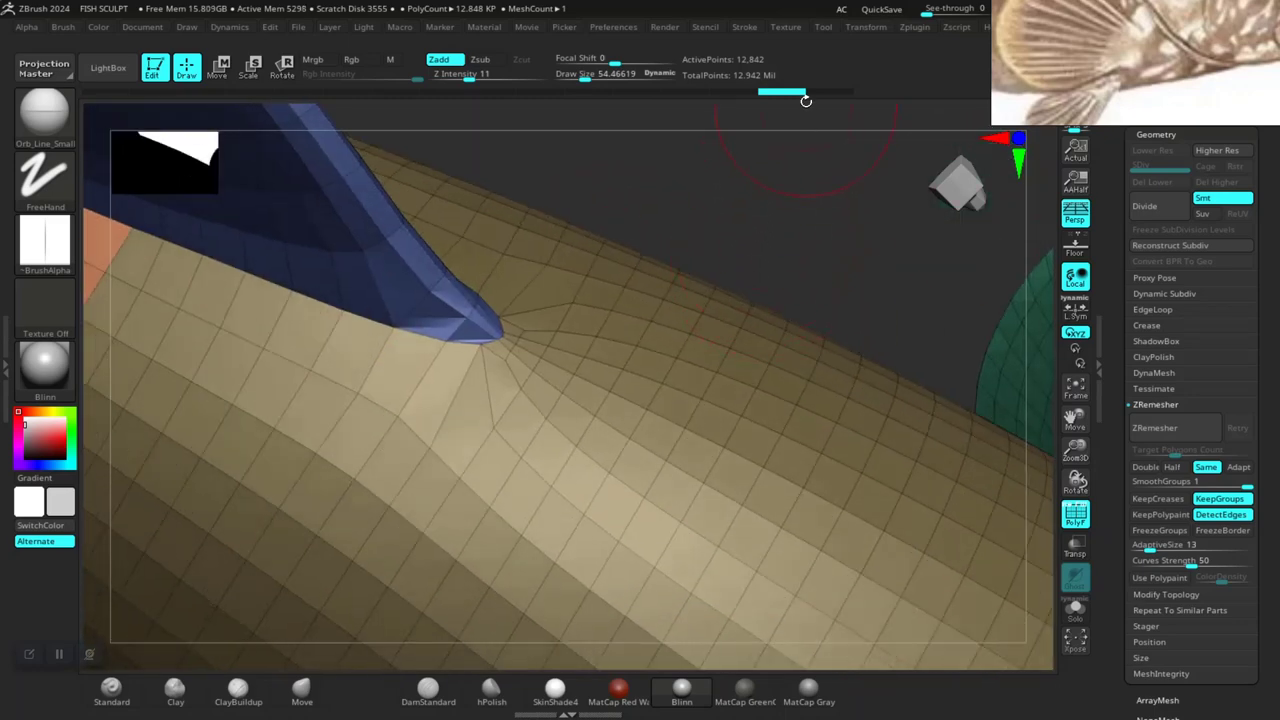
{"action": "left_click_drag", "start_coordinate": [800, 98], "coordinate": [808, 99]}
Orbit and zoom around the 10,644-point fish to inspect the tail, body and edge-on profile.
{"action": "mouse_move", "coordinate": [779, 170]}
{"action": "left_mouse_down"}
{"action": "mouse_move", "coordinate": [734, 241]}
{"action": "mouse_move", "coordinate": [737, 217]}
{"action": "left_mouse_up"}
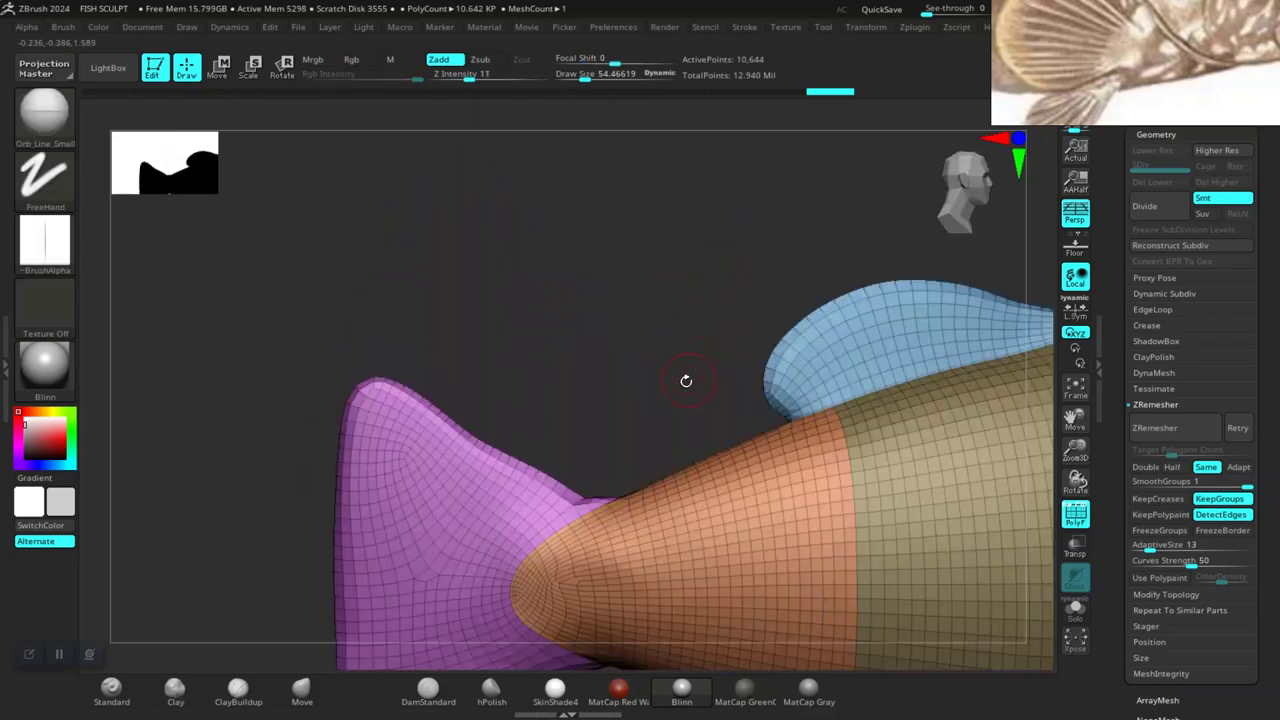
{"action": "mouse_move", "coordinate": [686, 374]}
{"action": "left_mouse_down"}
{"action": "mouse_move", "coordinate": [591, 226]}
{"action": "mouse_move", "coordinate": [747, 116]}
{"action": "mouse_move", "coordinate": [810, 93]}
{"action": "left_mouse_up"}
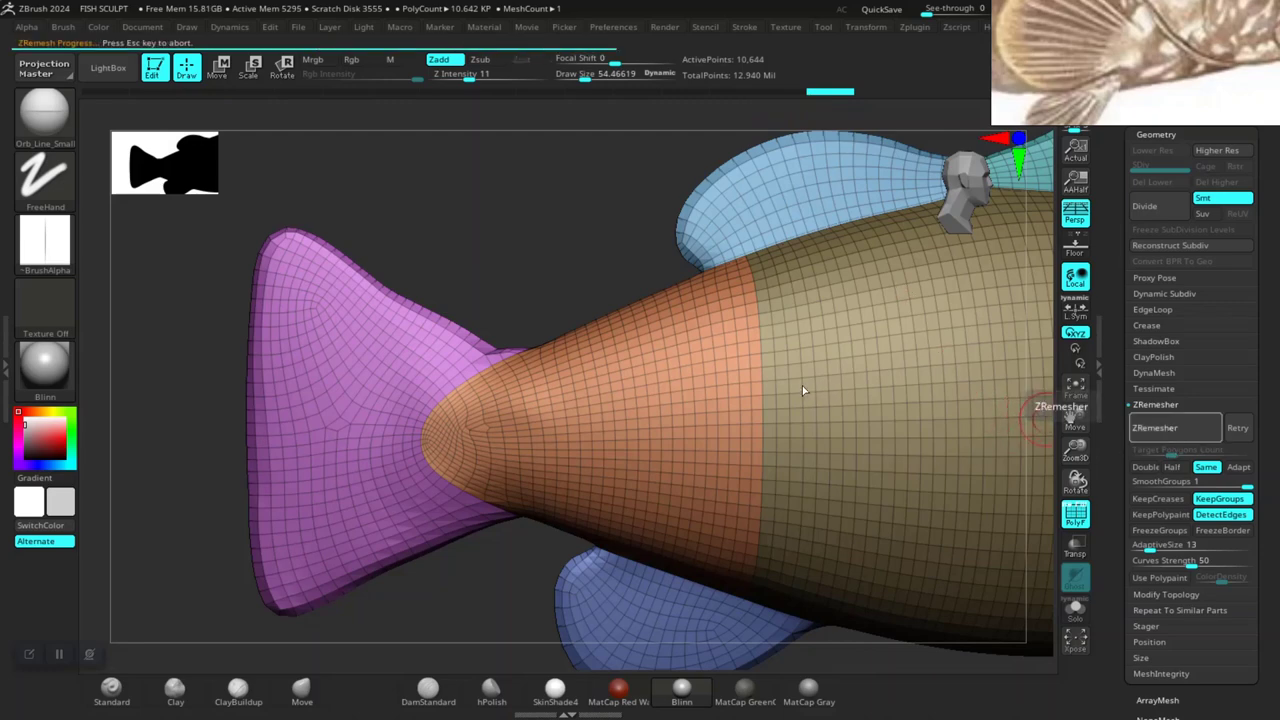
{"action": "mouse_move", "coordinate": [498, 274]}
{"action": "left_mouse_down"}
{"action": "mouse_move", "coordinate": [509, 251]}
{"action": "mouse_move", "coordinate": [480, 260]}
{"action": "mouse_move", "coordinate": [452, 430]}
{"action": "left_mouse_up"}
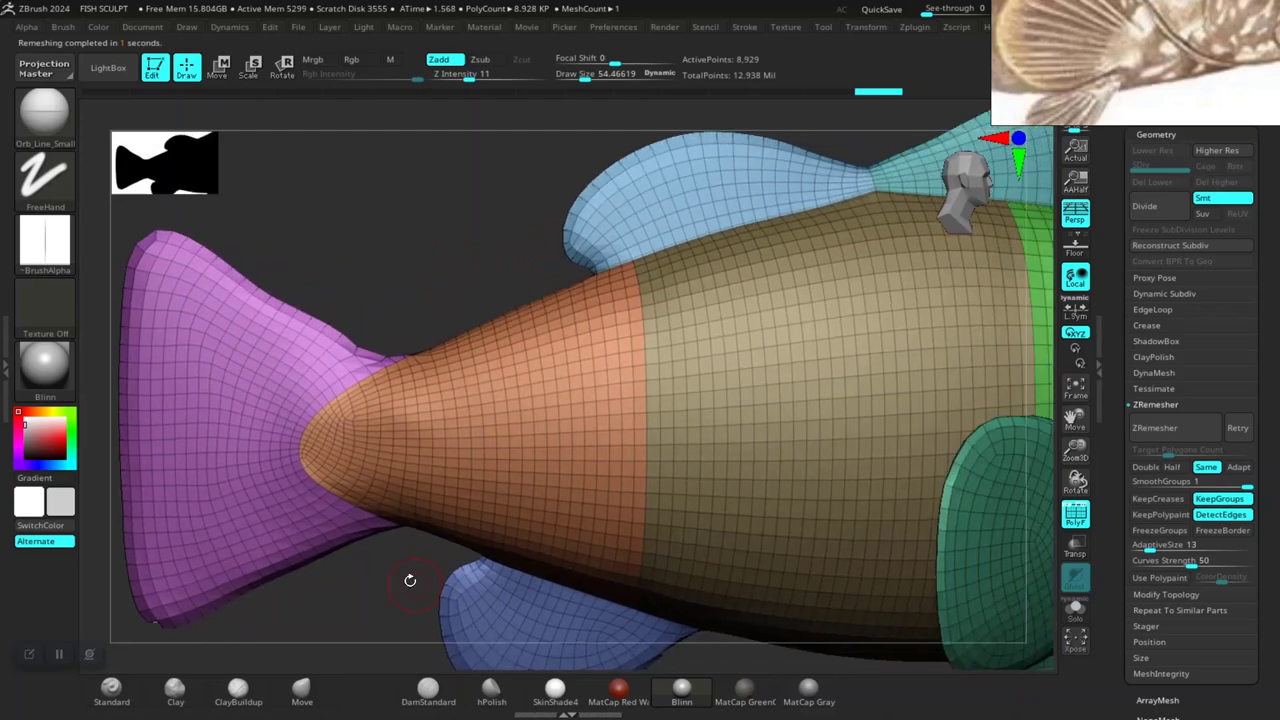
{"action": "mouse_move", "coordinate": [410, 580]}
{"action": "left_mouse_down"}
{"action": "mouse_move", "coordinate": [383, 616]}
{"action": "mouse_move", "coordinate": [390, 363]}
{"action": "mouse_move", "coordinate": [443, 309]}
{"action": "mouse_move", "coordinate": [531, 331]}
{"action": "mouse_move", "coordinate": [563, 263]}
{"action": "mouse_move", "coordinate": [585, 480]}
{"action": "left_mouse_up"}
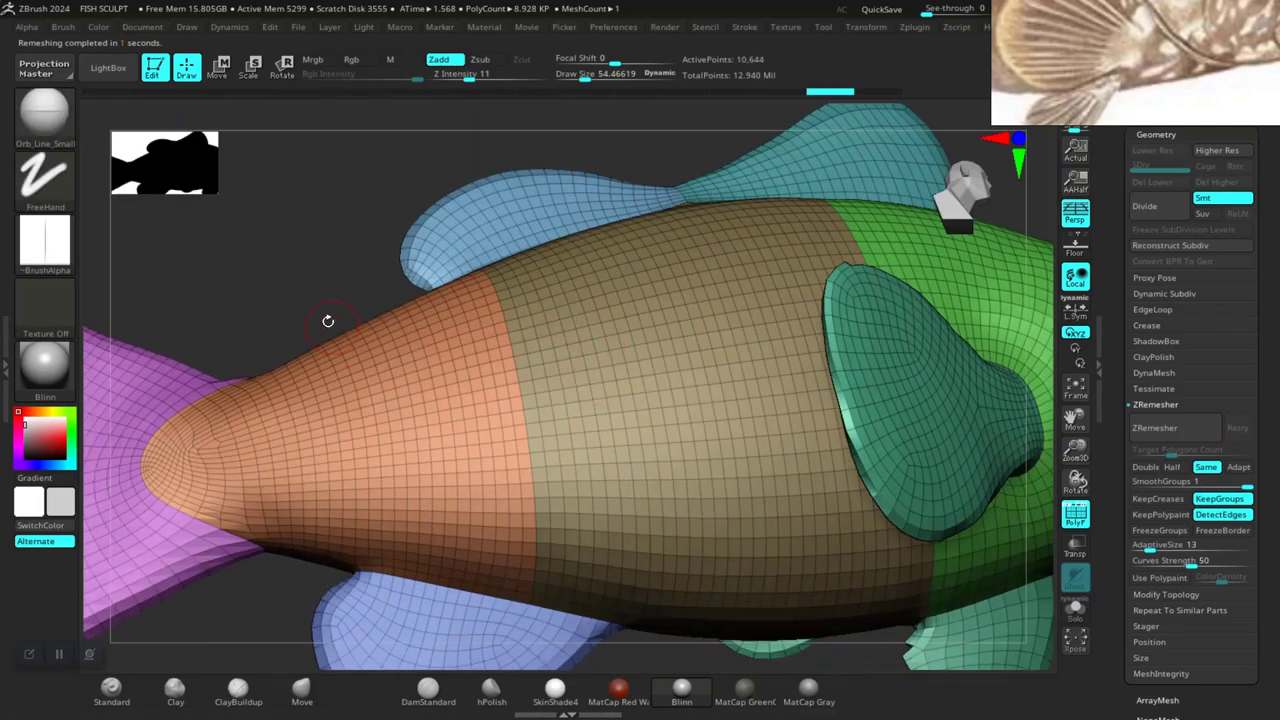
{"action": "mouse_move", "coordinate": [327, 321]}
{"action": "left_mouse_down", "text": "alt"}
{"action": "mouse_move", "coordinate": [323, 249]}
{"action": "mouse_move", "coordinate": [506, 277]}
{"action": "mouse_move", "coordinate": [664, 578]}
{"action": "mouse_move", "coordinate": [863, 540]}
{"action": "mouse_move", "coordinate": [820, 524]}
{"action": "mouse_move", "coordinate": [873, 520]}
{"action": "mouse_move", "coordinate": [900, 477]}
{"action": "mouse_move", "coordinate": [897, 494]}
{"action": "mouse_move", "coordinate": [814, 486]}
{"action": "mouse_move", "coordinate": [873, 504]}
{"action": "mouse_move", "coordinate": [900, 434]}
{"action": "mouse_move", "coordinate": [661, 536]}
{"action": "mouse_move", "coordinate": [729, 480]}
{"action": "mouse_move", "coordinate": [752, 520]}
{"action": "mouse_move", "coordinate": [777, 526]}
{"action": "mouse_move", "coordinate": [757, 514]}
{"action": "mouse_move", "coordinate": [814, 446]}
{"action": "mouse_move", "coordinate": [871, 420]}
{"action": "mouse_move", "coordinate": [878, 553]}
{"action": "mouse_move", "coordinate": [814, 463]}
{"action": "mouse_move", "coordinate": [834, 471]}
{"action": "mouse_move", "coordinate": [831, 406]}
{"action": "mouse_move", "coordinate": [820, 466]}
{"action": "mouse_move", "coordinate": [831, 449]}
{"action": "mouse_move", "coordinate": [626, 560]}
{"action": "left_mouse_up", "text": "alt"}
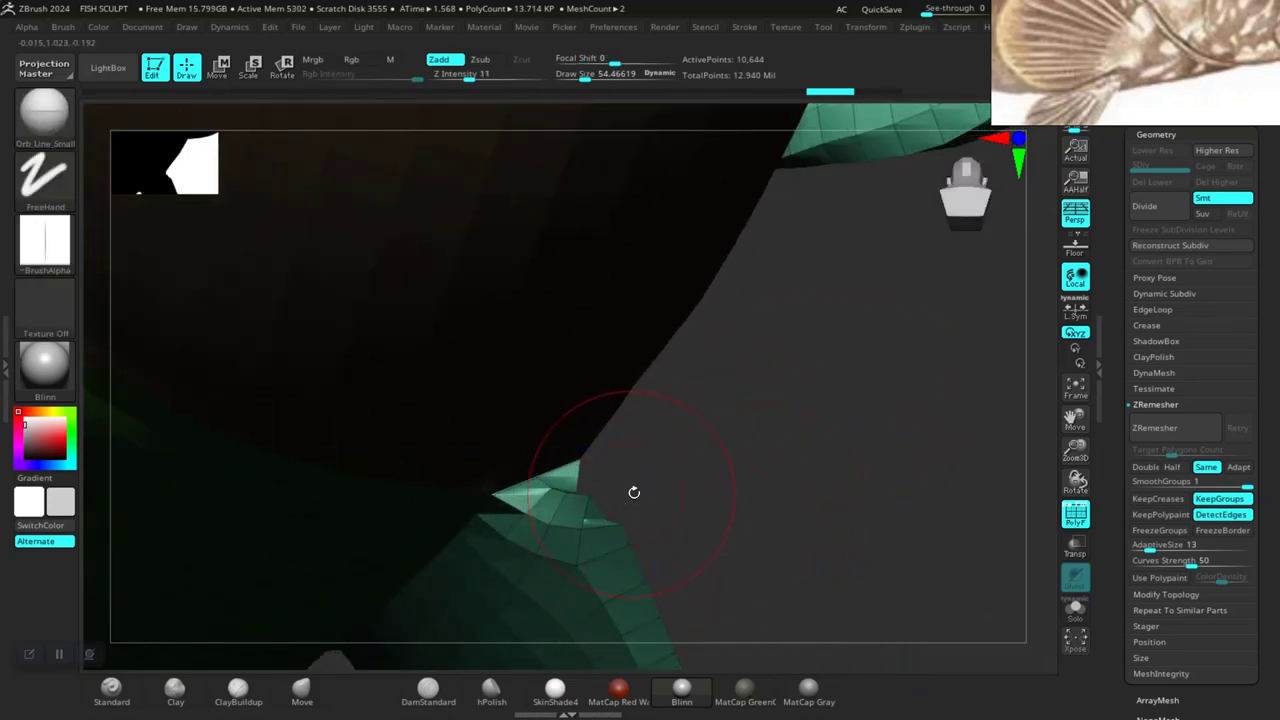
Turn off PolyF so the fish shows plain grey, and move the reference fish photo nearer the model.
{"action": "key", "text": "space"}
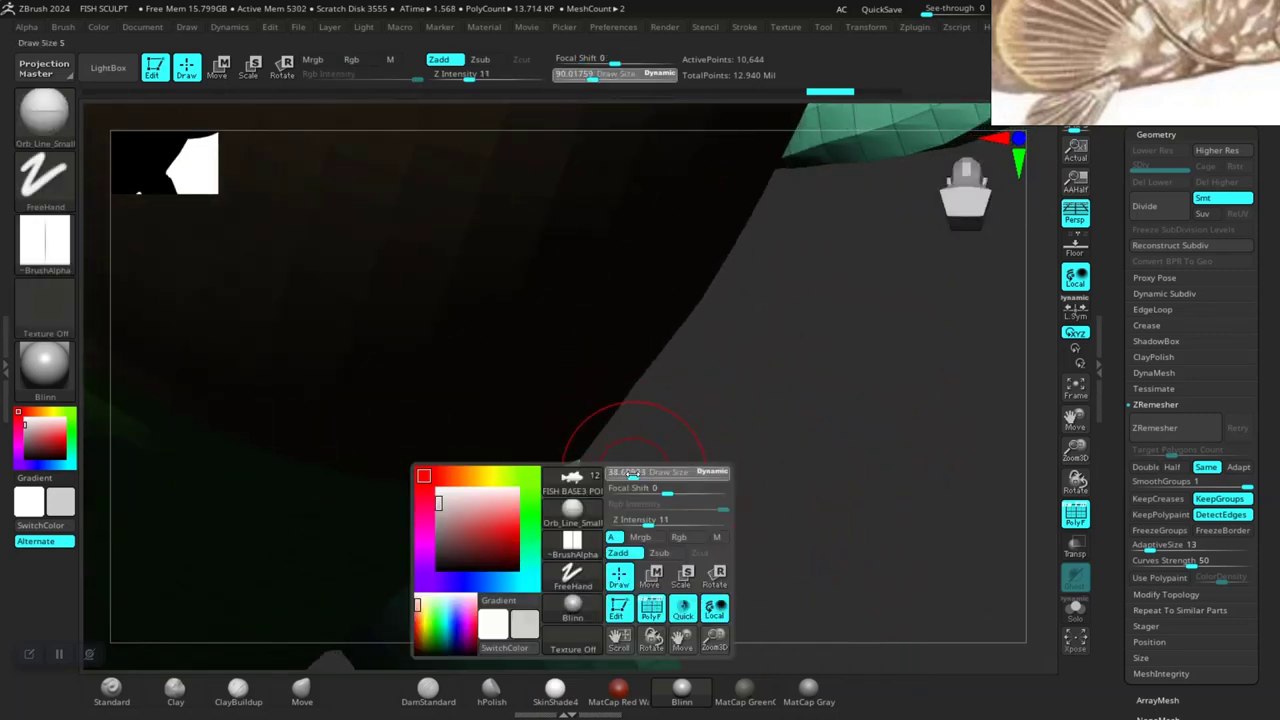
{"action": "key", "text": "shift"}
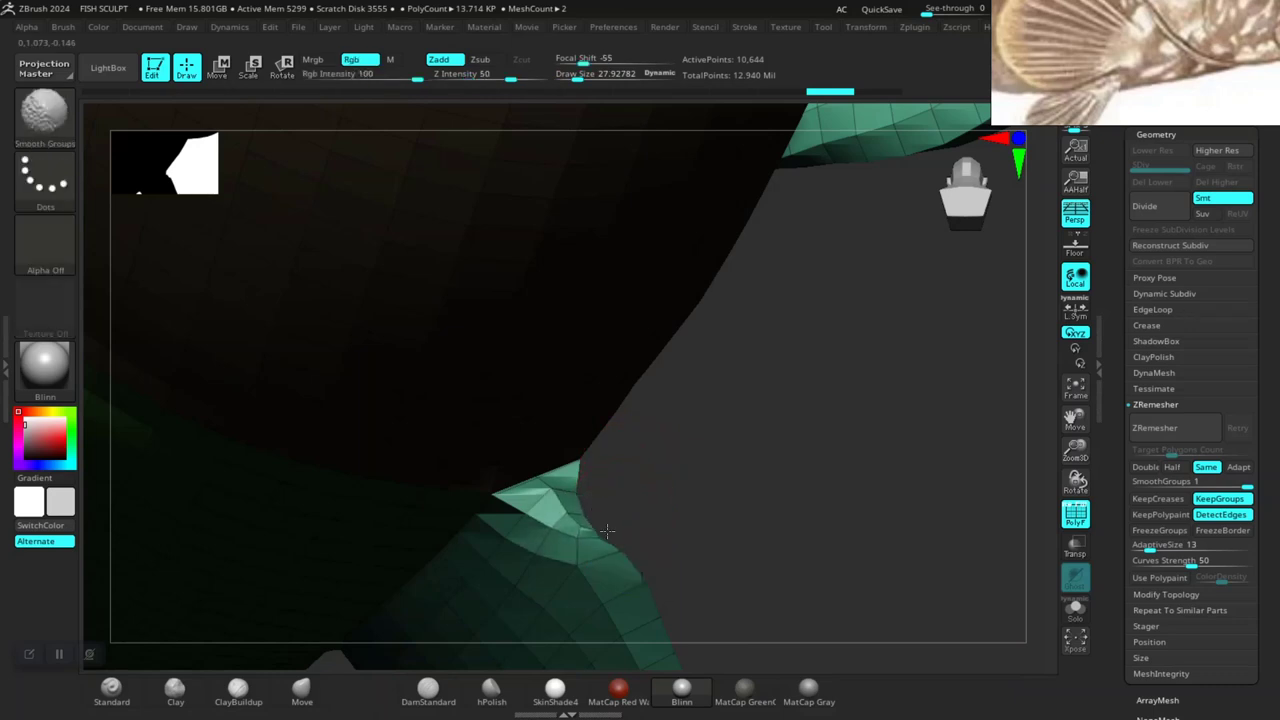
{"action": "left_click_drag", "start_coordinate": [806, 597], "coordinate": [646, 480]}
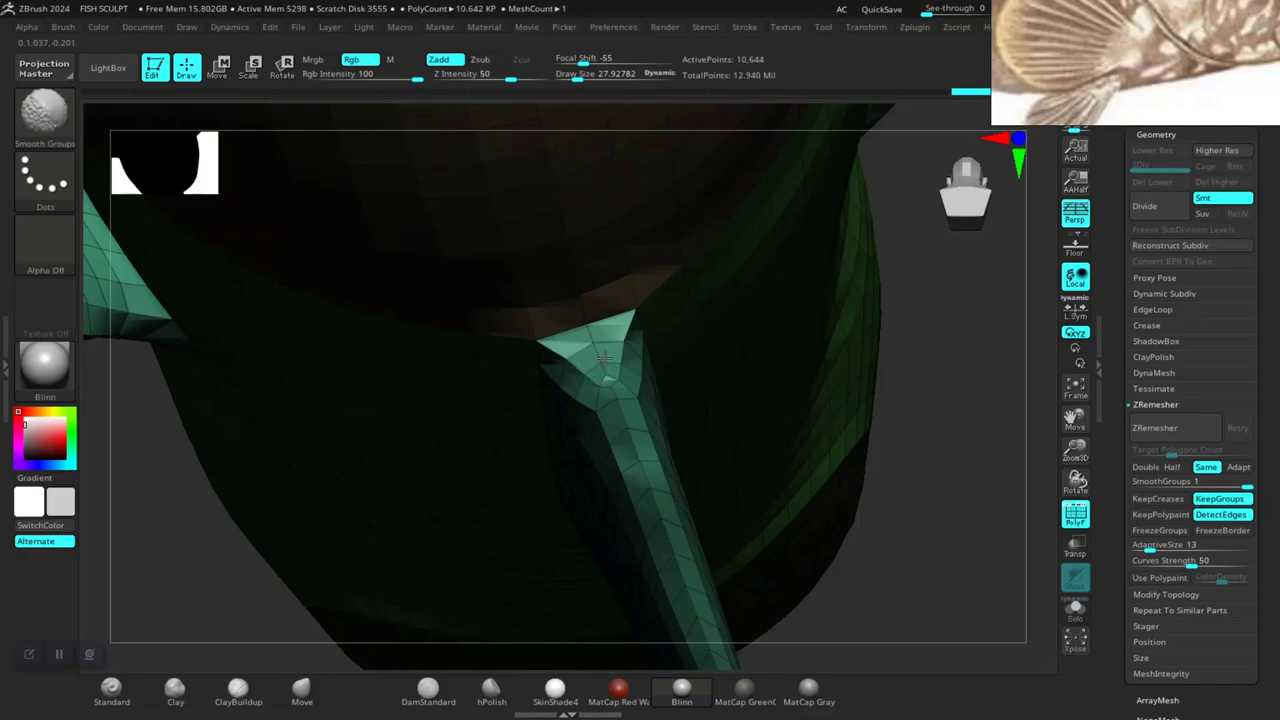
{"action": "mouse_move", "coordinate": [806, 497]}
{"action": "left_mouse_down"}
{"action": "mouse_move", "coordinate": [864, 475]}
{"action": "mouse_move", "coordinate": [837, 491]}
{"action": "mouse_move", "coordinate": [797, 409]}
{"action": "mouse_move", "coordinate": [784, 330]}
{"action": "mouse_move", "coordinate": [818, 384]}
{"action": "mouse_move", "coordinate": [834, 297]}
{"action": "mouse_move", "coordinate": [823, 340]}
{"action": "mouse_move", "coordinate": [889, 368]}
{"action": "mouse_move", "coordinate": [692, 423]}
{"action": "left_mouse_up"}
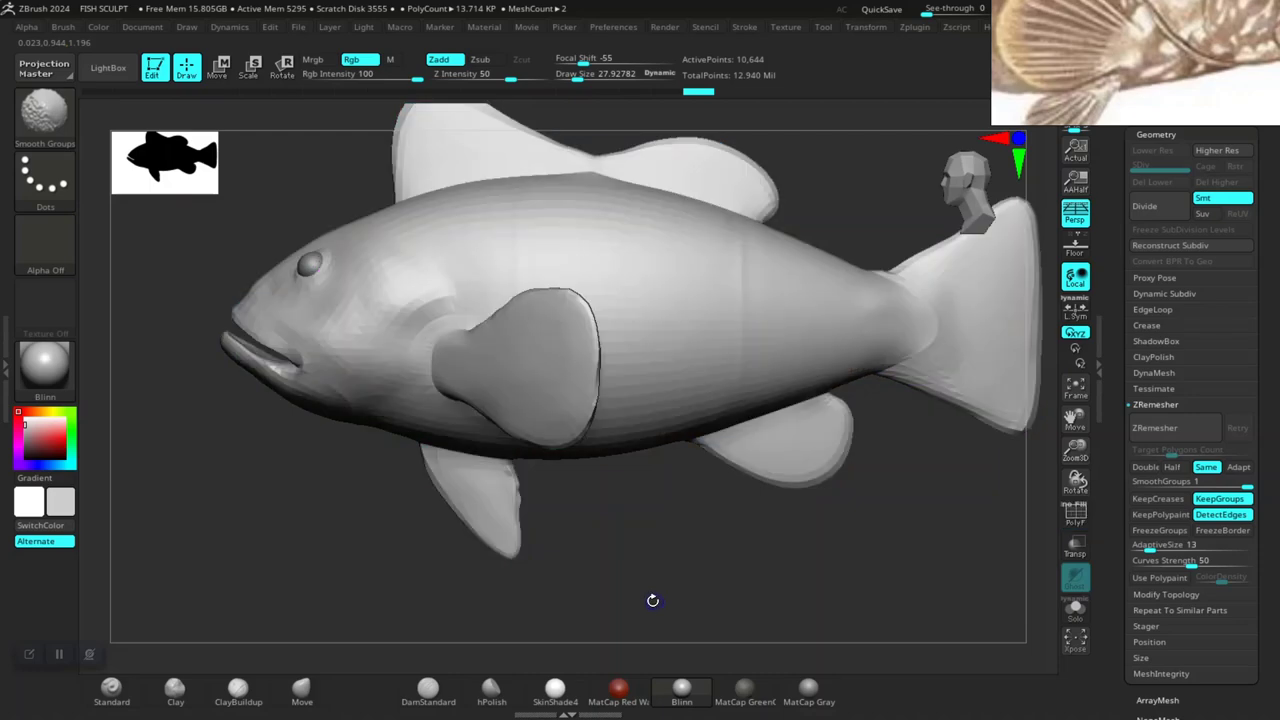
{"action": "mouse_move", "coordinate": [651, 600]}
{"action": "left_mouse_down"}
{"action": "mouse_move", "coordinate": [750, 551]}
{"action": "mouse_move", "coordinate": [780, 560]}
{"action": "mouse_move", "coordinate": [770, 595]}
{"action": "mouse_move", "coordinate": [846, 536]}
{"action": "mouse_move", "coordinate": [818, 529]}
{"action": "mouse_move", "coordinate": [889, 328]}
{"action": "left_mouse_up"}
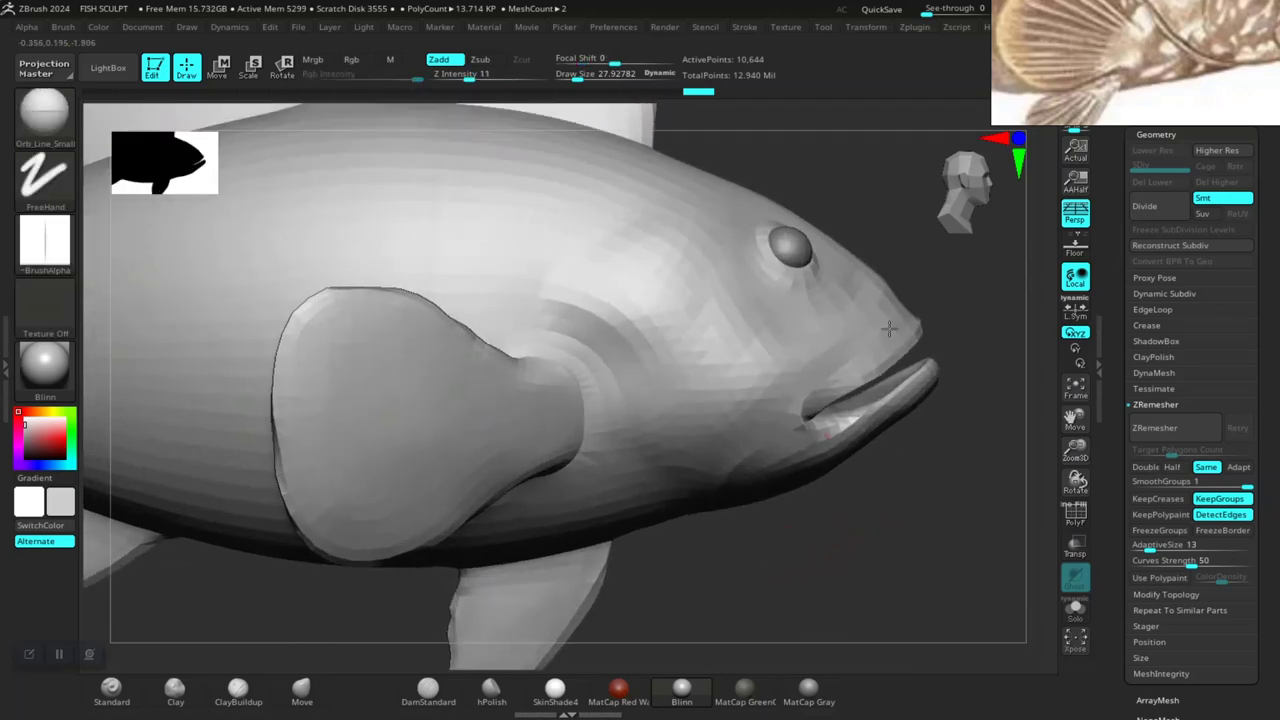
{"action": "mouse_move", "coordinate": [1133, 17]}
{"action": "left_mouse_down"}
{"action": "mouse_move", "coordinate": [677, 145]}
{"action": "mouse_move", "coordinate": [434, 140]}
{"action": "left_mouse_up"}
Frame the fish and subdivide the remeshed mesh one level.
{"action": "key", "text": "f"}
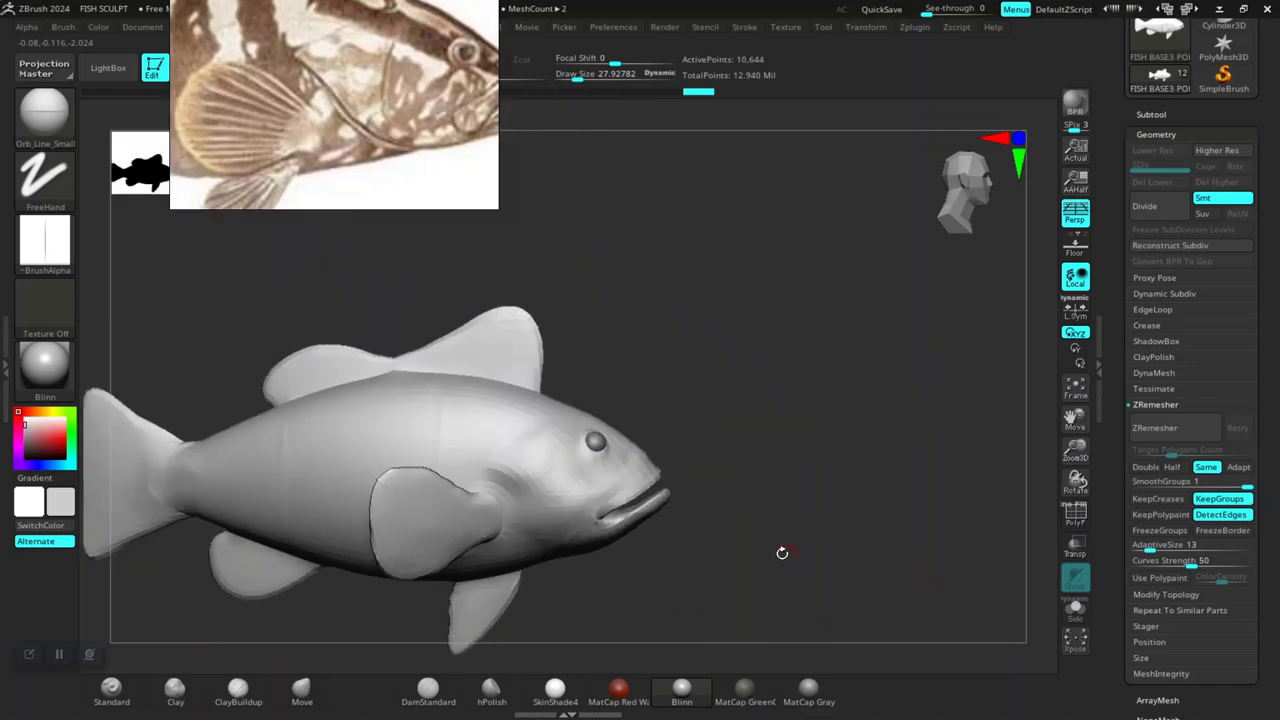
{"action": "mouse_move", "coordinate": [780, 551]}
{"action": "left_mouse_down", "text": "shift"}
{"action": "mouse_move", "coordinate": [873, 489]}
{"action": "mouse_move", "coordinate": [896, 527]}
{"action": "mouse_move", "coordinate": [1098, 234]}
{"action": "left_mouse_up", "text": "shift"}
{"action": "key", "text": "shift+f"}
{"action": "key", "text": "shift+f"}
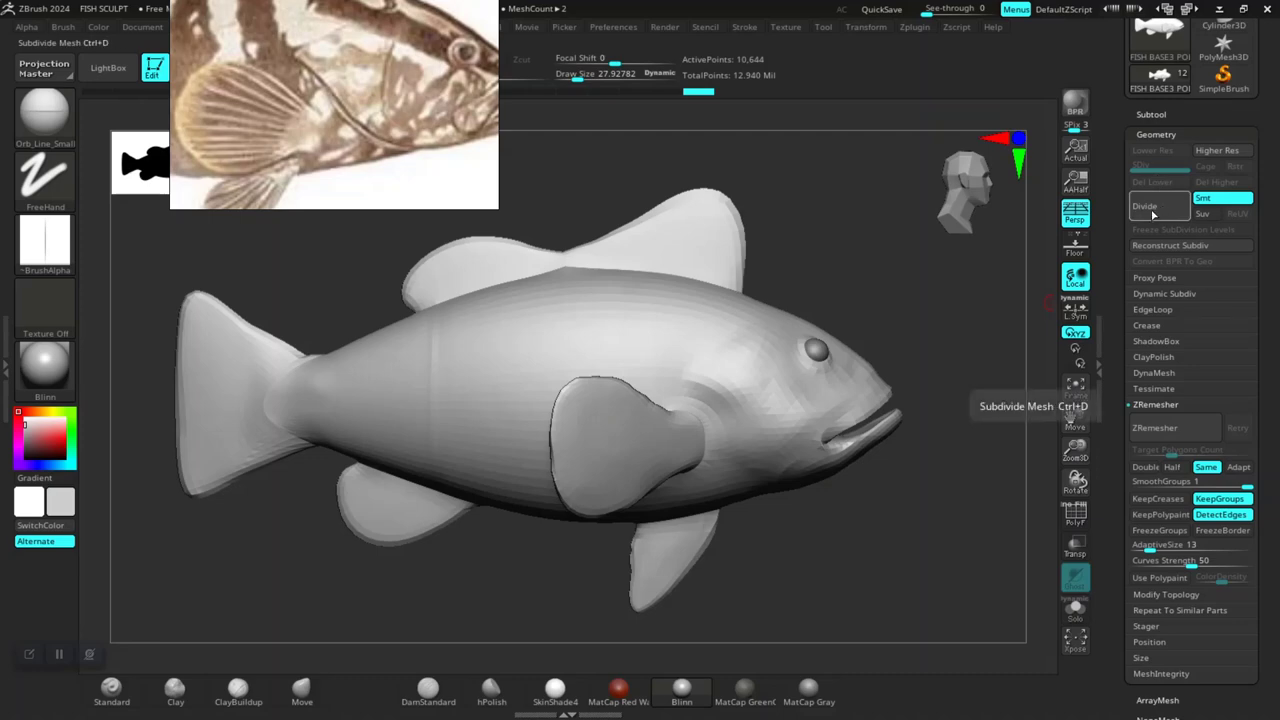
{"action": "left_click", "coordinate": [1152, 212]}
Make FISH BASE2 visible in the Subtool list and select FISH BASE3 POLYGROUPED as the active subtool.
{"action": "left_click", "coordinate": [1150, 114]}
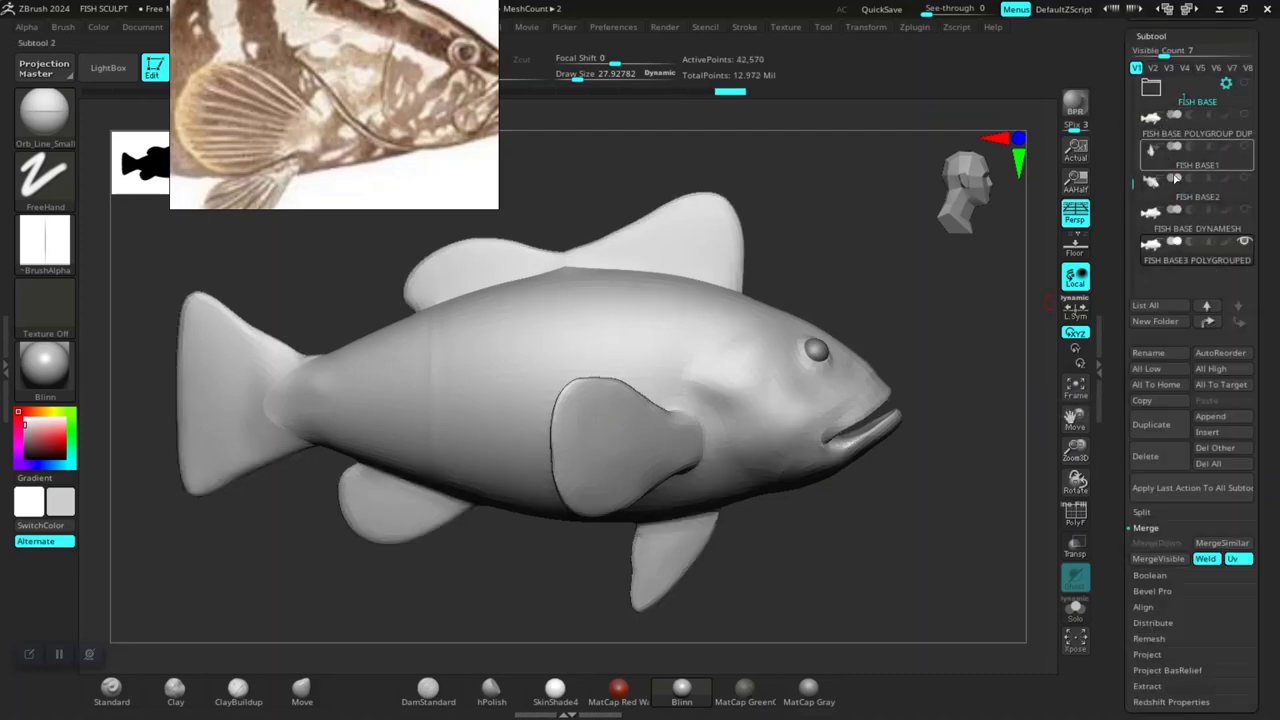
{"action": "left_click", "coordinate": [1244, 210]}
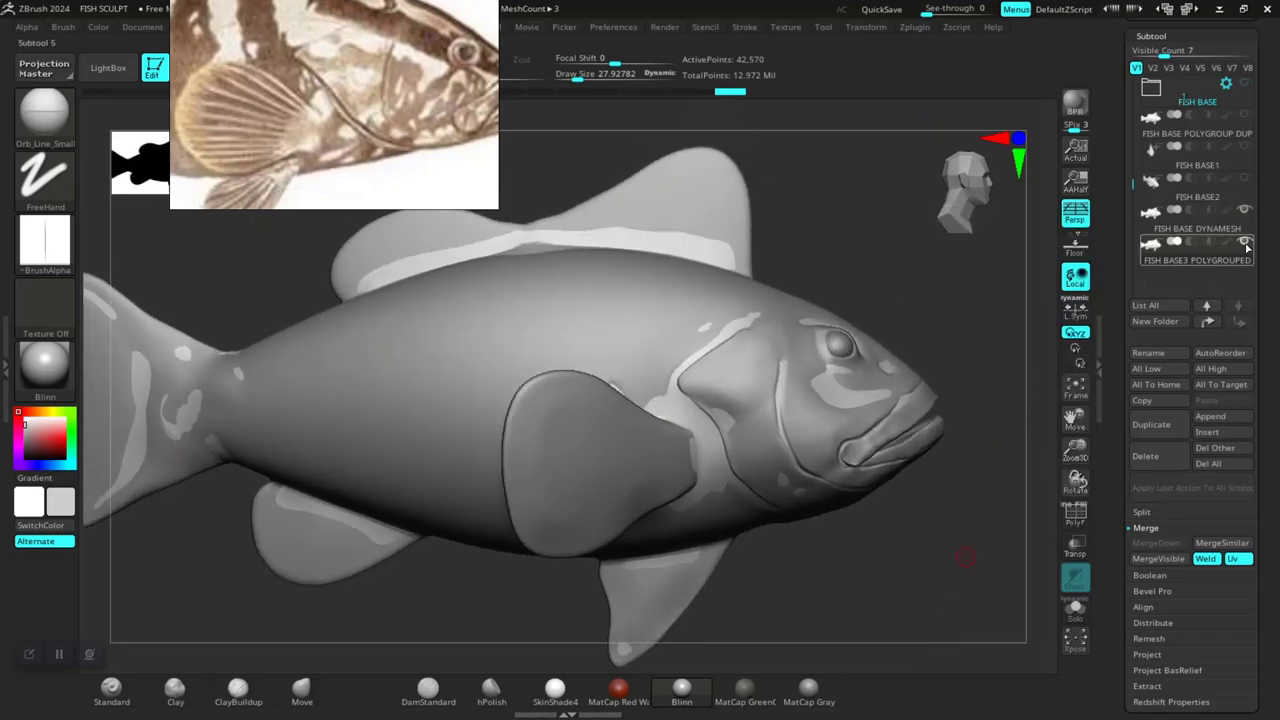
{"action": "left_click", "coordinate": [1194, 236]}
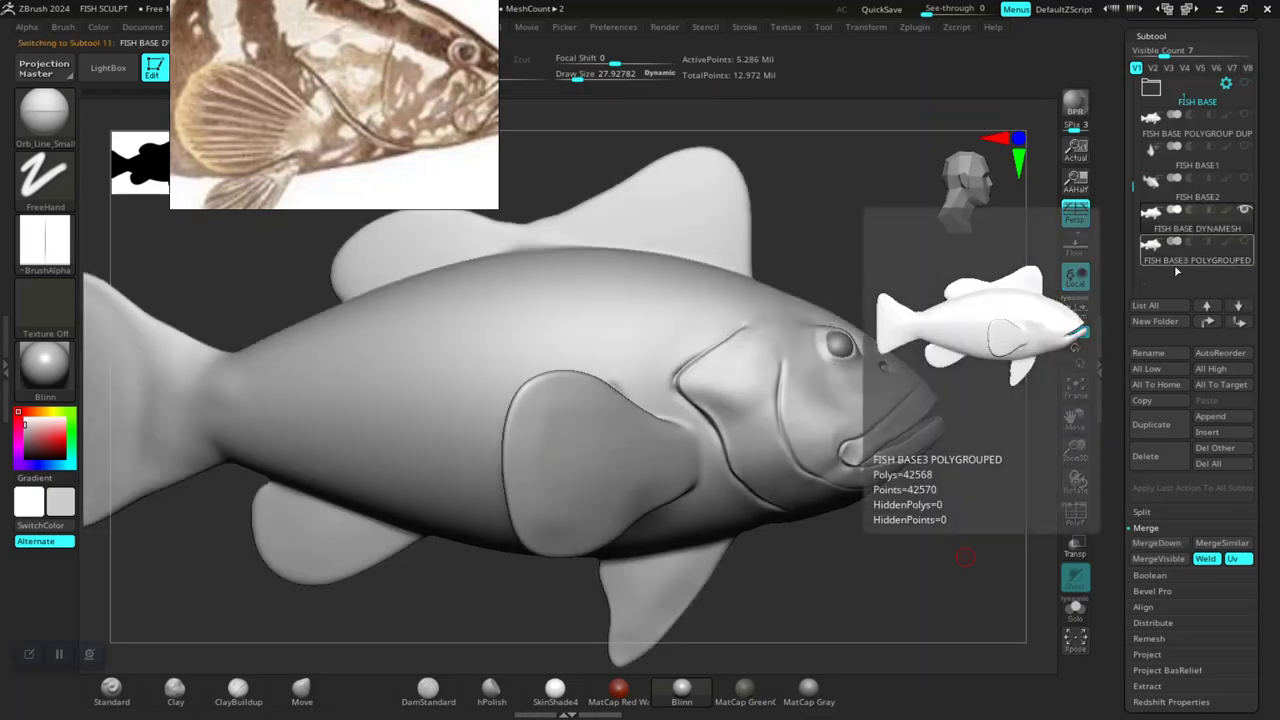
{"action": "left_click", "coordinate": [1187, 262]}
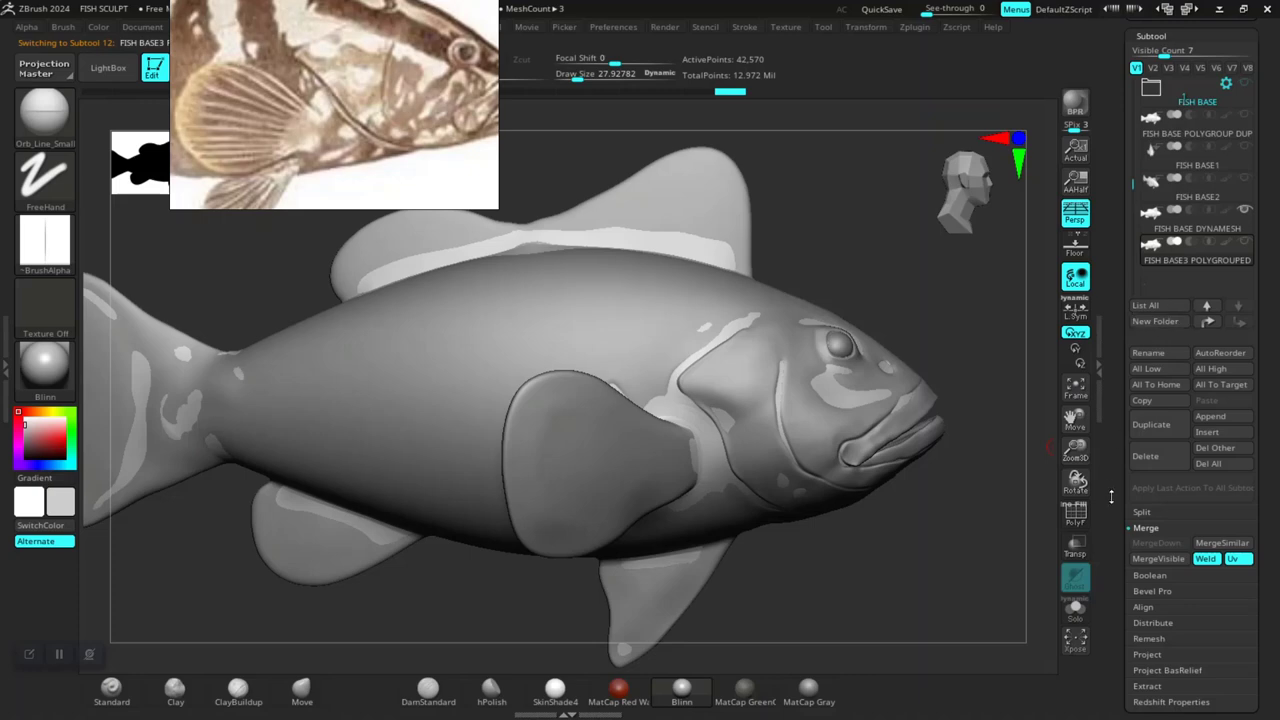
{"action": "scroll", "coordinate": [1111, 497], "scroll_direction": "down", "scroll_amount": 4}
{"action": "scroll", "coordinate": [1120, 440], "scroll_direction": "down", "scroll_amount": 1}
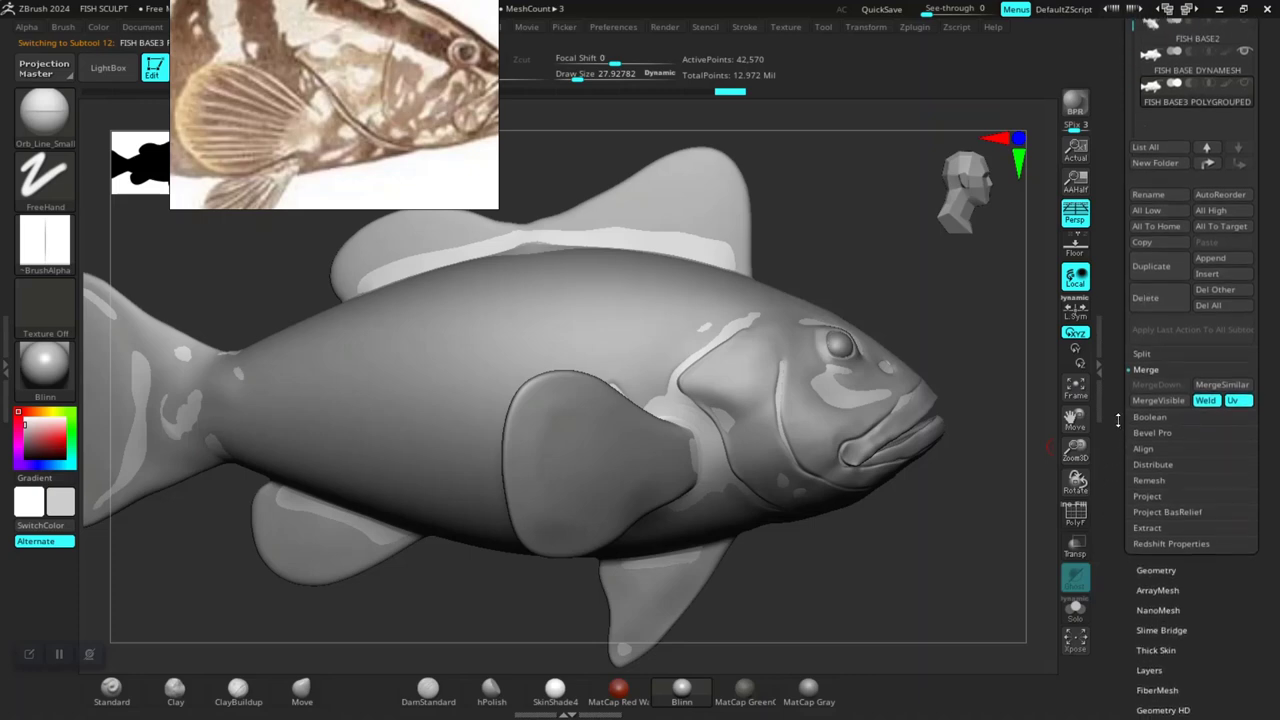
{"action": "scroll", "coordinate": [1117, 405], "scroll_direction": "down", "scroll_amount": 1}
{"action": "scroll", "coordinate": [1117, 397], "scroll_direction": "down", "scroll_amount": 1}
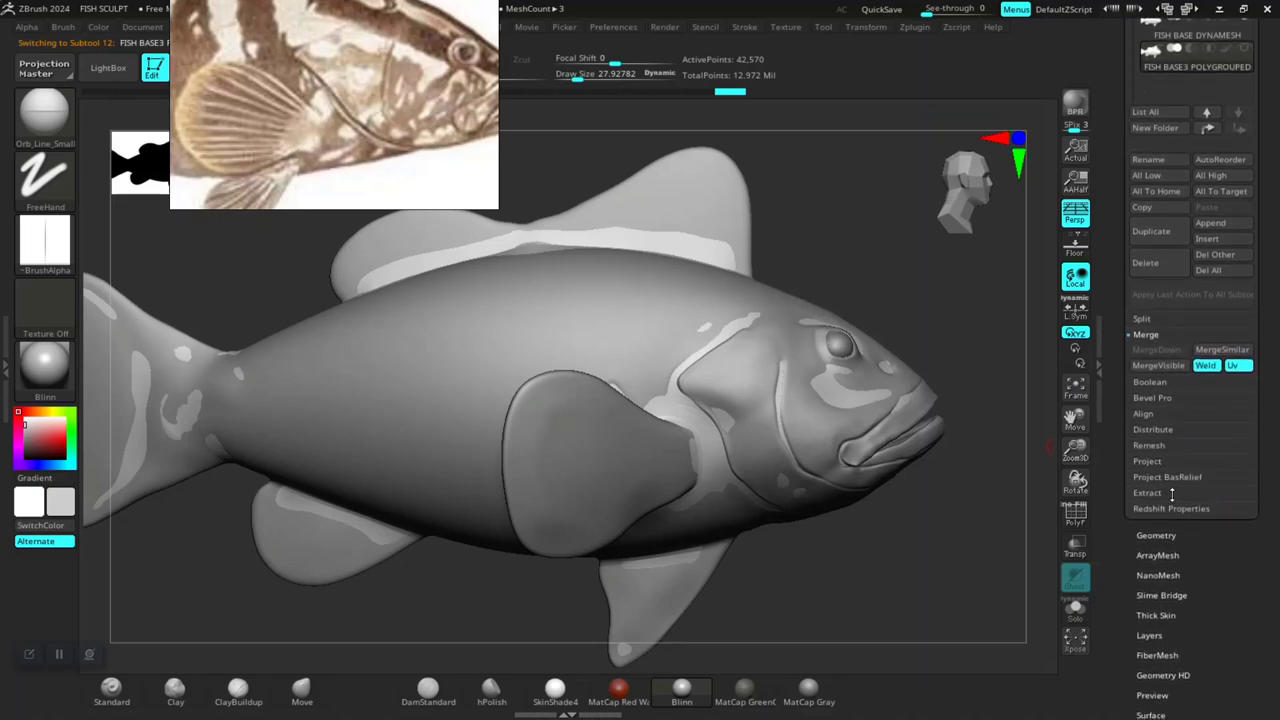
Set PA Blur to 10, turn off Color keeping Geometry, and ProjectAll the sculpt detail onto the remesh.
{"action": "left_click", "coordinate": [1168, 477]}
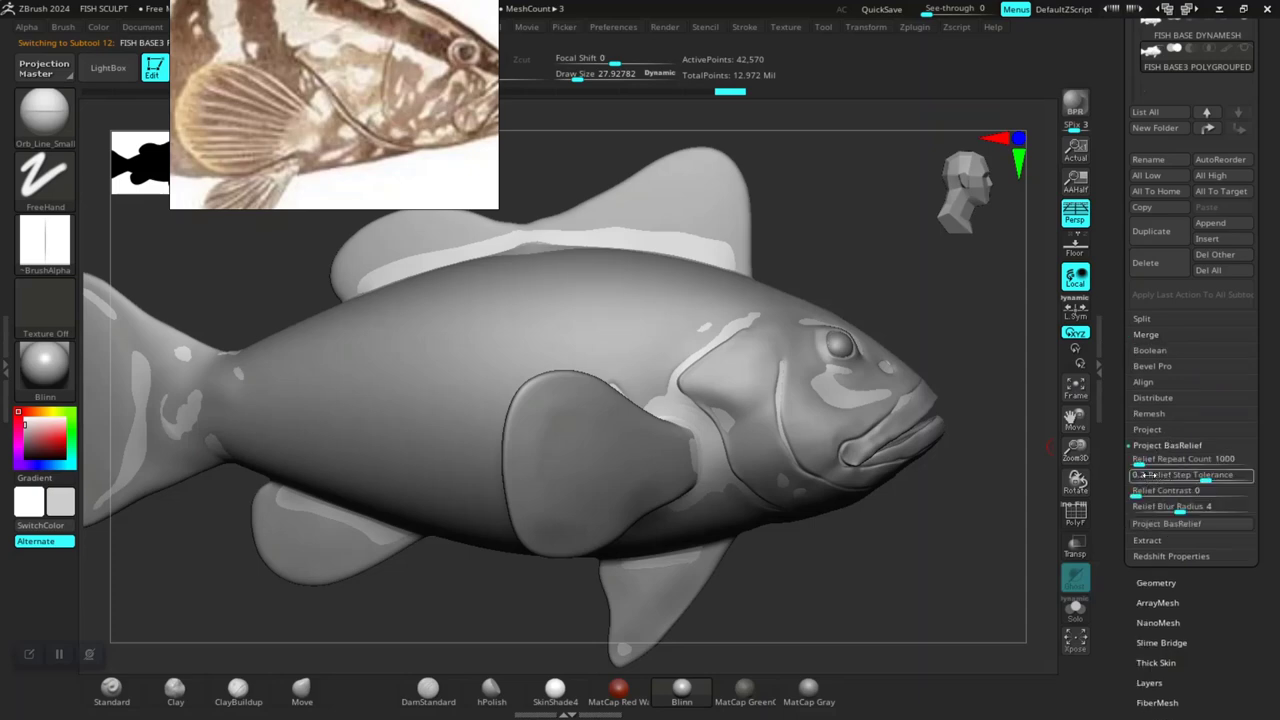
{"action": "left_click", "coordinate": [1147, 429]}
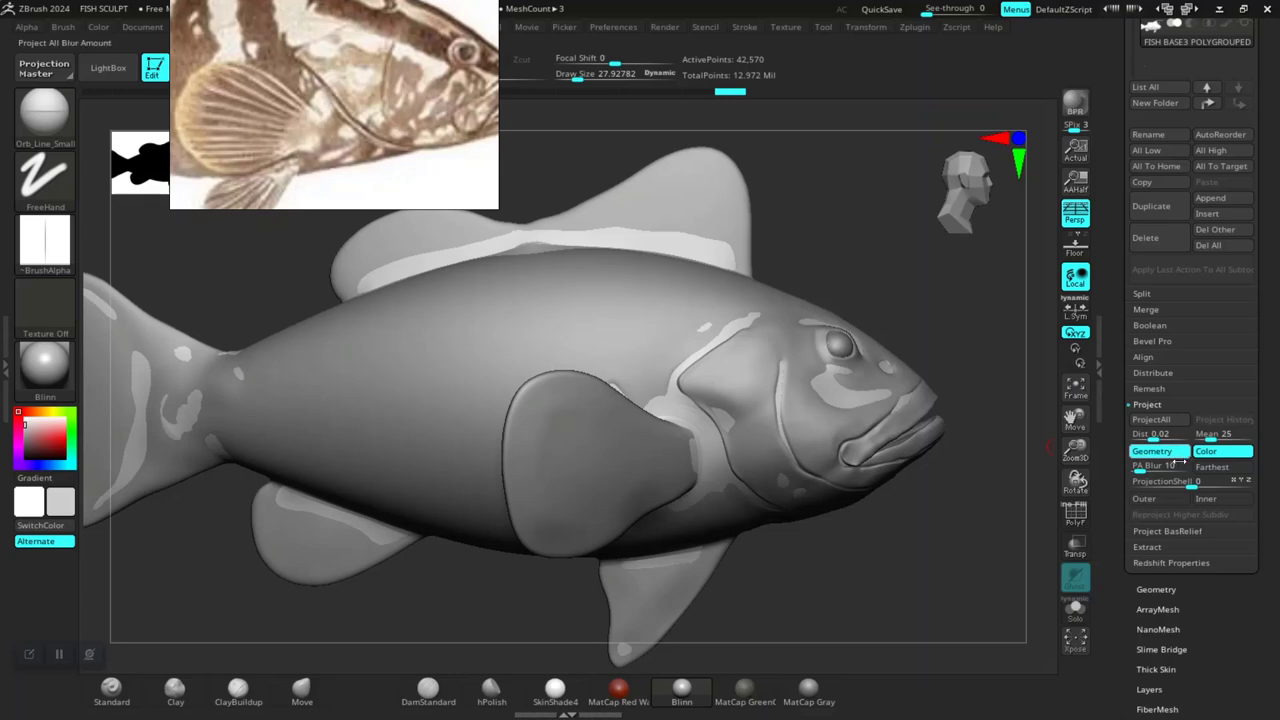
{"action": "left_click", "coordinate": [1178, 463]}
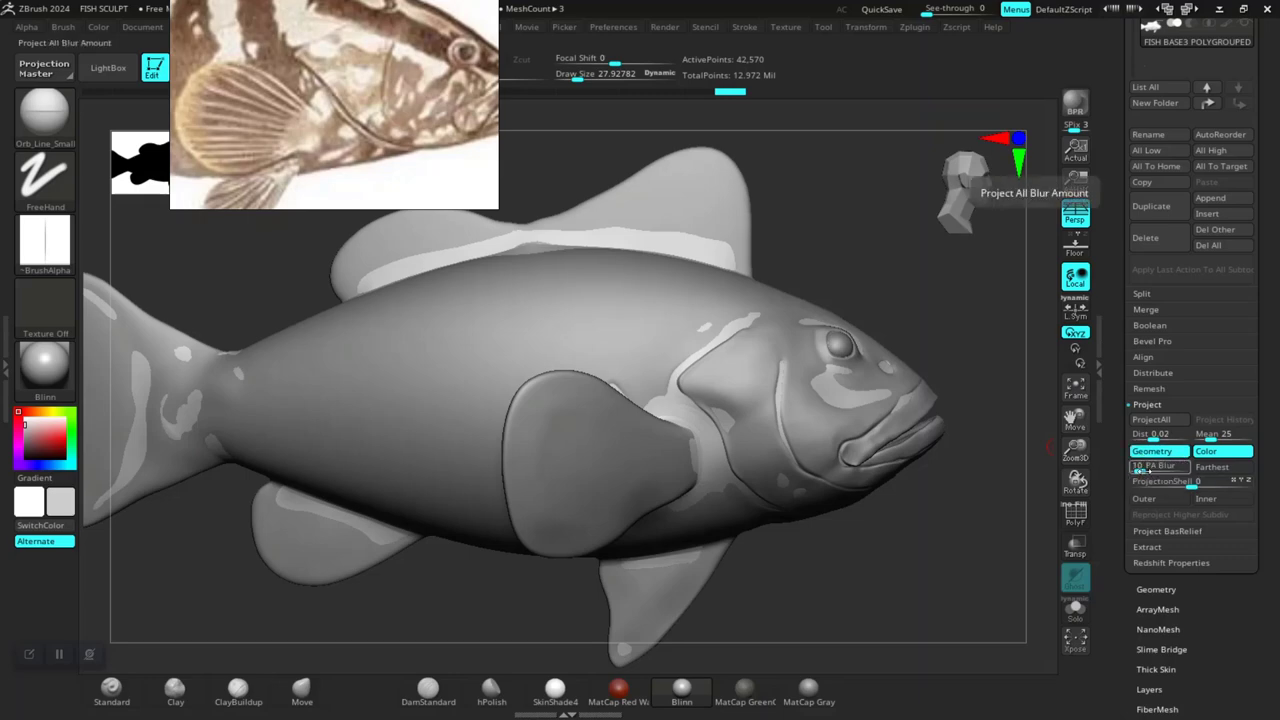
{"action": "key", "text": "Return"}
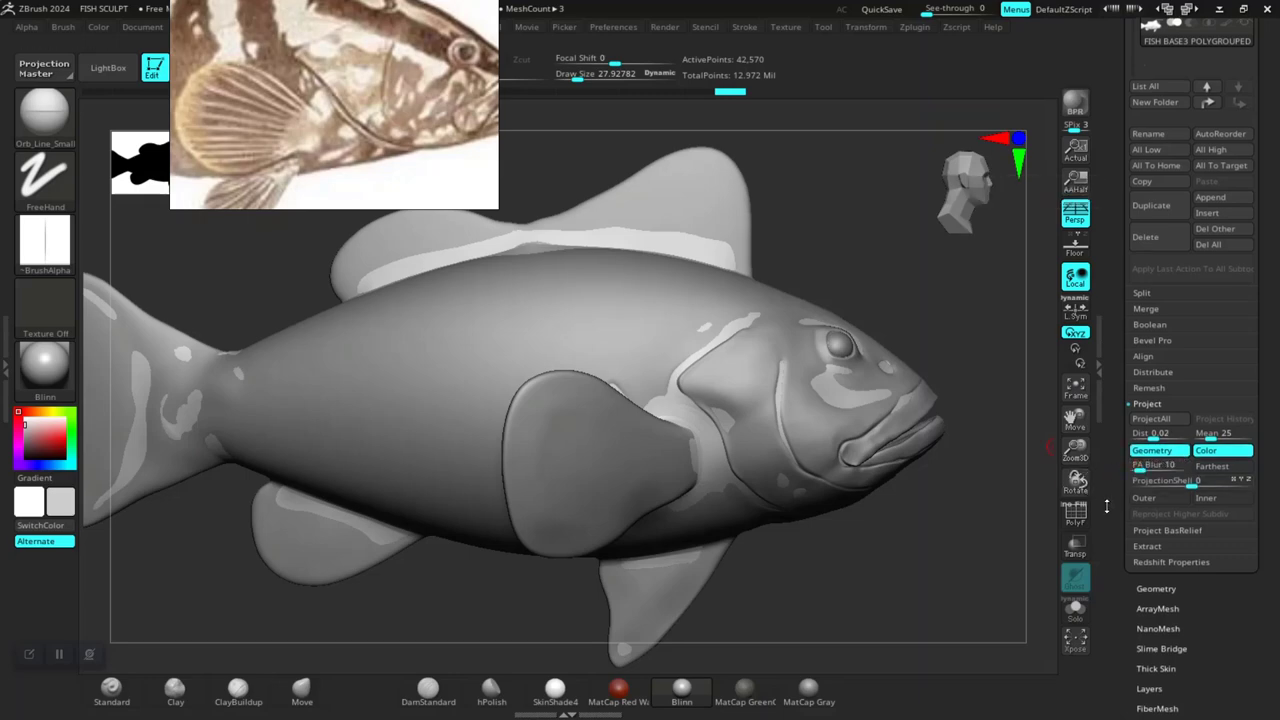
{"action": "left_click", "coordinate": [1205, 452]}
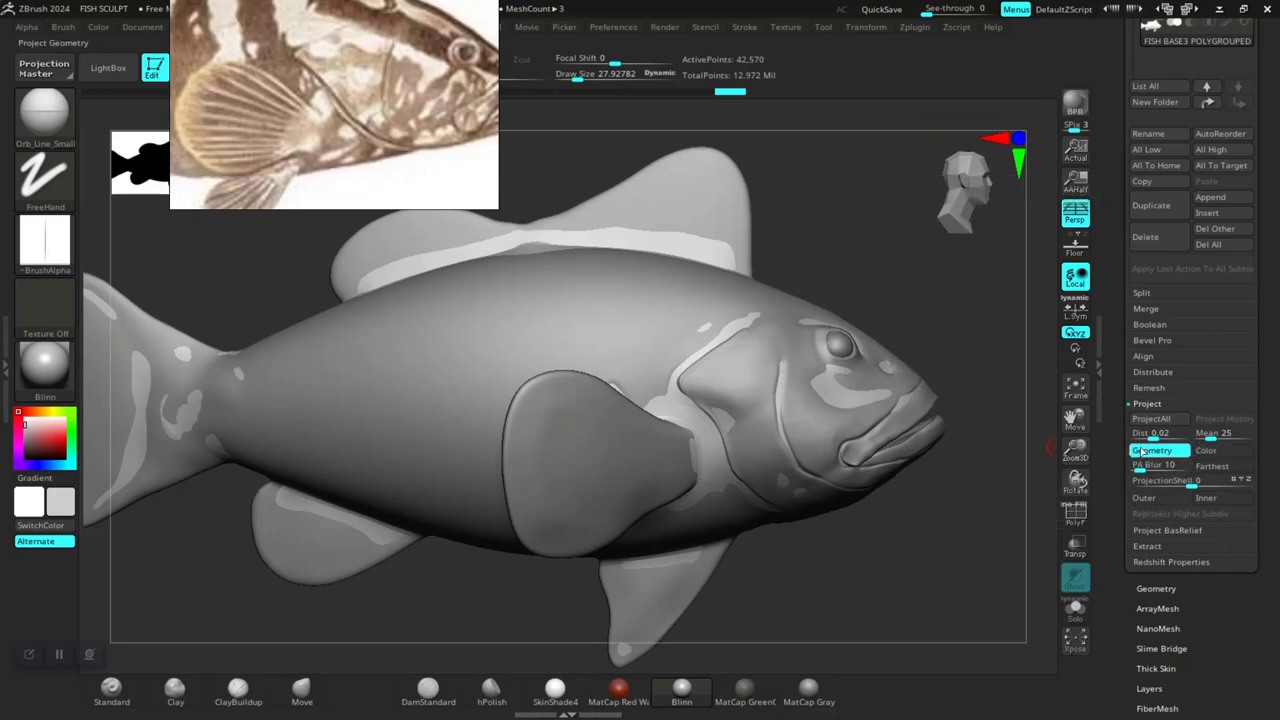
{"action": "left_click", "coordinate": [1153, 419]}
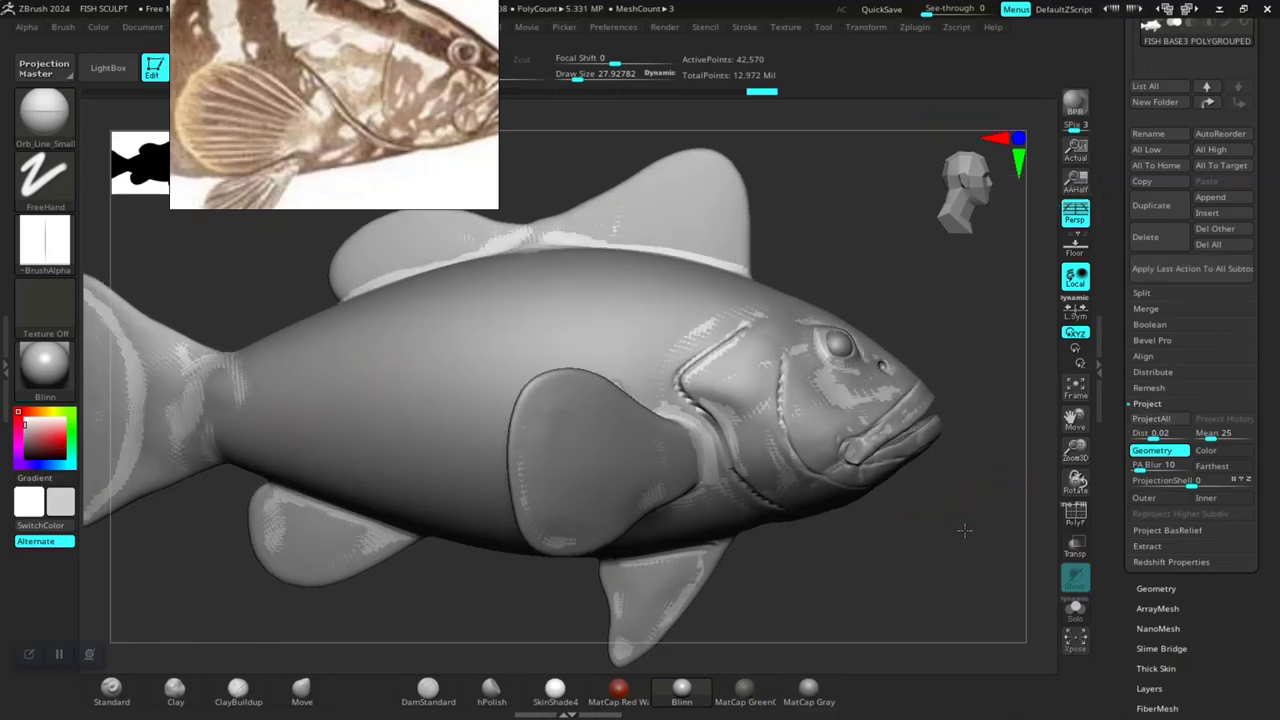
{"action": "left_click_drag", "start_coordinate": [955, 540], "coordinate": [931, 546]}
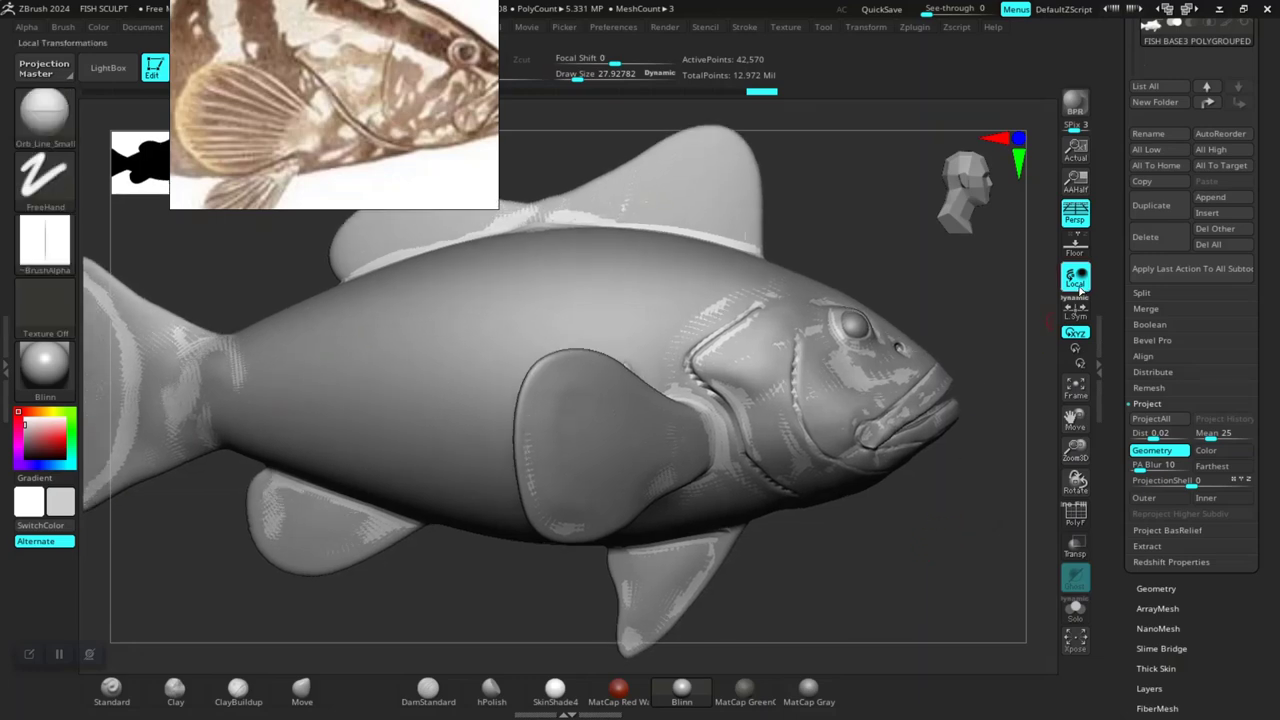
Divide the fish one level and ProjectAll the original sculpt detail onto it.
{"action": "scroll", "coordinate": [1138, 290], "scroll_direction": "down", "scroll_amount": 2}
{"action": "left_click", "coordinate": [1155, 550]}
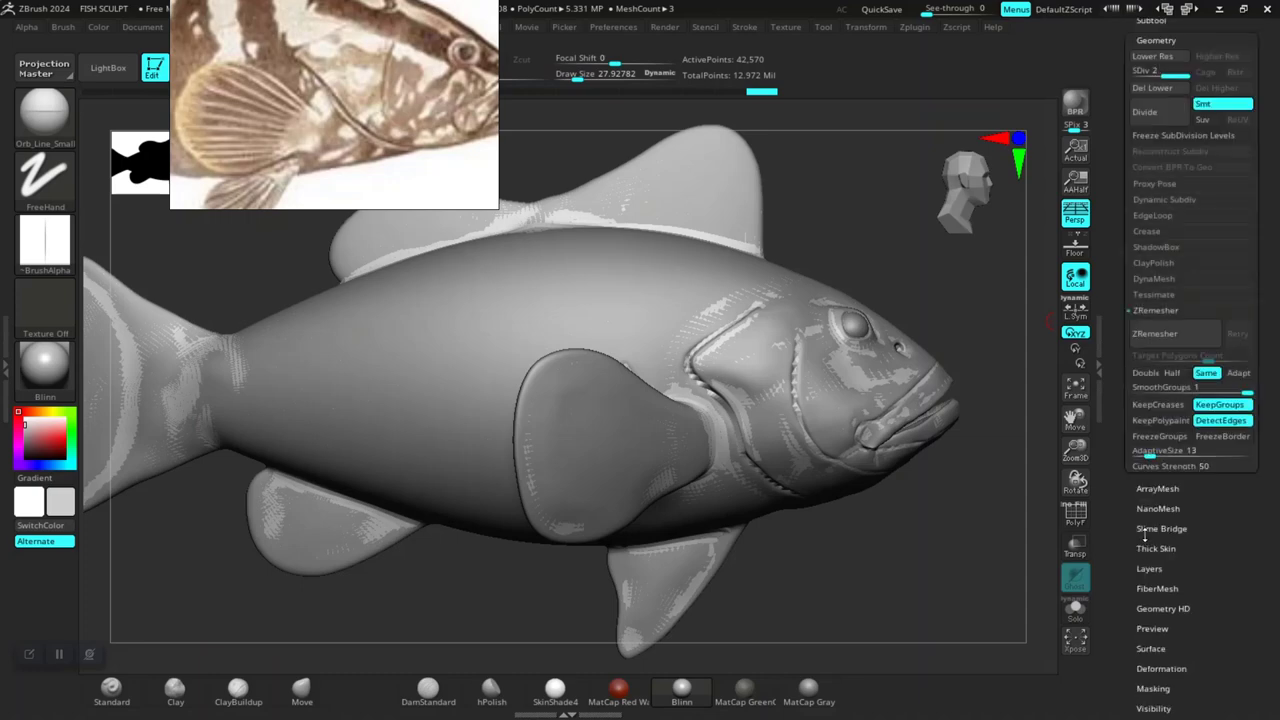
{"action": "left_click", "coordinate": [1143, 329]}
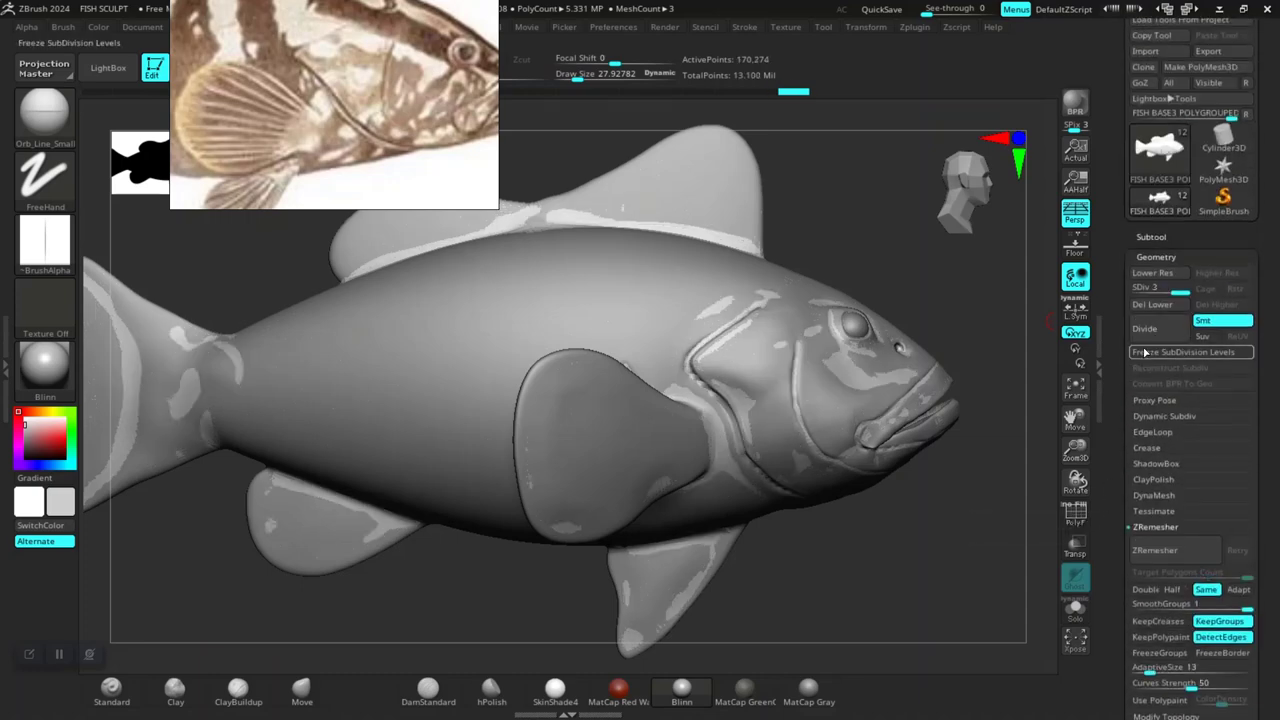
{"action": "left_click", "coordinate": [1151, 237]}
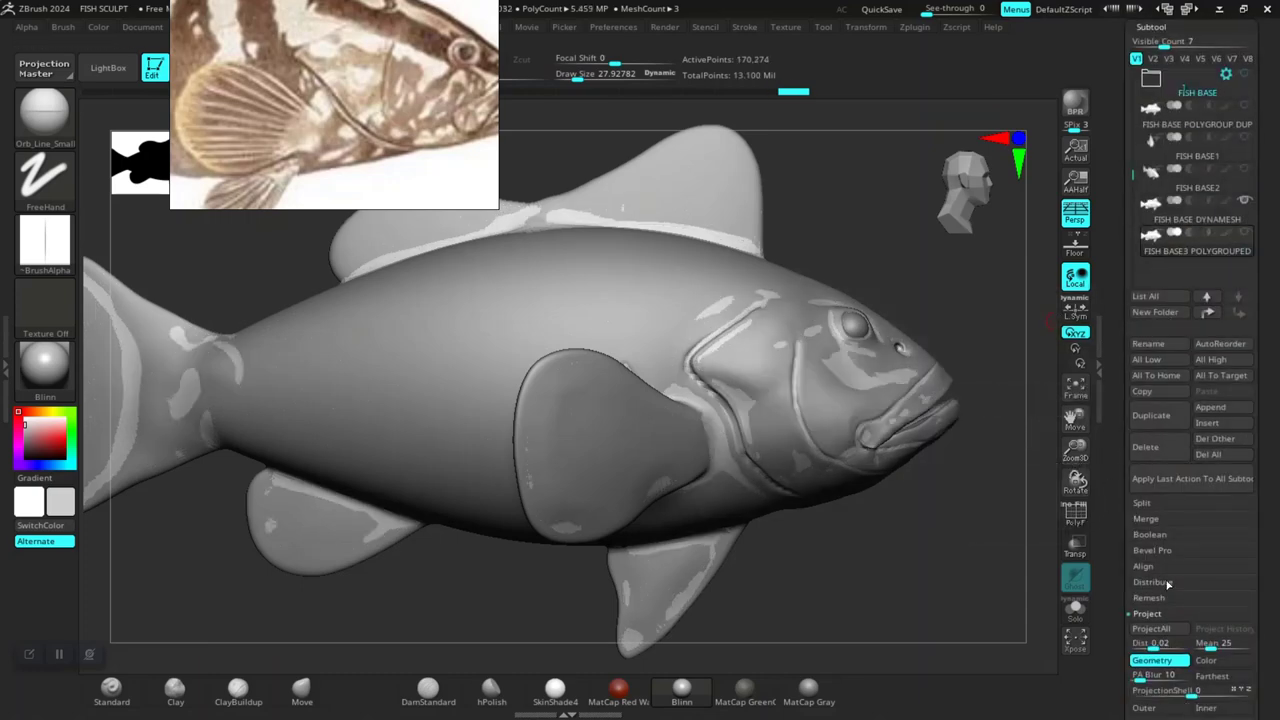
{"action": "left_click", "coordinate": [1132, 628]}
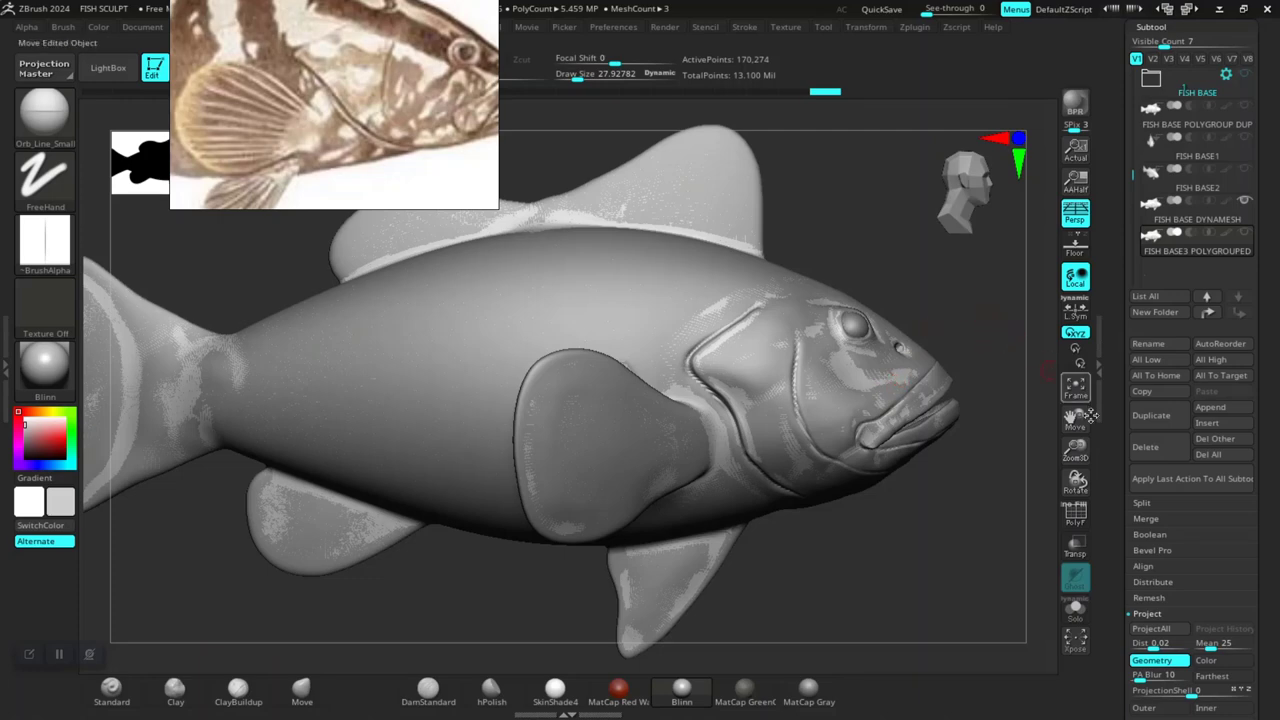
Divide again to SDiv 4 (681,090 points) and ProjectAll the detail once more.
{"action": "left_click_drag", "start_coordinate": [1112, 481], "coordinate": [1120, 365]}
{"action": "left_click", "coordinate": [1164, 459]}
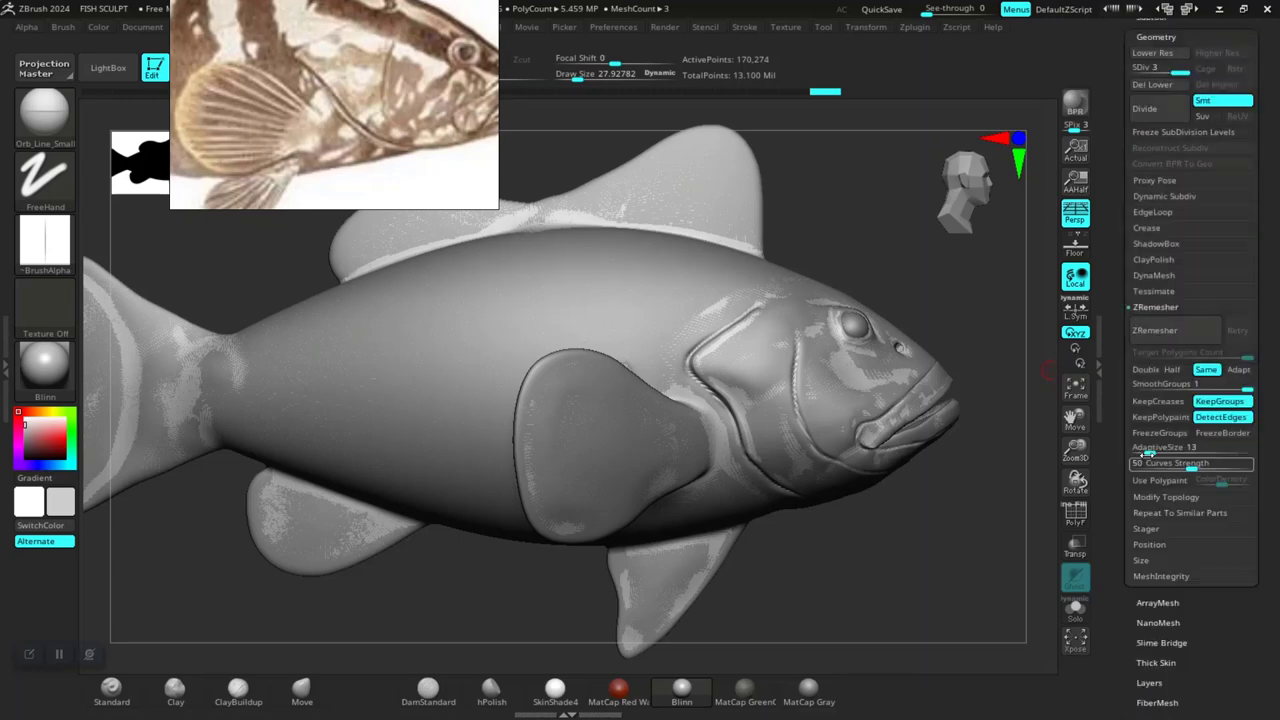
{"action": "left_click", "coordinate": [1146, 193]}
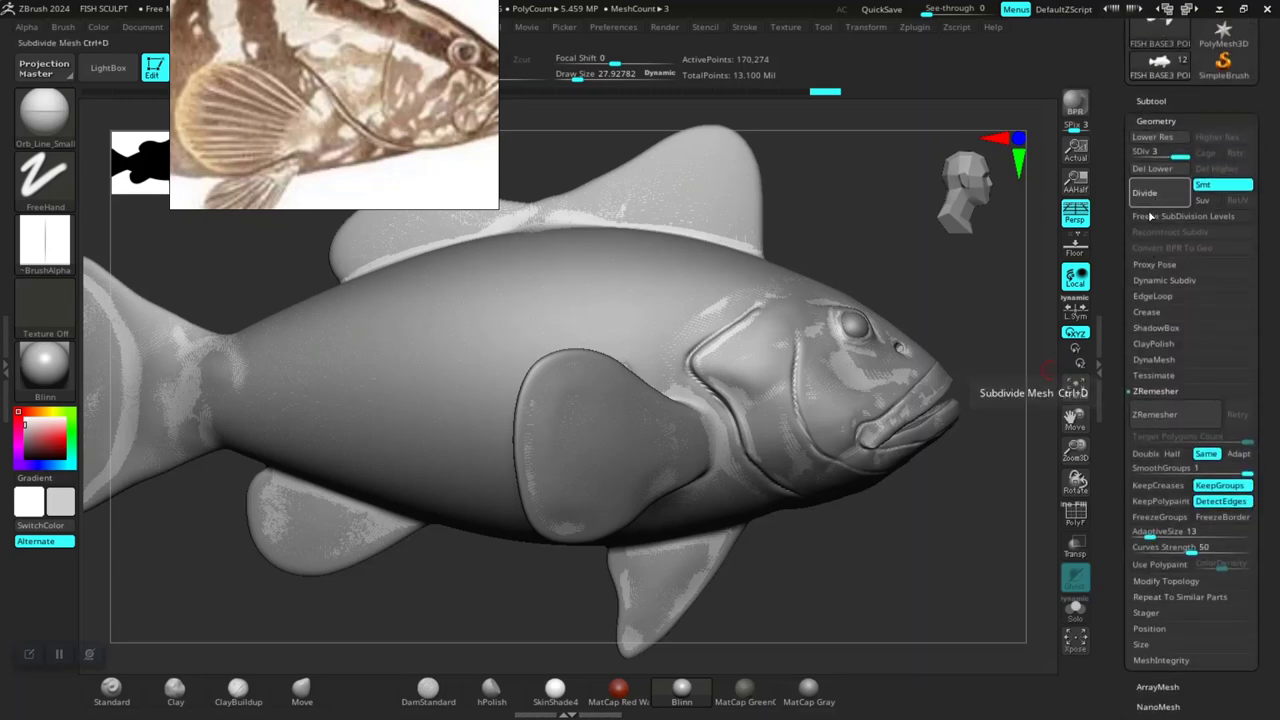
{"action": "left_click", "coordinate": [1152, 101]}
{"action": "left_click_drag", "start_coordinate": [1097, 577], "coordinate": [1119, 456]}
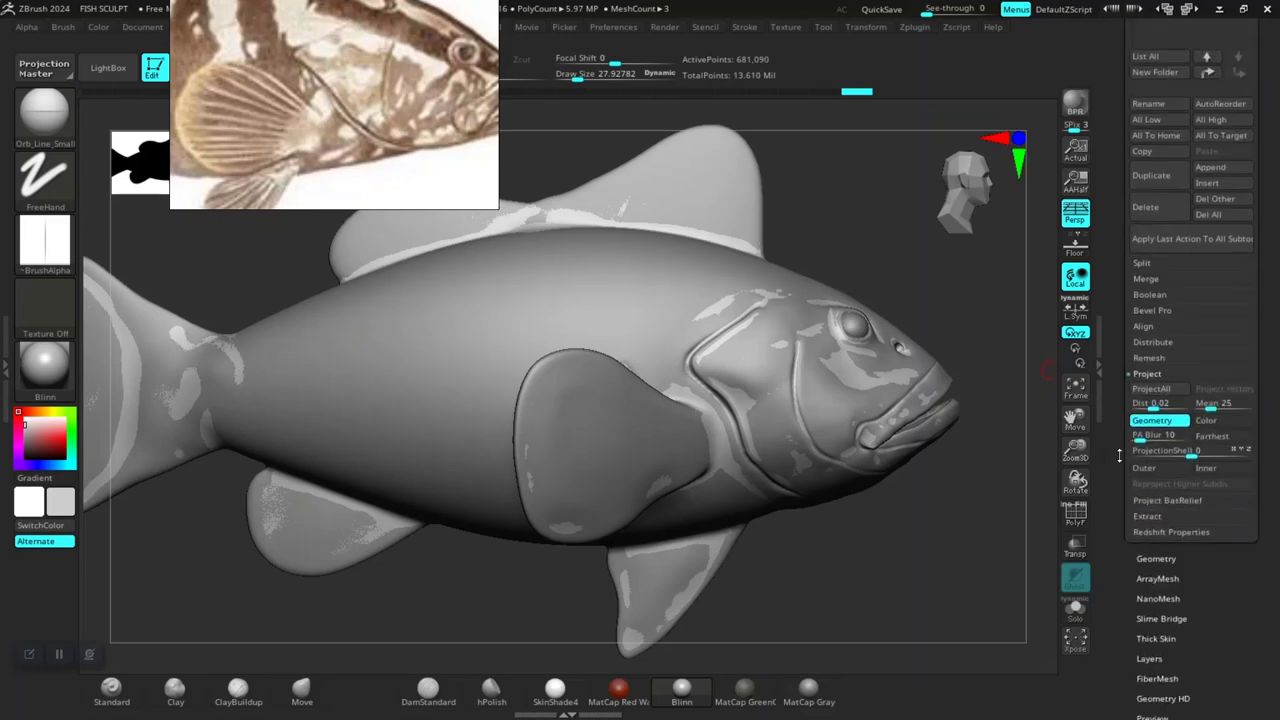
{"action": "left_click", "coordinate": [1153, 391]}
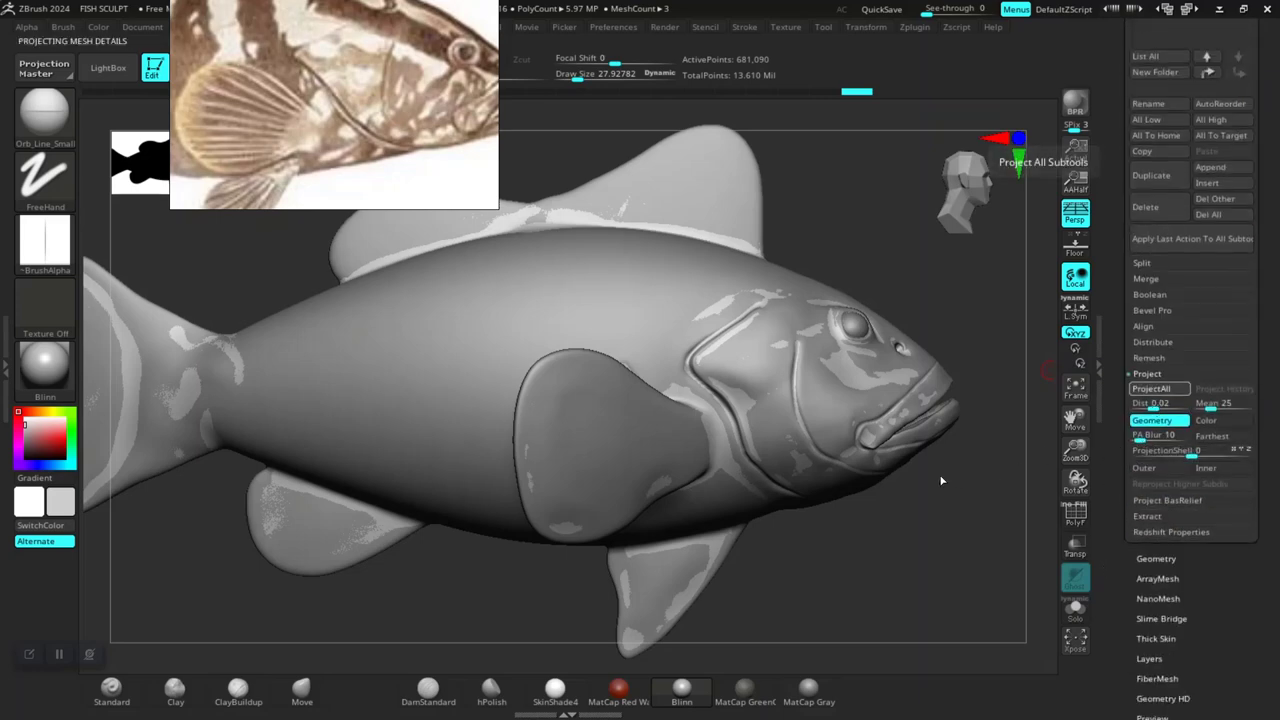
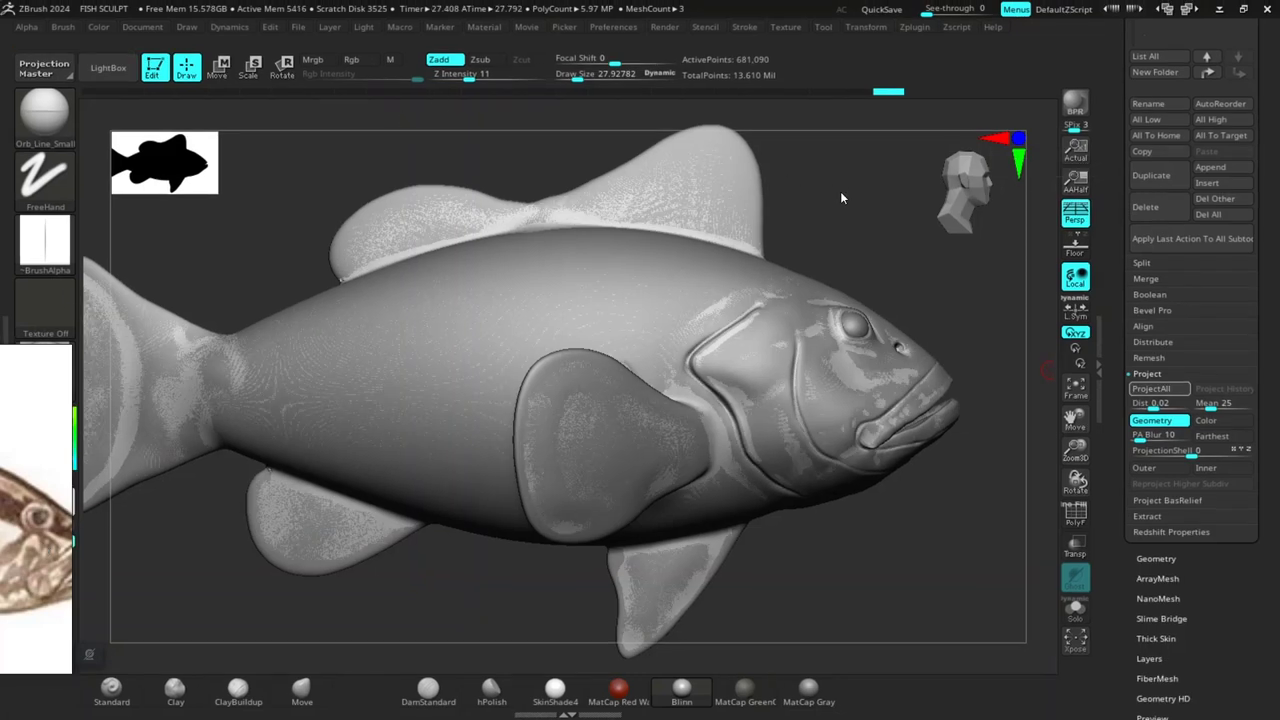
Undo the projected surface detail and save, replacing FISH SCULPT.ZPR.
{"action": "key", "text": "ctrl+z"}
{"action": "key", "text": "ctrl+s"}
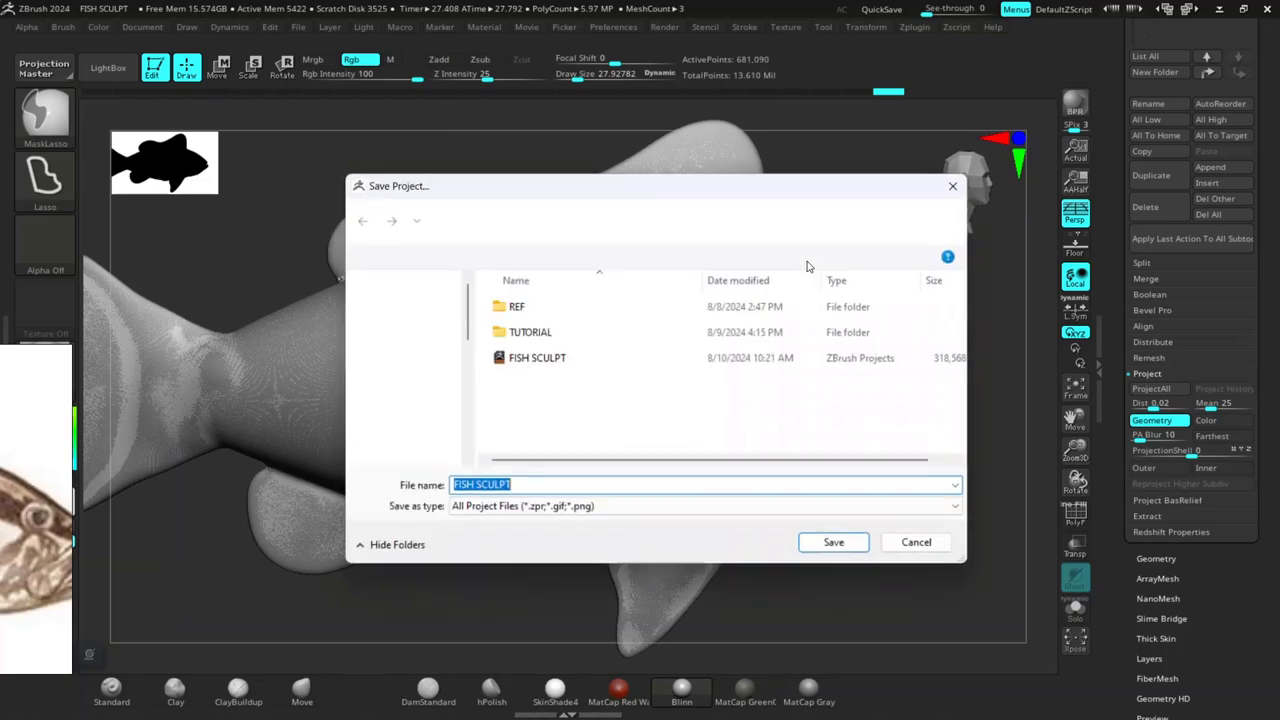
{"action": "left_click", "coordinate": [607, 361]}
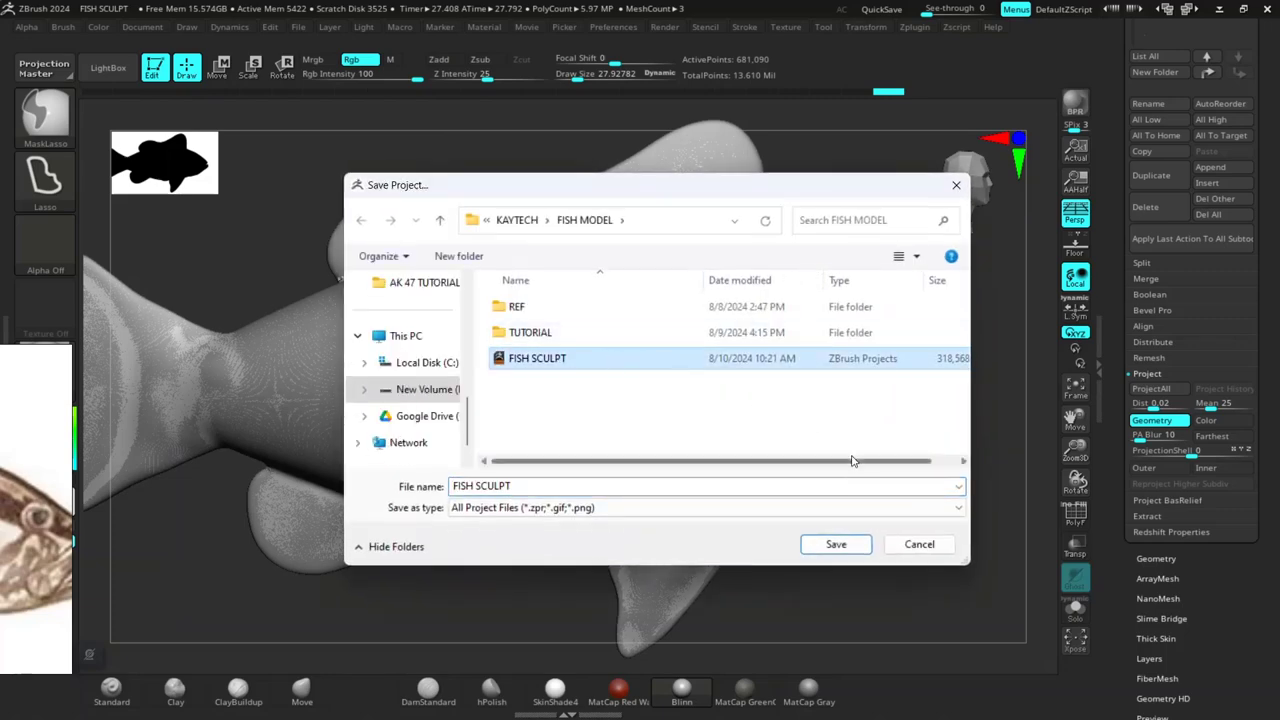
{"action": "left_click", "coordinate": [840, 544]}
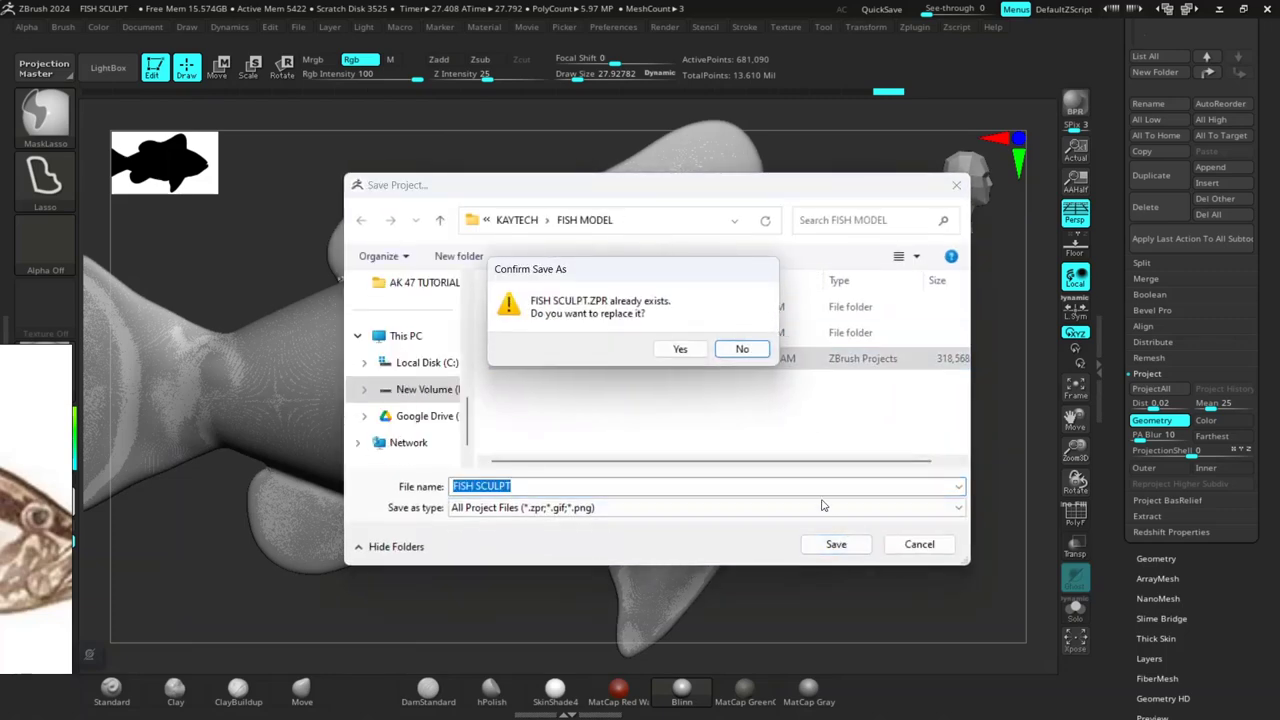
{"action": "left_click", "coordinate": [680, 349]}
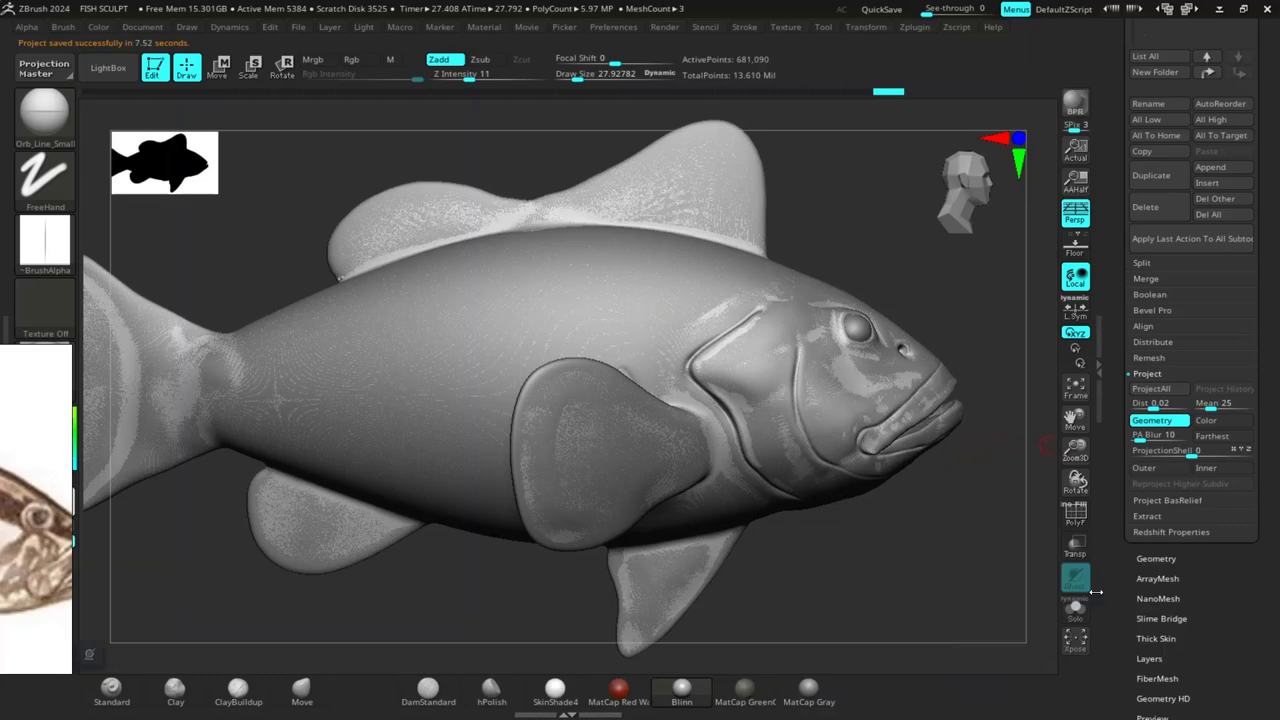
Show the fish alone in Solo mode and zoom in close on its head.
{"action": "left_click", "coordinate": [1079, 619]}
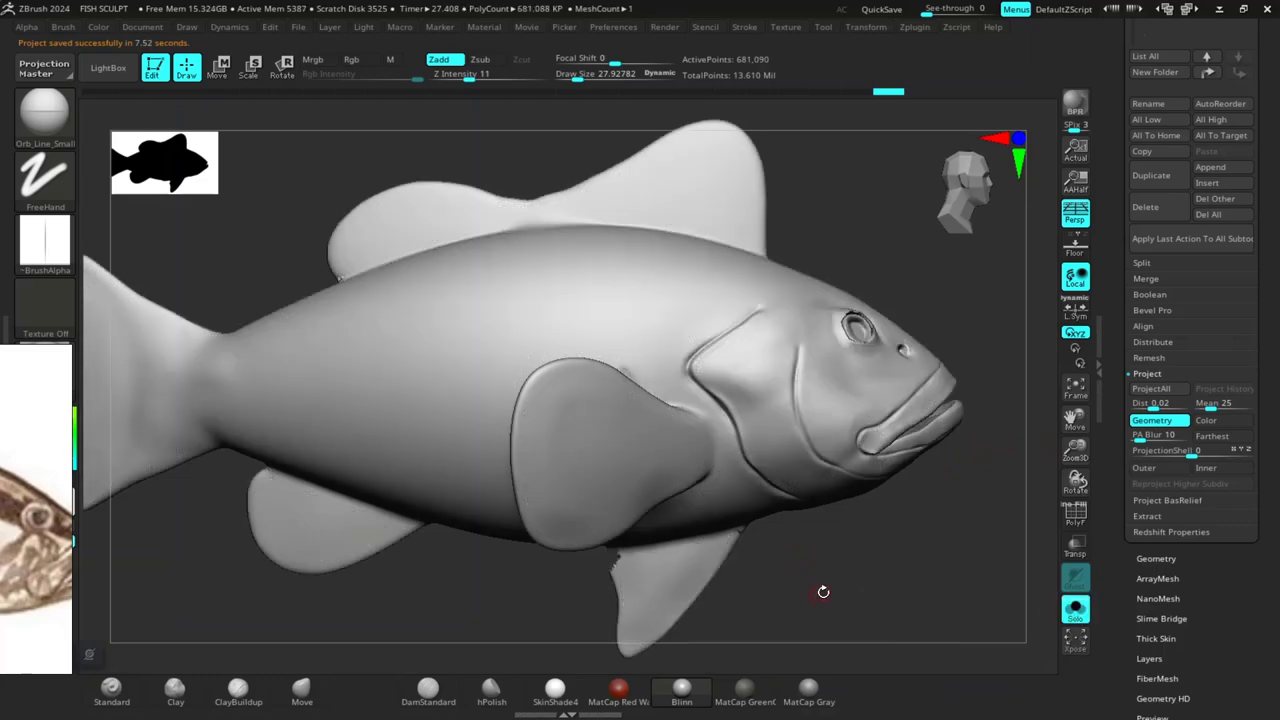
{"action": "mouse_move", "coordinate": [877, 590]}
{"action": "left_mouse_down"}
{"action": "mouse_move", "coordinate": [837, 606]}
{"action": "mouse_move", "coordinate": [714, 586]}
{"action": "mouse_move", "coordinate": [912, 515]}
{"action": "mouse_move", "coordinate": [841, 402]}
{"action": "mouse_move", "coordinate": [868, 411]}
{"action": "mouse_move", "coordinate": [909, 371]}
{"action": "mouse_move", "coordinate": [813, 376]}
{"action": "mouse_move", "coordinate": [808, 437]}
{"action": "left_mouse_up"}
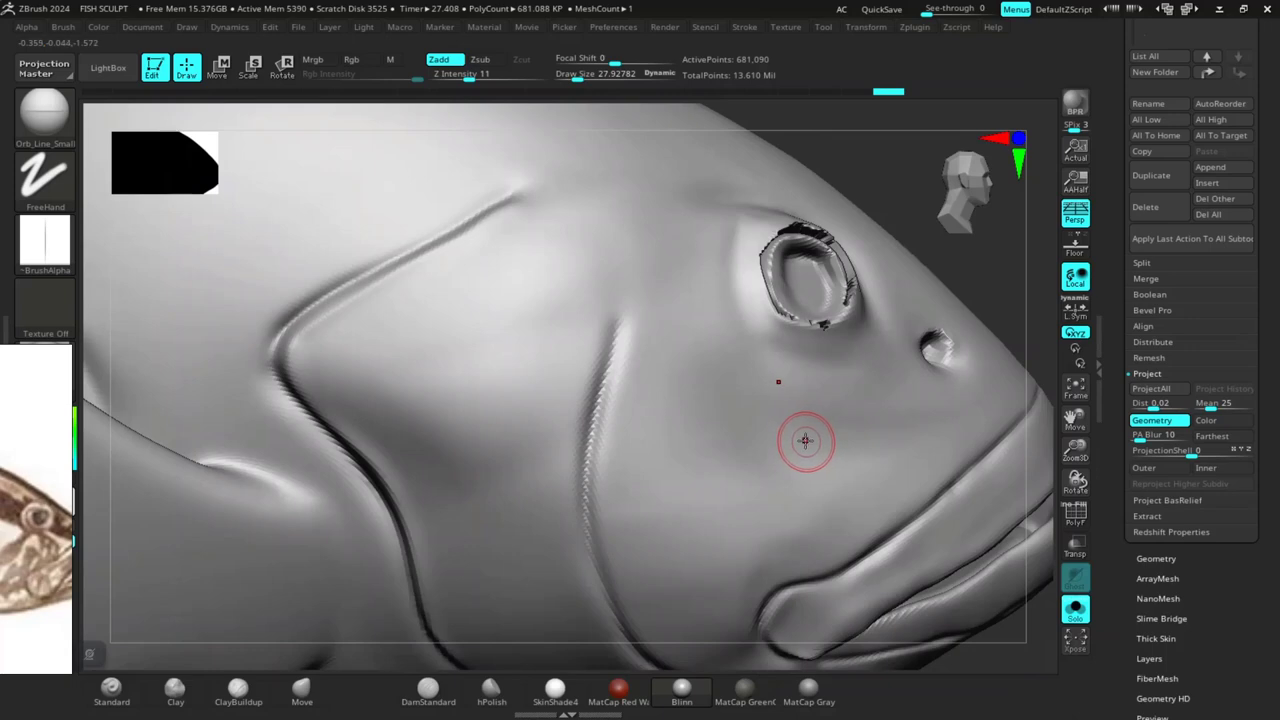
{"action": "mouse_move", "coordinate": [980, 286]}
{"action": "right_mouse_down"}
{"action": "mouse_move", "coordinate": [906, 346]}
{"action": "mouse_move", "coordinate": [863, 420]}
{"action": "right_mouse_up"}
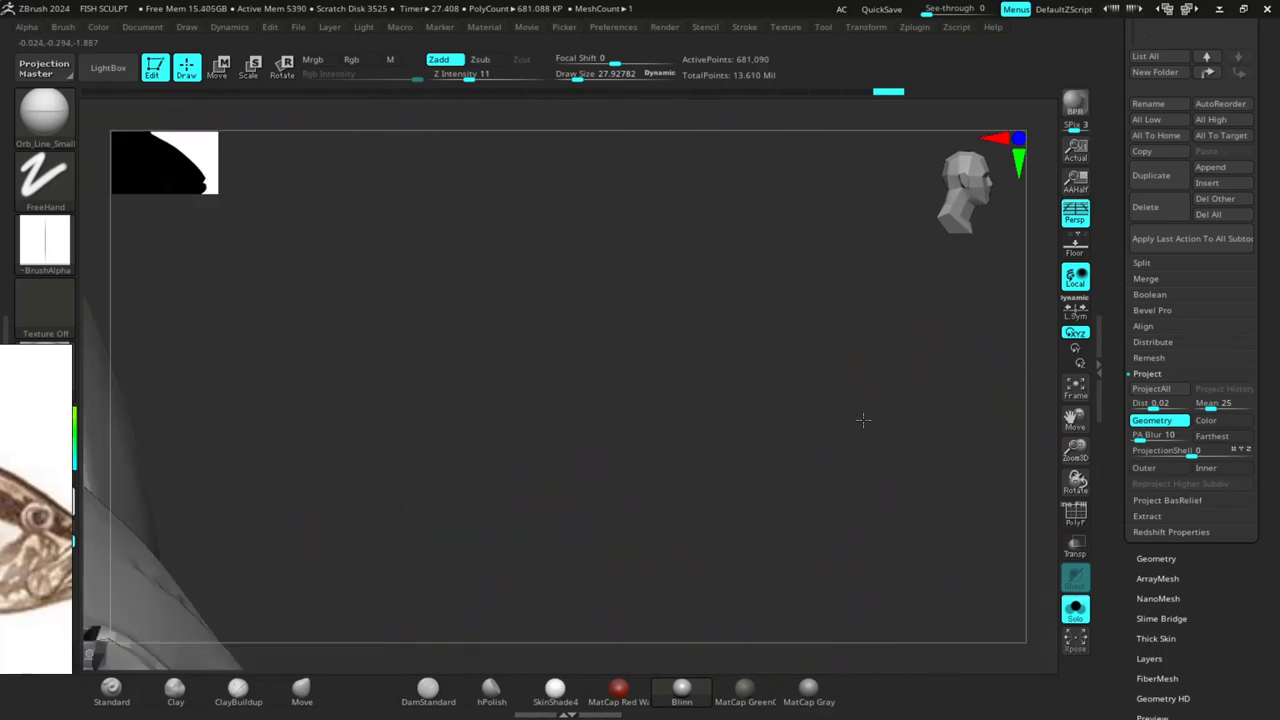
{"action": "mouse_move", "coordinate": [708, 513]}
{"action": "left_mouse_down"}
{"action": "mouse_move", "coordinate": [766, 437]}
{"action": "mouse_move", "coordinate": [757, 443]}
{"action": "mouse_move", "coordinate": [857, 377]}
{"action": "mouse_move", "coordinate": [837, 388]}
{"action": "mouse_move", "coordinate": [871, 349]}
{"action": "mouse_move", "coordinate": [858, 365]}
{"action": "left_mouse_up"}
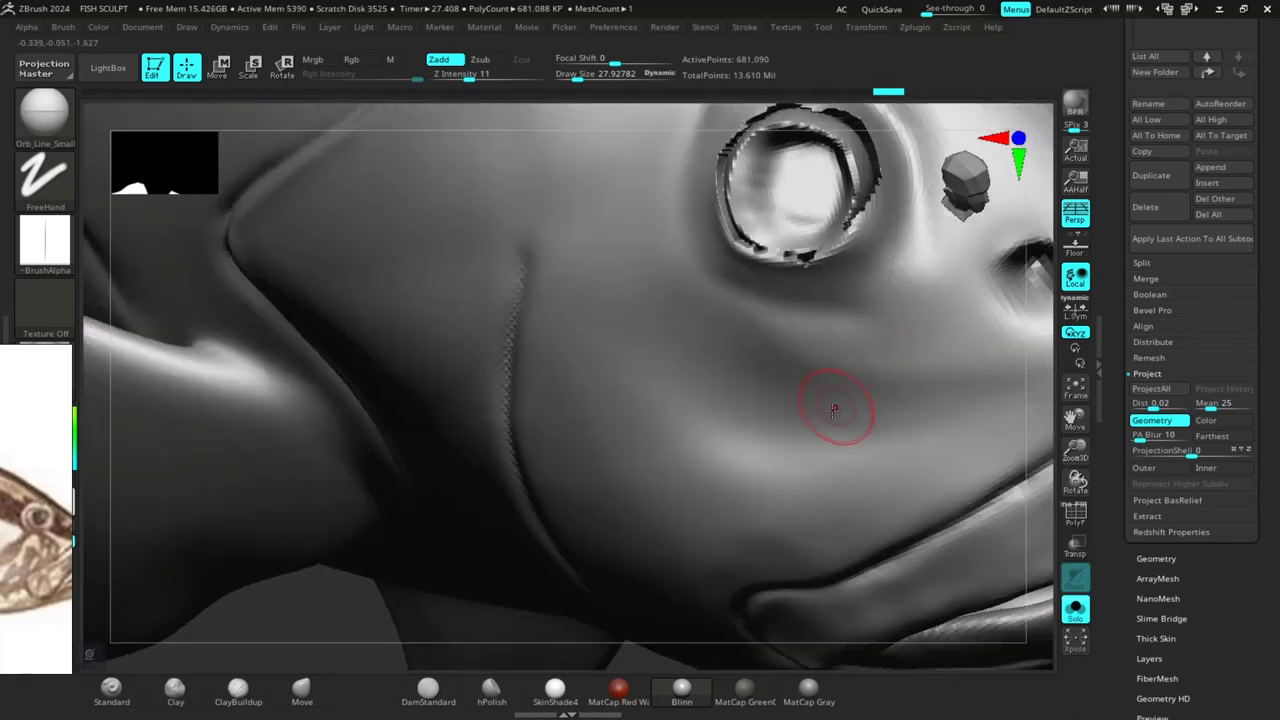
Revert the eye ring to its earlier state via Undo History, then inspect the head at different subdivision levels.
{"action": "key", "text": "ctrl"}
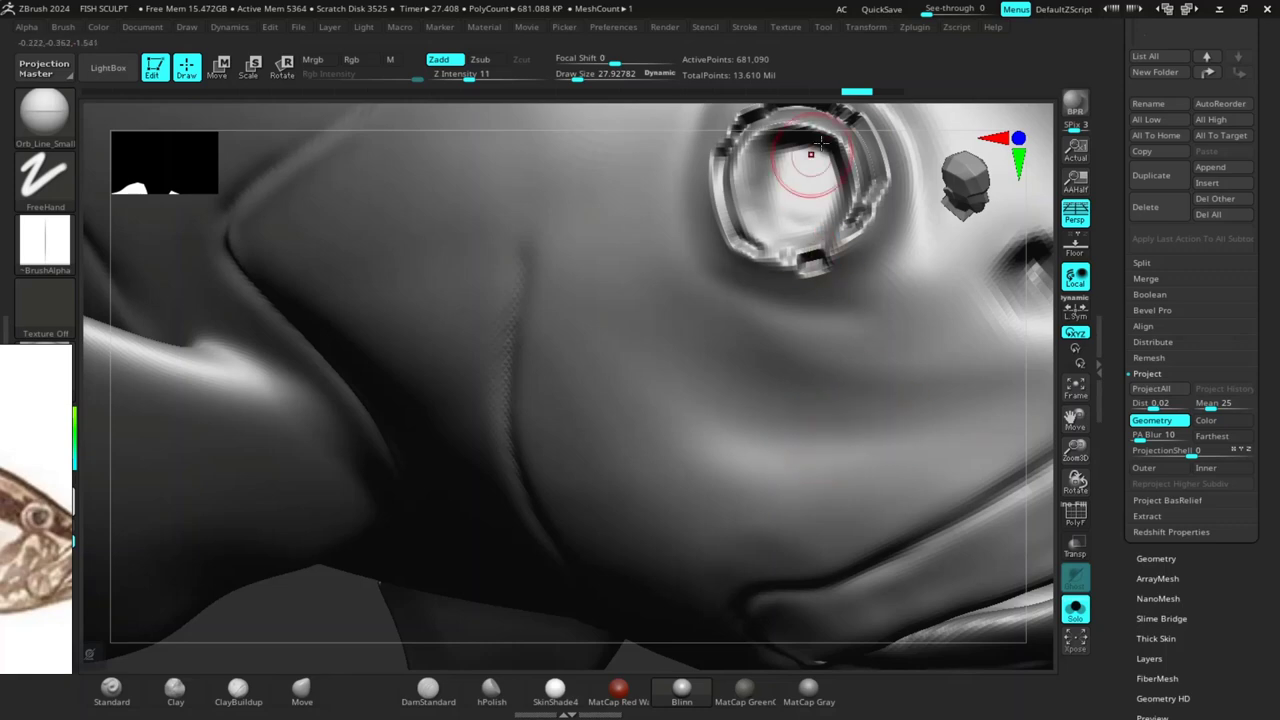
{"action": "left_click", "coordinate": [885, 93]}
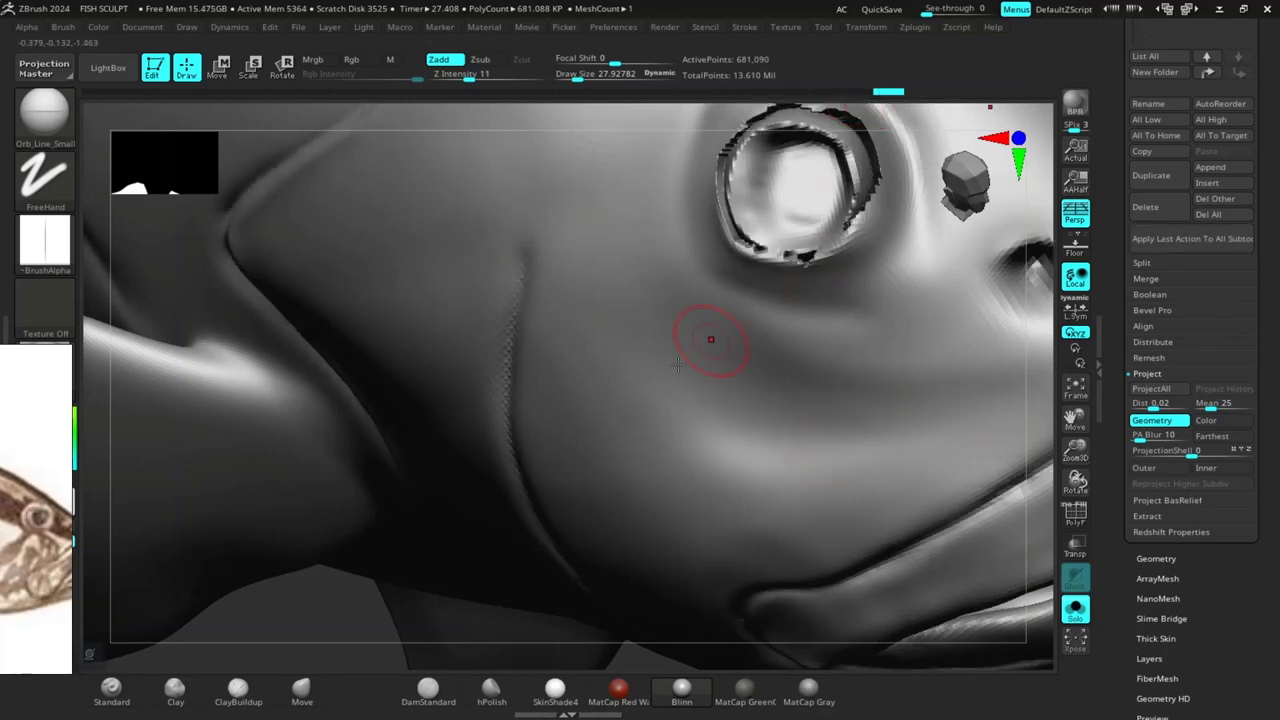
{"action": "key", "text": "shift+d"}
{"action": "key", "text": "d"}
{"action": "mouse_move", "coordinate": [343, 623]}
{"action": "left_mouse_down"}
{"action": "mouse_move", "coordinate": [335, 642]}
{"action": "mouse_move", "coordinate": [803, 463]}
{"action": "mouse_move", "coordinate": [725, 431]}
{"action": "mouse_move", "coordinate": [787, 401]}
{"action": "mouse_move", "coordinate": [825, 414]}
{"action": "left_mouse_up"}
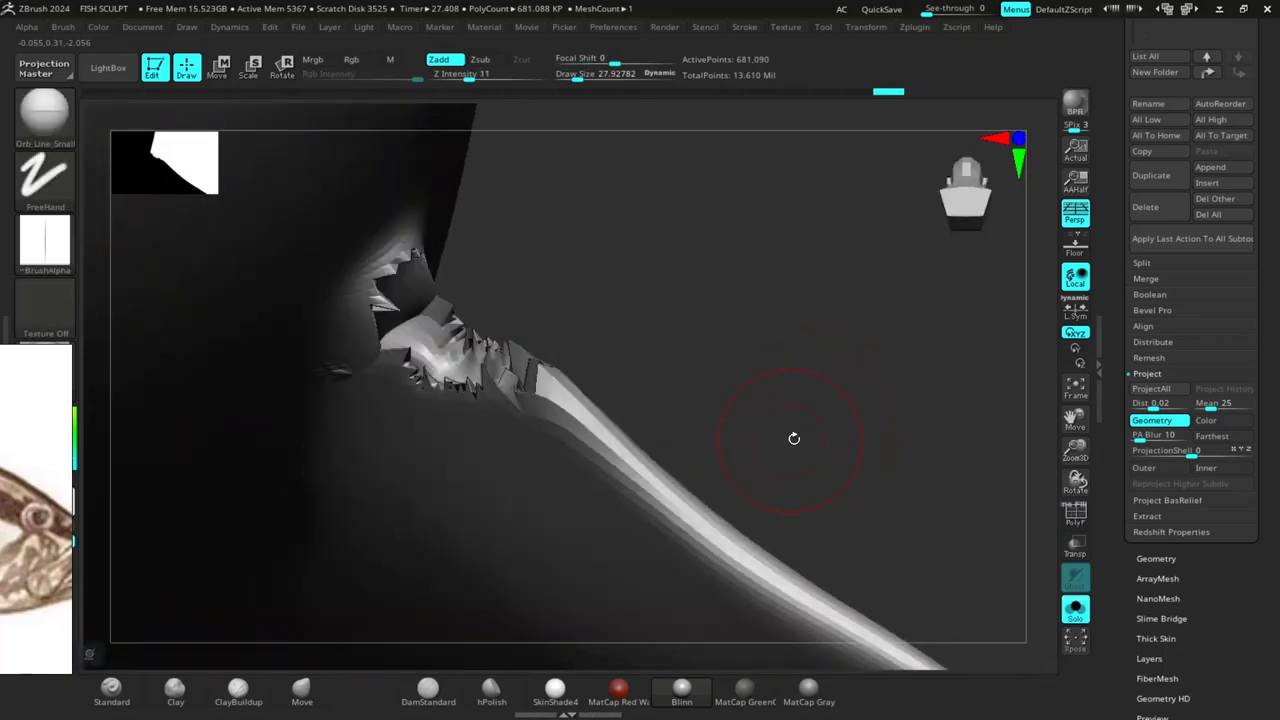
{"action": "mouse_move", "coordinate": [822, 410]}
{"action": "left_mouse_down"}
{"action": "mouse_move", "coordinate": [794, 409]}
{"action": "mouse_move", "coordinate": [714, 343]}
{"action": "mouse_move", "coordinate": [694, 471]}
{"action": "mouse_move", "coordinate": [737, 448]}
{"action": "mouse_move", "coordinate": [846, 457]}
{"action": "mouse_move", "coordinate": [831, 608]}
{"action": "left_mouse_up"}
{"action": "left_click_drag", "start_coordinate": [766, 507], "coordinate": [846, 333]}
Settle the fish on the 42,570-point subdivision level and zoom onto the eye.
{"action": "key", "text": "shift+d"}
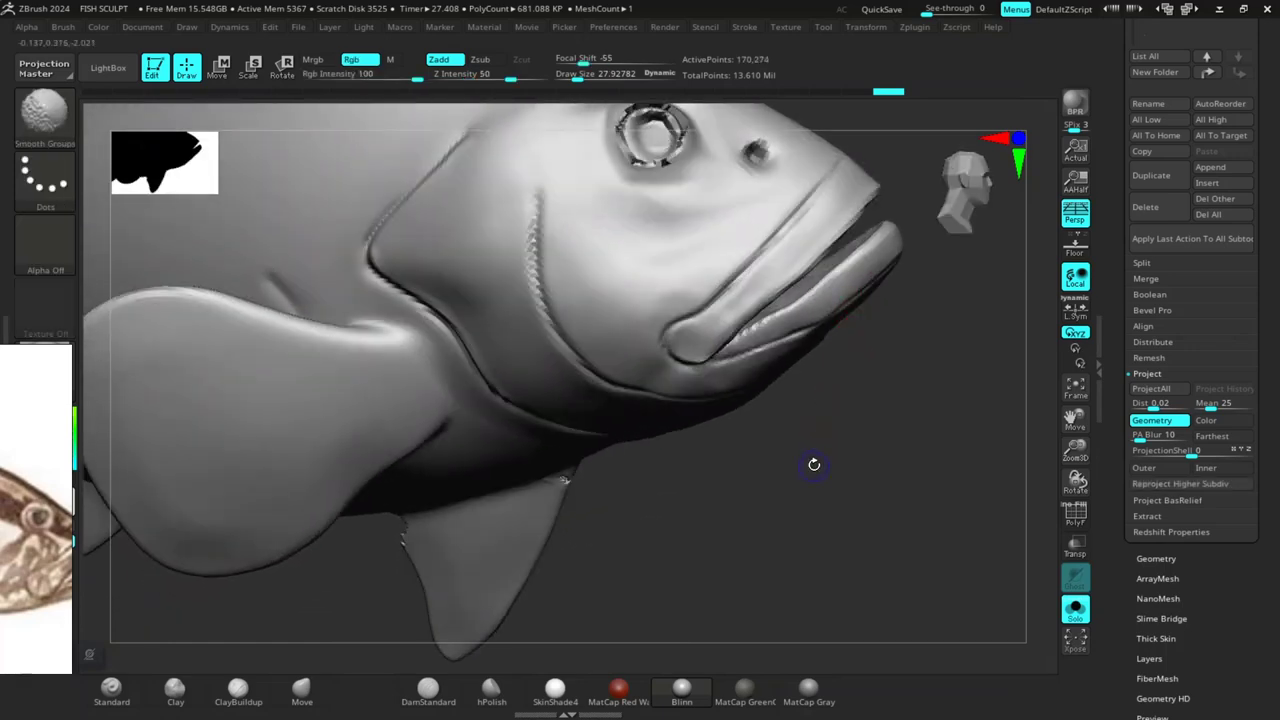
{"action": "key", "text": "shift+d"}
{"action": "key", "text": "shift+d"}
{"action": "left_click_drag", "start_coordinate": [812, 478], "coordinate": [801, 589]}
{"action": "key", "text": "d"}
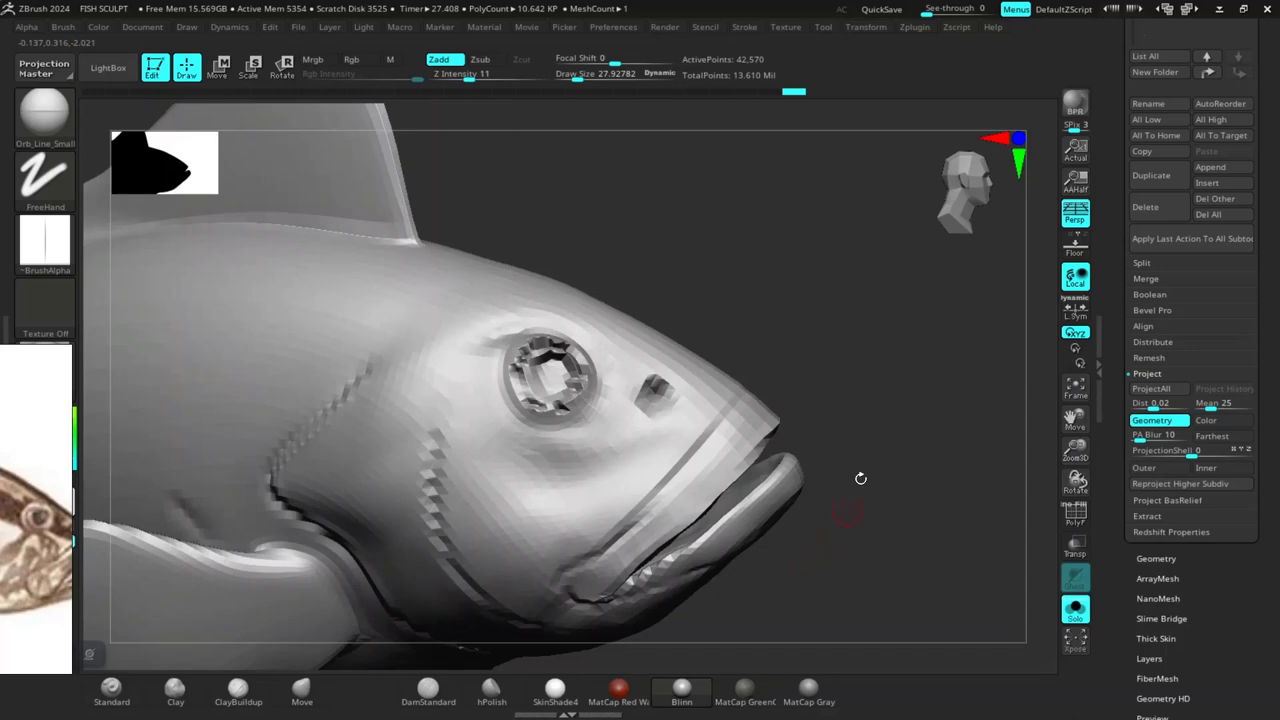
{"action": "left_click_drag", "start_coordinate": [860, 478], "coordinate": [808, 371], "text": "alt"}
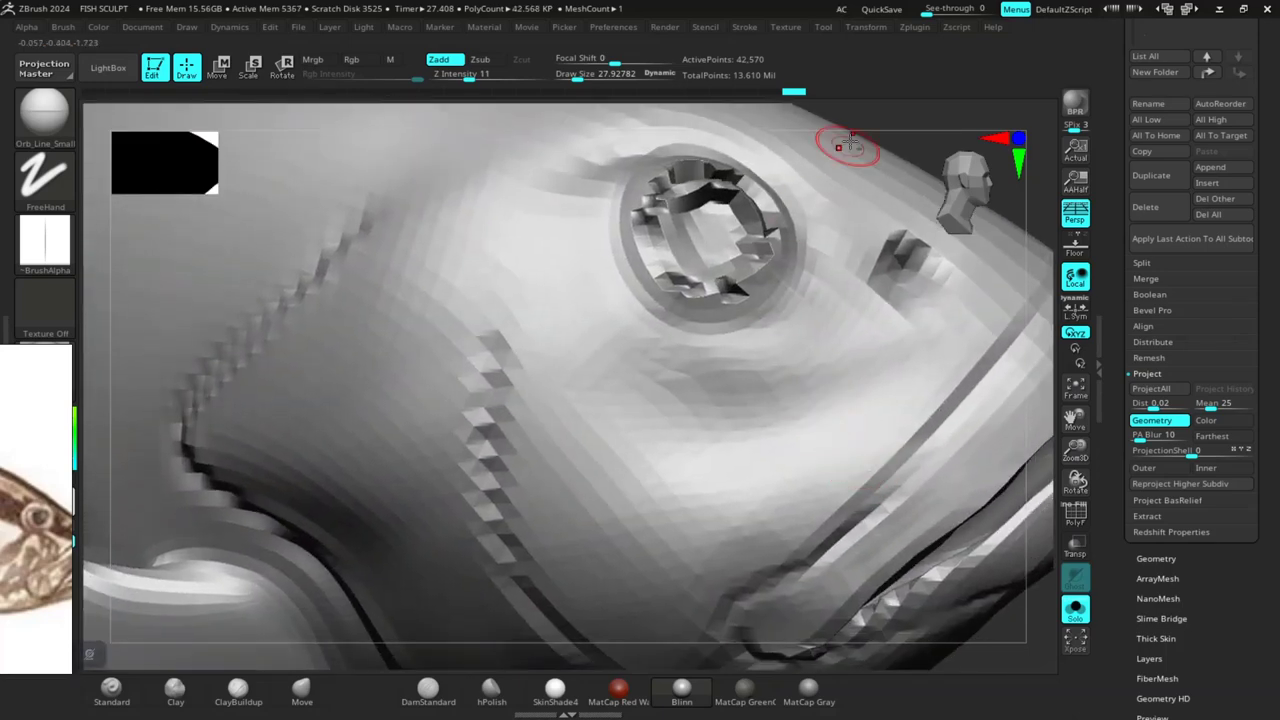
{"action": "mouse_move", "coordinate": [848, 143]}
{"action": "left_mouse_down"}
{"action": "mouse_move", "coordinate": [786, 294]}
{"action": "mouse_move", "coordinate": [784, 393]}
{"action": "mouse_move", "coordinate": [766, 354]}
{"action": "mouse_move", "coordinate": [757, 237]}
{"action": "left_mouse_up"}
Smooth the jagged inside of the eye socket with two smoothing strokes.
{"action": "key", "text": "shift"}
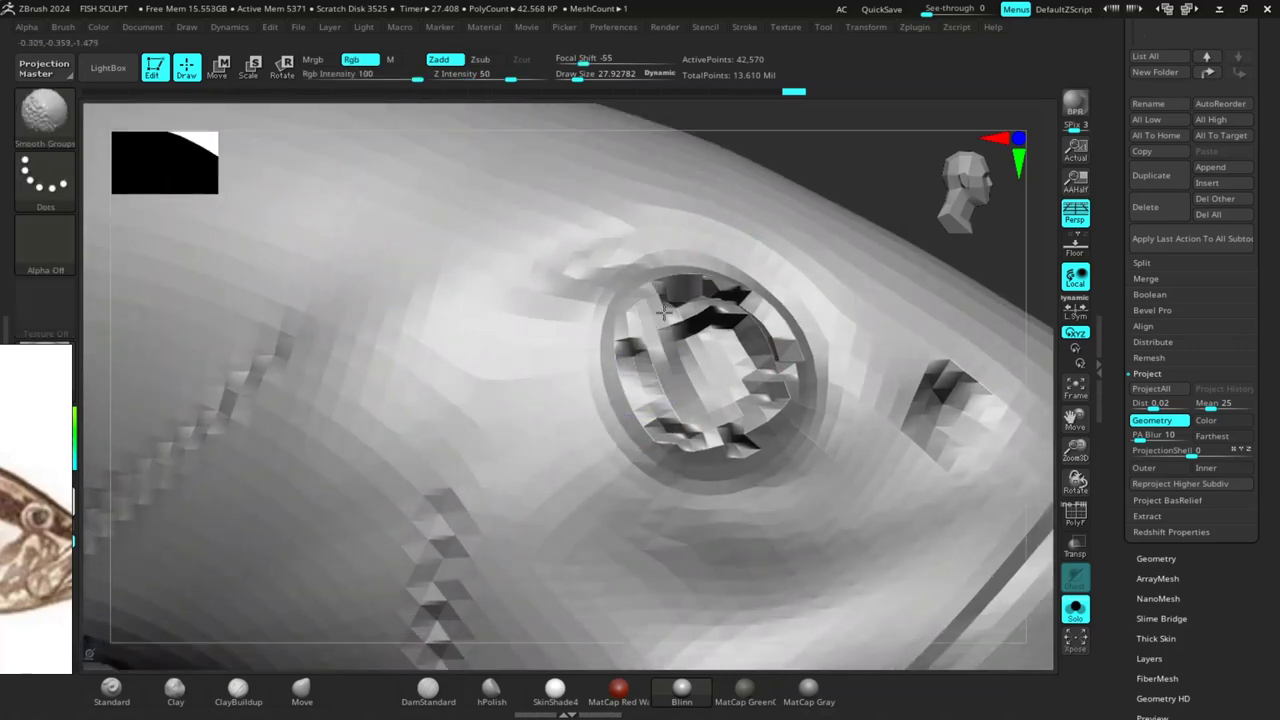
{"action": "mouse_move", "coordinate": [663, 312]}
{"action": "left_mouse_down", "text": "shift"}
{"action": "mouse_move", "coordinate": [662, 300]}
{"action": "mouse_move", "coordinate": [700, 290]}
{"action": "mouse_move", "coordinate": [747, 318]}
{"action": "mouse_move", "coordinate": [785, 410]}
{"action": "mouse_move", "coordinate": [685, 455]}
{"action": "mouse_move", "coordinate": [651, 394]}
{"action": "mouse_move", "coordinate": [675, 315]}
{"action": "mouse_move", "coordinate": [723, 306]}
{"action": "left_mouse_up", "text": "shift"}
{"action": "mouse_move", "coordinate": [846, 177]}
{"action": "left_mouse_down", "text": "alt"}
{"action": "mouse_move", "coordinate": [608, 187]}
{"action": "mouse_move", "coordinate": [720, 505]}
{"action": "mouse_move", "coordinate": [846, 417]}
{"action": "mouse_move", "coordinate": [823, 449]}
{"action": "mouse_move", "coordinate": [851, 366]}
{"action": "mouse_move", "coordinate": [806, 543]}
{"action": "mouse_move", "coordinate": [774, 509]}
{"action": "mouse_move", "coordinate": [766, 400]}
{"action": "mouse_move", "coordinate": [723, 397]}
{"action": "mouse_move", "coordinate": [780, 397]}
{"action": "mouse_move", "coordinate": [773, 448]}
{"action": "mouse_move", "coordinate": [771, 371]}
{"action": "mouse_move", "coordinate": [766, 523]}
{"action": "mouse_move", "coordinate": [772, 464]}
{"action": "mouse_move", "coordinate": [789, 534]}
{"action": "mouse_move", "coordinate": [841, 401]}
{"action": "left_mouse_up", "text": "alt"}
{"action": "mouse_move", "coordinate": [697, 253]}
{"action": "left_mouse_down"}
{"action": "mouse_move", "coordinate": [777, 343]}
{"action": "mouse_move", "coordinate": [781, 436]}
{"action": "mouse_move", "coordinate": [809, 277]}
{"action": "mouse_move", "coordinate": [826, 280]}
{"action": "mouse_move", "coordinate": [846, 349]}
{"action": "mouse_move", "coordinate": [900, 429]}
{"action": "mouse_move", "coordinate": [843, 286]}
{"action": "mouse_move", "coordinate": [889, 371]}
{"action": "mouse_move", "coordinate": [738, 503]}
{"action": "mouse_move", "coordinate": [760, 600]}
{"action": "left_mouse_up"}
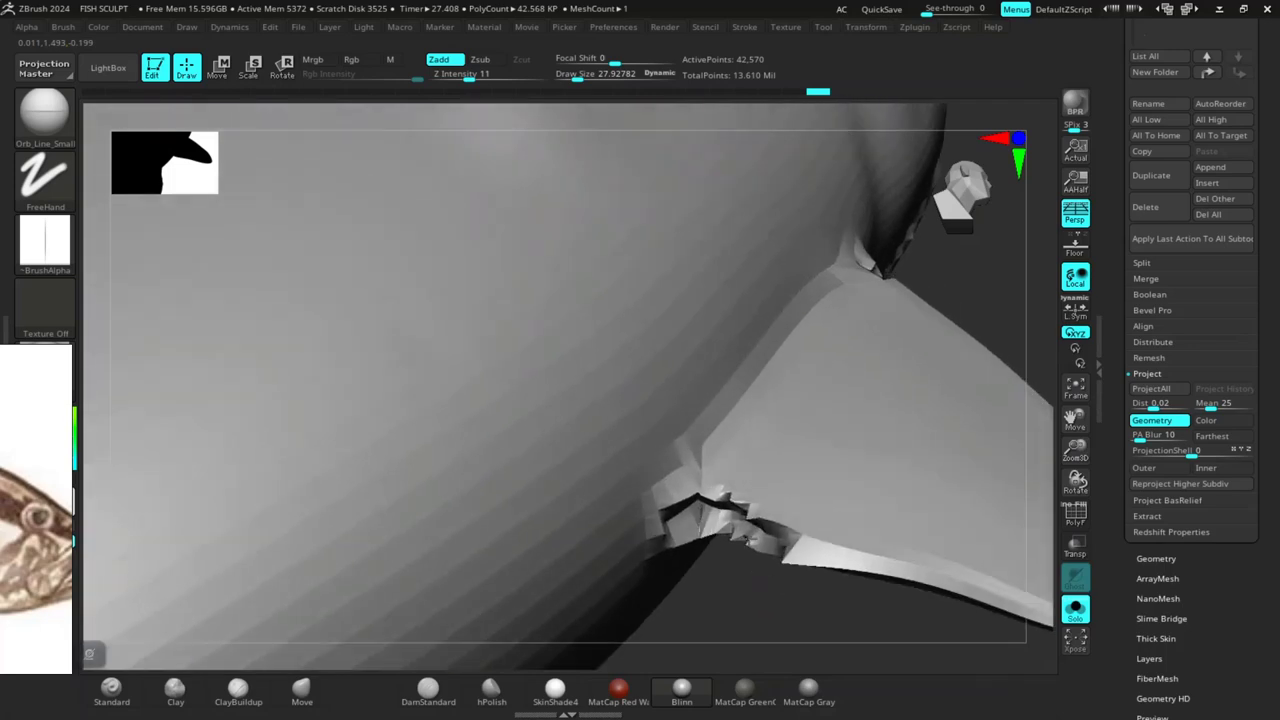